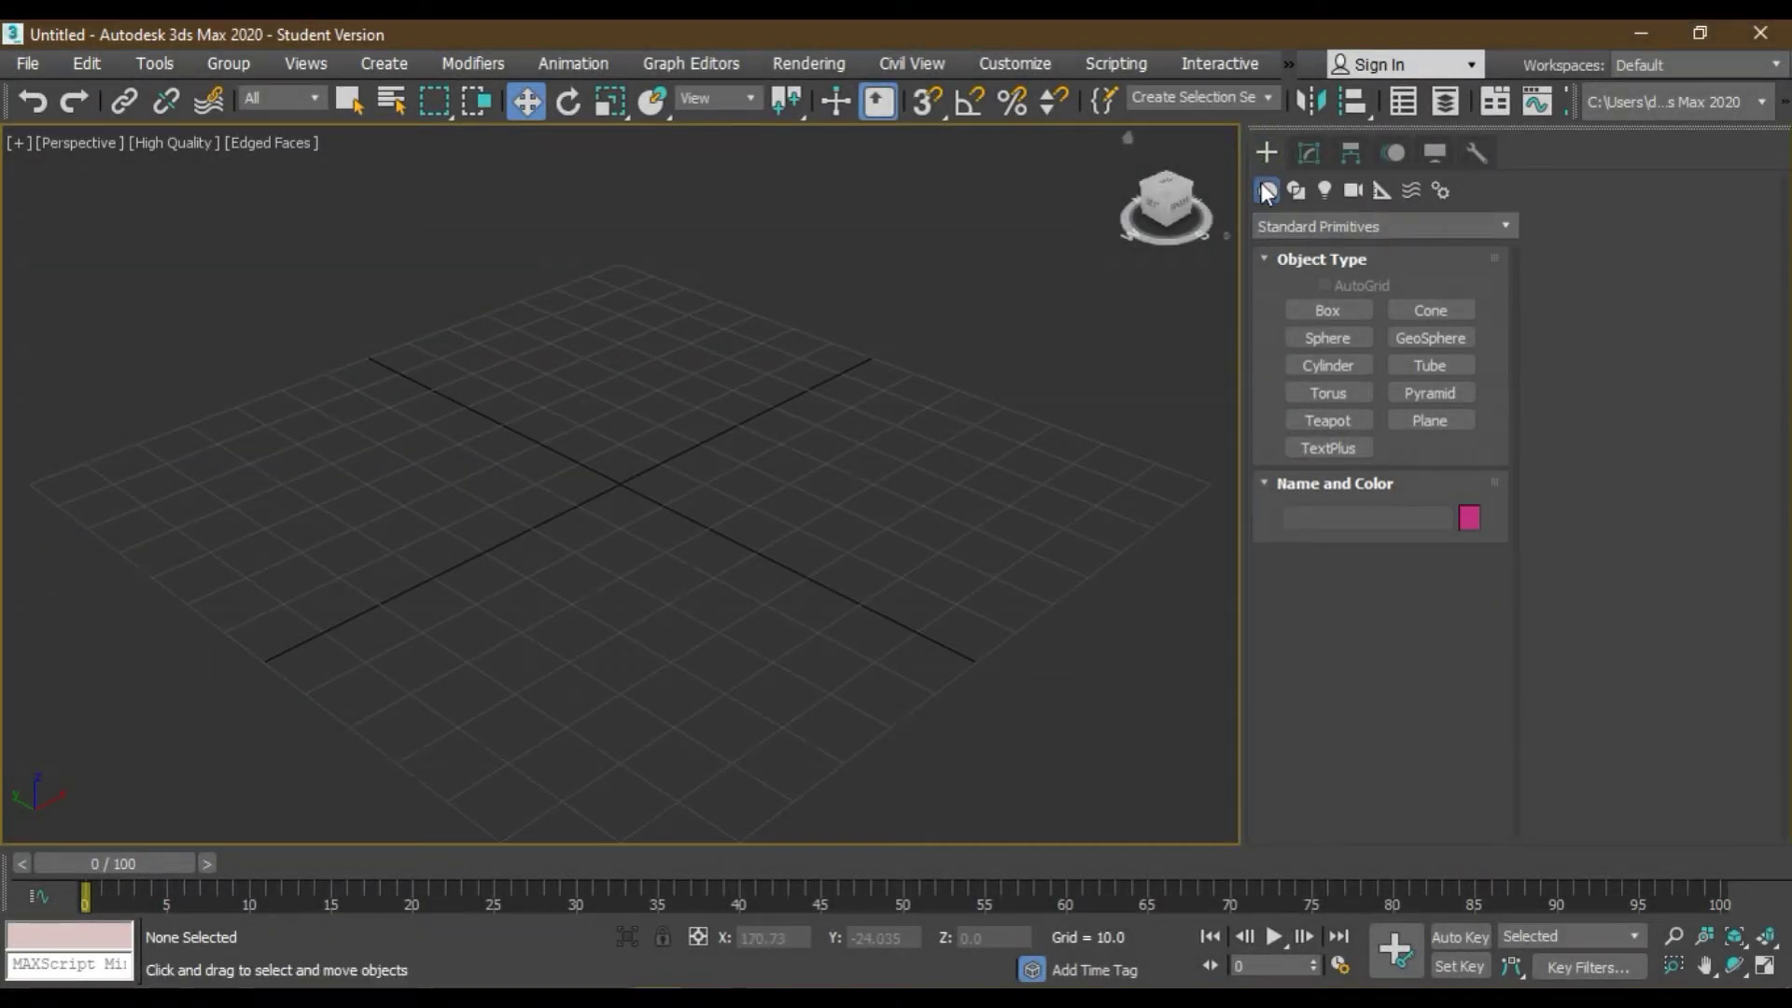
# - Switch the Create panel to Compound Objects, then bring up the YouTube channel's Videos tab
pyautogui.click(1282, 226)
pyautogui.click(1307, 298)
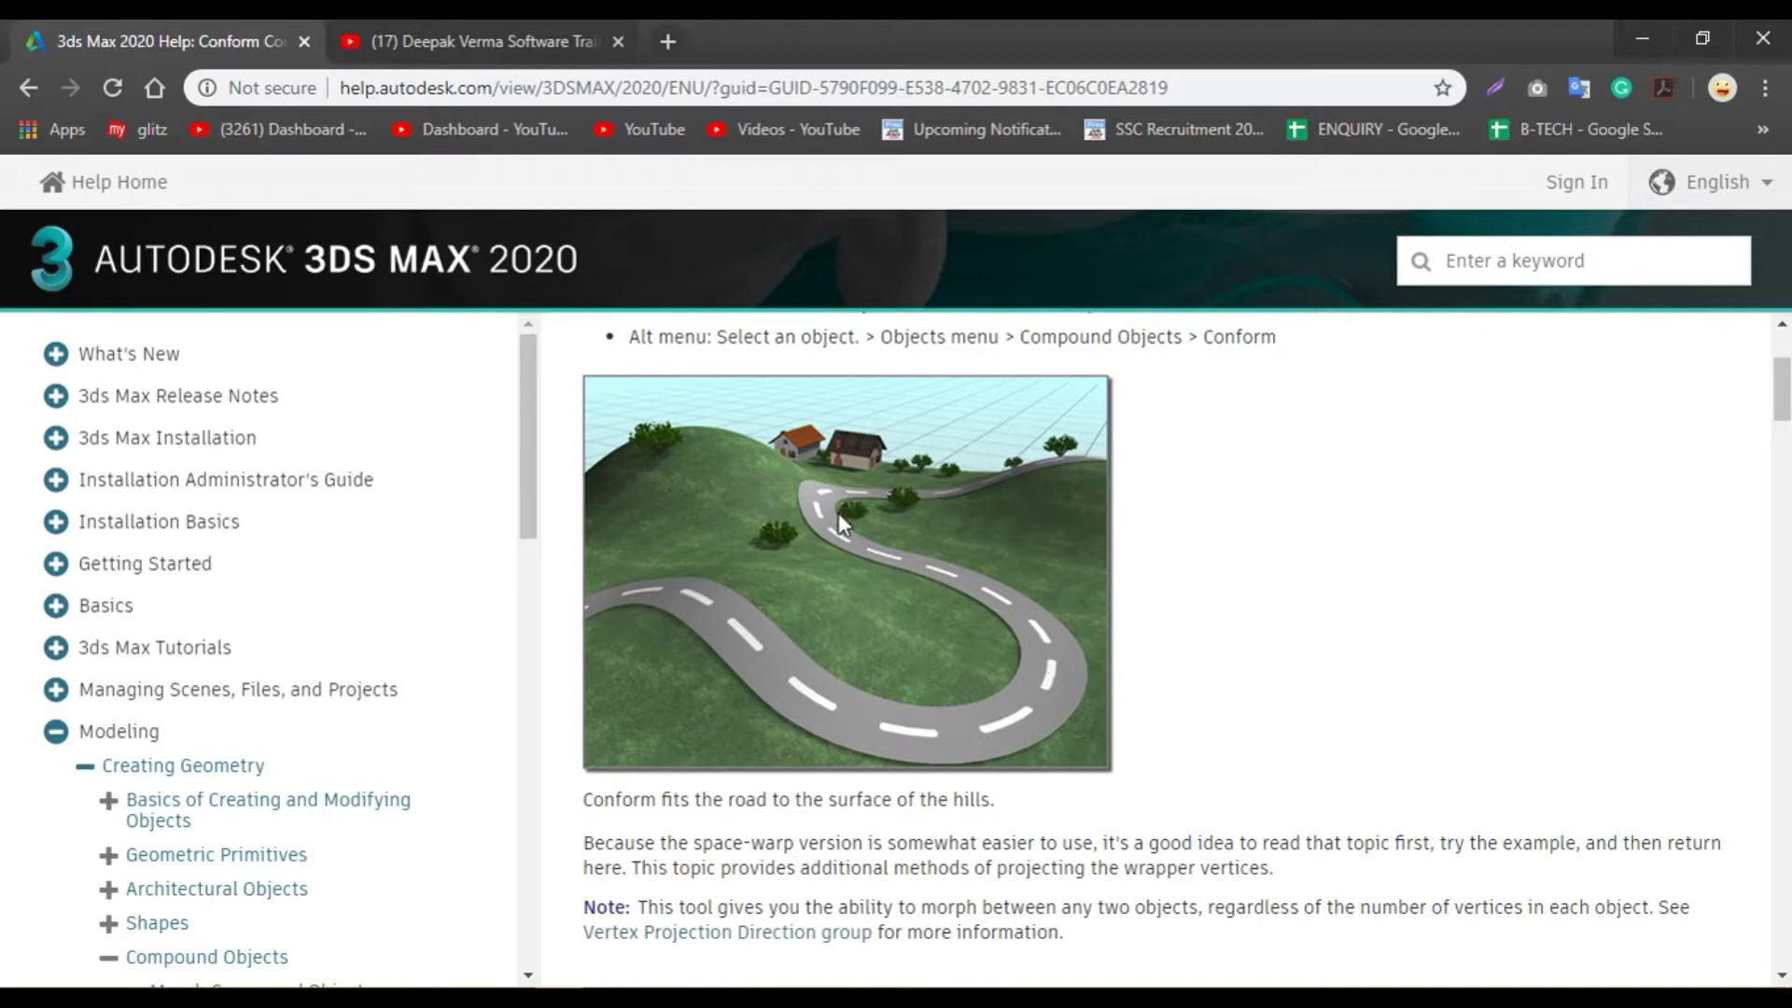
pyautogui.click(460, 20)
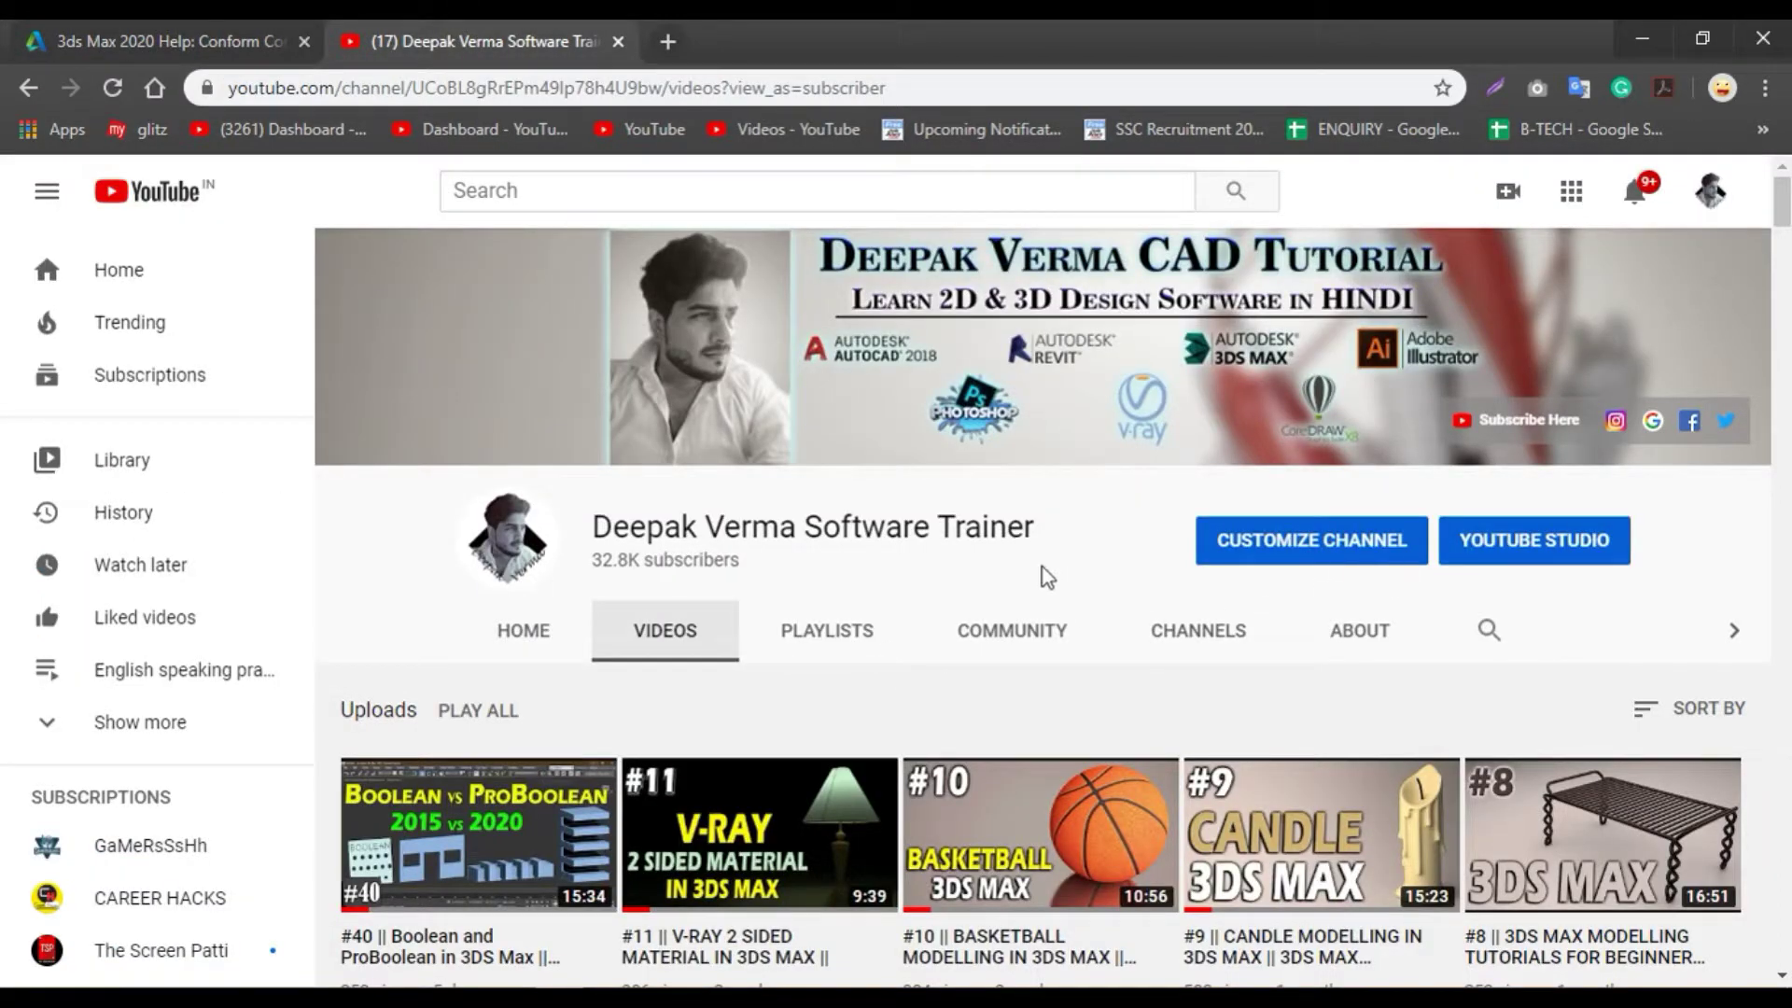
# - Scroll through the channel's video list, then minimize Chrome to get back to 3ds Max
pyautogui.scroll(-3, 966, 597)
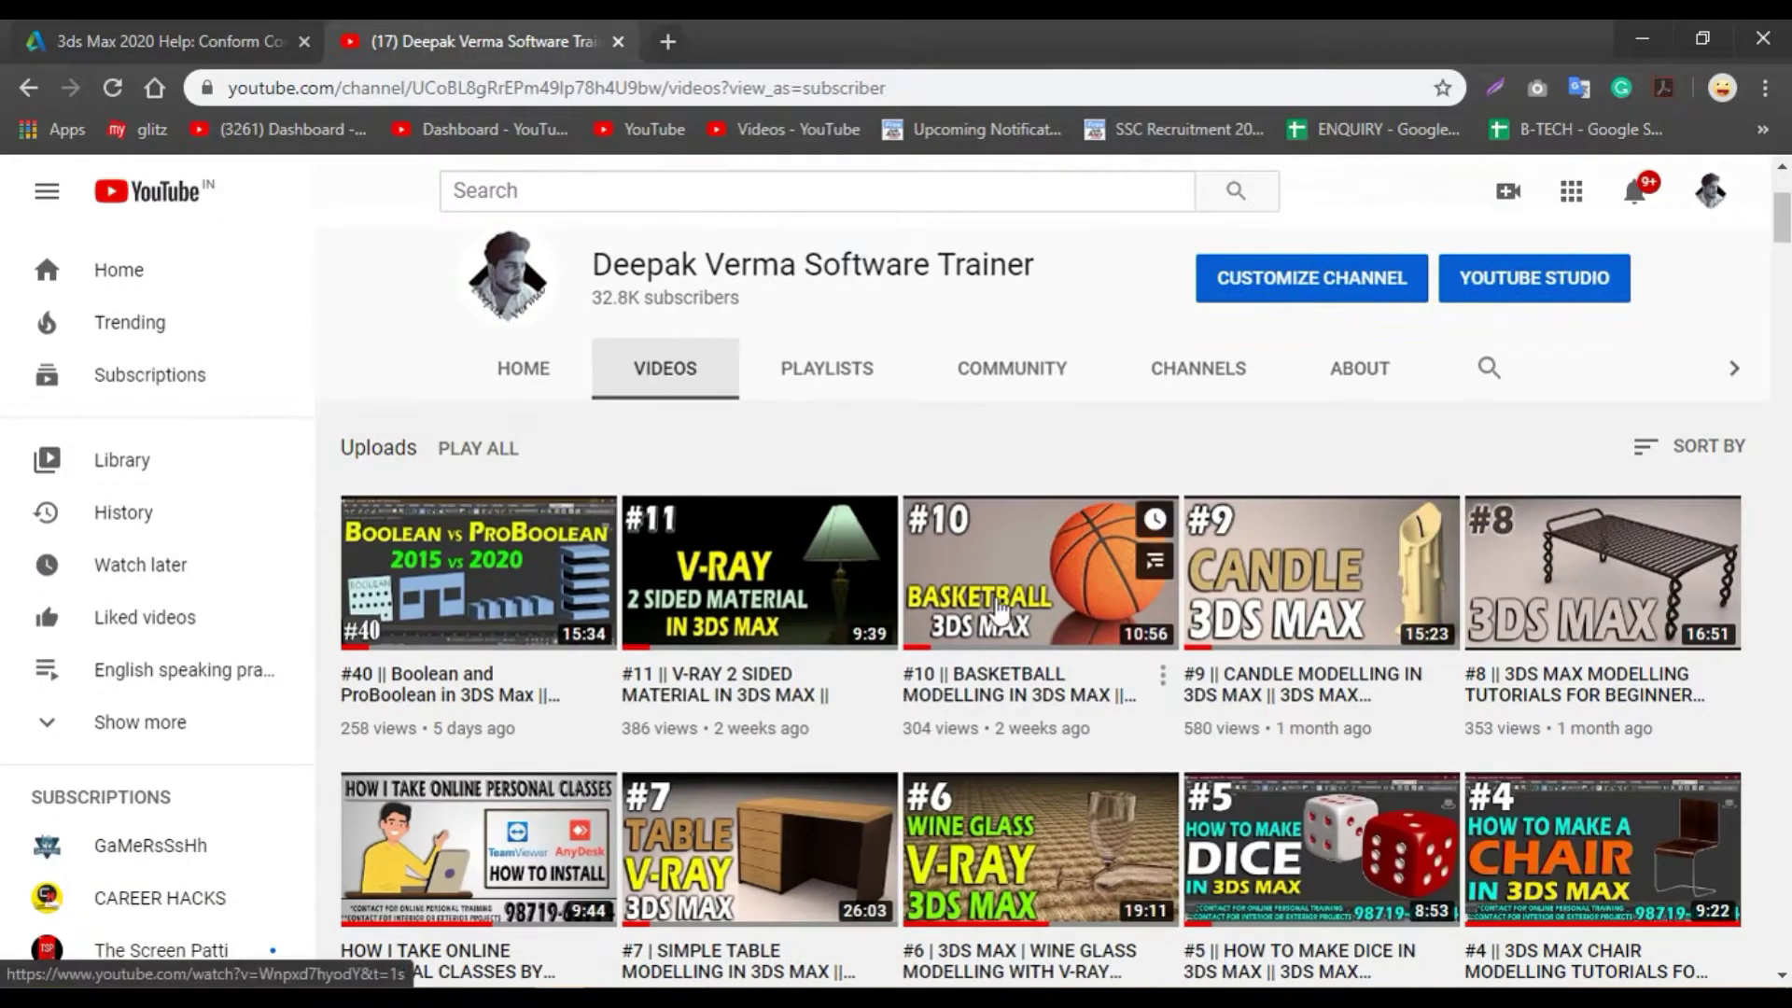
pyautogui.moveTo(1782, 228); pyautogui.dragTo(1759, 910)
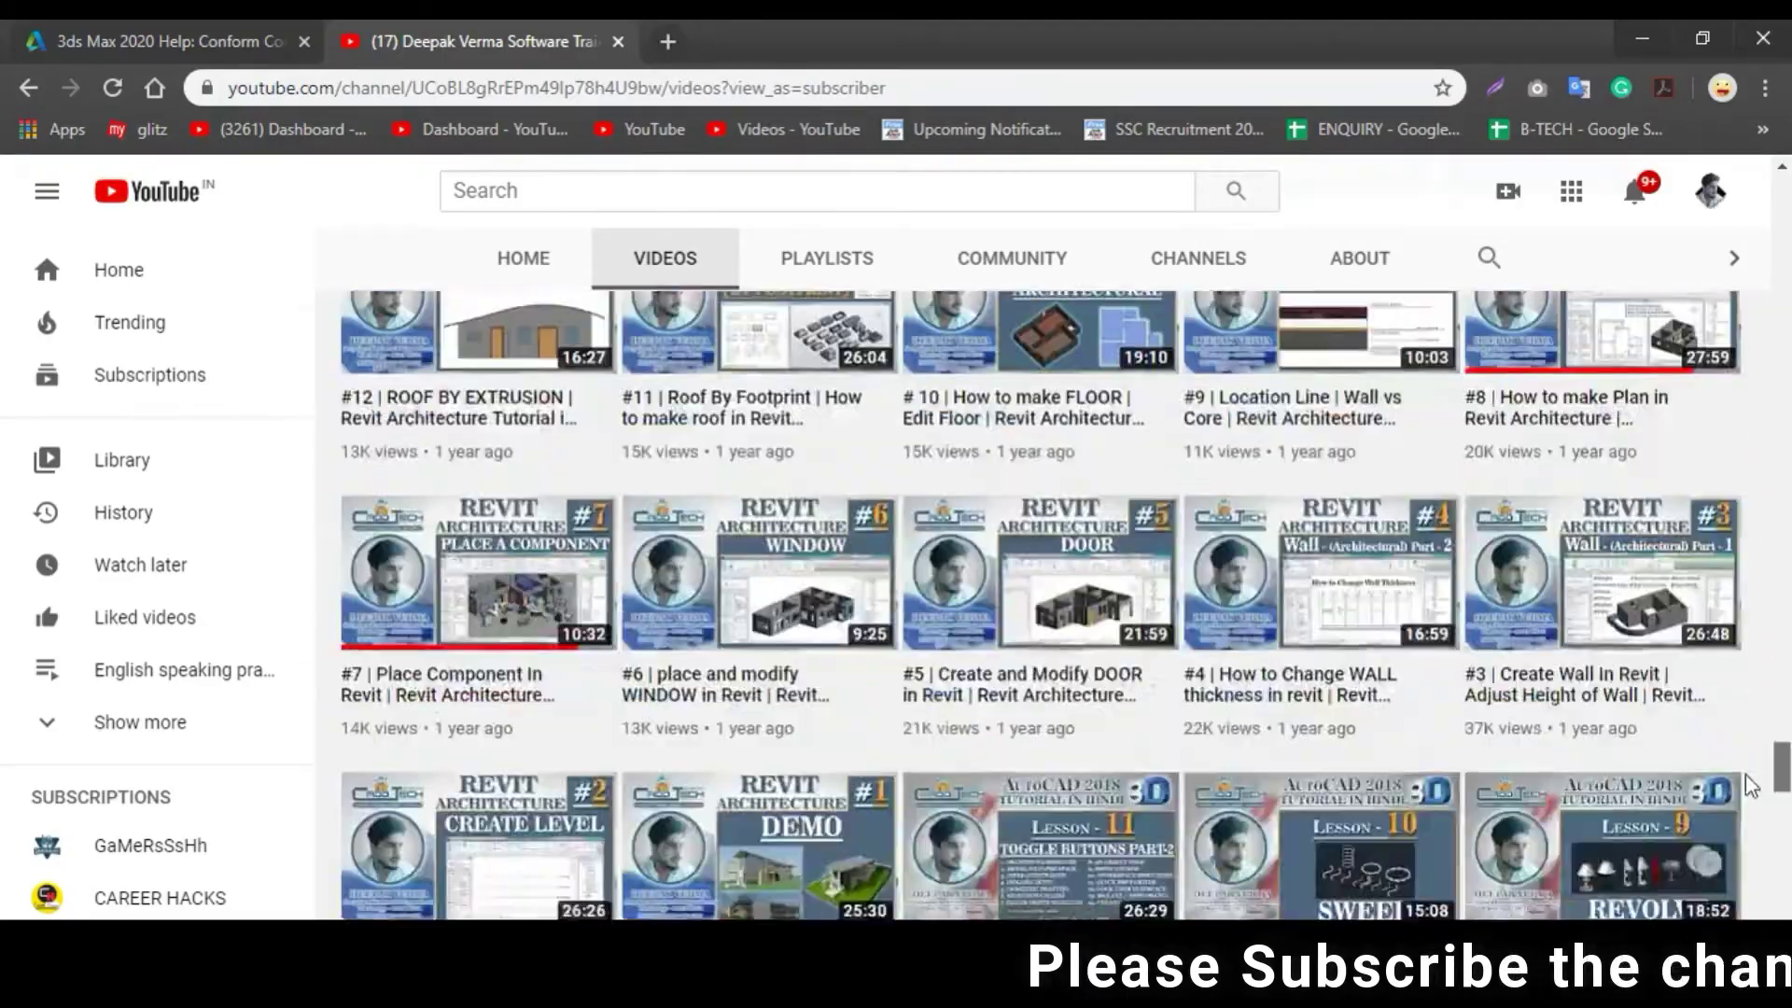
pyautogui.scroll(-5, 1759, 910)
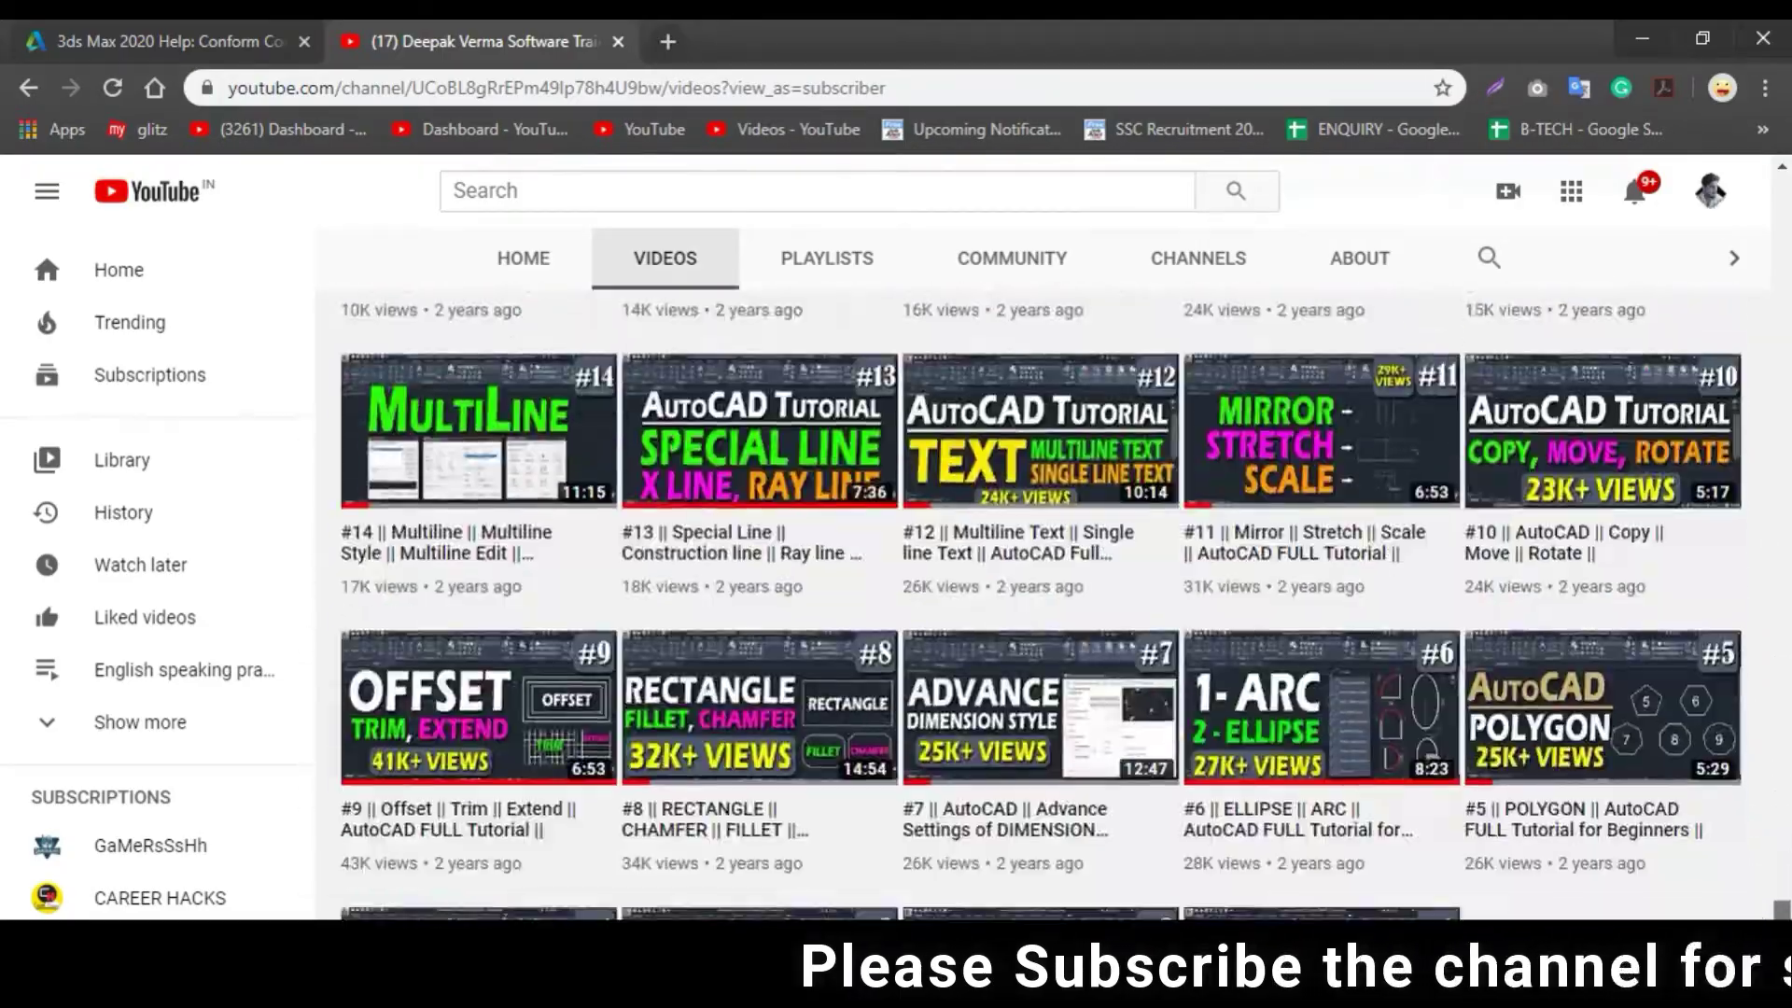
pyautogui.scroll(-2, 1759, 910)
pyautogui.scroll(5, 1759, 910)
pyautogui.scroll(3, 1760, 907)
pyautogui.scroll(-5, 1759, 907)
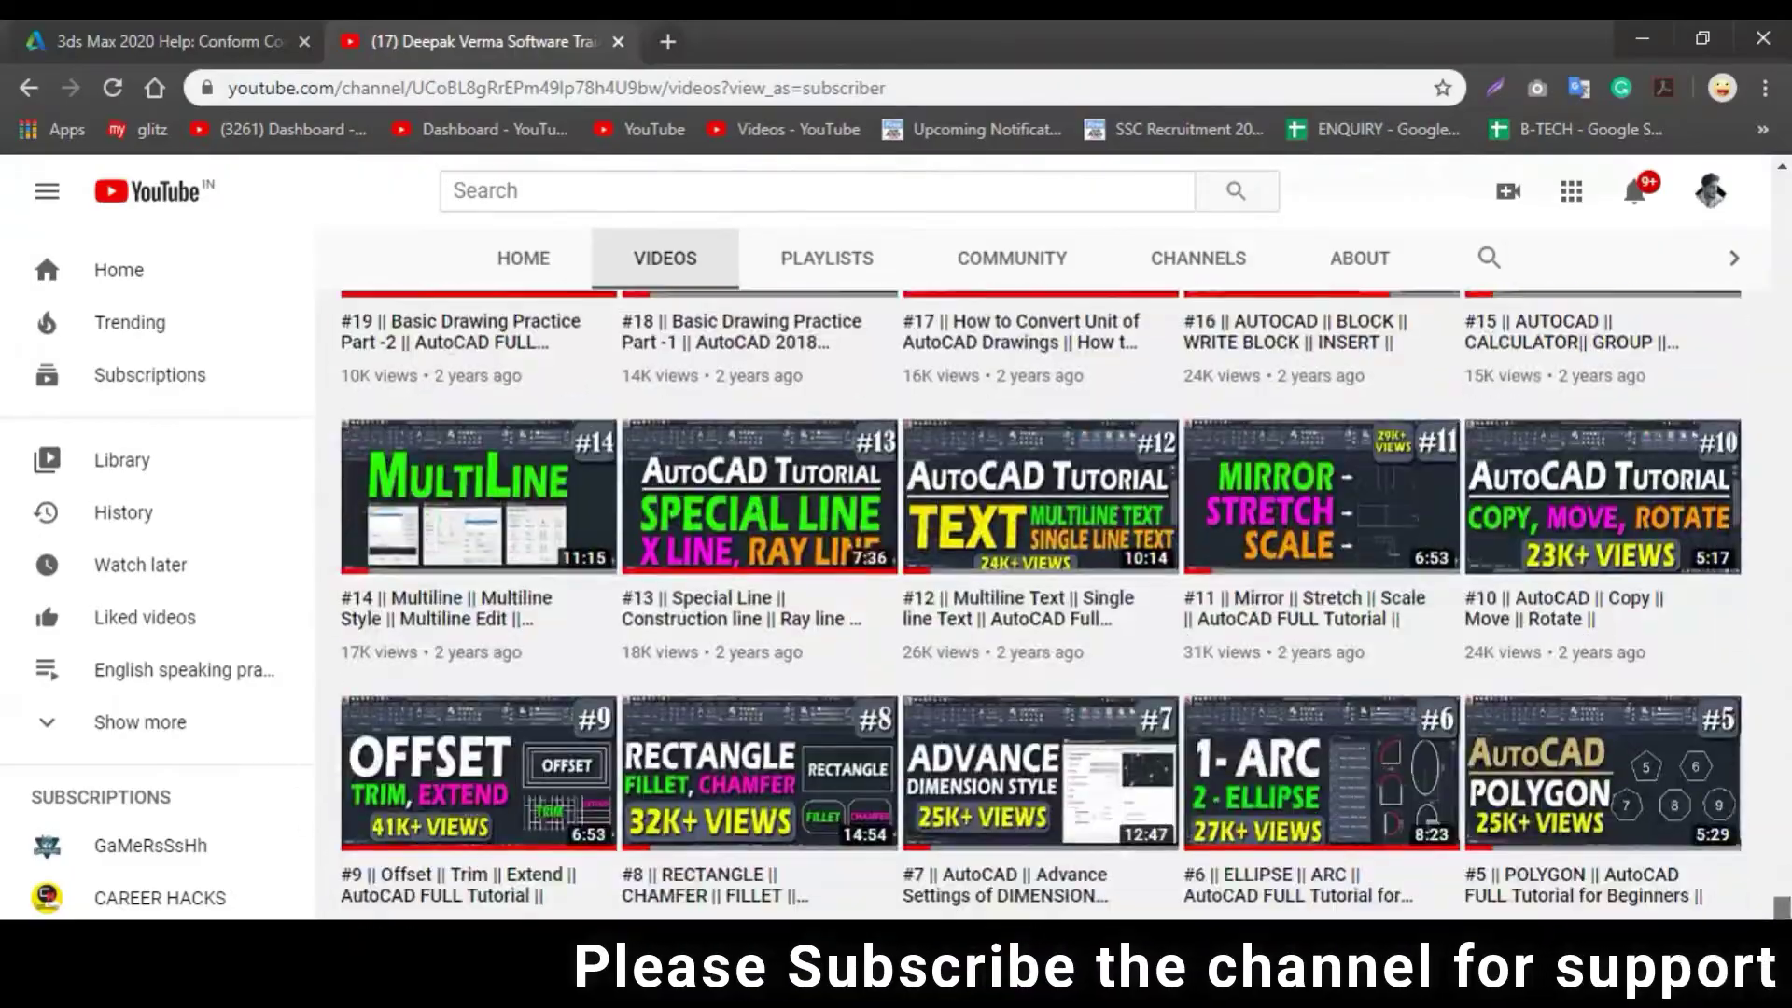
pyautogui.scroll(-1, 1759, 907)
pyautogui.moveTo(1759, 907); pyautogui.dragTo(1762, 262)
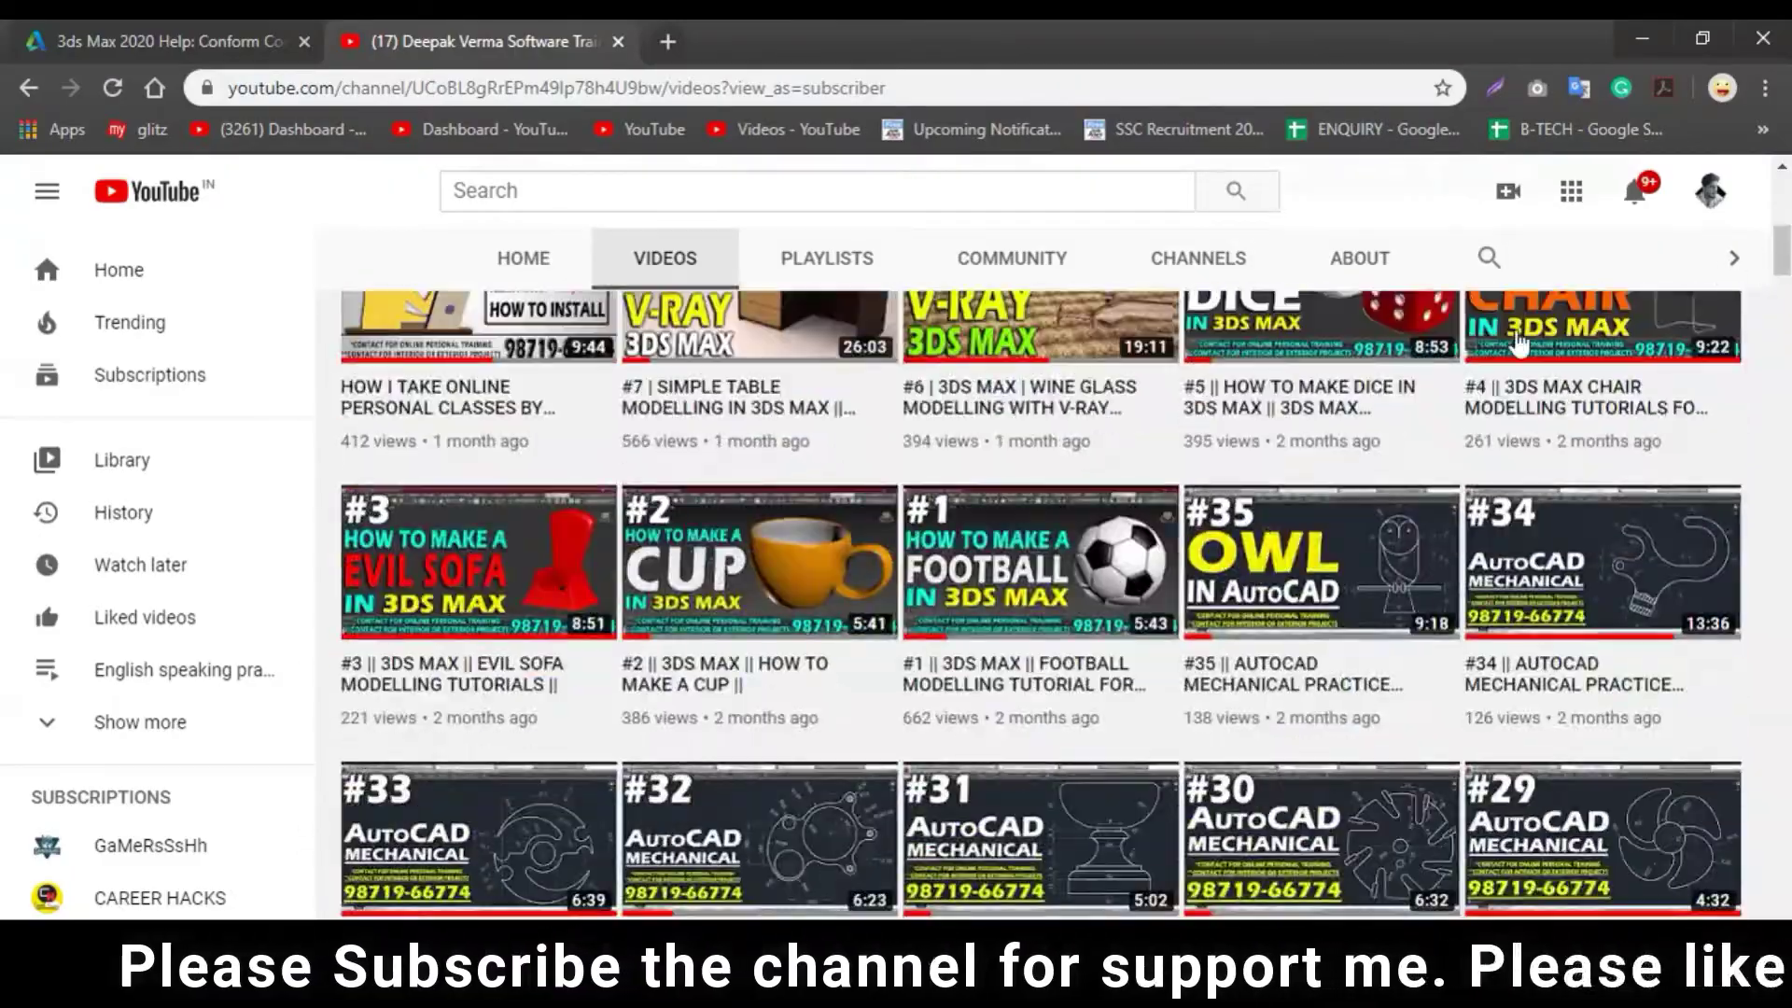
pyautogui.click(1653, 23)
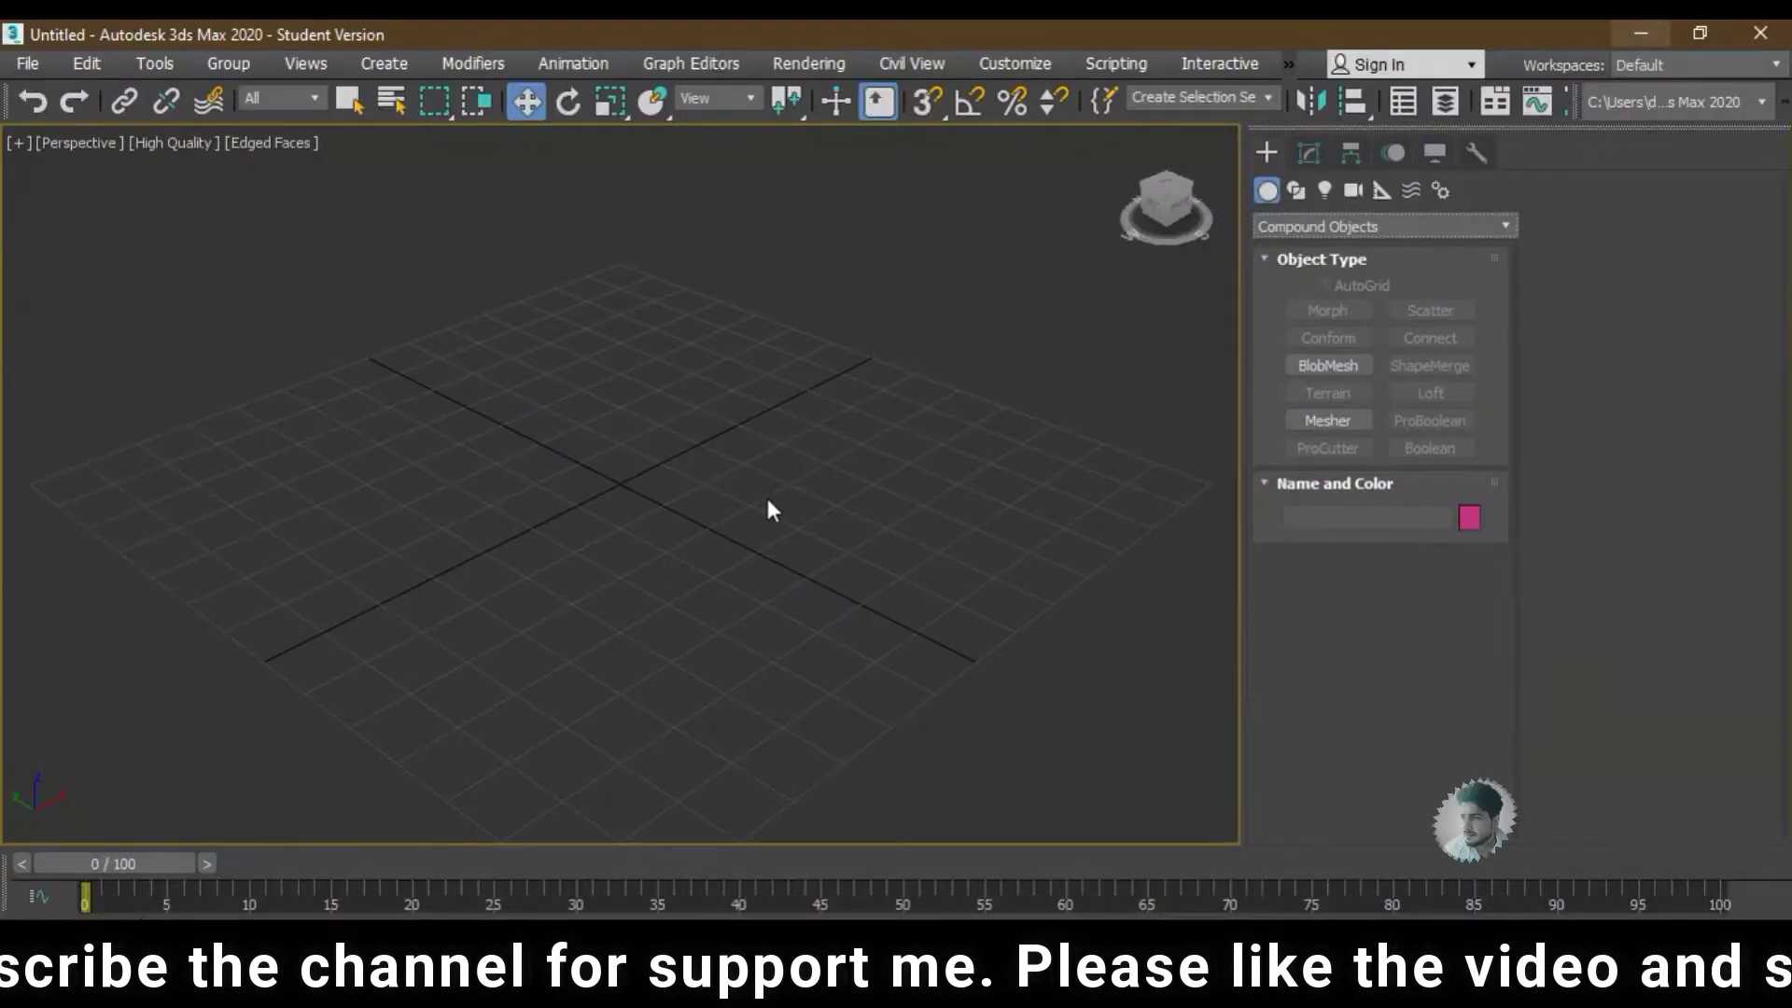
# - Draw a Standard Primitives plane of about 139.518 × 136.944 covering most of the grid
pyautogui.moveTo(724, 562); pyautogui.dragTo(717, 531, button='middle')
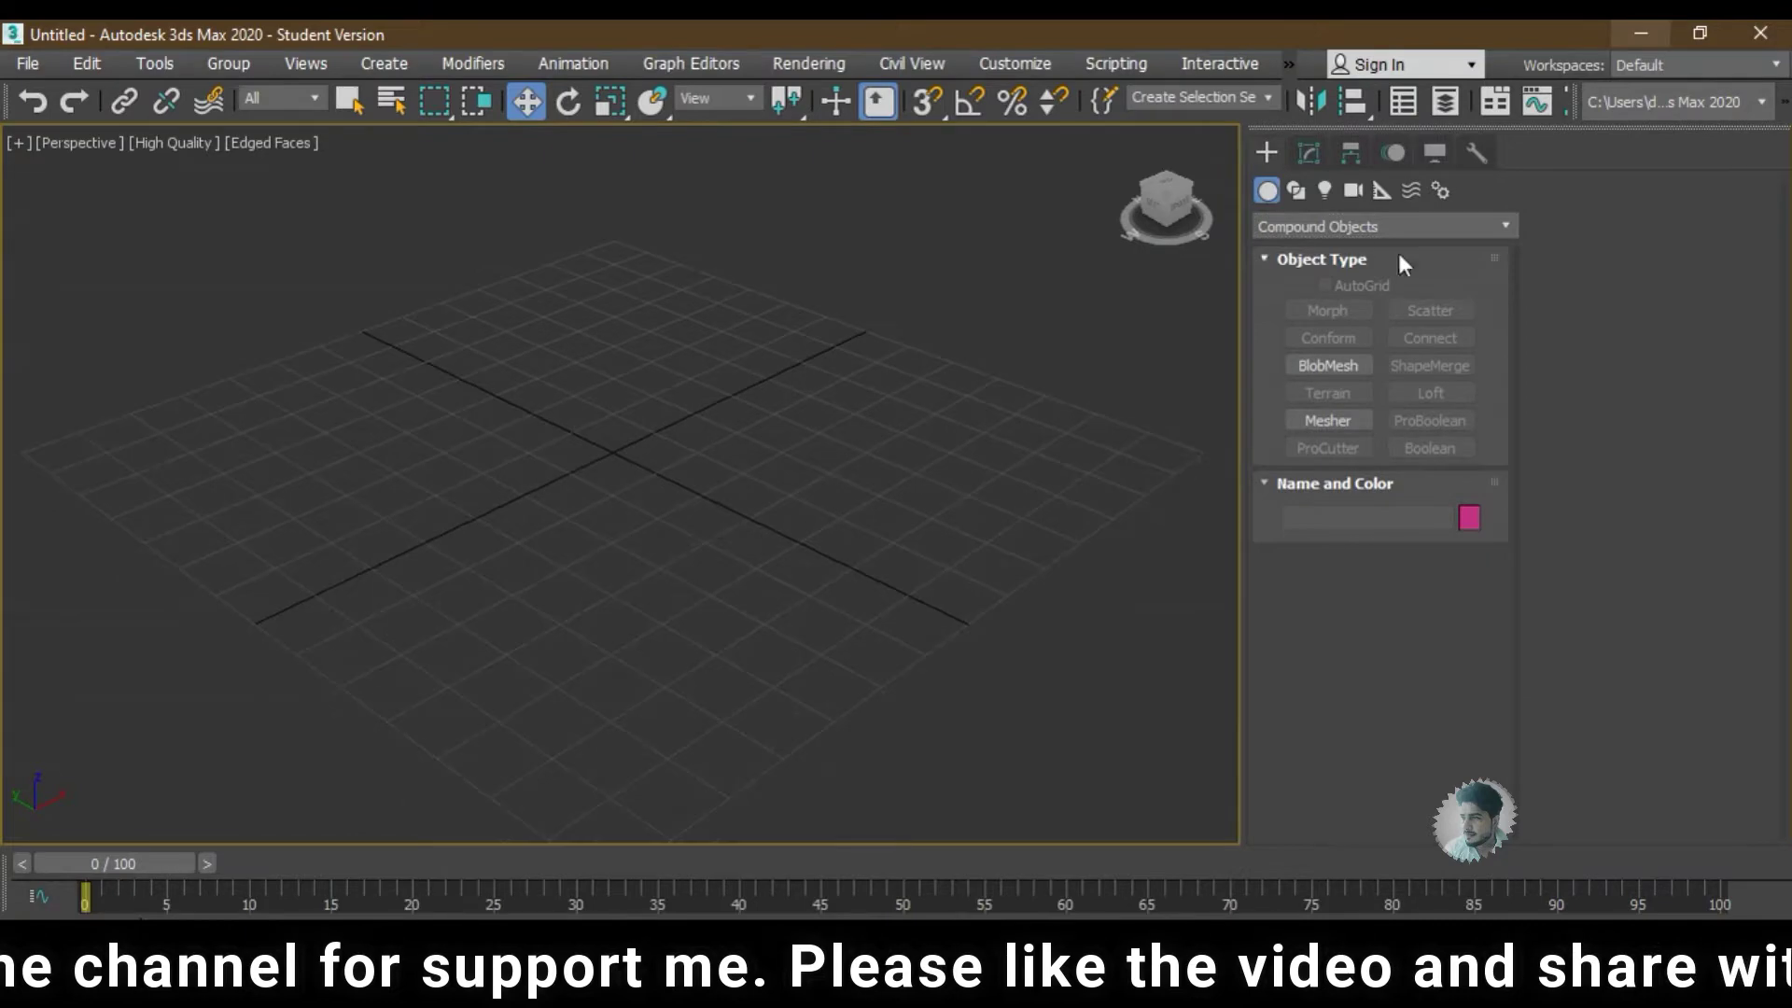
pyautogui.click(1353, 226)
pyautogui.click(1290, 245)
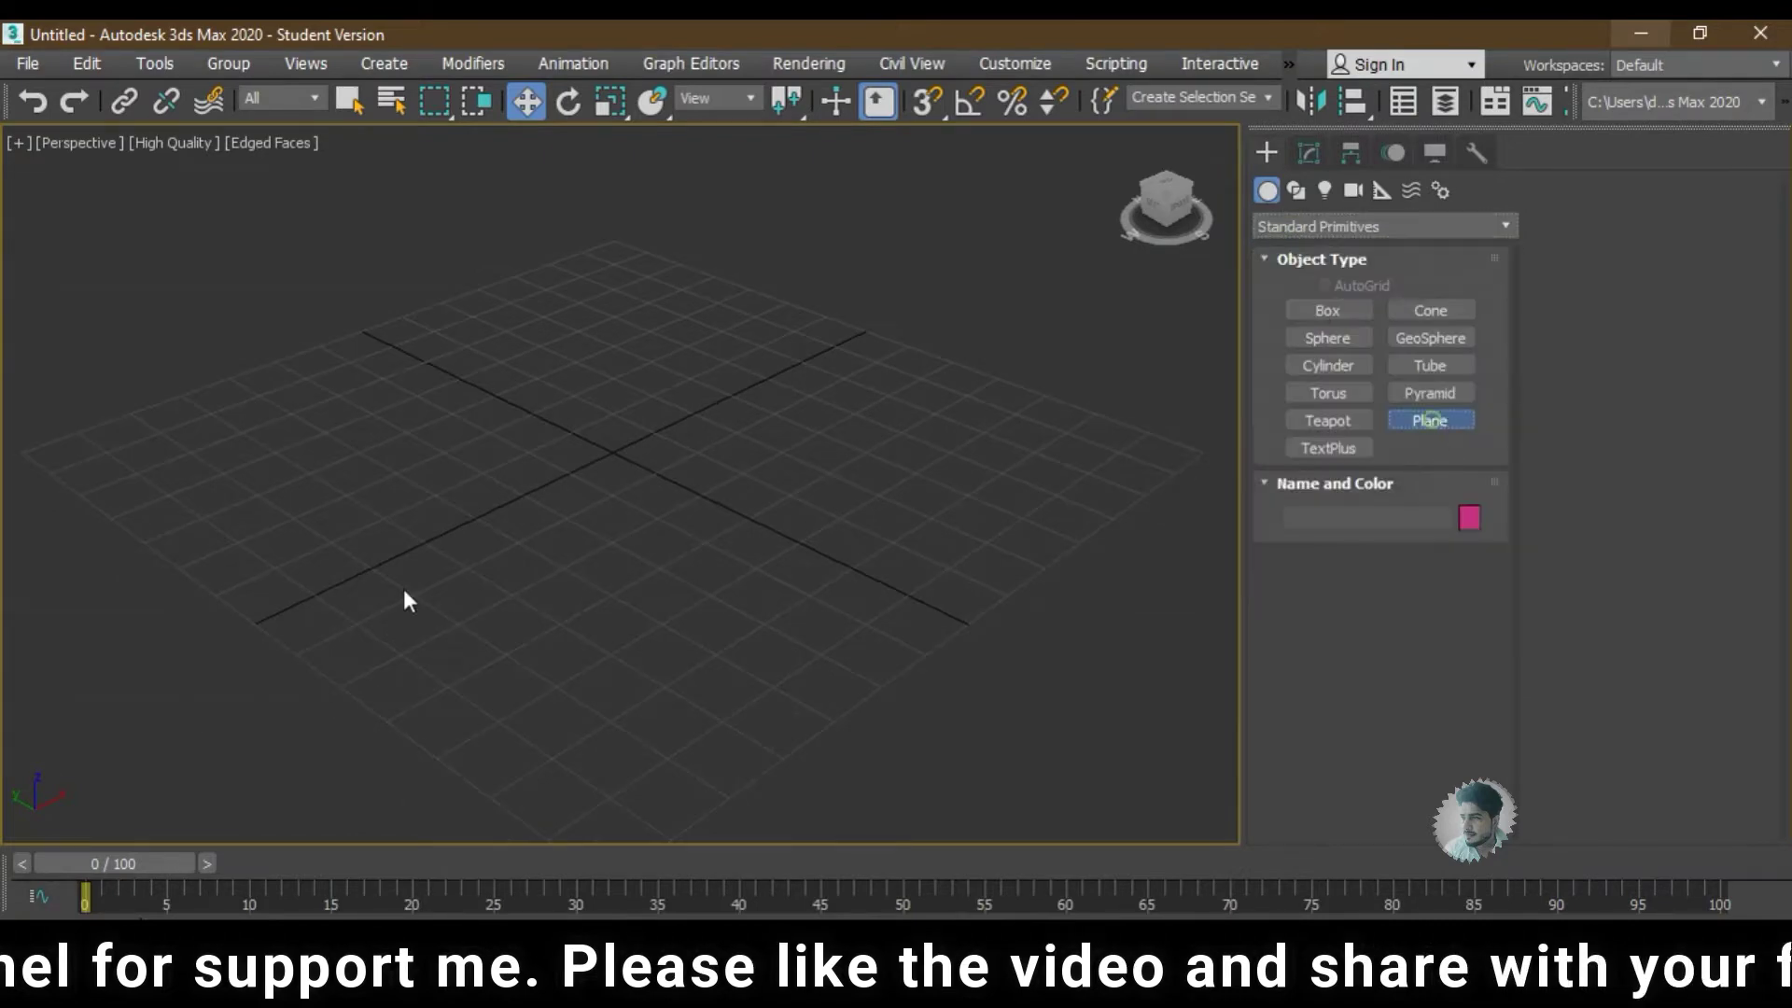
pyautogui.moveTo(30, 452); pyautogui.dragTo(669, 583)
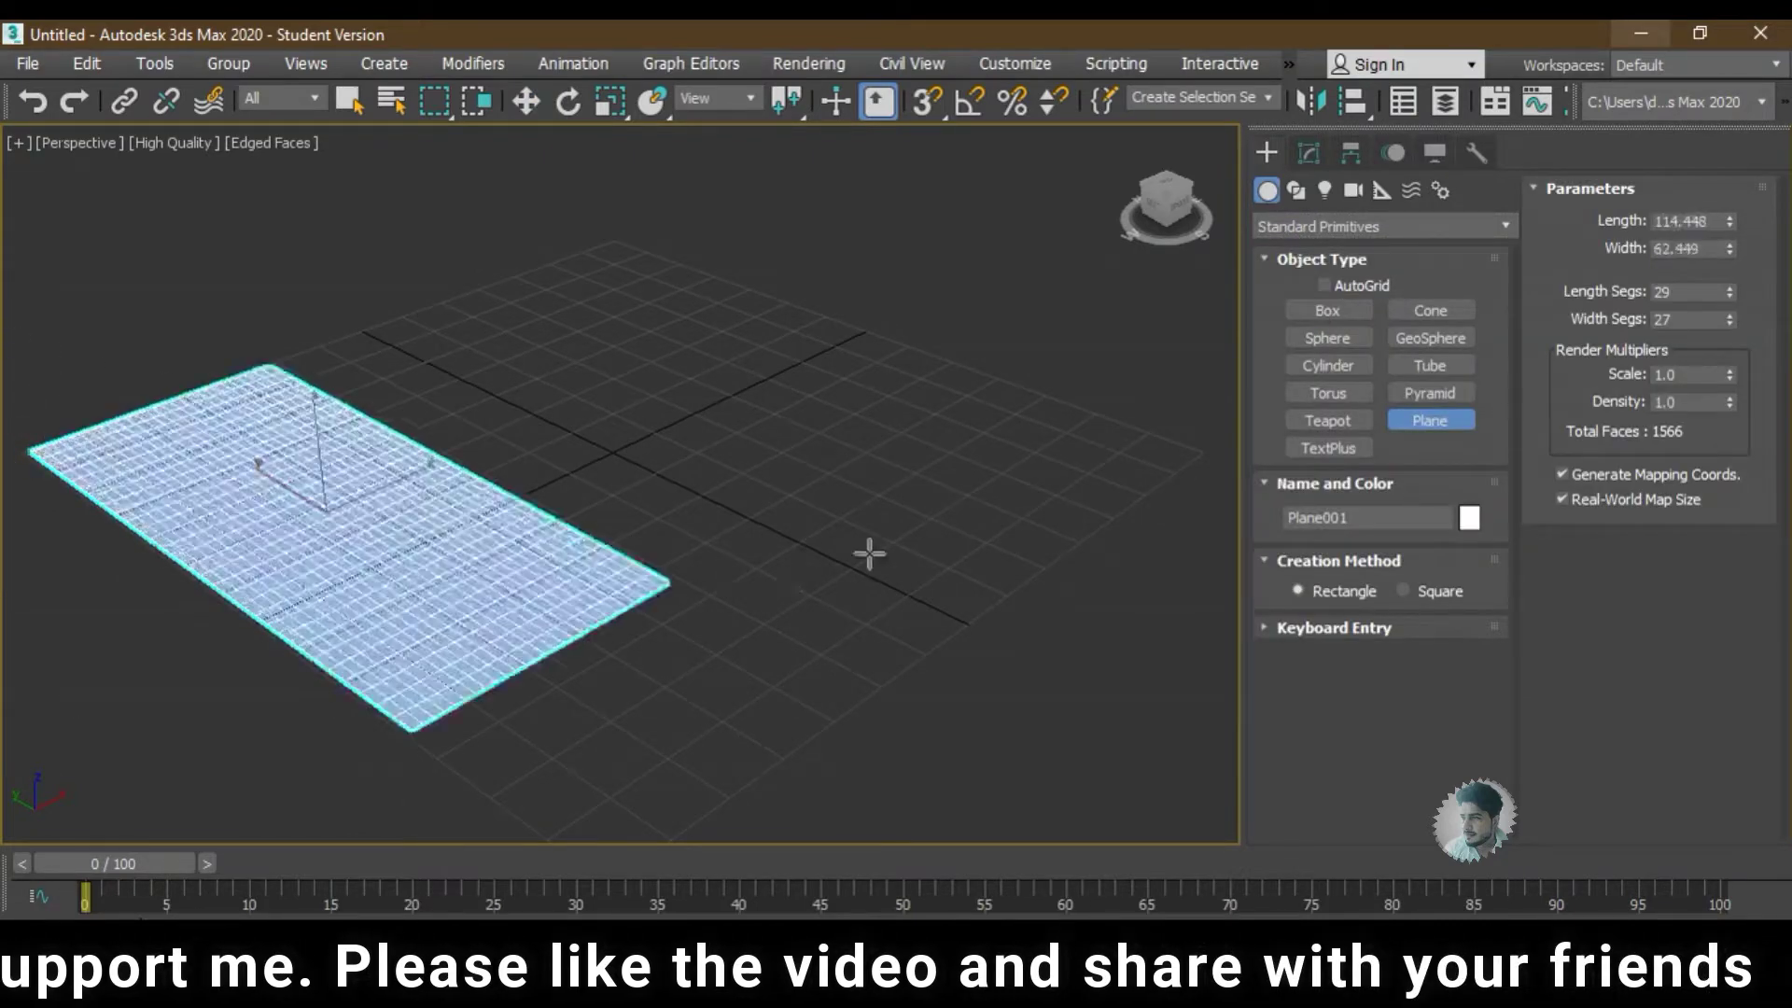
pyautogui.moveTo(869, 555); pyautogui.dragTo(1199, 457)
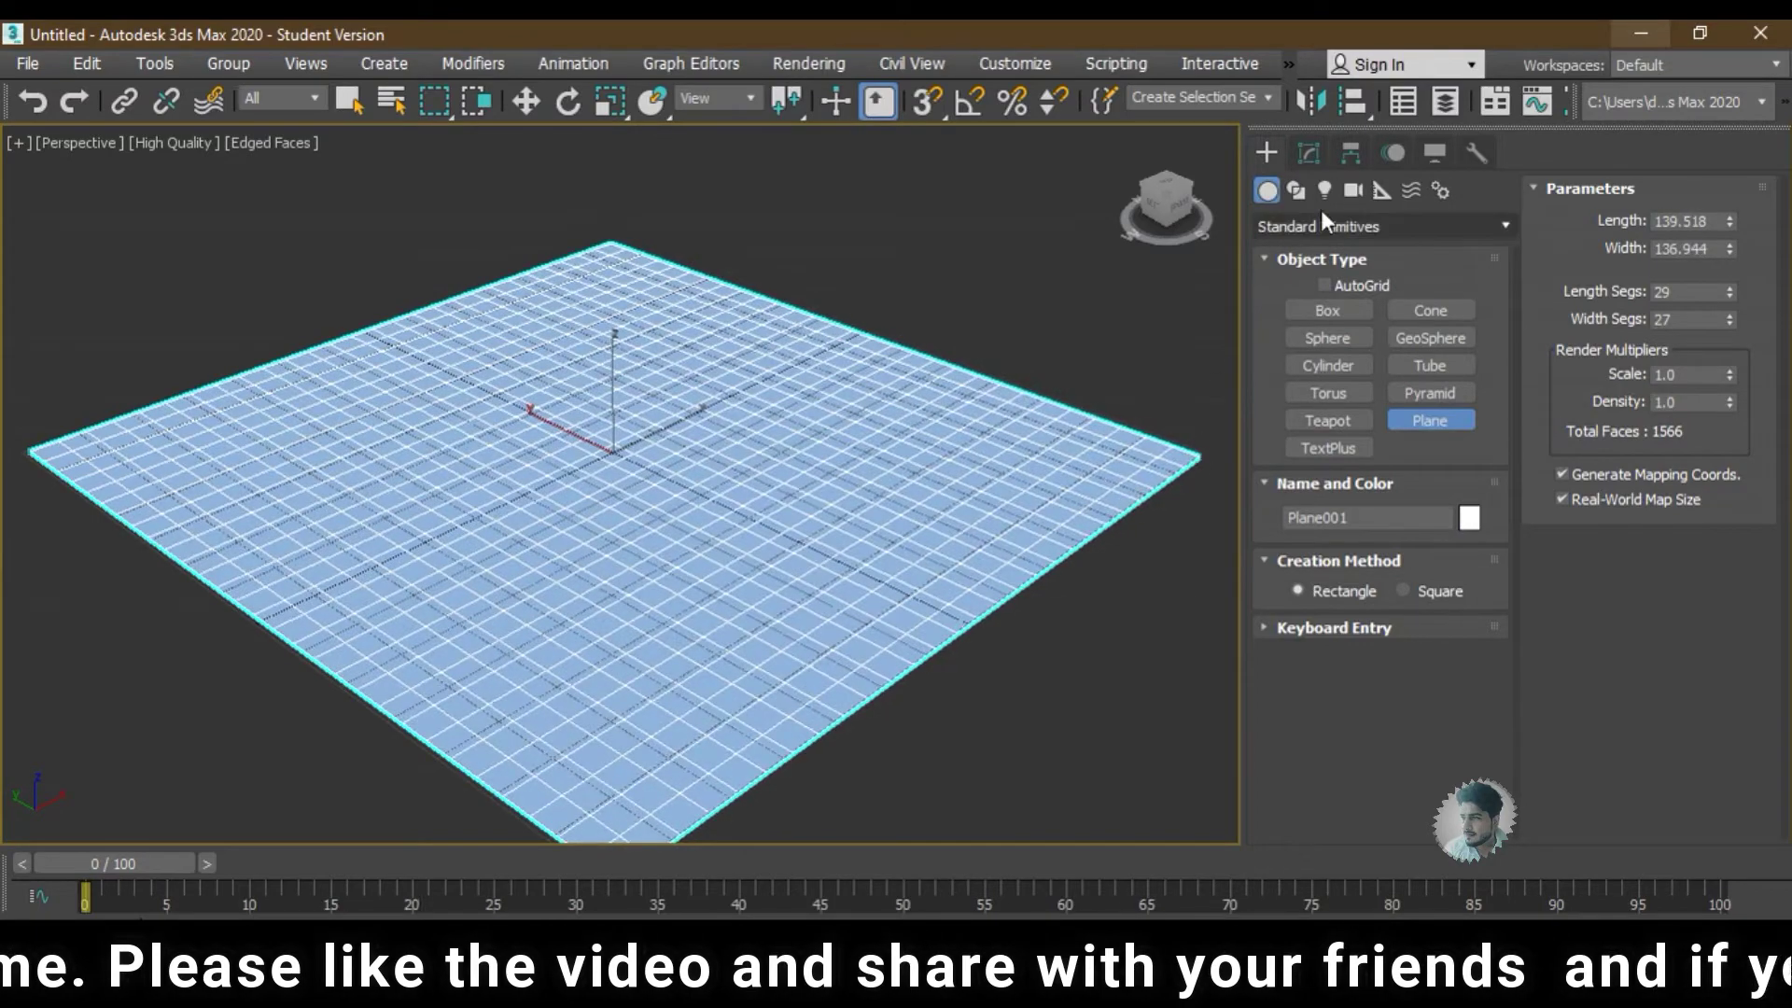
# - Give the plane 76 length segments and 47 width segments
pyautogui.click(1311, 159)
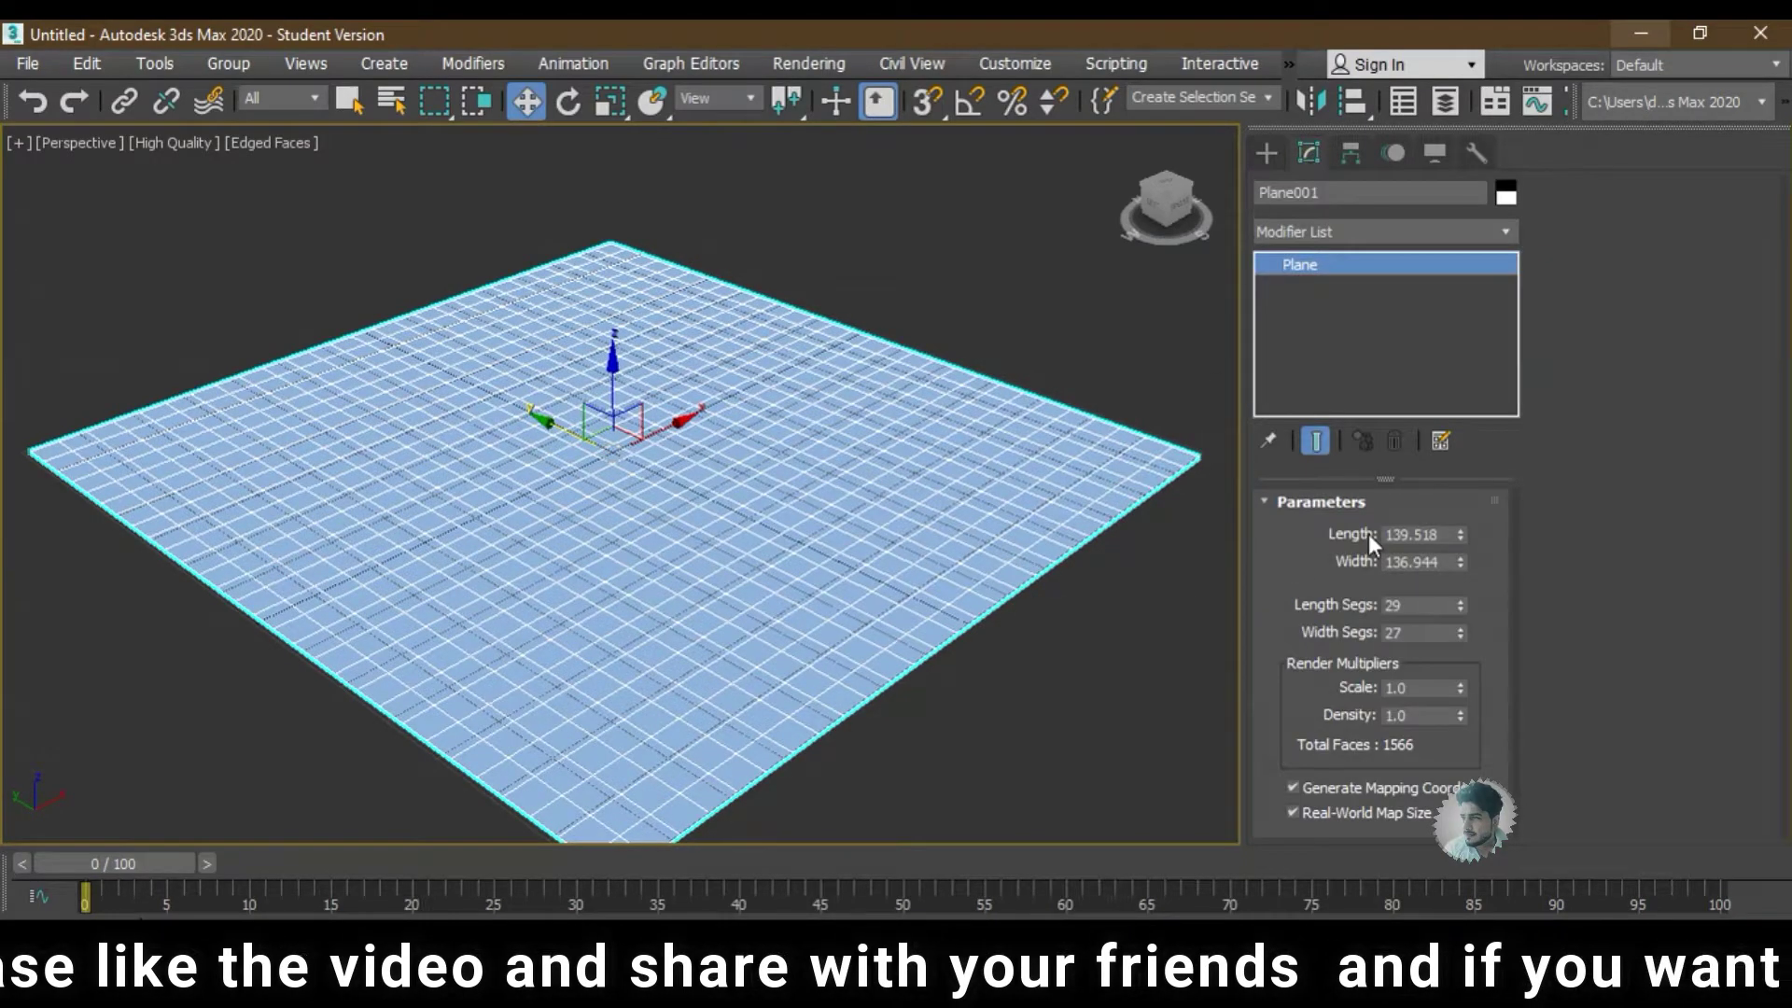
pyautogui.moveTo(1461, 604)
pyautogui.mouseDown()
pyautogui.moveTo(1461, 541)
pyautogui.moveTo(1463, 564)
pyautogui.mouseUp()
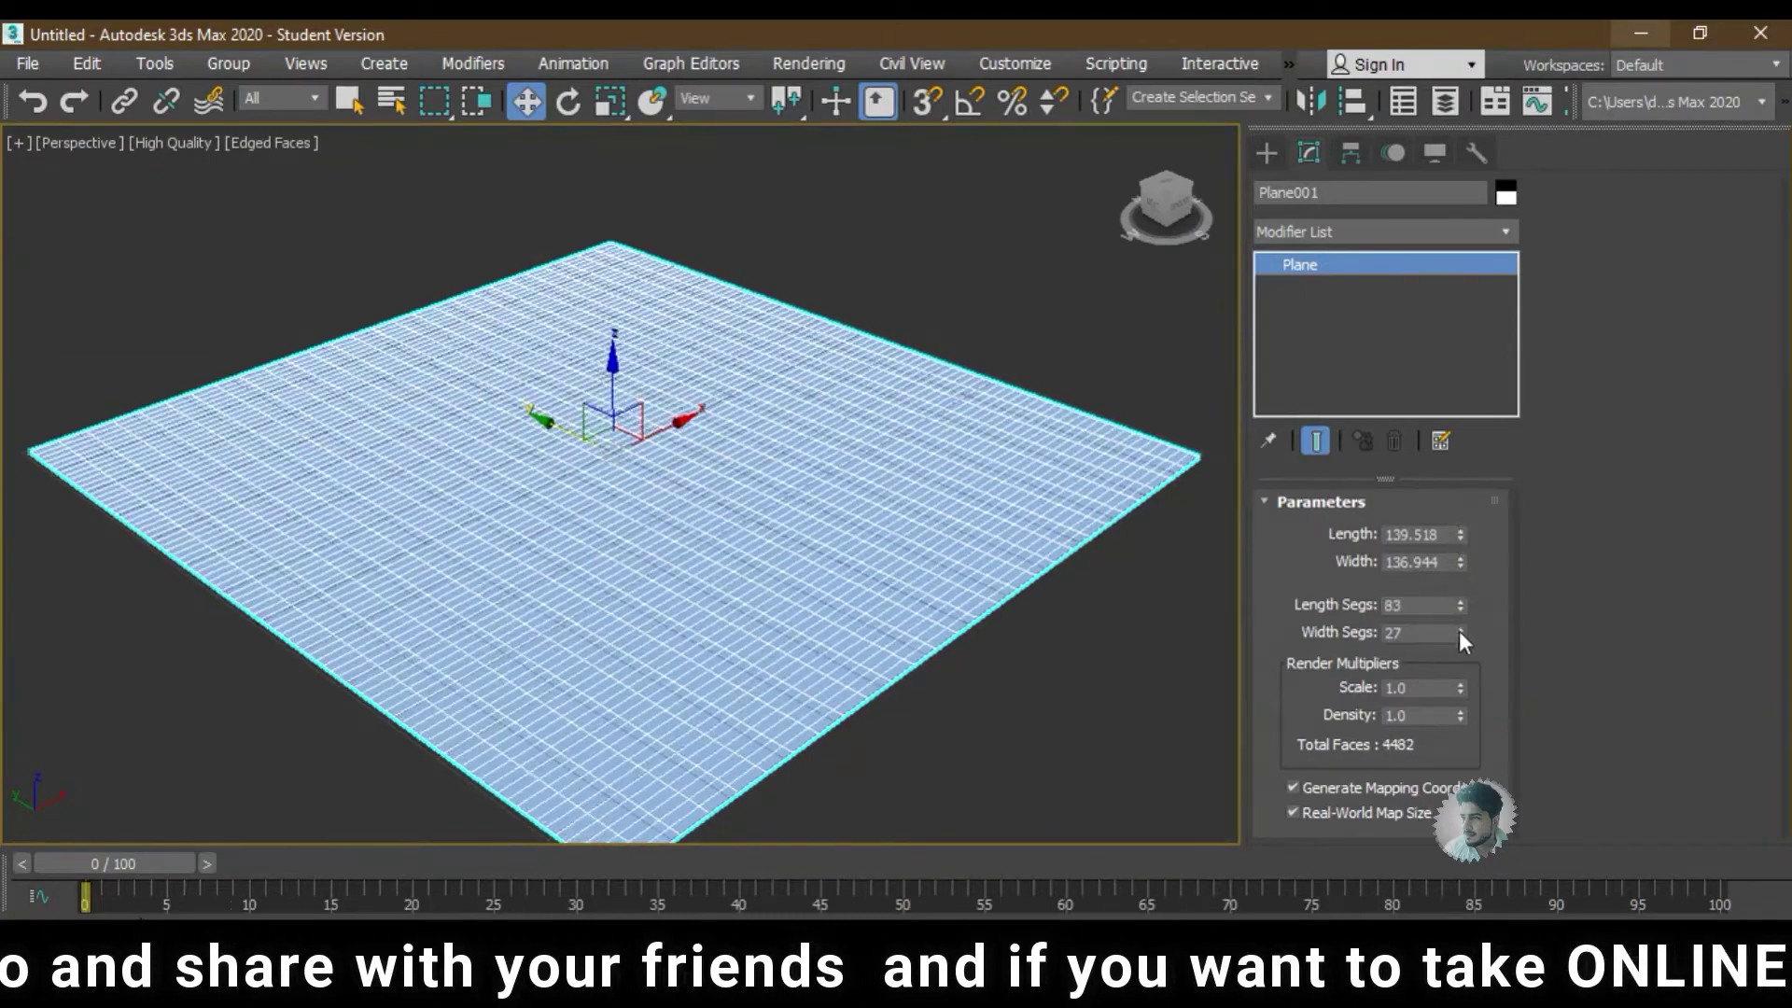
pyautogui.moveTo(1461, 632); pyautogui.dragTo(1462, 611)
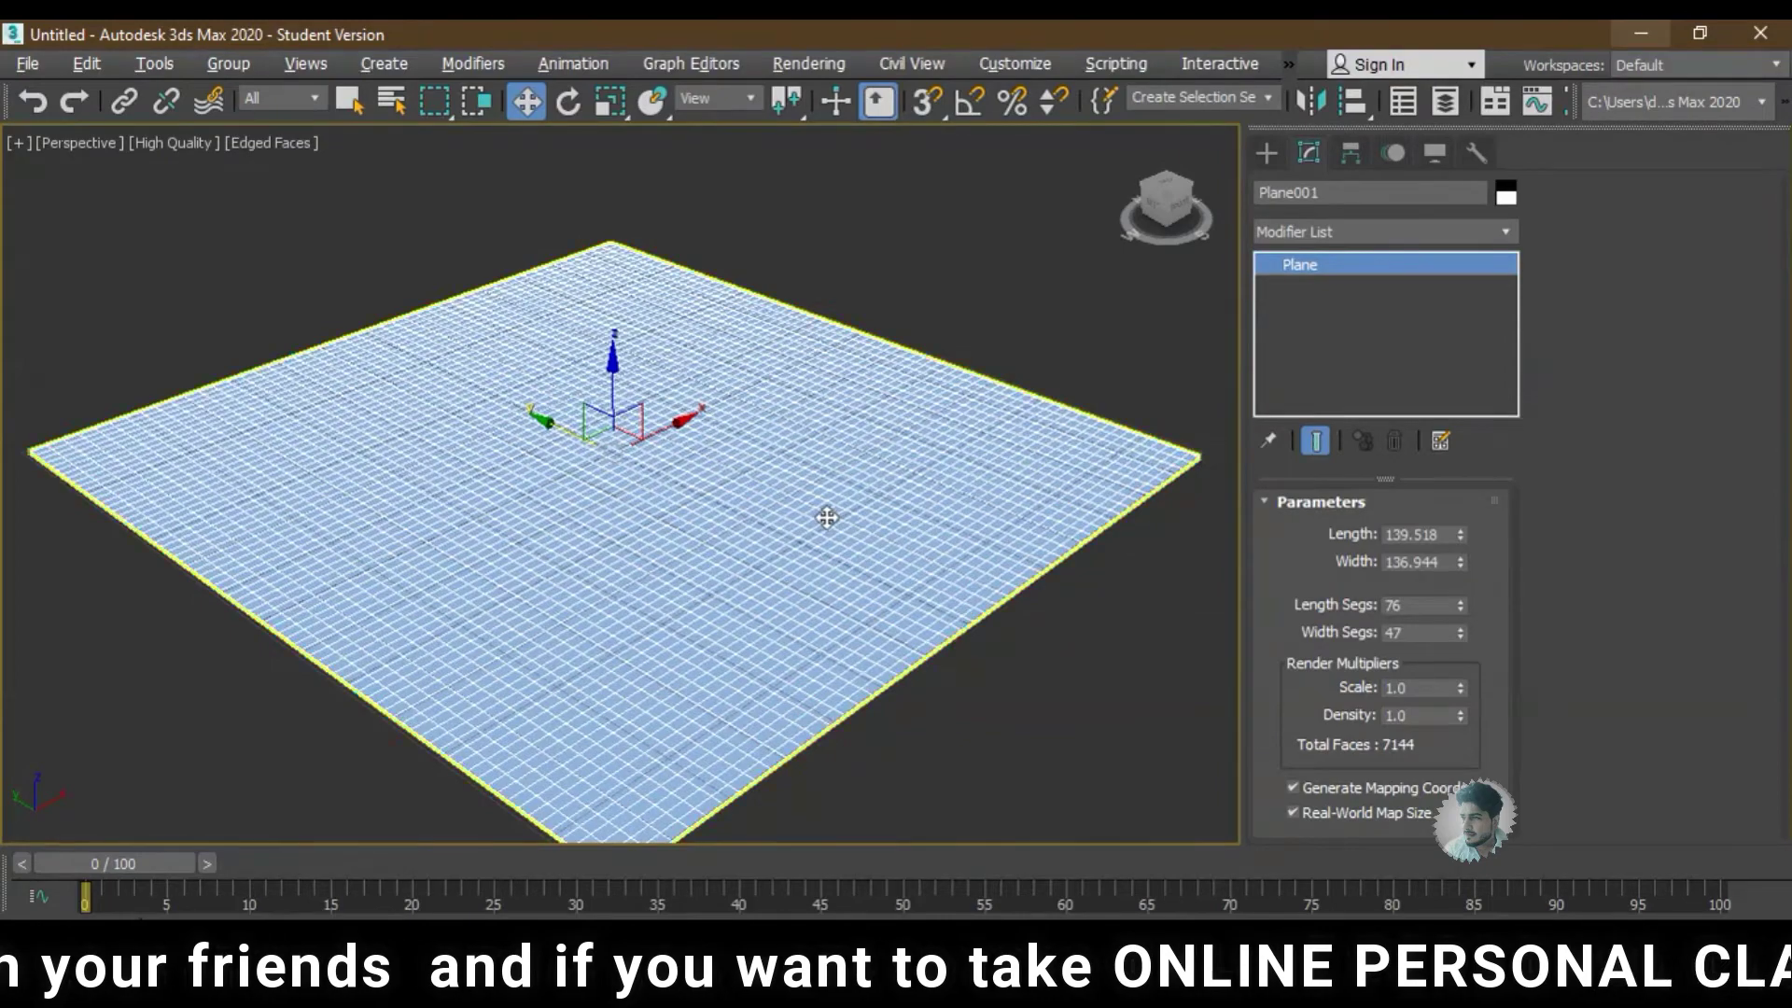
pyautogui.moveTo(827, 520)
pyautogui.keyDown('alt'); pyautogui.mouseDown(button='middle')
pyautogui.moveTo(852, 495)
pyautogui.moveTo(810, 519)
pyautogui.moveTo(836, 484)
pyautogui.moveTo(836, 500)
pyautogui.mouseUp(button='middle'); pyautogui.keyUp('alt')
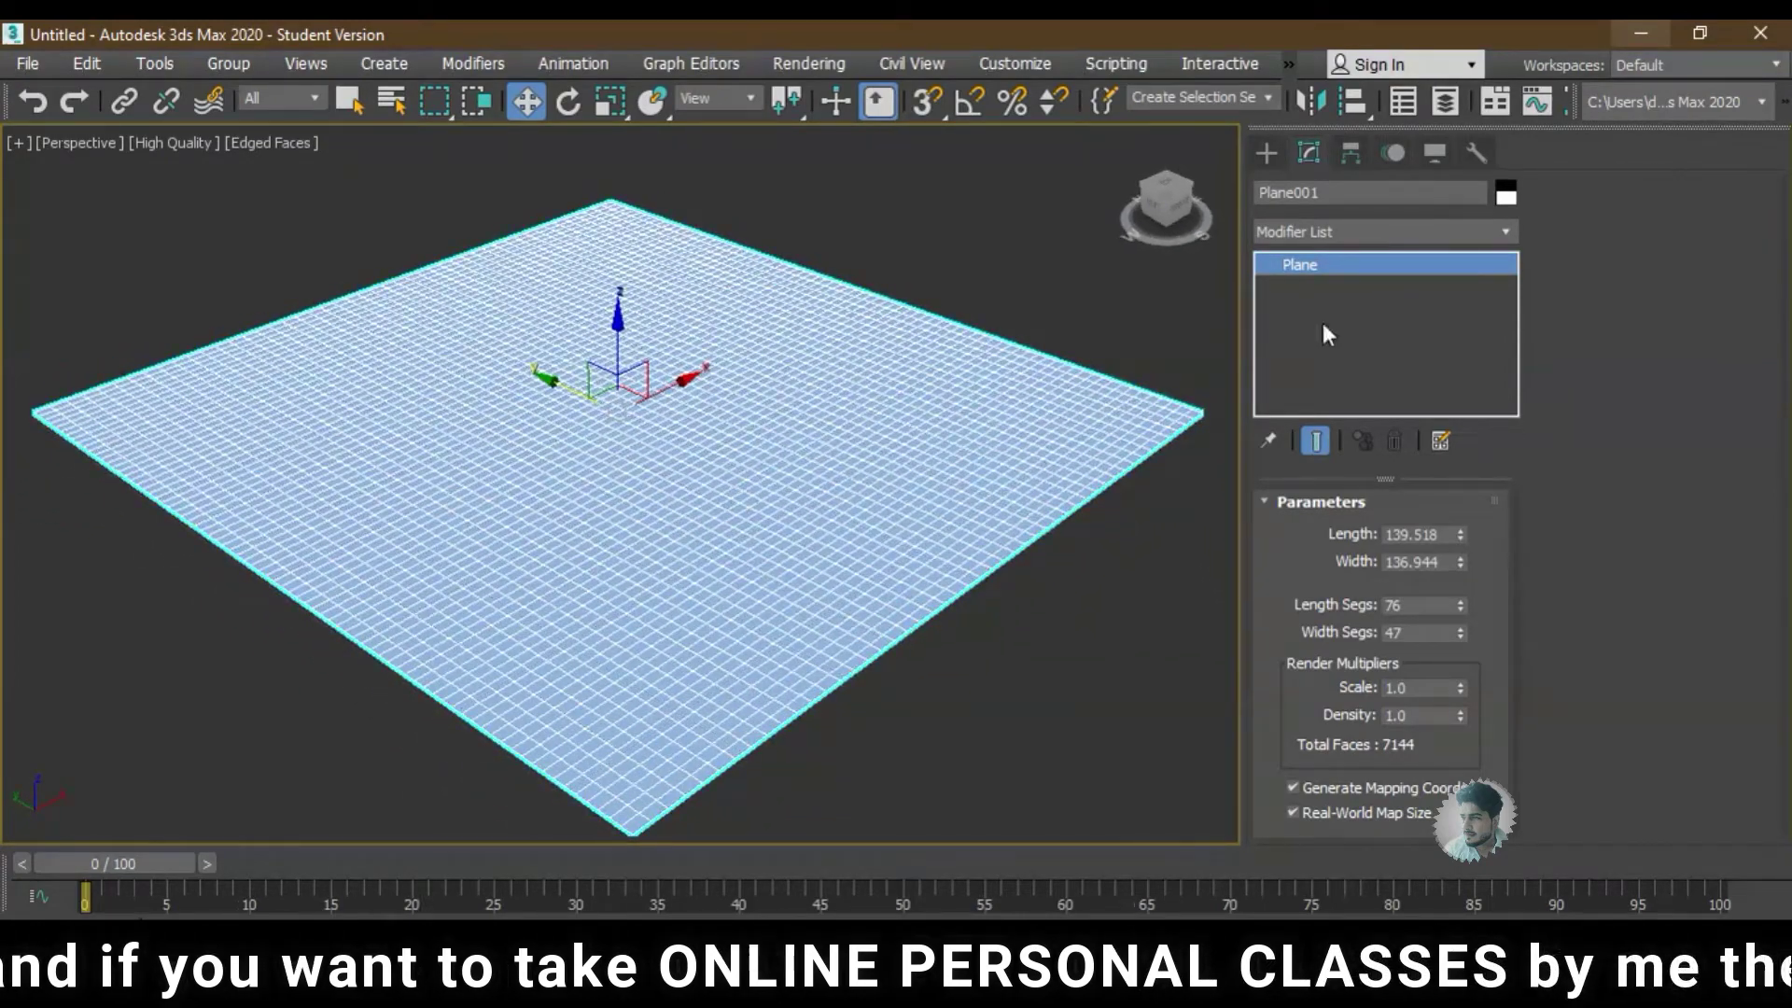
# - Apply a Noise modifier to Plane001 from the Modifier List
pyautogui.click(1320, 235)
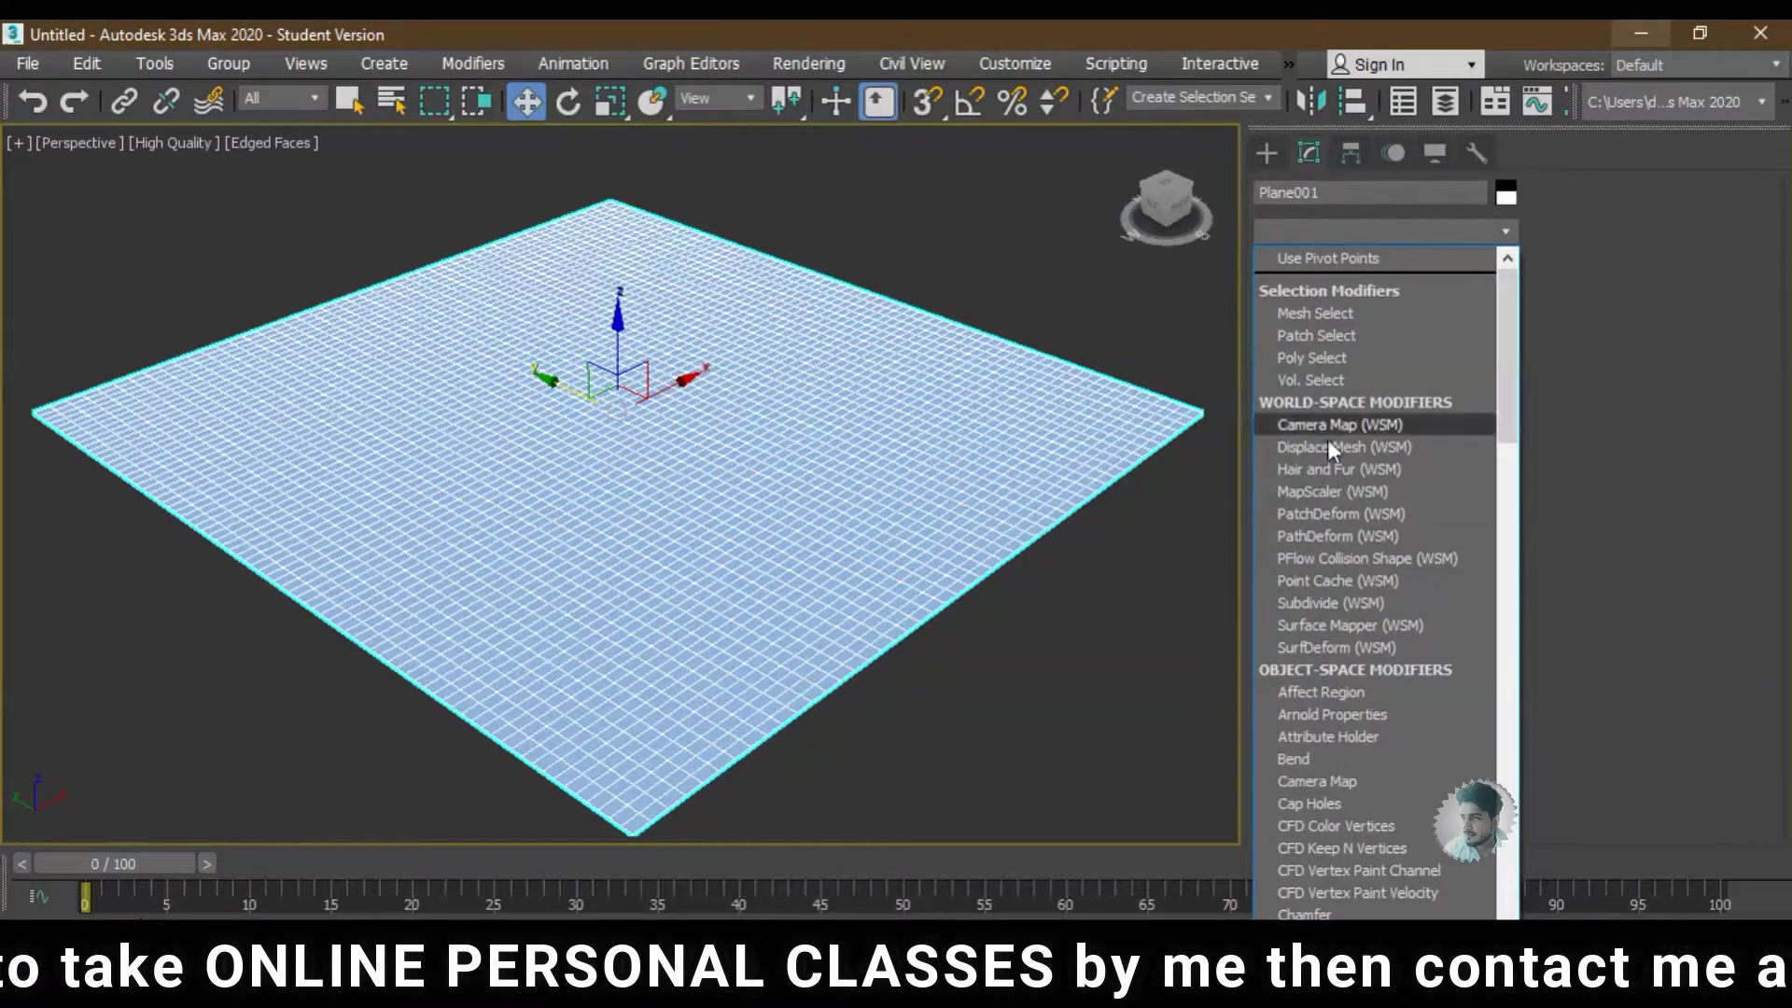
pyautogui.scroll(-1, 1349, 541)
pyautogui.scroll(-4, 1349, 541)
pyautogui.scroll(-4, 1349, 541)
pyautogui.scroll(-1, 1350, 545)
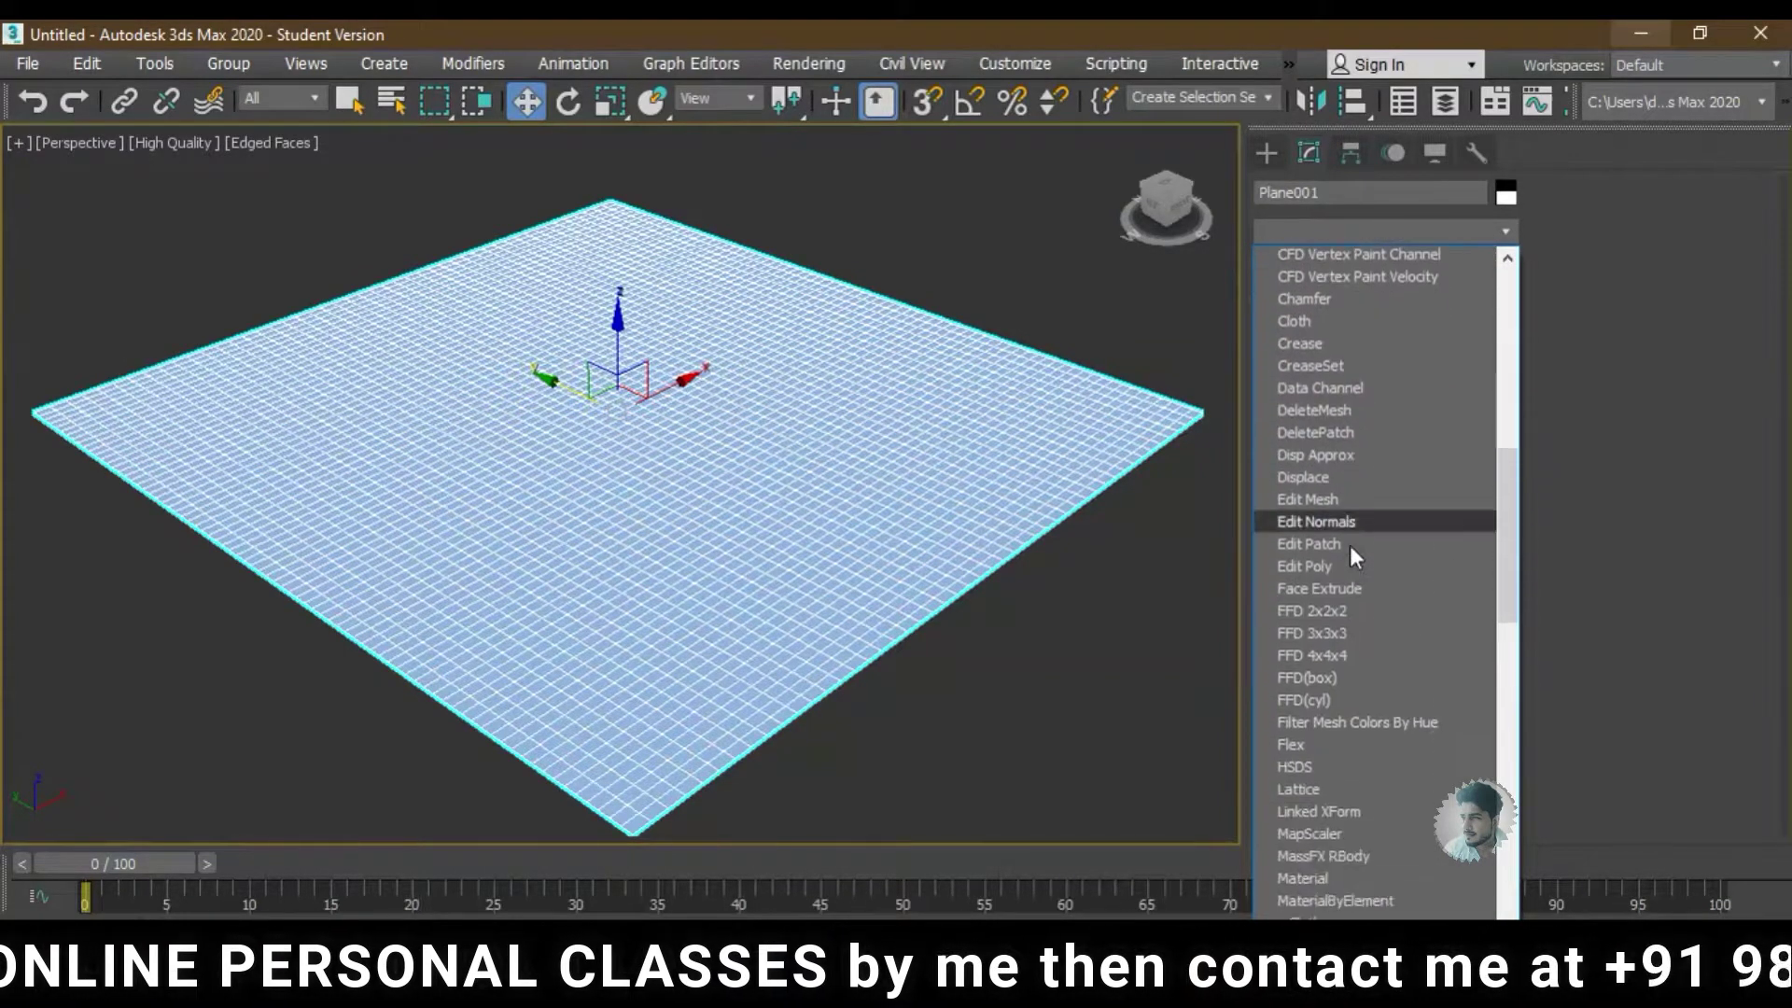
pyautogui.scroll(-2, 1329, 478)
pyautogui.scroll(-1, 1323, 771)
pyautogui.scroll(-2, 1323, 775)
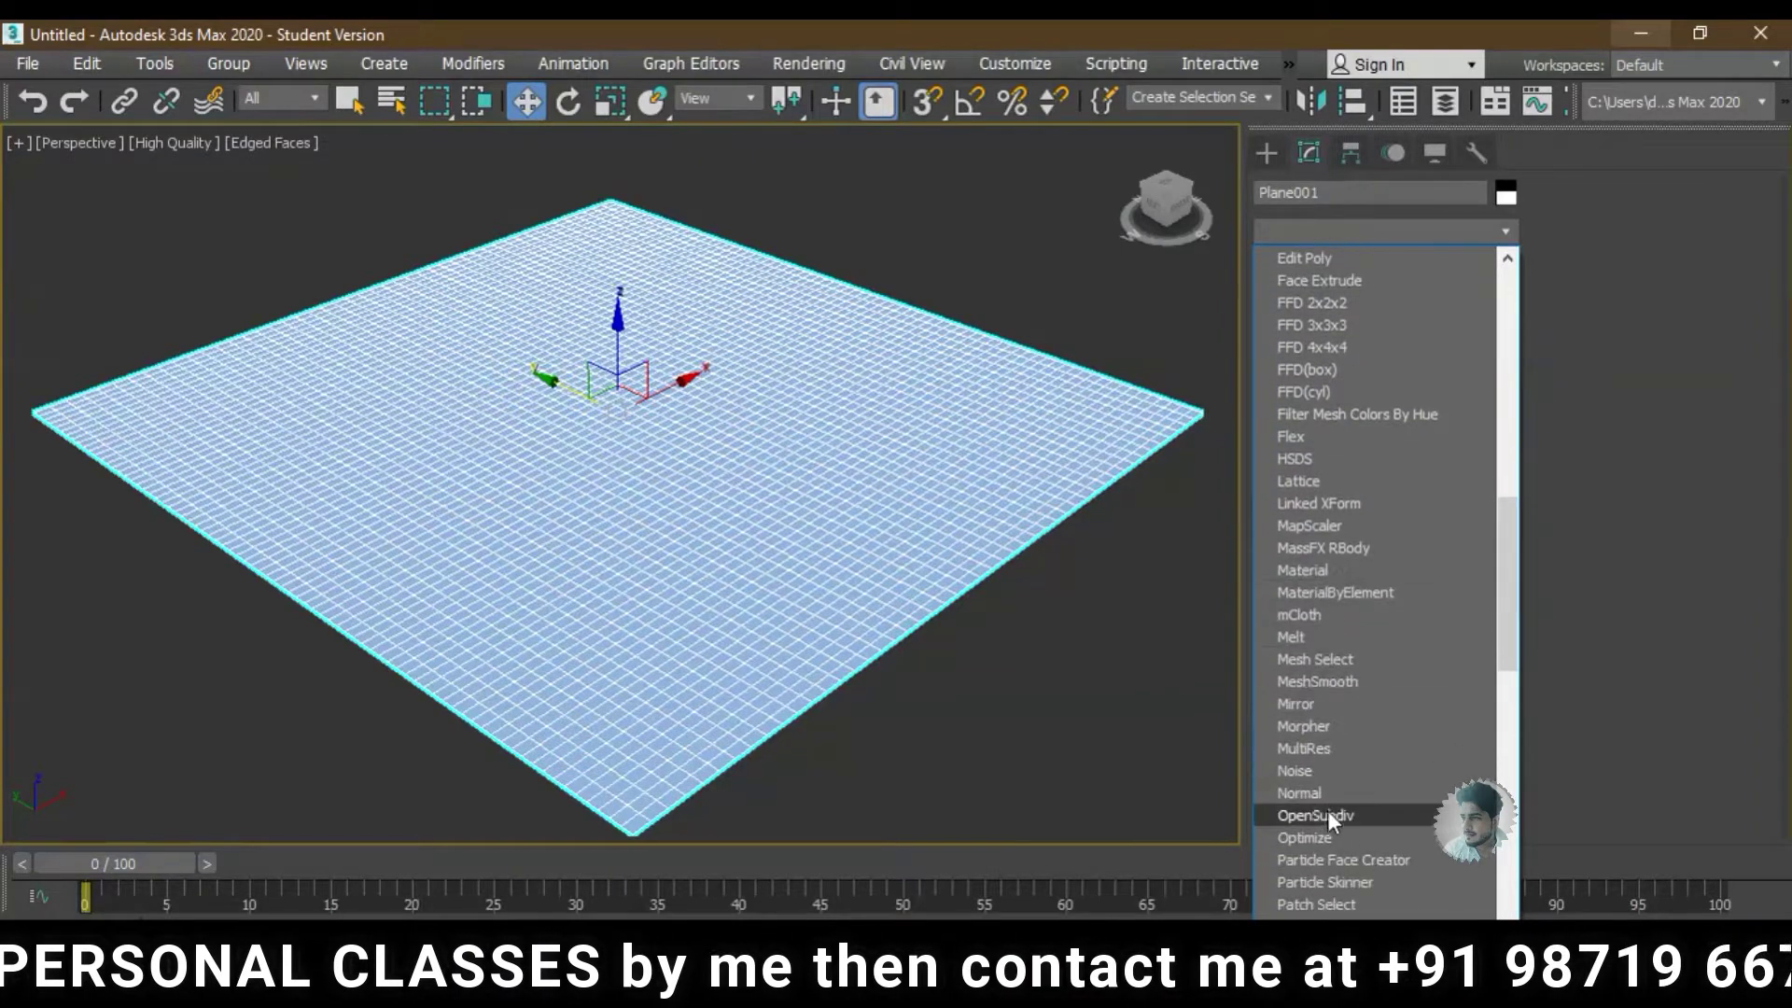
pyautogui.click(1297, 771)
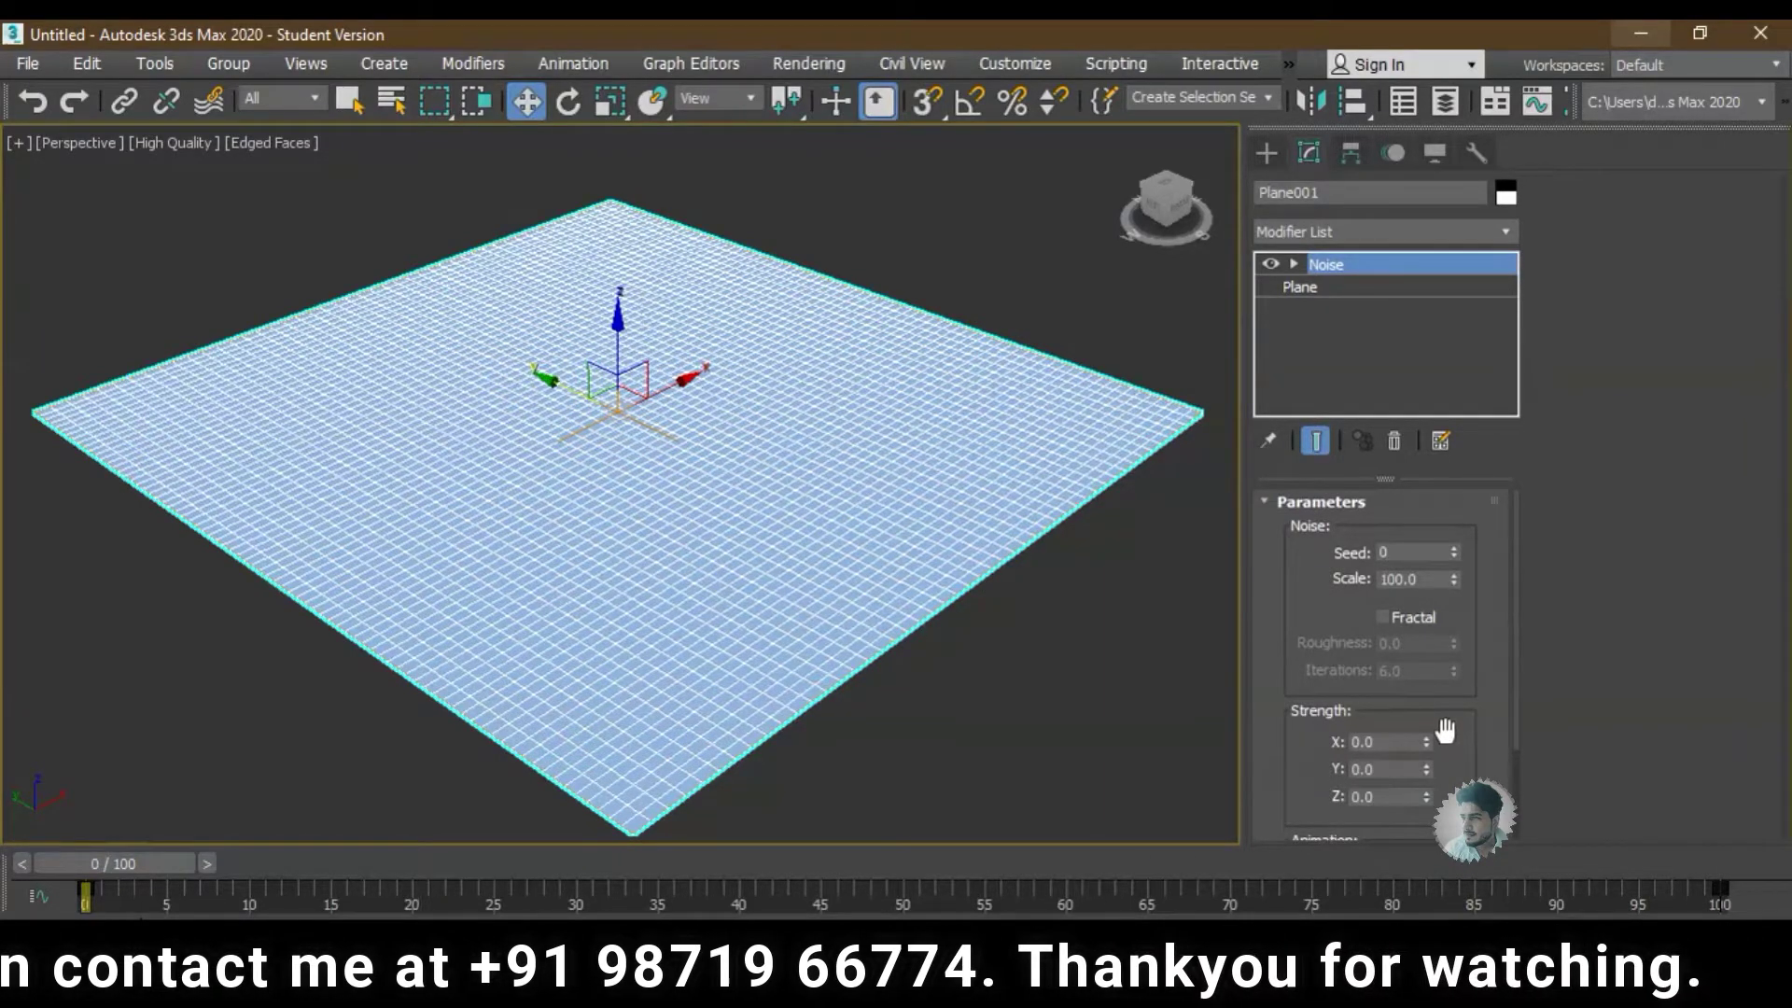
# - Raise the Noise strengths to X 9.836, Y 8.302 and Z 13.773 so the plane turns wavy
pyautogui.moveTo(1459, 740)
pyautogui.mouseDown()
pyautogui.moveTo(1471, 584)
pyautogui.moveTo(1450, 700)
pyautogui.mouseUp()
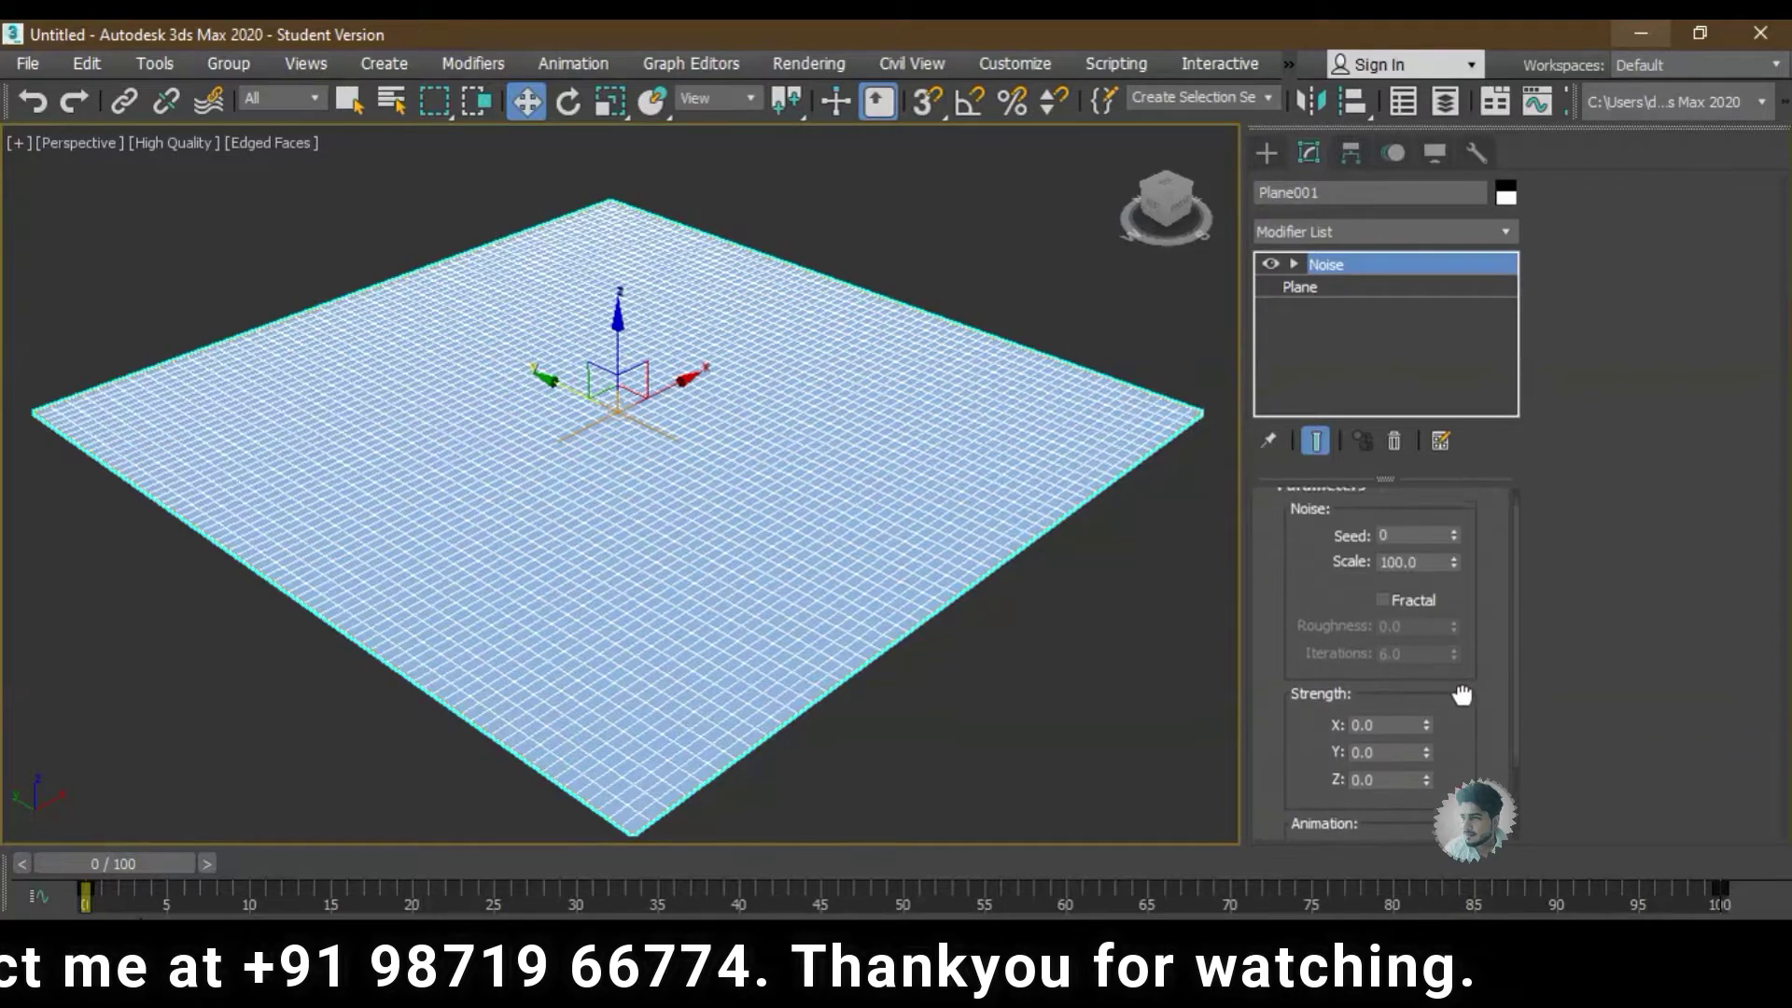
pyautogui.moveTo(1334, 718); pyautogui.dragTo(1297, 729)
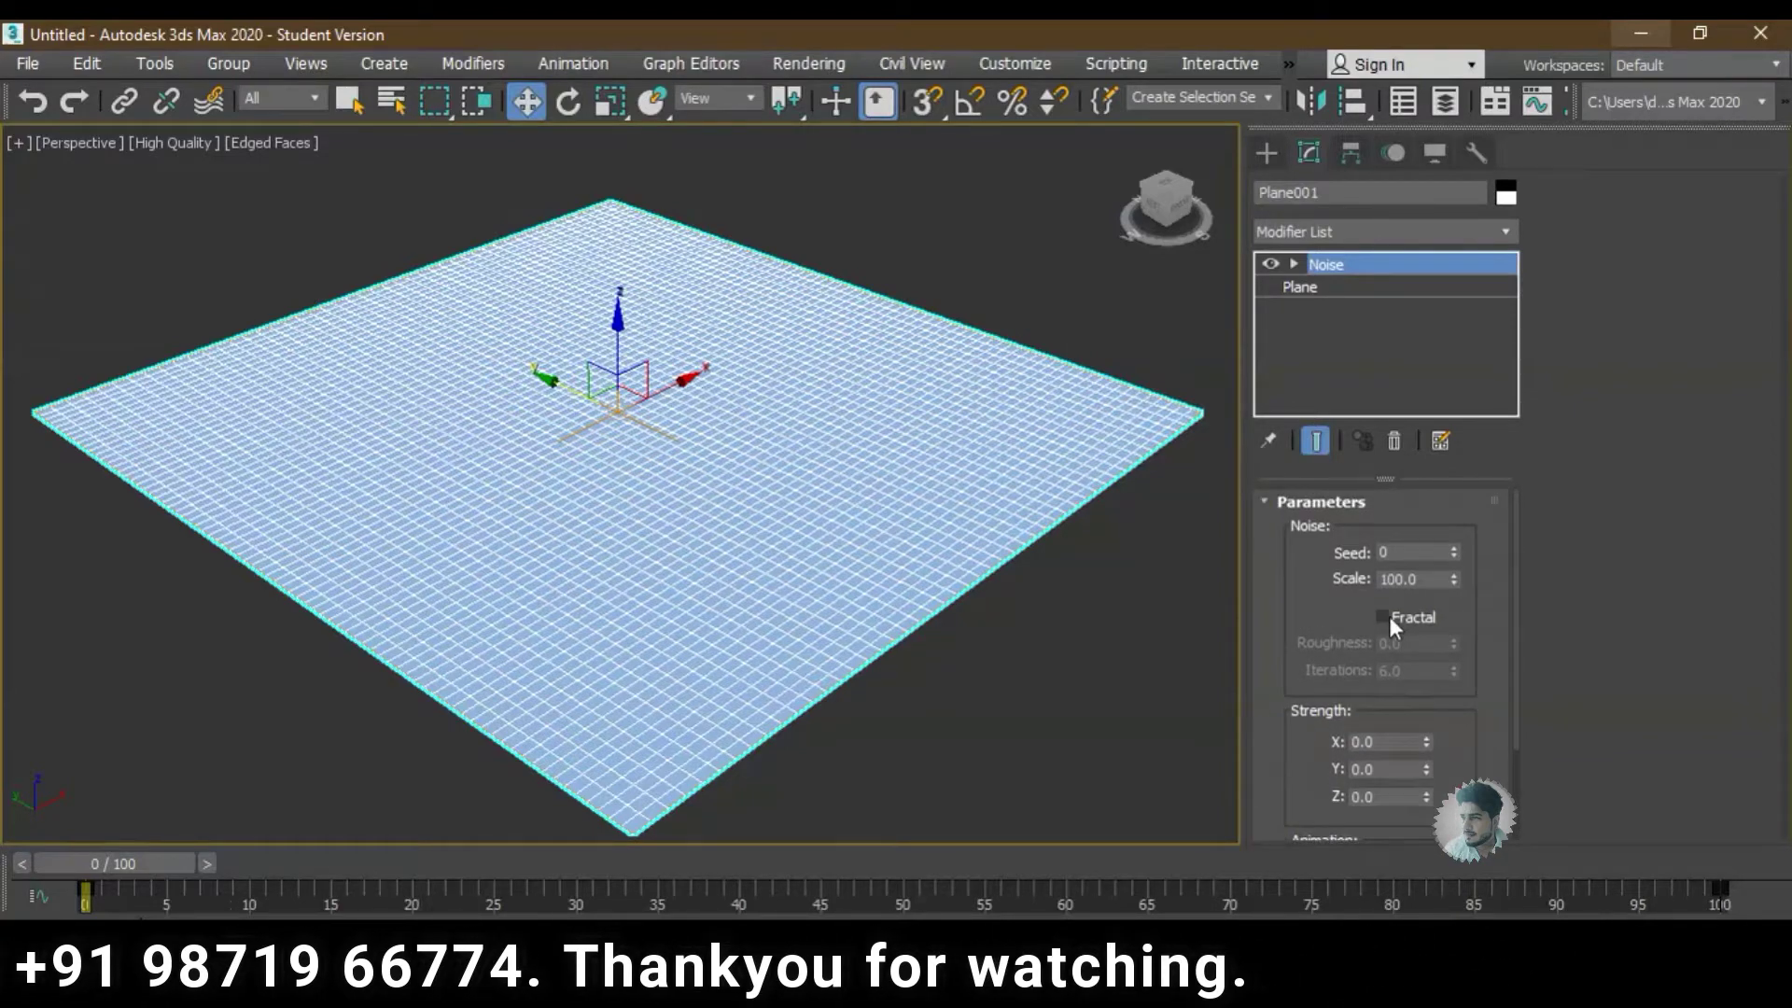
pyautogui.moveTo(1453, 553); pyautogui.dragTo(1452, 442)
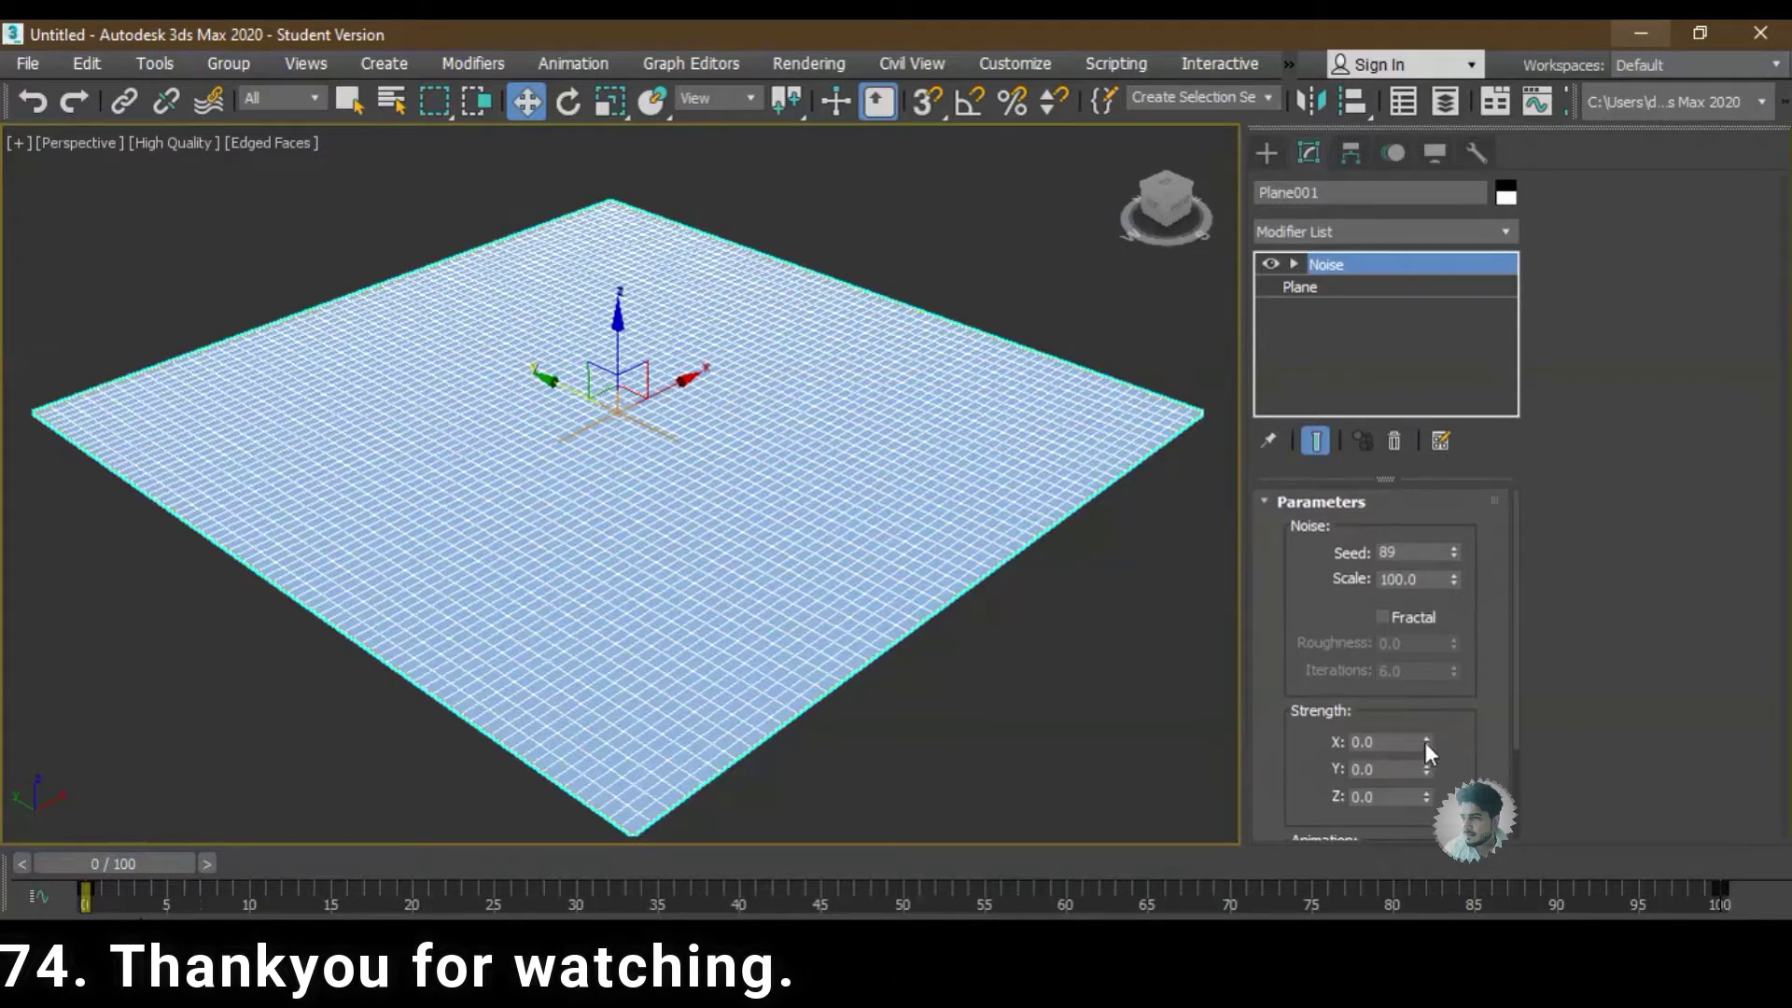
pyautogui.moveTo(1425, 742); pyautogui.dragTo(1417, 253)
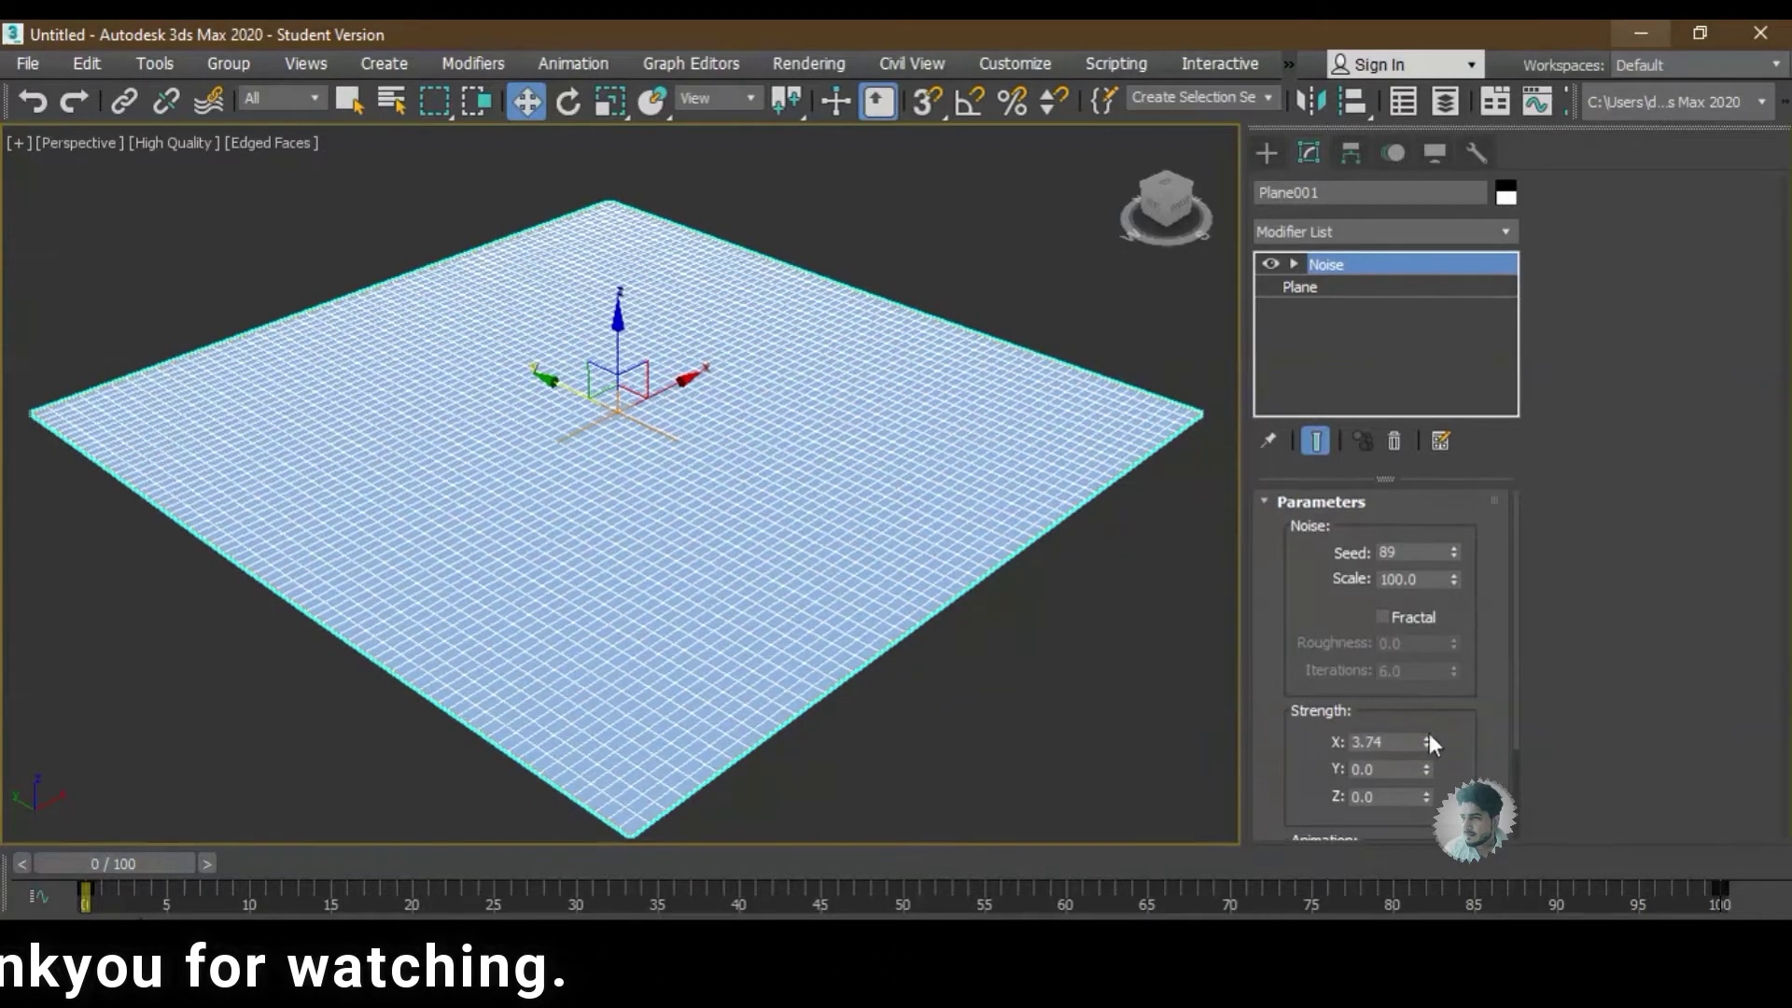
pyautogui.moveTo(1426, 769); pyautogui.dragTo(1401, 327)
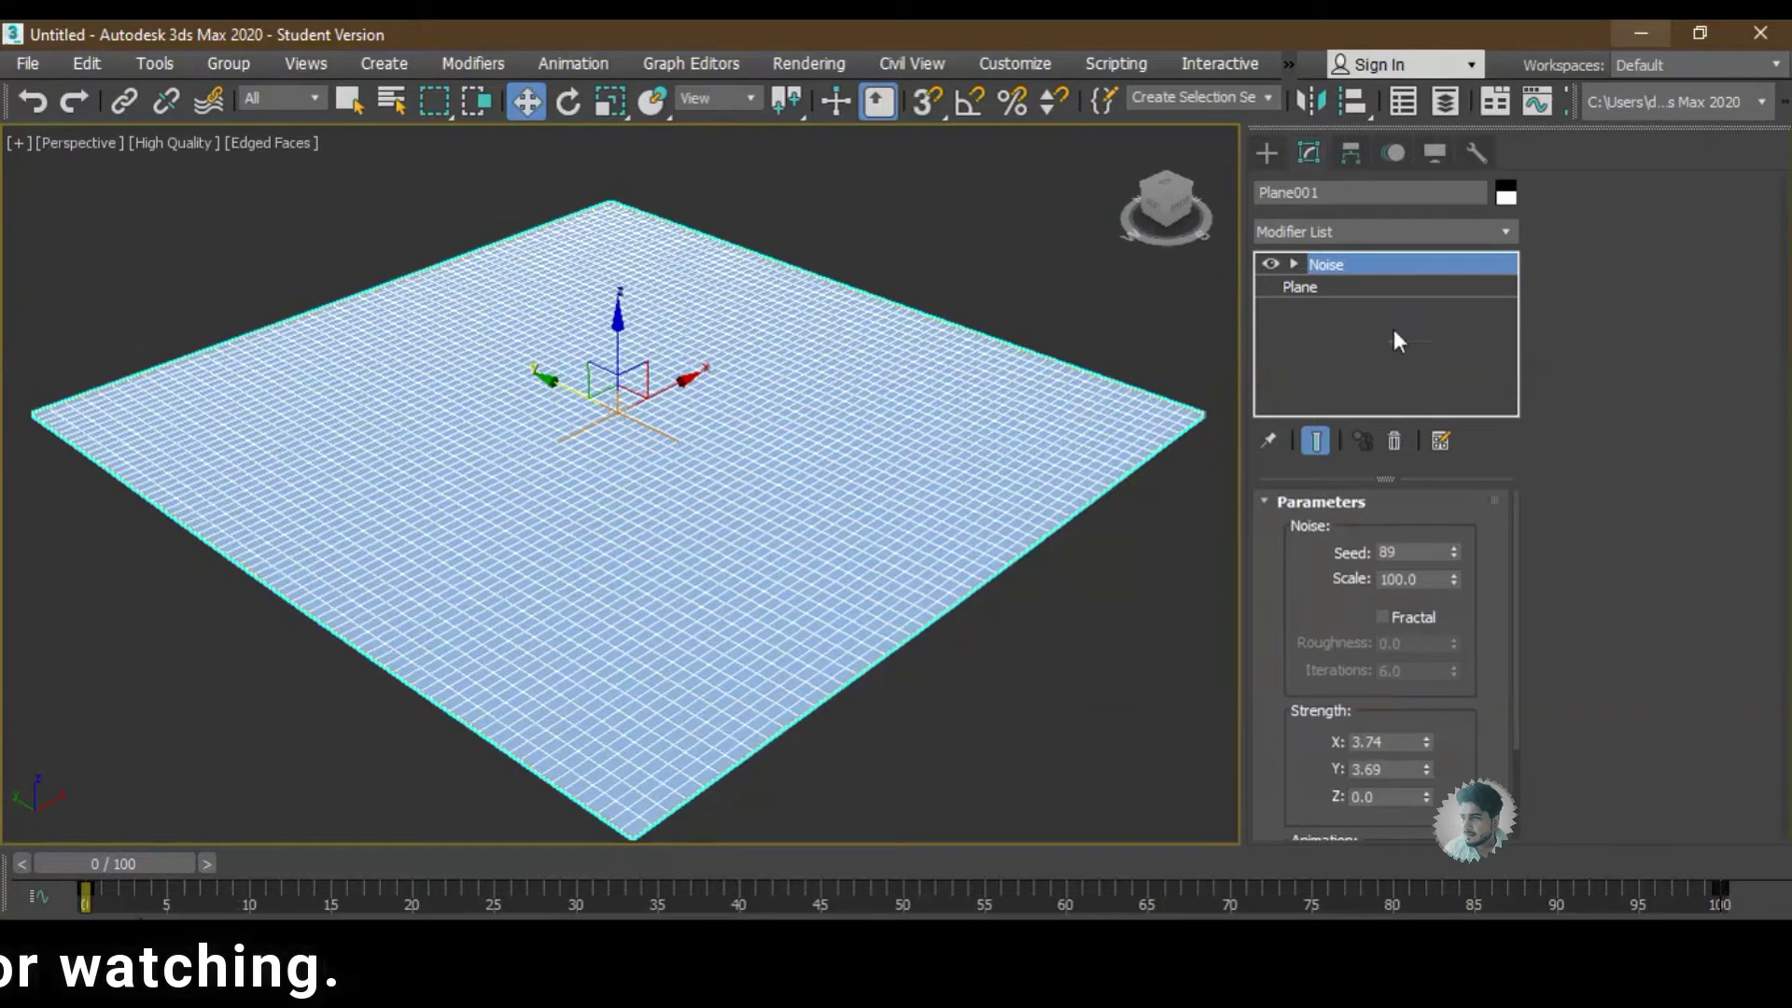
pyautogui.moveTo(1426, 796)
pyautogui.mouseDown()
pyautogui.moveTo(1412, 121)
pyautogui.moveTo(1353, 191)
pyautogui.mouseUp()
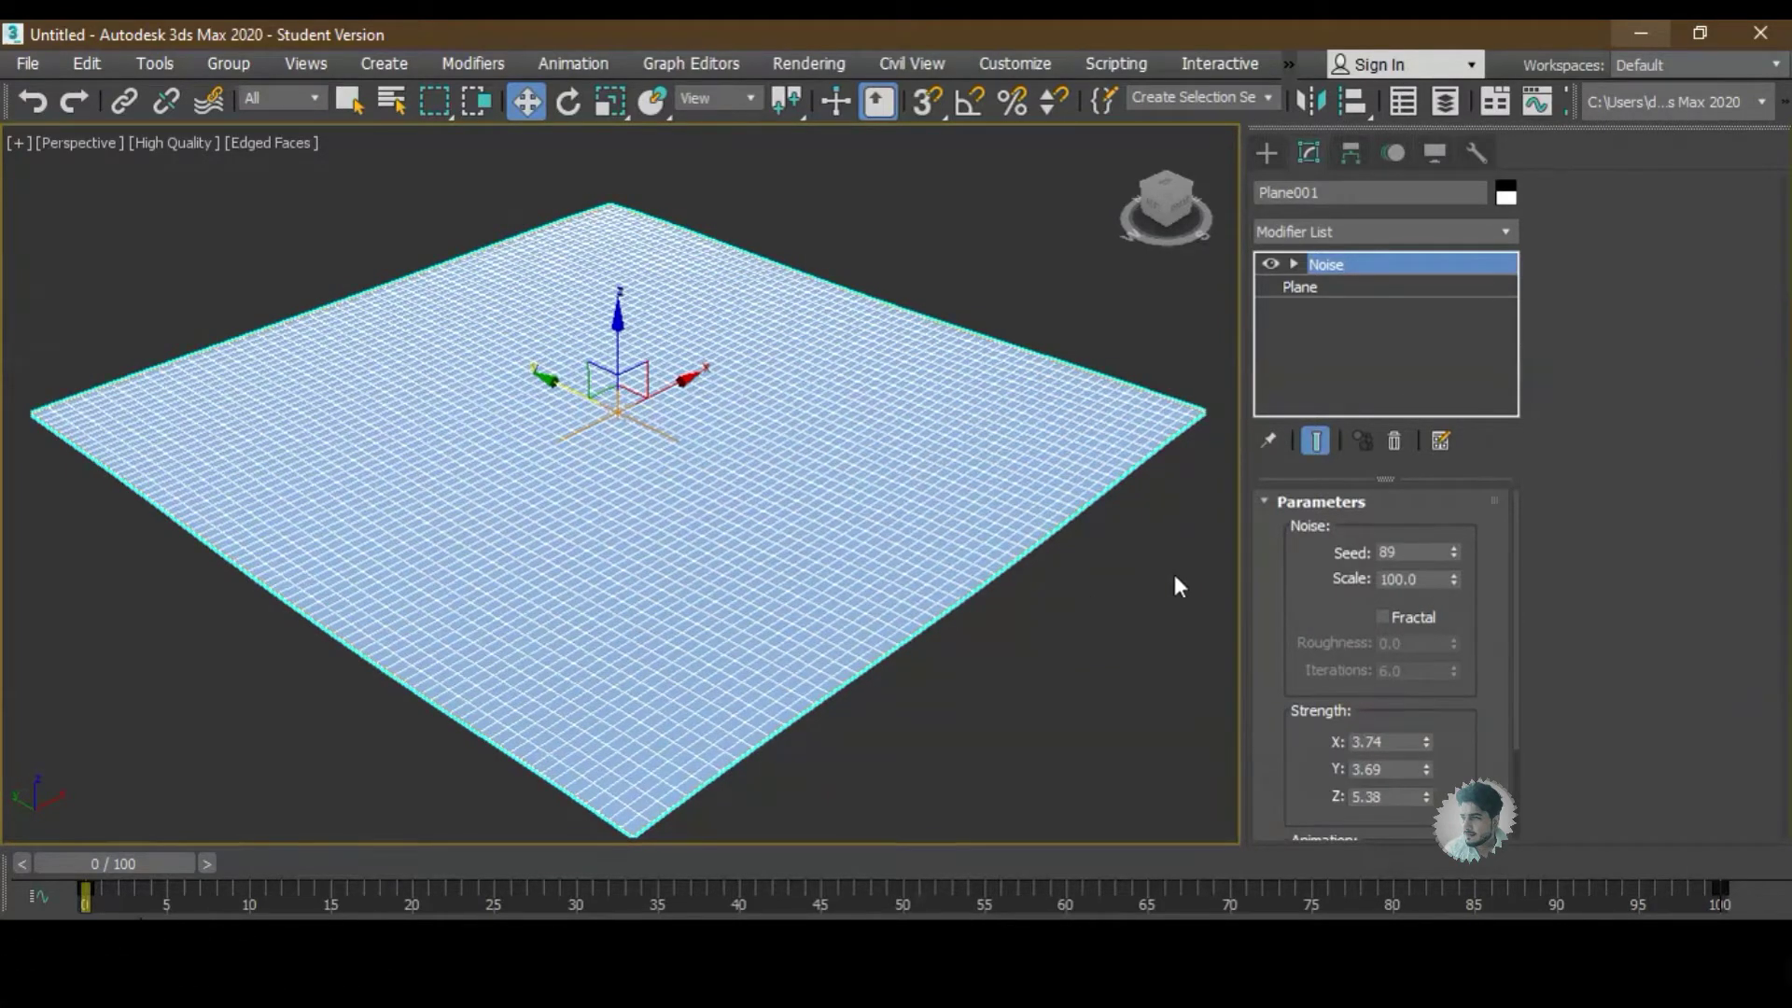
pyautogui.moveTo(1426, 741); pyautogui.dragTo(1426, 671)
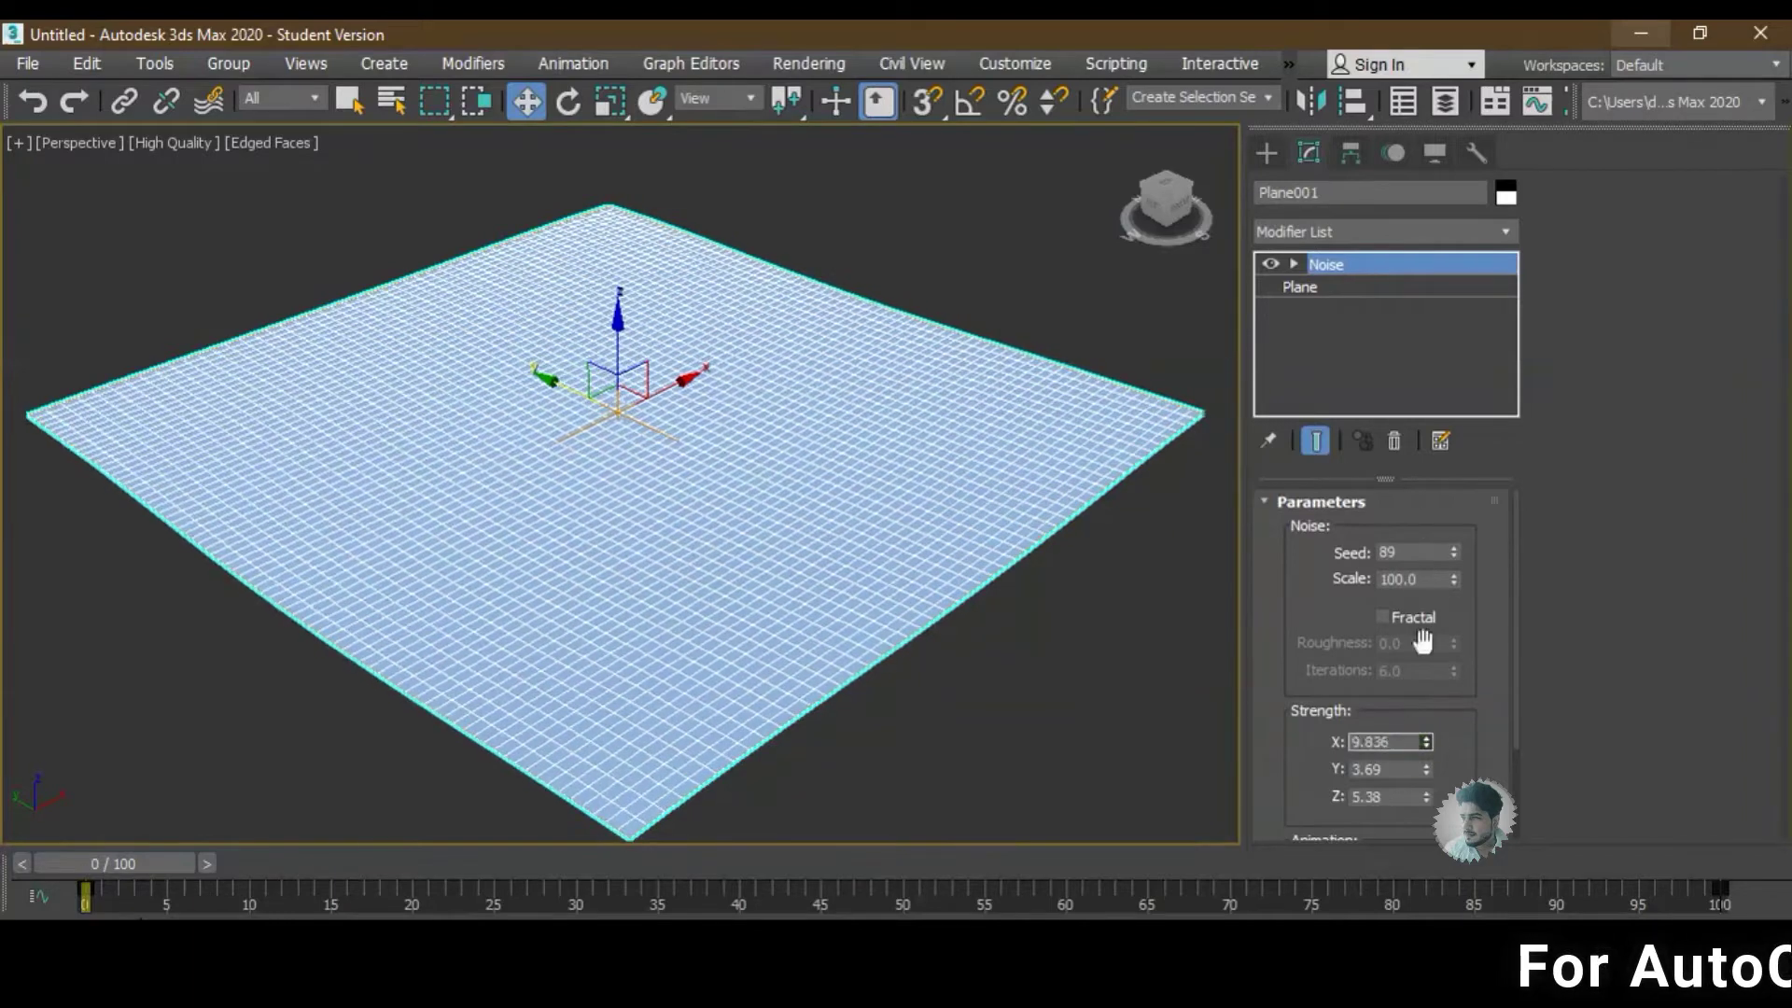
pyautogui.moveTo(1426, 768); pyautogui.dragTo(1431, 625)
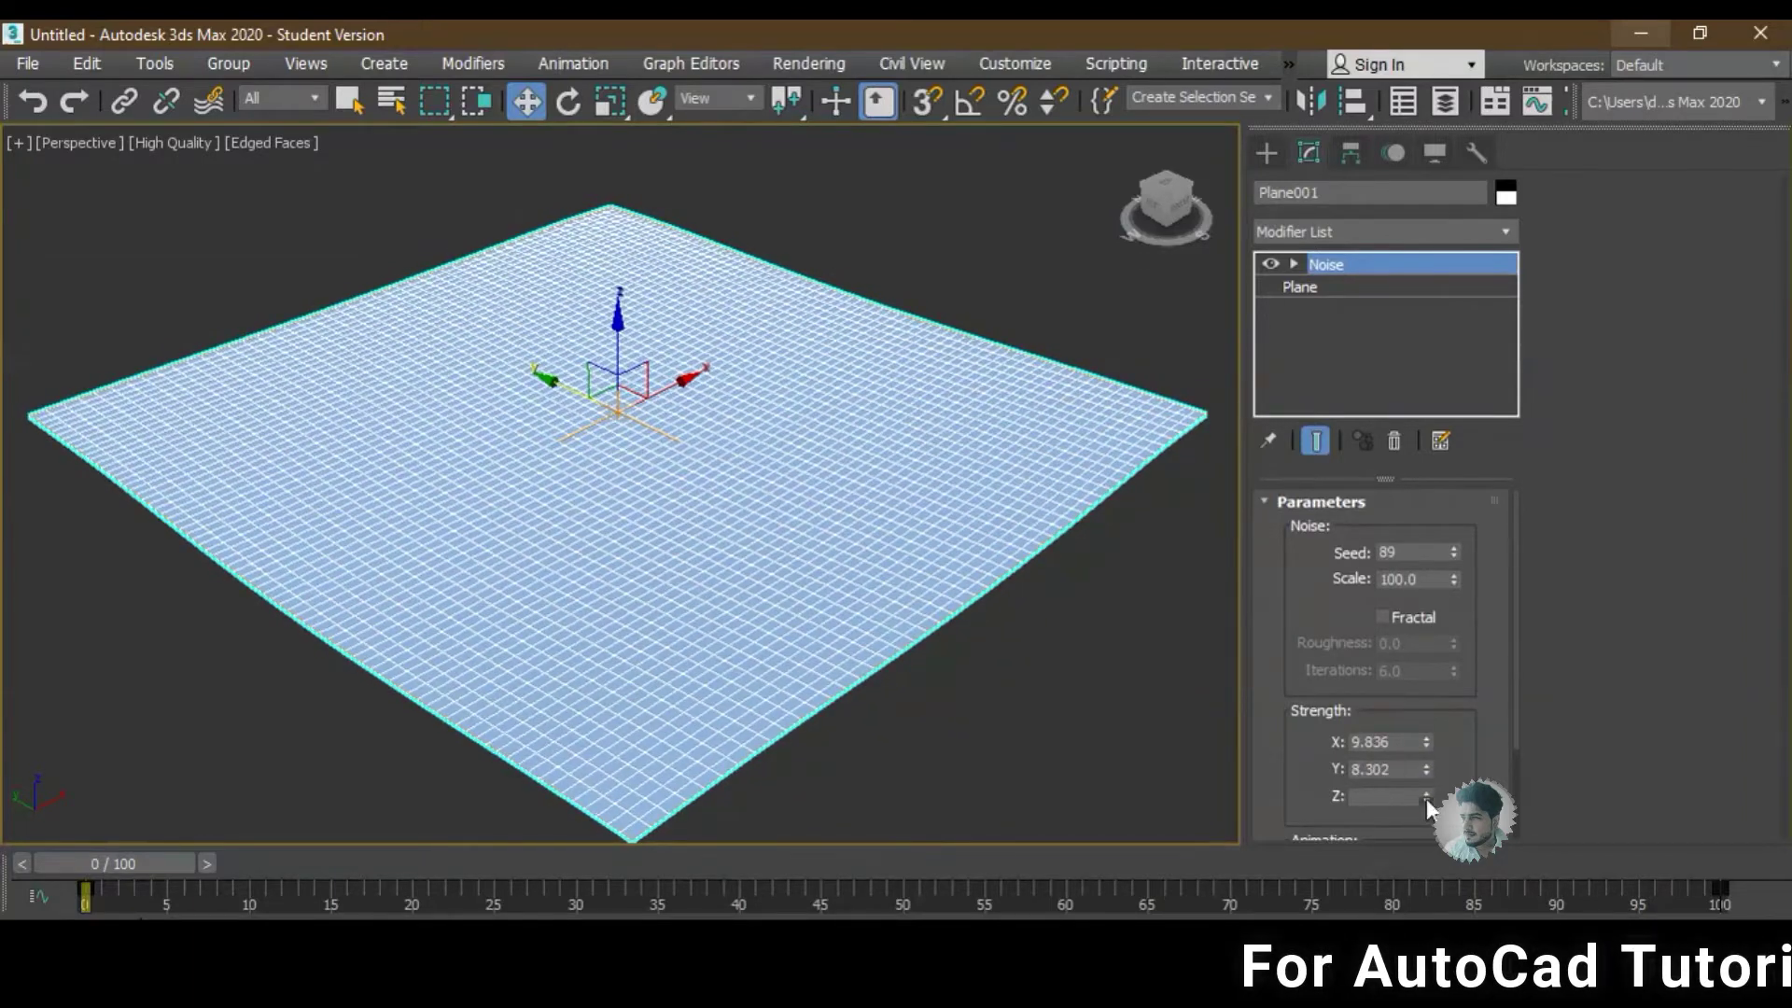
pyautogui.moveTo(1425, 796)
pyautogui.mouseDown()
pyautogui.moveTo(1393, 557)
pyautogui.moveTo(1437, 623)
pyautogui.mouseUp()
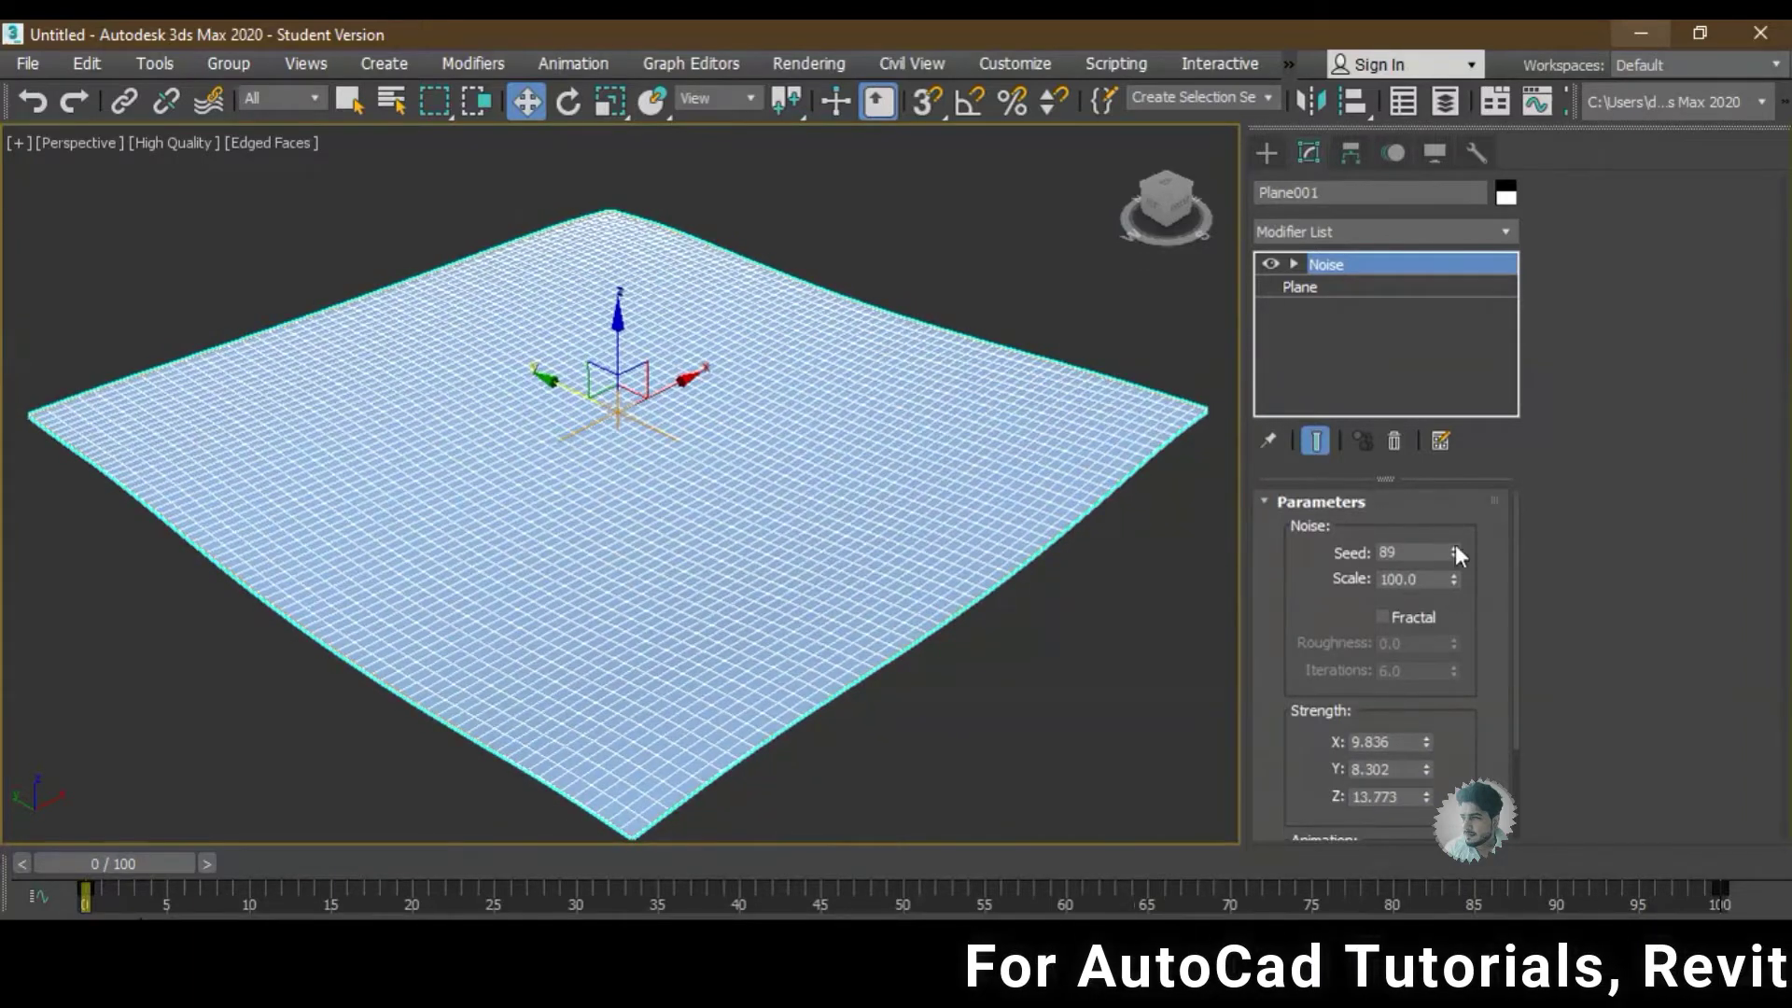
# - Set the Noise seed to 100 with Scale 35.0 and orbit to inspect the terrain
pyautogui.moveTo(1450, 552); pyautogui.dragTo(1455, 681)
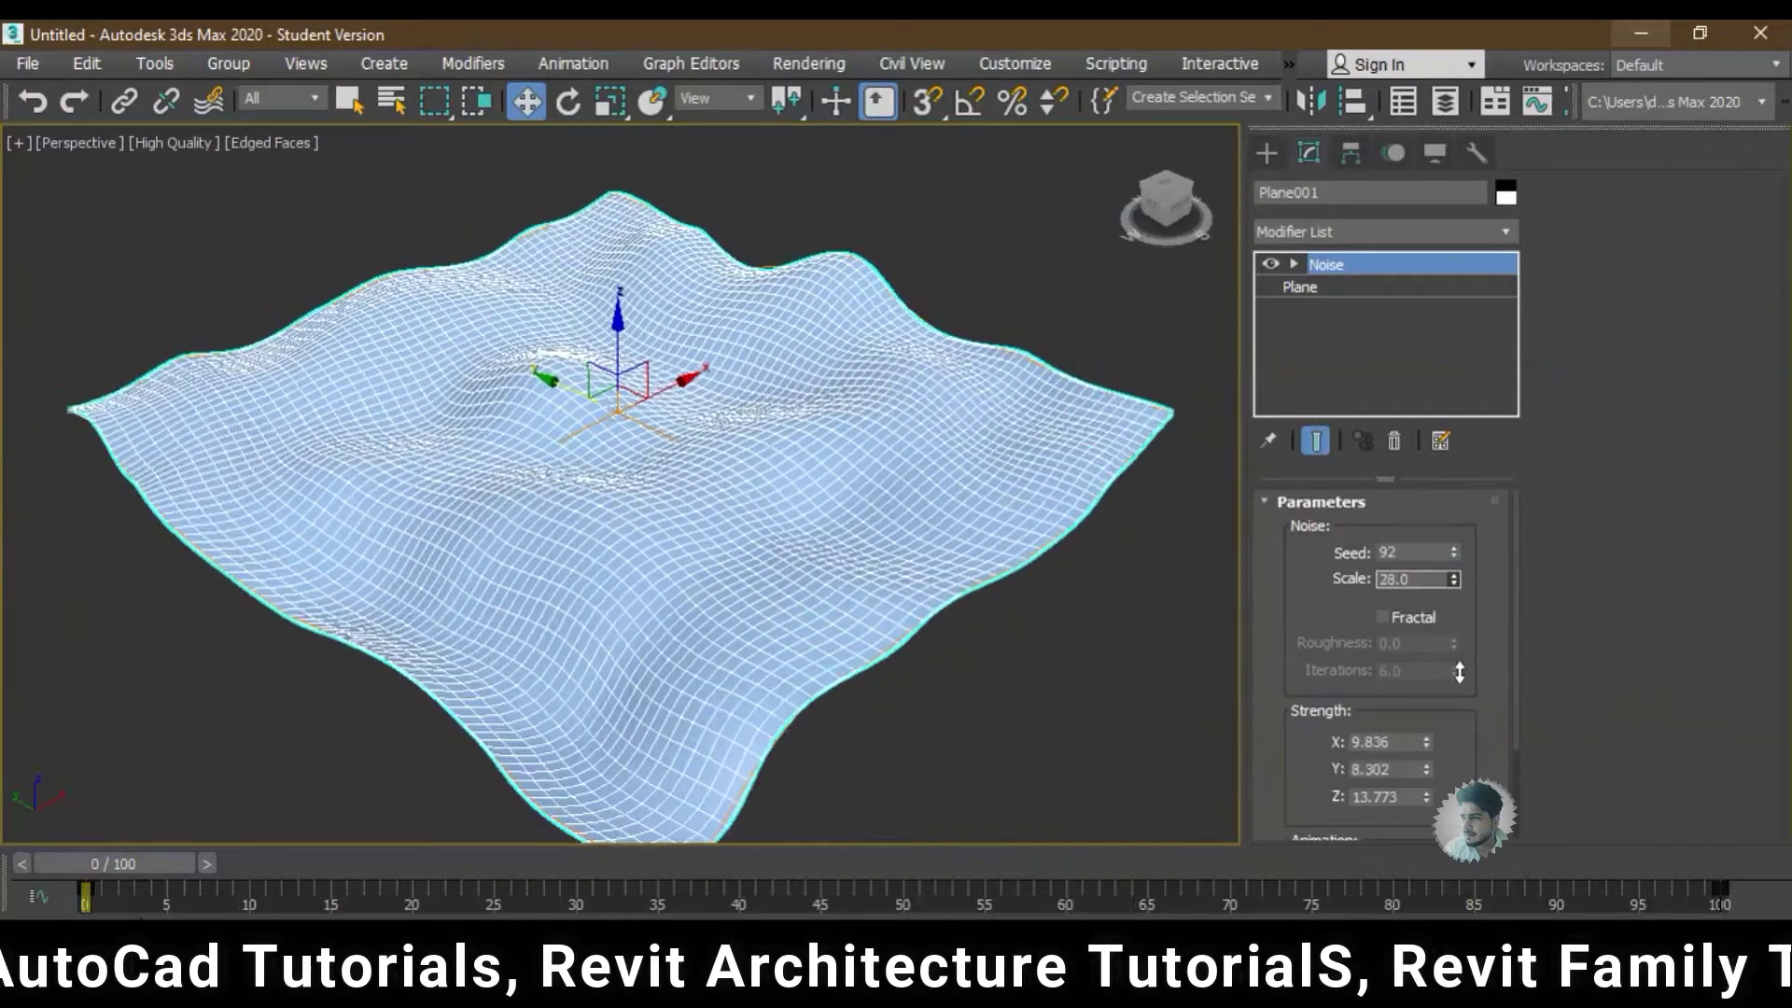
pyautogui.click(1451, 549)
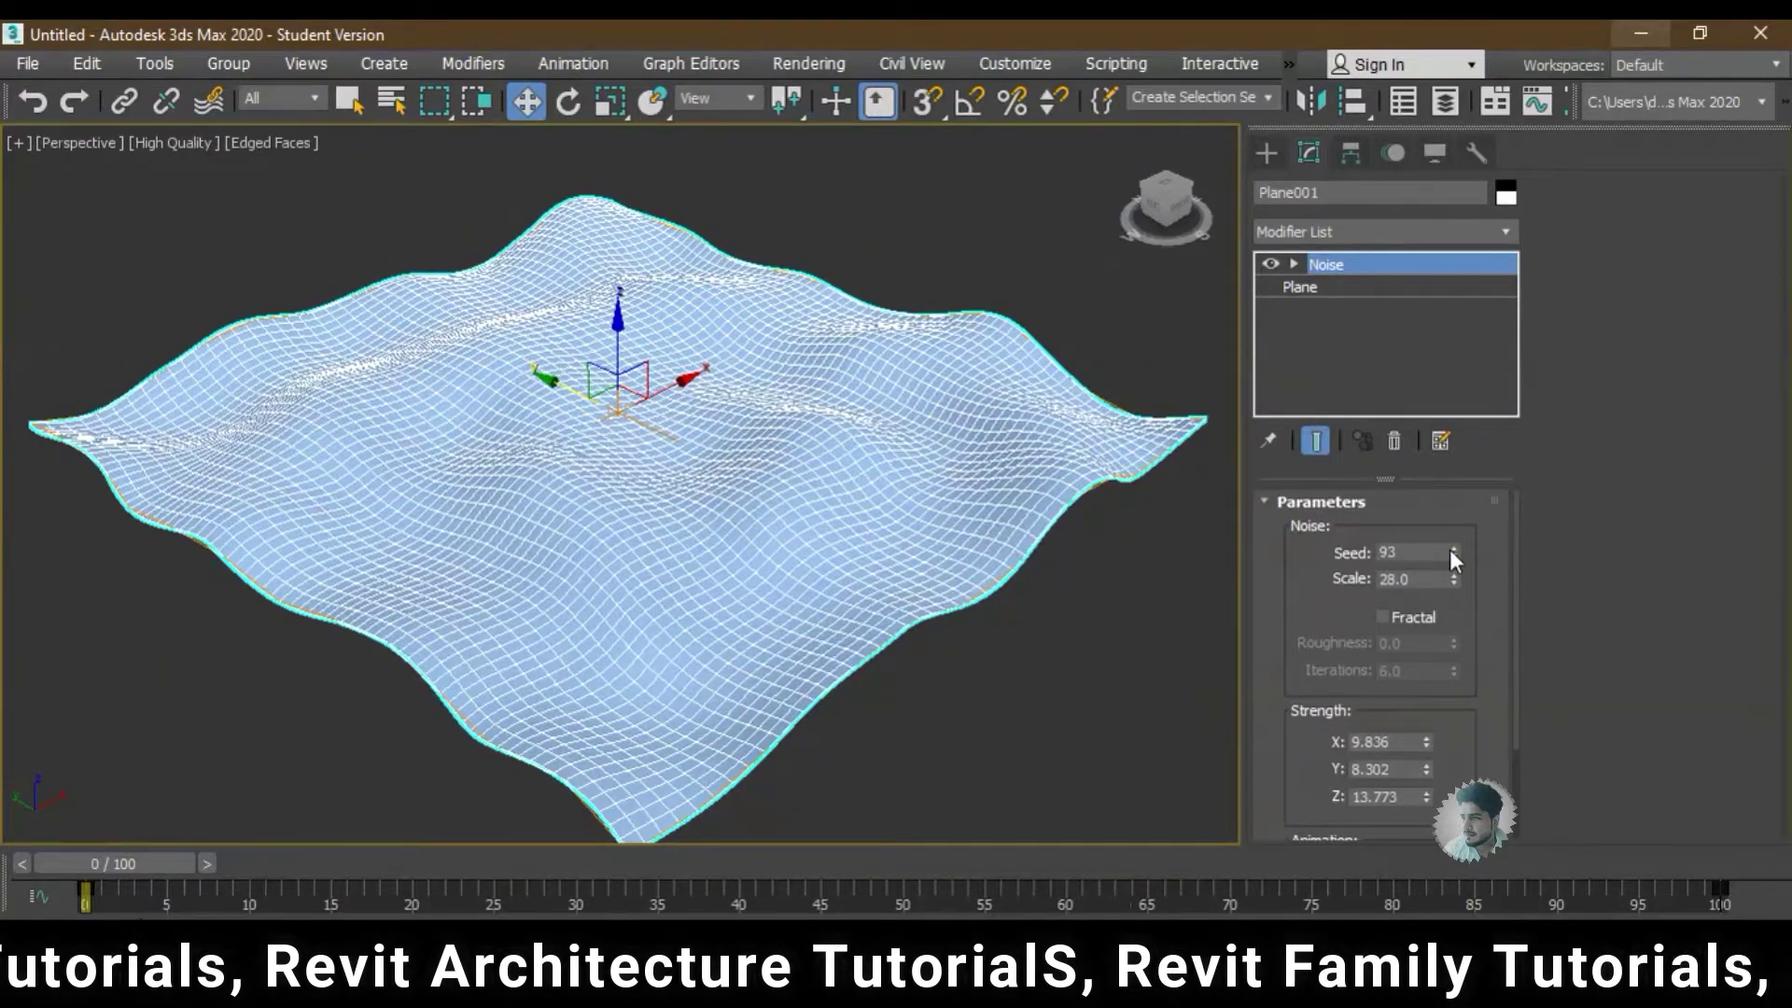
pyautogui.click(1451, 549)
pyautogui.click(1451, 549)
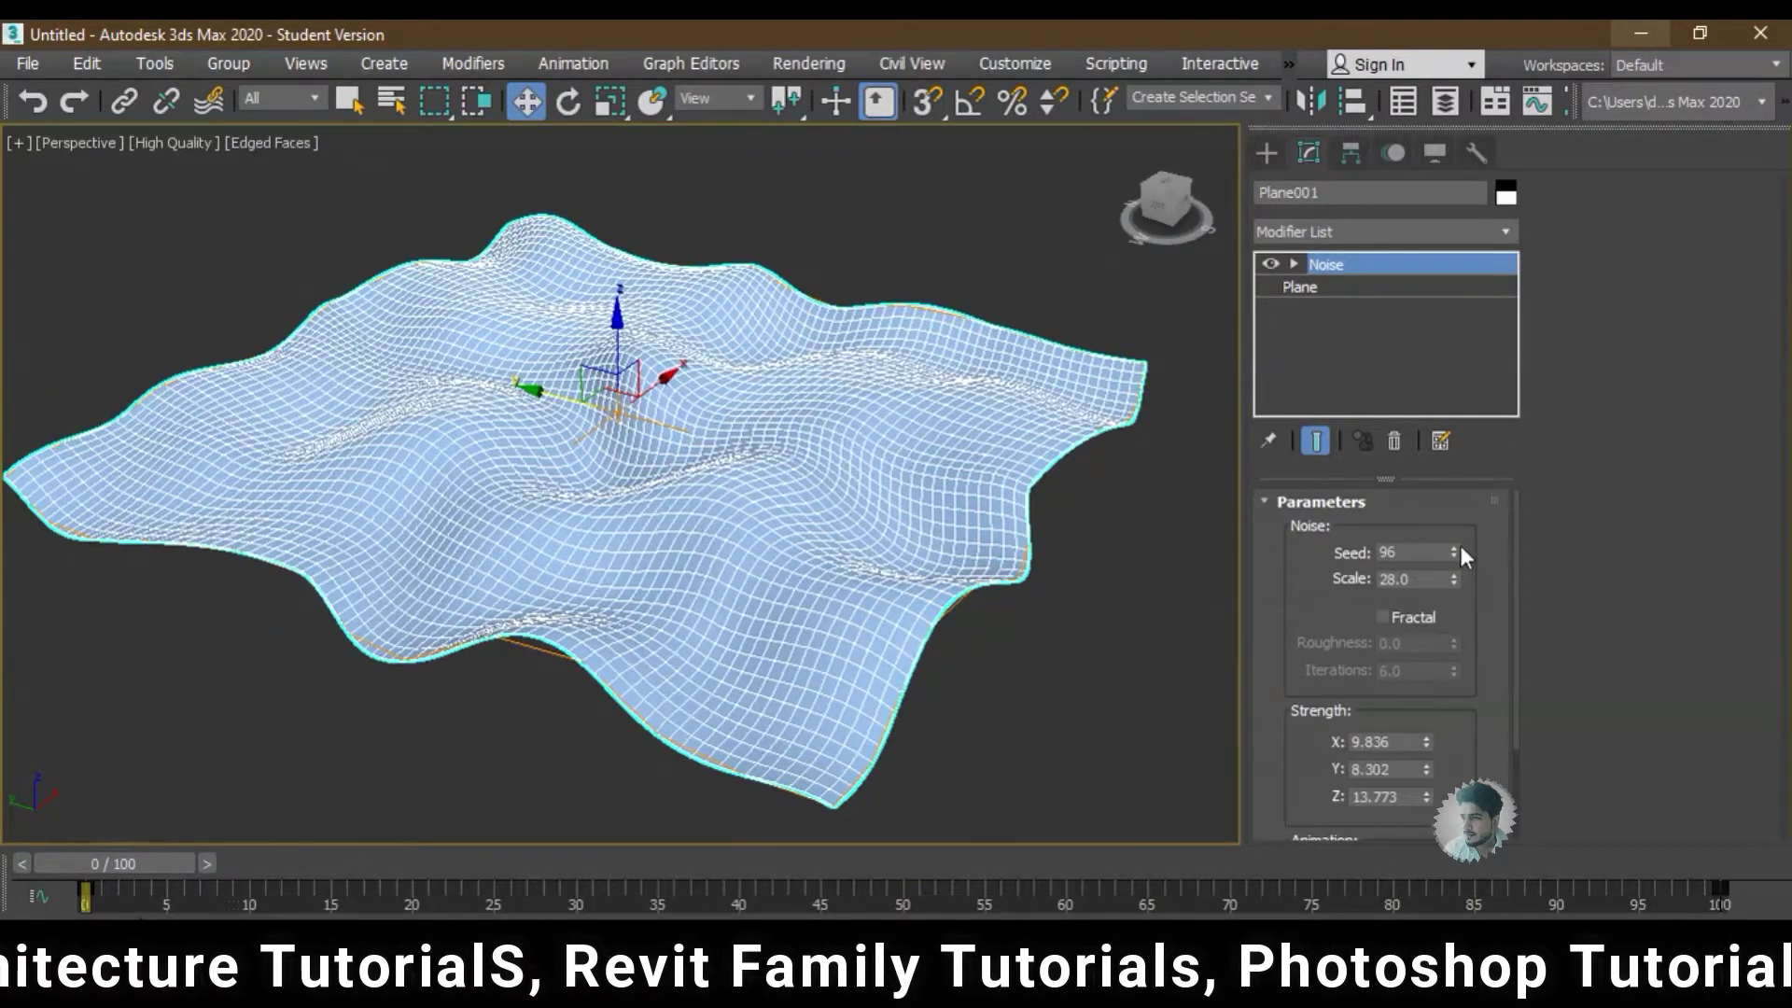
pyautogui.moveTo(1456, 549); pyautogui.dragTo(1454, 546)
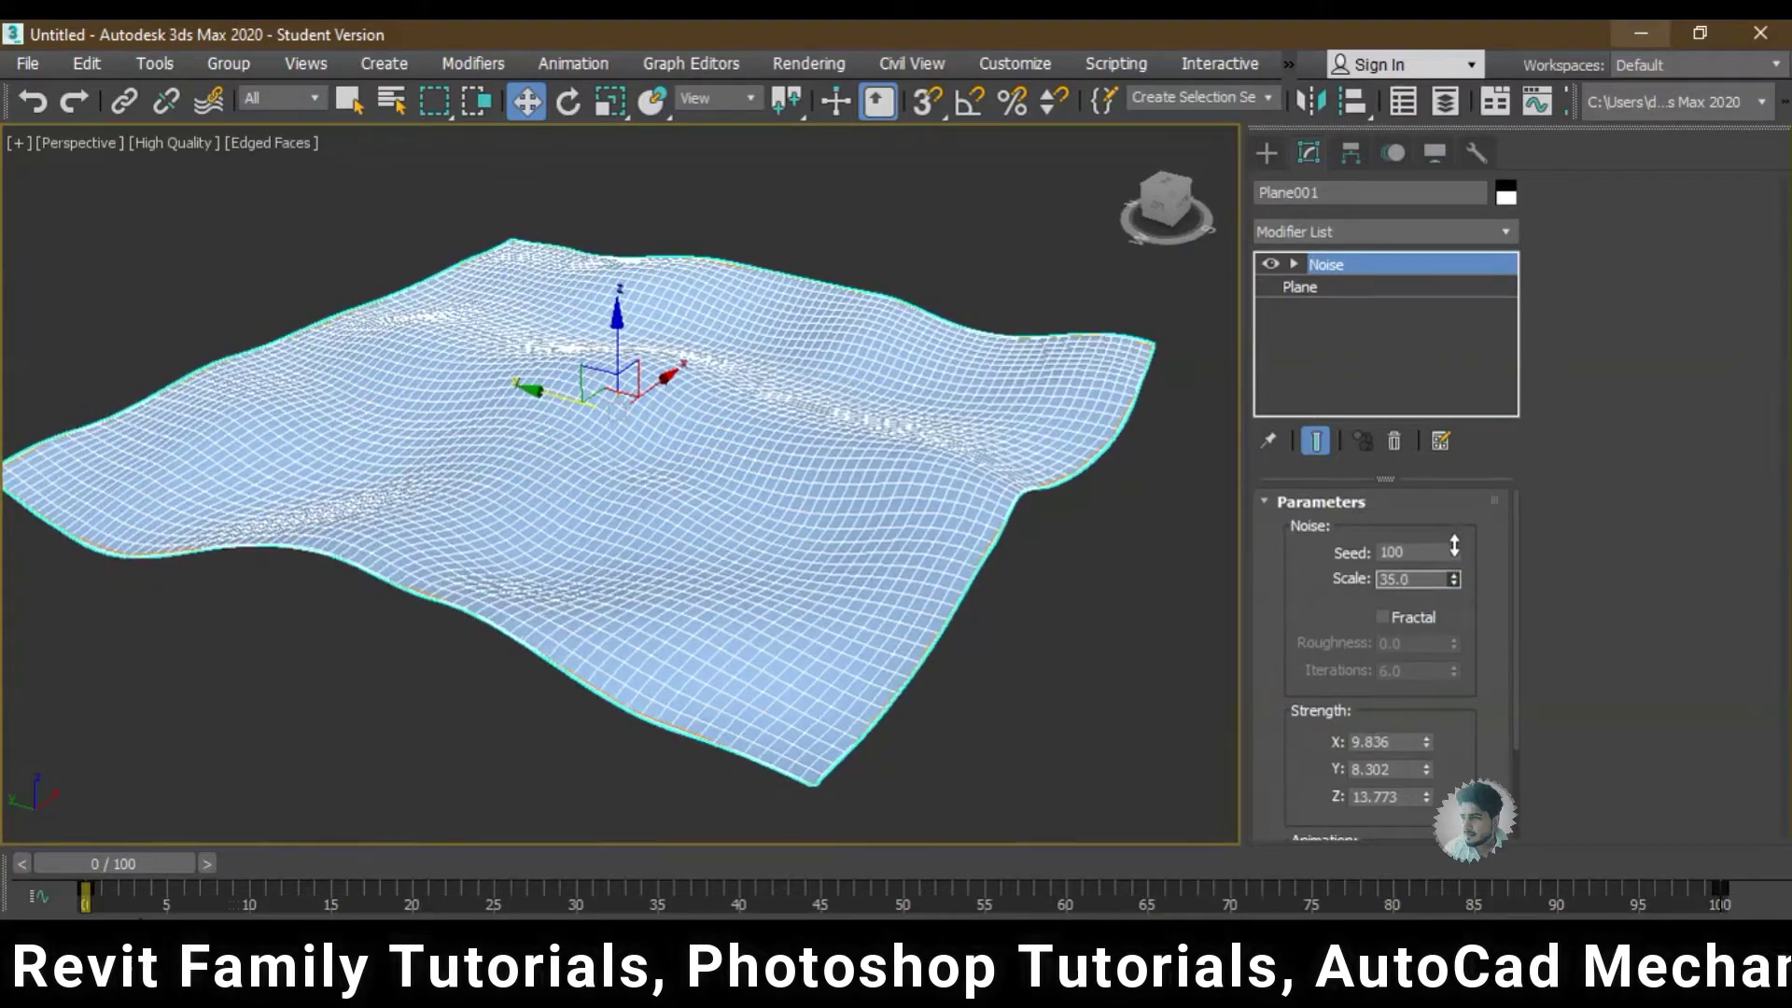
pyautogui.moveTo(891, 499)
pyautogui.keyDown('alt'); pyautogui.mouseDown(button='middle')
pyautogui.moveTo(553, 501)
pyautogui.moveTo(784, 547)
pyautogui.moveTo(836, 532)
pyautogui.mouseUp(button='middle'); pyautogui.keyUp('alt')
pyautogui.moveTo(644, 584)
pyautogui.keyDown('alt'); pyautogui.mouseDown(button='middle')
pyautogui.moveTo(846, 564)
pyautogui.moveTo(720, 467)
pyautogui.moveTo(720, 588)
pyautogui.moveTo(855, 595)
pyautogui.mouseUp(button='middle'); pyautogui.keyUp('alt')
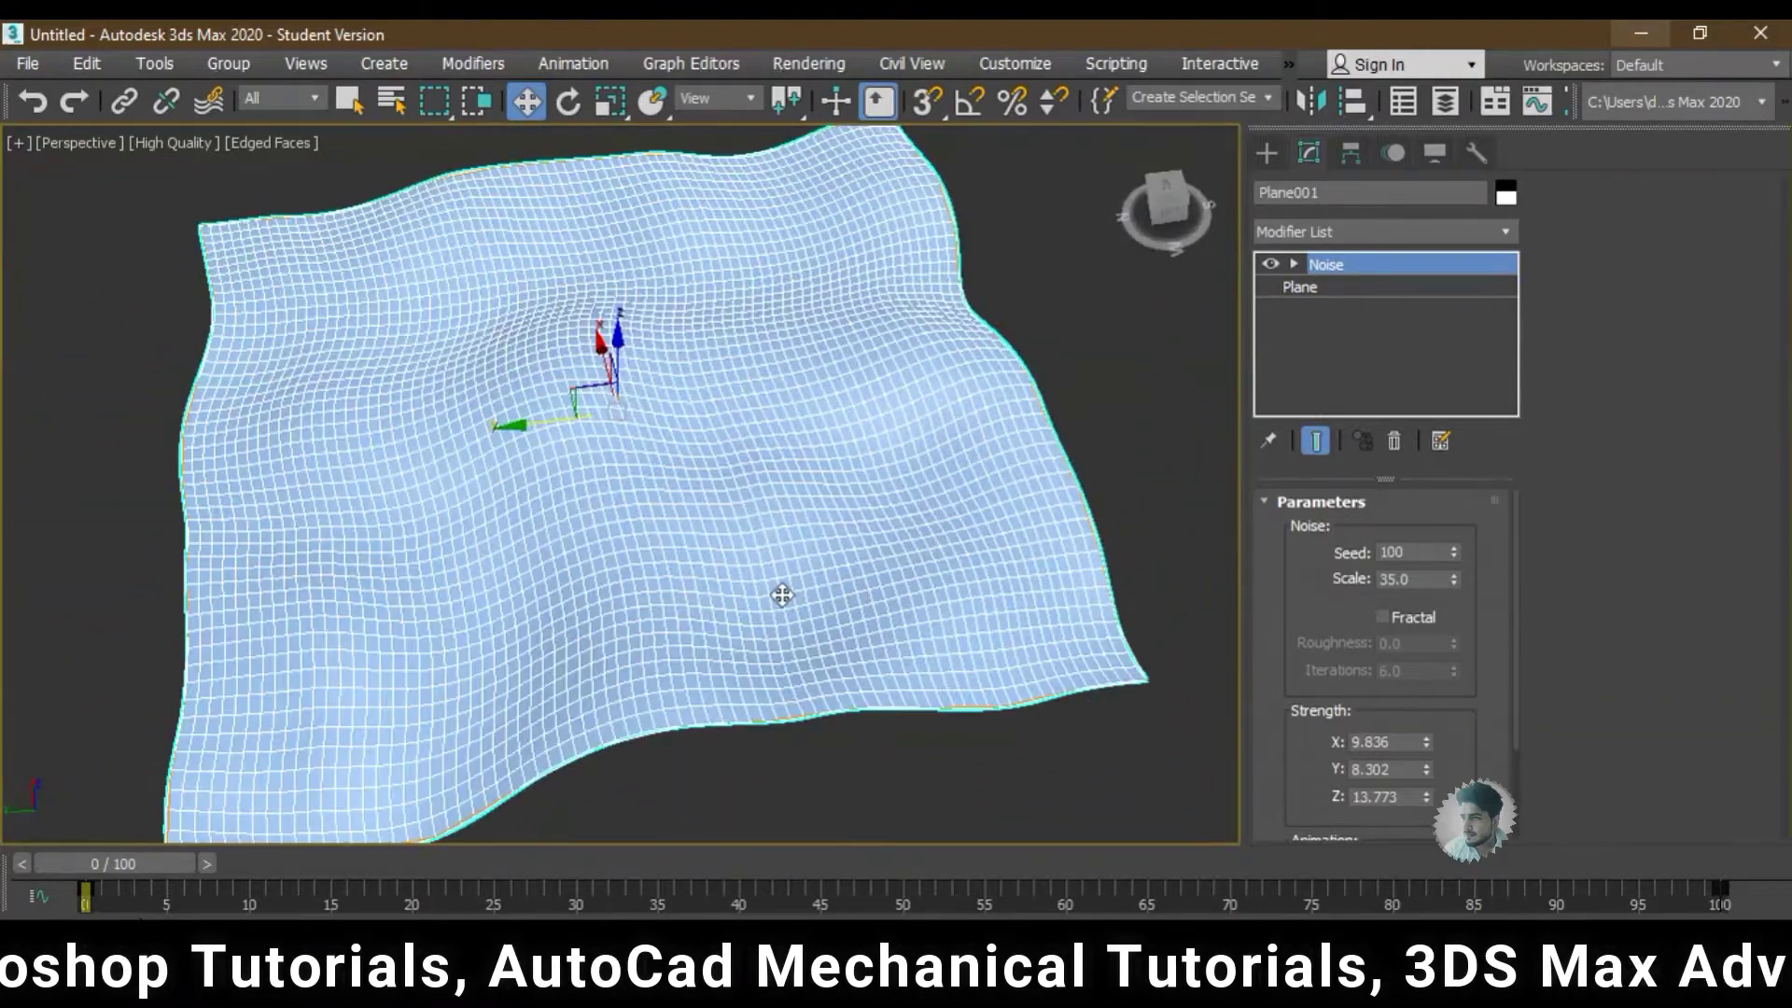
# - Switch to the Top view in wireframe, zoomed in on the plane
pyautogui.press('t')
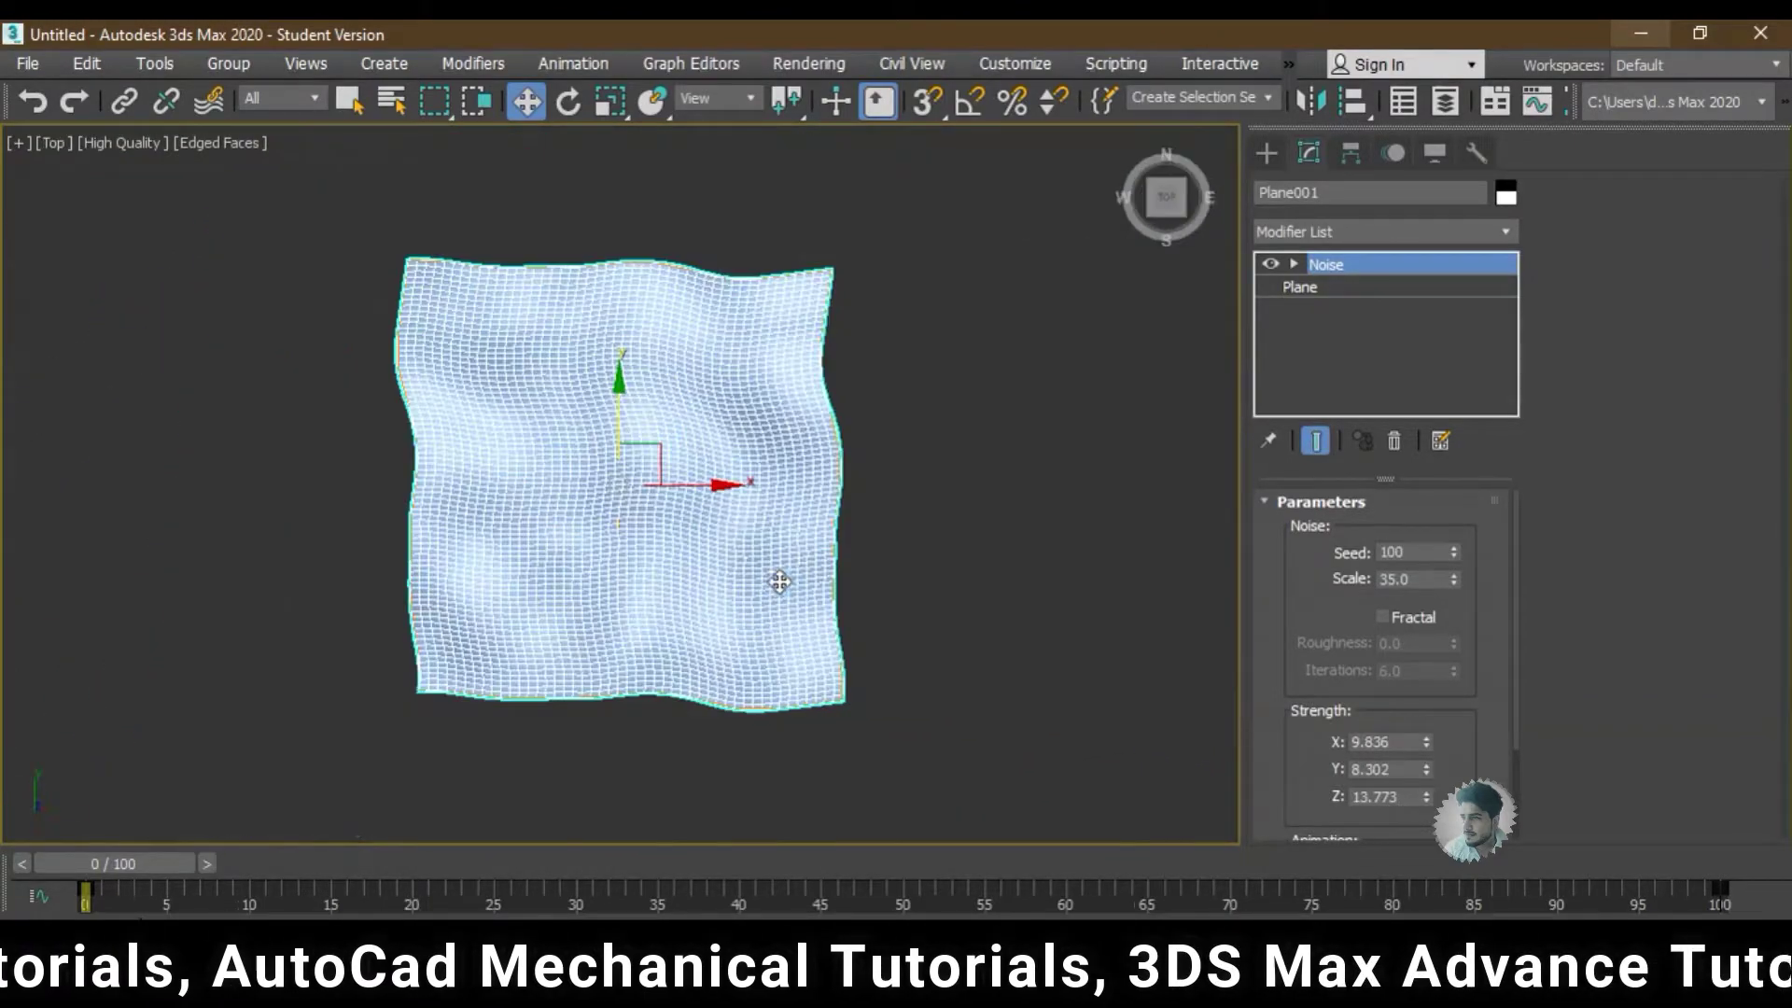
pyautogui.scroll(3, 779, 582)
pyautogui.moveTo(719, 500); pyautogui.dragTo(751, 548, button='middle')
pyautogui.press('F3')
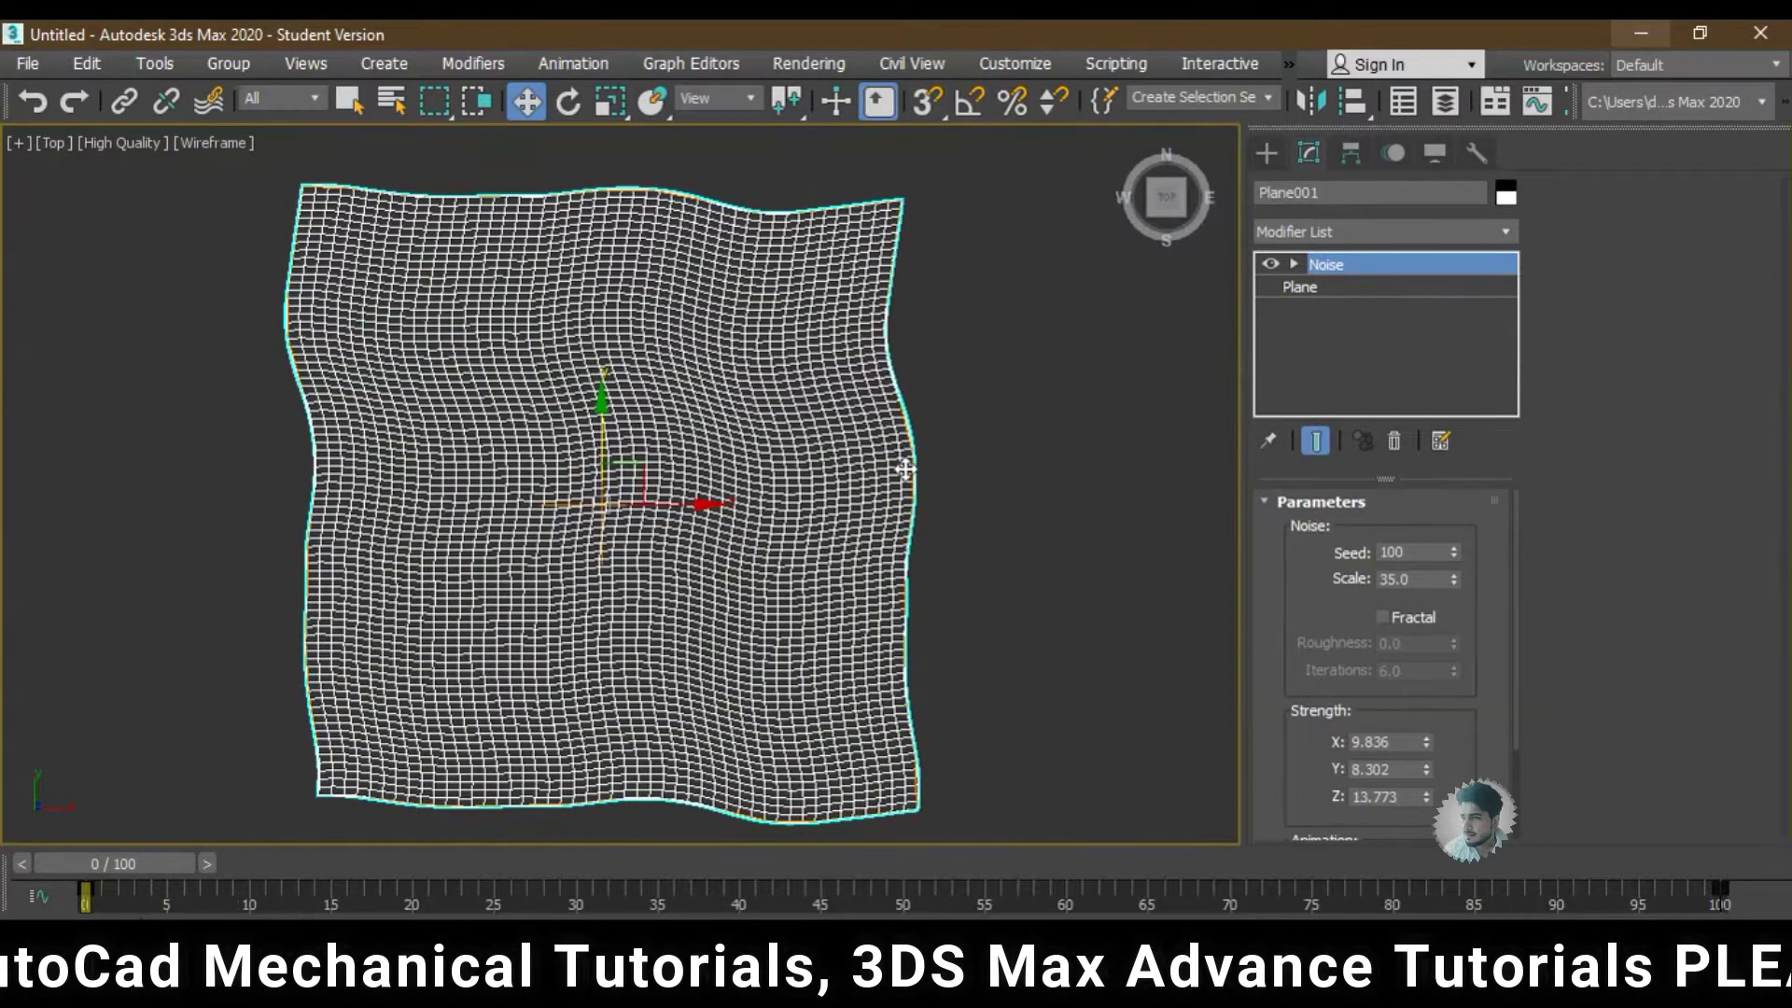
# - Start a Line spline with Smooth initial and drag types
pyautogui.click(1270, 154)
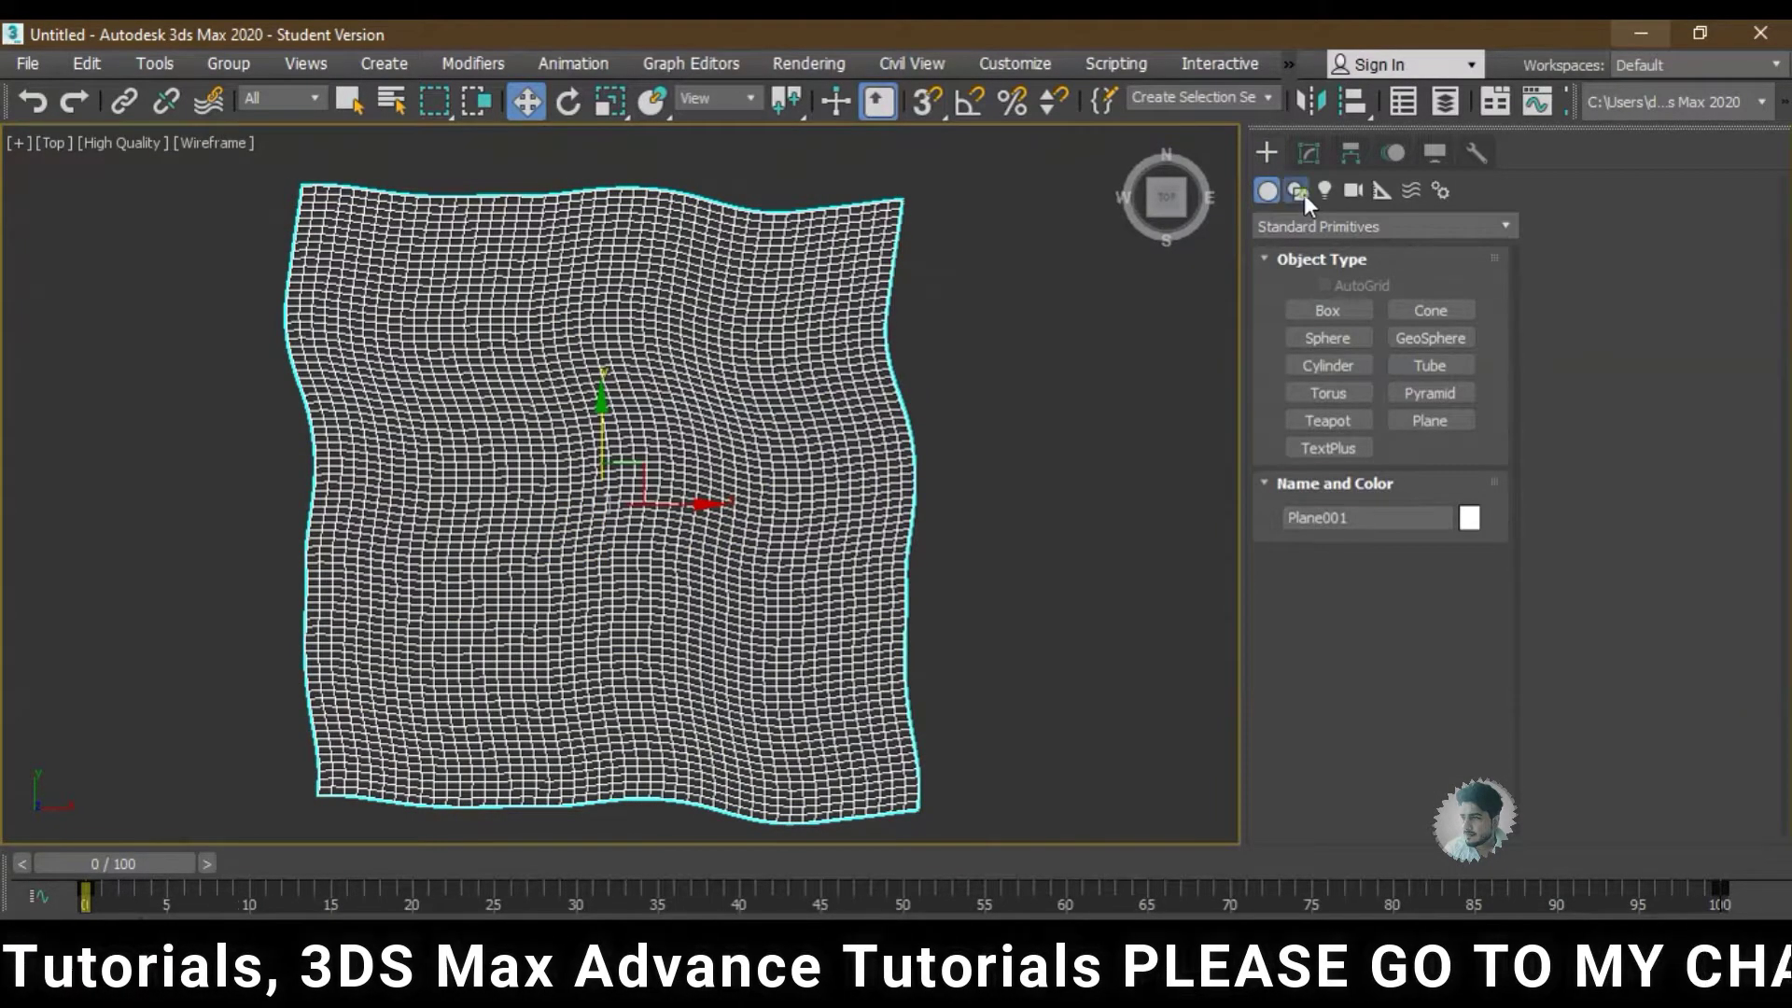
pyautogui.click(1296, 191)
pyautogui.click(1325, 334)
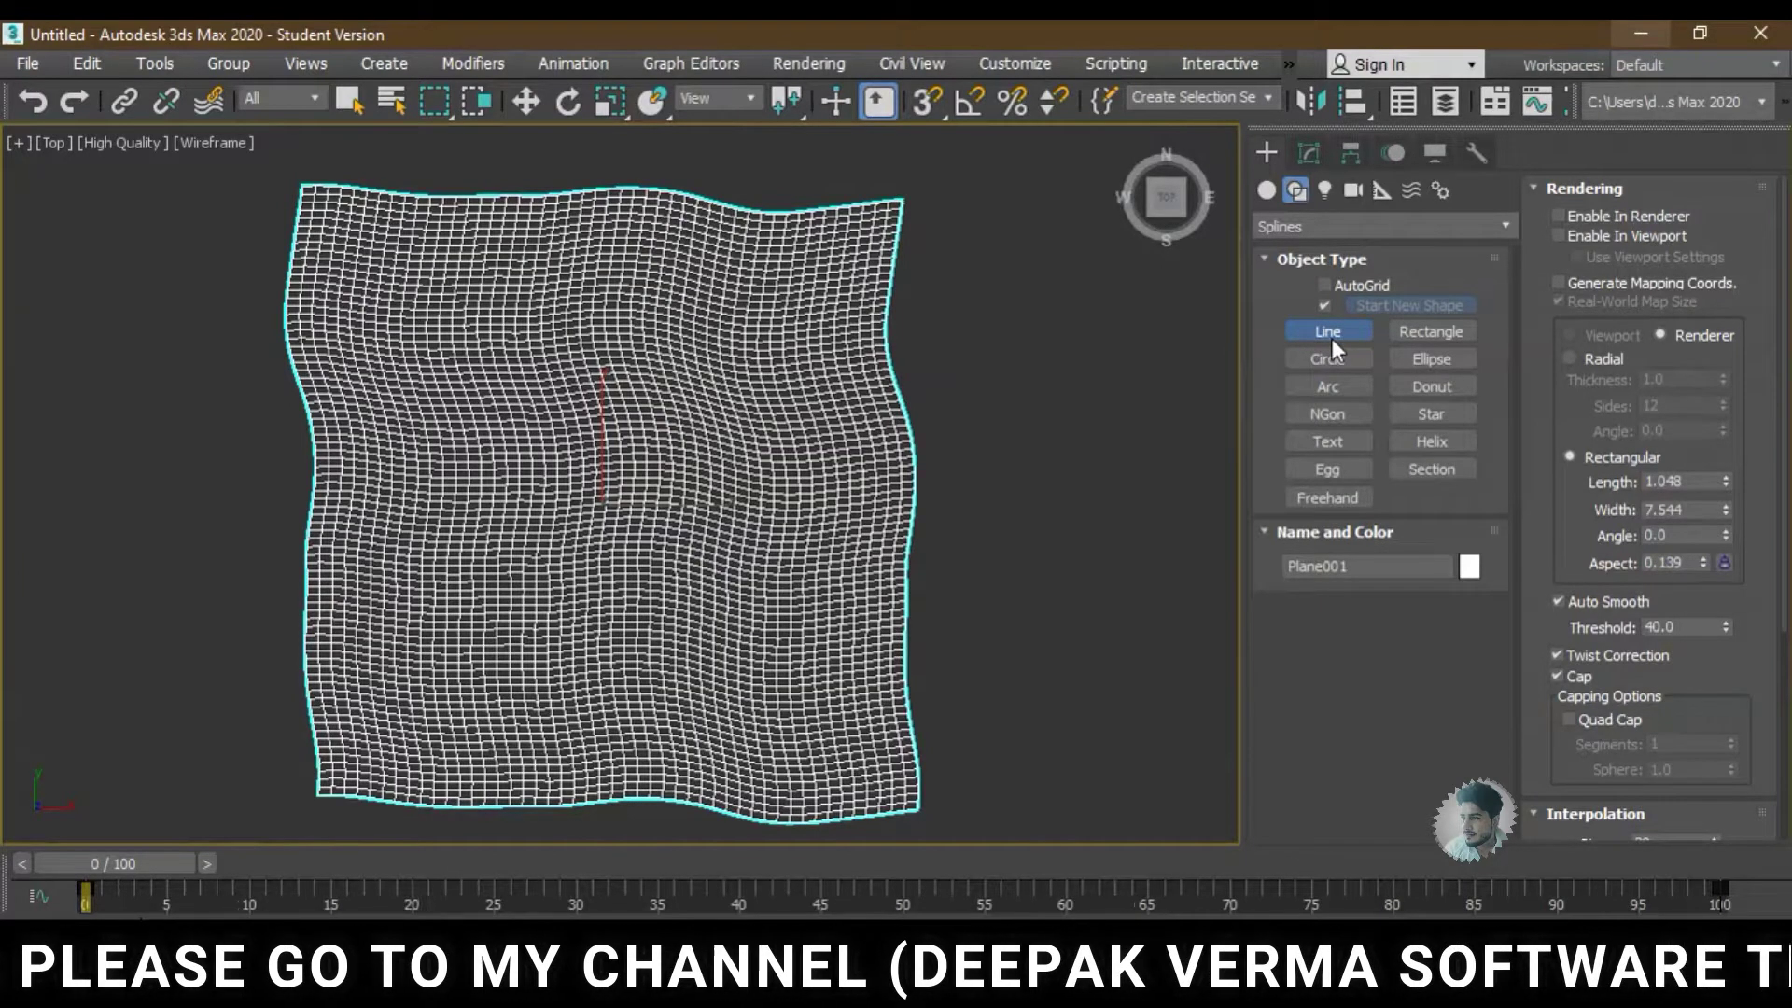
pyautogui.click(1565, 188)
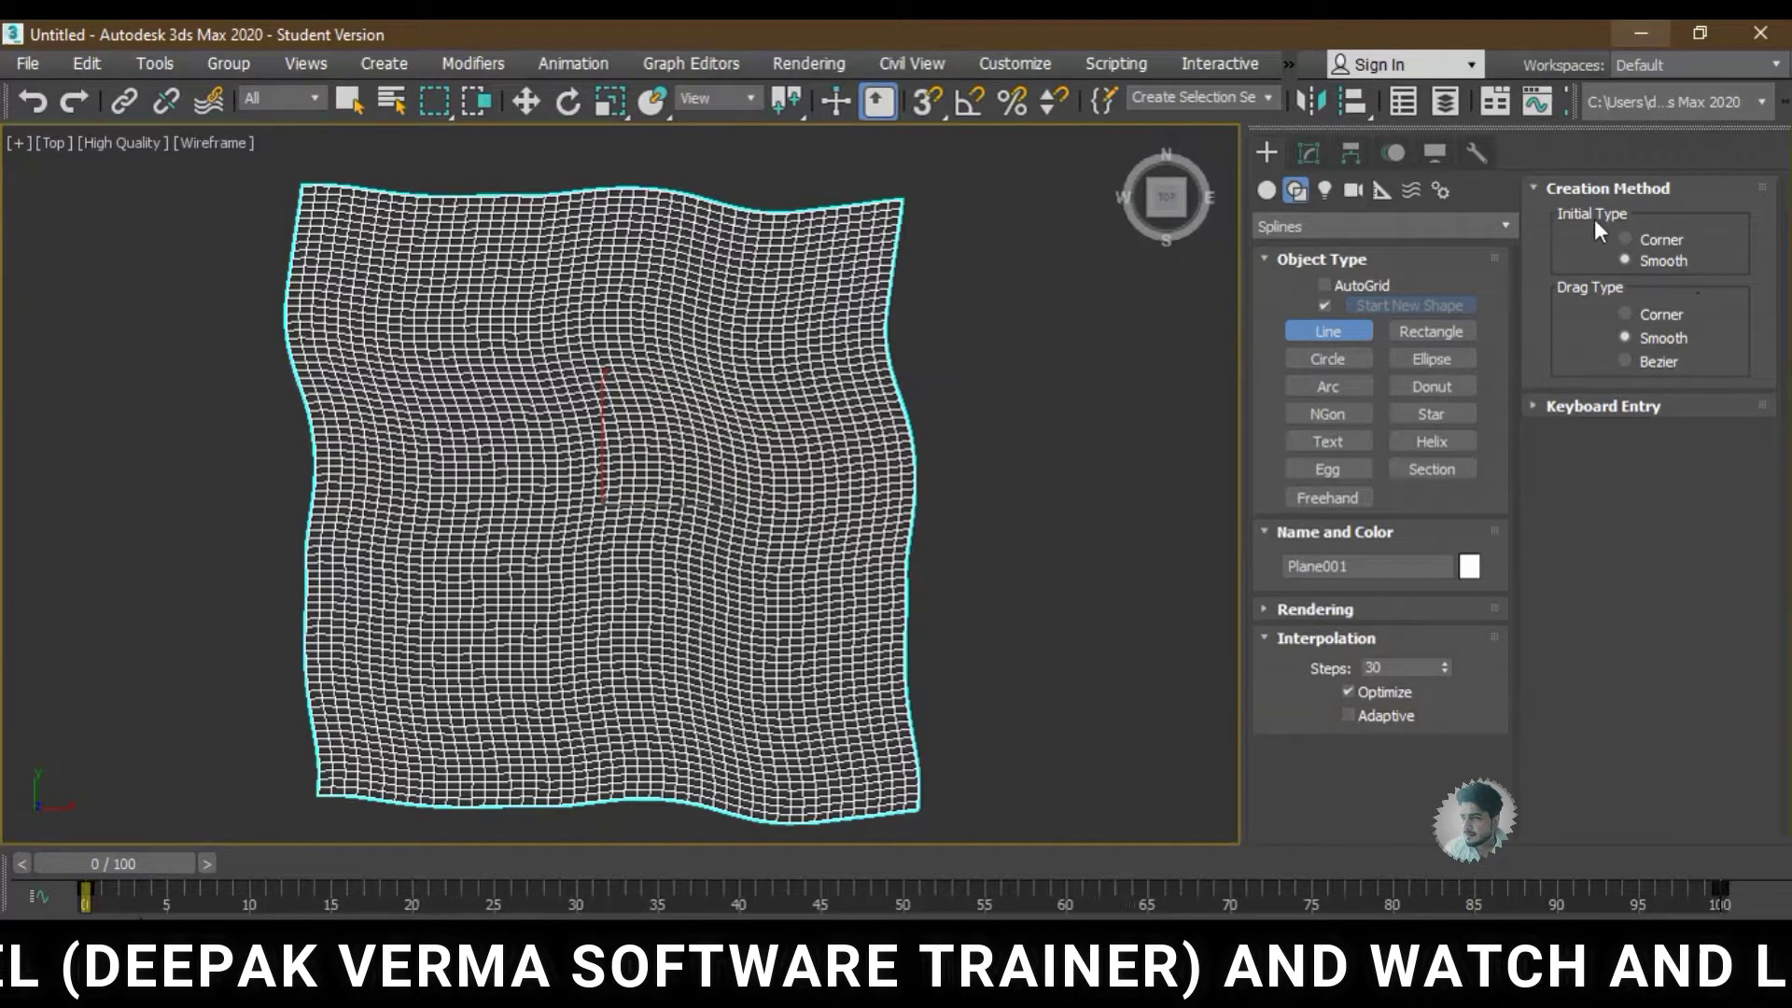
pyautogui.click(1664, 259)
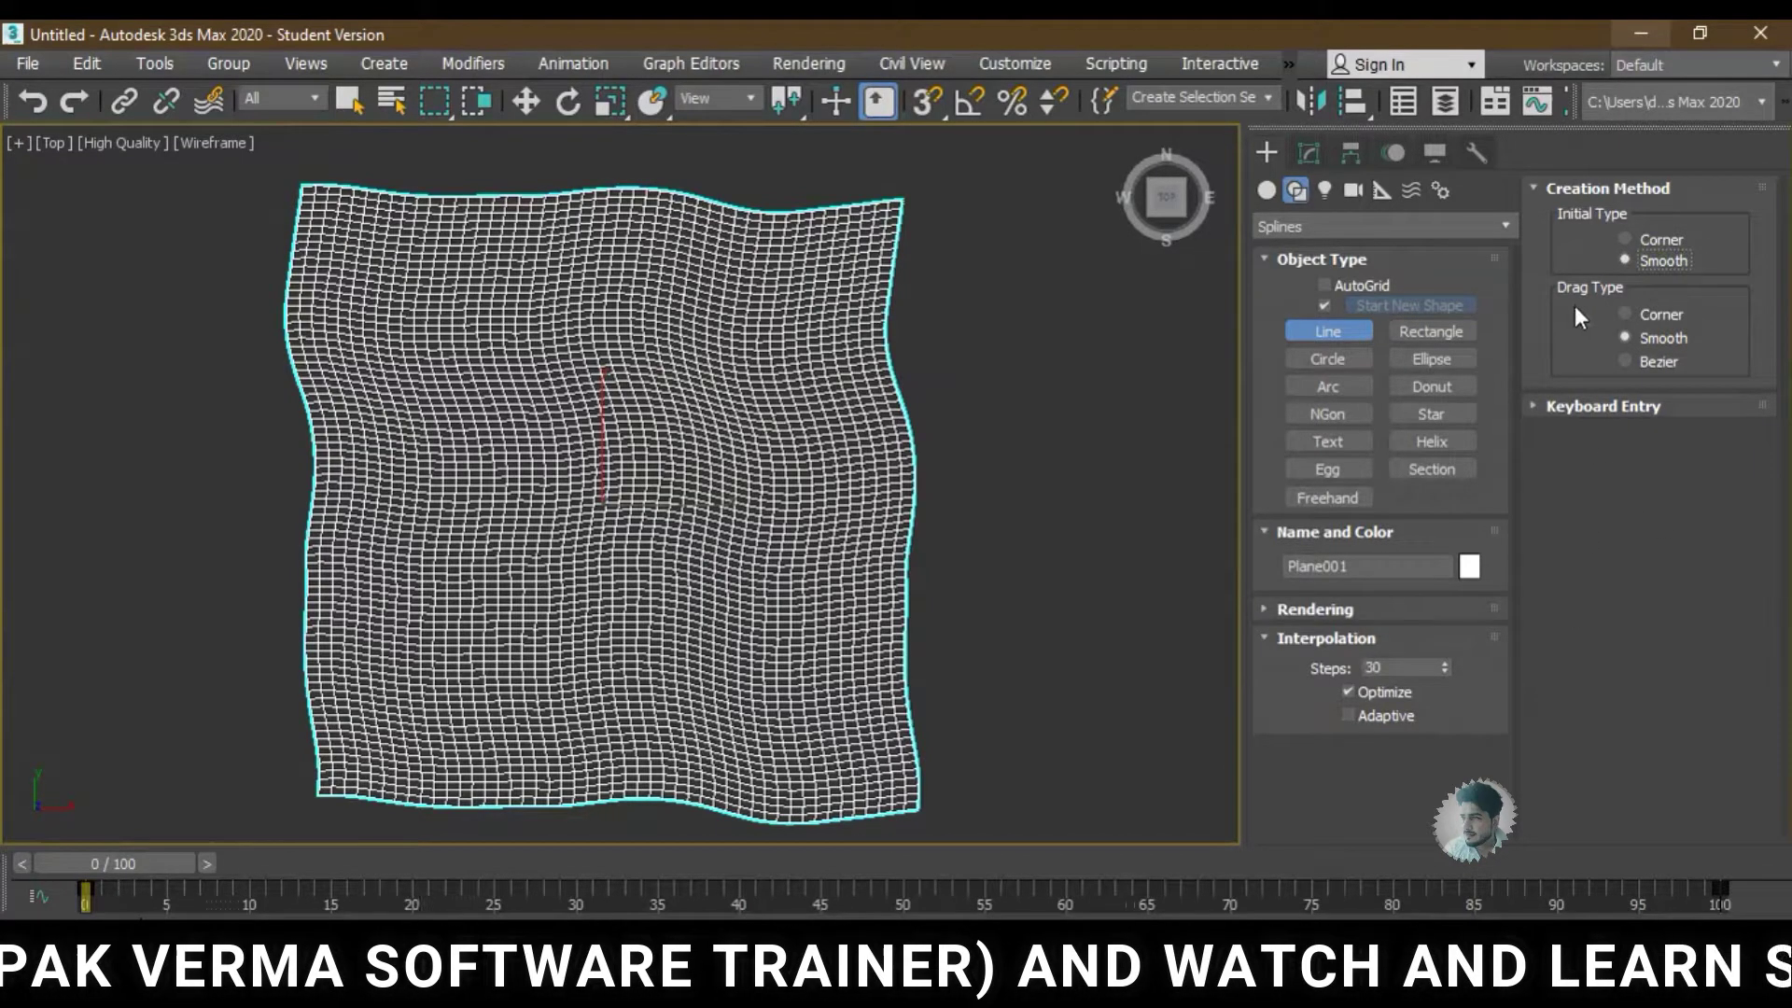
pyautogui.click(1654, 334)
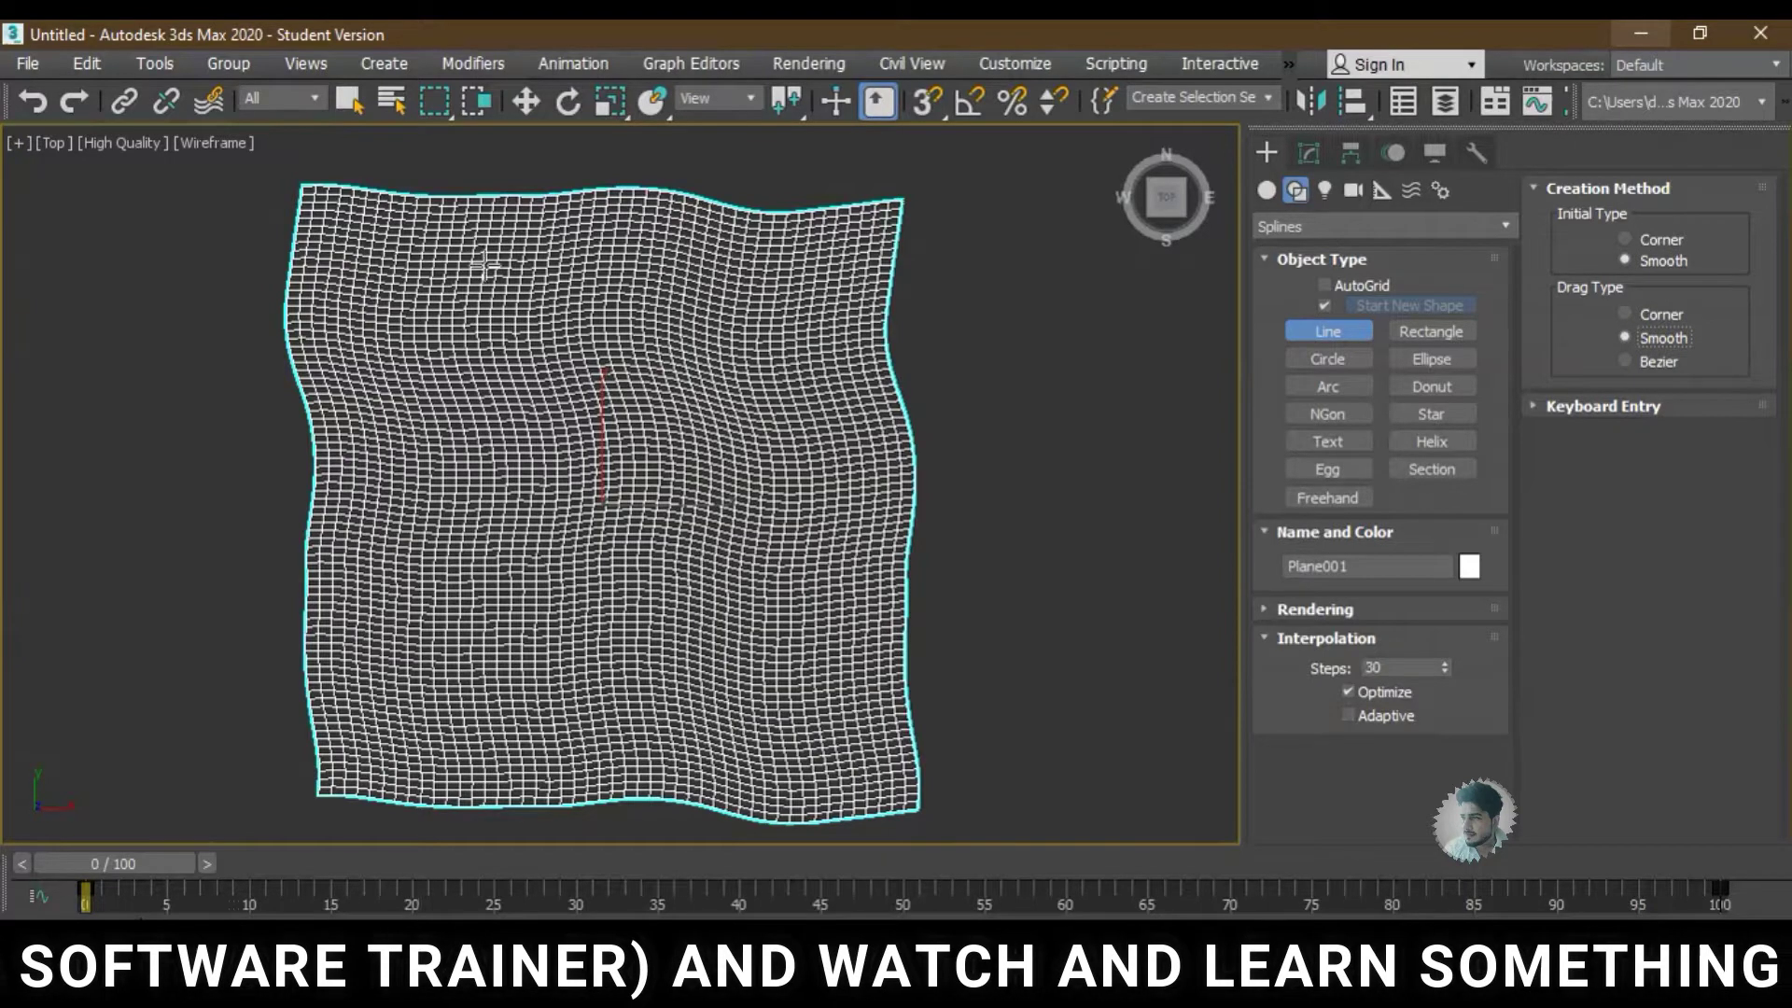
pyautogui.moveTo(563, 404); pyautogui.dragTo(623, 410, button='middle')
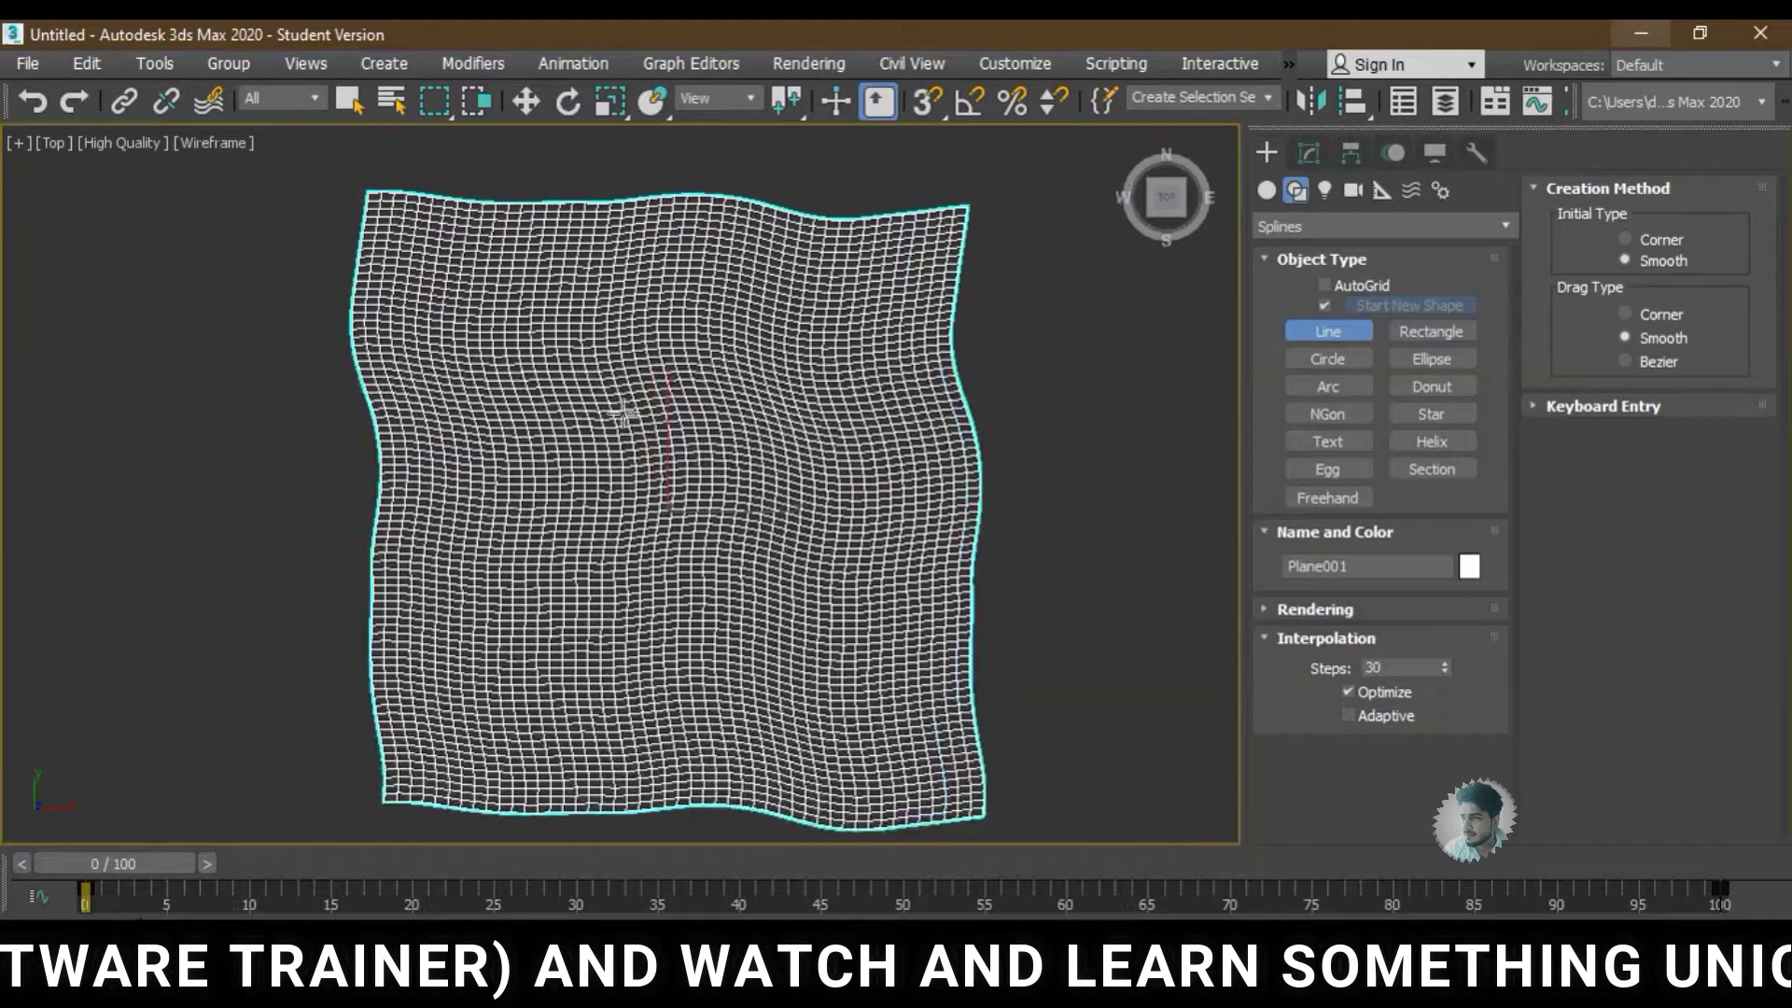
# - Draw a seven-point winding road line across the plane
pyautogui.click(403, 305)
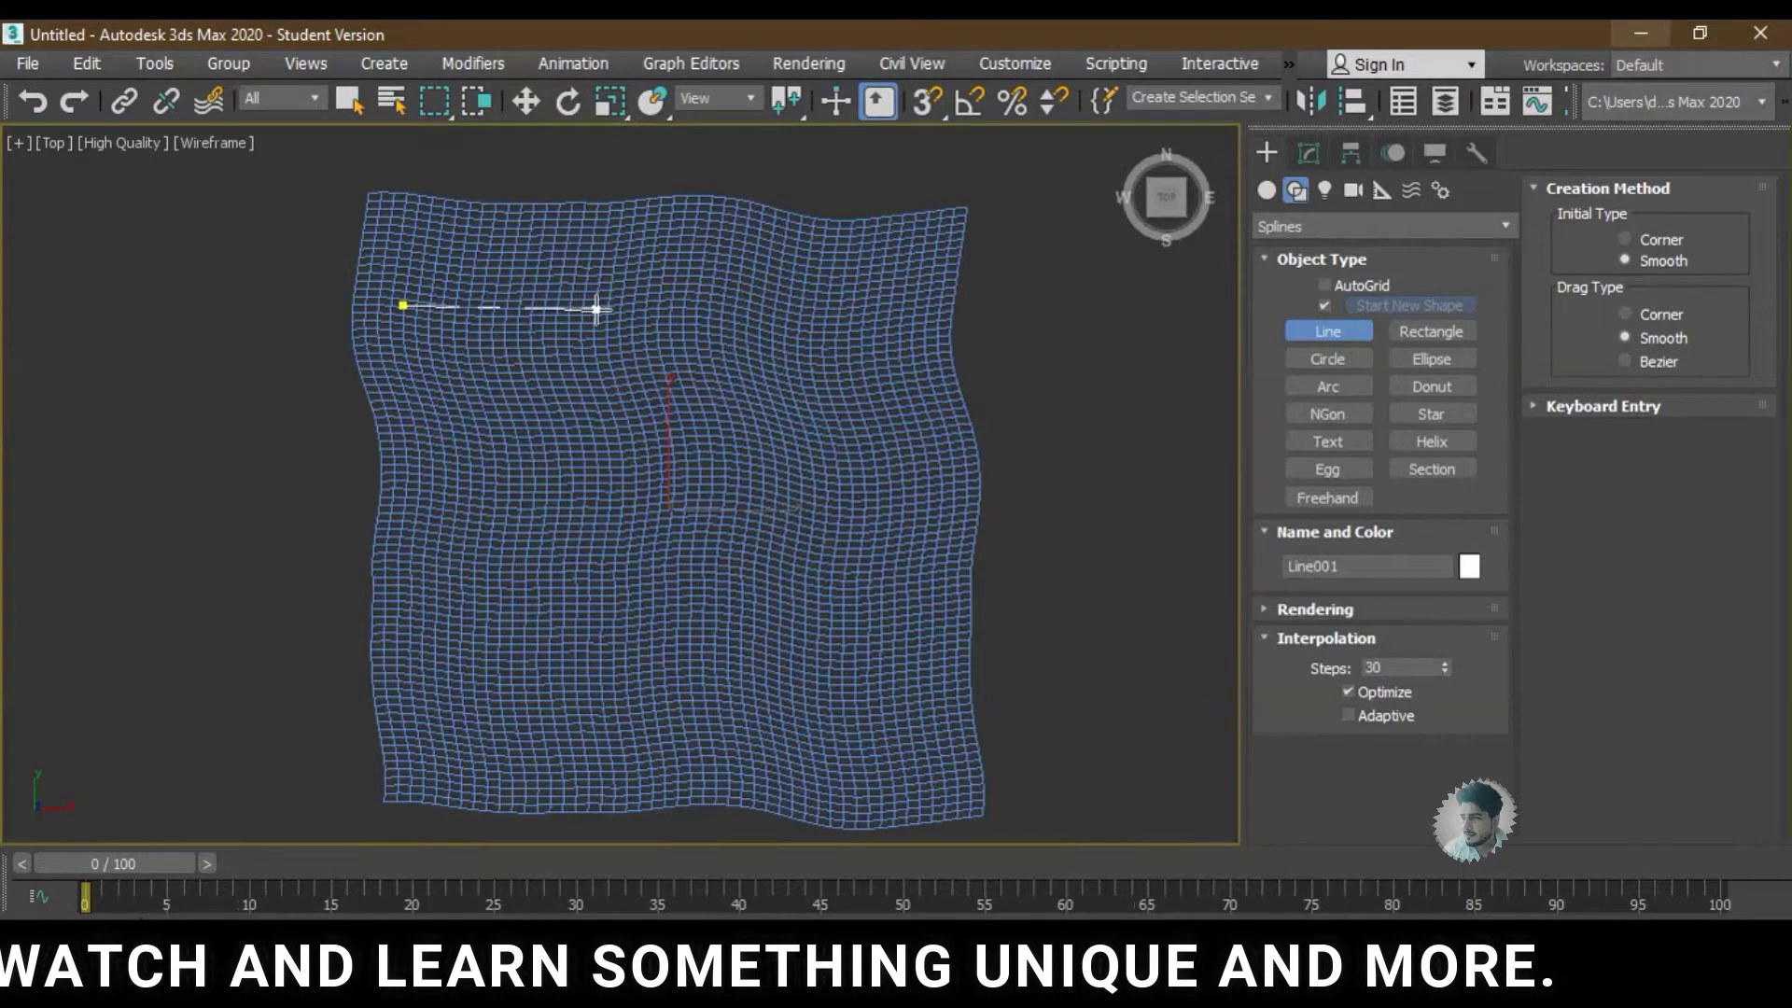
pyautogui.click(596, 307)
pyautogui.click(564, 544)
pyautogui.click(612, 737)
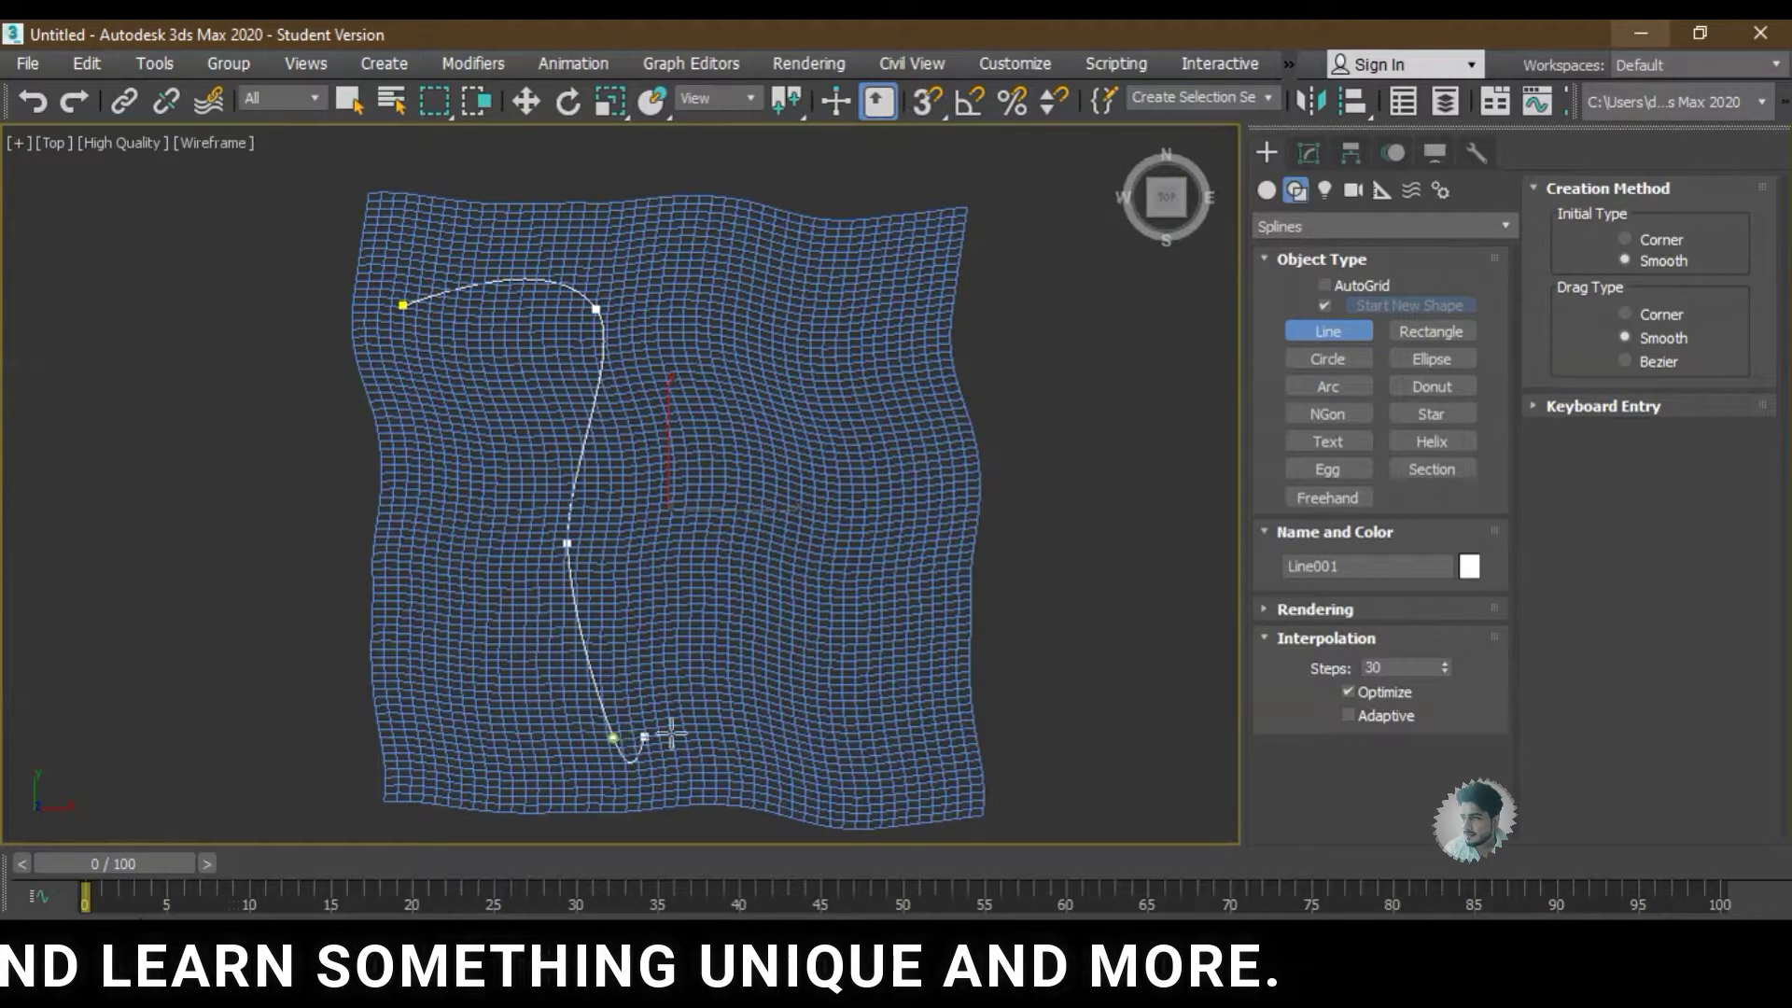
pyautogui.click(793, 498)
pyautogui.click(825, 371)
pyautogui.click(860, 324)
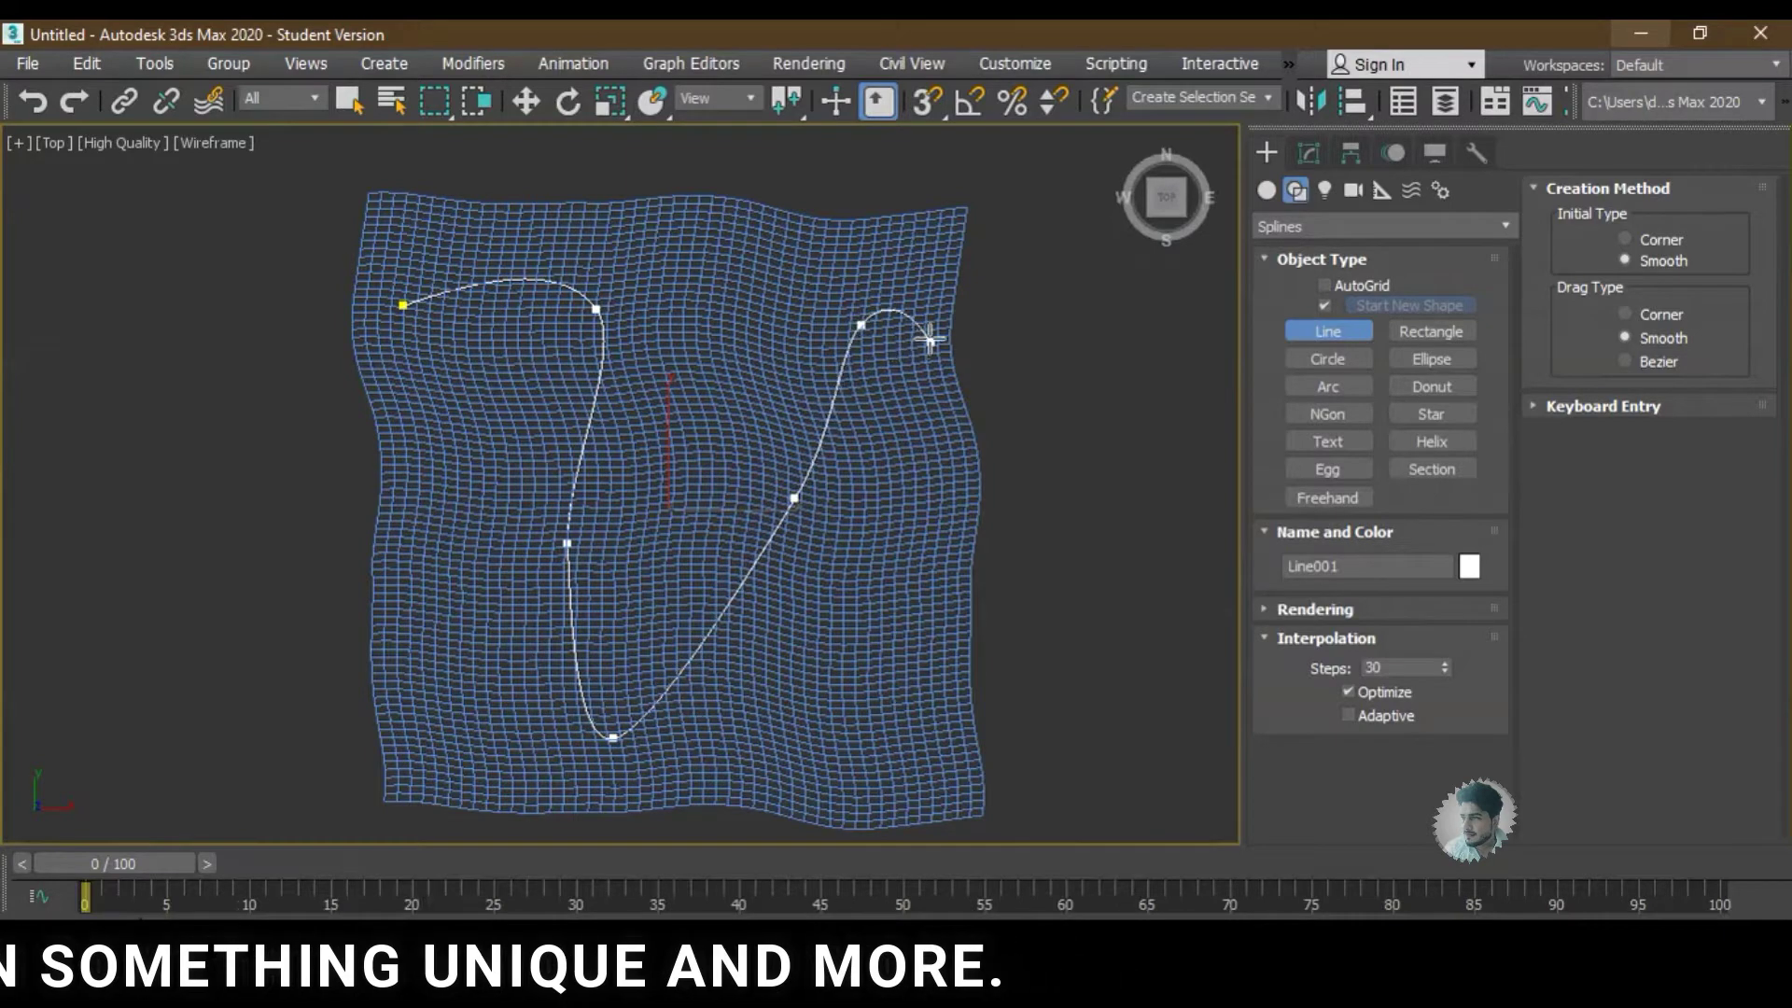
pyautogui.rightClick(895, 282)
pyautogui.moveTo(820, 429); pyautogui.dragTo(788, 407, button='middle')
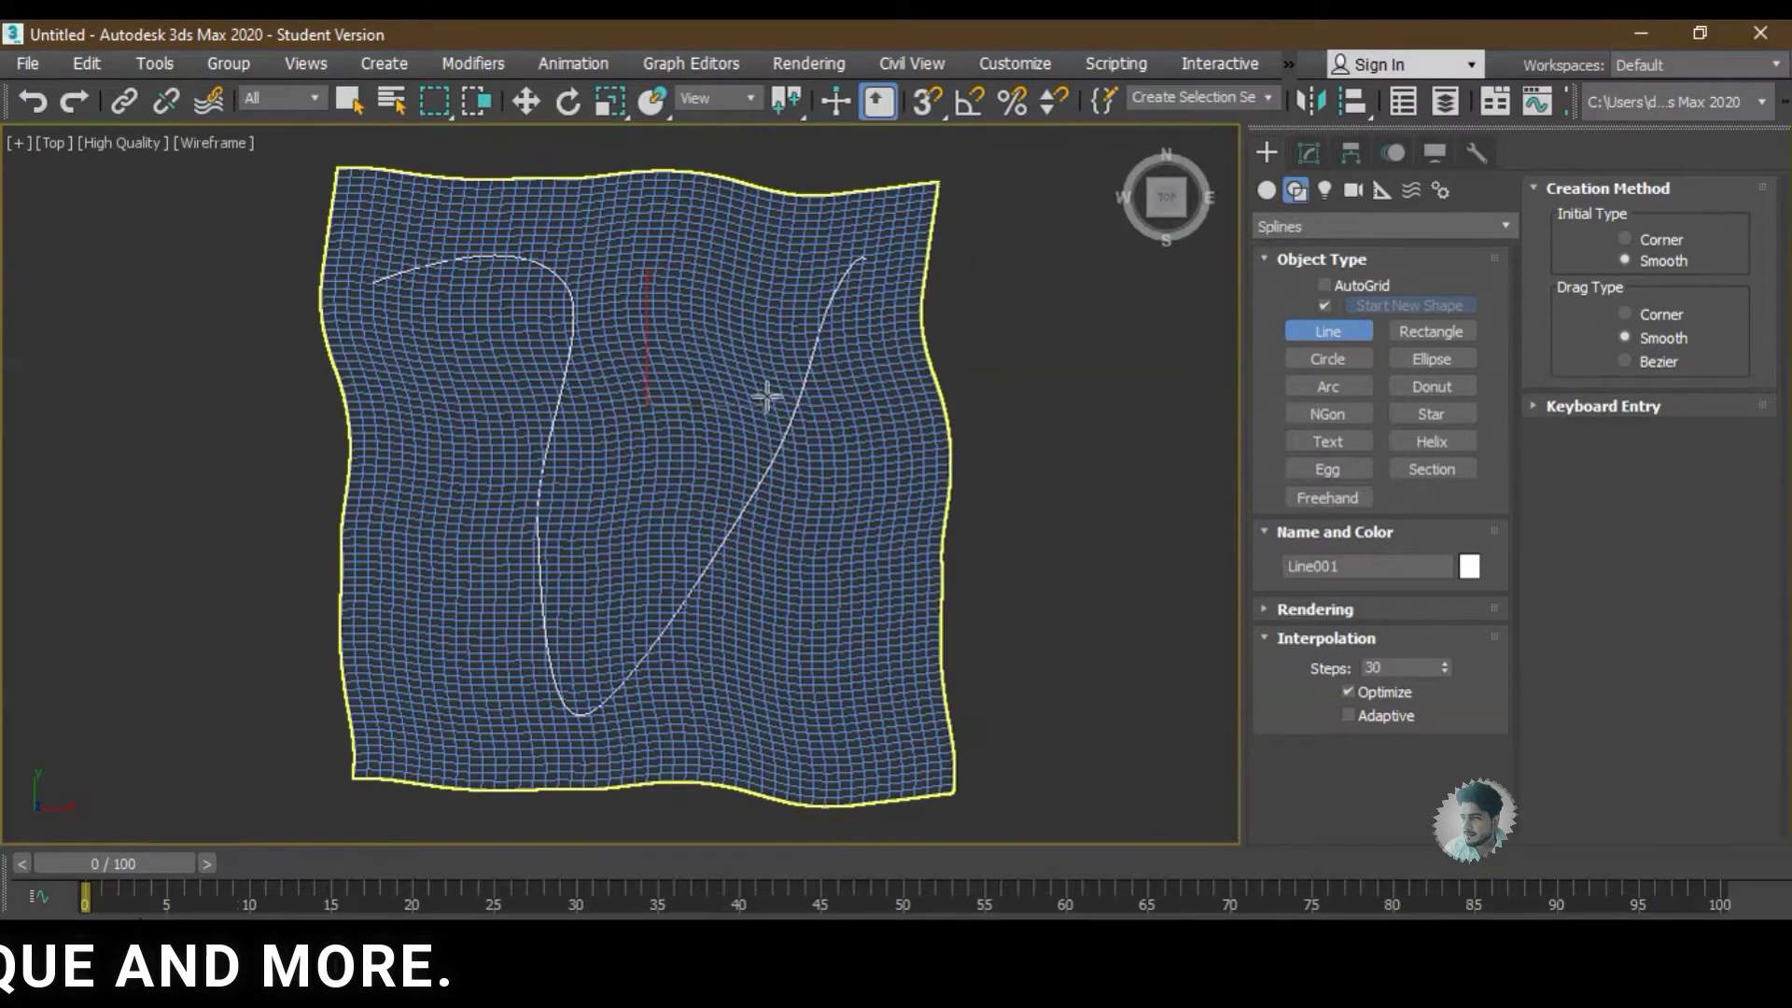
pyautogui.press('w')
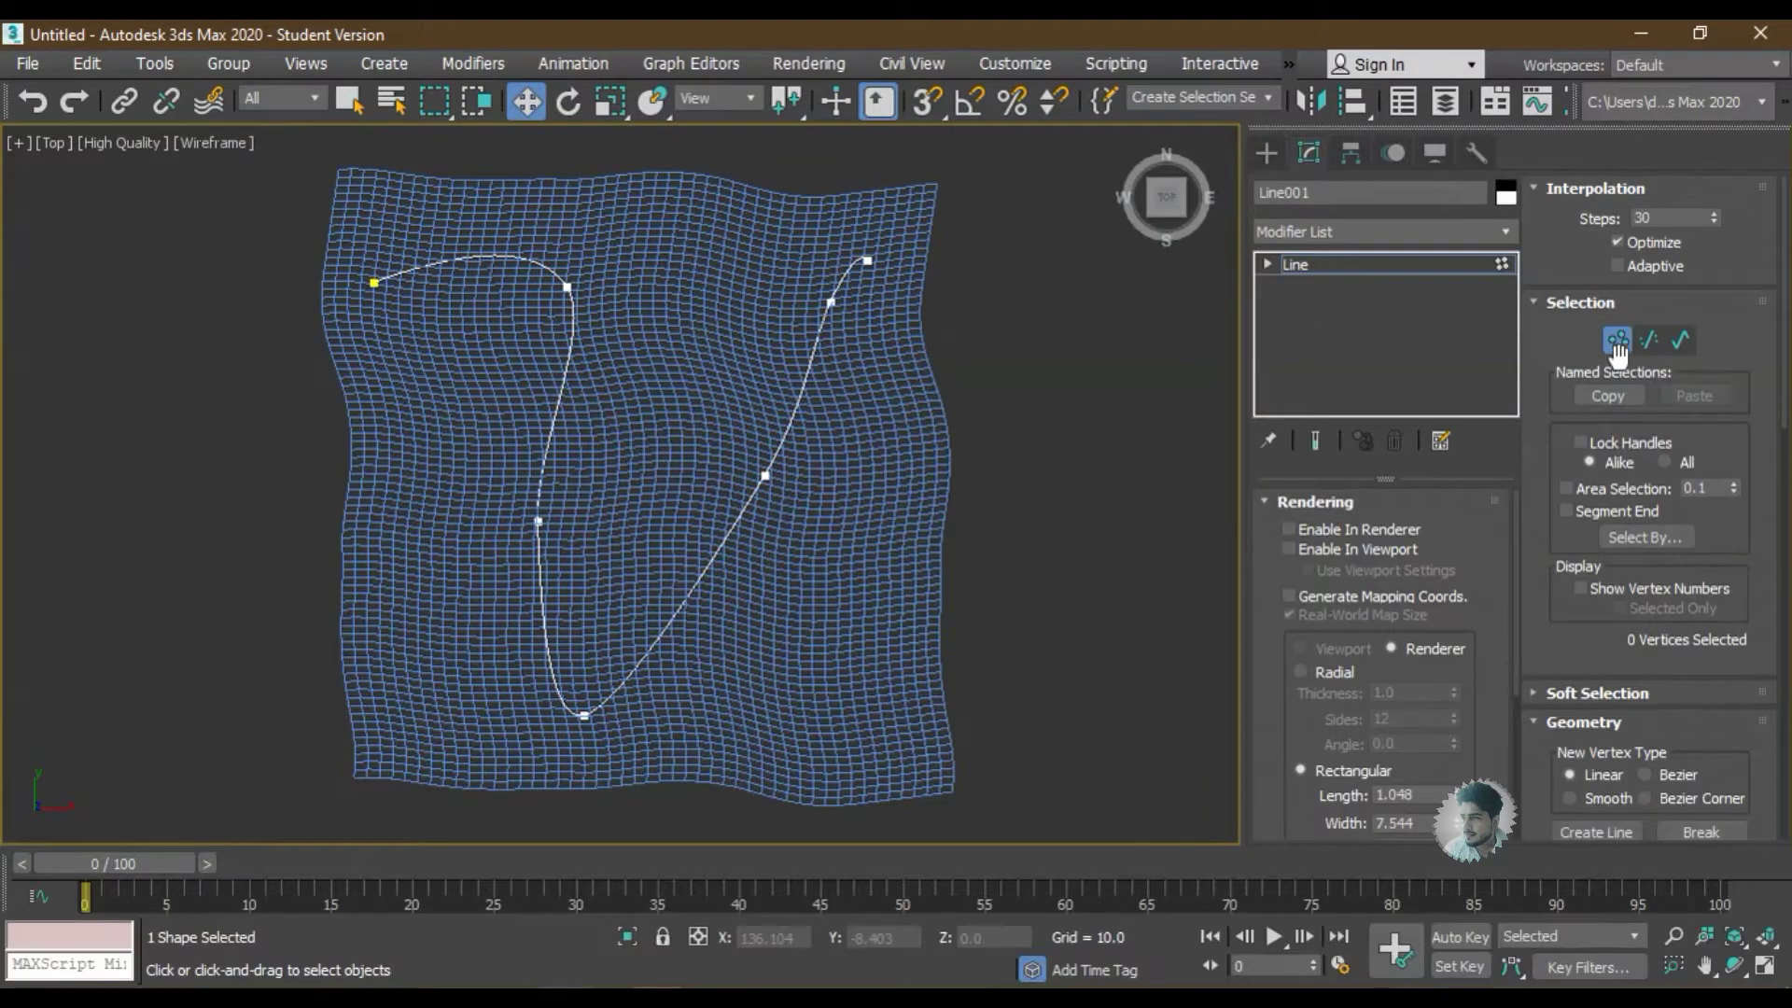
# - Reshape the road line by moving its left, right and top-end vertices
pyautogui.moveTo(539, 756)
pyautogui.mouseDown()
pyautogui.moveTo(644, 711)
pyautogui.moveTo(680, 650)
pyautogui.mouseUp()
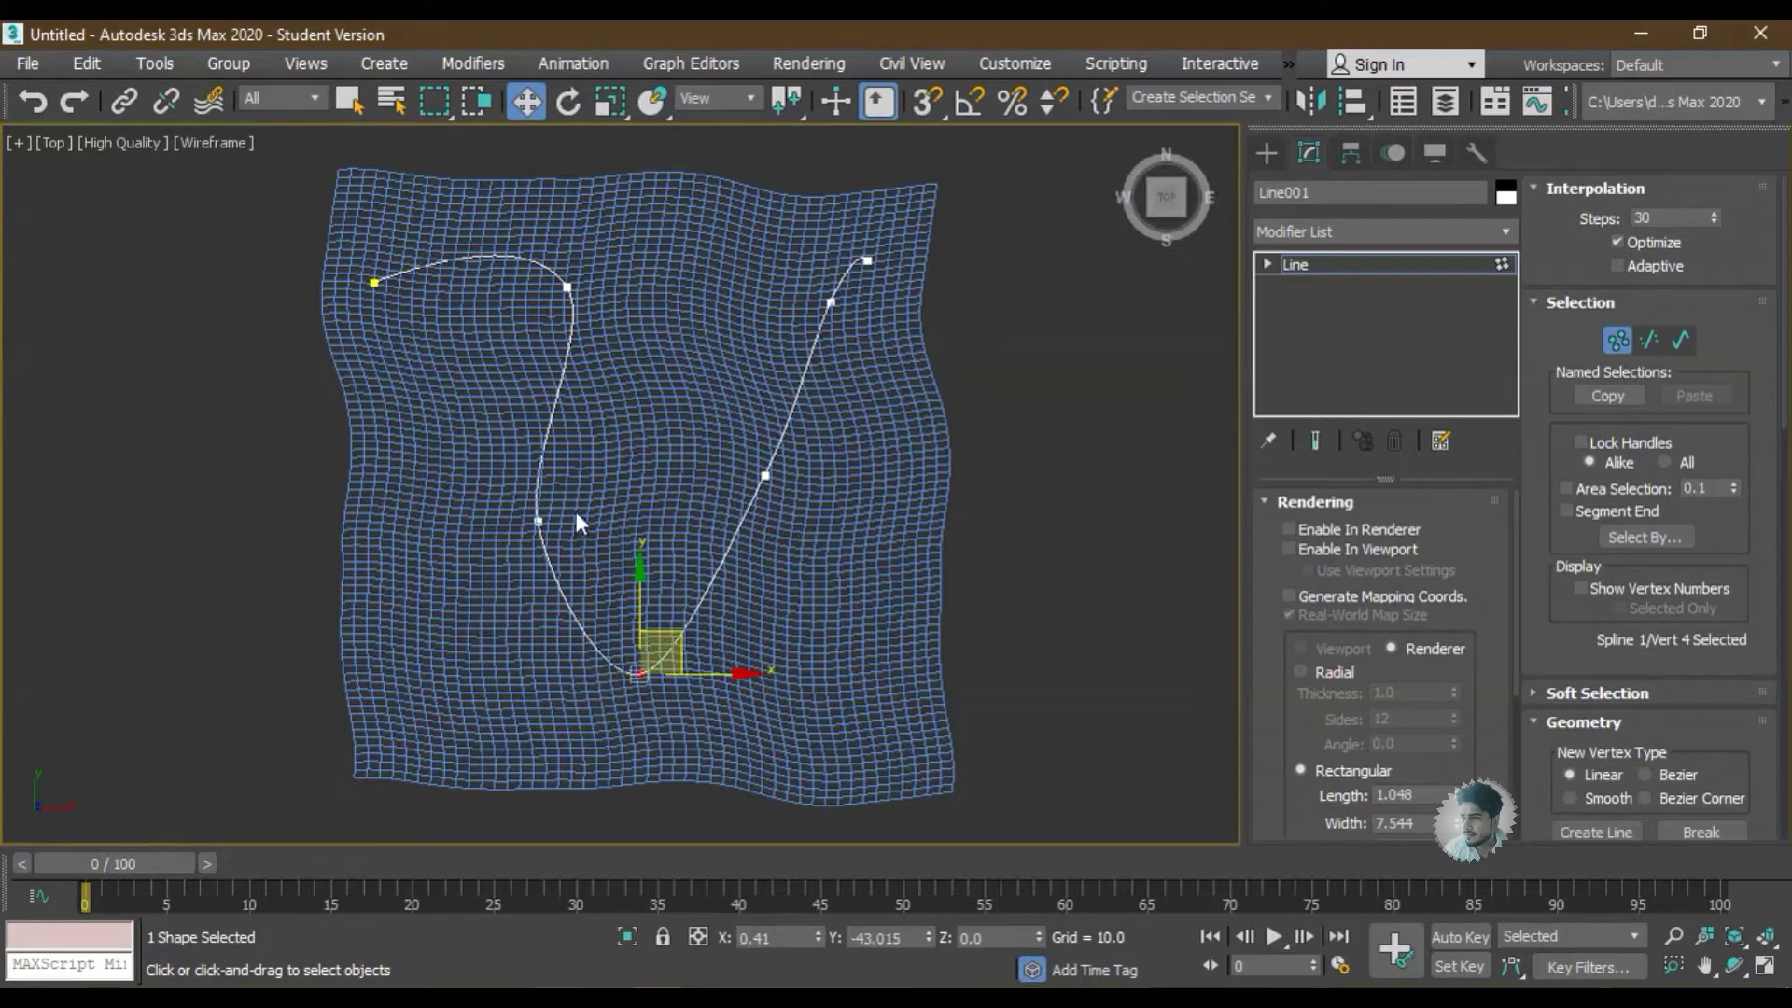
pyautogui.click(539, 521)
pyautogui.moveTo(612, 520); pyautogui.dragTo(541, 536)
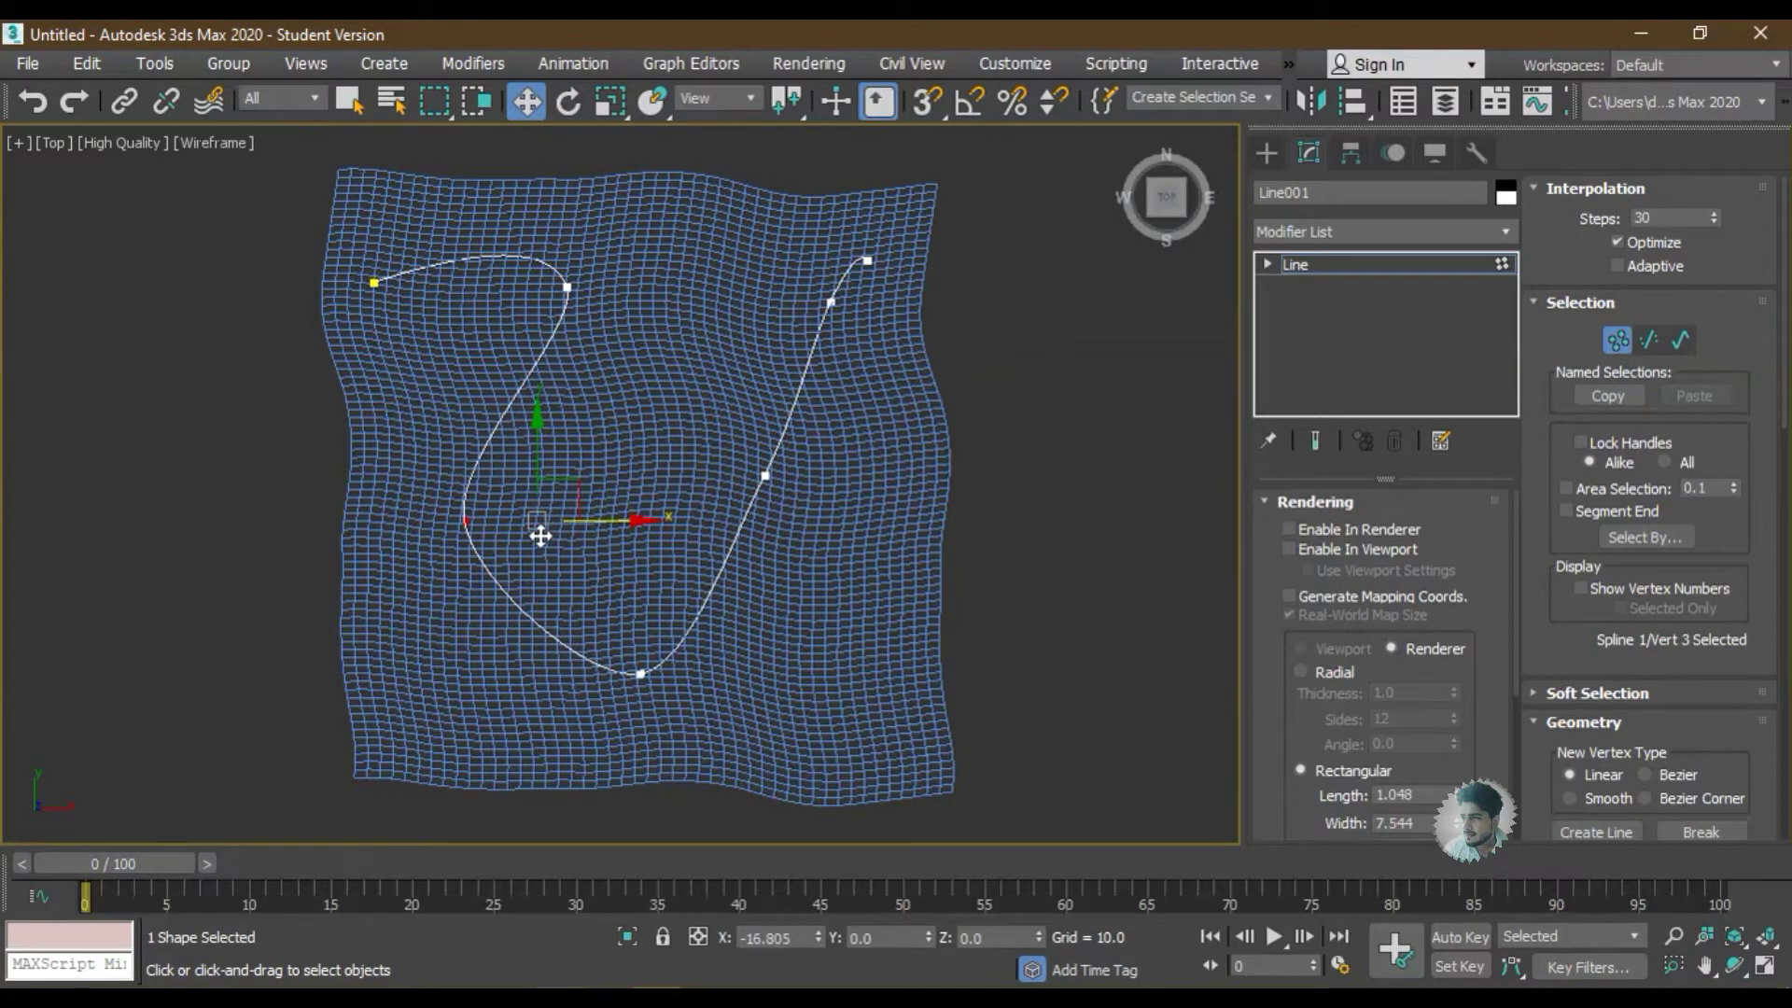
pyautogui.click(765, 476)
pyautogui.moveTo(801, 454); pyautogui.dragTo(855, 488)
pyautogui.click(867, 261)
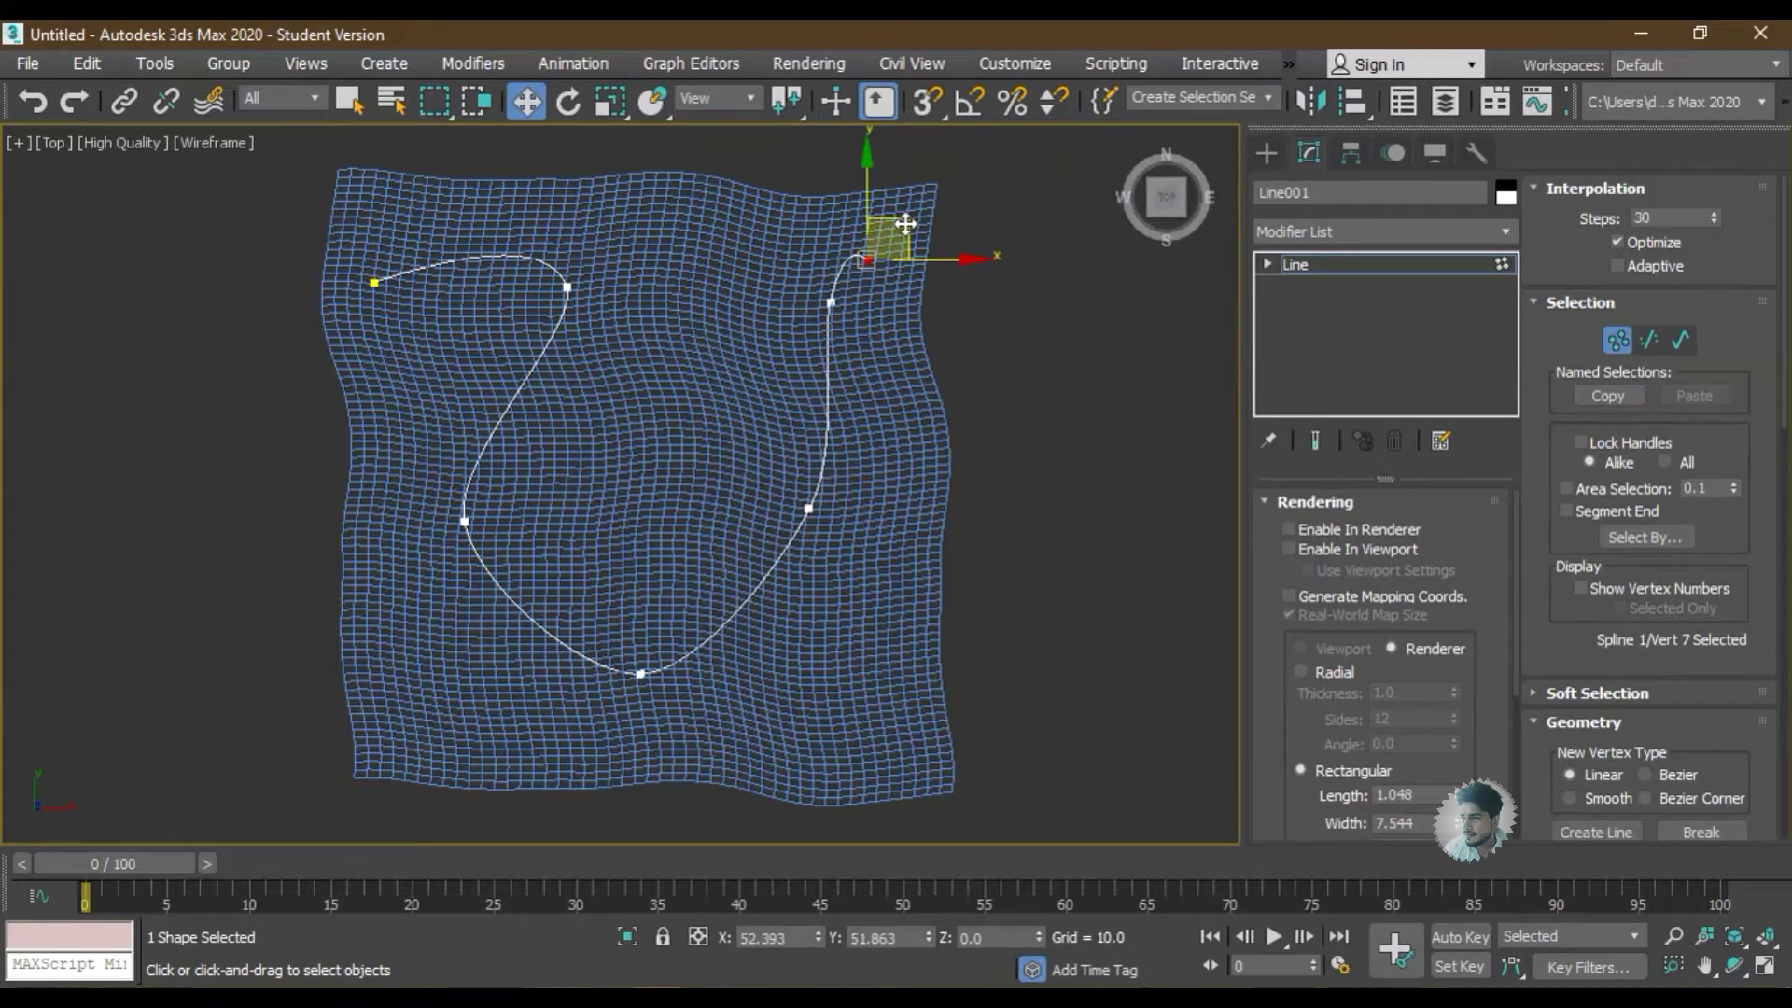
pyautogui.moveTo(905, 223); pyautogui.dragTo(913, 191)
pyautogui.moveTo(803, 266)
pyautogui.mouseDown()
pyautogui.moveTo(875, 352)
pyautogui.moveTo(790, 333)
pyautogui.mouseUp()
# - Fine-tune the top-end, bottom and upper-right vertices for smoother bends
pyautogui.click(874, 230)
pyautogui.moveTo(914, 200); pyautogui.dragTo(897, 235)
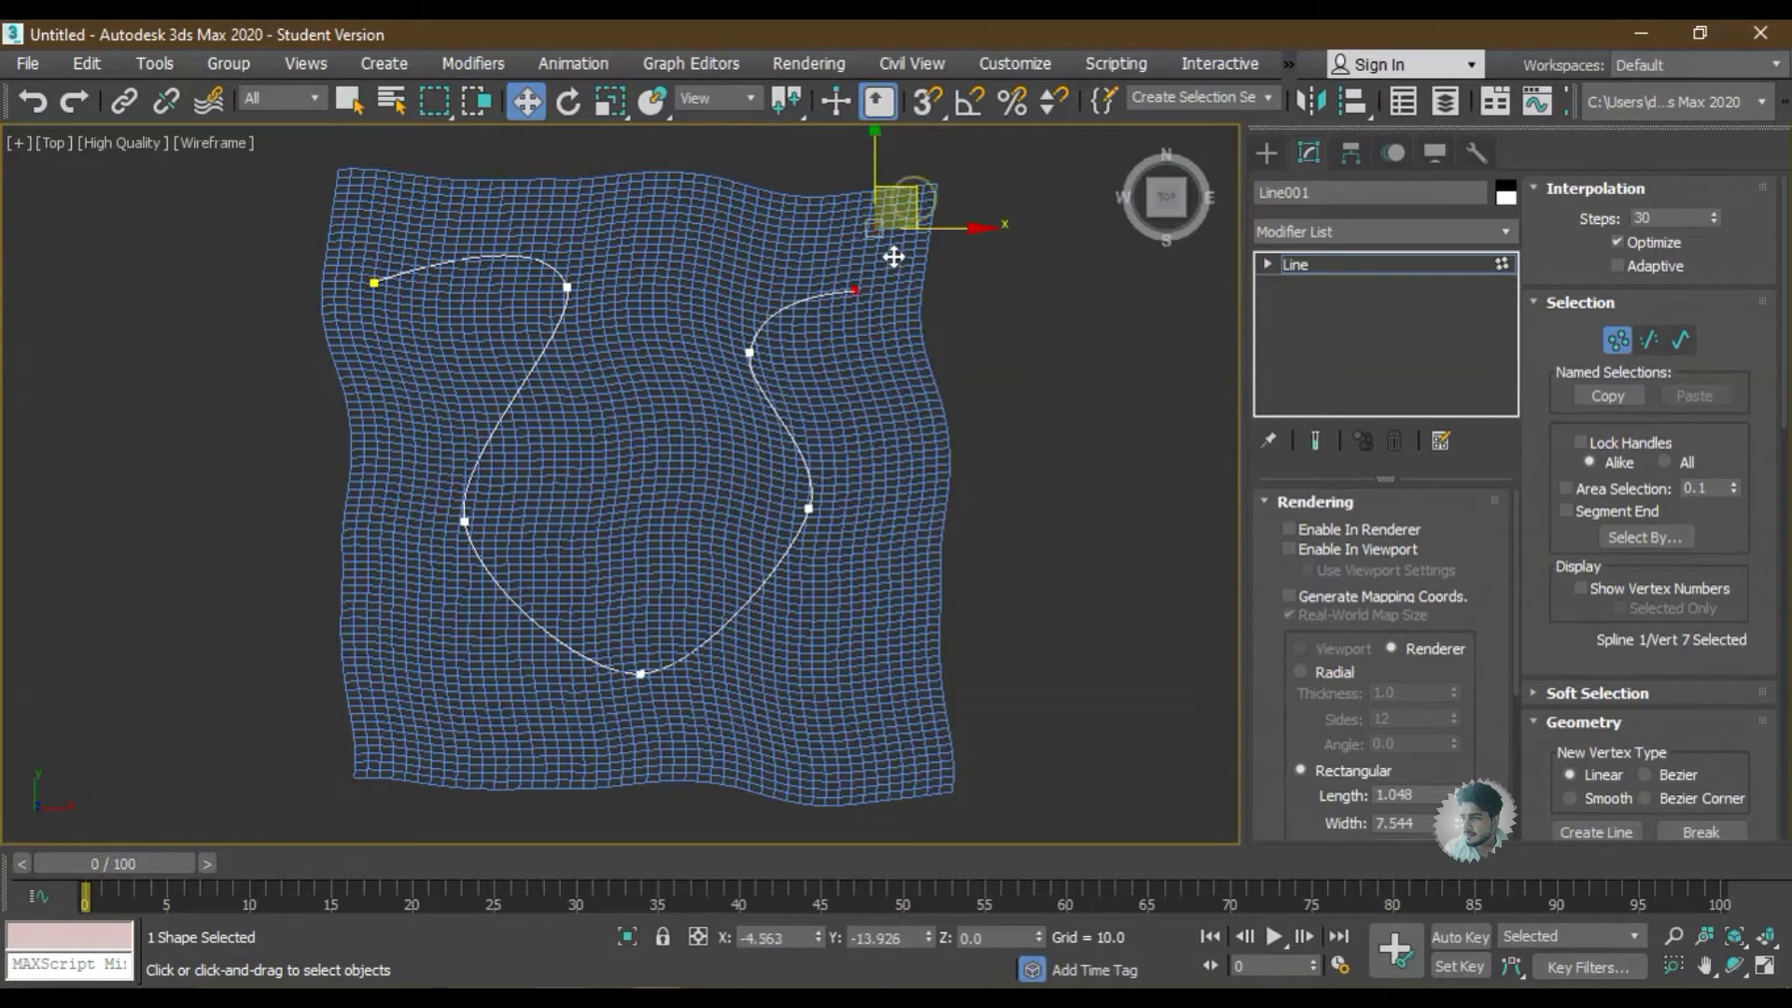
pyautogui.click(640, 673)
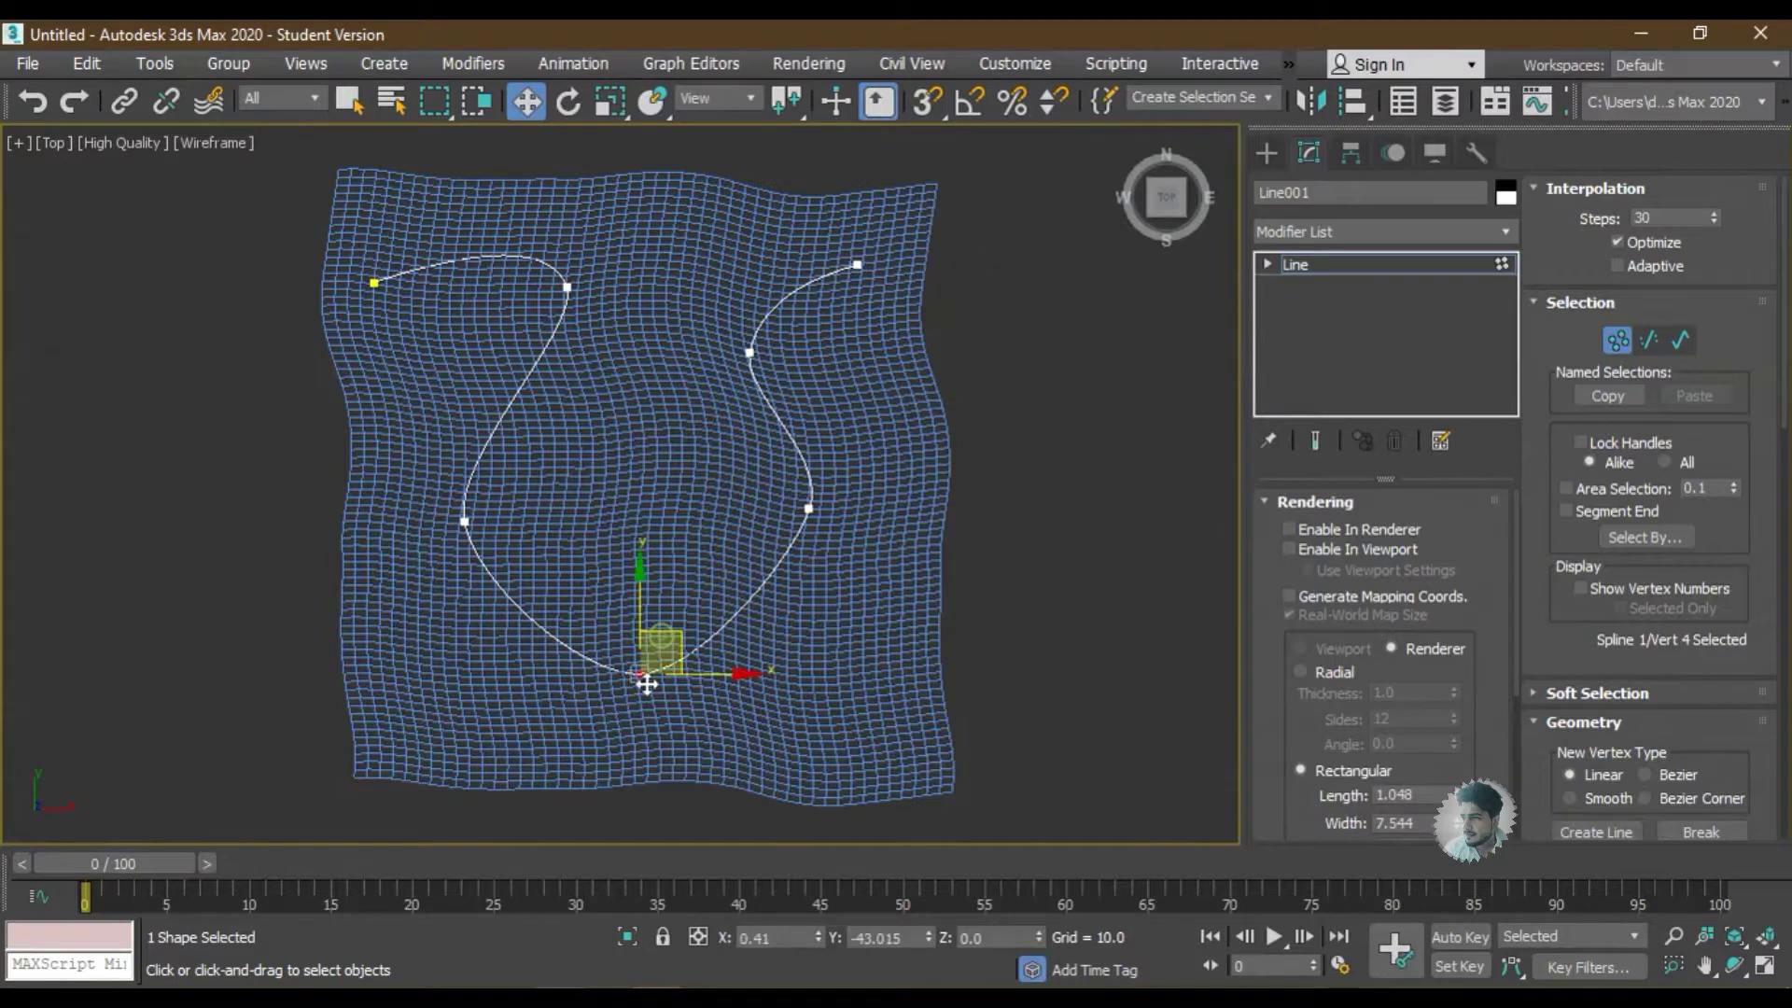
pyautogui.moveTo(653, 655); pyautogui.dragTo(629, 695)
pyautogui.click(749, 353)
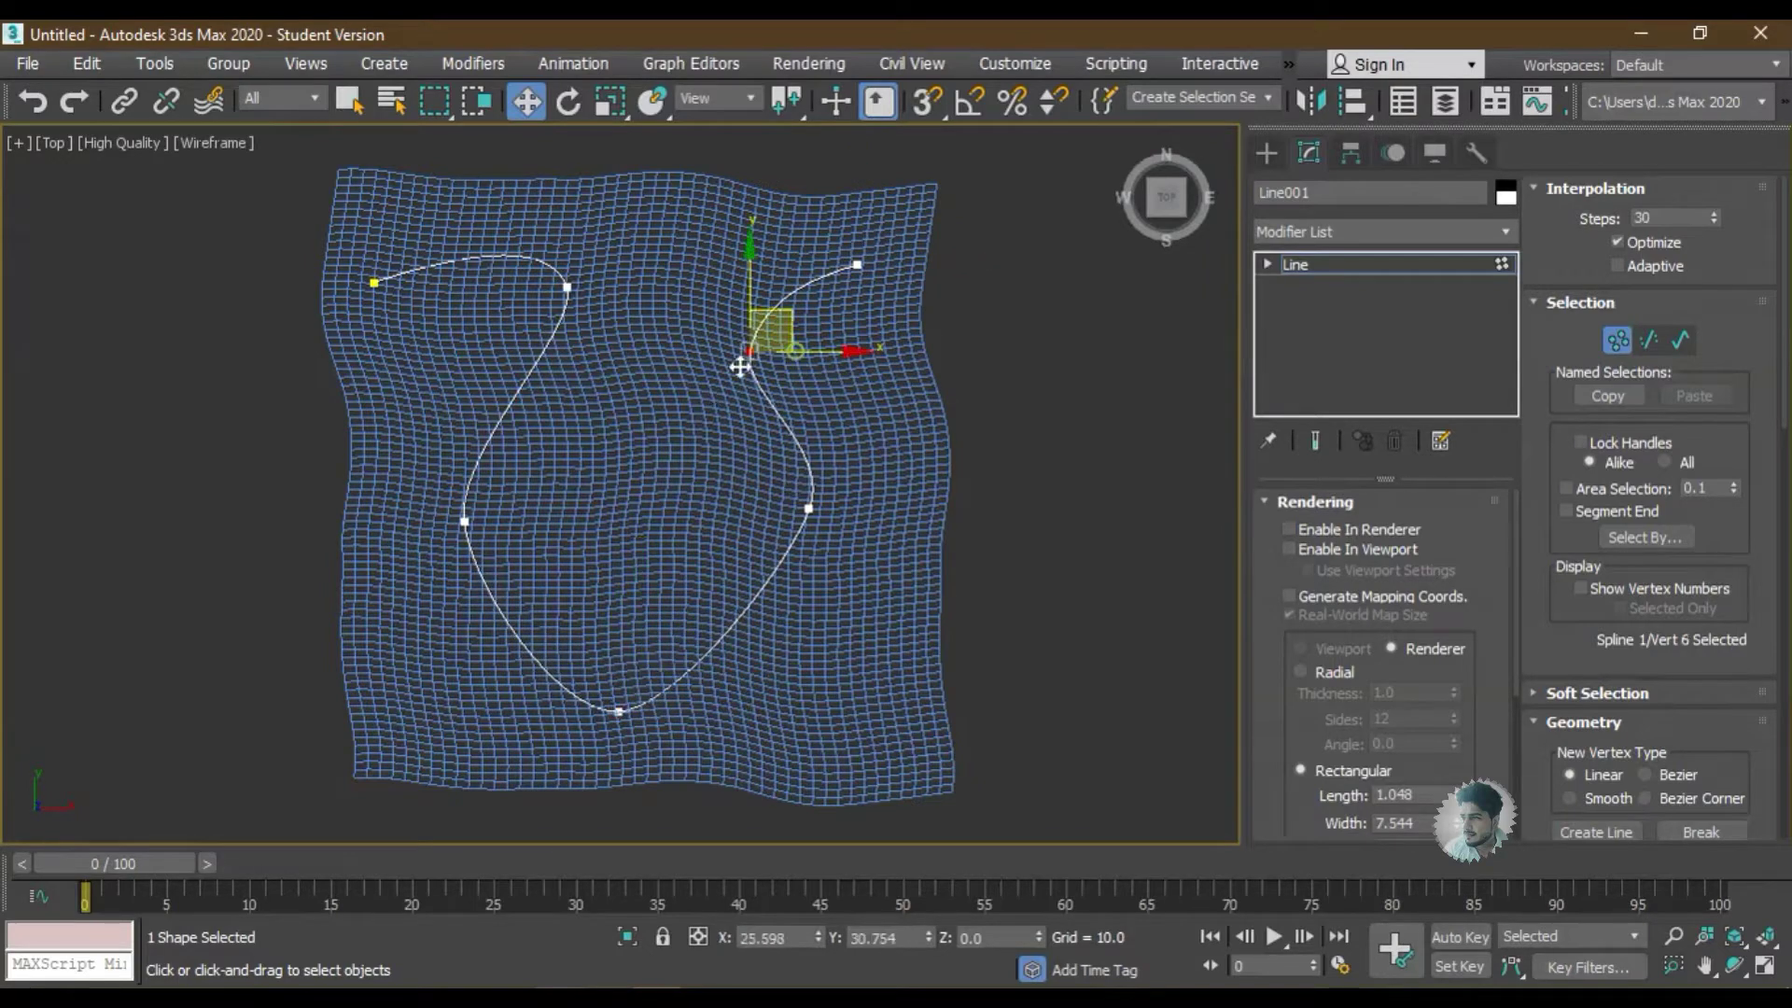
pyautogui.moveTo(794, 333); pyautogui.dragTo(825, 333)
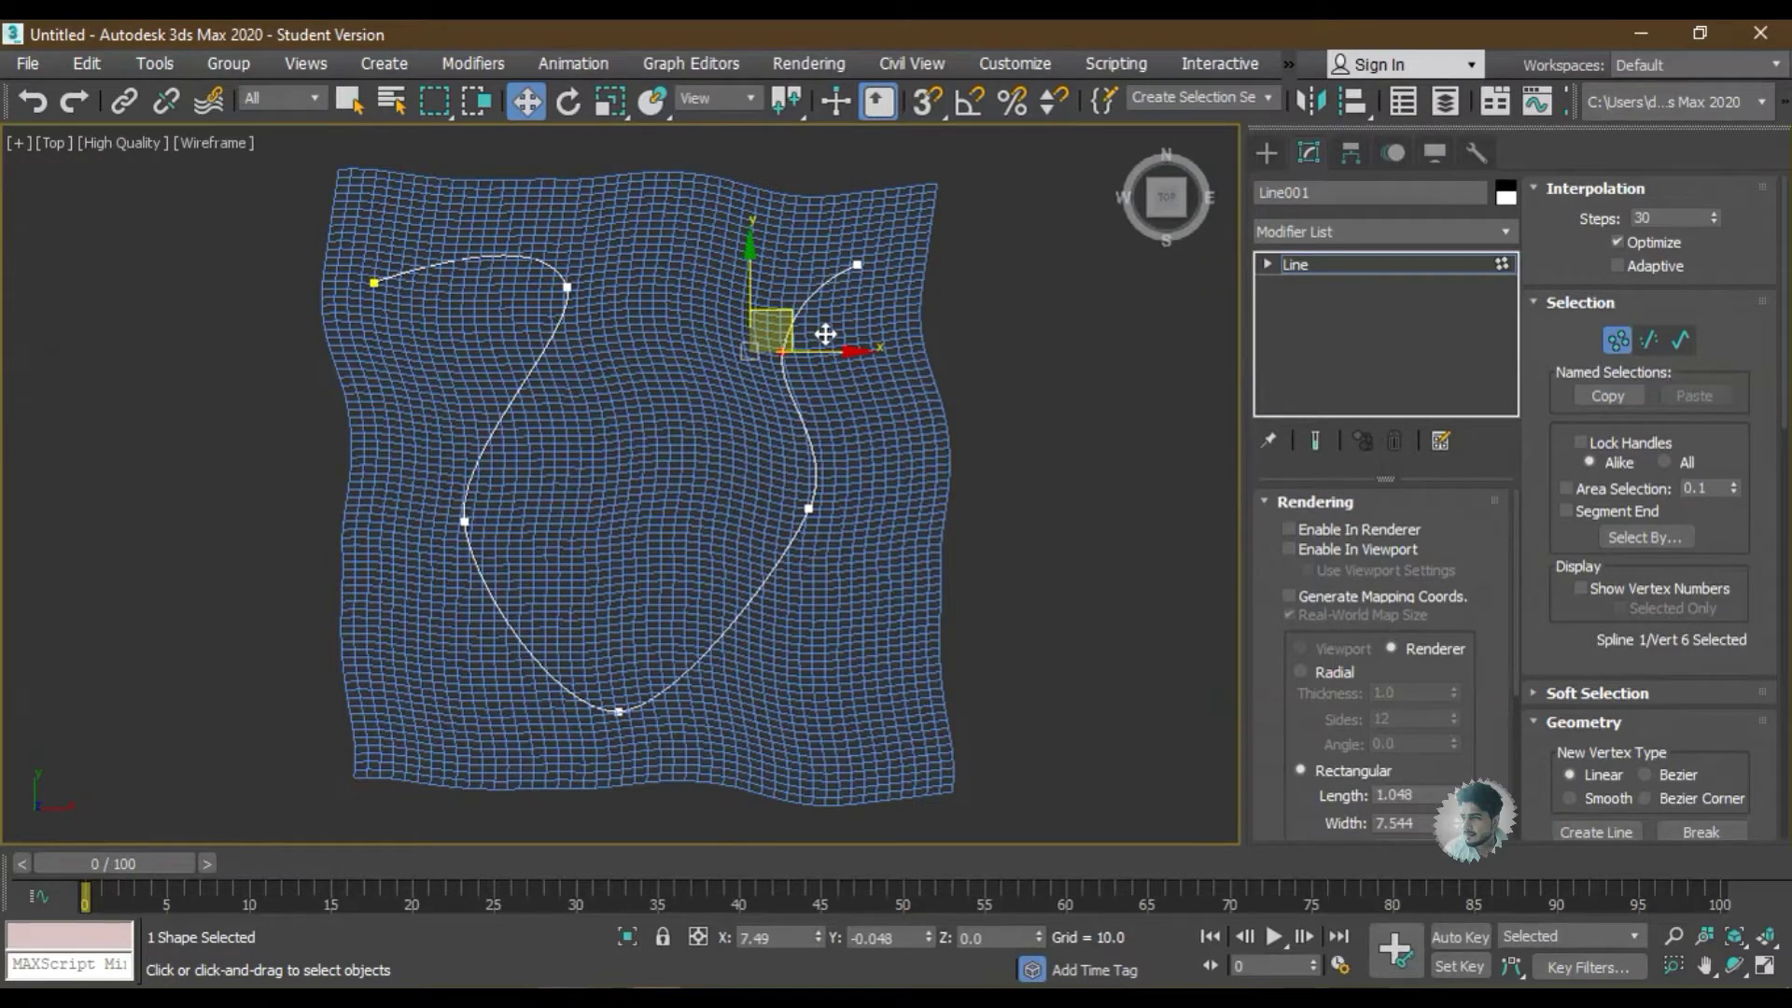
pyautogui.click(1041, 434)
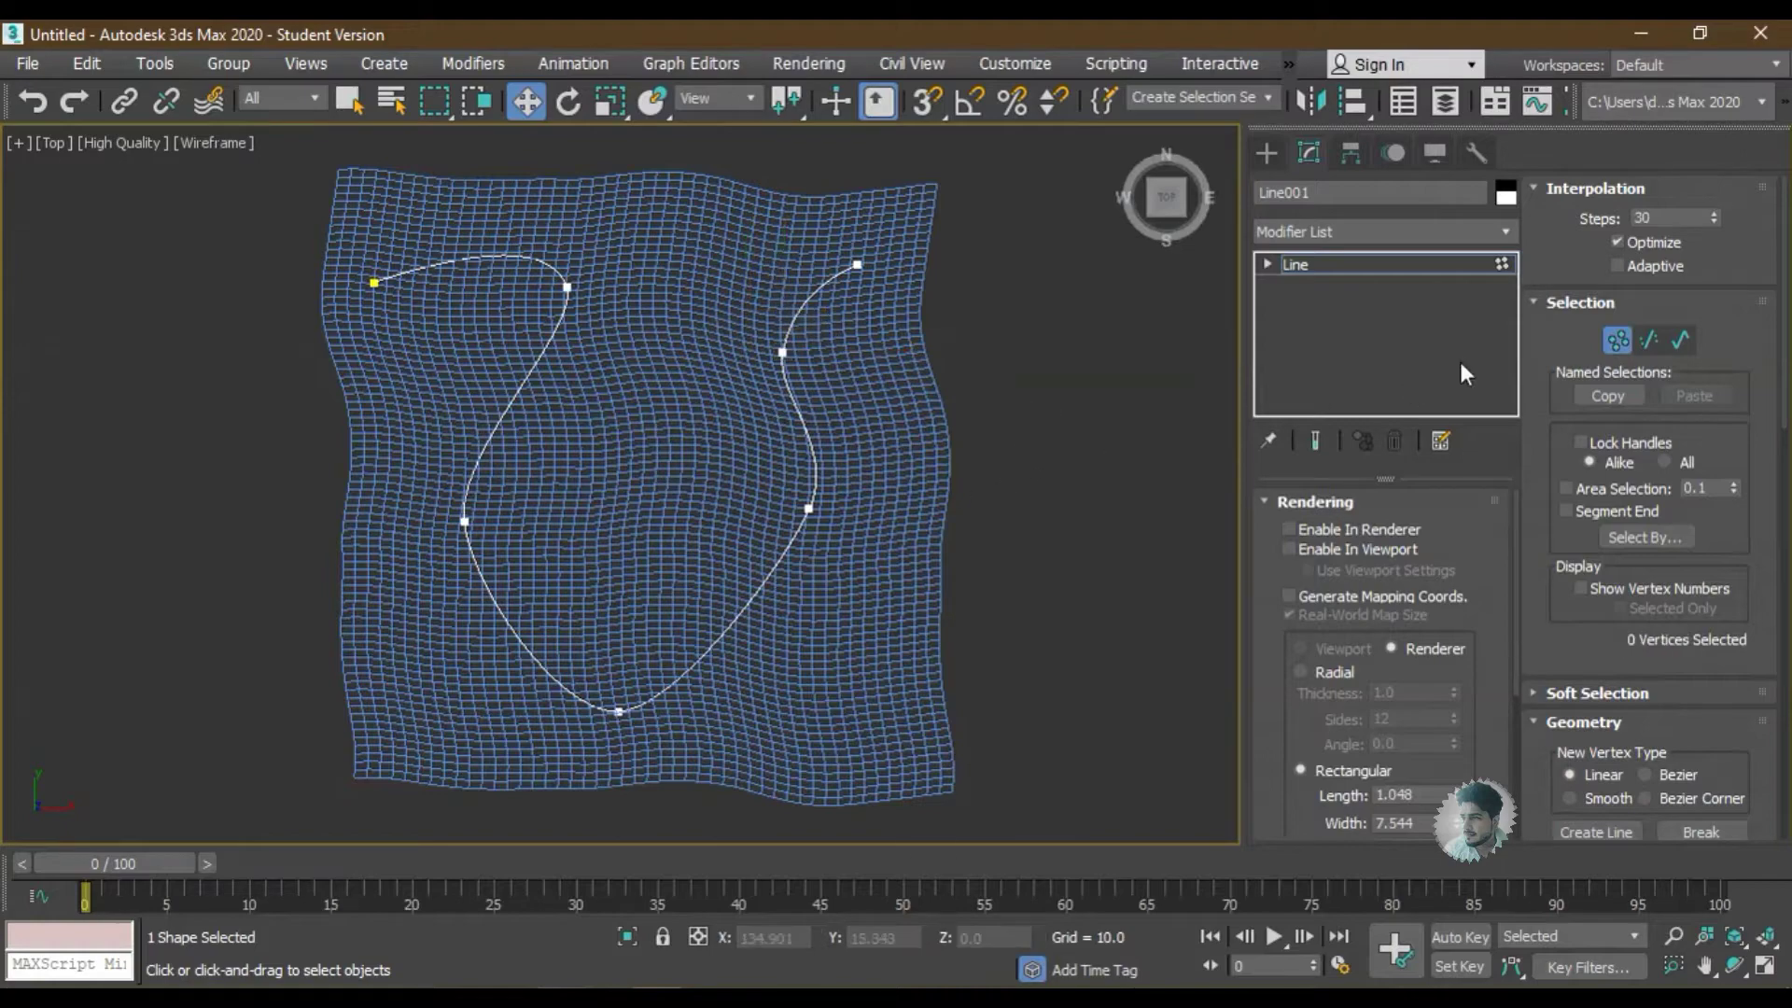
# - Exit Vertex mode and lift the whole line above the noise surface
pyautogui.click(1616, 340)
pyautogui.keyDown('alt'); pyautogui.moveTo(621, 528); pyautogui.dragTo(686, 385, button='middle'); pyautogui.keyUp('alt')
pyautogui.moveTo(686, 385); pyautogui.dragTo(686, 280)
pyautogui.keyDown('alt'); pyautogui.moveTo(686, 280); pyautogui.dragTo(719, 397, button='middle'); pyautogui.keyUp('alt')
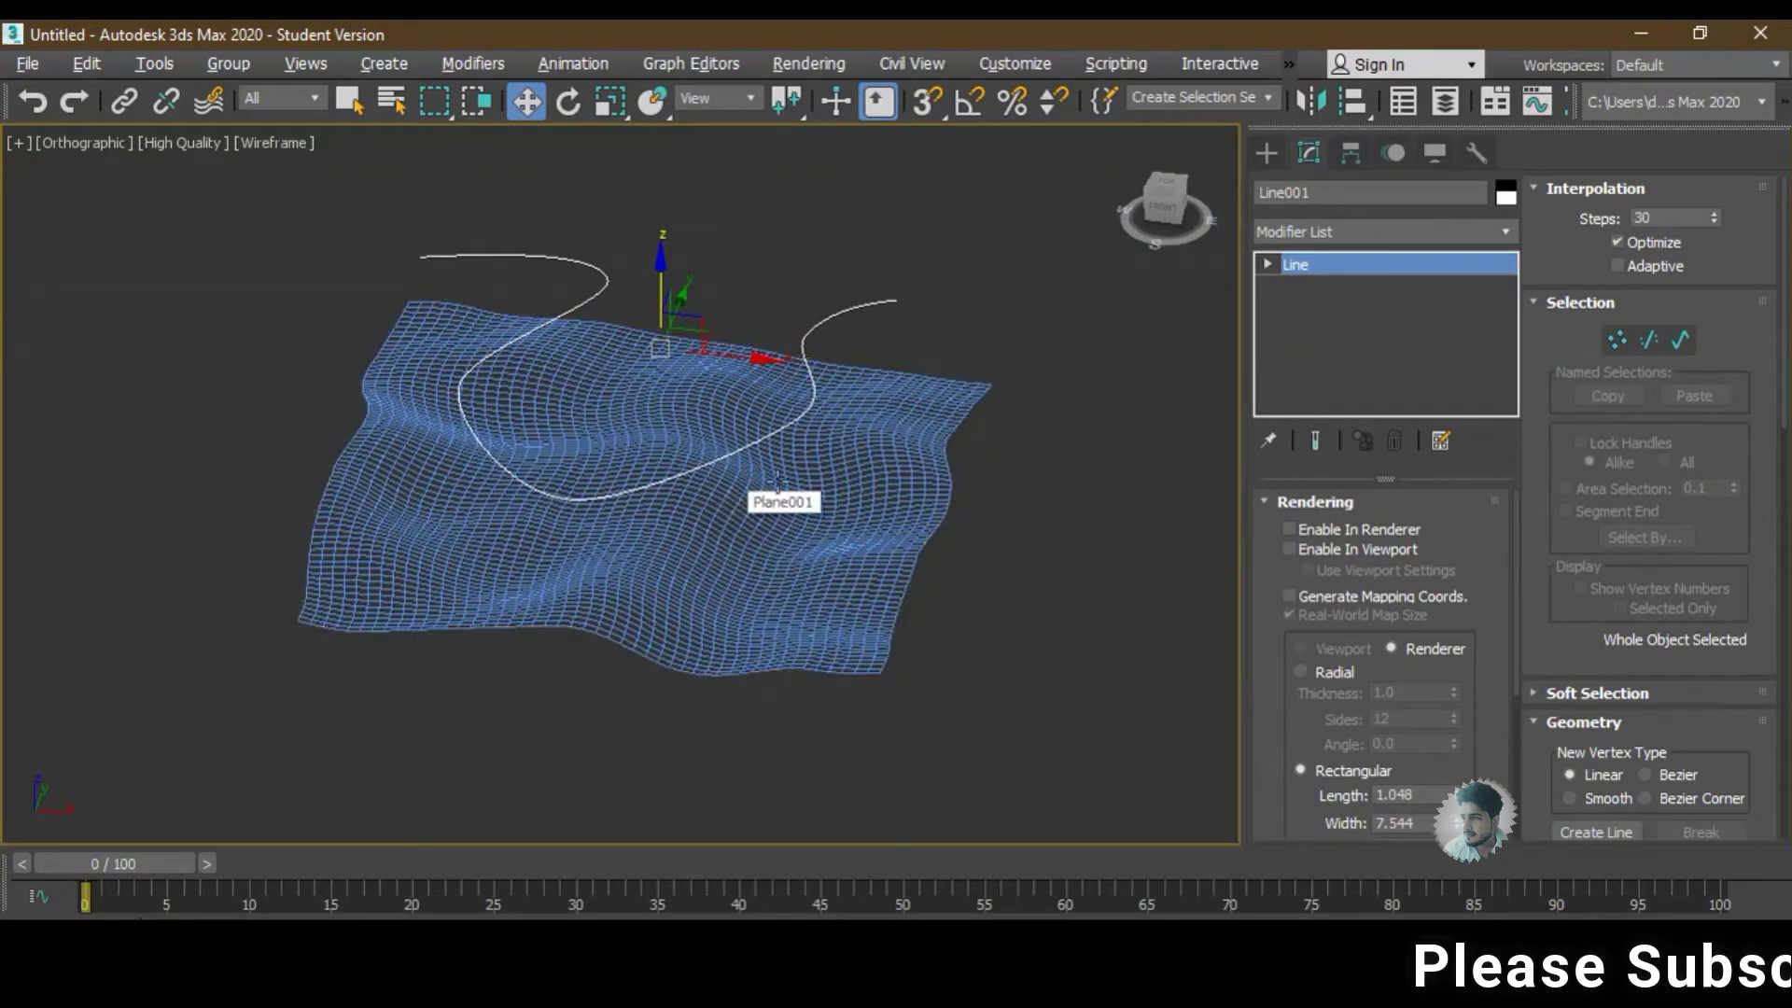
# - Enable viewport rendering for the line, testing Radial and Rectangular cross-sections
pyautogui.moveTo(742, 467)
pyautogui.keyDown('alt'); pyautogui.mouseDown(button='middle')
pyautogui.moveTo(768, 444)
pyautogui.moveTo(640, 454)
pyautogui.moveTo(653, 486)
pyautogui.mouseUp(button='middle'); pyautogui.keyUp('alt')
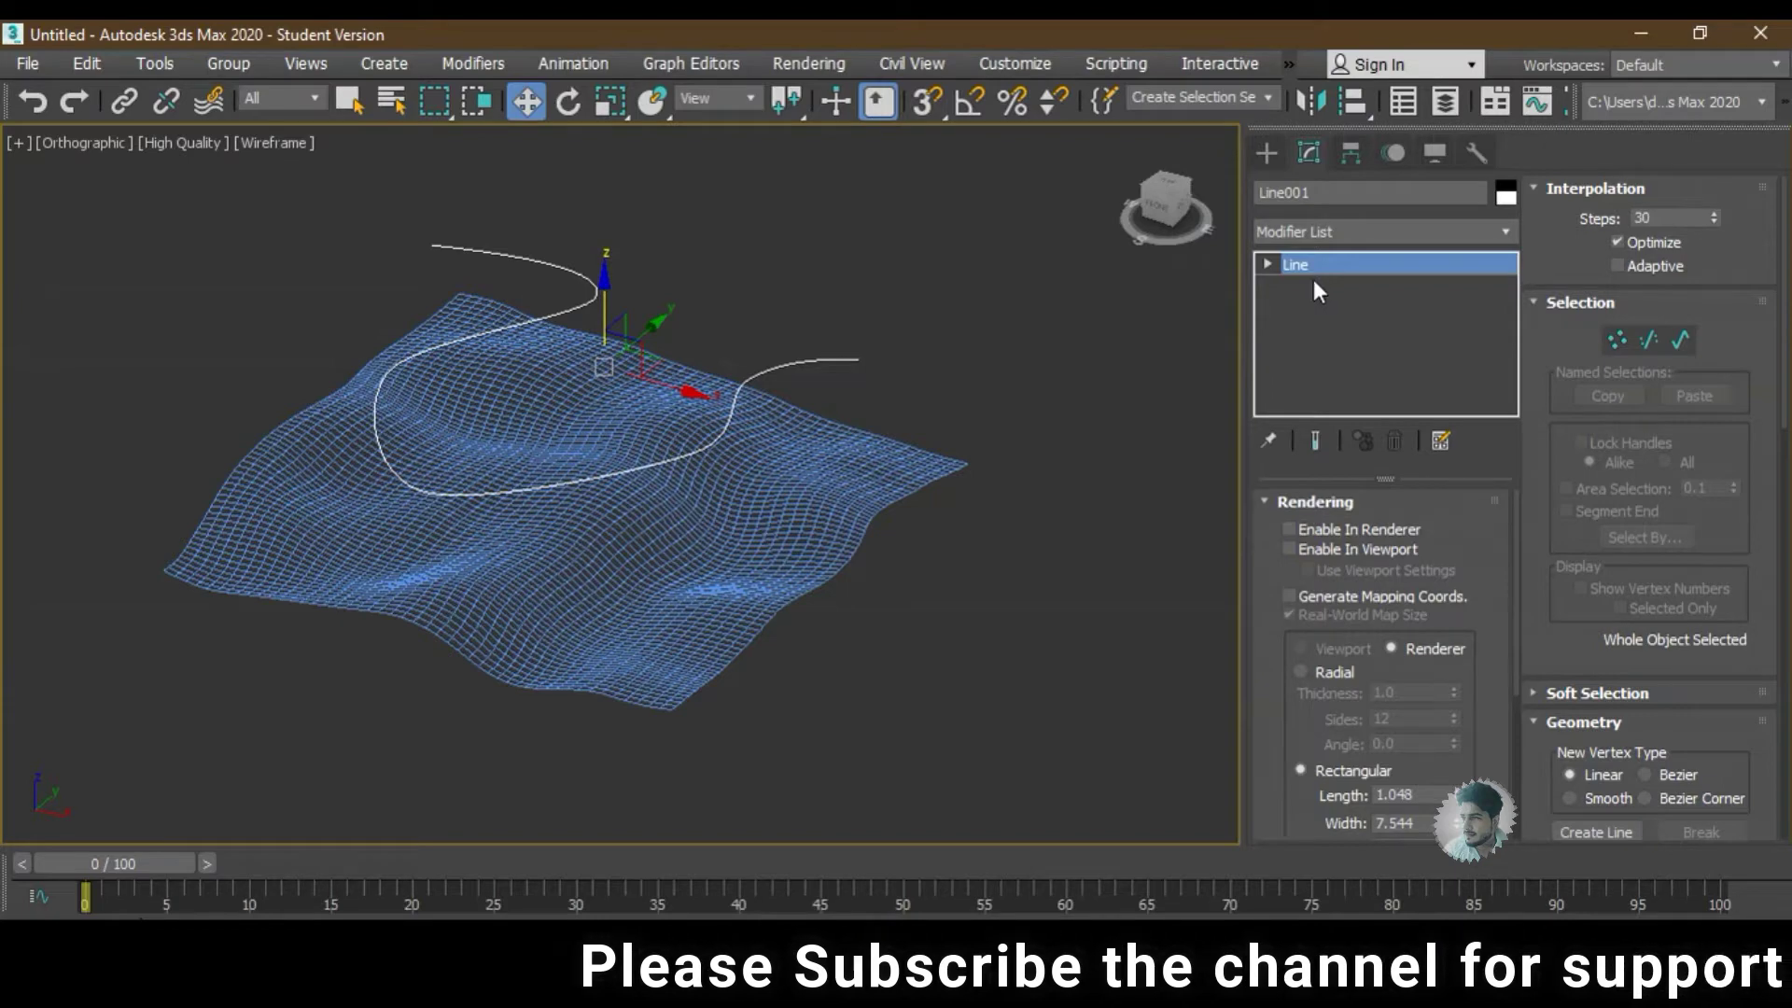
pyautogui.click(1324, 548)
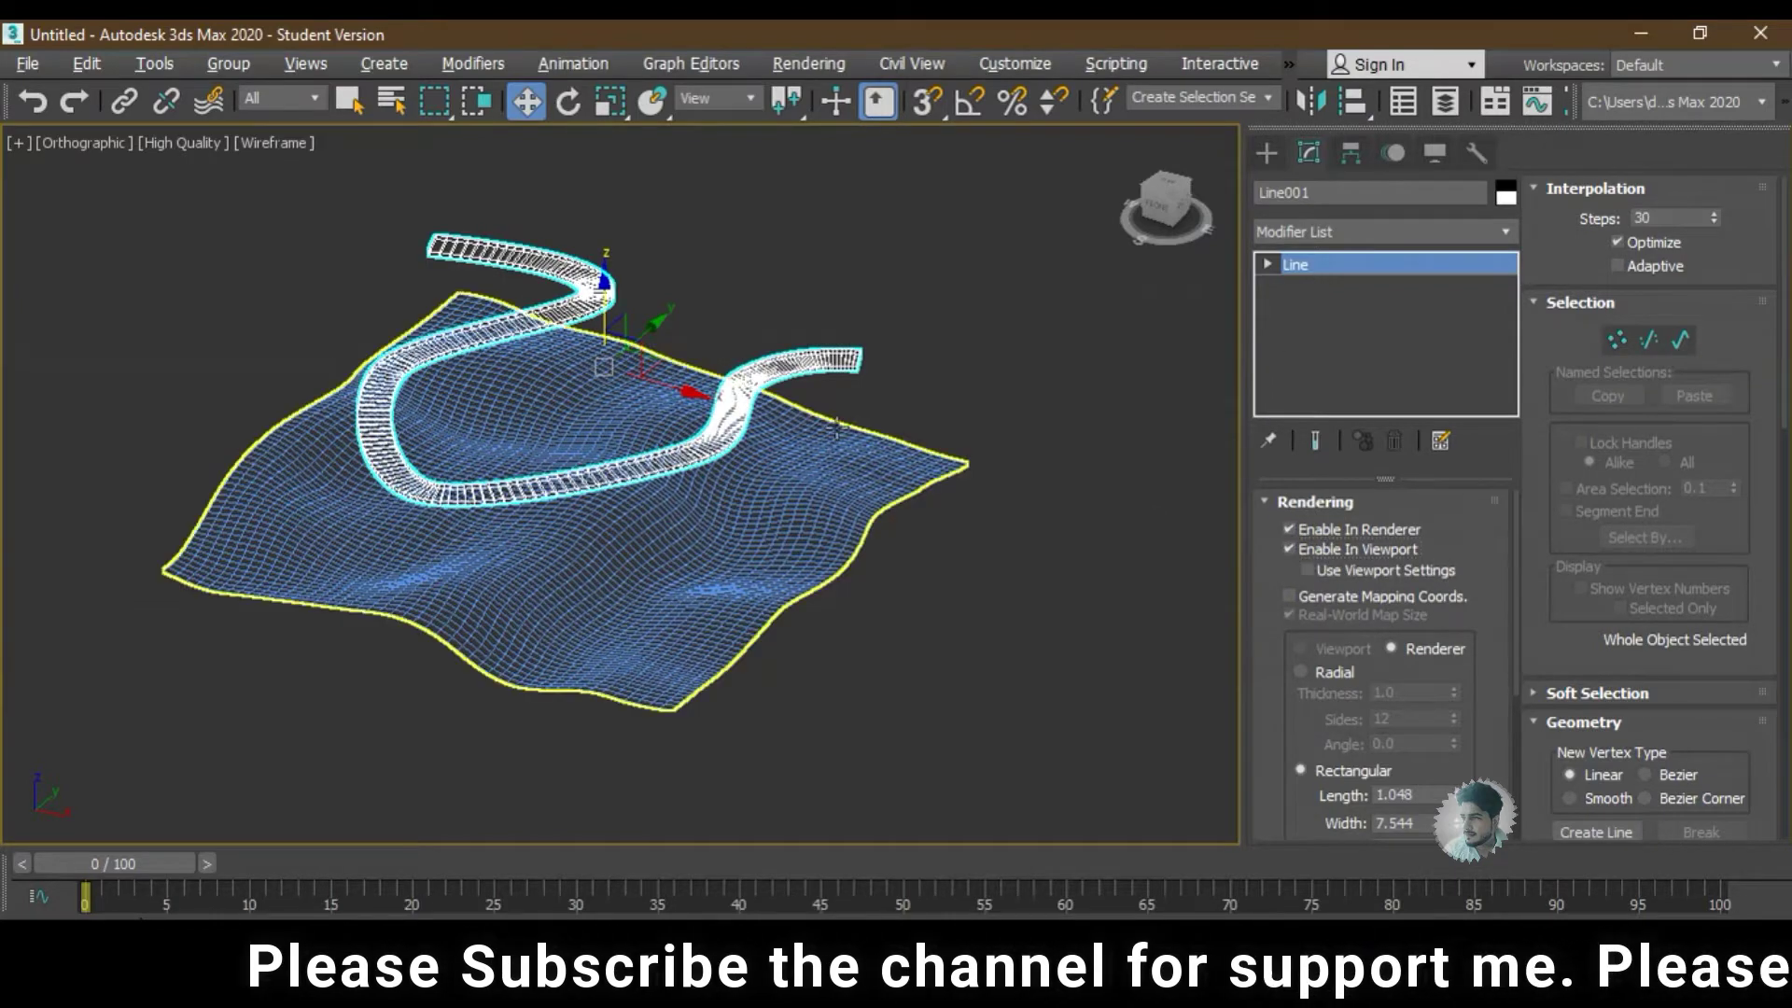
pyautogui.click(1317, 670)
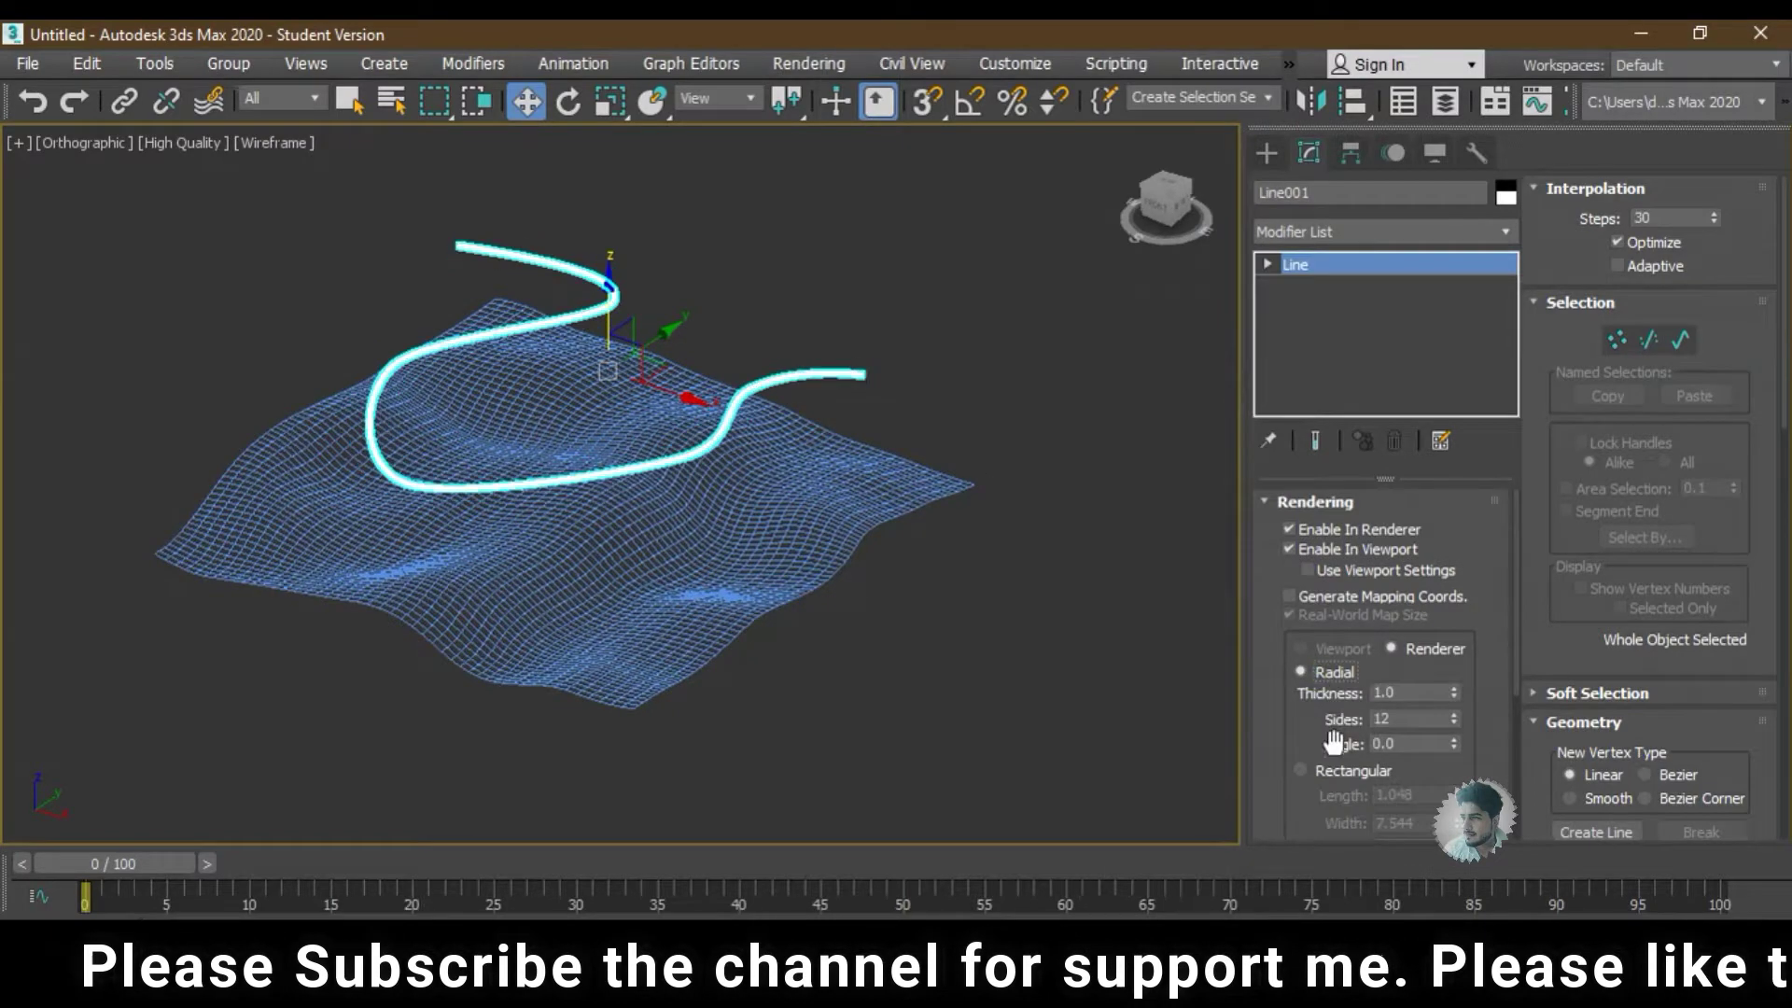
pyautogui.click(1337, 769)
pyautogui.click(1311, 670)
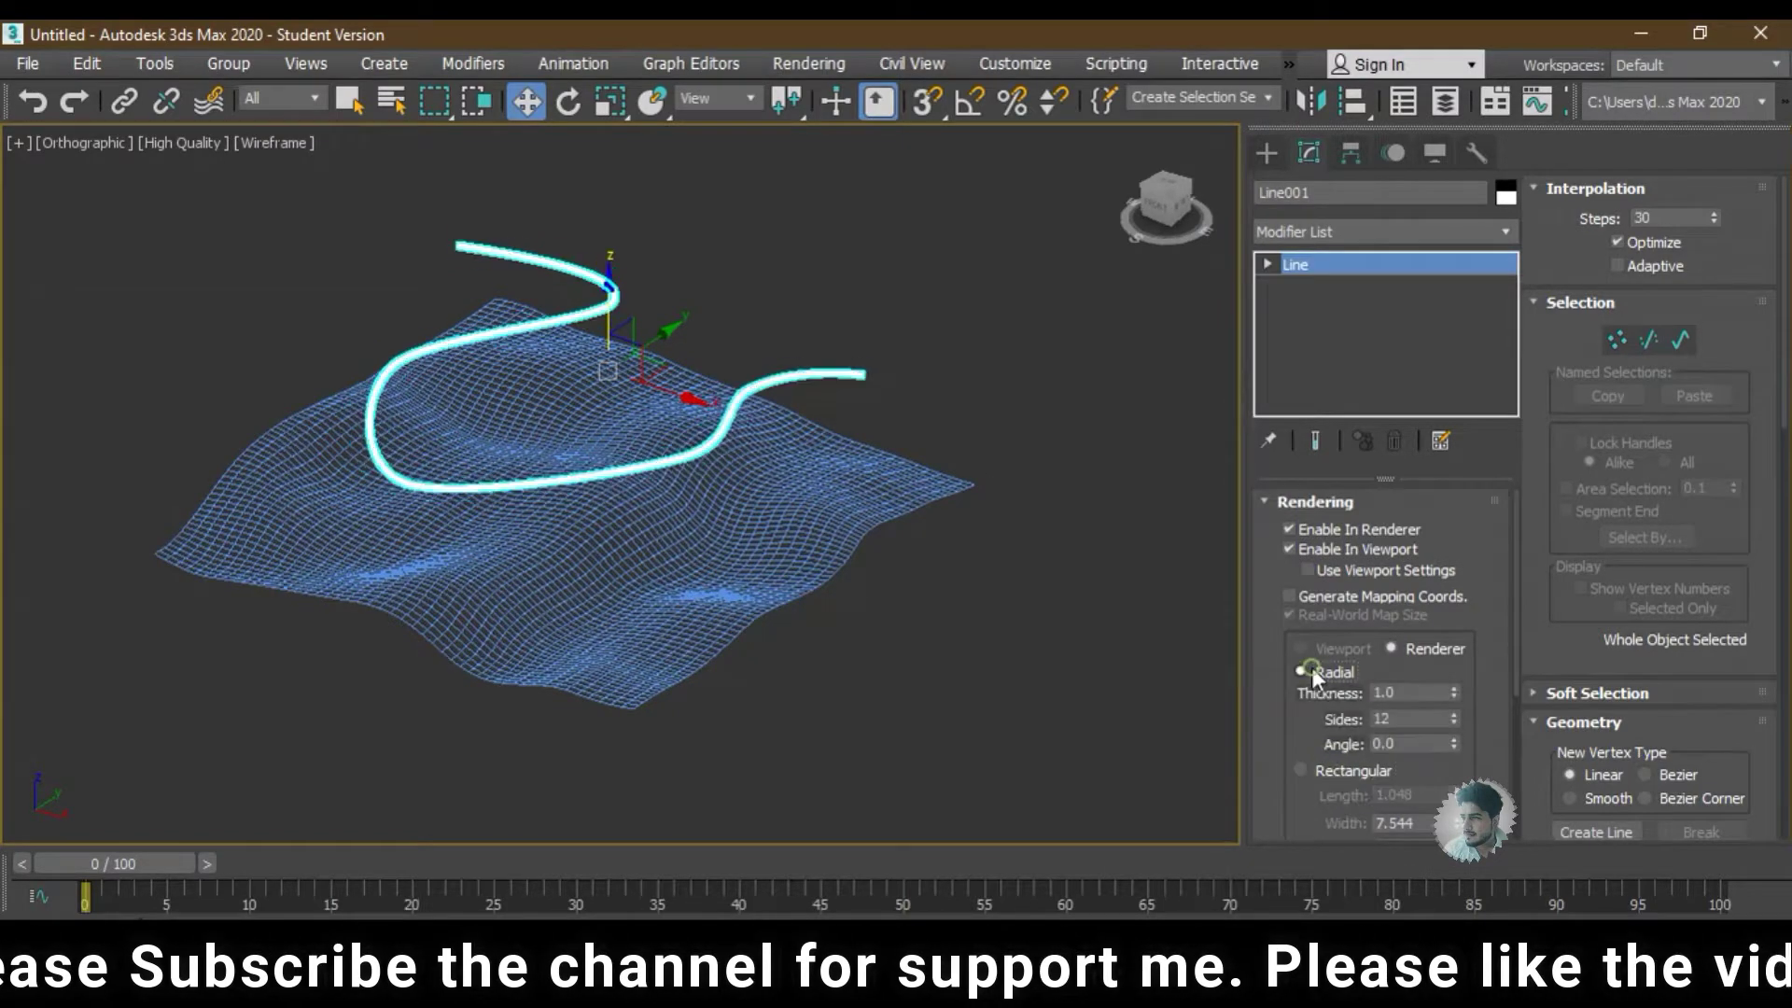
pyautogui.keyDown('alt'); pyautogui.moveTo(817, 403); pyautogui.dragTo(824, 428, button='middle'); pyautogui.keyUp('alt')
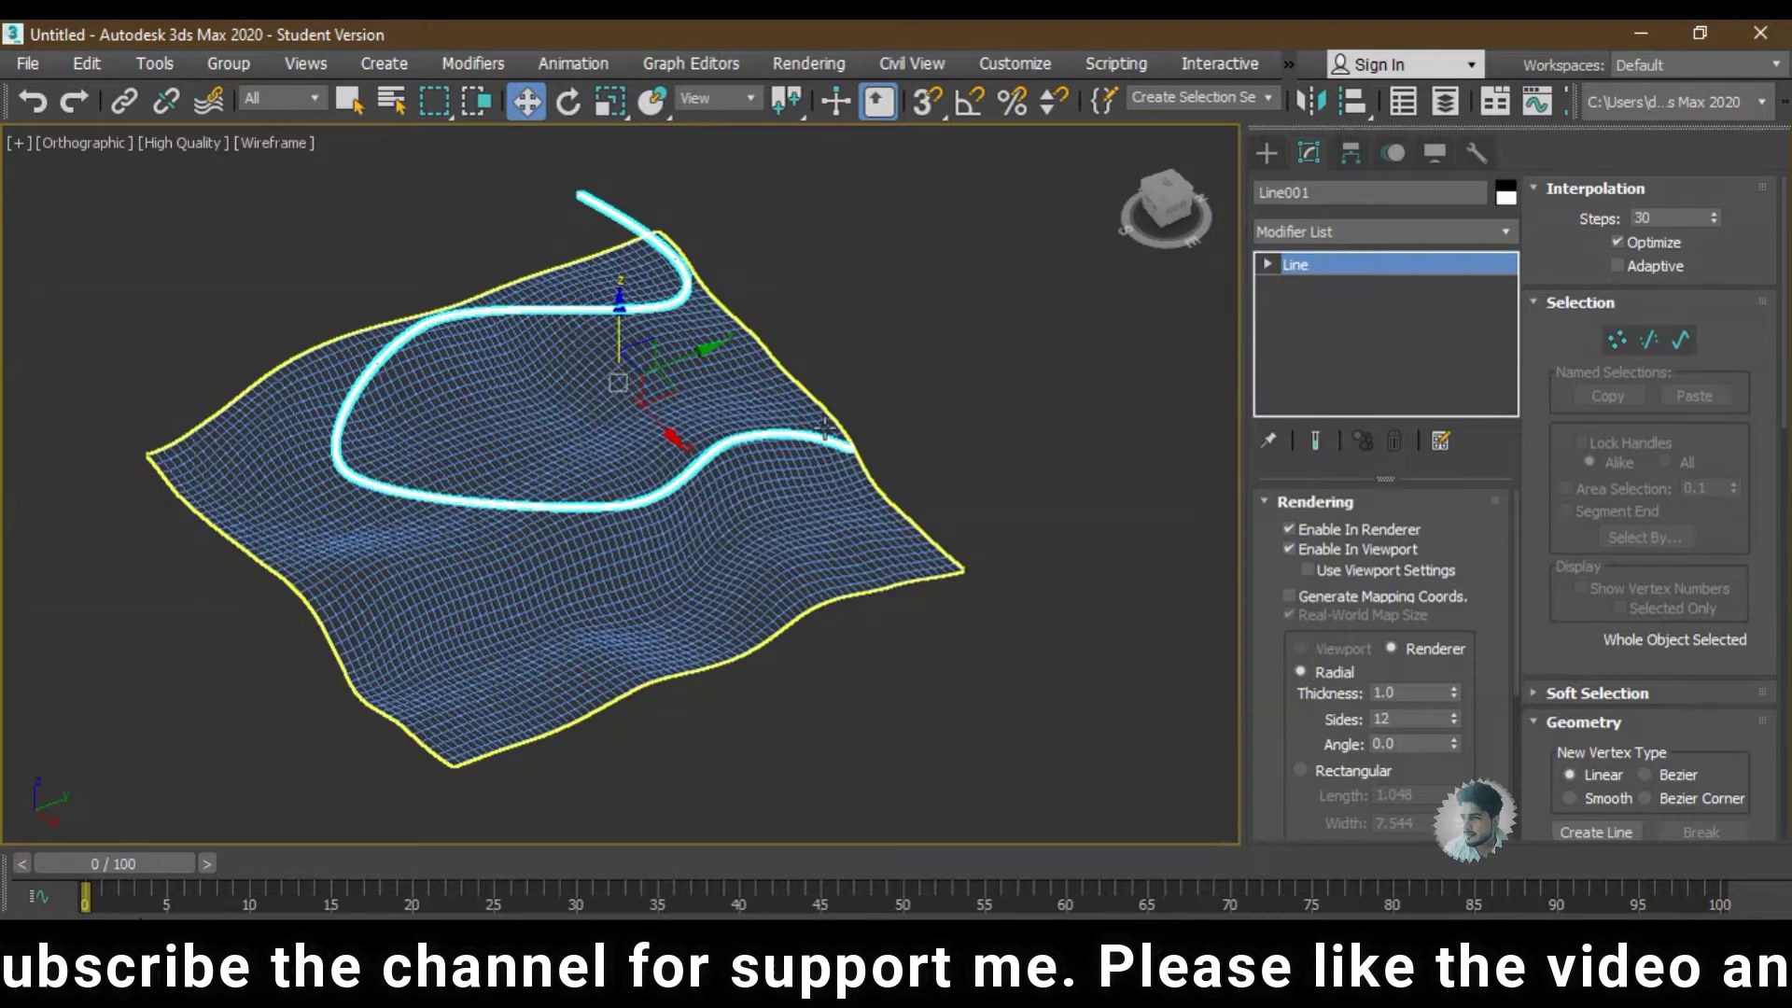
pyautogui.press('F3')
pyautogui.scroll(1, 821, 432)
pyautogui.scroll(6, 826, 439)
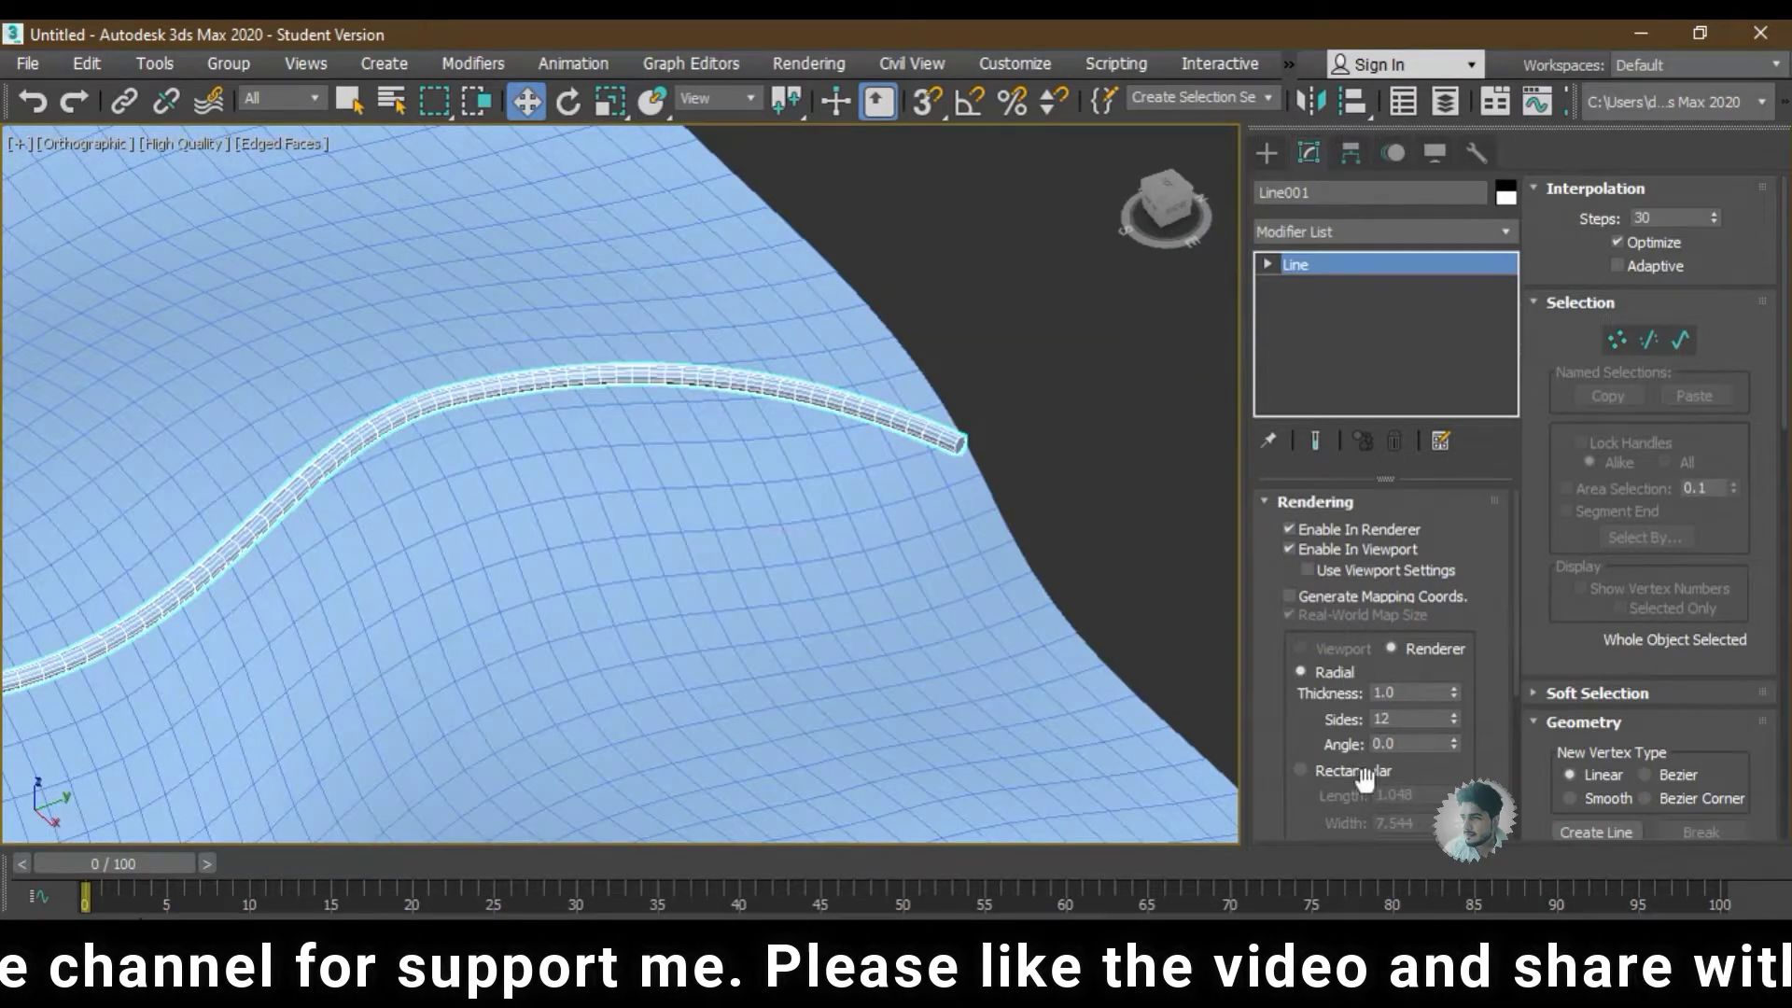
# - Use a Rectangular section with Length 1.09 and Width 6.563, then orbit to inspect
pyautogui.click(1352, 771)
pyautogui.scroll(-3, 1307, 775)
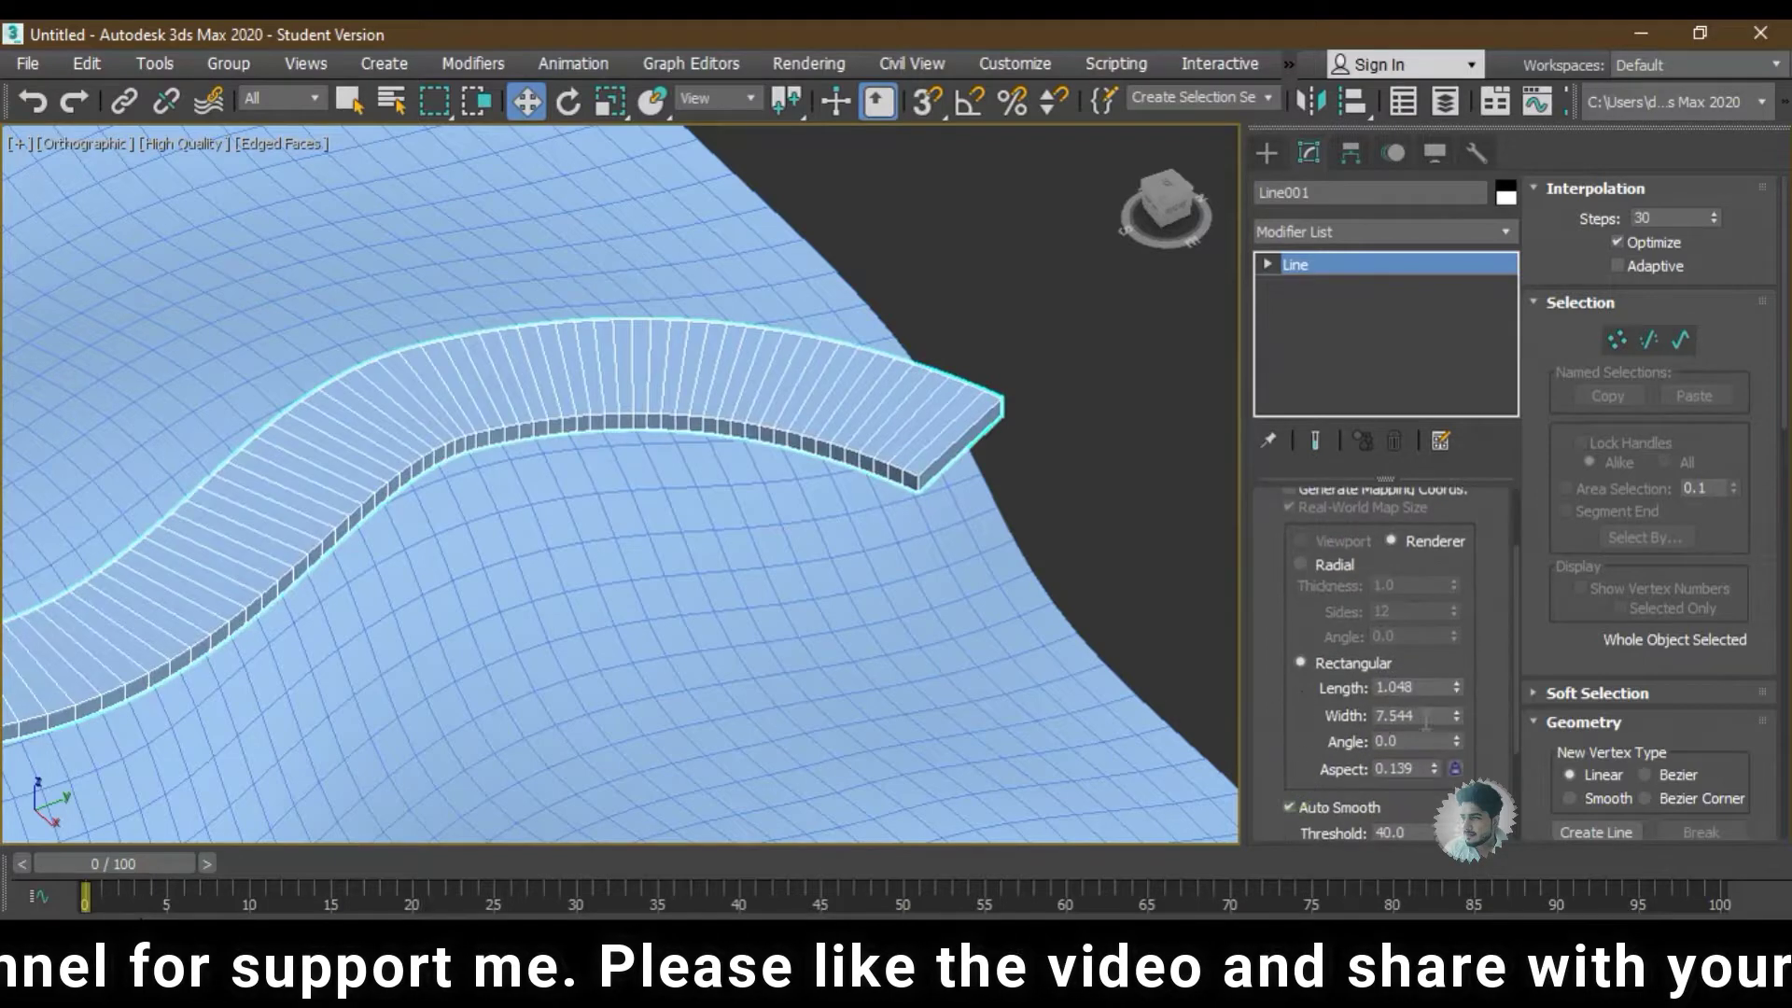
pyautogui.moveTo(1455, 686)
pyautogui.mouseDown()
pyautogui.moveTo(1462, 664)
pyautogui.moveTo(1440, 744)
pyautogui.moveTo(1440, 719)
pyautogui.mouseUp()
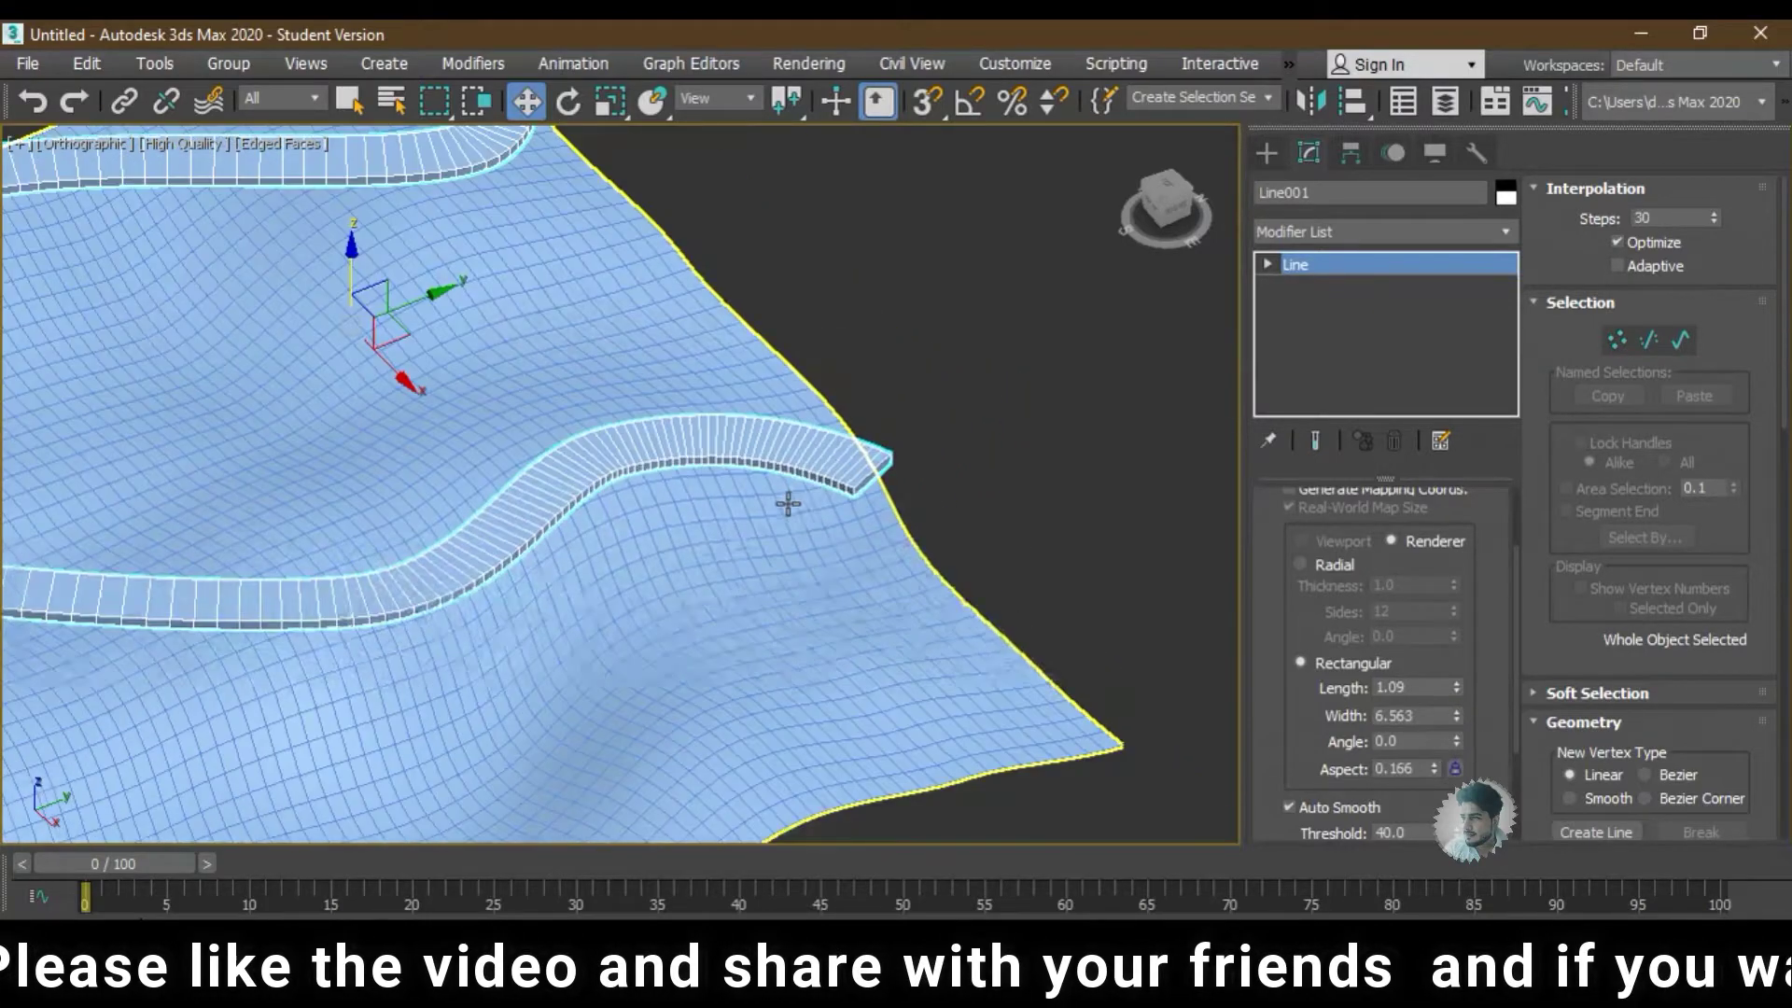
pyautogui.moveTo(788, 504)
pyautogui.keyDown('alt'); pyautogui.mouseDown(button='middle')
pyautogui.moveTo(796, 520)
pyautogui.moveTo(948, 492)
pyautogui.mouseUp(button='middle'); pyautogui.keyUp('alt')
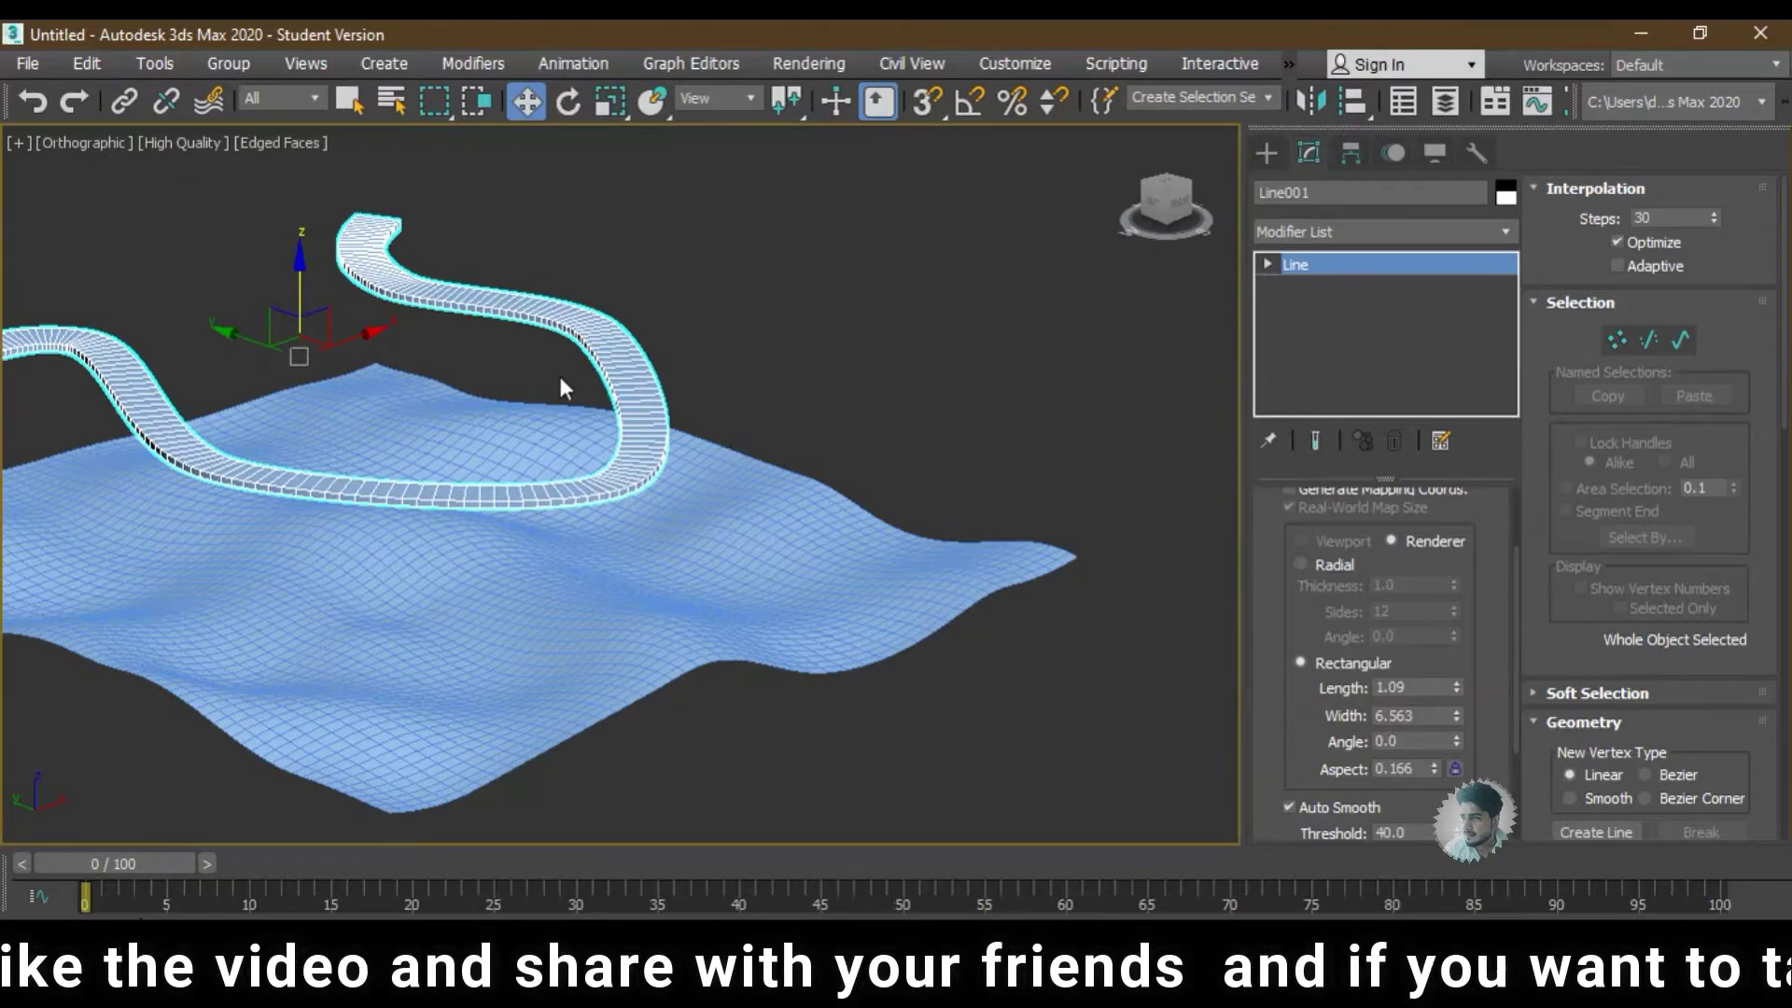
pyautogui.moveTo(559, 382)
pyautogui.keyDown('alt'); pyautogui.mouseDown(button='middle')
pyautogui.moveTo(700, 380)
pyautogui.moveTo(724, 432)
pyautogui.moveTo(560, 351)
pyautogui.moveTo(478, 386)
pyautogui.mouseUp(button='middle'); pyautogui.keyUp('alt')
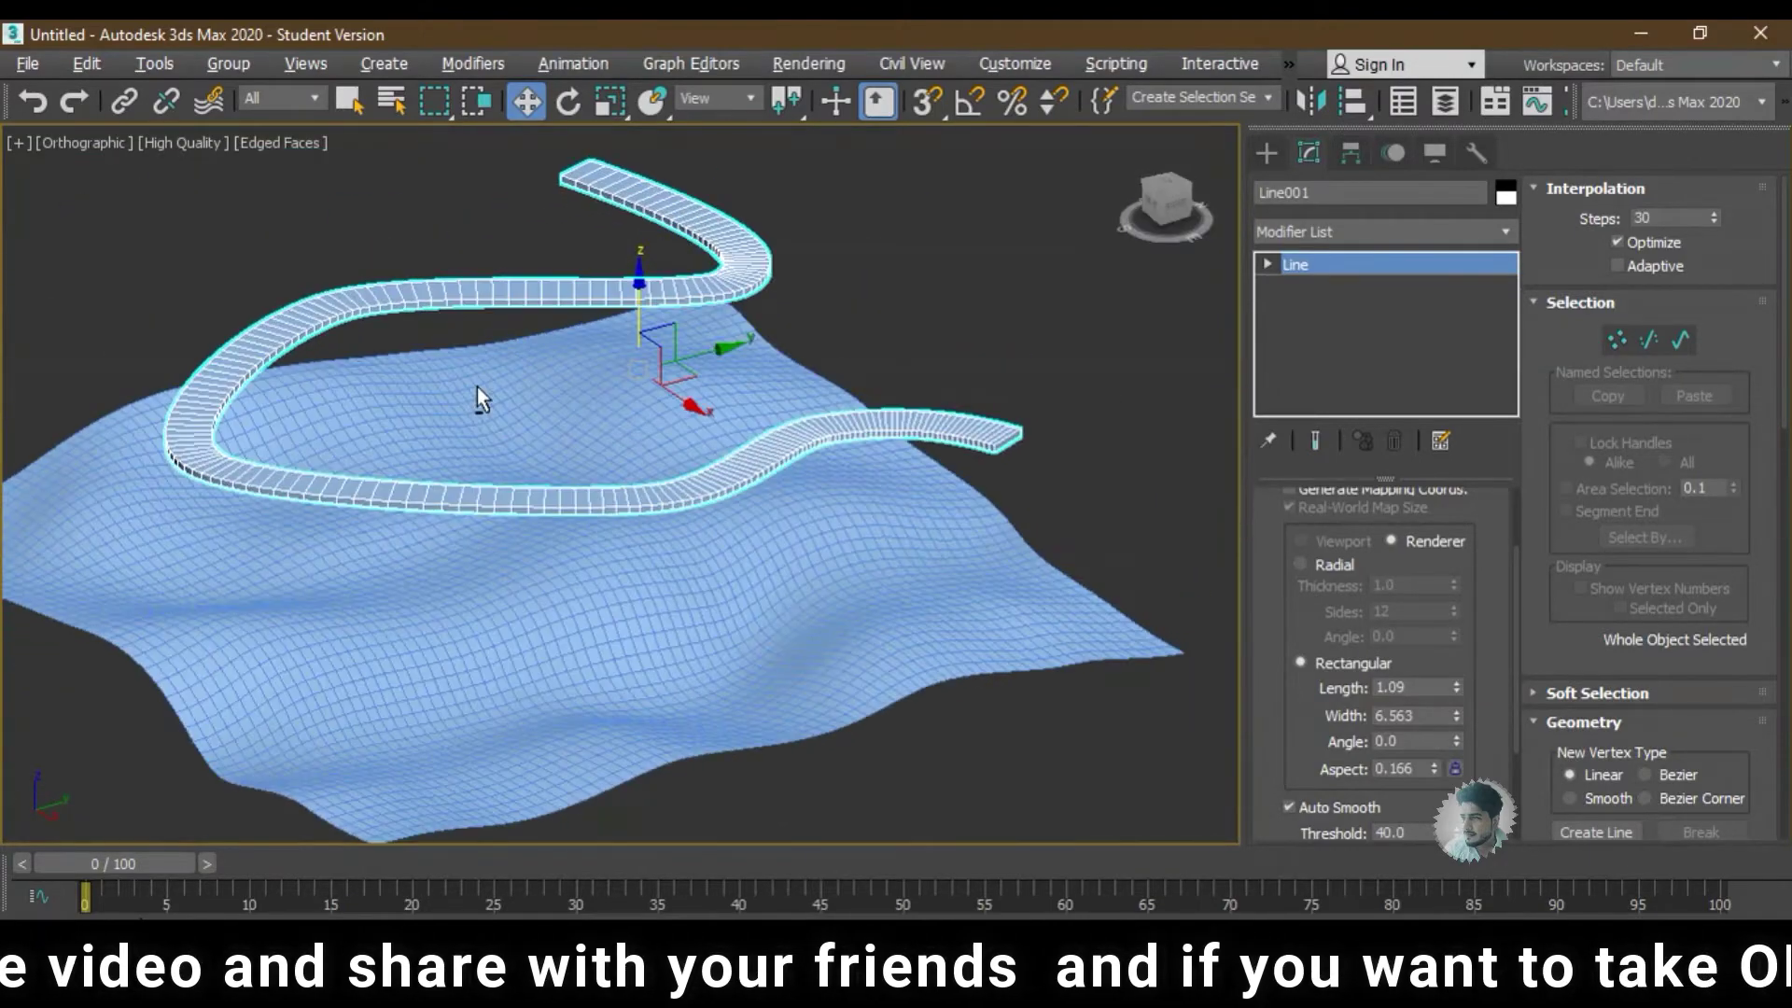
pyautogui.scroll(3, 1336, 501)
# - Turn off the spline's own viewport rendering and add a Sweep modifier
pyautogui.click(1326, 522)
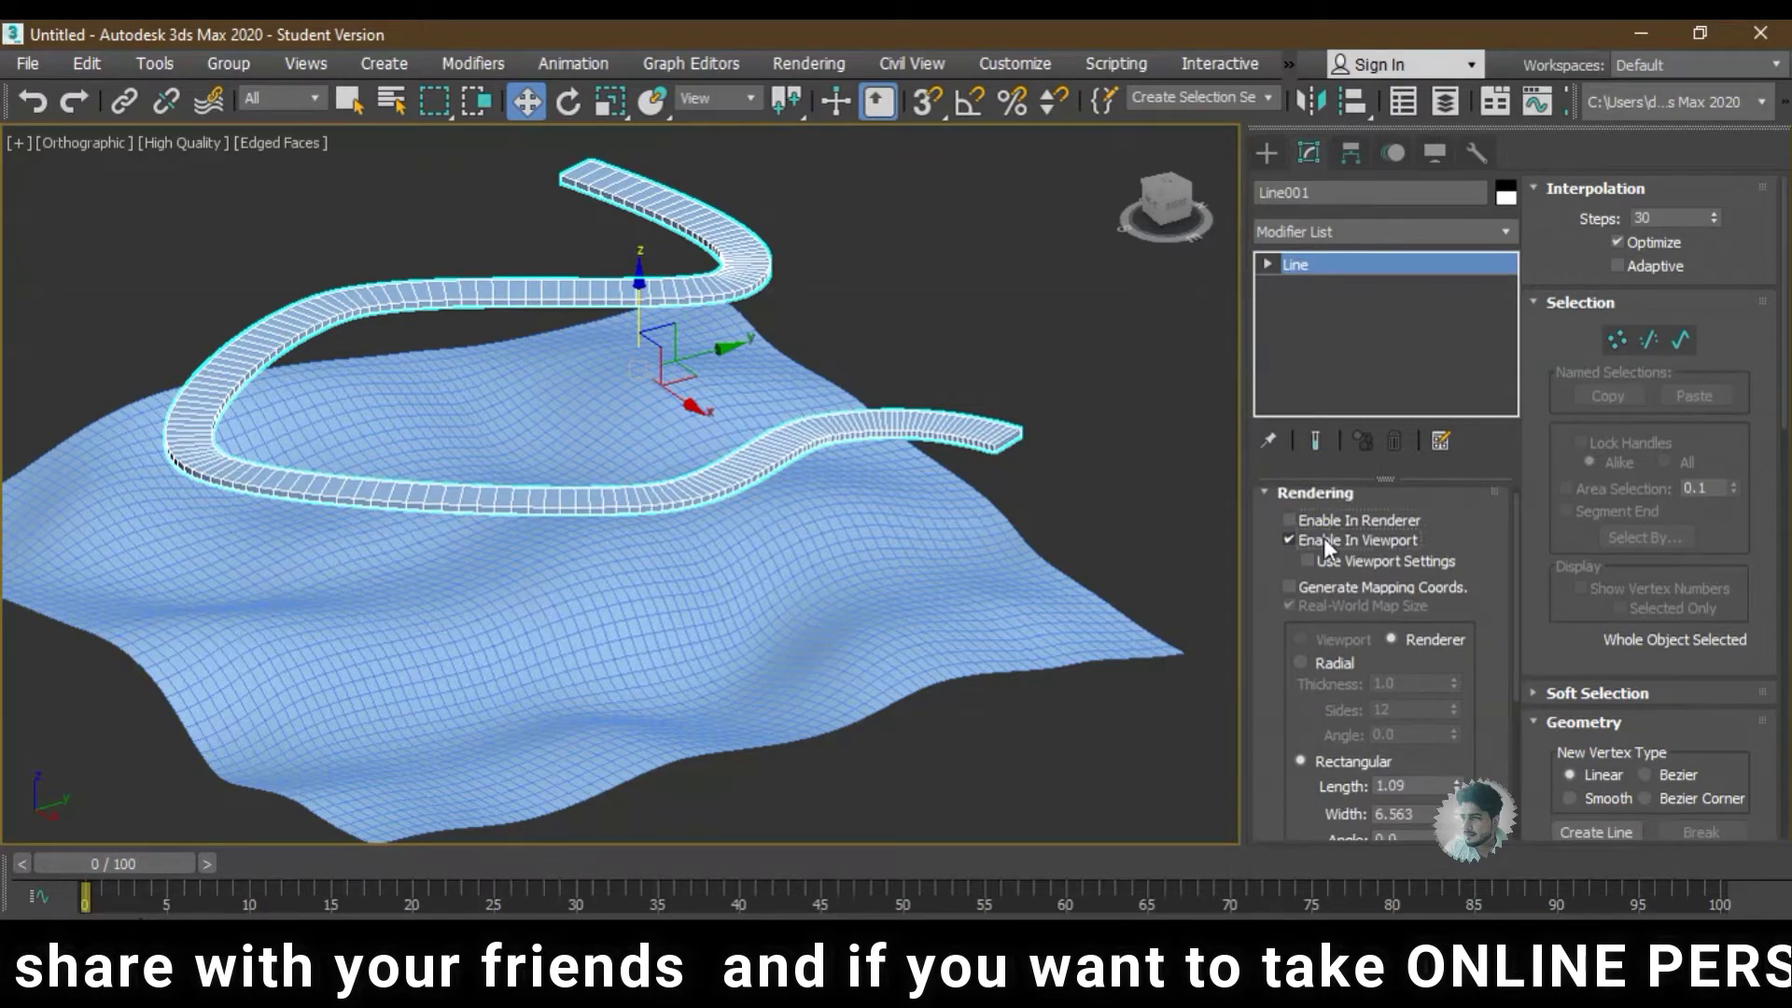
pyautogui.keyDown('alt'); pyautogui.moveTo(853, 497); pyautogui.dragTo(1214, 401, button='middle'); pyautogui.keyUp('alt')
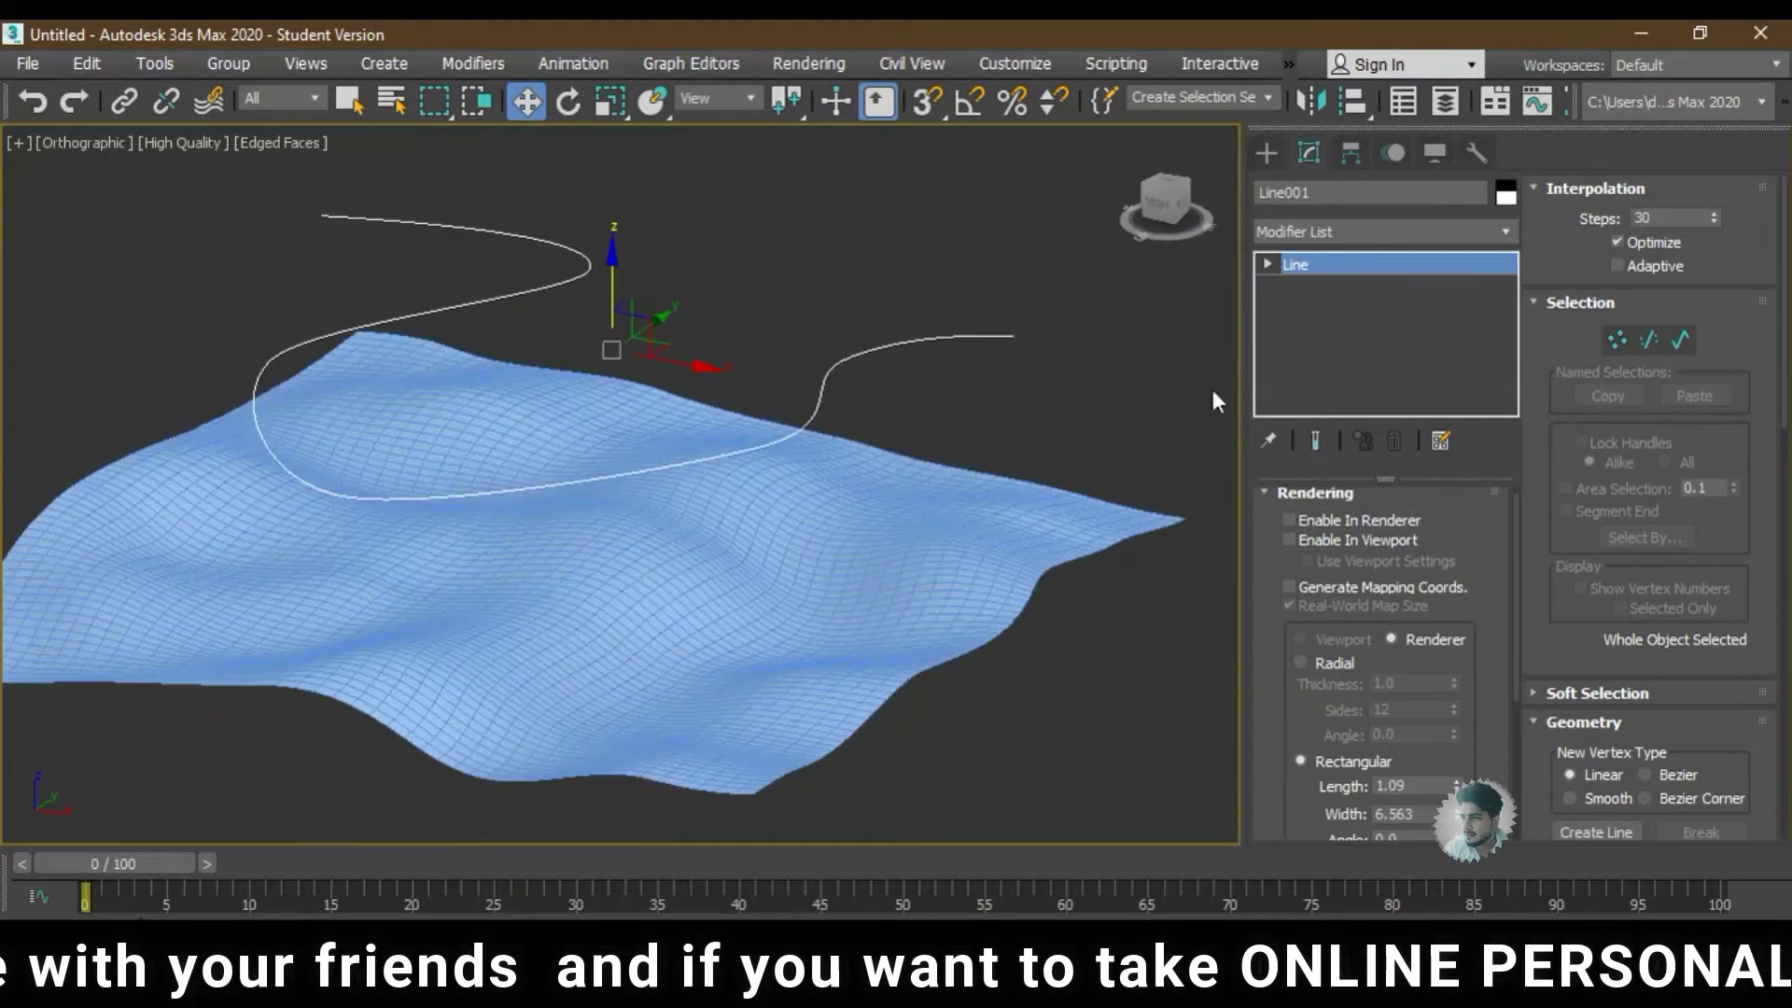
pyautogui.click(1310, 237)
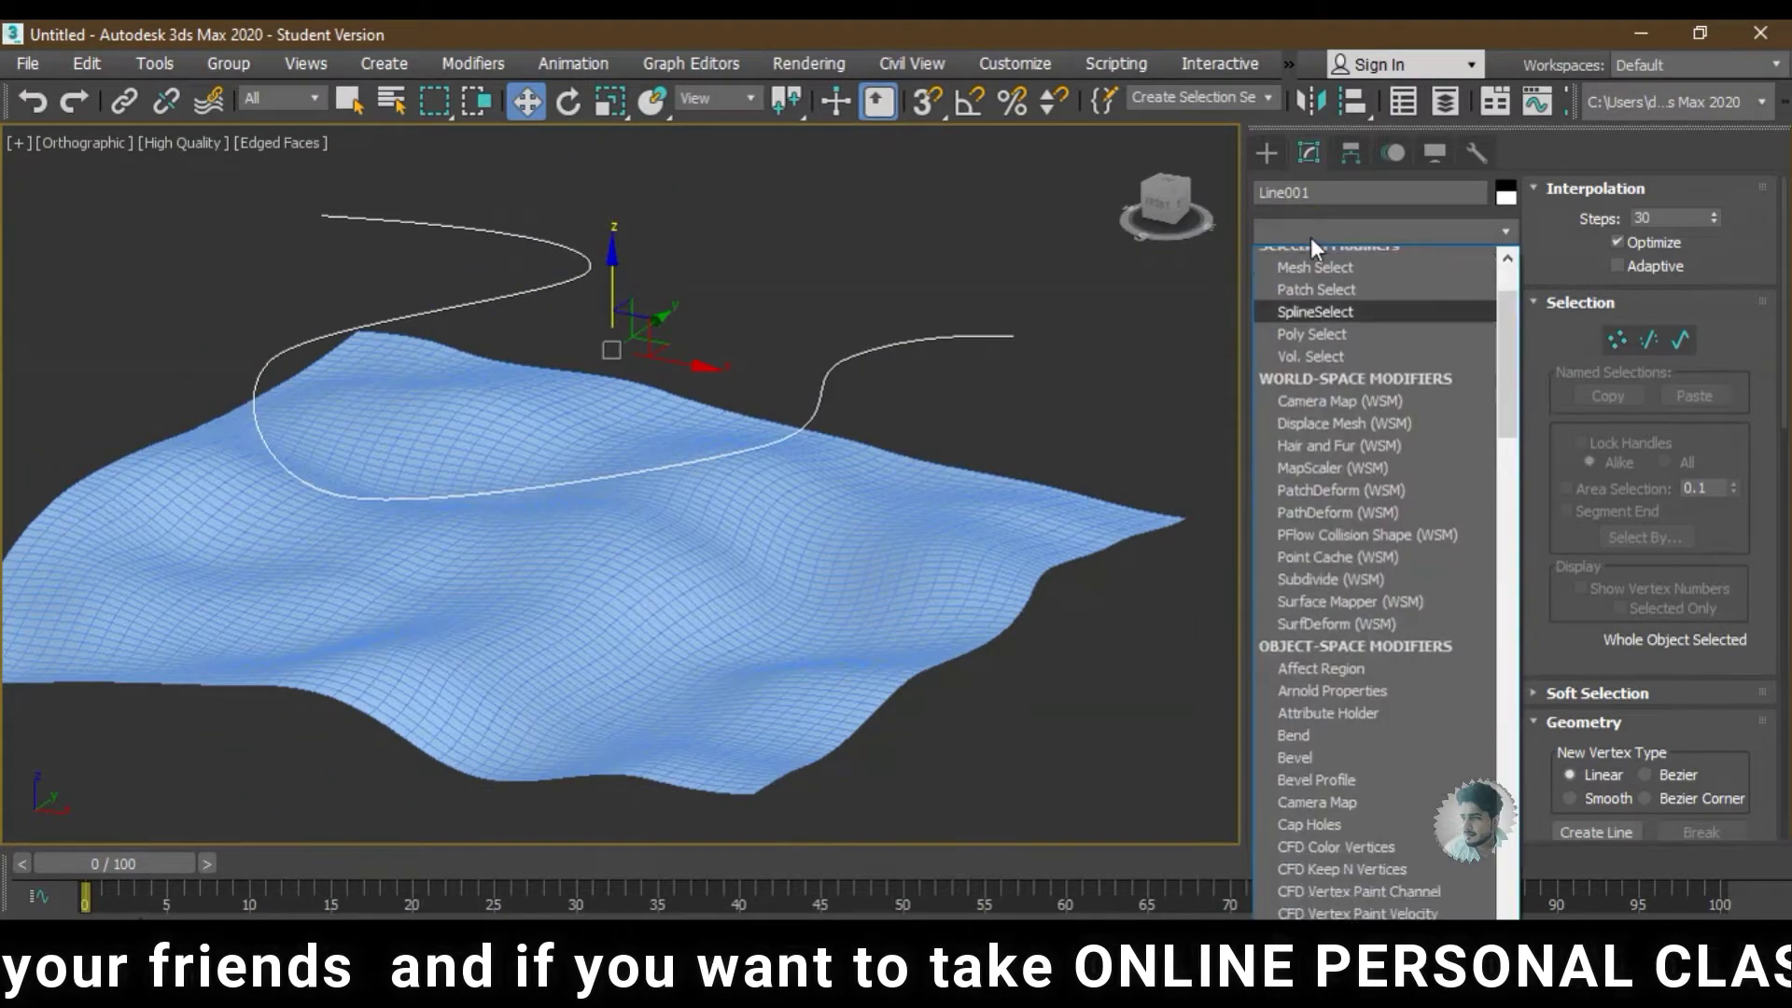
pyautogui.scroll(-5, 1310, 237)
pyautogui.scroll(-10, 1334, 368)
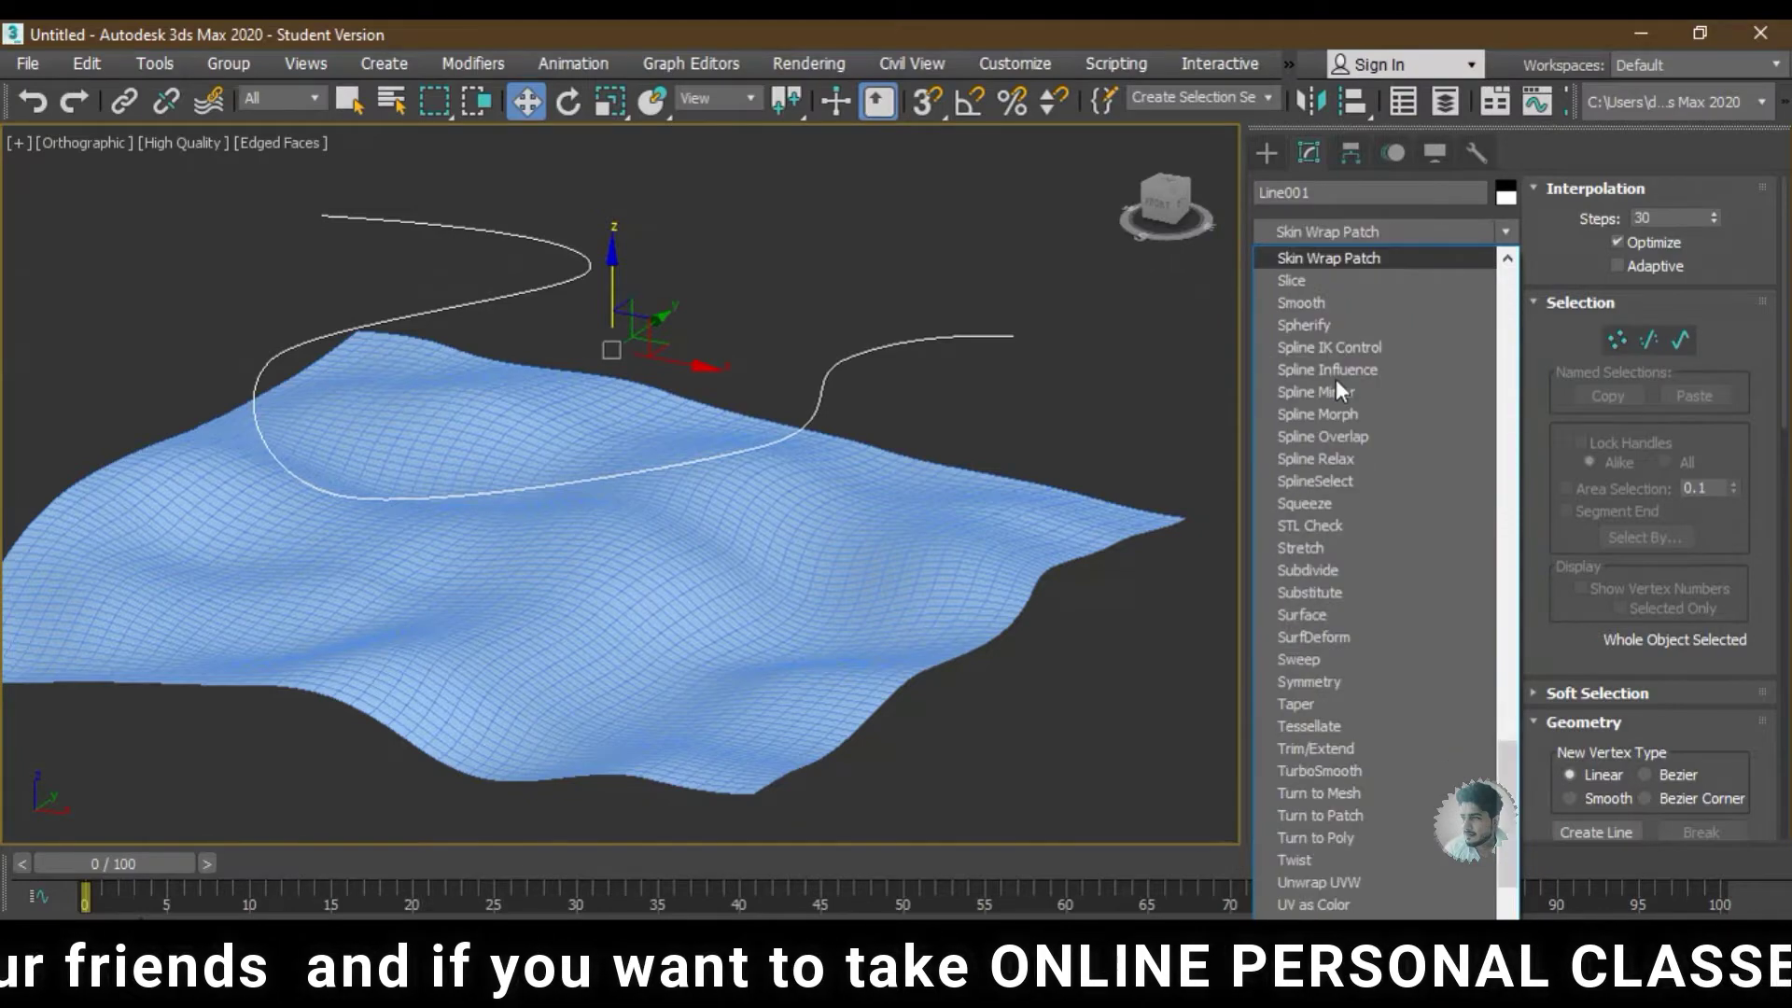
pyautogui.click(1312, 658)
# - Keep the Bar sweep section and set Length 1.5 and Width 7.62
pyautogui.keyDown('alt'); pyautogui.moveTo(880, 497); pyautogui.dragTo(840, 489, button='middle'); pyautogui.keyUp('alt')
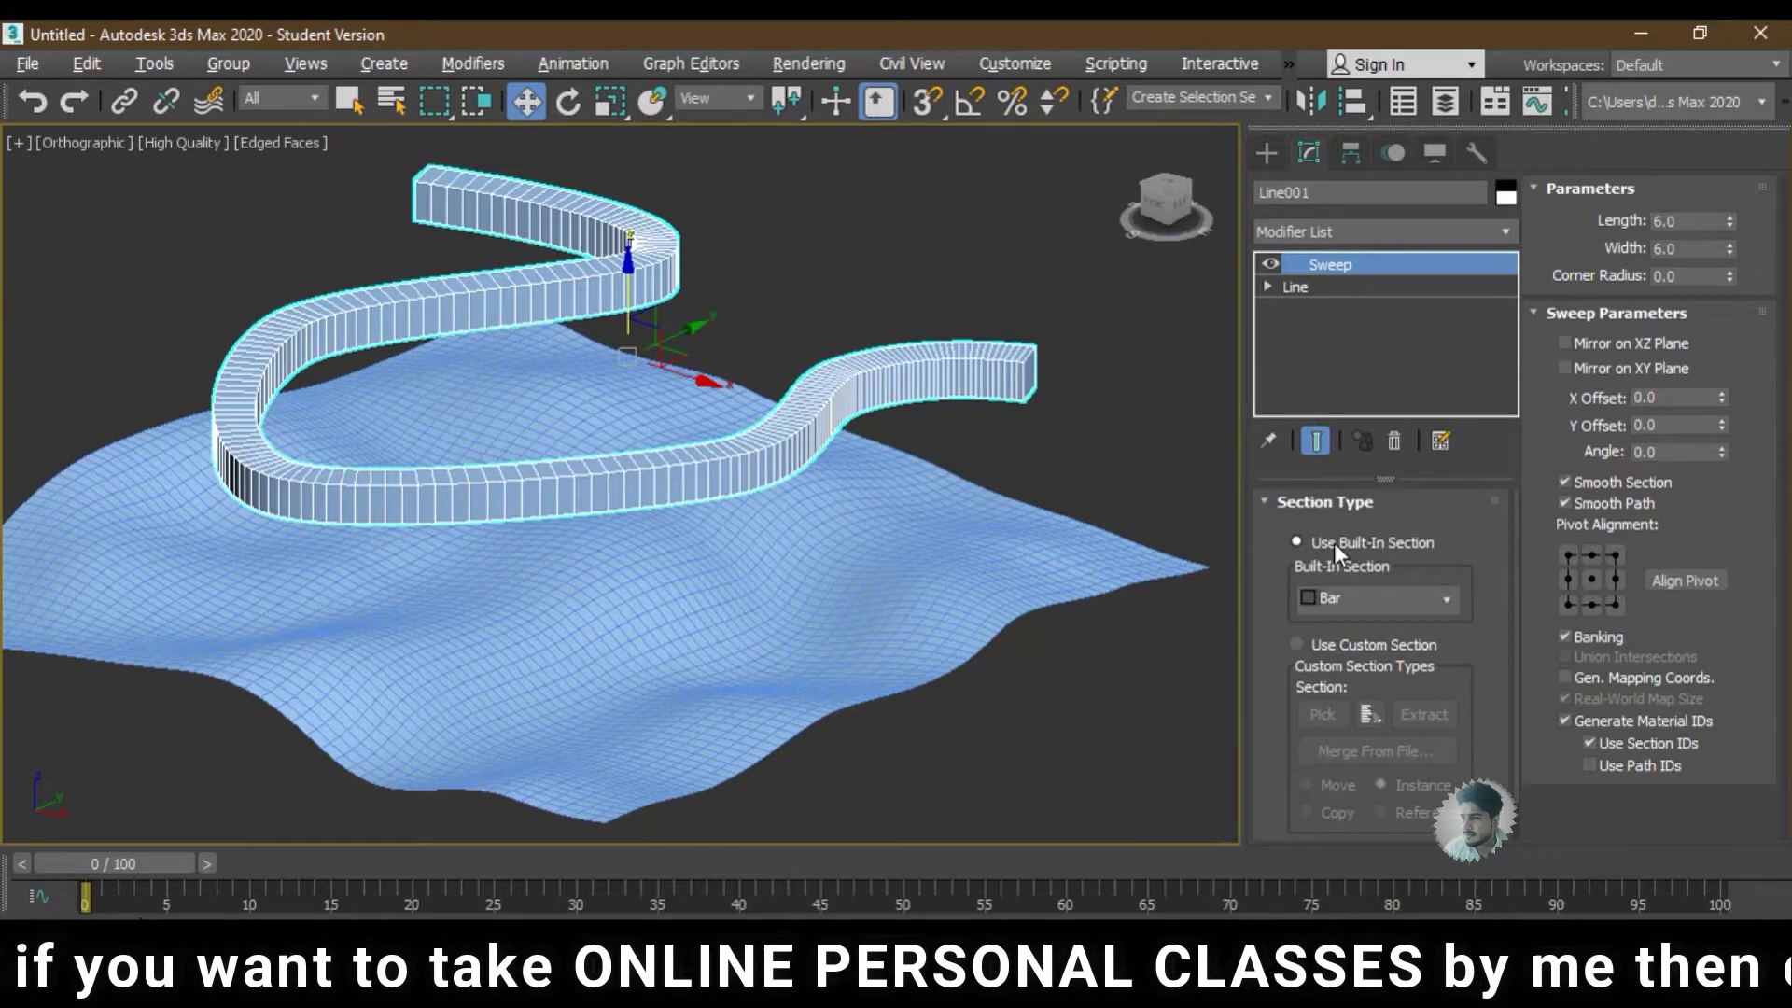
pyautogui.click(1358, 600)
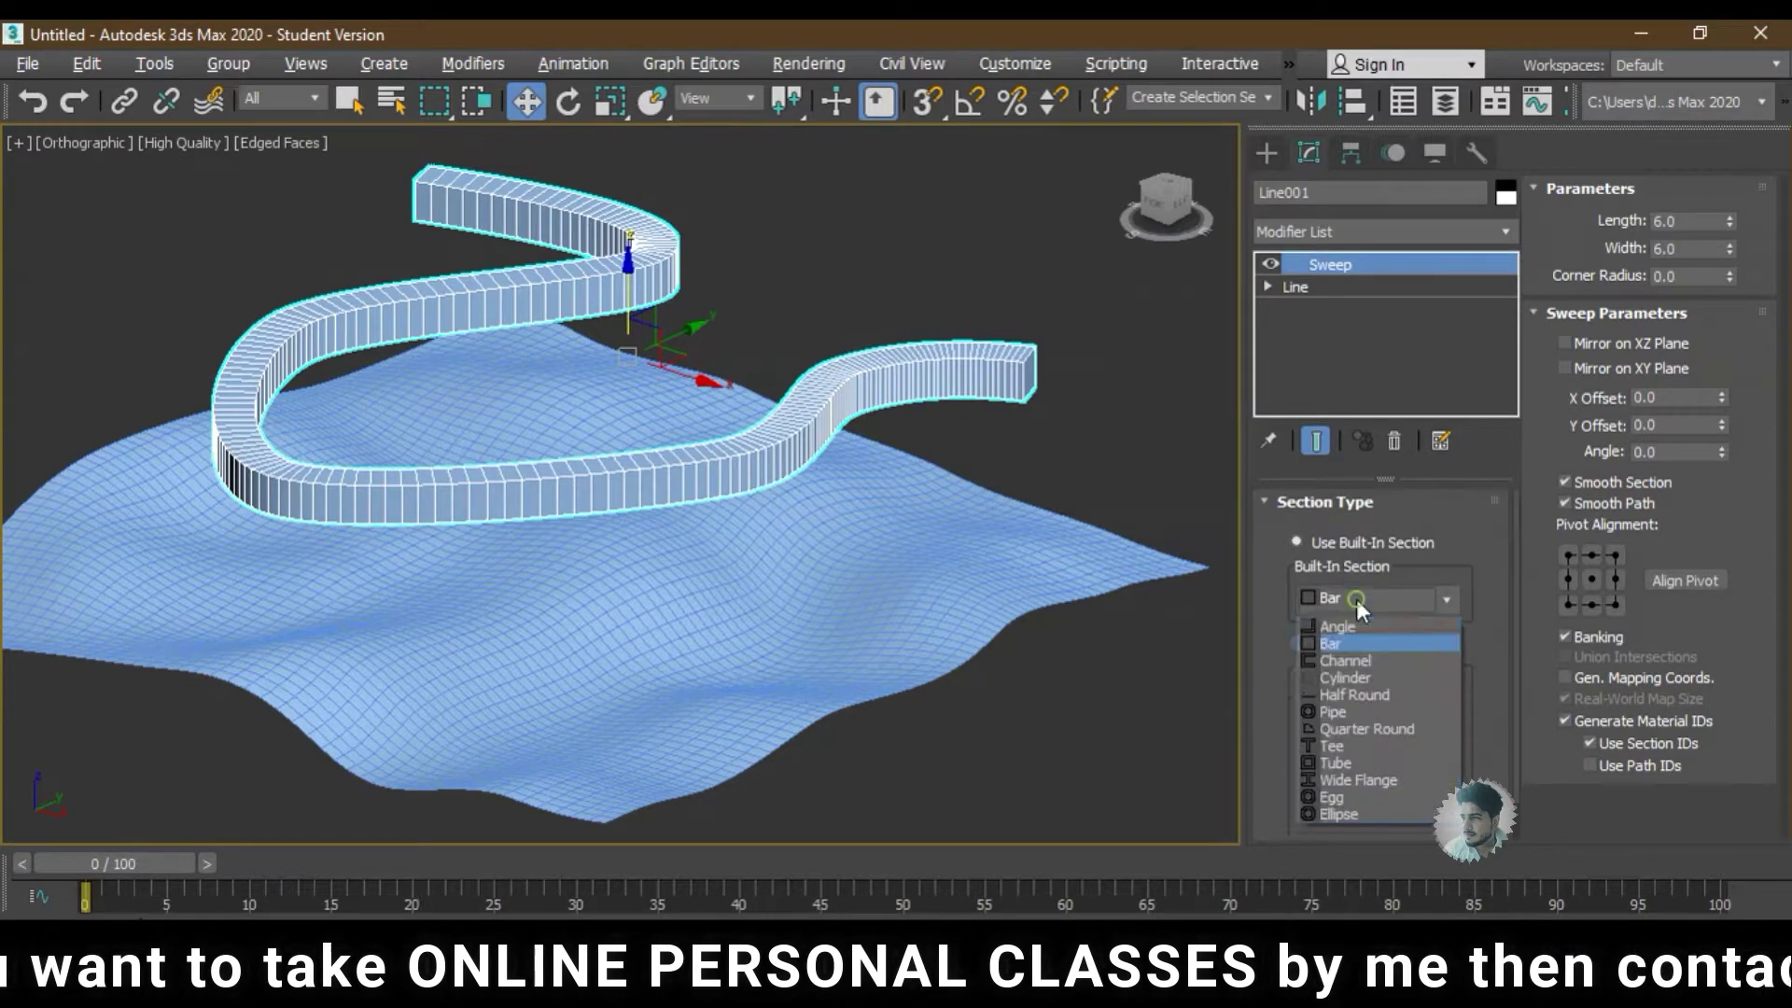
pyautogui.click(1335, 642)
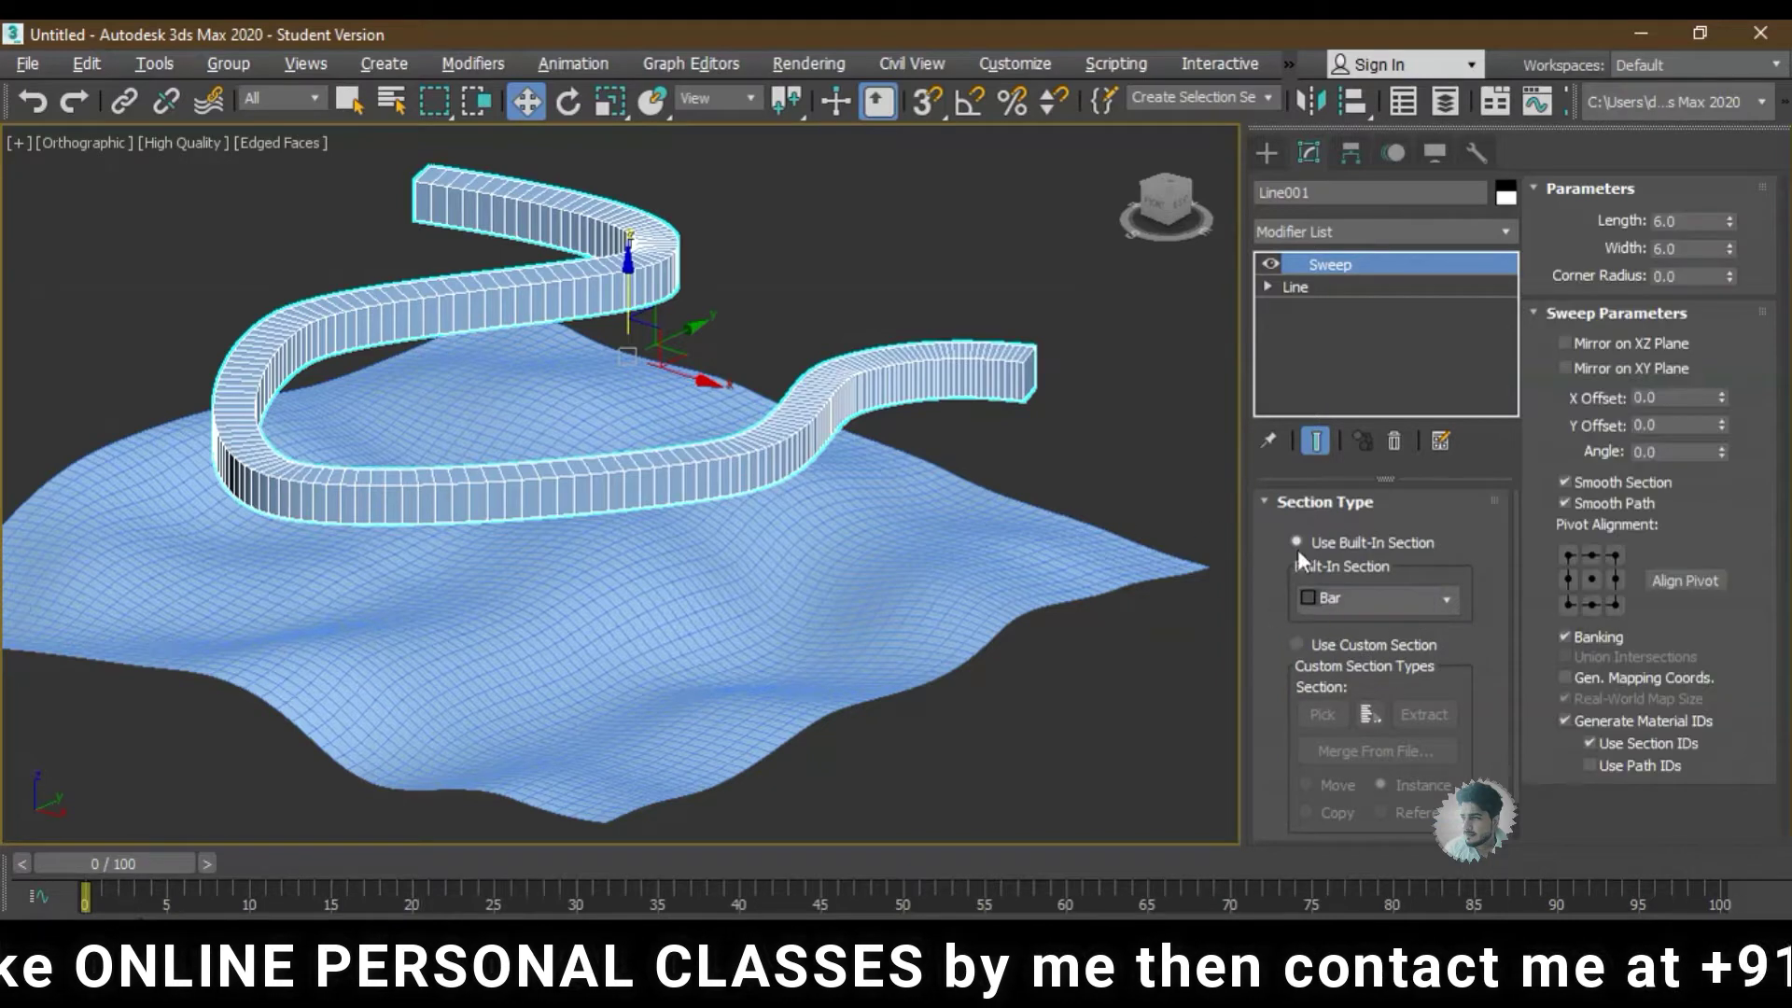
pyautogui.moveTo(1729, 224); pyautogui.dragTo(1741, 322)
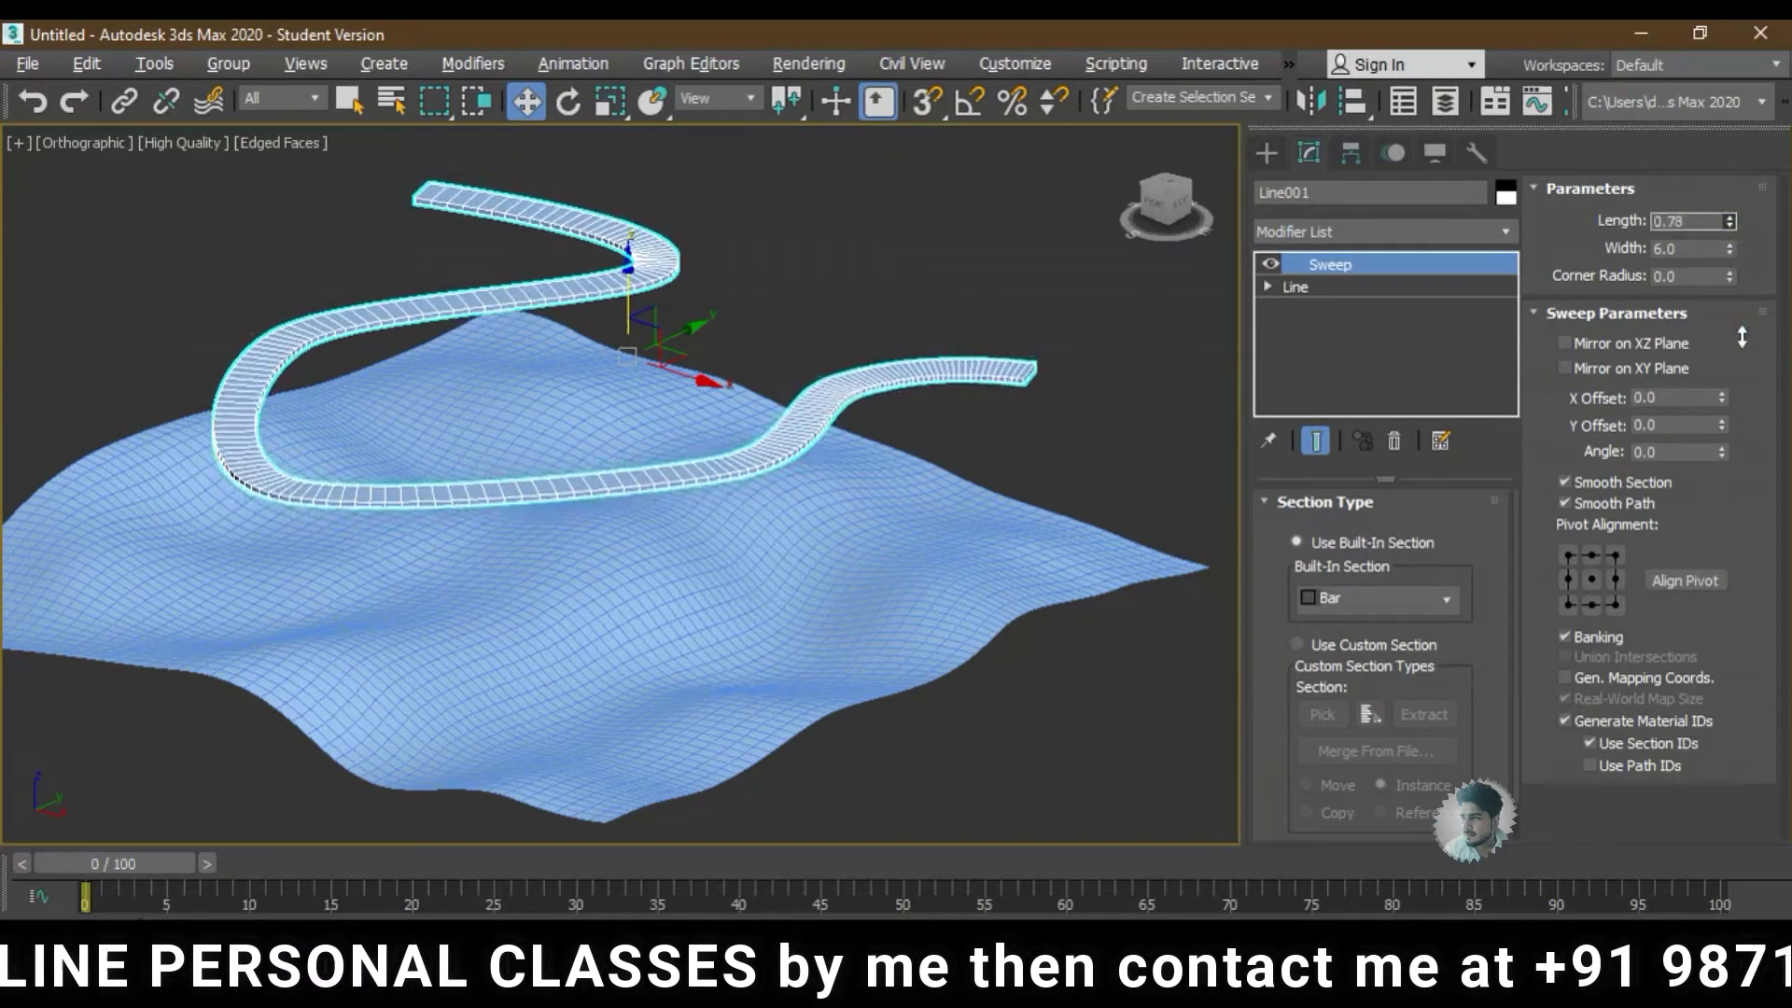
pyautogui.moveTo(1729, 249); pyautogui.dragTo(1732, 186)
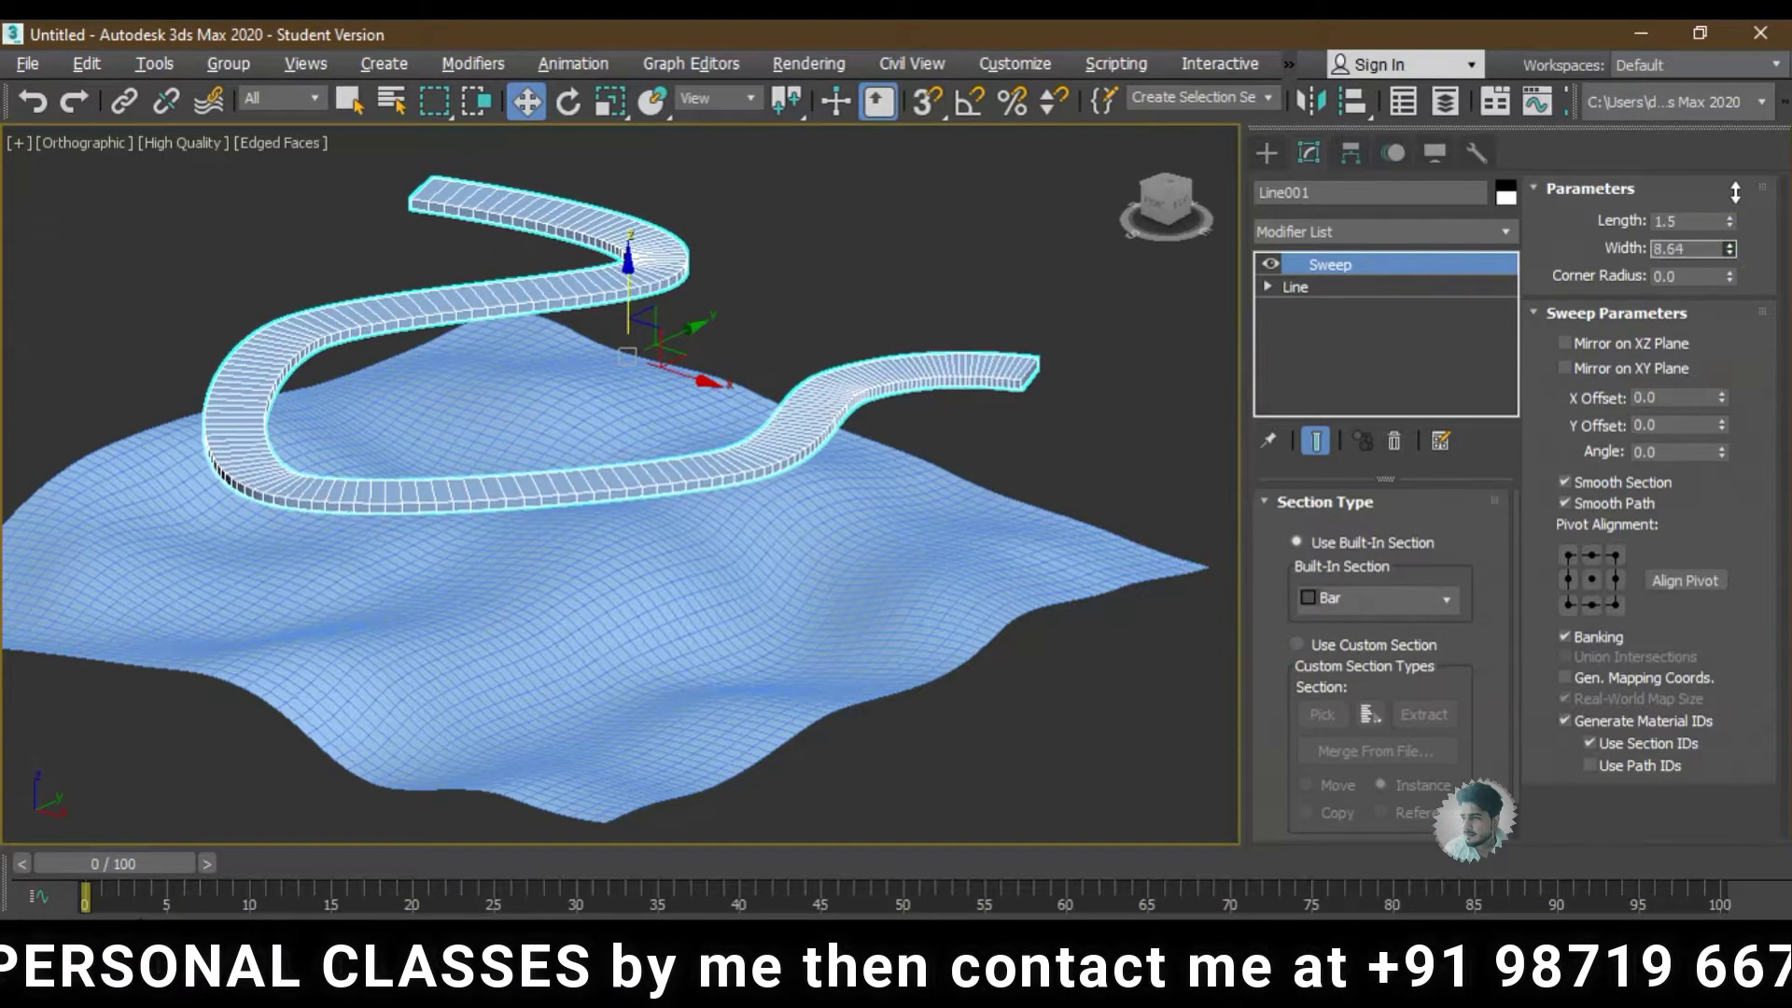
pyautogui.moveTo(855, 438)
pyautogui.keyDown('alt'); pyautogui.mouseDown(button='middle')
pyautogui.moveTo(1020, 388)
pyautogui.moveTo(901, 428)
pyautogui.moveTo(712, 408)
pyautogui.moveTo(910, 411)
pyautogui.moveTo(928, 437)
pyautogui.moveTo(897, 437)
pyautogui.moveTo(904, 424)
pyautogui.moveTo(879, 450)
pyautogui.mouseUp(button='middle'); pyautogui.keyUp('alt')
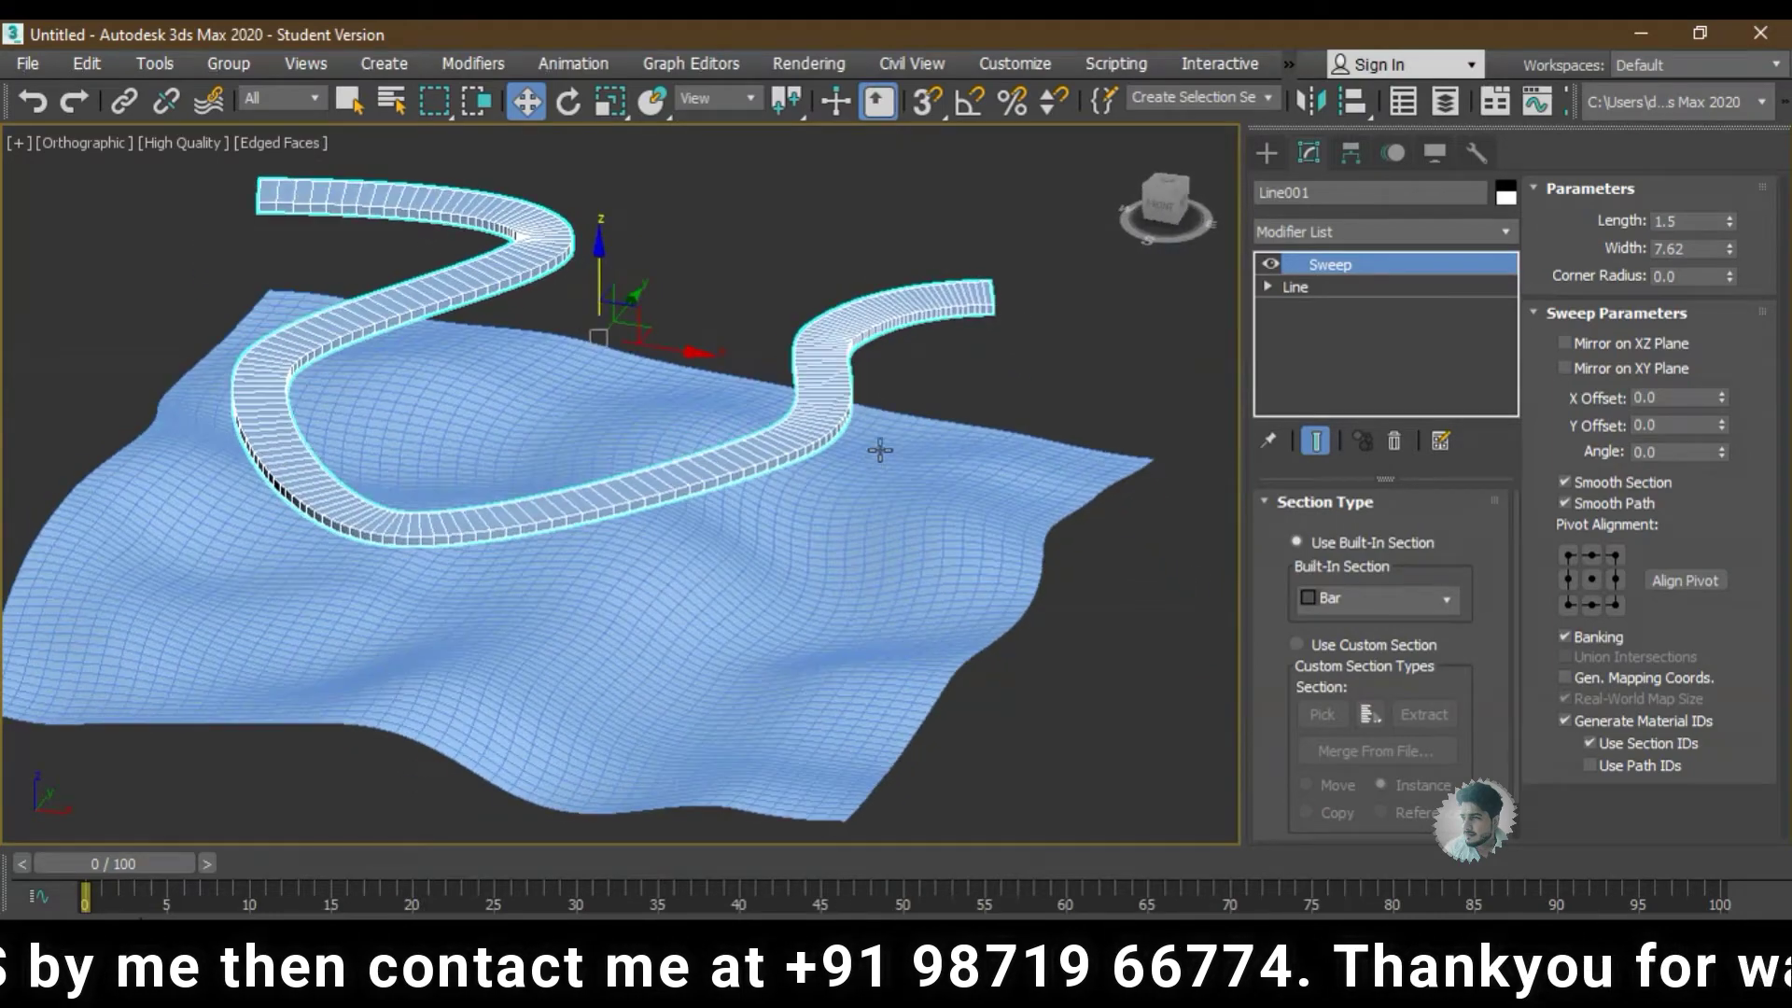
# - Convert the swept road Line001 to an Editable Poly and orbit the view
pyautogui.rightClick(929, 289)
pyautogui.moveTo(980, 554)
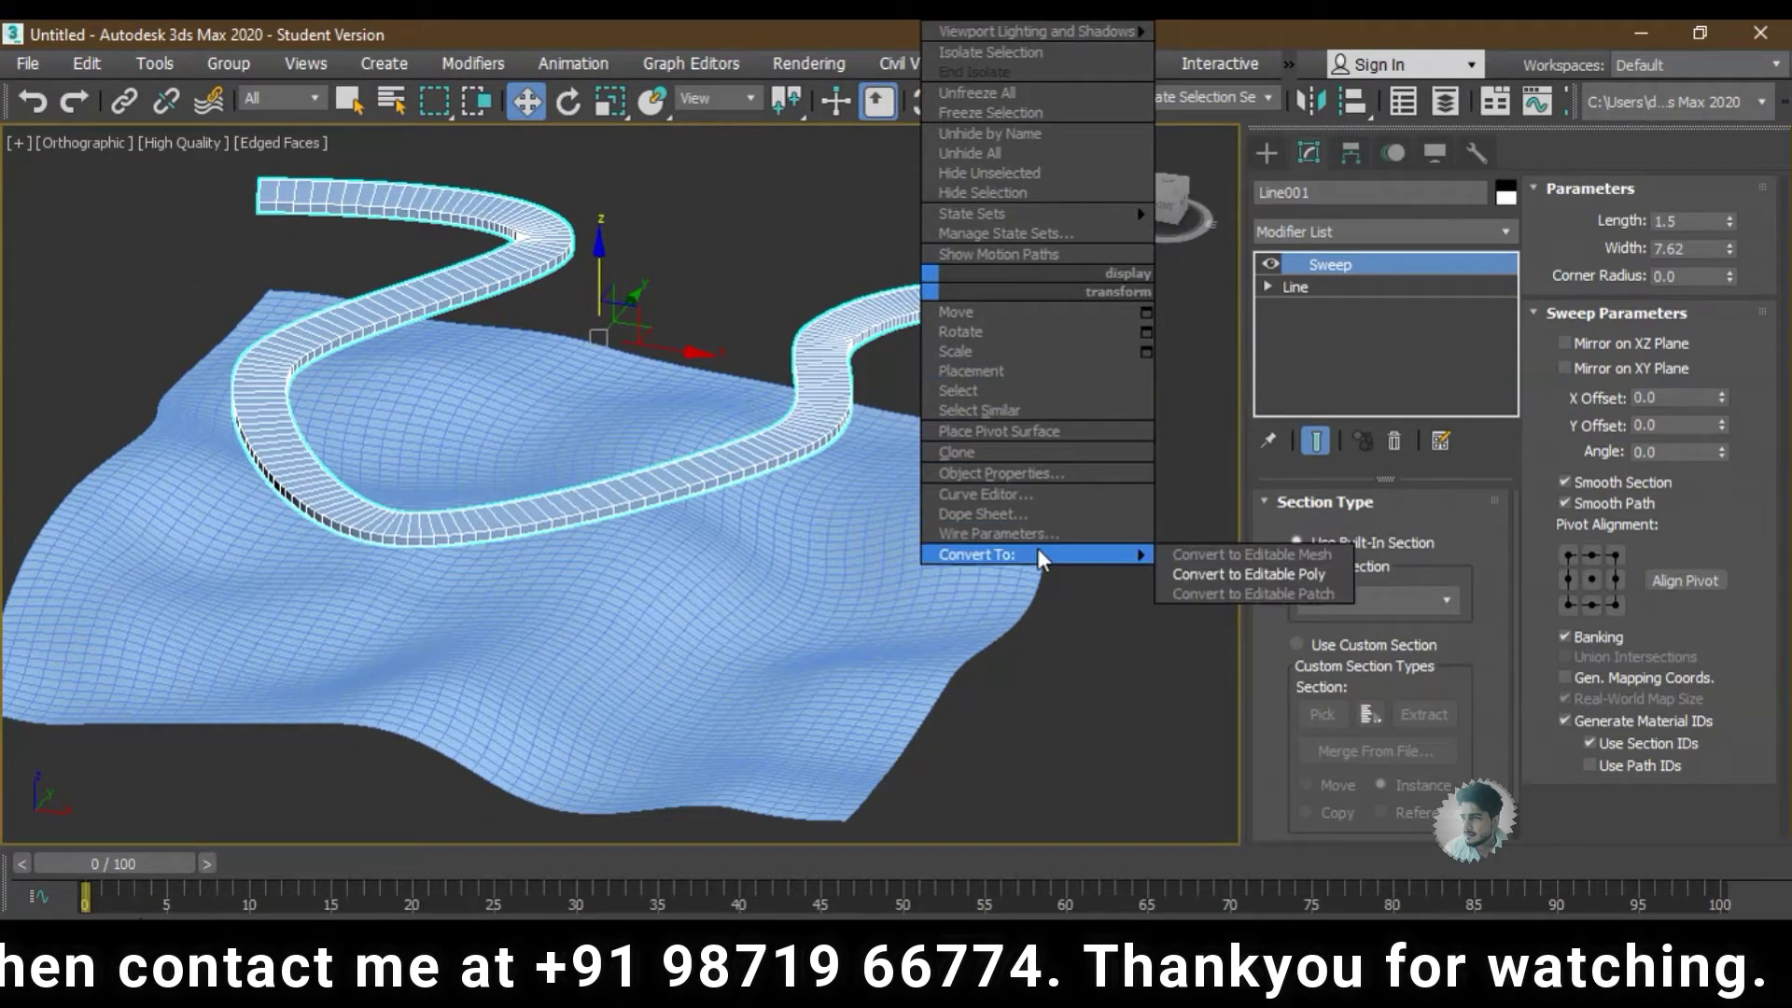
pyautogui.click(1210, 568)
pyautogui.moveTo(948, 412)
pyautogui.keyDown('alt'); pyautogui.mouseDown(button='middle')
pyautogui.moveTo(941, 429)
pyautogui.moveTo(959, 345)
pyautogui.moveTo(916, 349)
pyautogui.moveTo(952, 423)
pyautogui.moveTo(730, 478)
pyautogui.mouseUp(button='middle'); pyautogui.keyUp('alt')
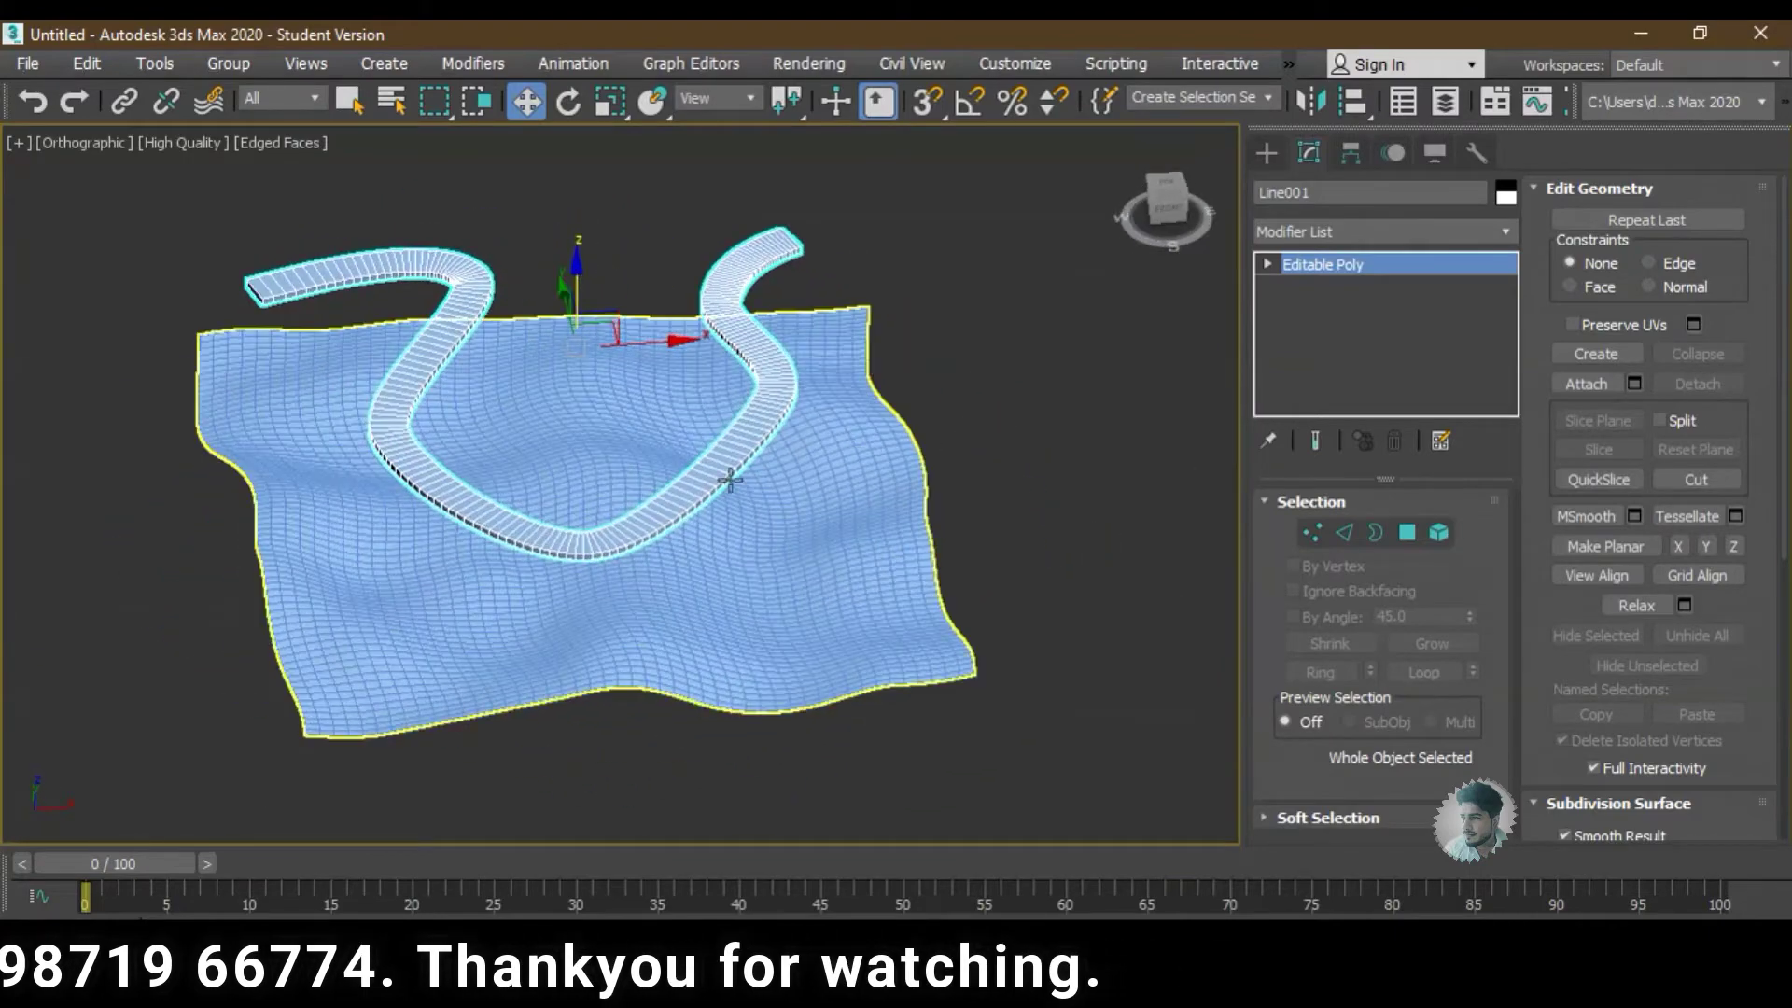
pyautogui.scroll(5, 729, 479)
pyautogui.scroll(-4, 616, 588)
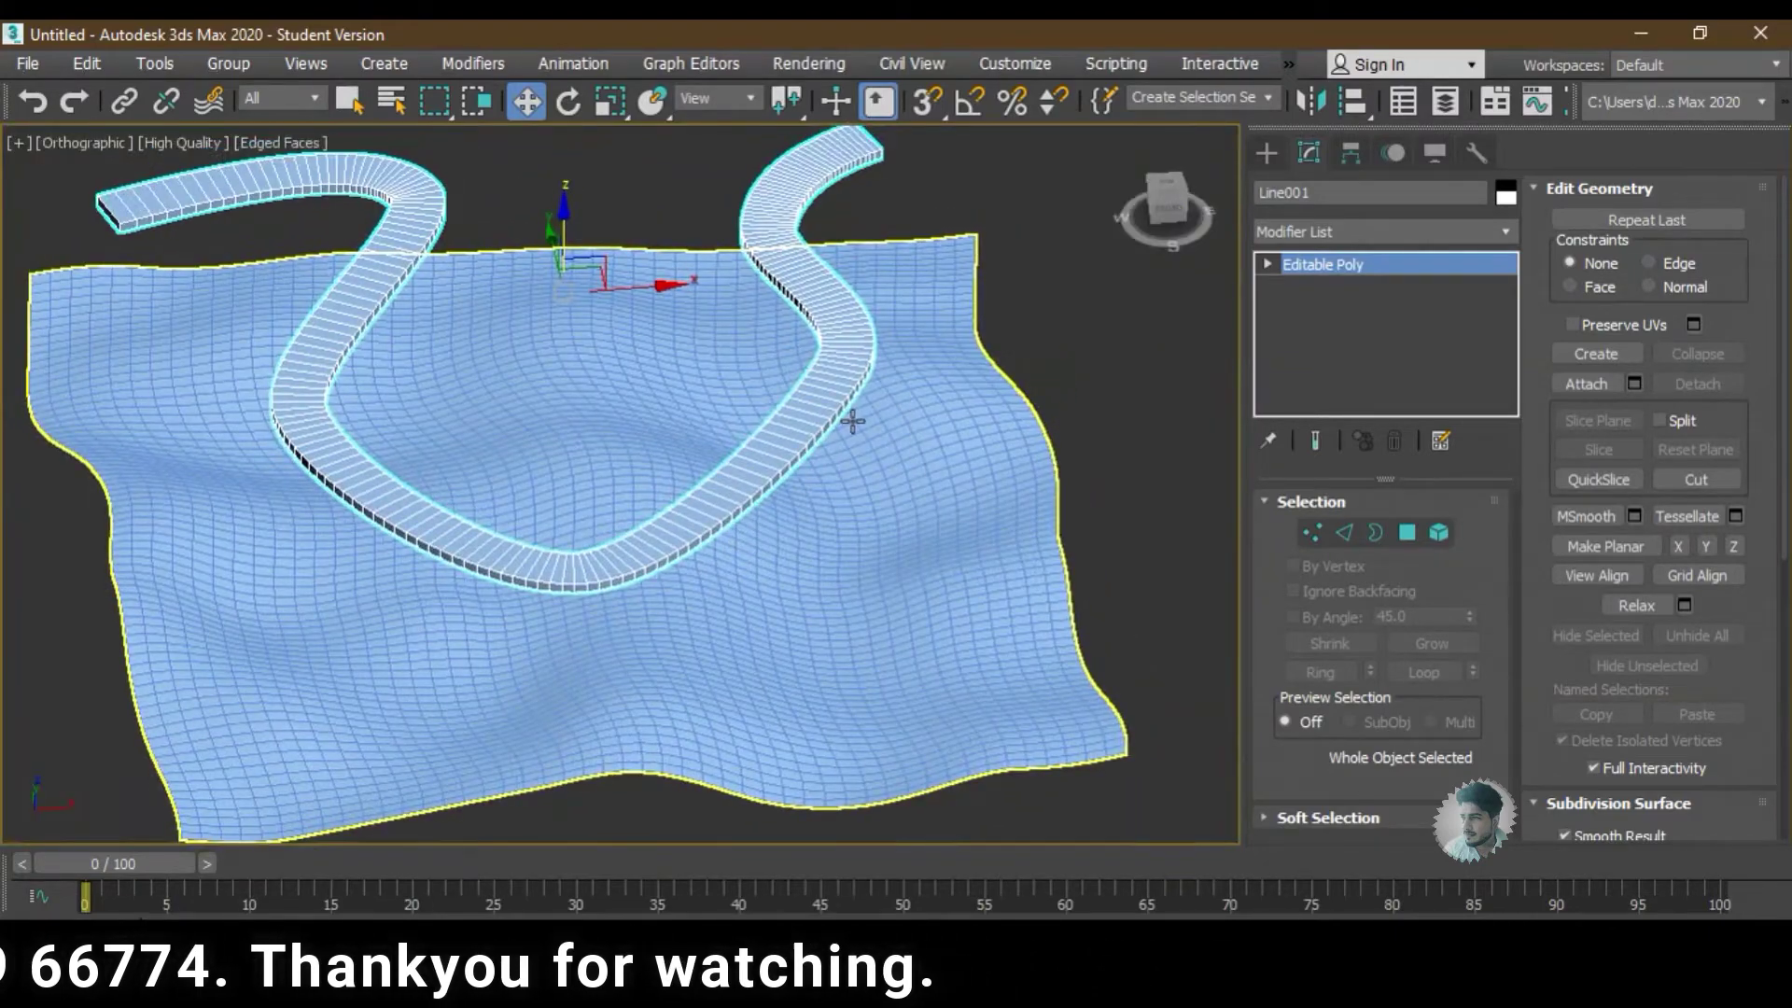
pyautogui.scroll(-2, 852, 422)
pyautogui.moveTo(831, 420)
pyautogui.keyDown('alt'); pyautogui.mouseDown(button='middle')
pyautogui.moveTo(728, 440)
pyautogui.moveTo(828, 452)
pyautogui.moveTo(846, 417)
pyautogui.moveTo(792, 448)
pyautogui.moveTo(836, 439)
pyautogui.moveTo(801, 473)
pyautogui.mouseUp(button='middle'); pyautogui.keyUp('alt')
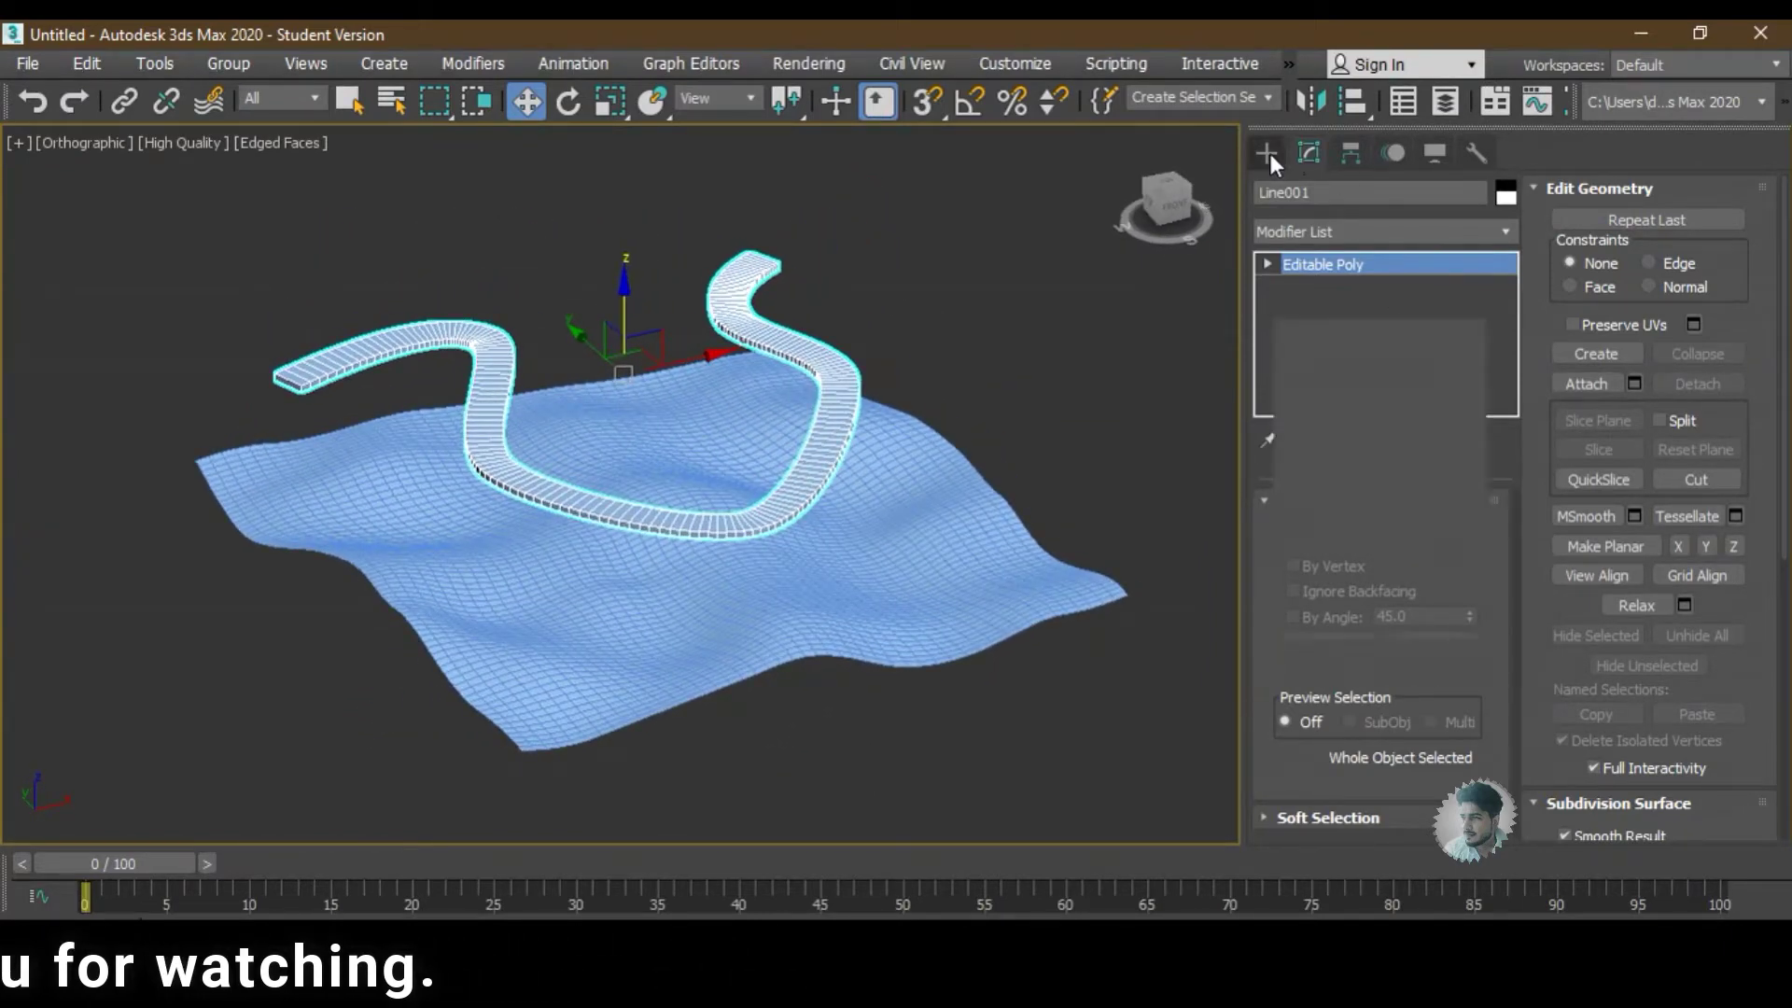
# - From Compound Objects, start a Conform compound with the road (Line001) as the wrapper
pyautogui.click(1267, 153)
pyautogui.click(1264, 190)
pyautogui.click(1280, 224)
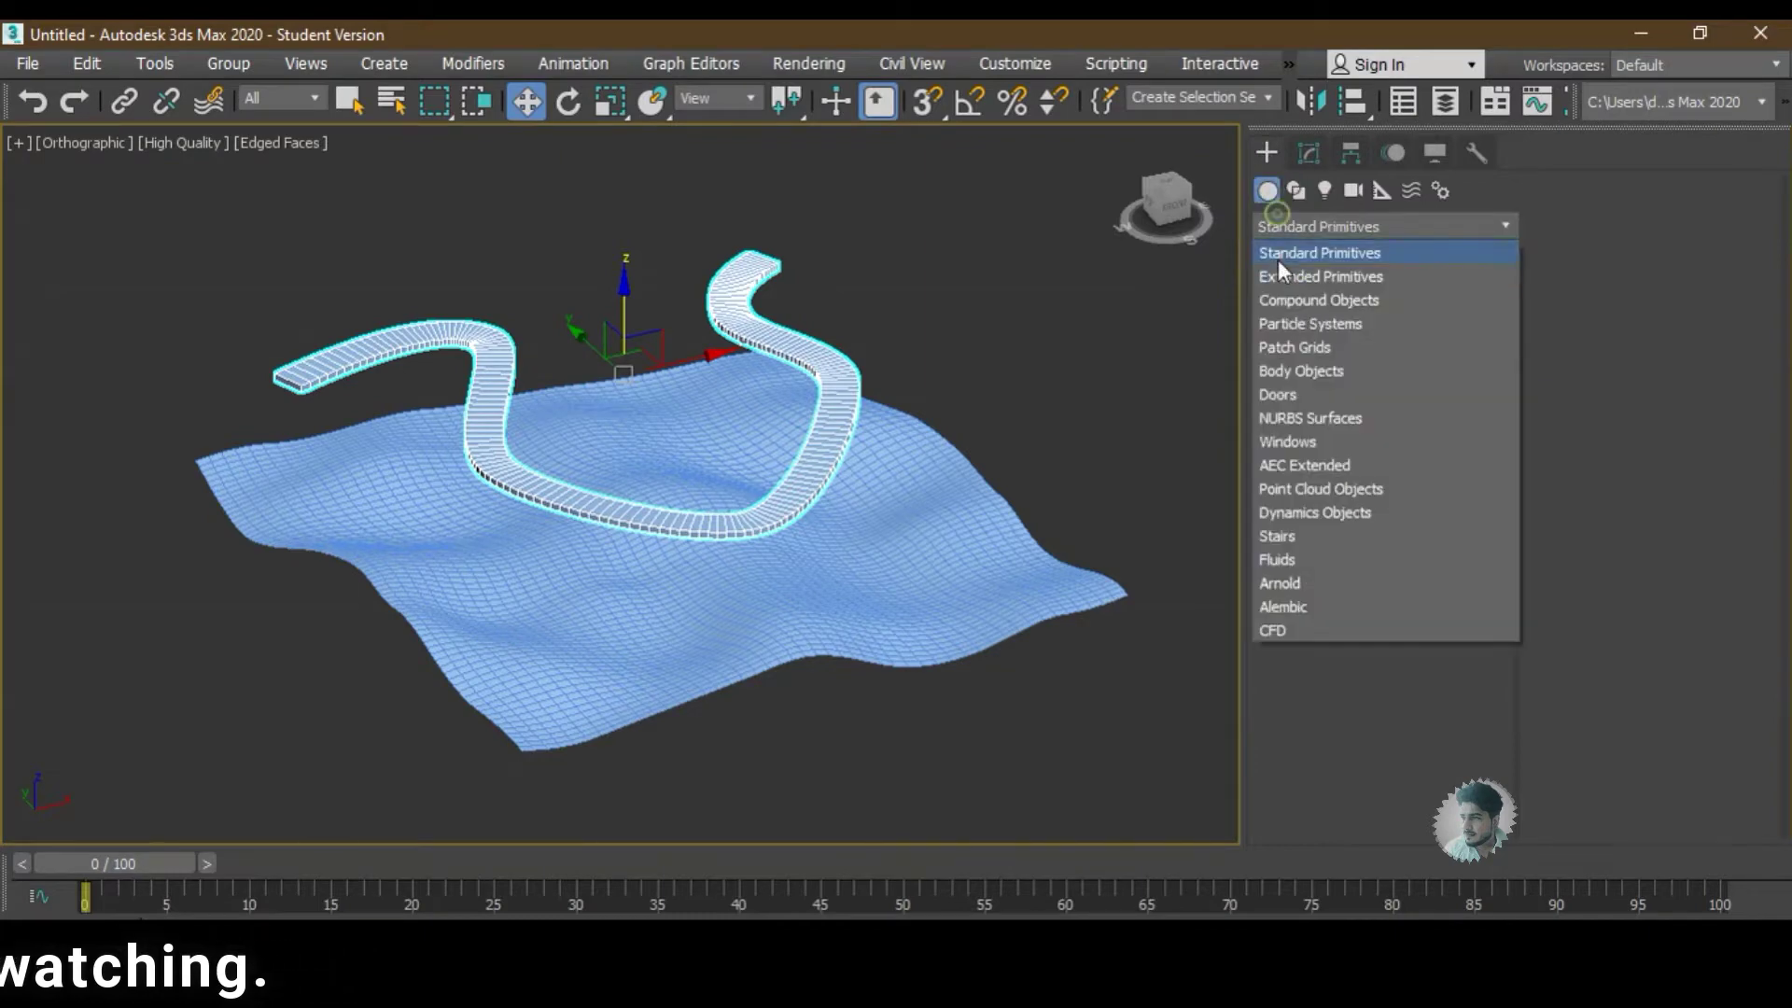
pyautogui.click(1273, 295)
pyautogui.keyDown('alt'); pyautogui.moveTo(837, 450); pyautogui.dragTo(842, 455, button='middle'); pyautogui.keyUp('alt')
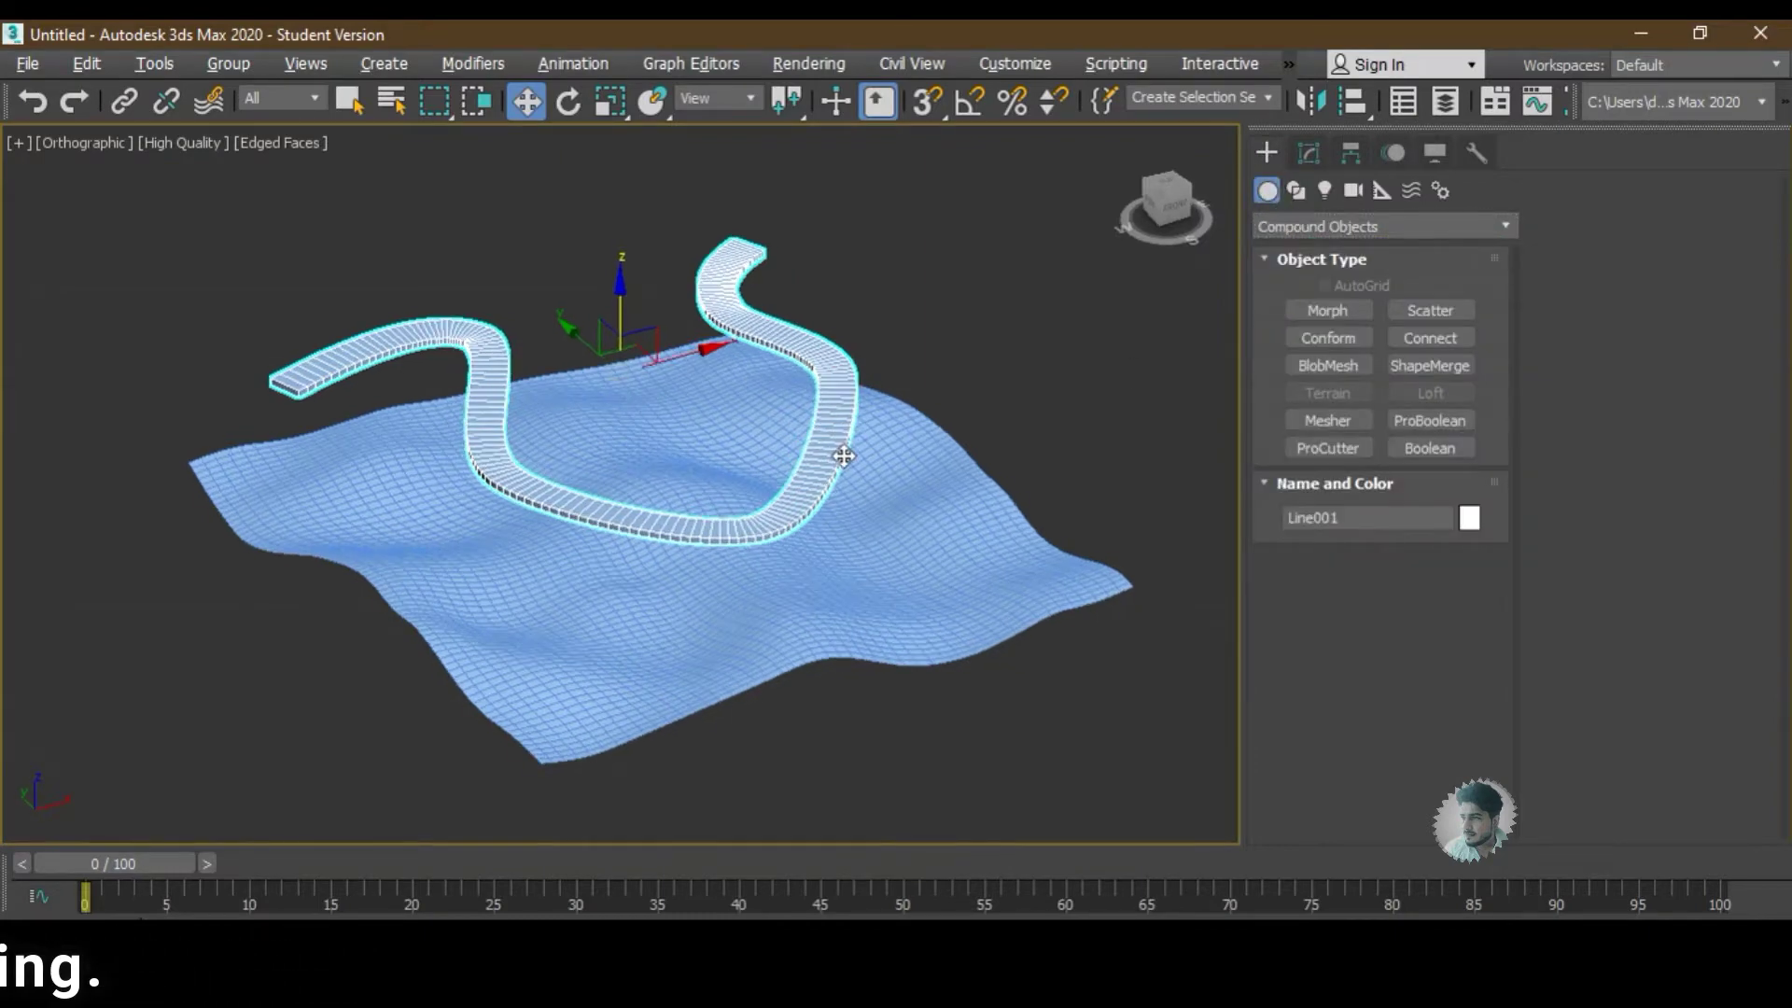
pyautogui.click(1337, 332)
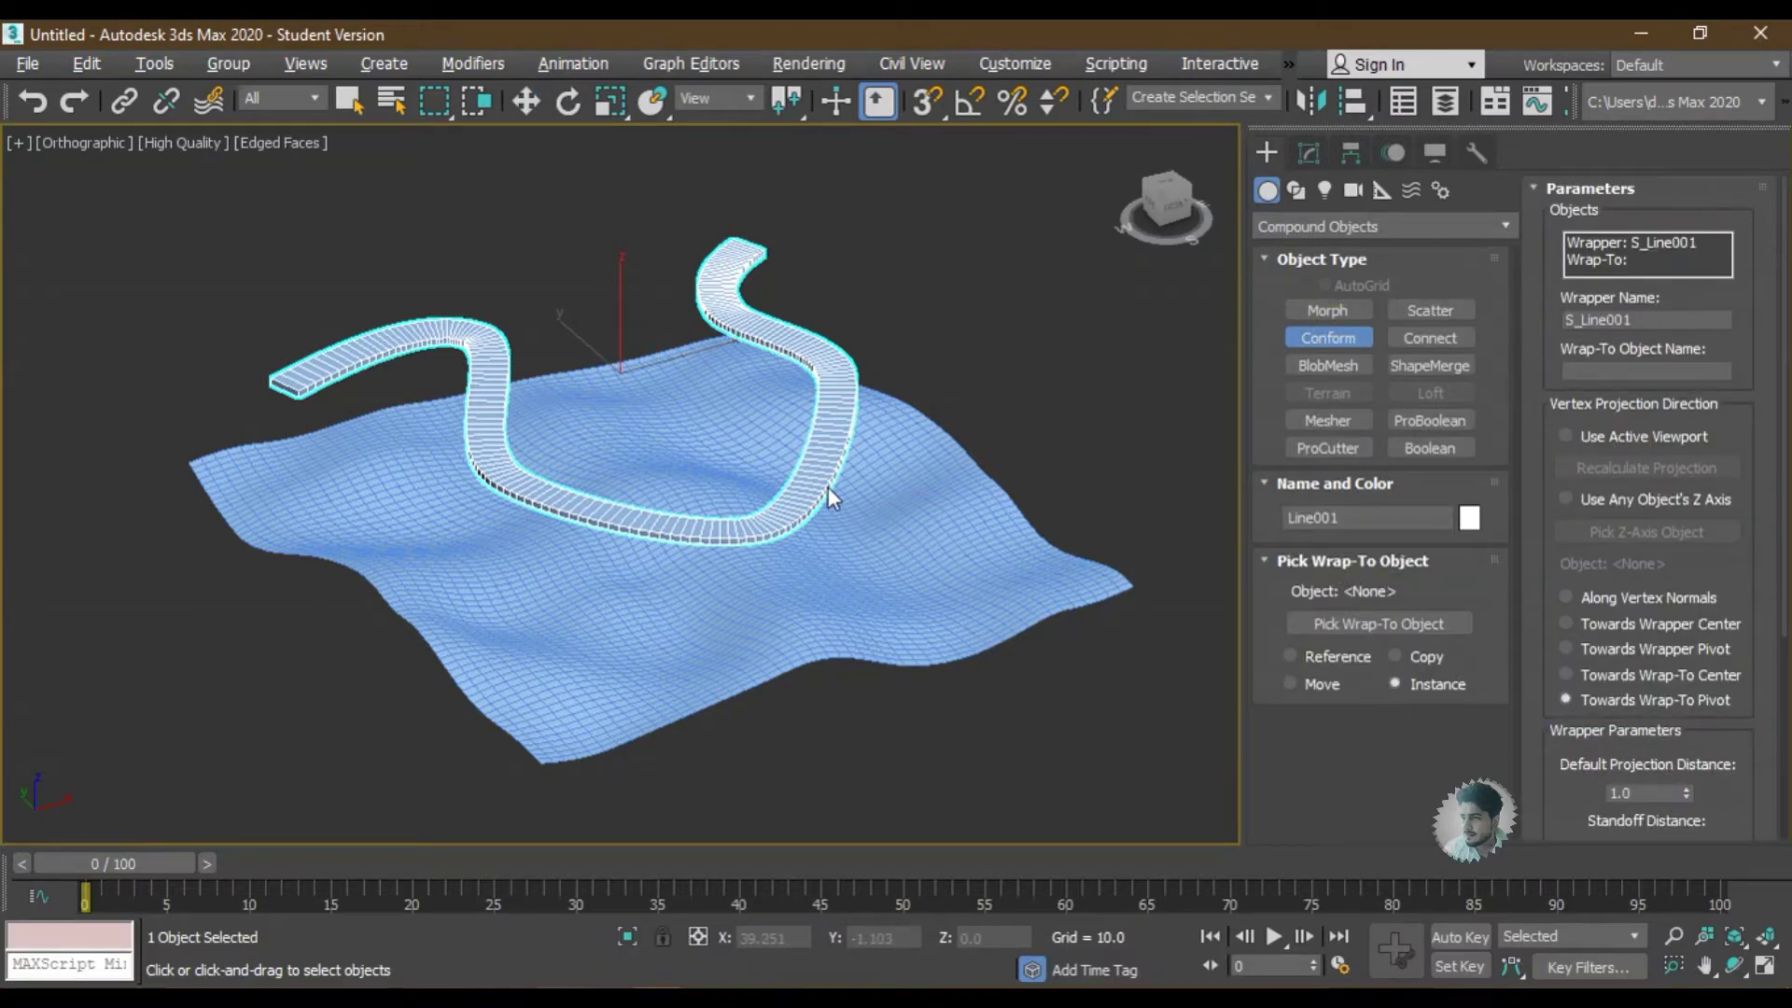
pyautogui.moveTo(827, 485)
pyautogui.keyDown('alt'); pyautogui.mouseDown(button='middle')
pyautogui.moveTo(844, 469)
pyautogui.moveTo(810, 483)
pyautogui.mouseUp(button='middle'); pyautogui.keyUp('alt')
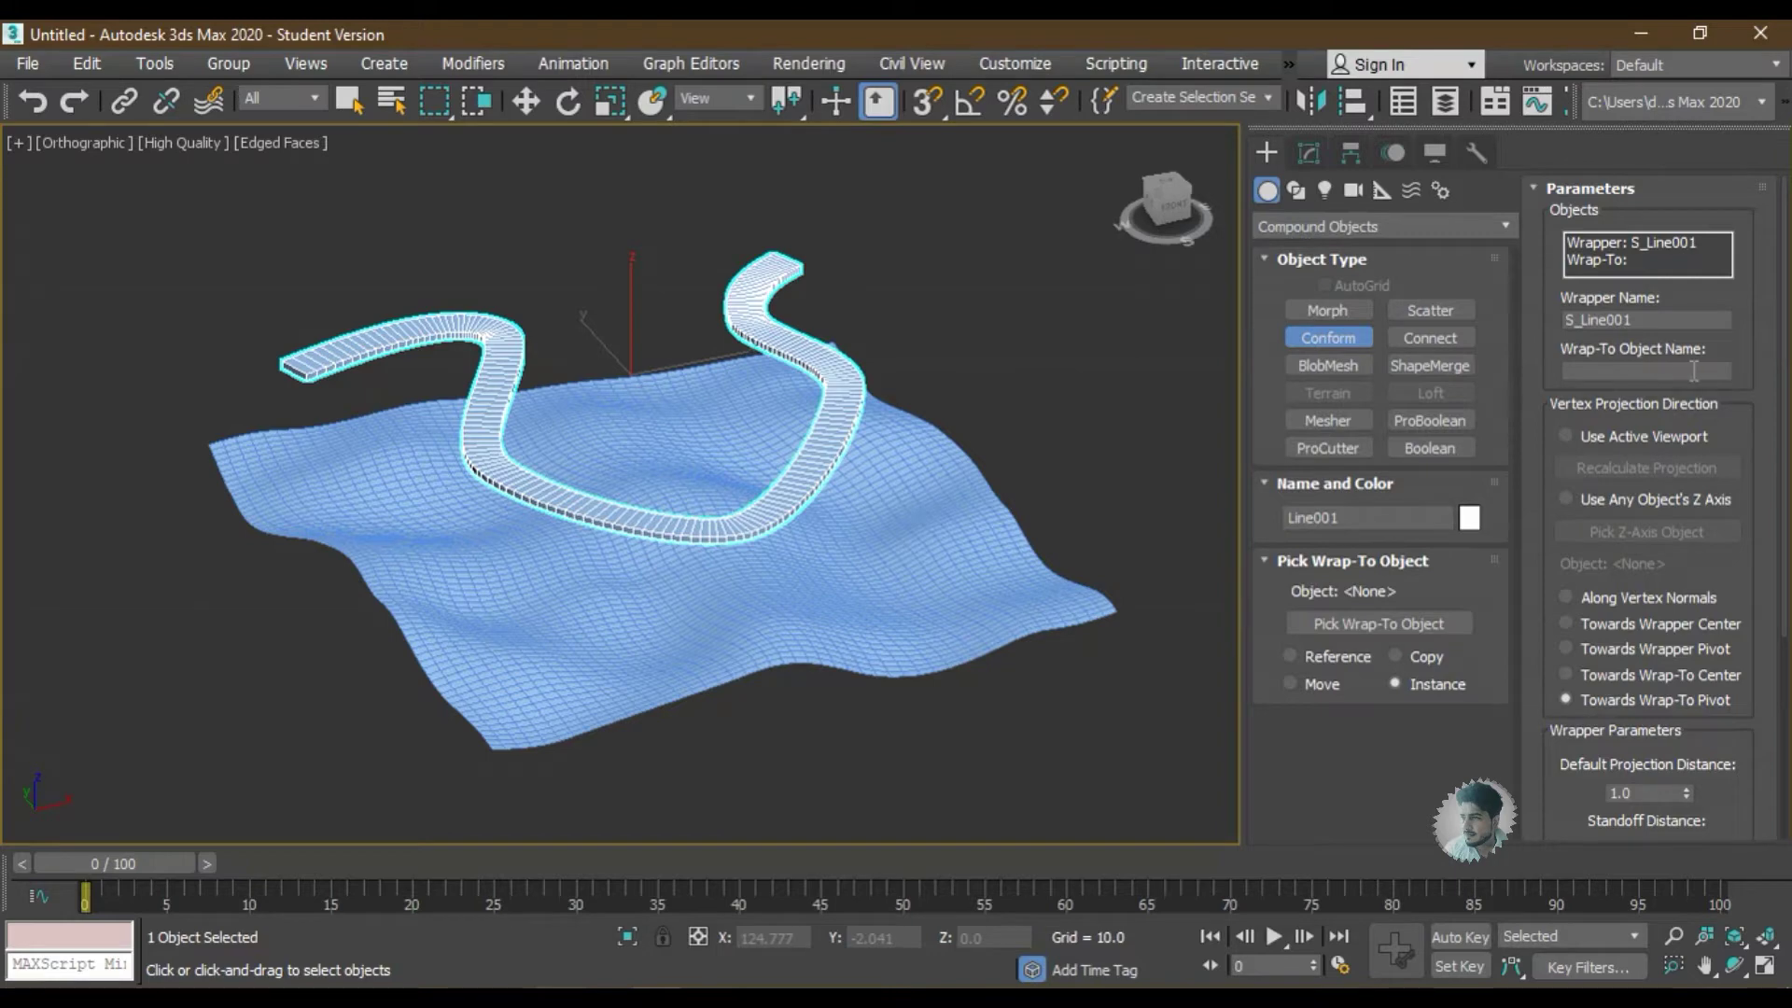
# - Set the Conform projection to Use Active Viewport and inspect the road from several angles
pyautogui.click(1319, 623)
pyautogui.click(1600, 432)
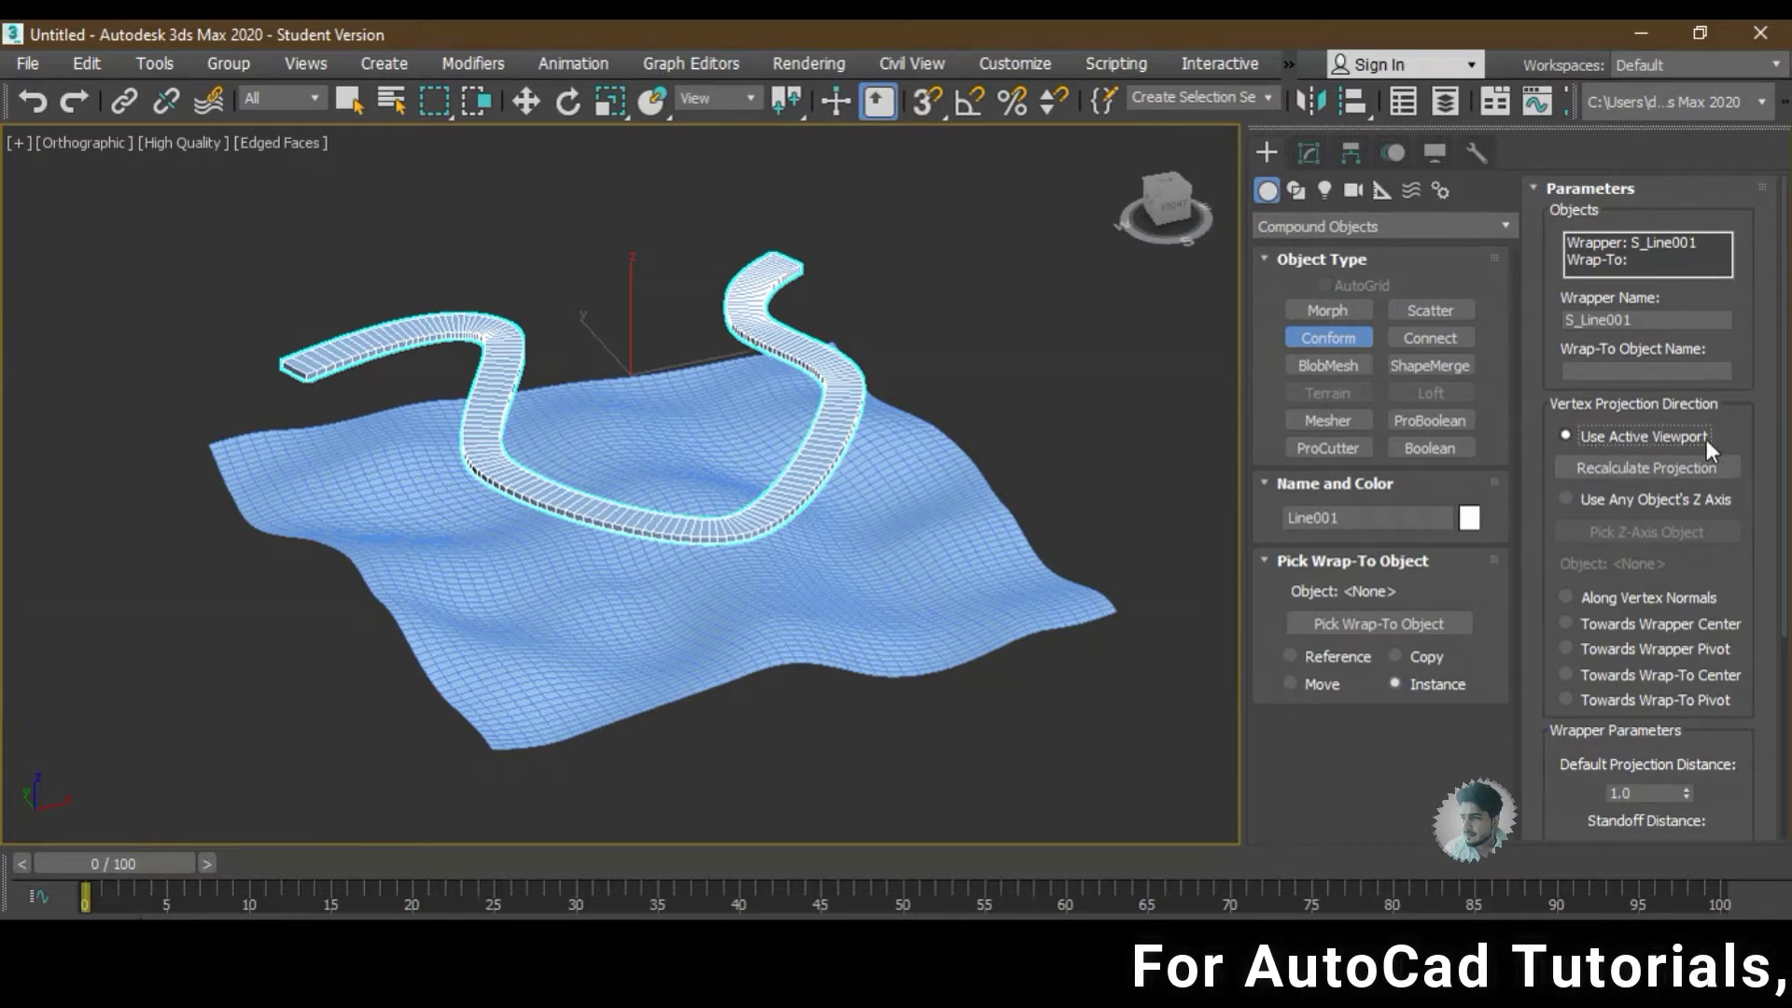
pyautogui.moveTo(838, 429)
pyautogui.keyDown('alt'); pyautogui.mouseDown(button='middle')
pyautogui.moveTo(845, 452)
pyautogui.moveTo(833, 401)
pyautogui.moveTo(919, 443)
pyautogui.moveTo(878, 446)
pyautogui.mouseUp(button='middle'); pyautogui.keyUp('alt')
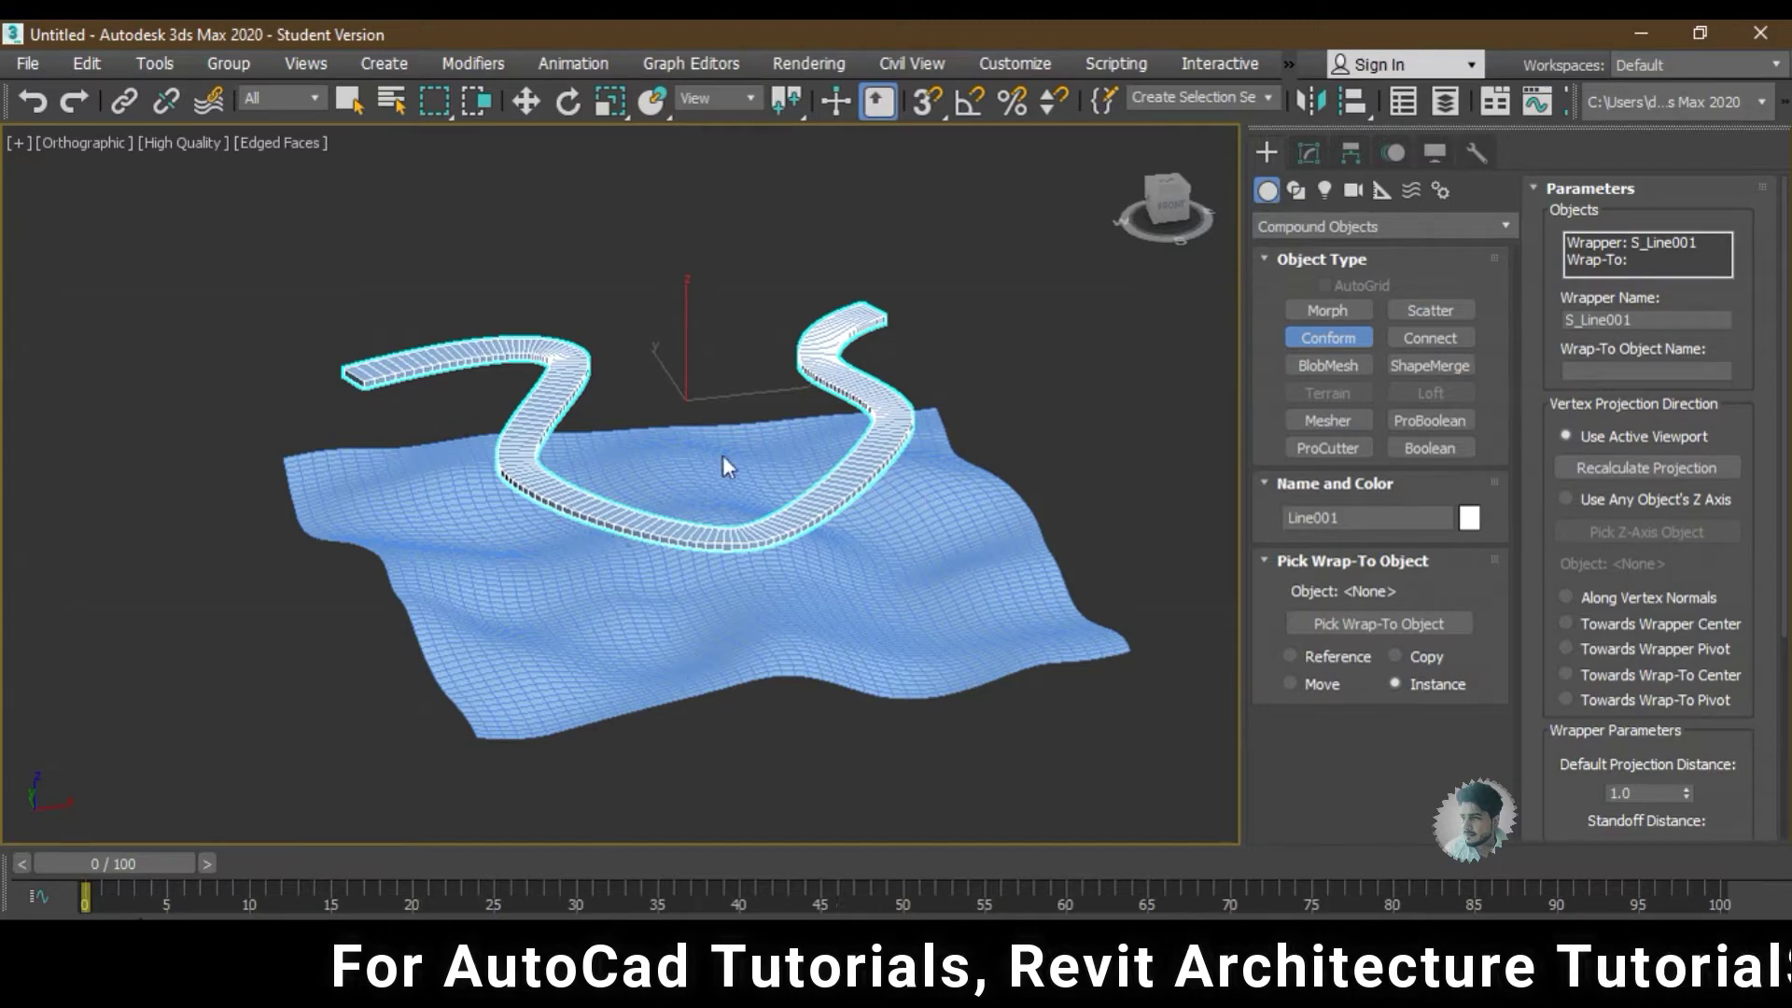
pyautogui.moveTo(723, 455)
pyautogui.keyDown('alt'); pyautogui.mouseDown(button='middle')
pyautogui.moveTo(659, 462)
pyautogui.moveTo(744, 493)
pyautogui.moveTo(719, 569)
pyautogui.moveTo(760, 417)
pyautogui.moveTo(739, 390)
pyautogui.mouseUp(button='middle'); pyautogui.keyUp('alt')
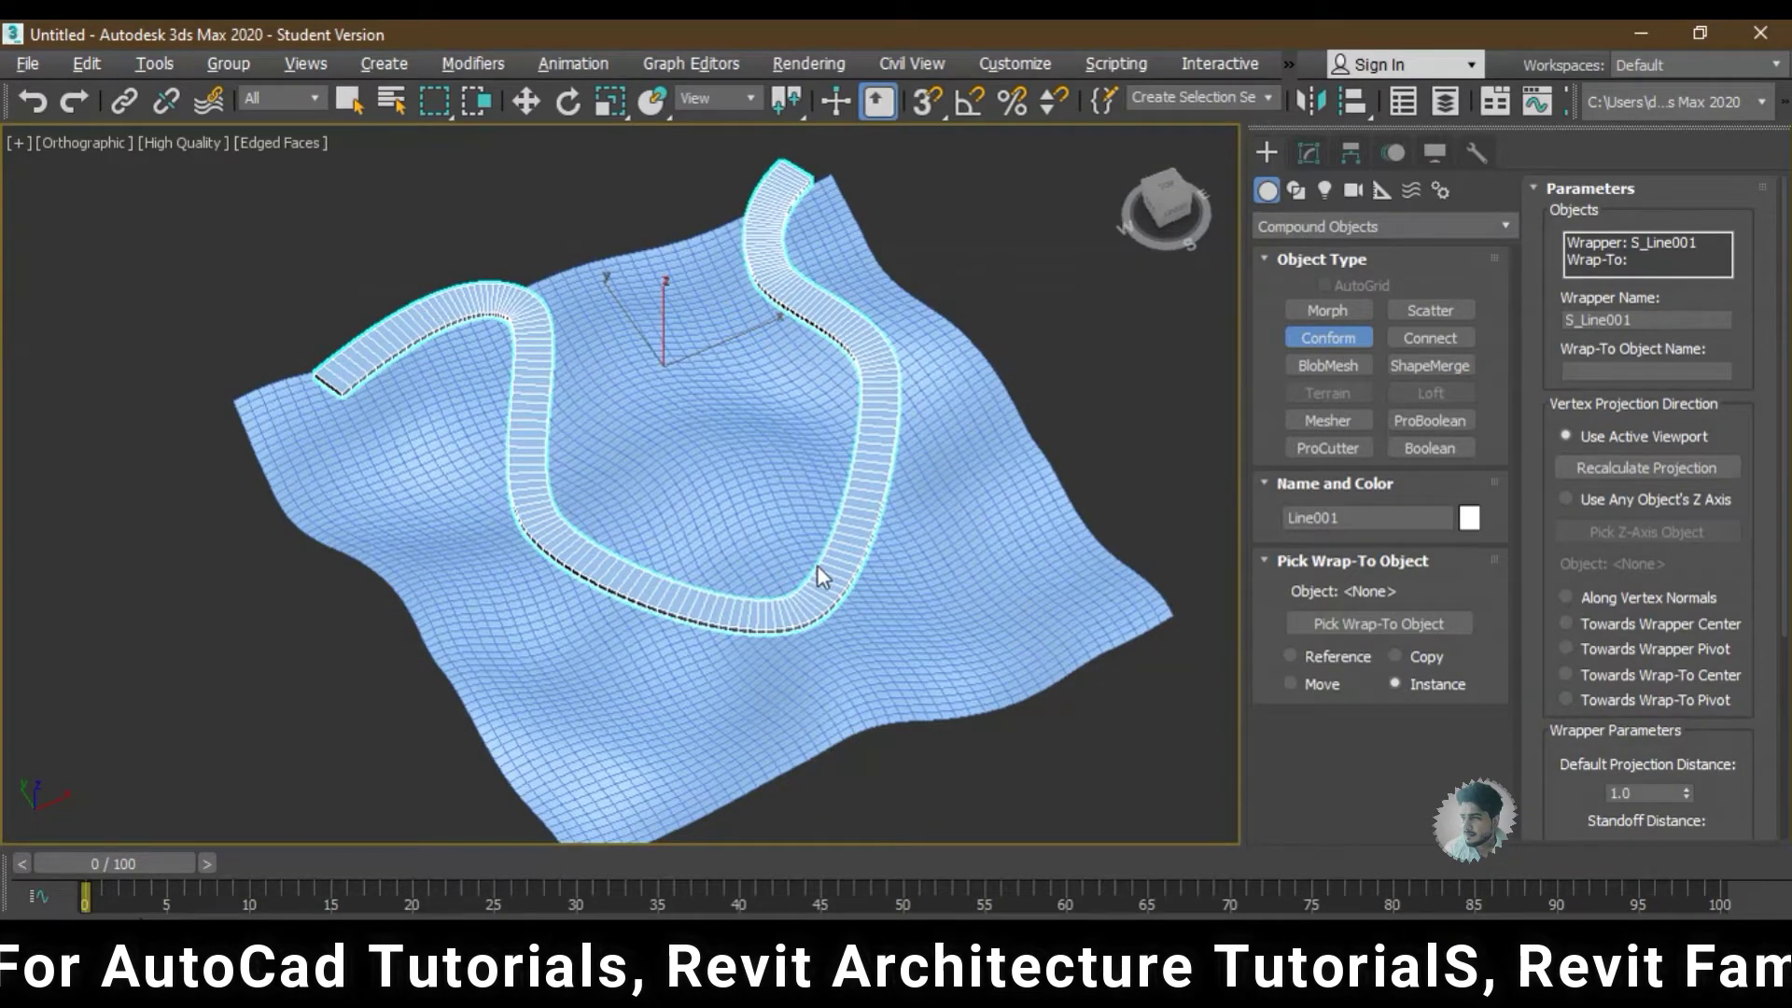
pyautogui.moveTo(817, 568)
pyautogui.keyDown('alt'); pyautogui.mouseDown(button='middle')
pyautogui.moveTo(802, 487)
pyautogui.moveTo(804, 516)
pyautogui.moveTo(756, 516)
pyautogui.mouseUp(button='middle'); pyautogui.keyUp('alt')
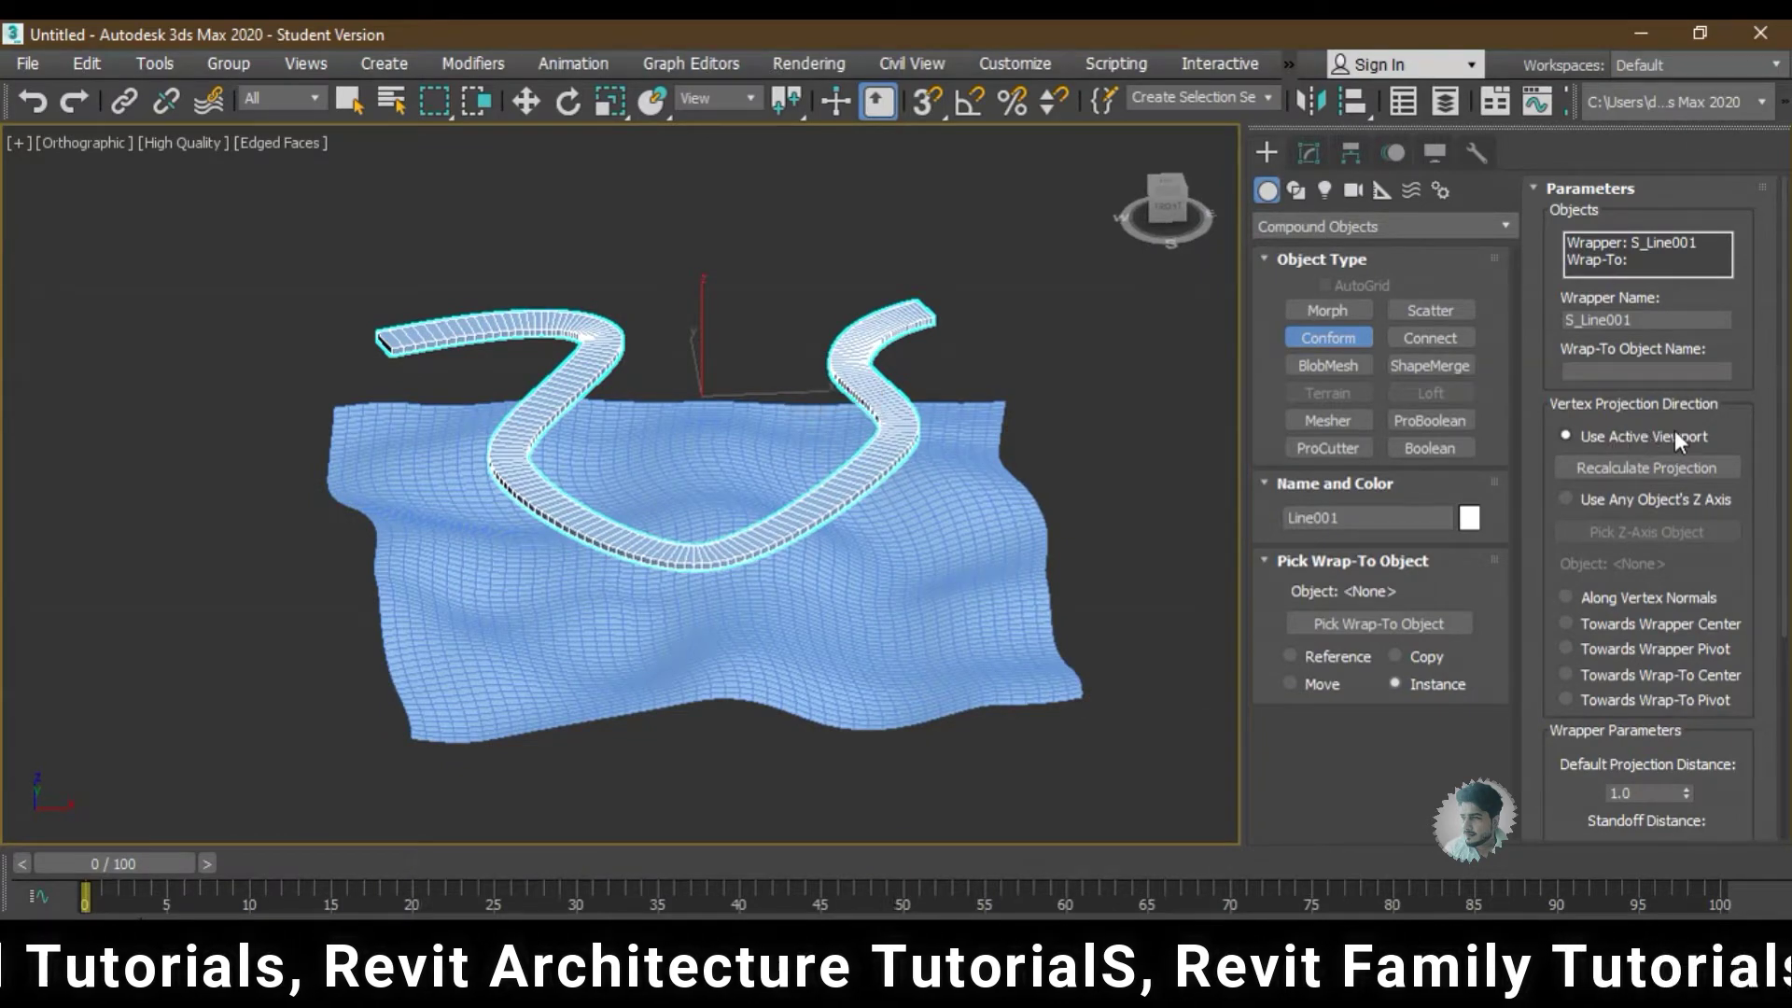
pyautogui.moveTo(1561, 750); pyautogui.dragTo(1561, 798)
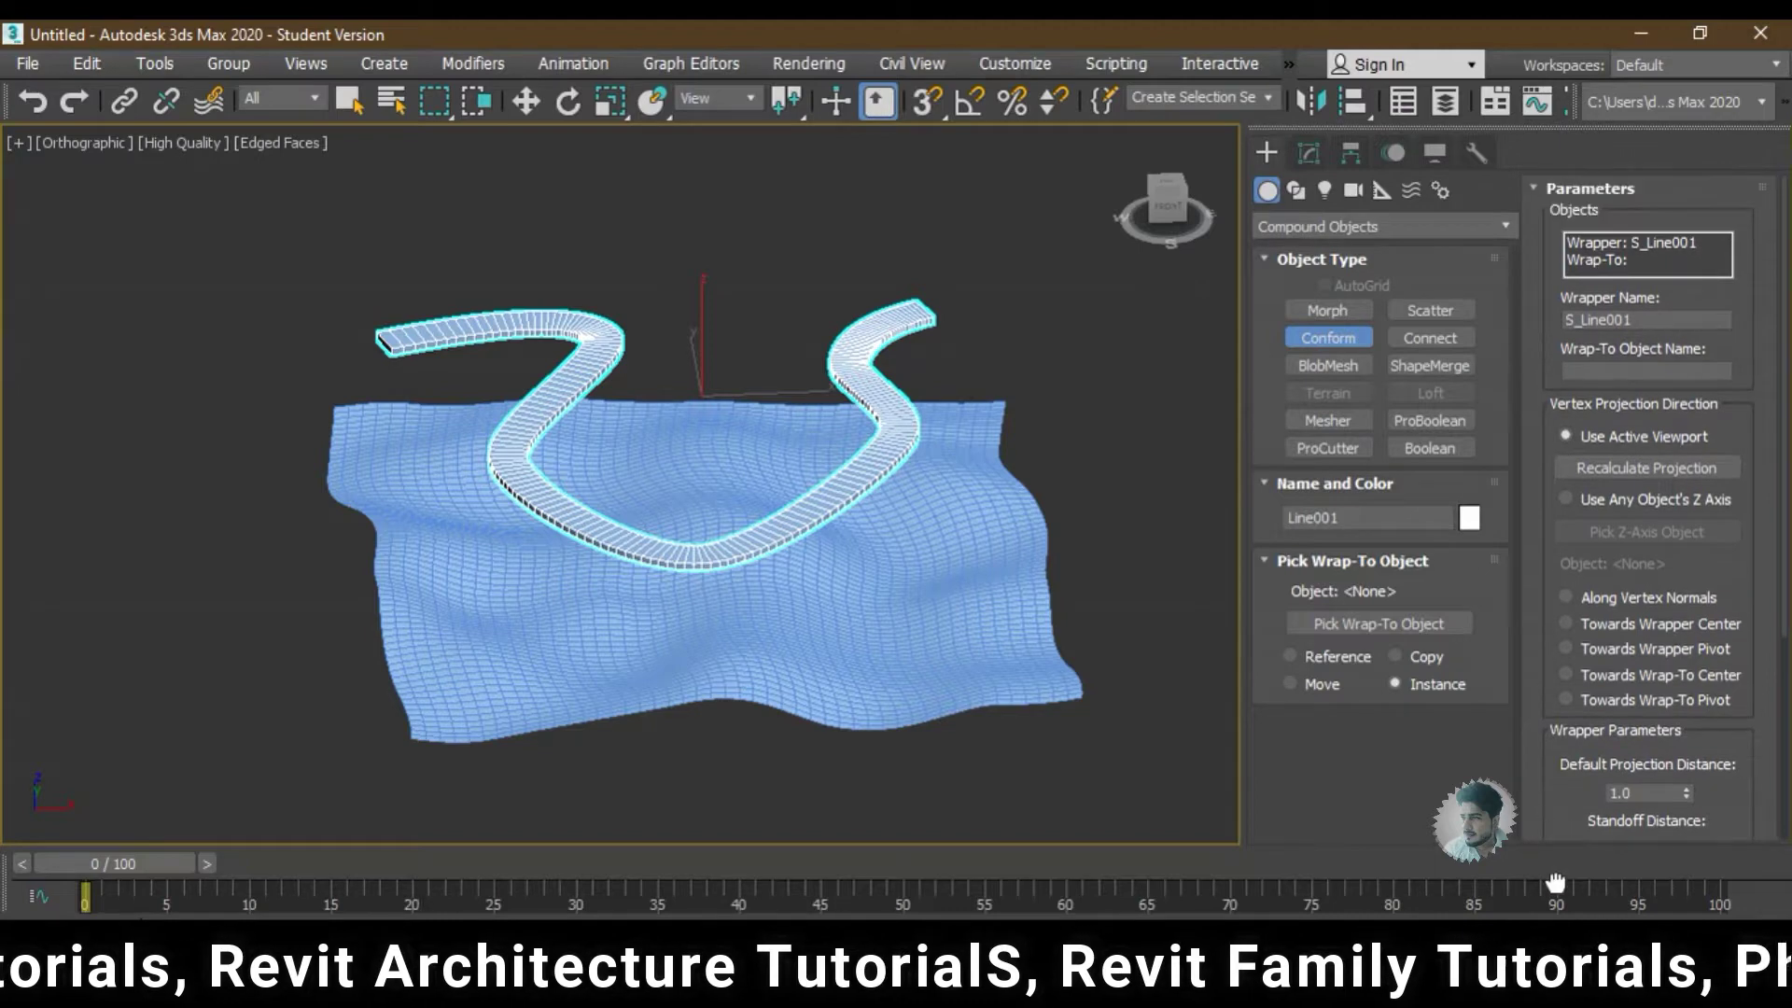
# - Pick Plane001 as the wrap-to object, recalculate the projection, and inspect the draped road
pyautogui.click(1346, 619)
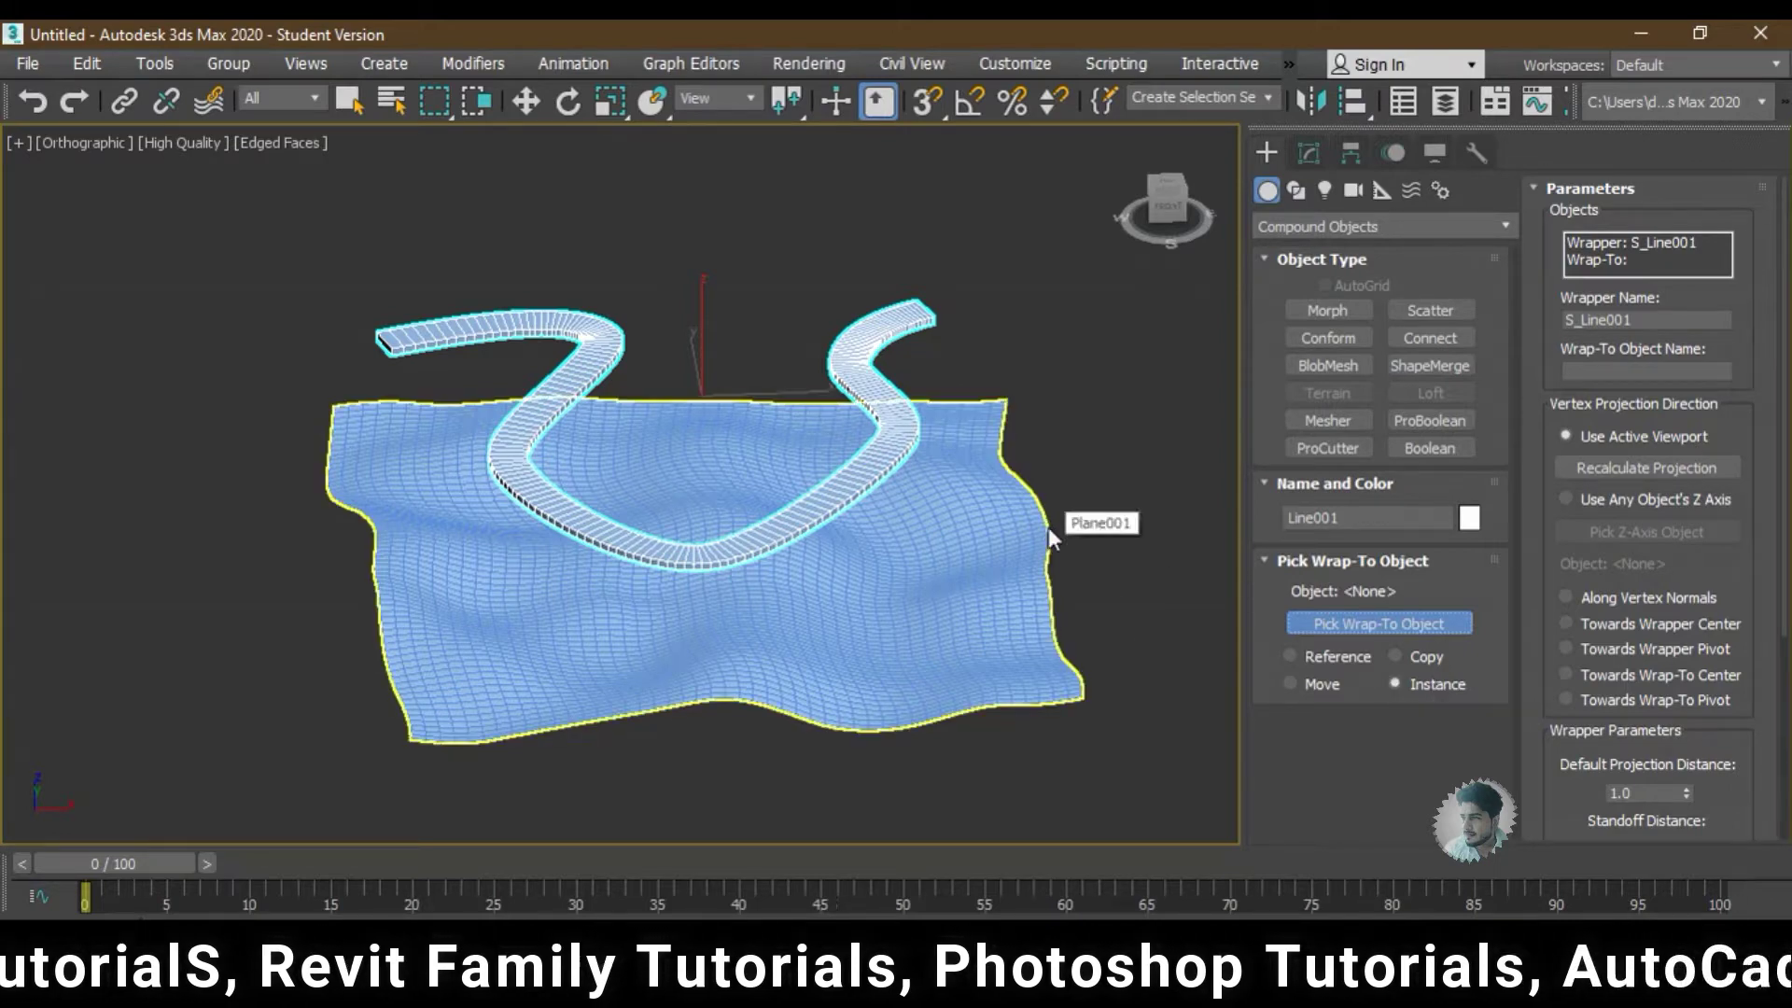
pyautogui.moveTo(1027, 533)
pyautogui.mouseDown(button='middle')
pyautogui.moveTo(929, 540)
pyautogui.moveTo(948, 532)
pyautogui.mouseUp(button='middle')
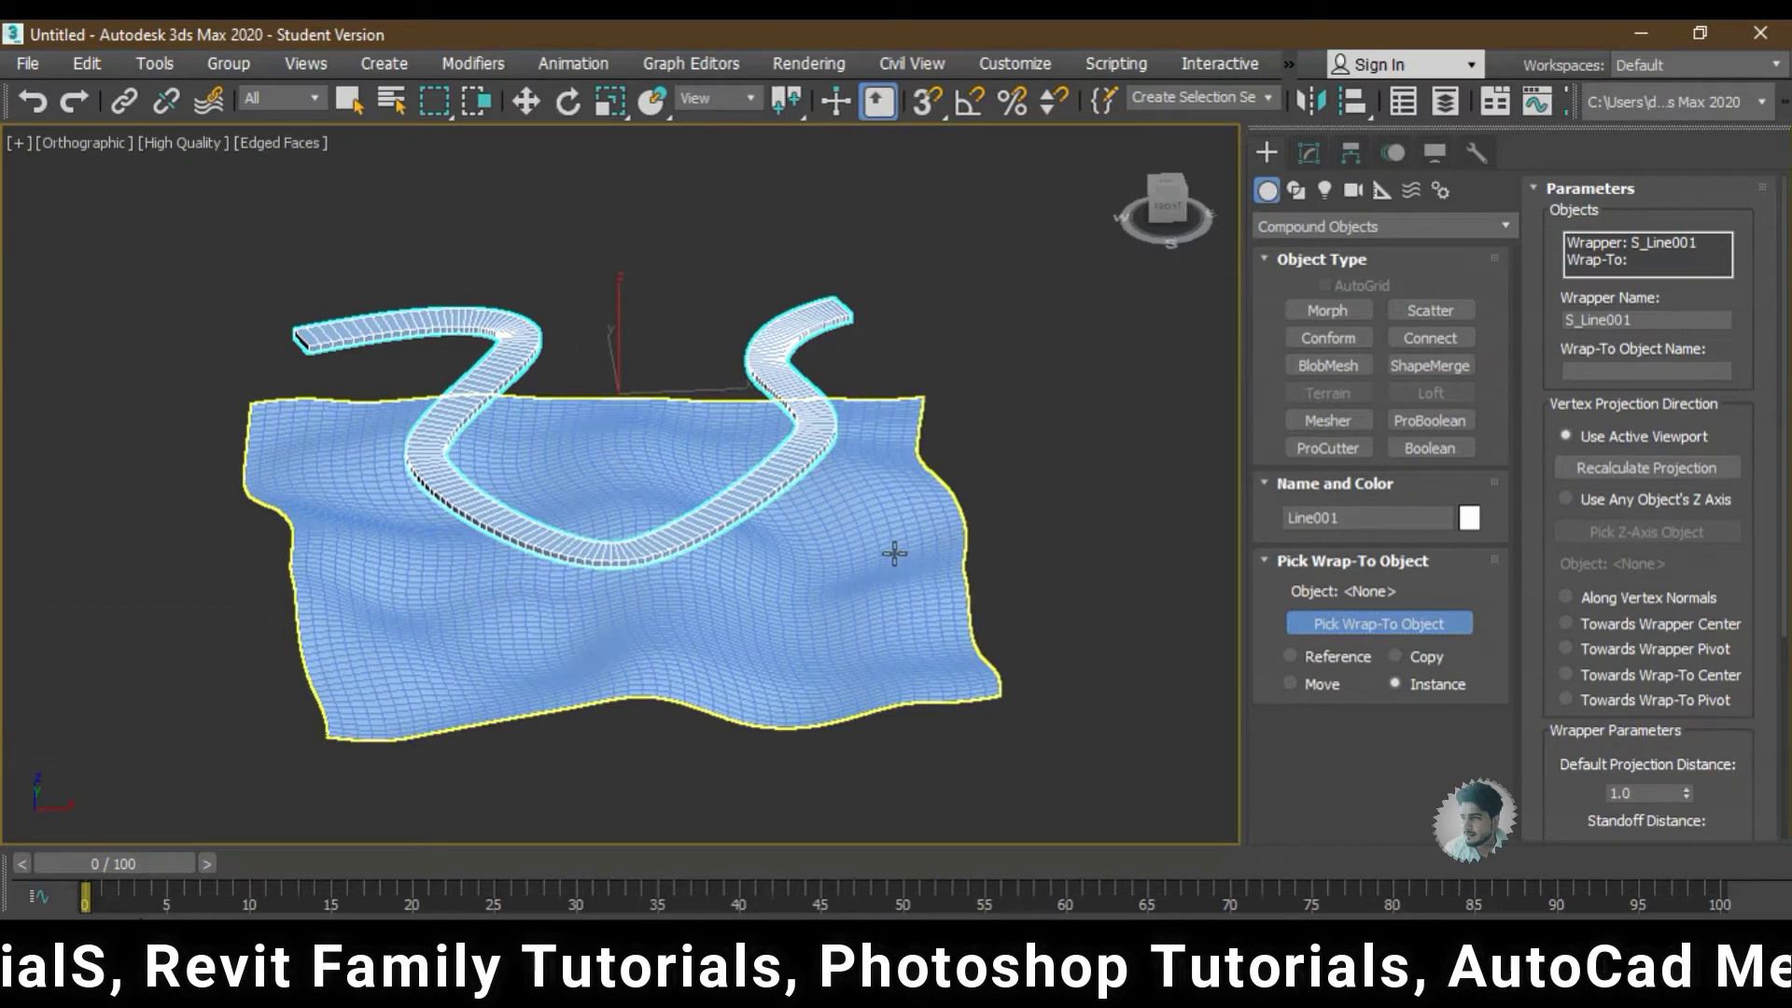
pyautogui.click(849, 585)
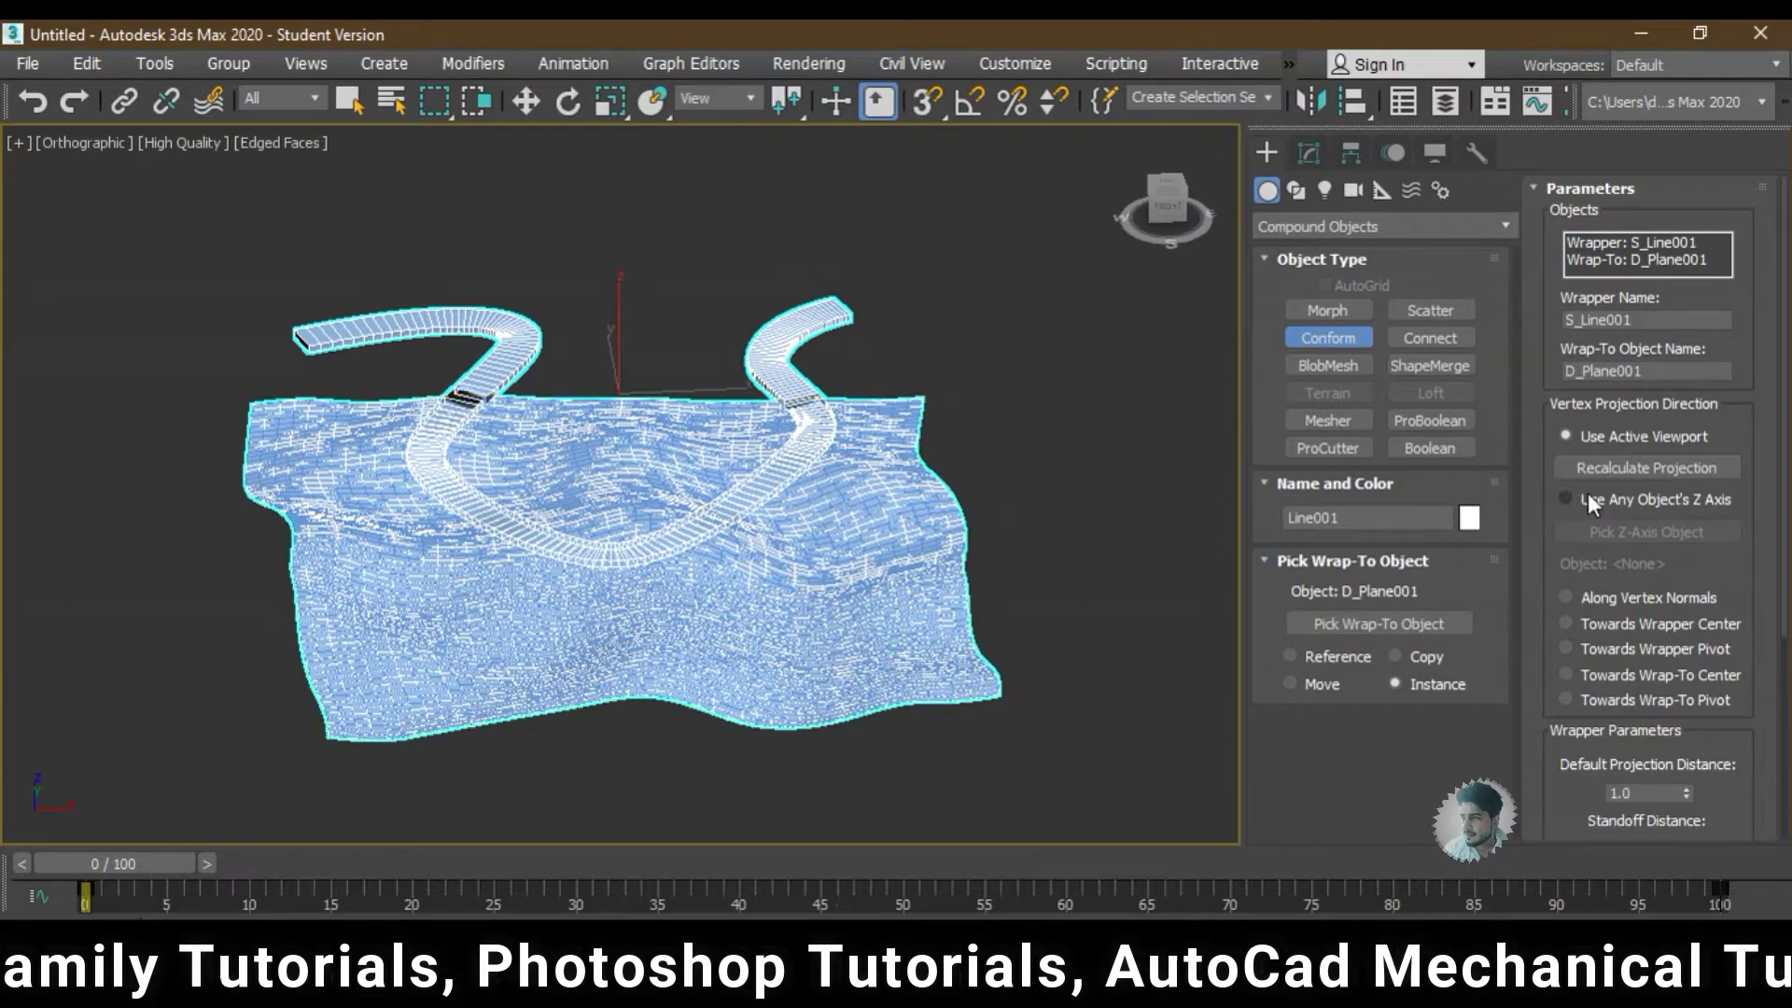
pyautogui.click(1664, 467)
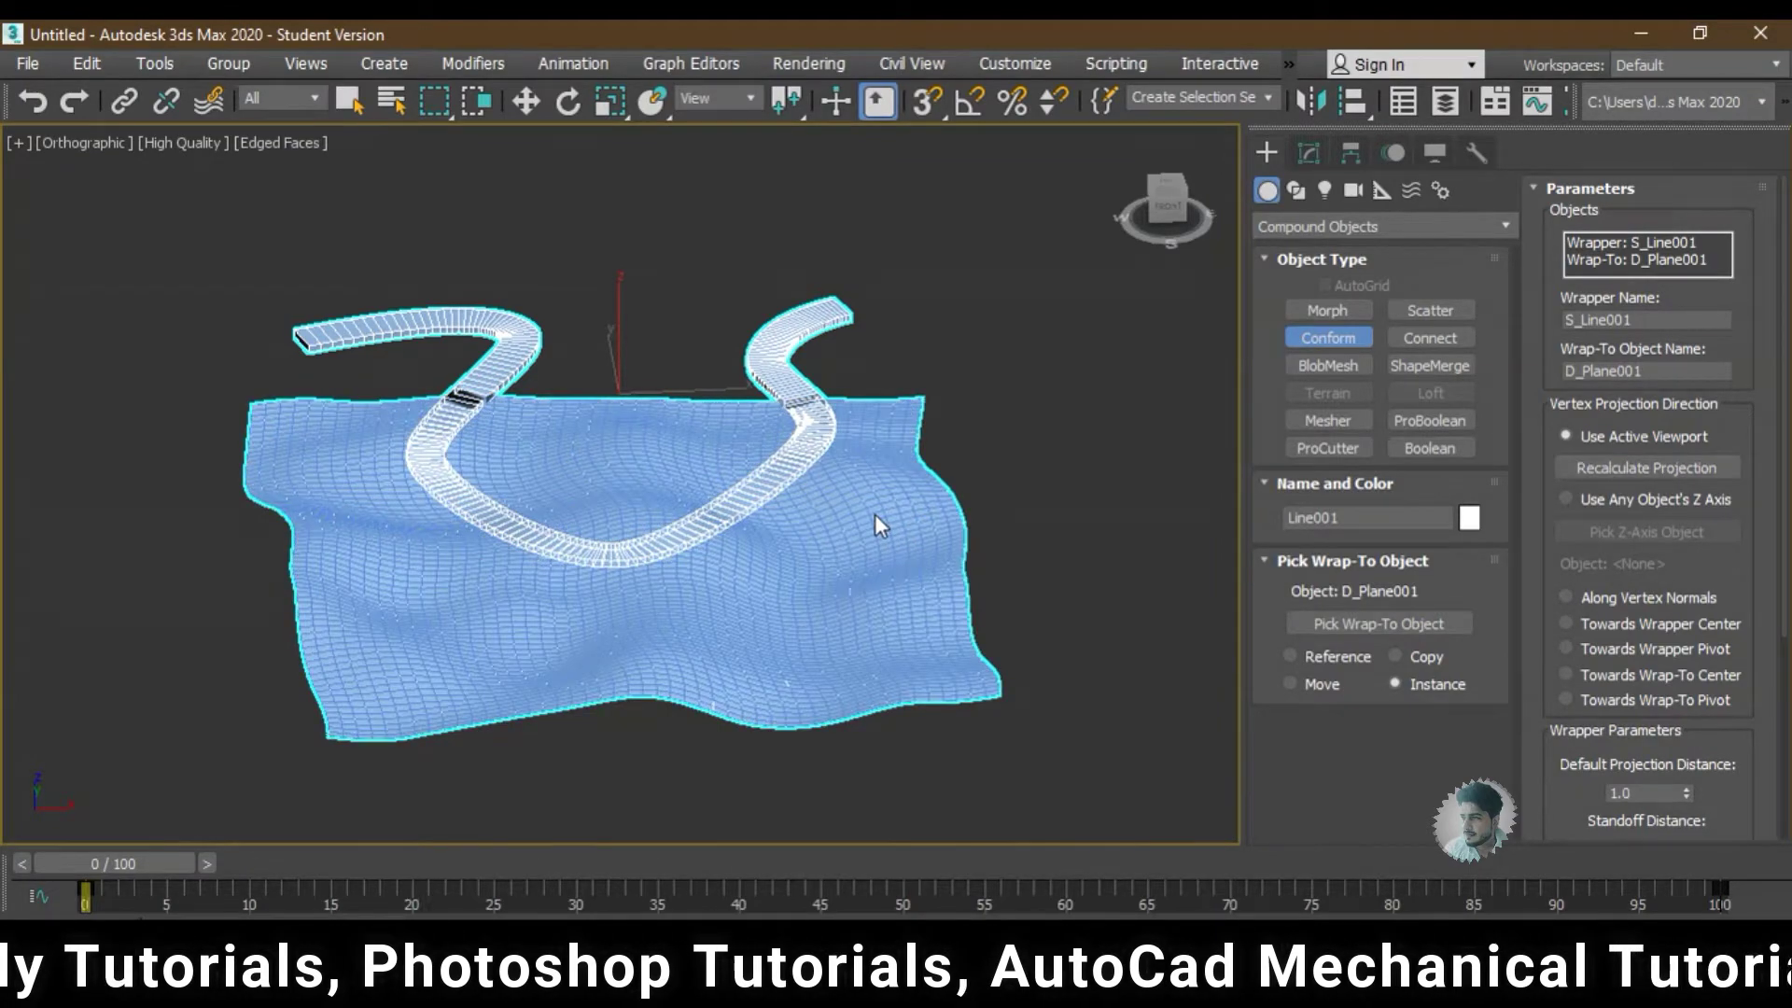
pyautogui.keyDown('alt'); pyautogui.moveTo(875, 513); pyautogui.dragTo(708, 497, button='middle'); pyautogui.keyUp('alt')
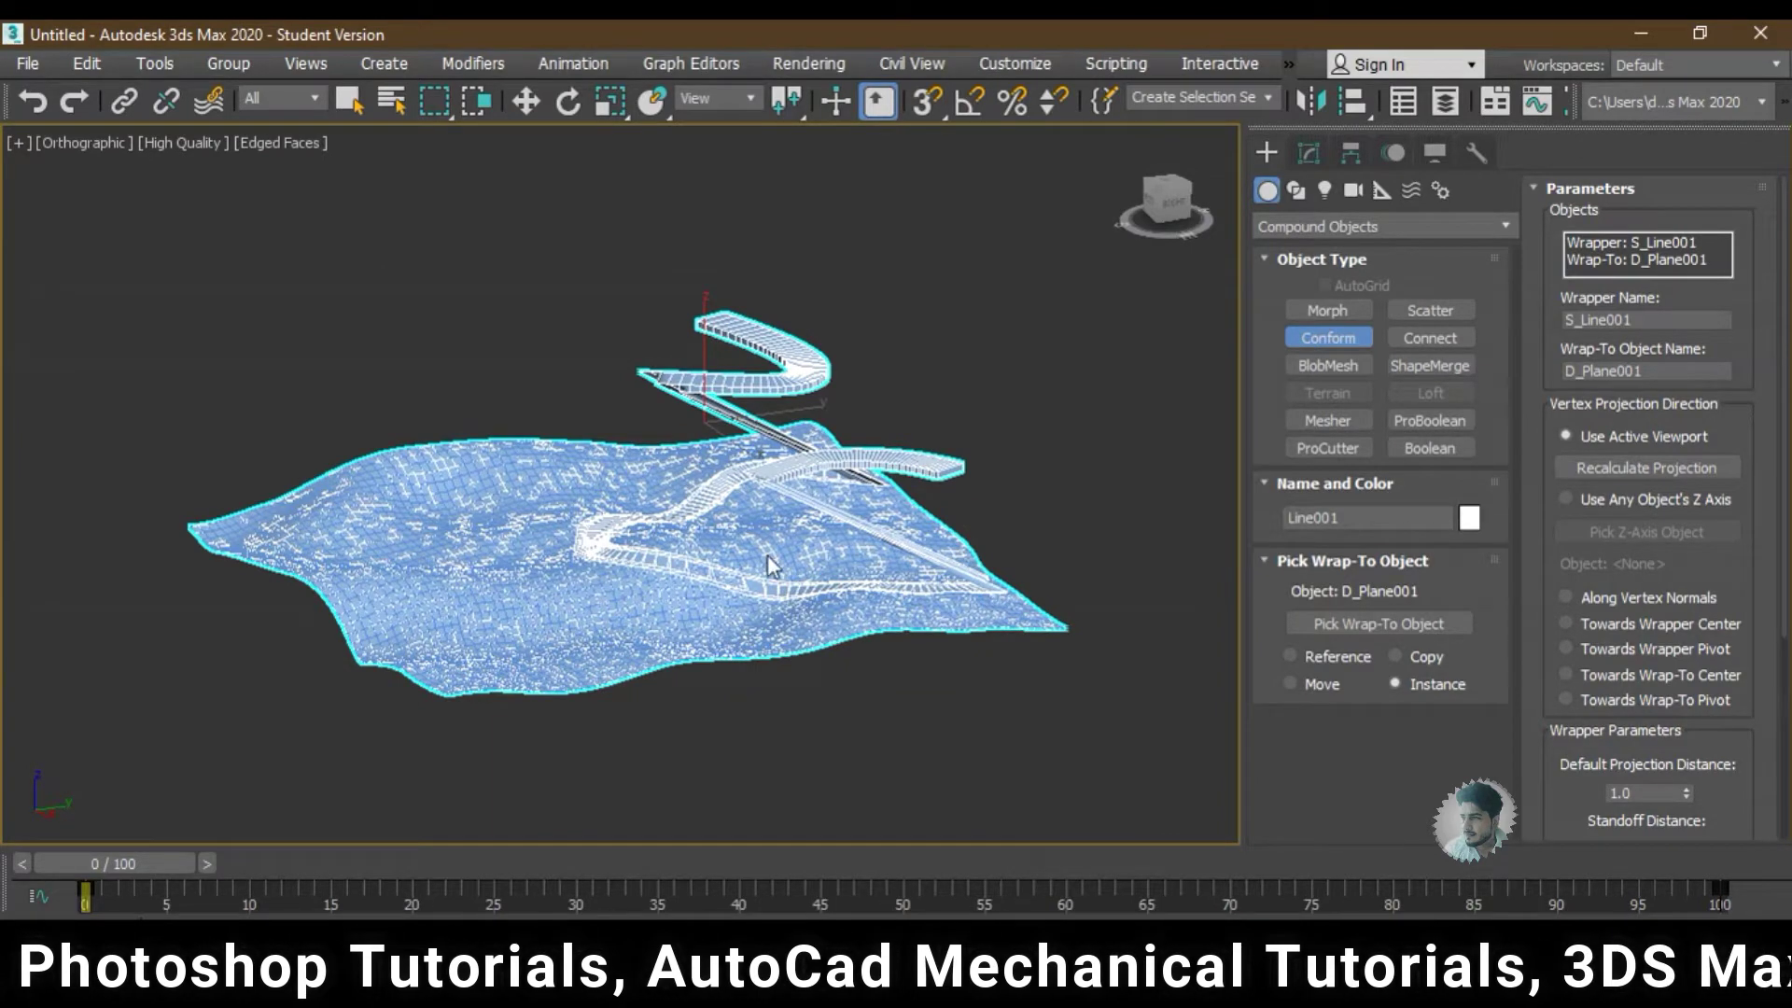
pyautogui.moveTo(638, 590)
pyautogui.keyDown('alt'); pyautogui.mouseDown(button='middle')
pyautogui.moveTo(1079, 577)
pyautogui.moveTo(808, 545)
pyautogui.moveTo(924, 474)
pyautogui.moveTo(866, 530)
pyautogui.moveTo(624, 517)
pyautogui.moveTo(683, 539)
pyautogui.moveTo(649, 528)
pyautogui.mouseUp(button='middle'); pyautogui.keyUp('alt')
# - Undo the conform, switch to Top view, and pick Plane001 as the wrap-to object again
pyautogui.hotkey('ctrl', 'z')
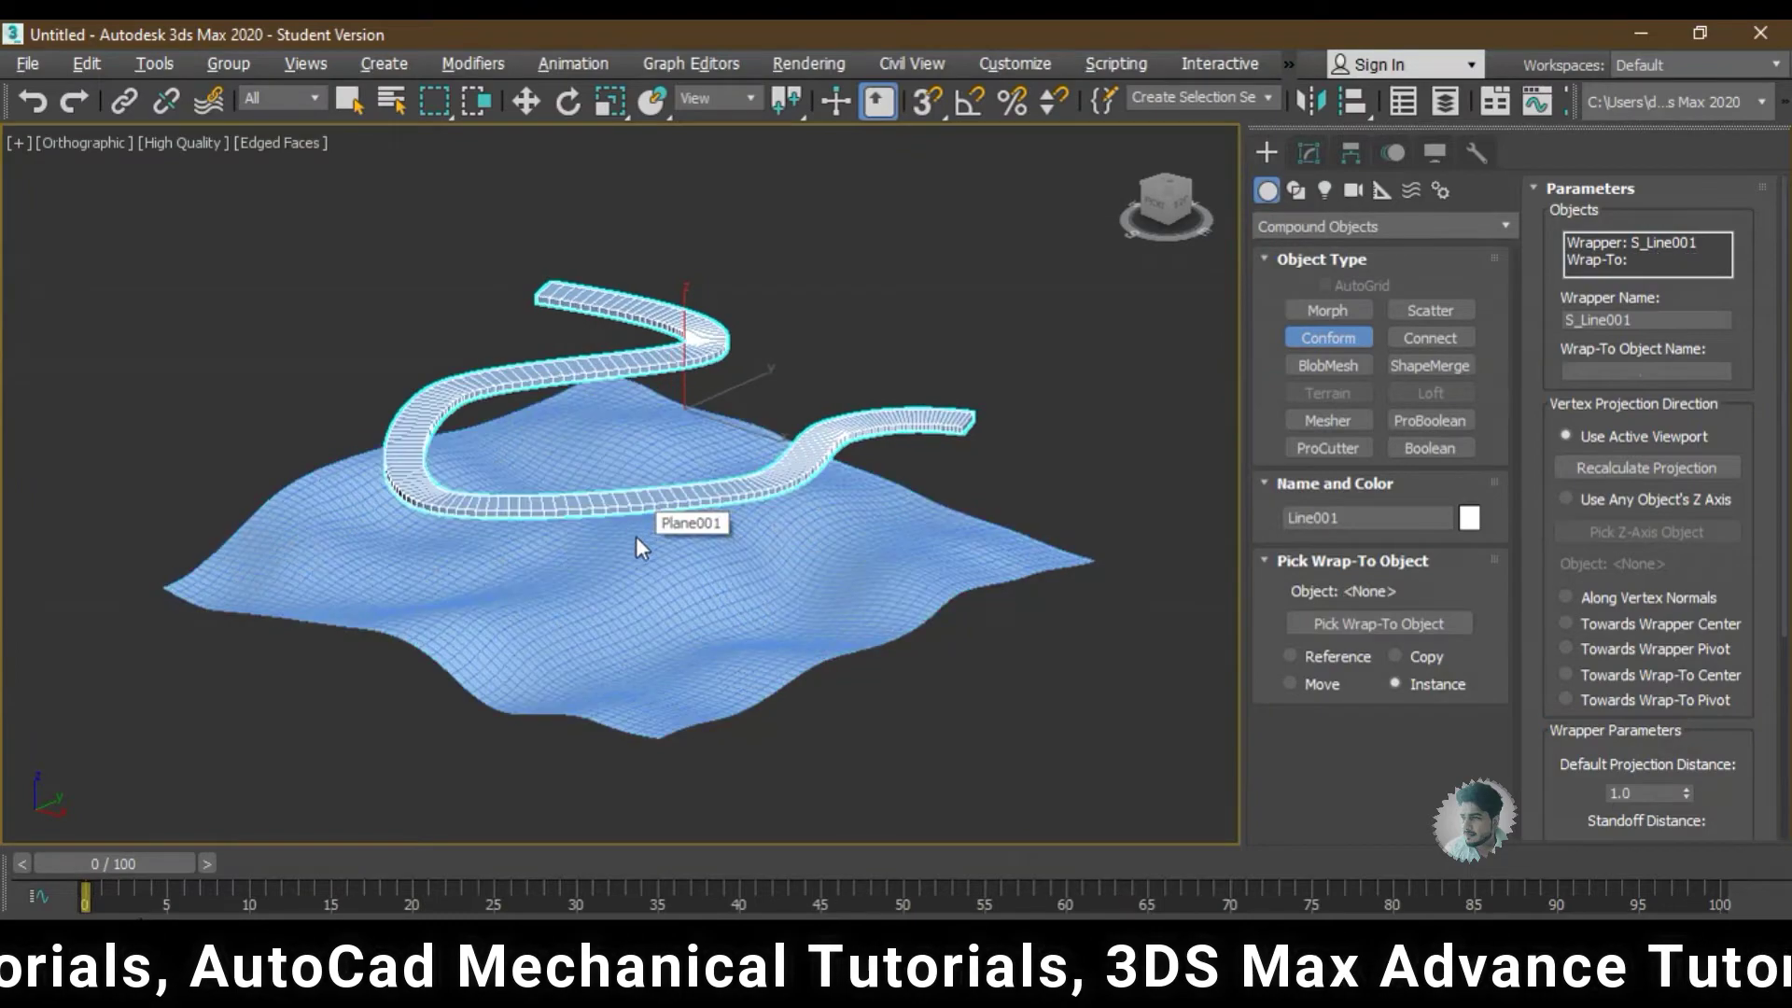
pyautogui.moveTo(635, 536)
pyautogui.keyDown('alt'); pyautogui.mouseDown(button='middle')
pyautogui.moveTo(696, 567)
pyautogui.moveTo(675, 601)
pyautogui.mouseUp(button='middle'); pyautogui.keyUp('alt')
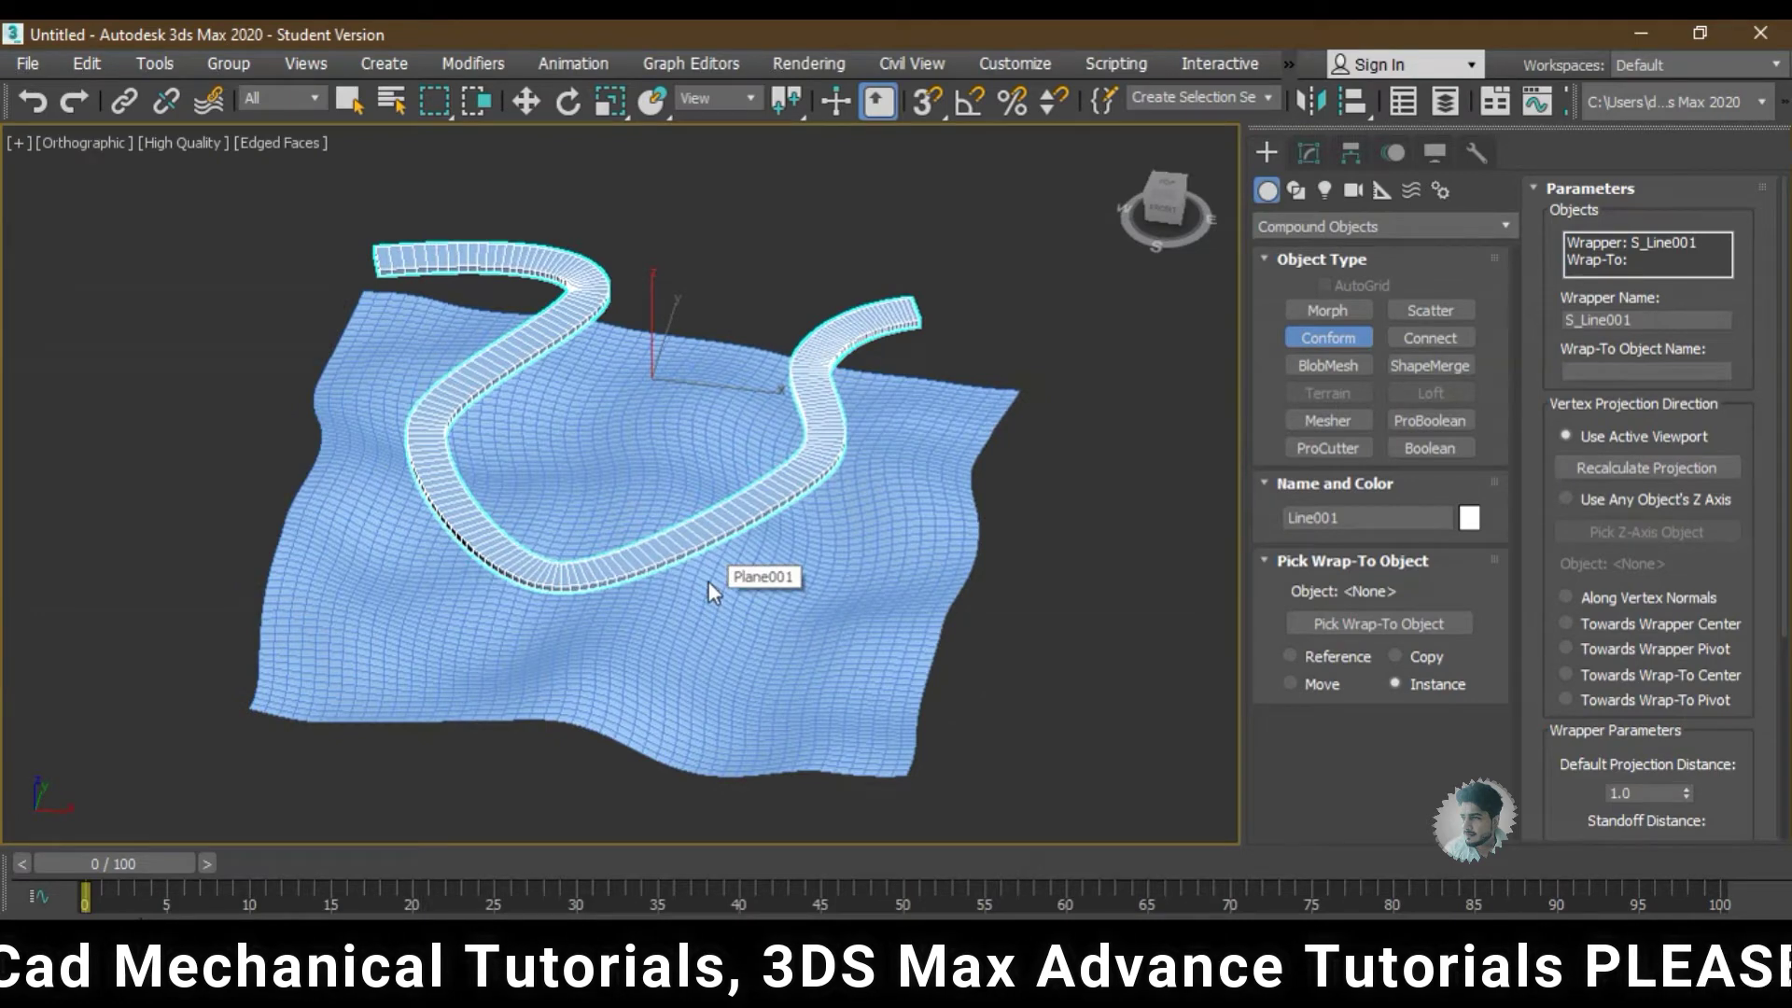
pyautogui.press('t')
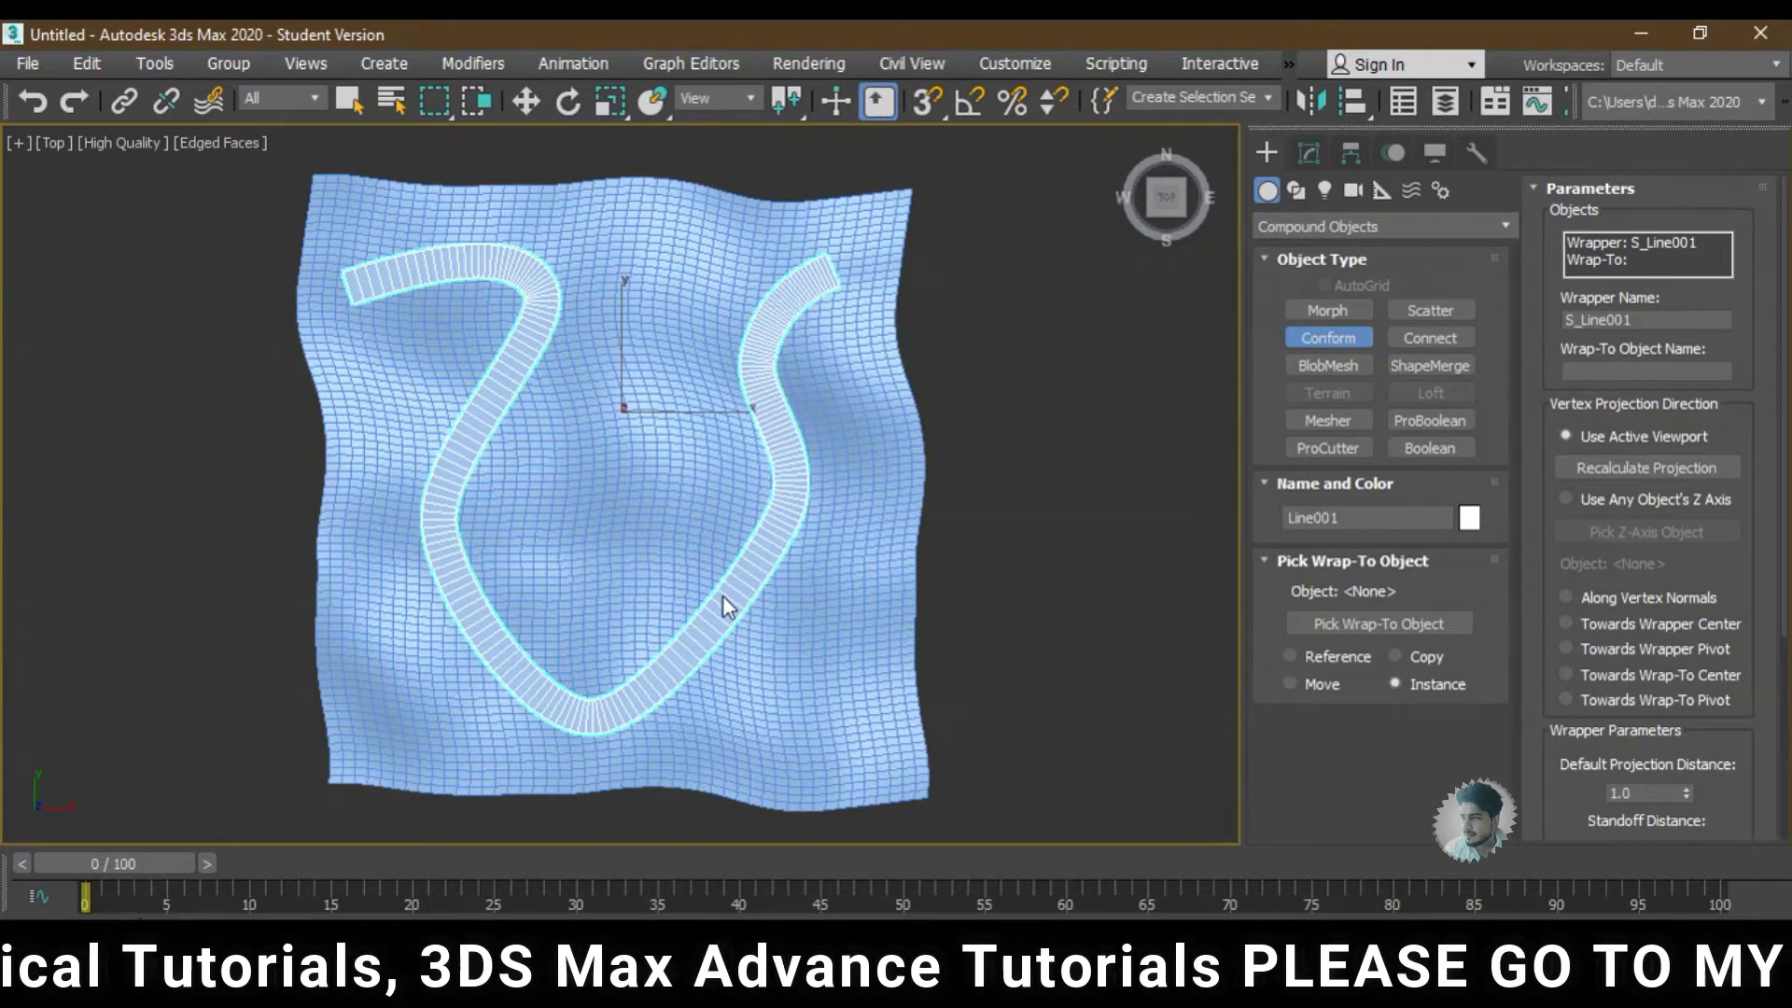
pyautogui.click(1369, 616)
pyautogui.click(890, 572)
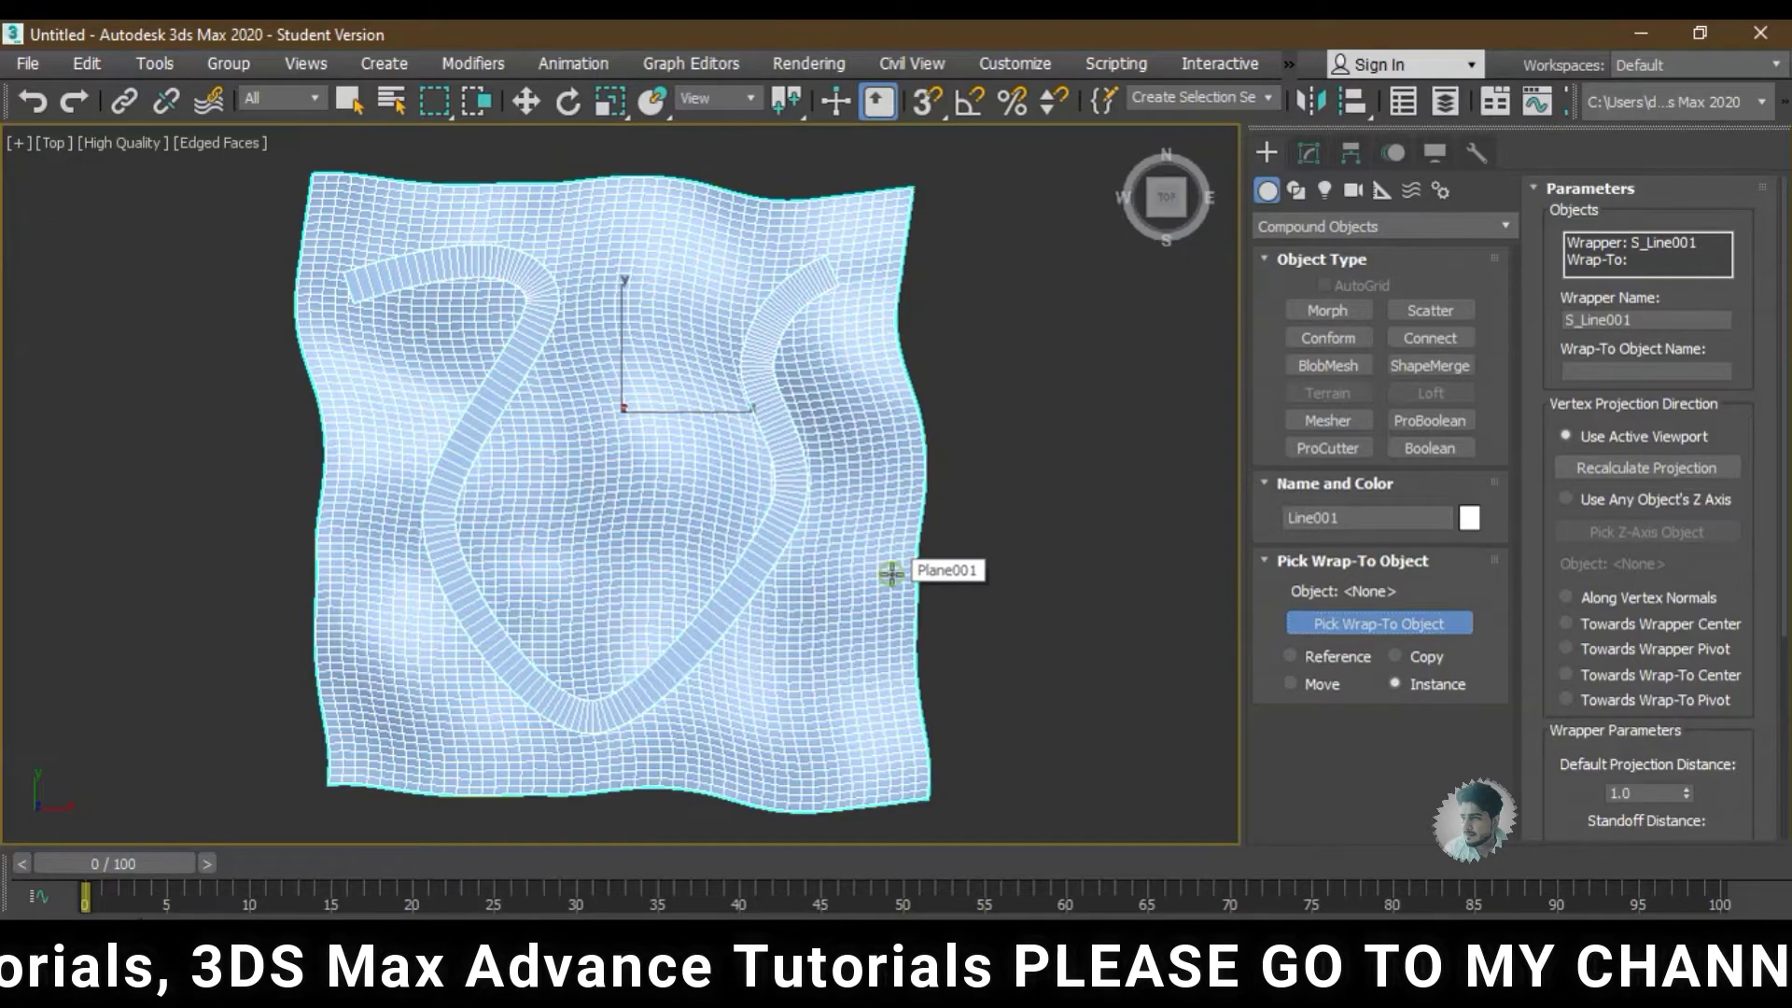
pyautogui.moveTo(918, 620)
pyautogui.keyDown('alt'); pyautogui.mouseDown(button='middle')
pyautogui.moveTo(963, 440)
pyautogui.moveTo(1005, 441)
pyautogui.moveTo(991, 456)
pyautogui.mouseUp(button='middle'); pyautogui.keyUp('alt')
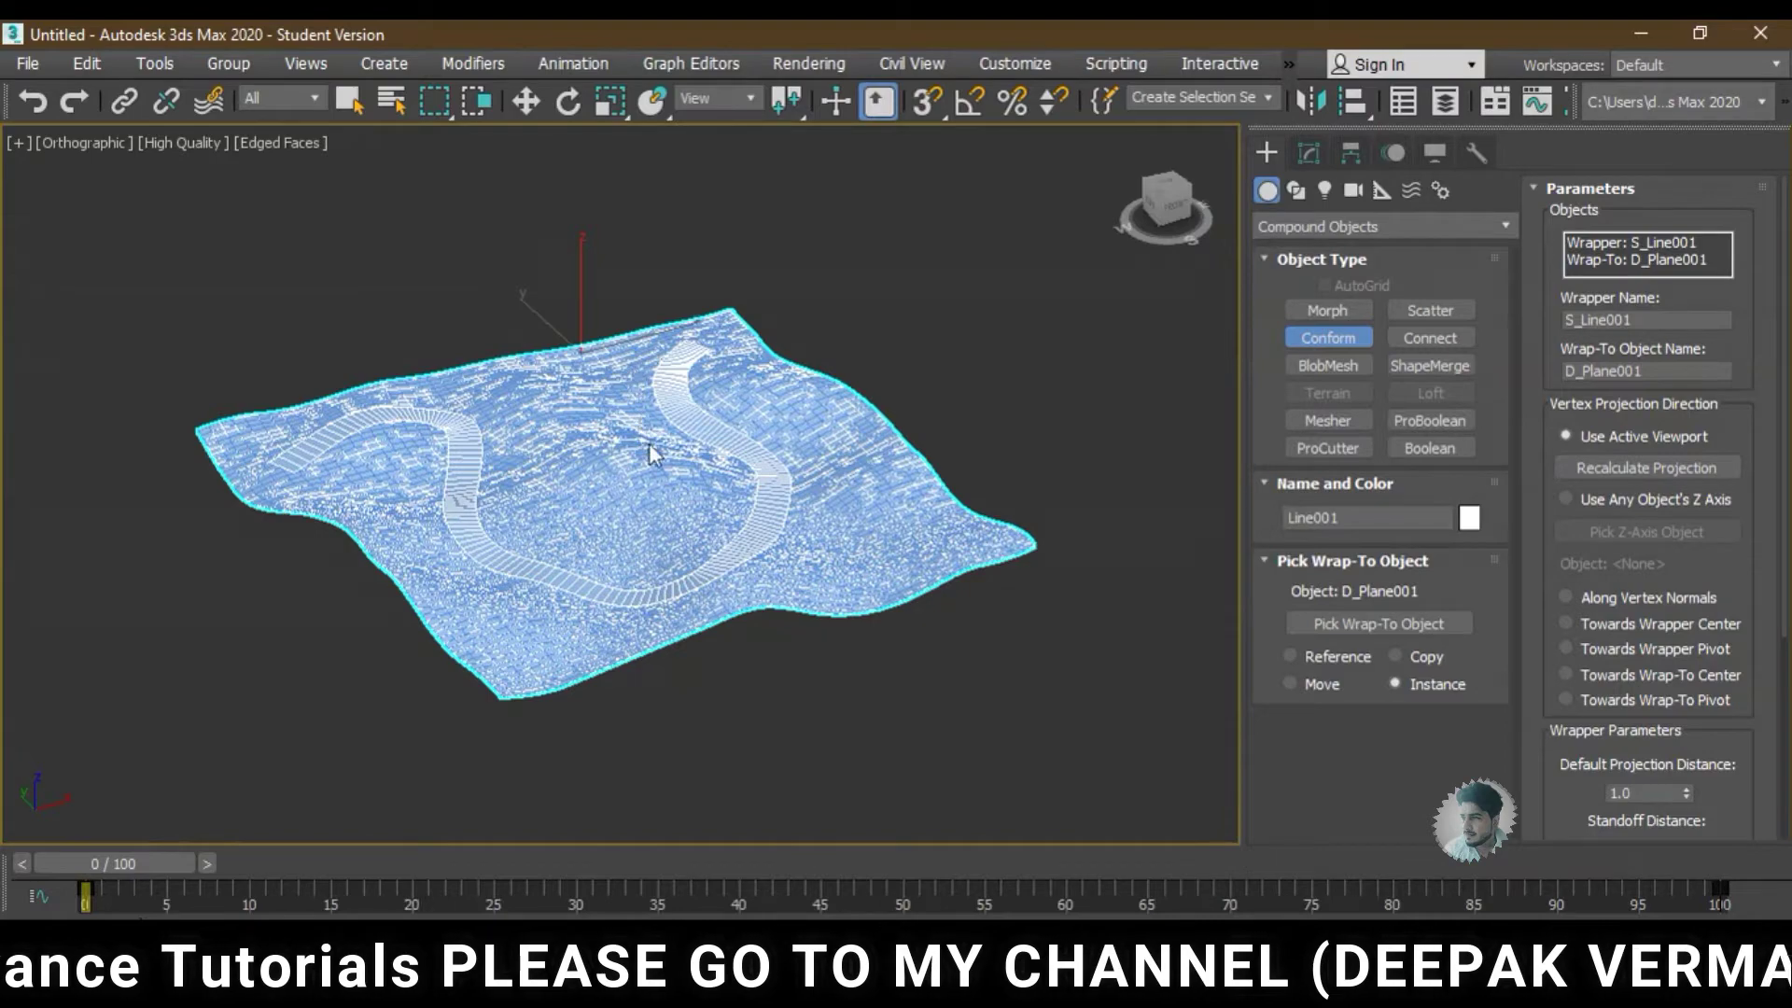
# - Orbit, zoom and pan around the terrain to inspect the road and scroll the Conform parameters
pyautogui.moveTo(714, 530)
pyautogui.keyDown('alt'); pyautogui.mouseDown(button='middle')
pyautogui.moveTo(759, 567)
pyautogui.moveTo(752, 523)
pyautogui.moveTo(659, 516)
pyautogui.moveTo(707, 564)
pyautogui.moveTo(693, 561)
pyautogui.moveTo(797, 563)
pyautogui.mouseUp(button='middle'); pyautogui.keyUp('alt')
pyautogui.scroll(2, 720, 532)
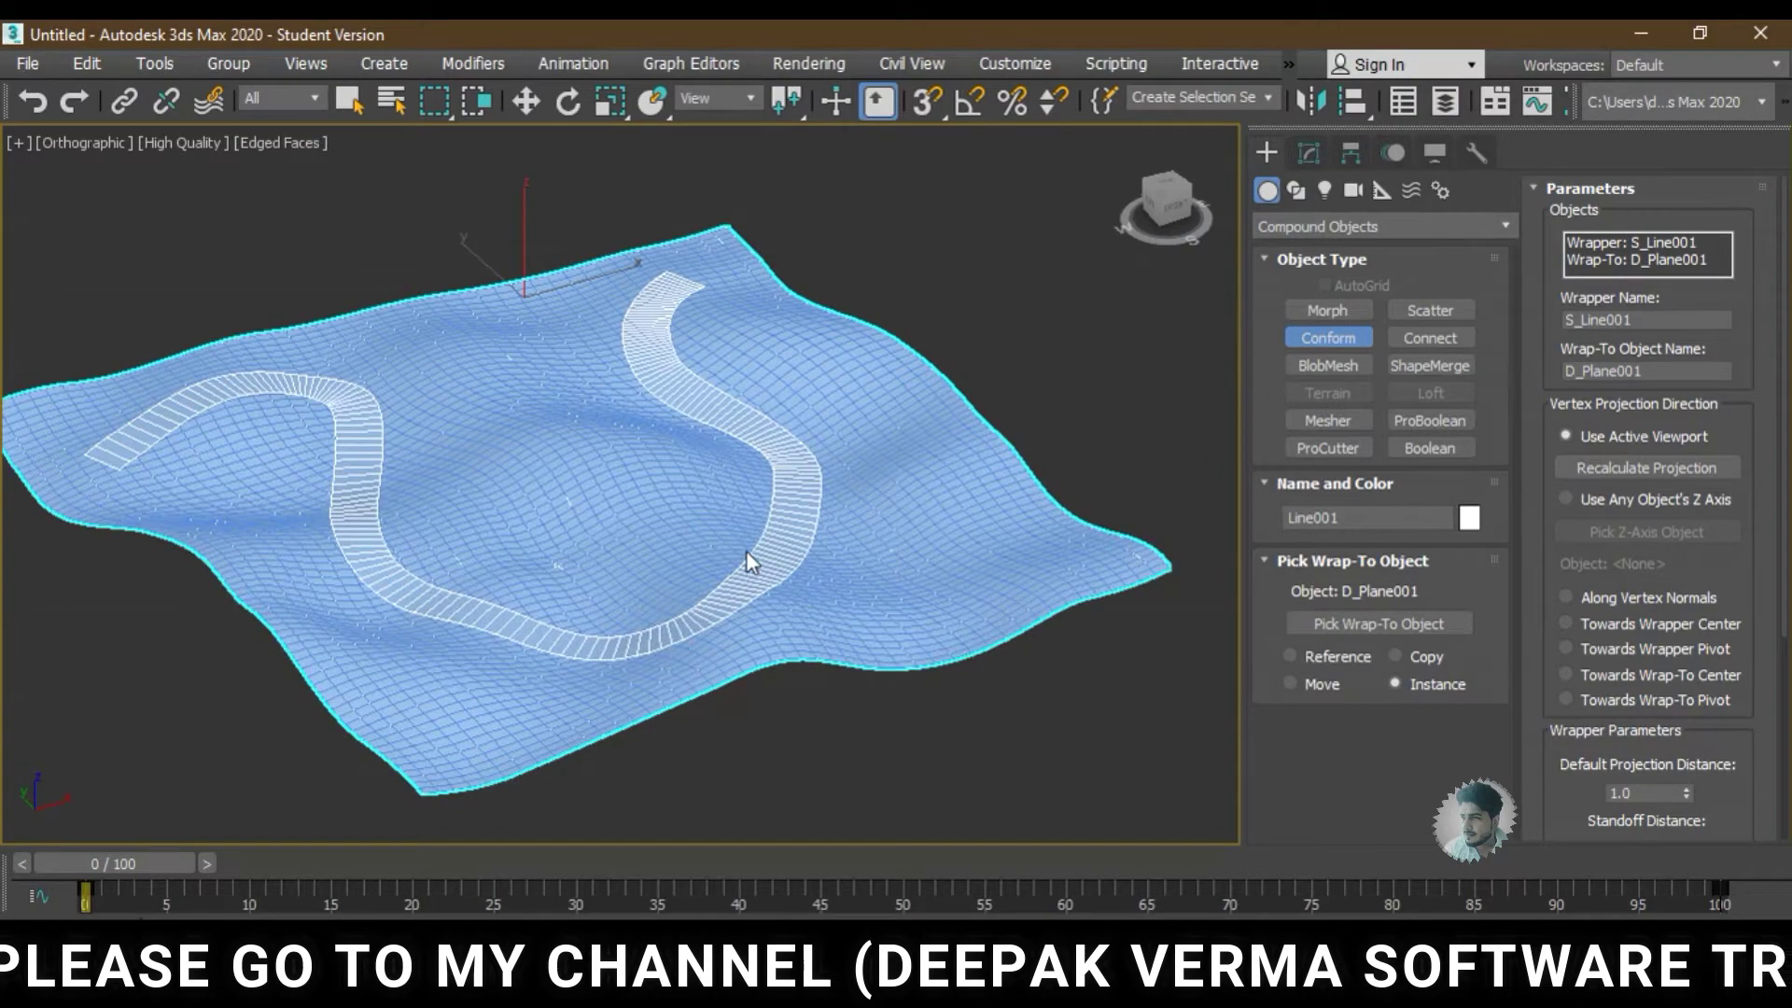
pyautogui.scroll(2, 766, 565)
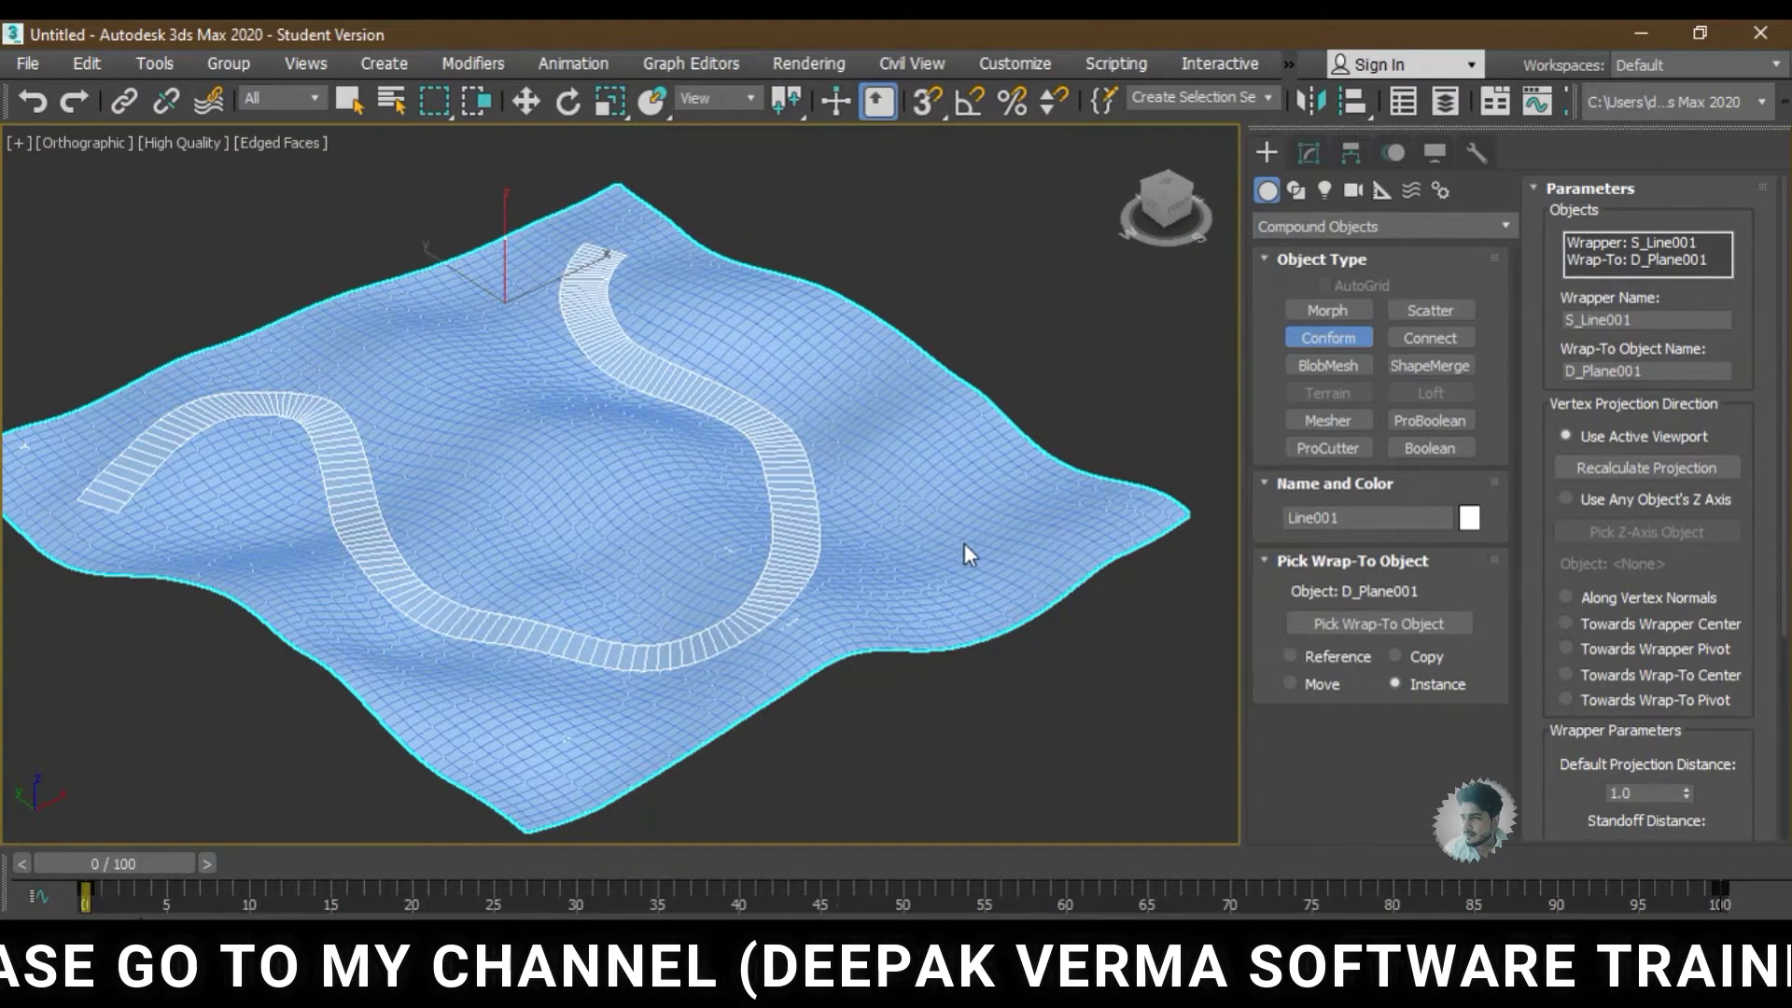
pyautogui.moveTo(669, 597); pyautogui.dragTo(712, 585, button='middle')
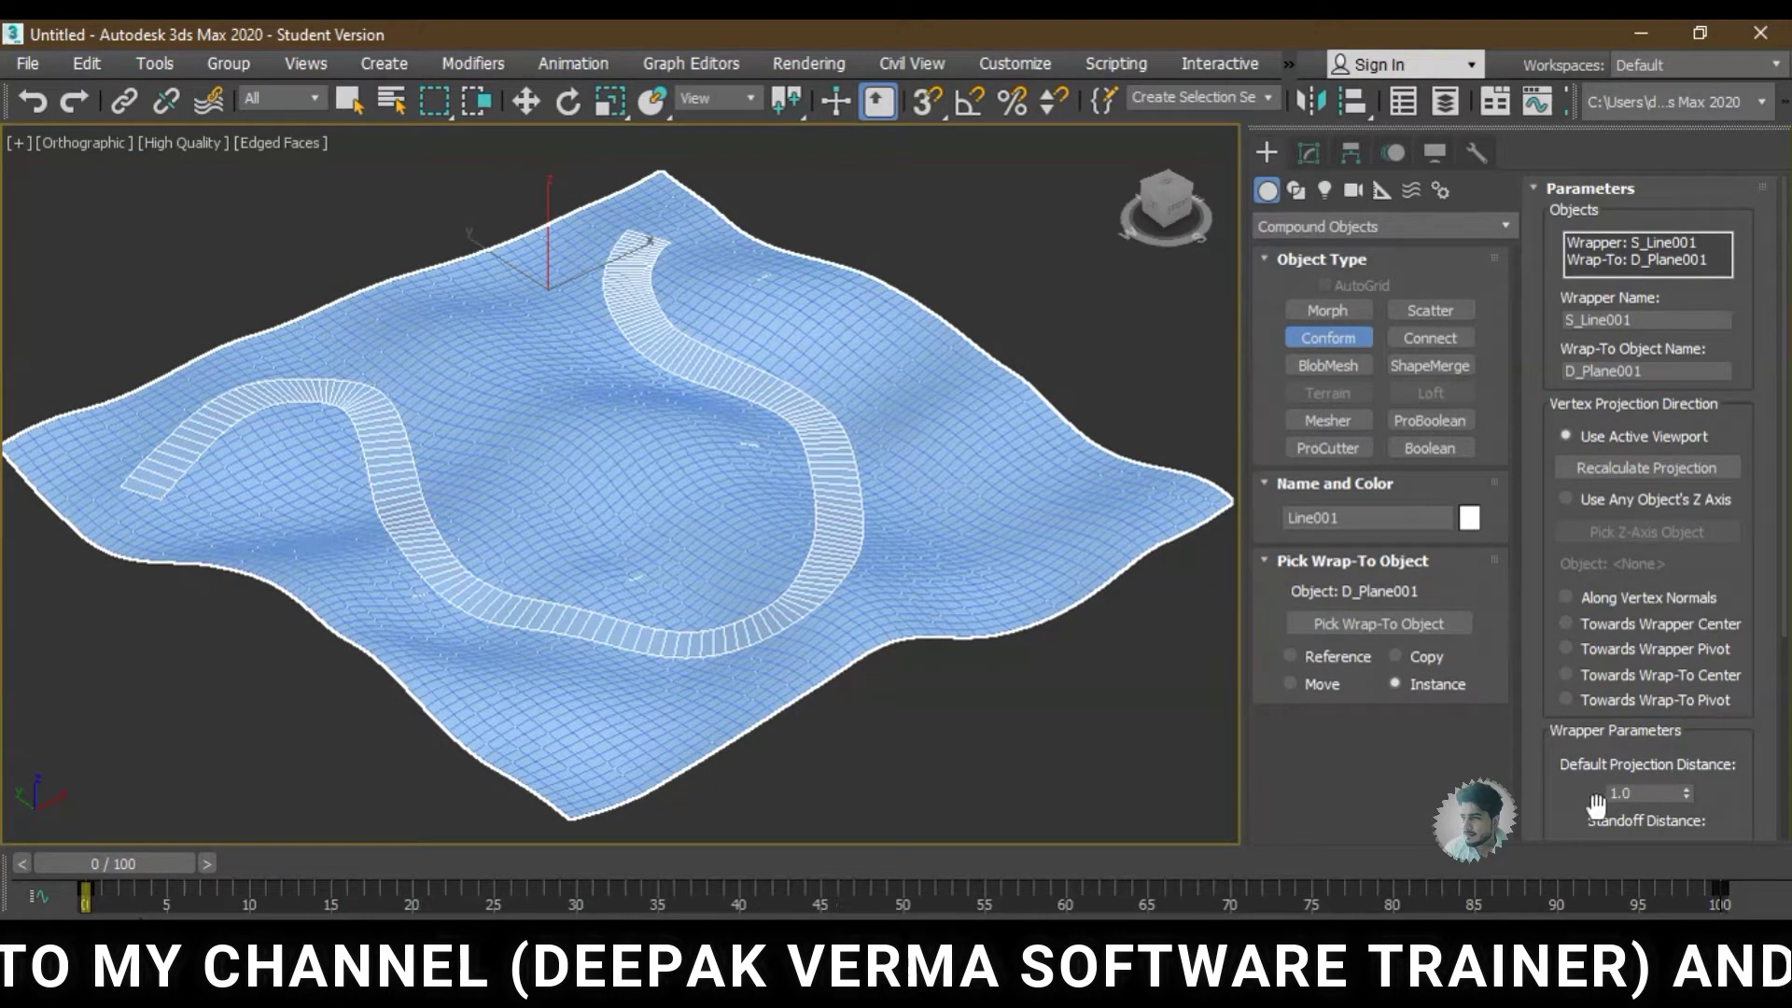
pyautogui.moveTo(1587, 802); pyautogui.dragTo(1564, 494)
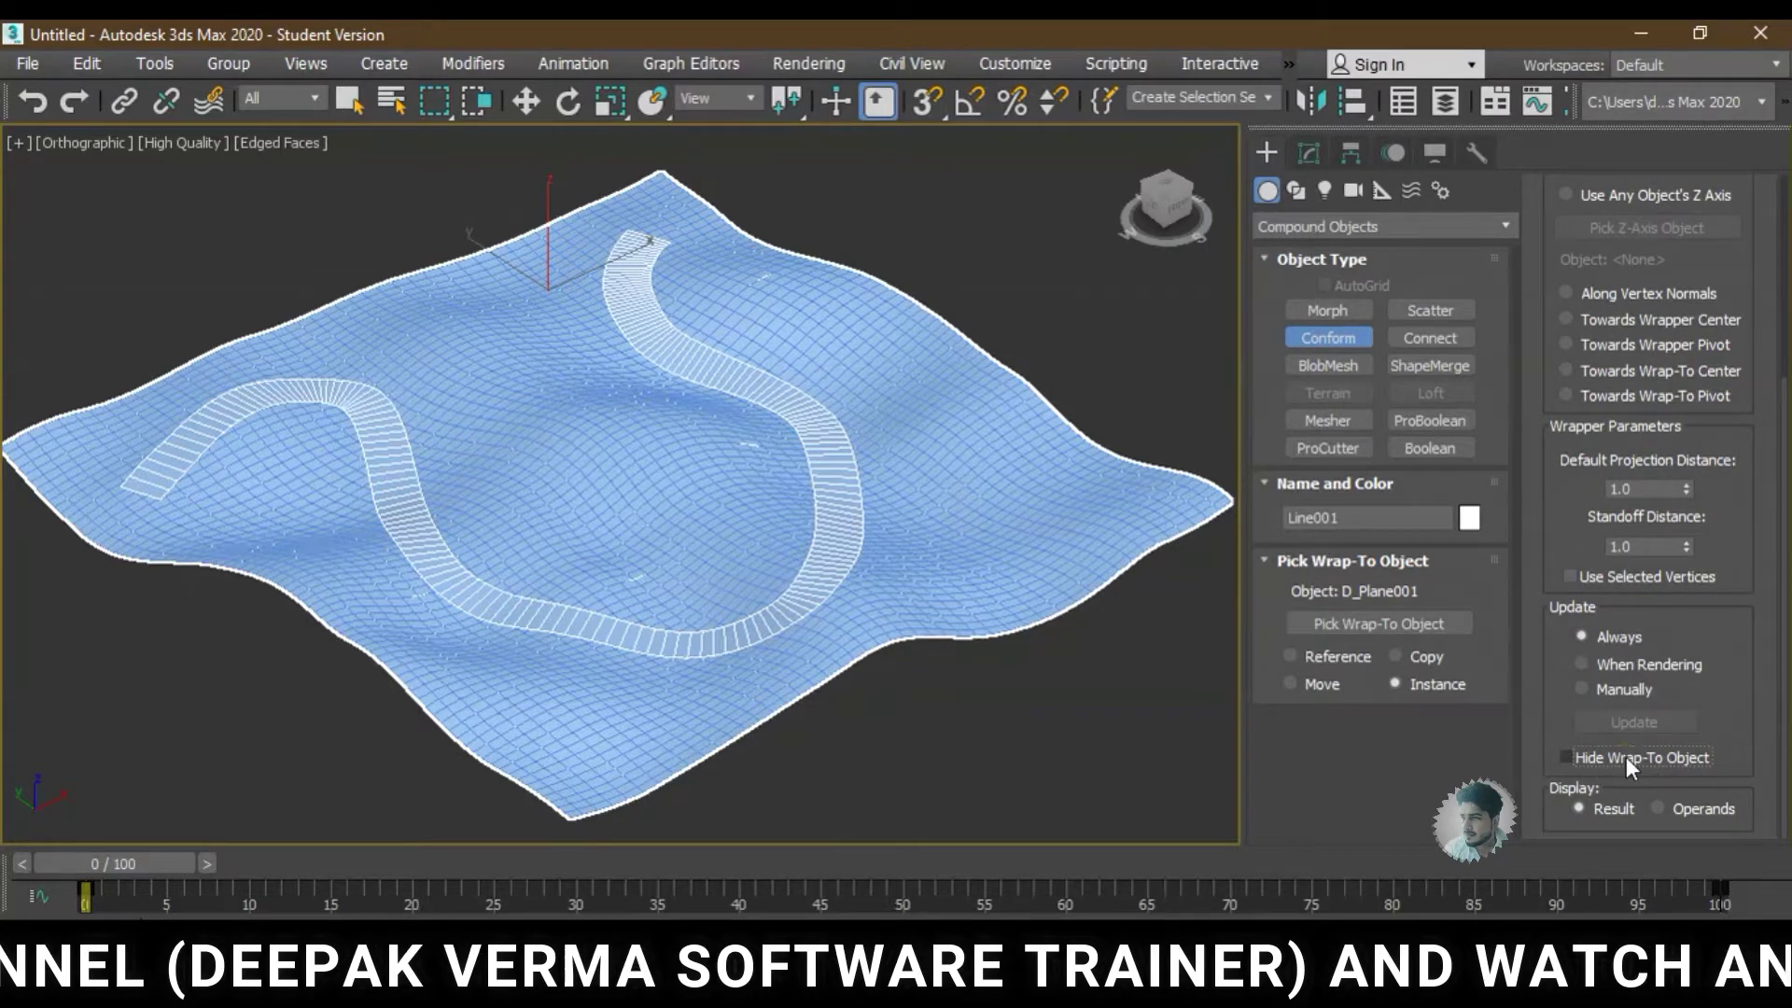
pyautogui.moveTo(893, 569)
pyautogui.keyDown('alt'); pyautogui.mouseDown(button='middle')
pyautogui.moveTo(1278, 573)
pyautogui.moveTo(812, 597)
pyautogui.moveTo(500, 569)
pyautogui.moveTo(613, 560)
pyautogui.mouseUp(button='middle'); pyautogui.keyUp('alt')
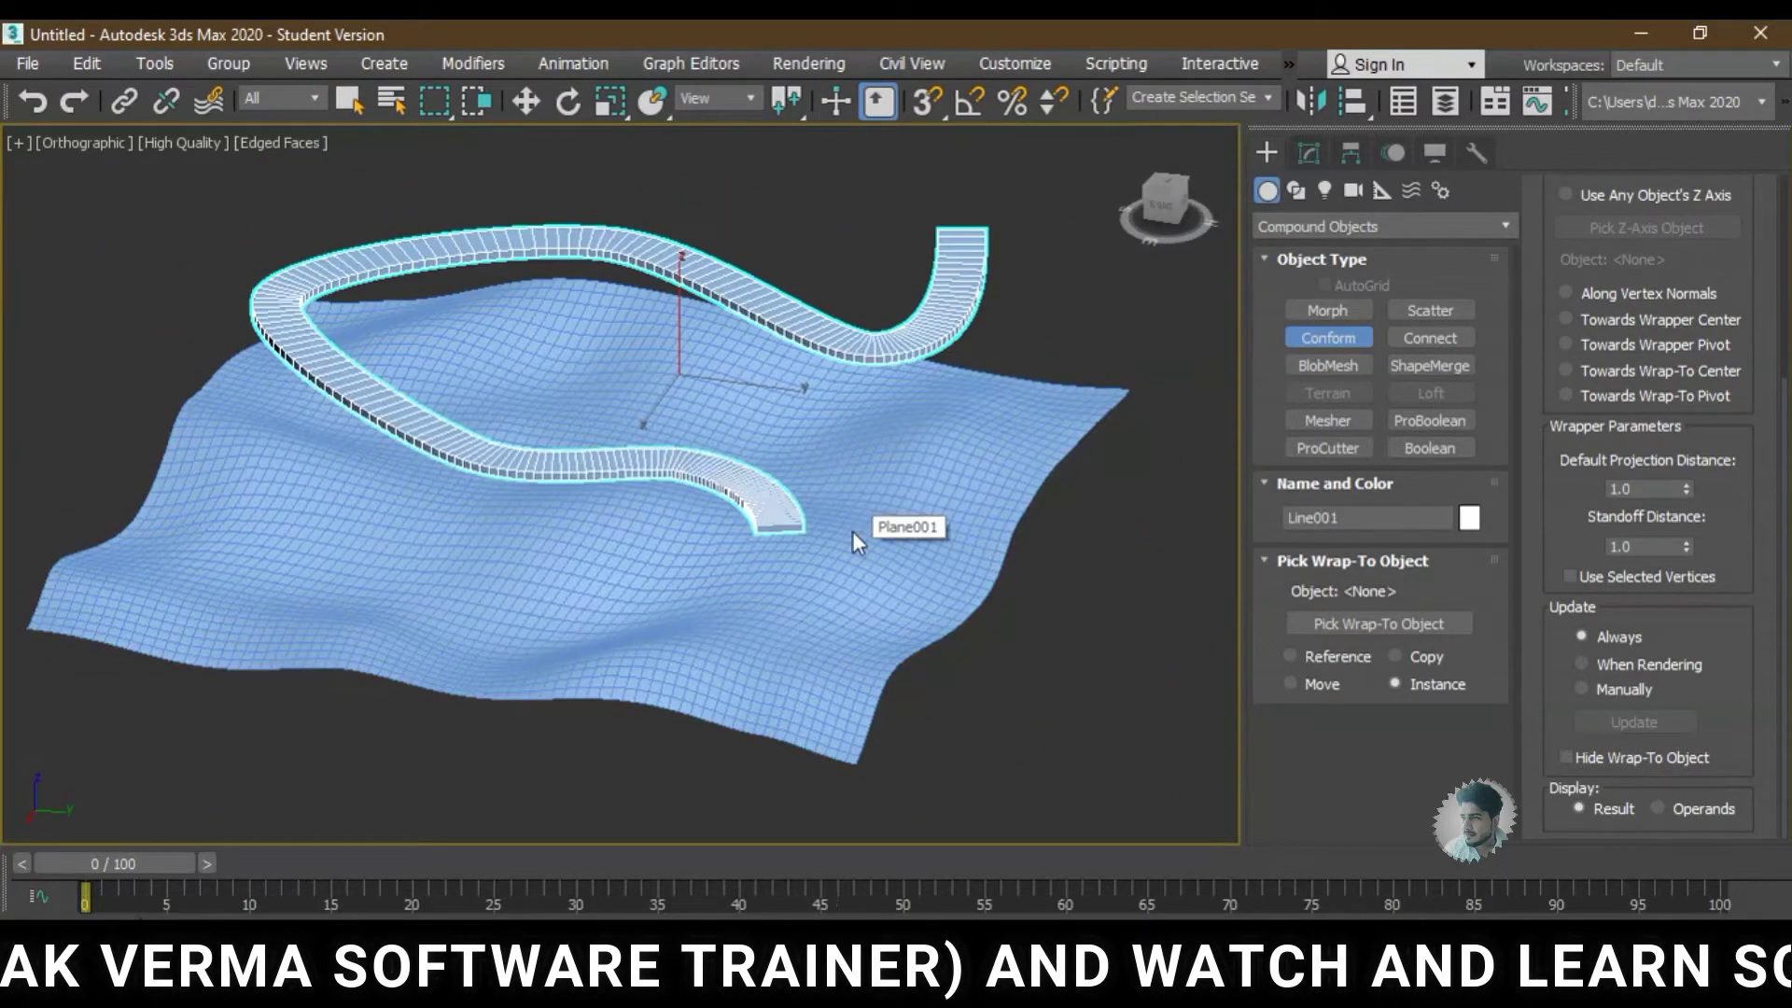
# - Exit Conform mode, select the road and set its object colour to grey
pyautogui.press('w')
pyautogui.click(1044, 580)
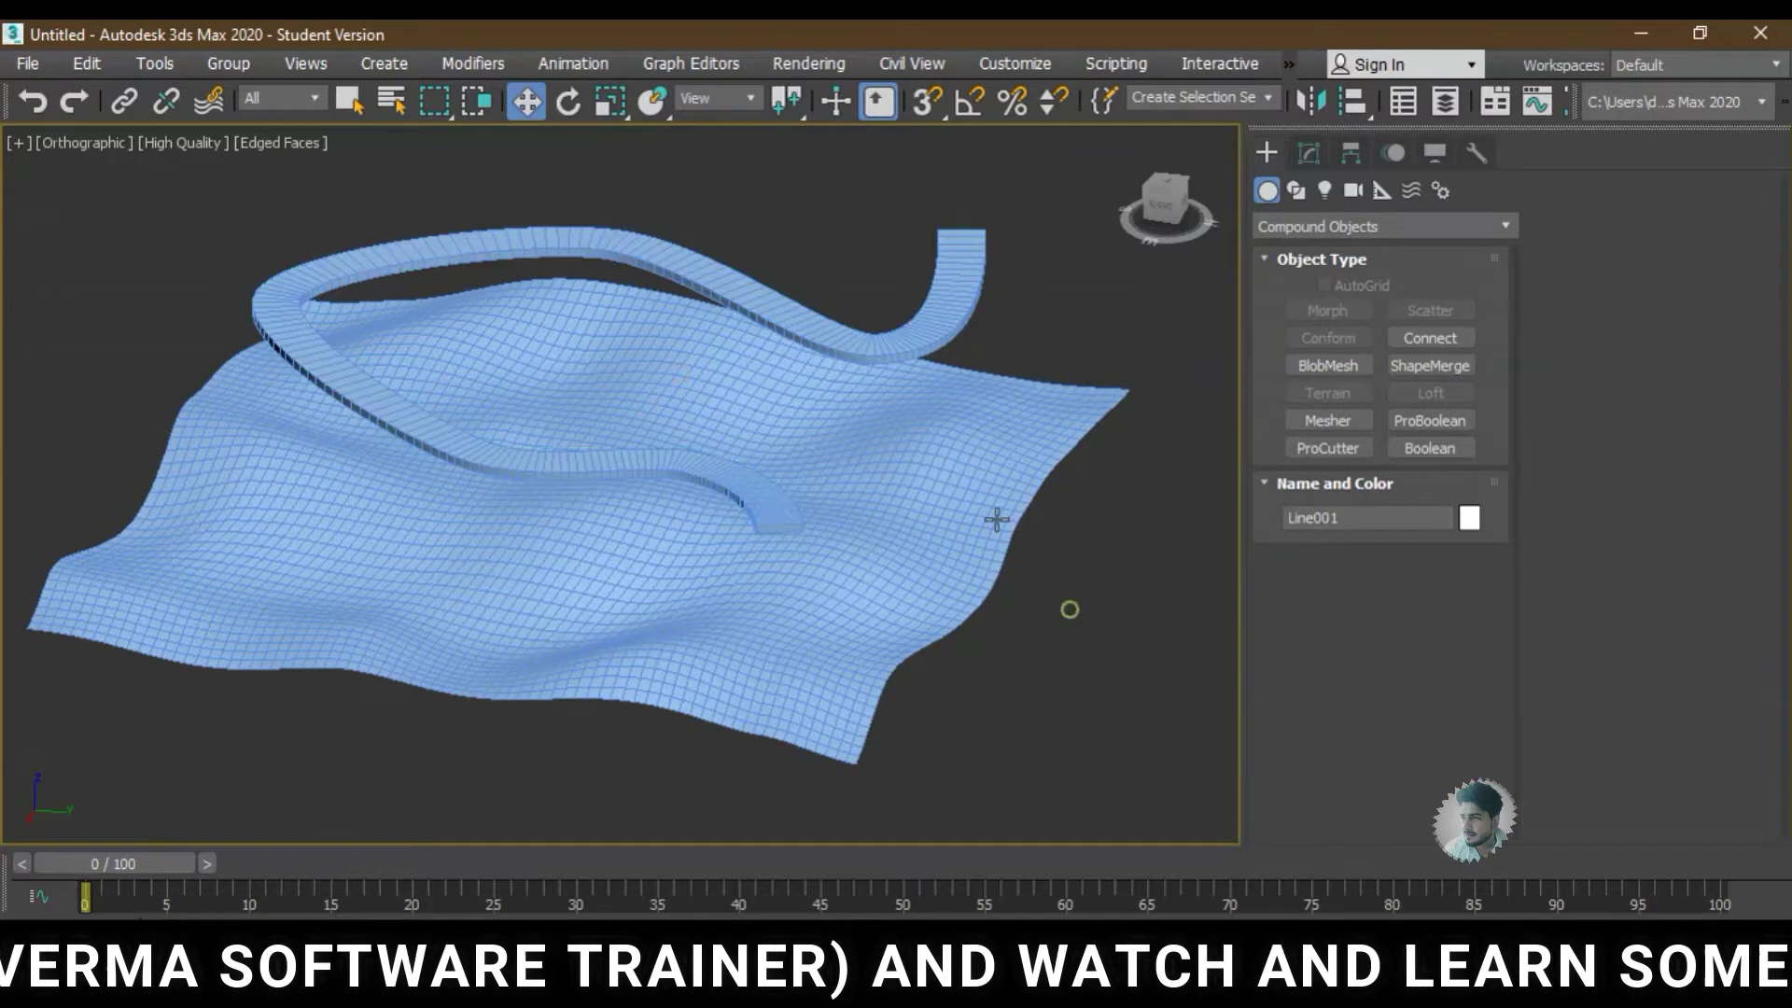
pyautogui.click(906, 353)
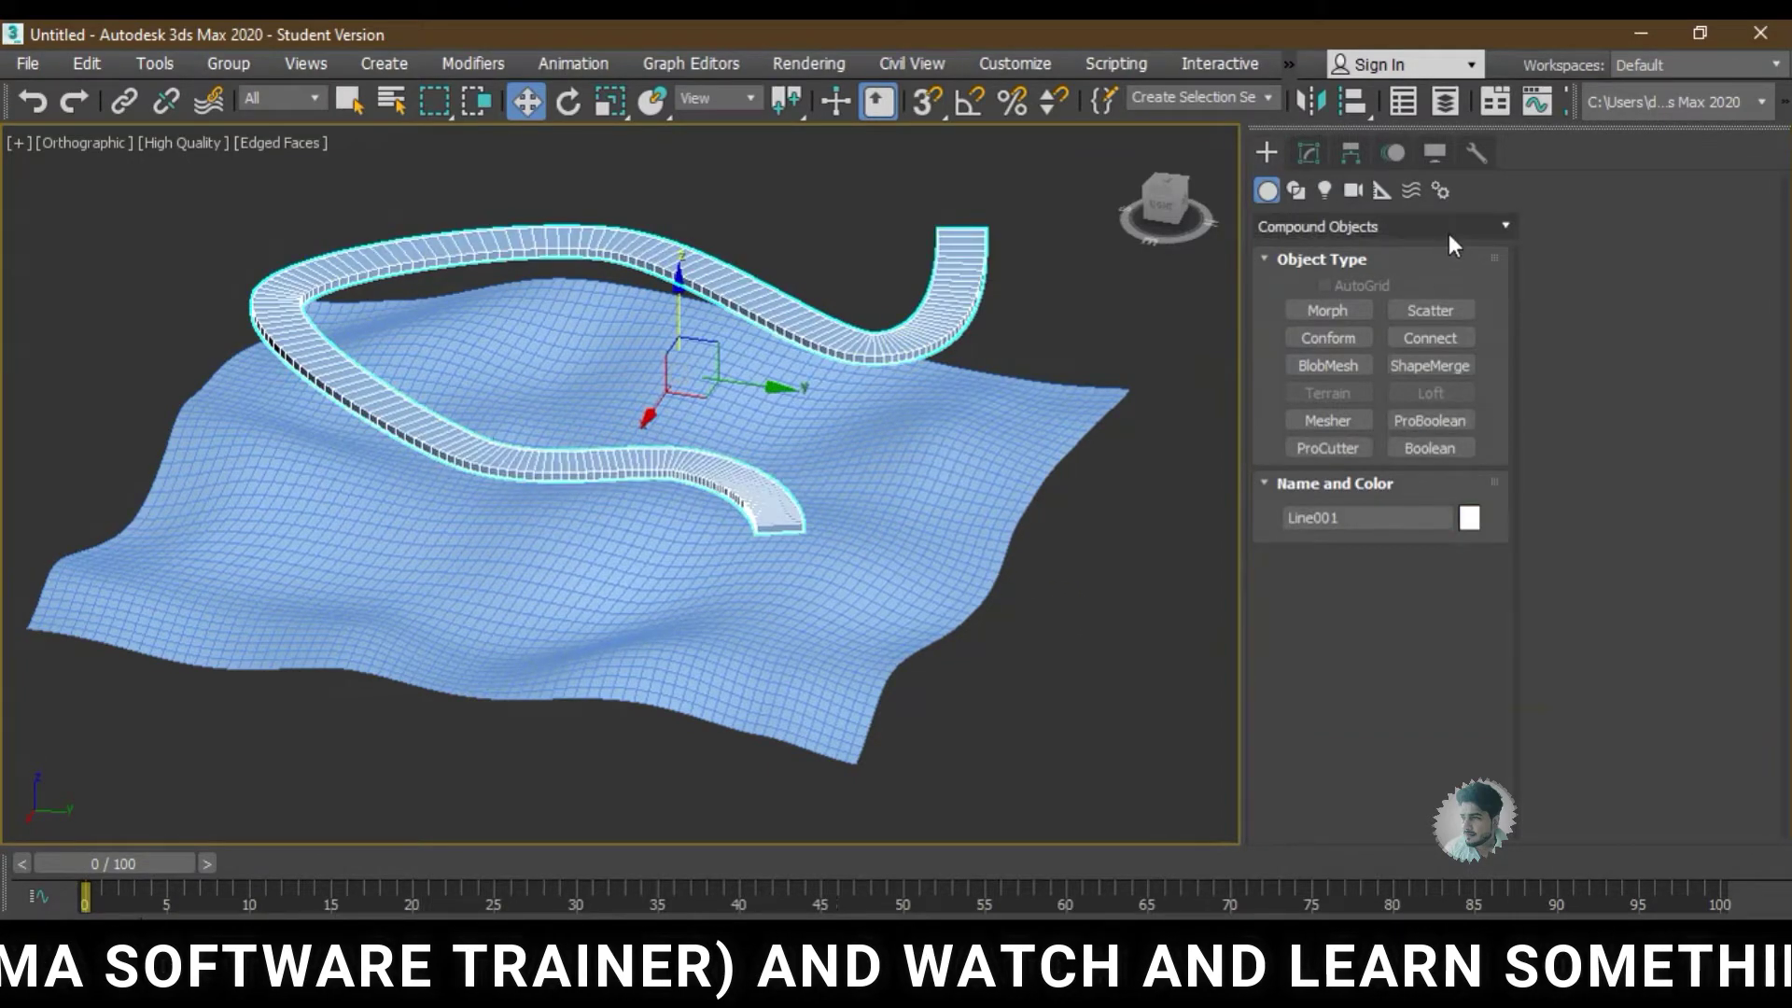
pyautogui.click(1296, 188)
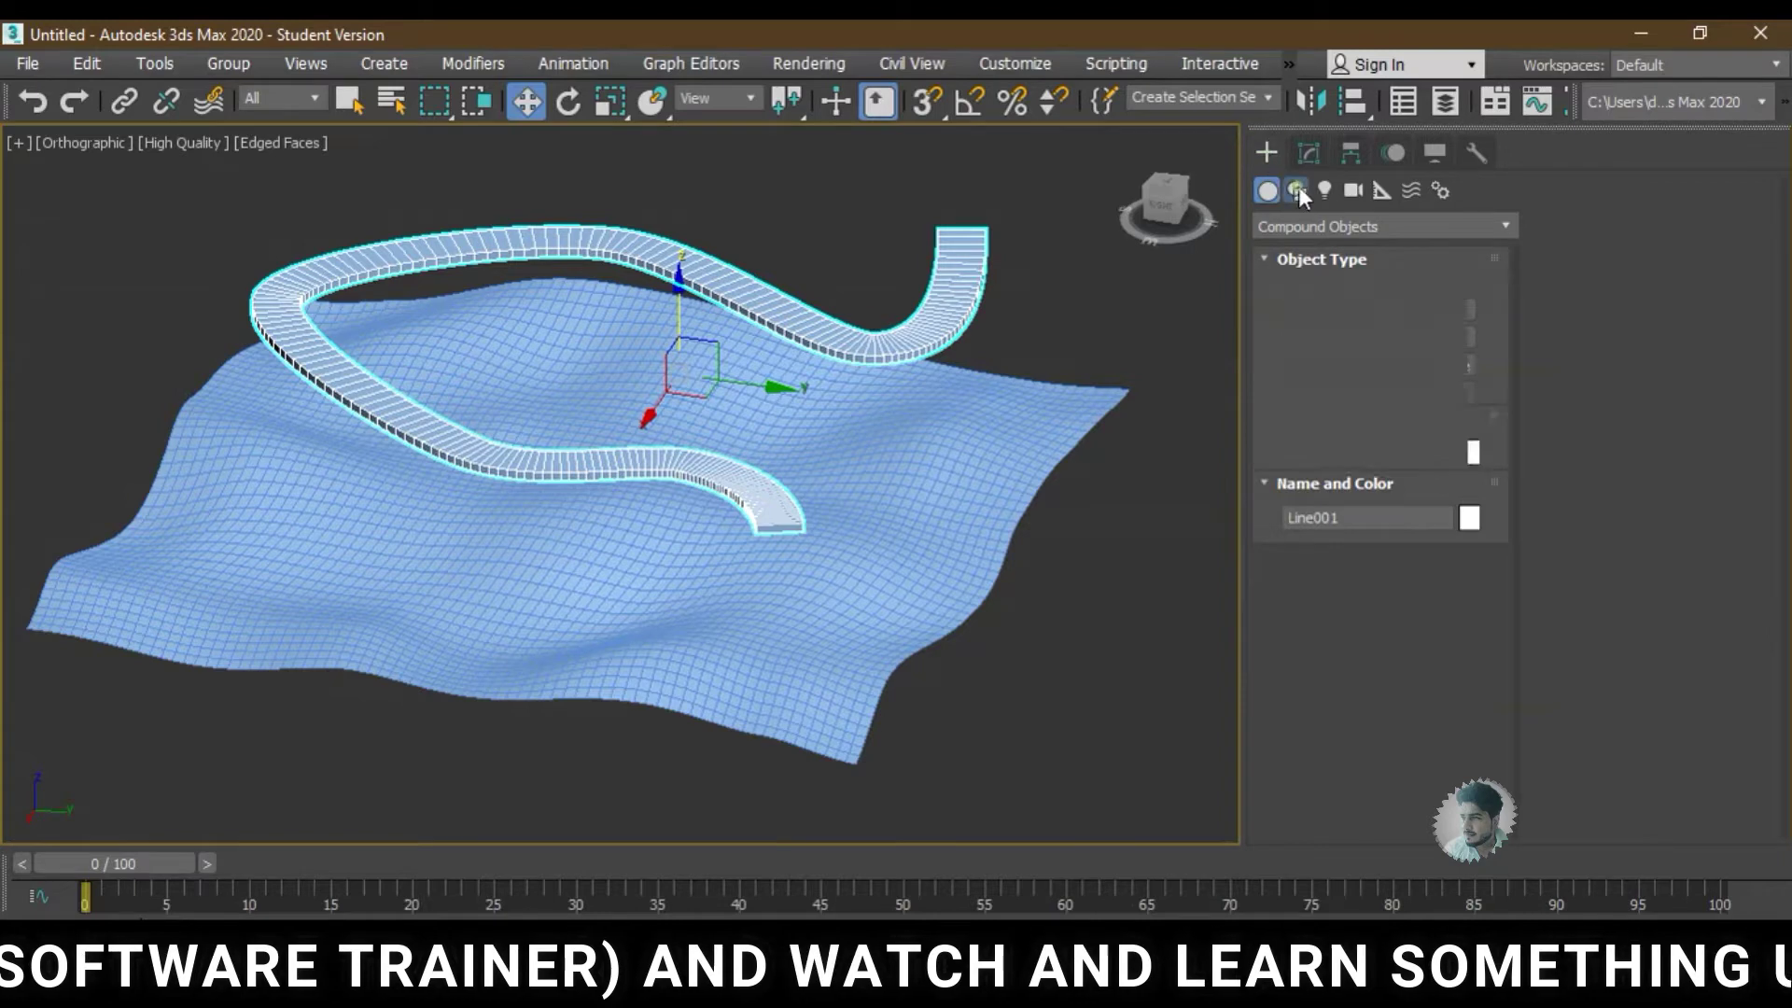
pyautogui.click(1307, 155)
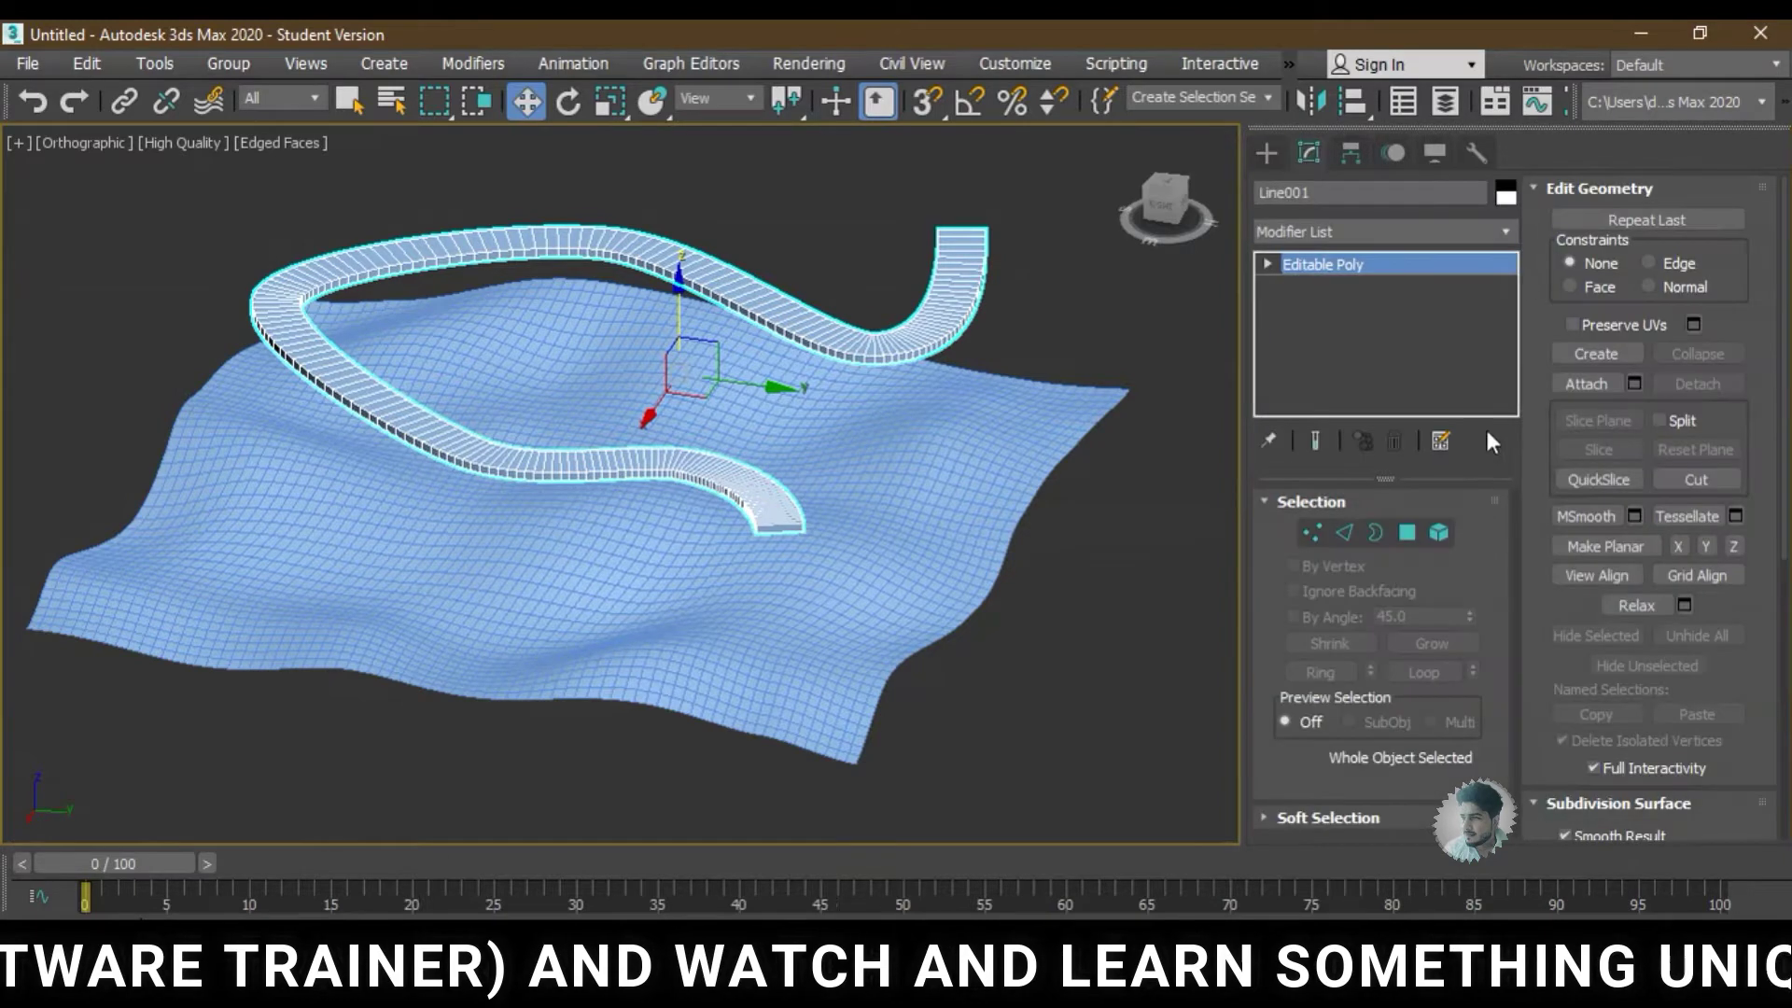
pyautogui.click(1502, 196)
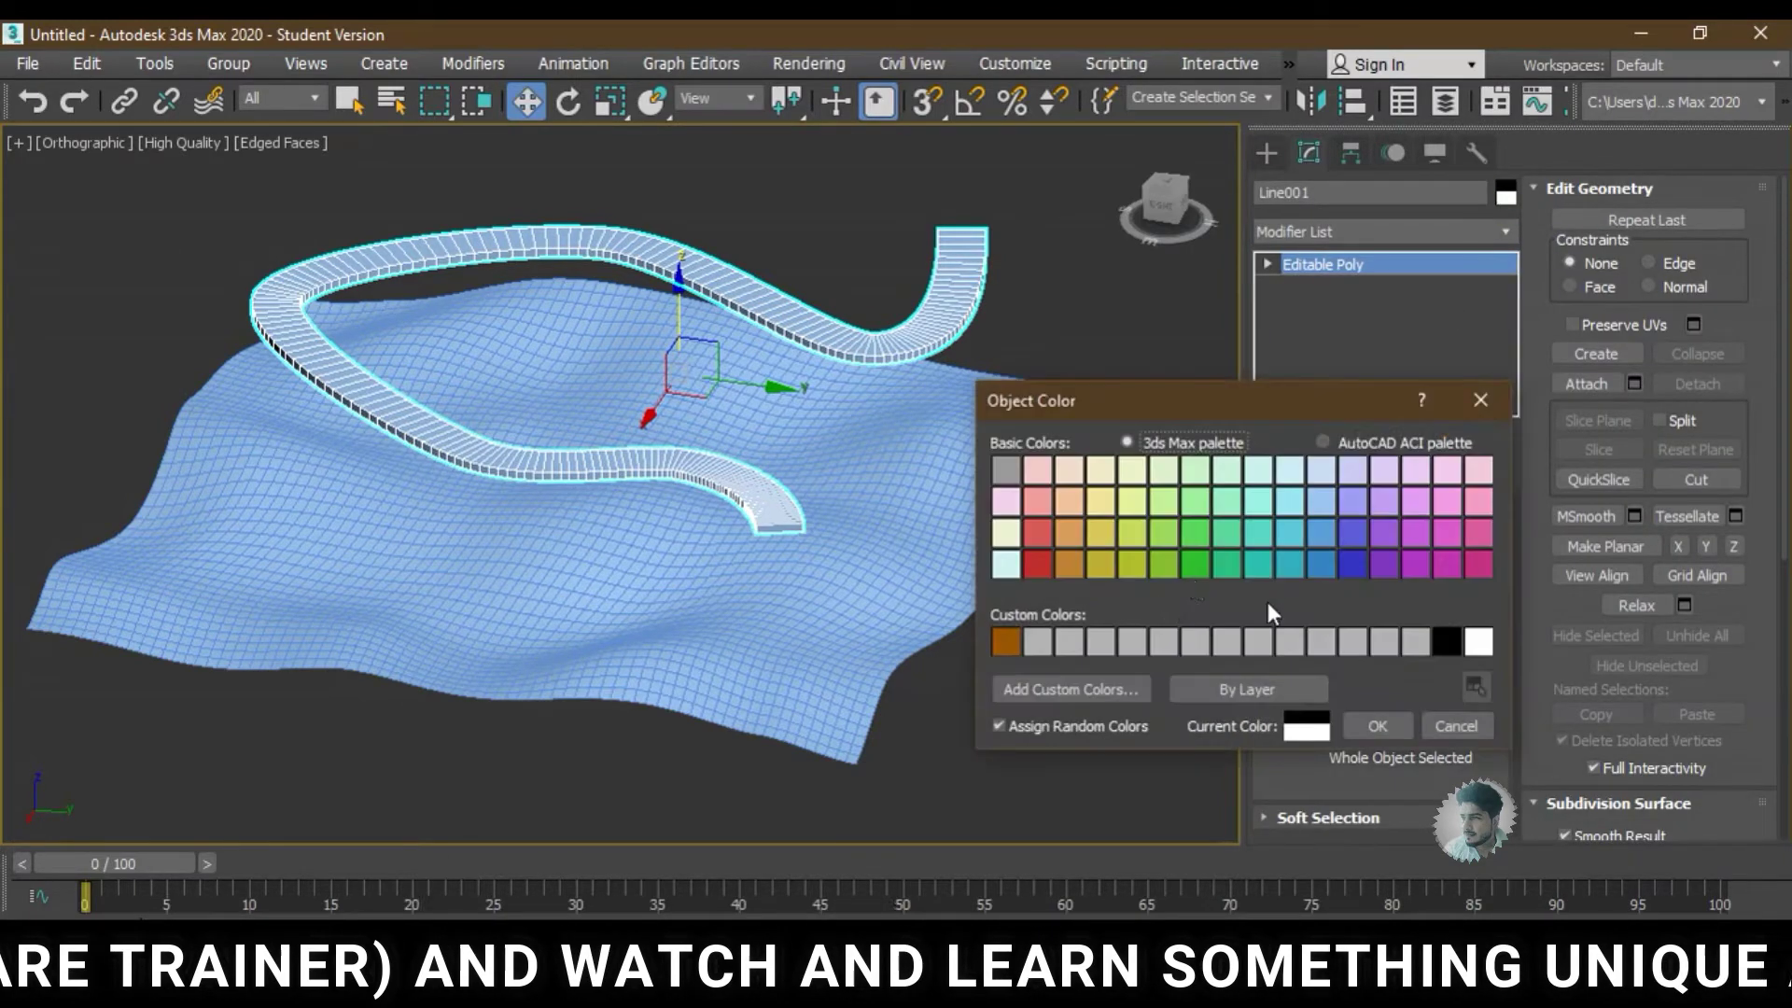
pyautogui.click(1409, 638)
pyautogui.click(1378, 726)
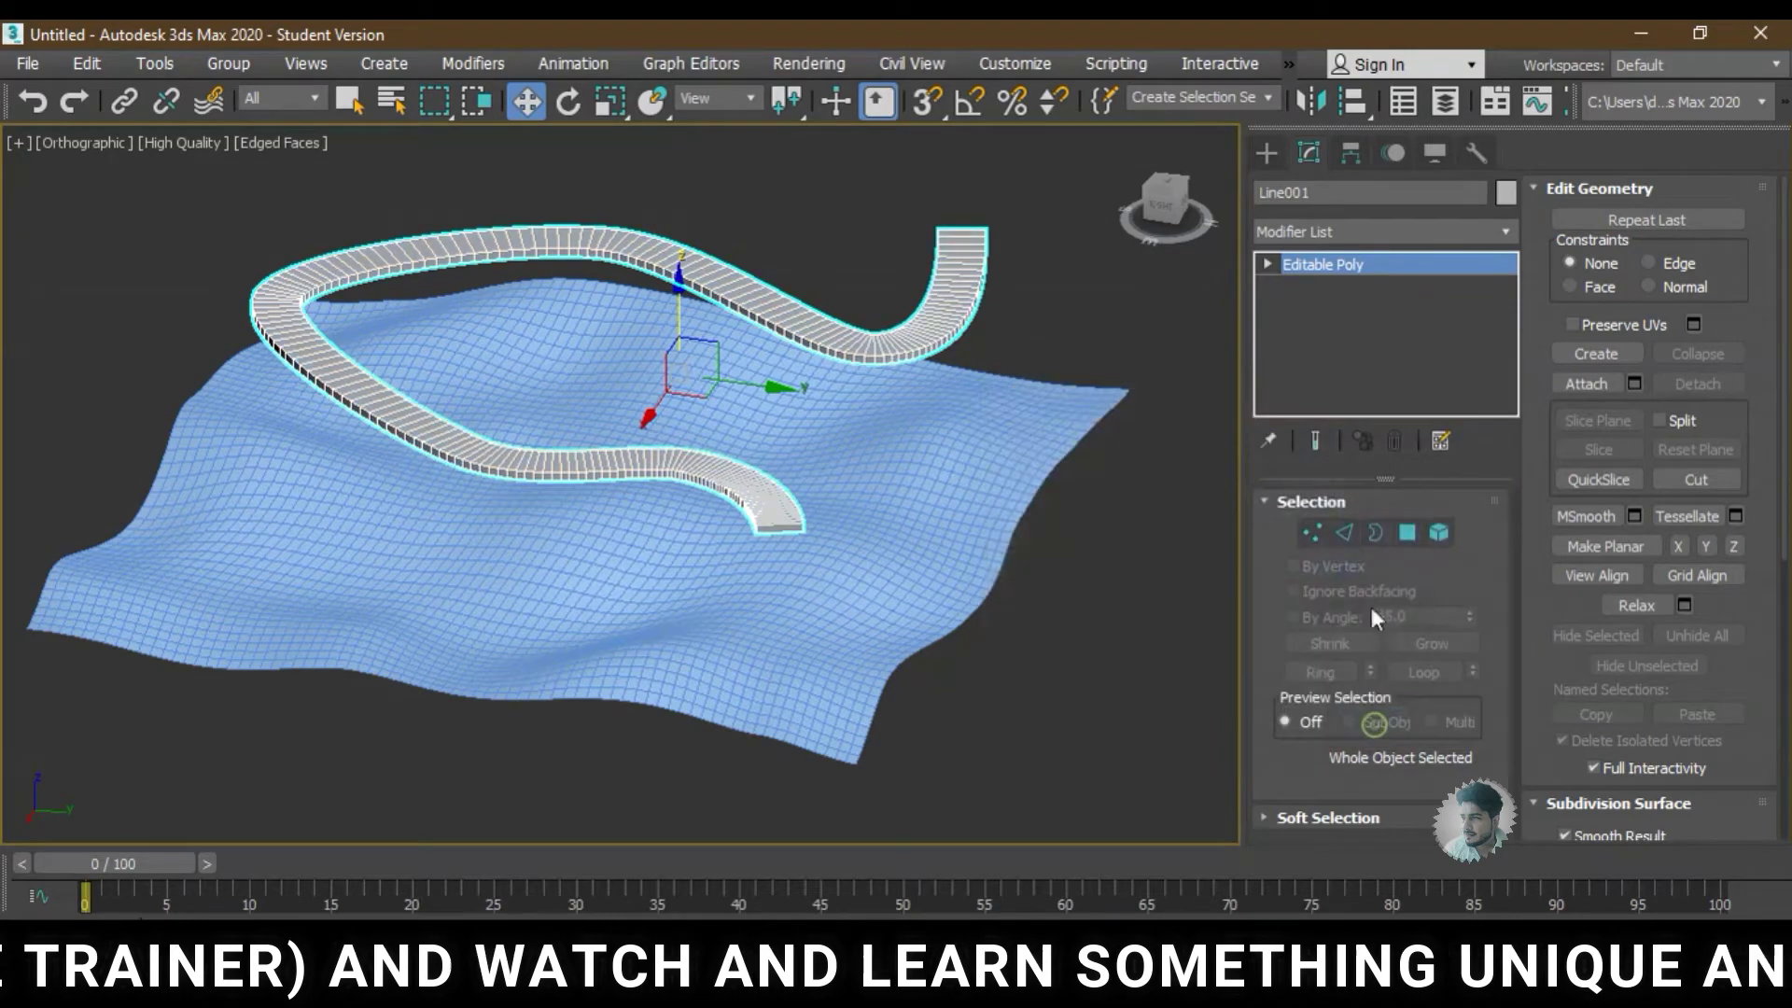
# - Set the terrain plane's object colour to green, then reselect the road
pyautogui.click(873, 562)
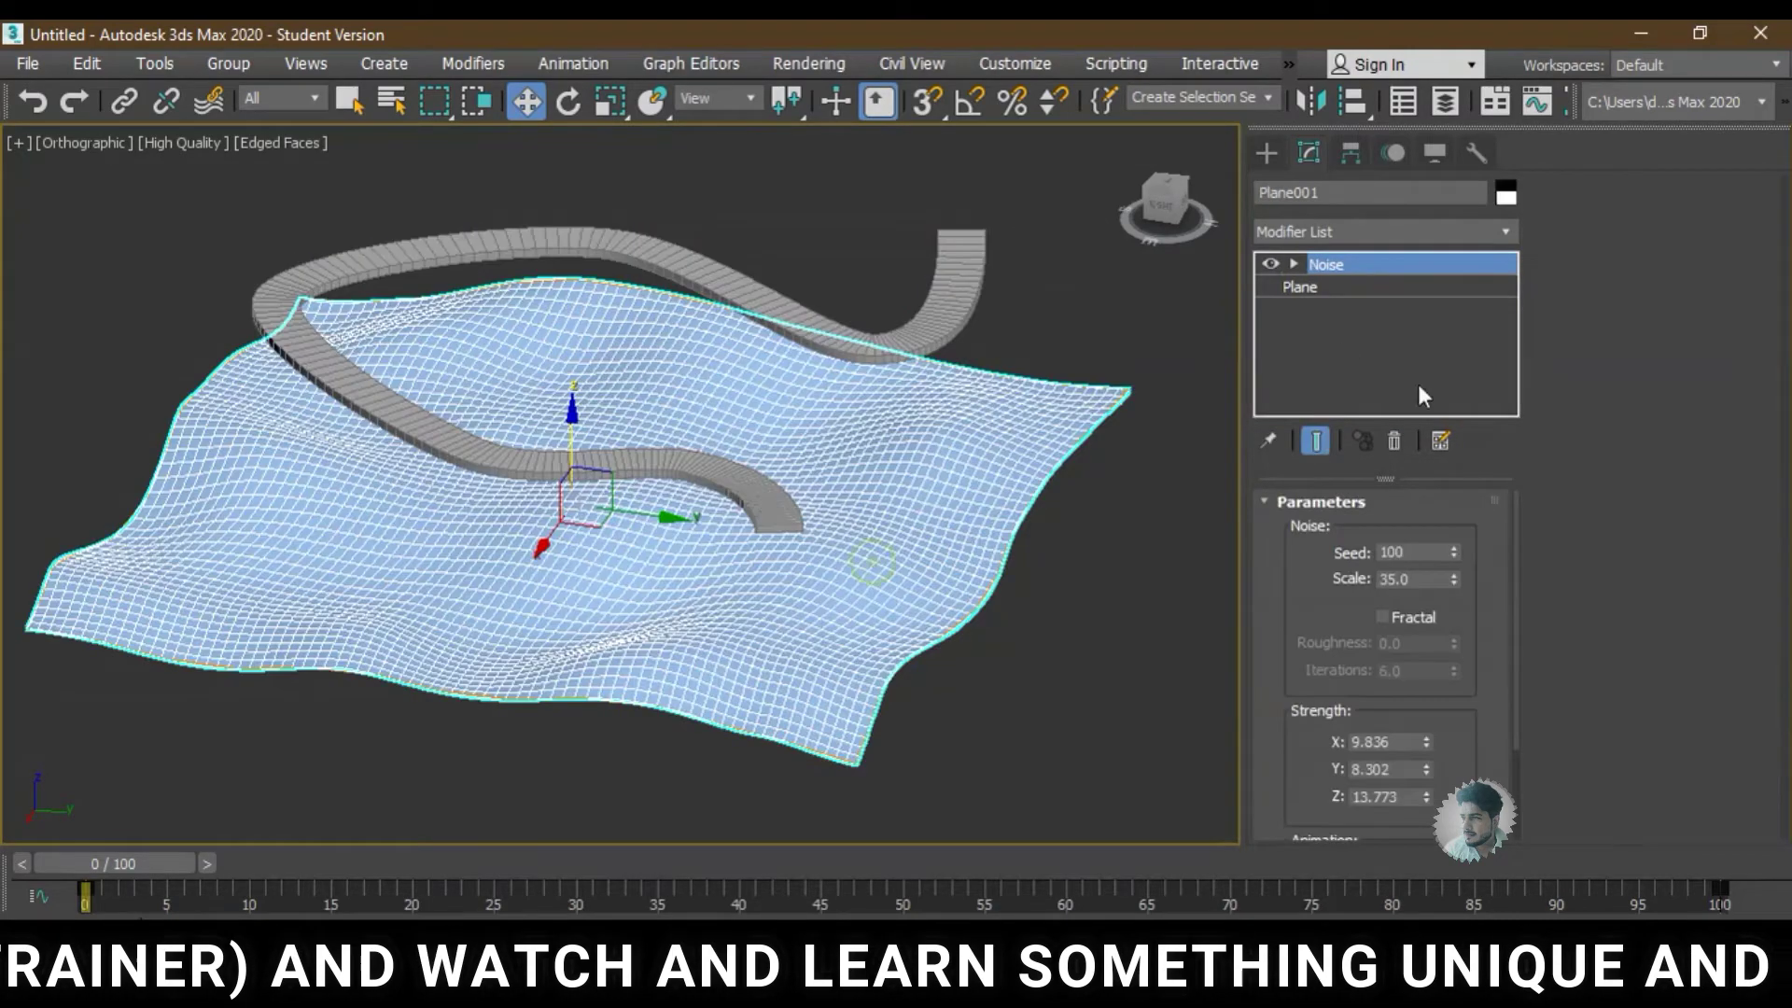
pyautogui.click(1505, 193)
pyautogui.click(1194, 563)
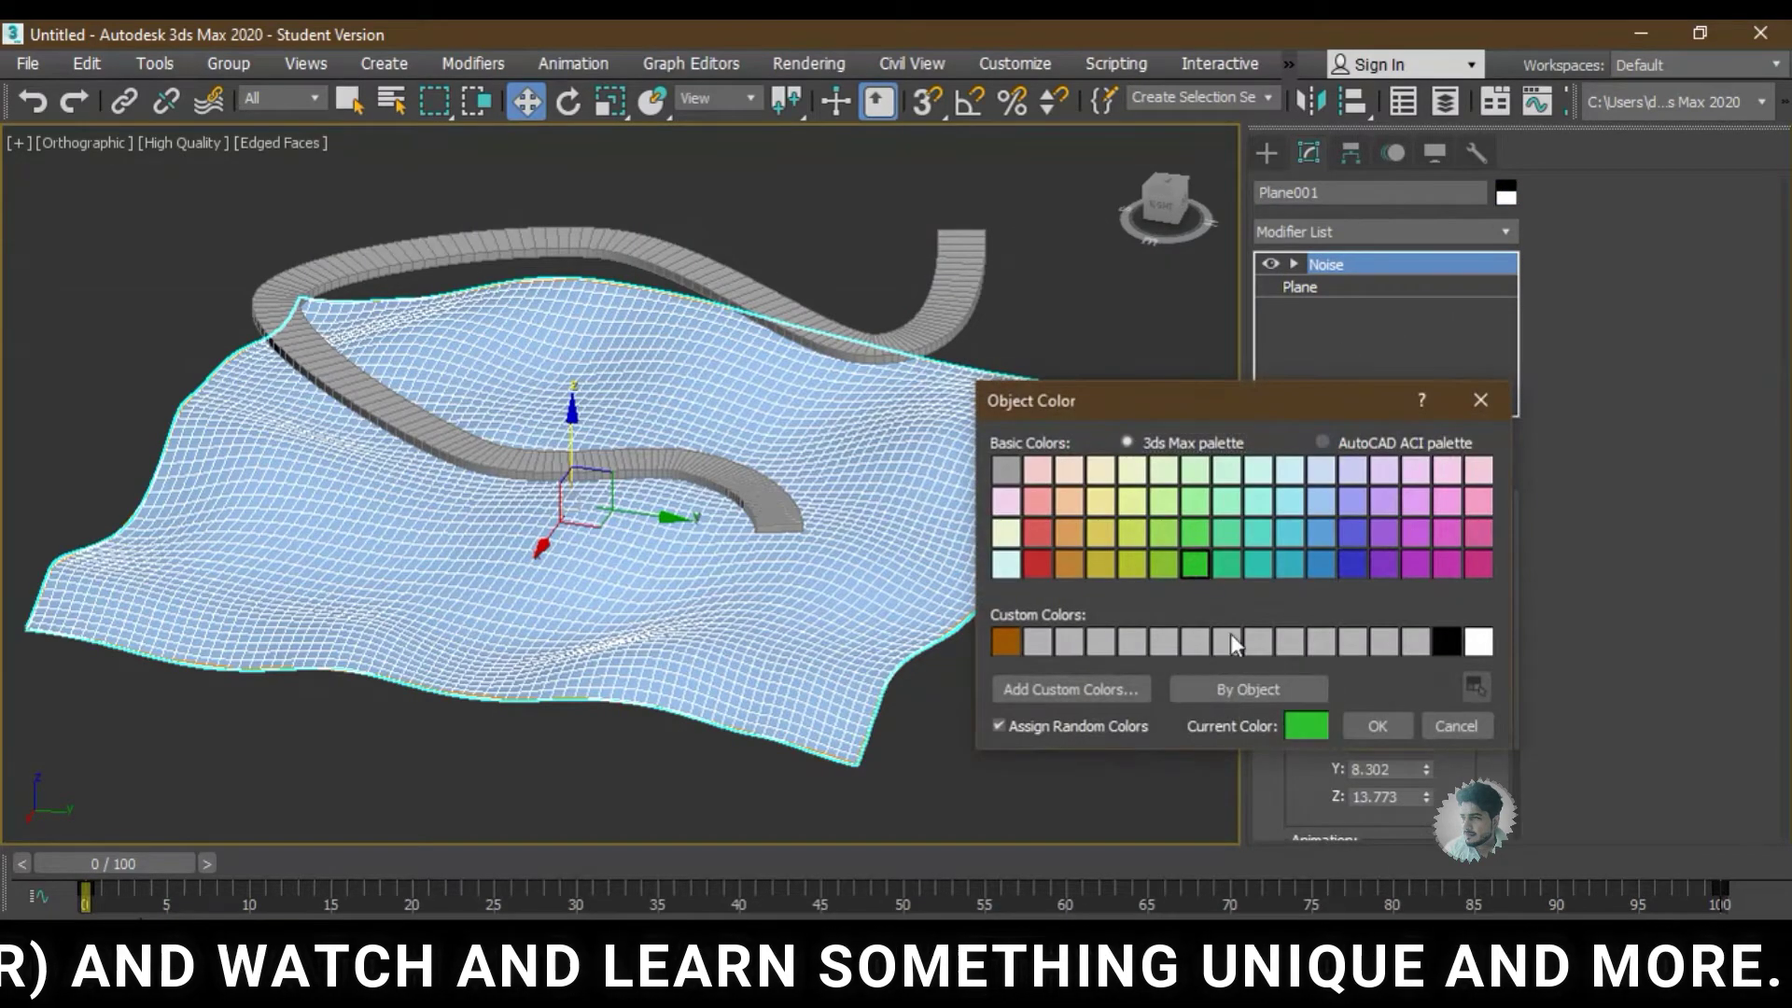
pyautogui.click(1377, 726)
pyautogui.click(1139, 648)
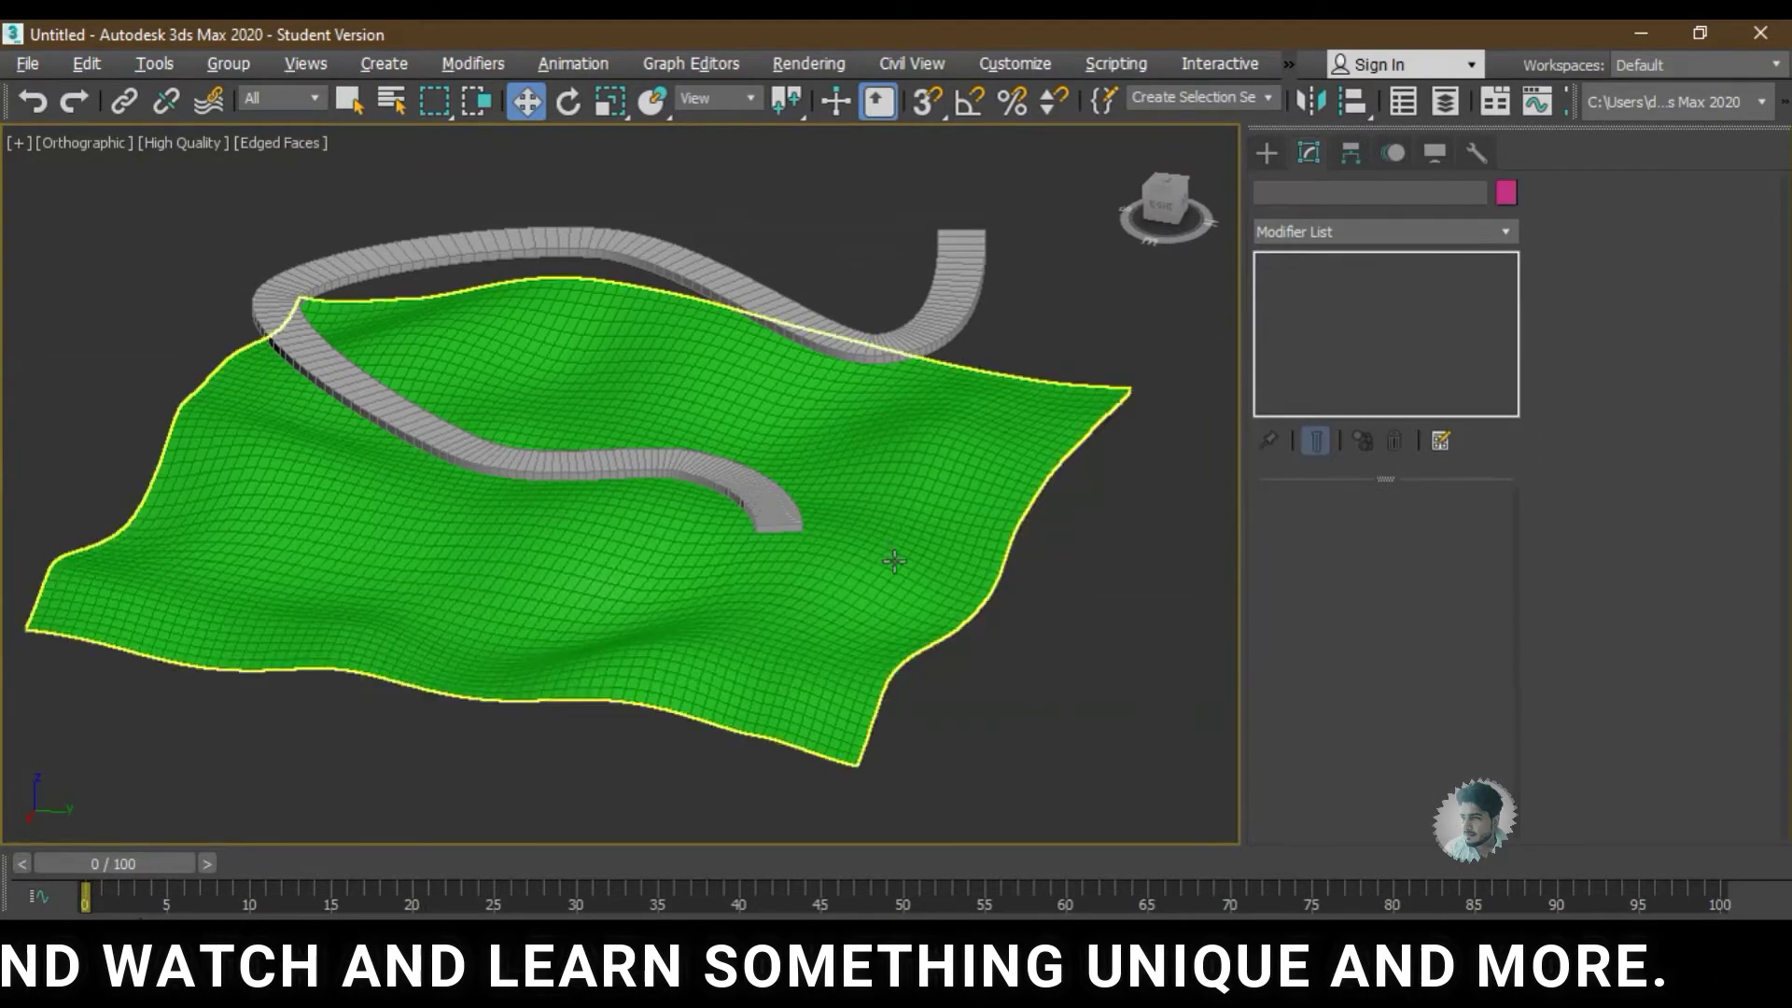
pyautogui.moveTo(900, 560)
pyautogui.keyDown('alt'); pyautogui.mouseDown(button='middle')
pyautogui.moveTo(998, 571)
pyautogui.moveTo(933, 504)
pyautogui.mouseUp(button='middle'); pyautogui.keyUp('alt')
pyautogui.click(746, 275)
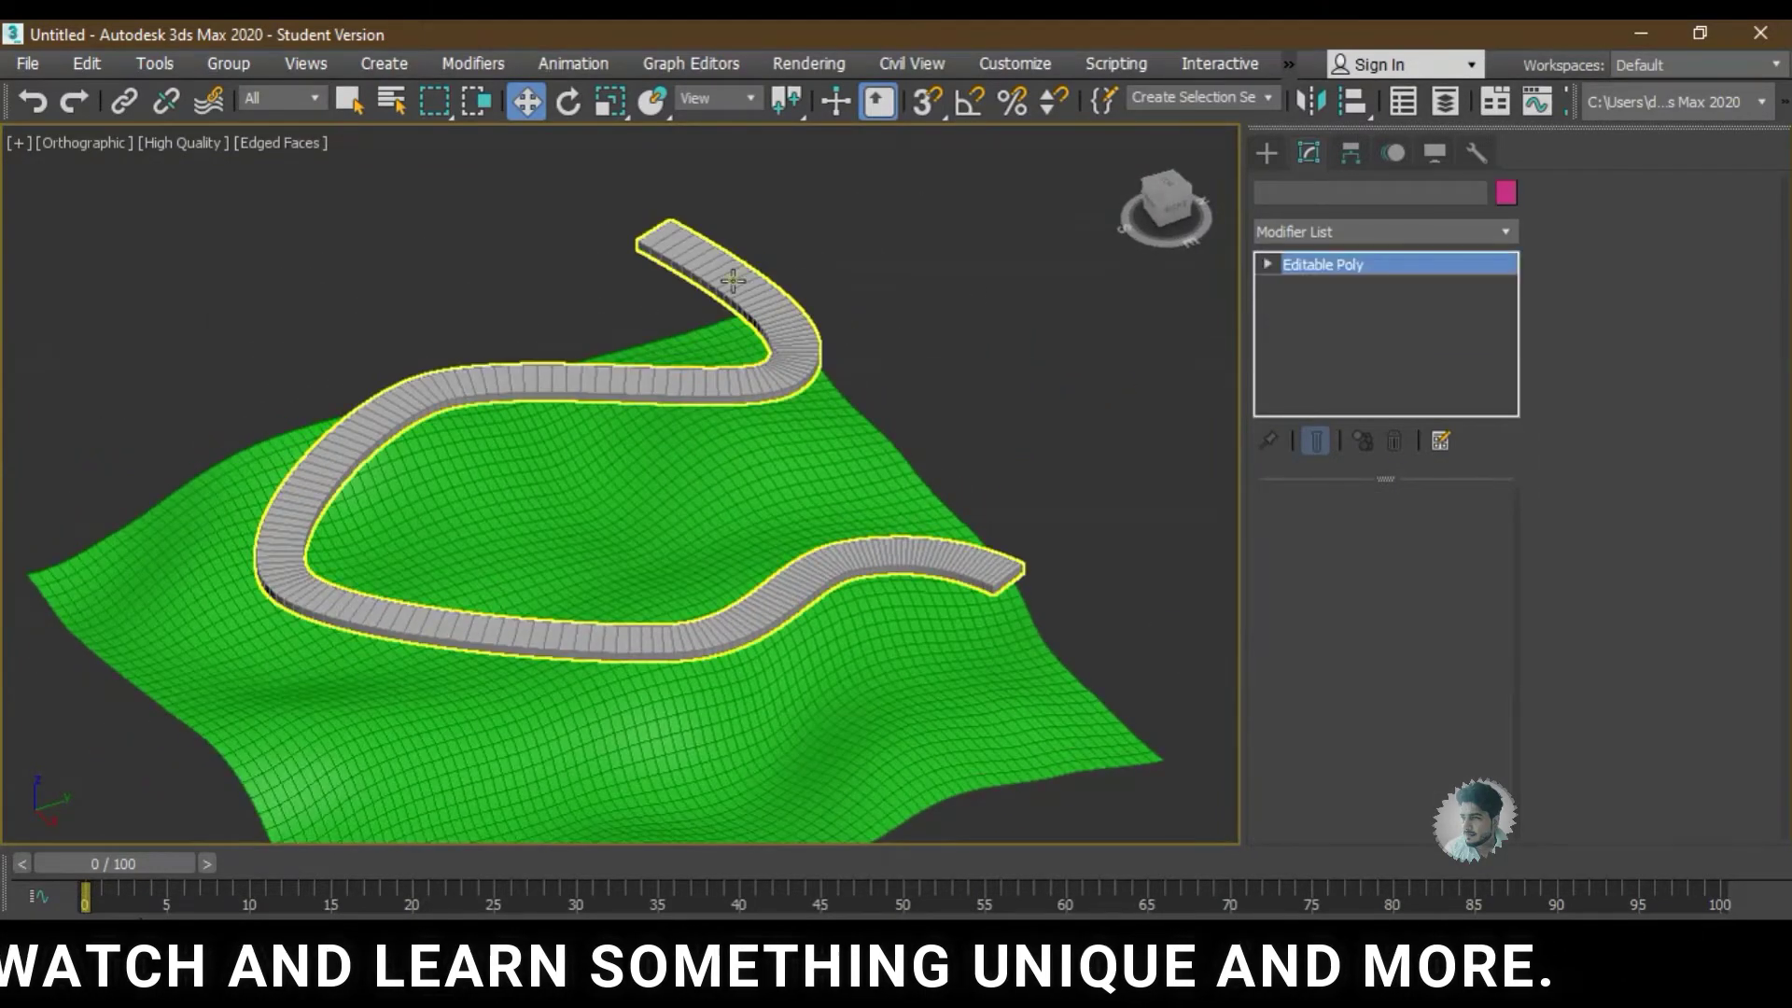
pyautogui.moveTo(800, 532)
pyautogui.keyDown('alt'); pyautogui.mouseDown(button='middle')
pyautogui.moveTo(824, 463)
pyautogui.moveTo(933, 481)
pyautogui.mouseUp(button='middle'); pyautogui.keyUp('alt')
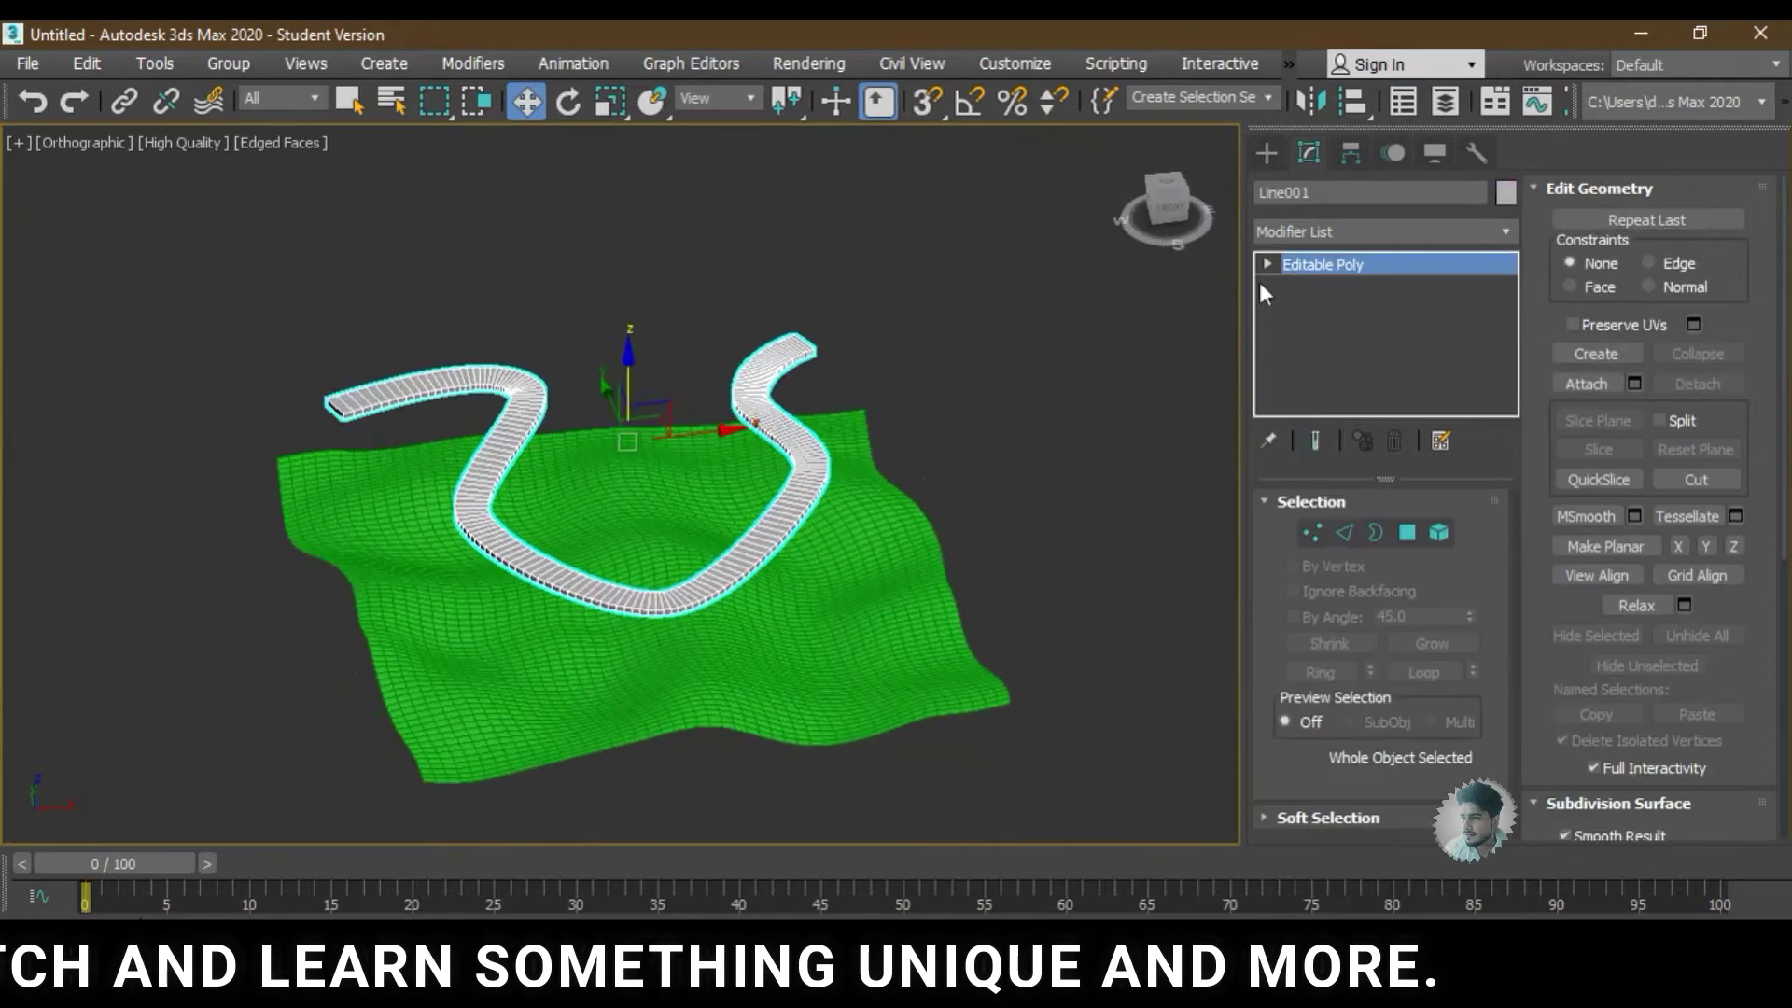
# - Start a new Conform compound from the road with Use Active Viewport projection
pyautogui.click(1268, 157)
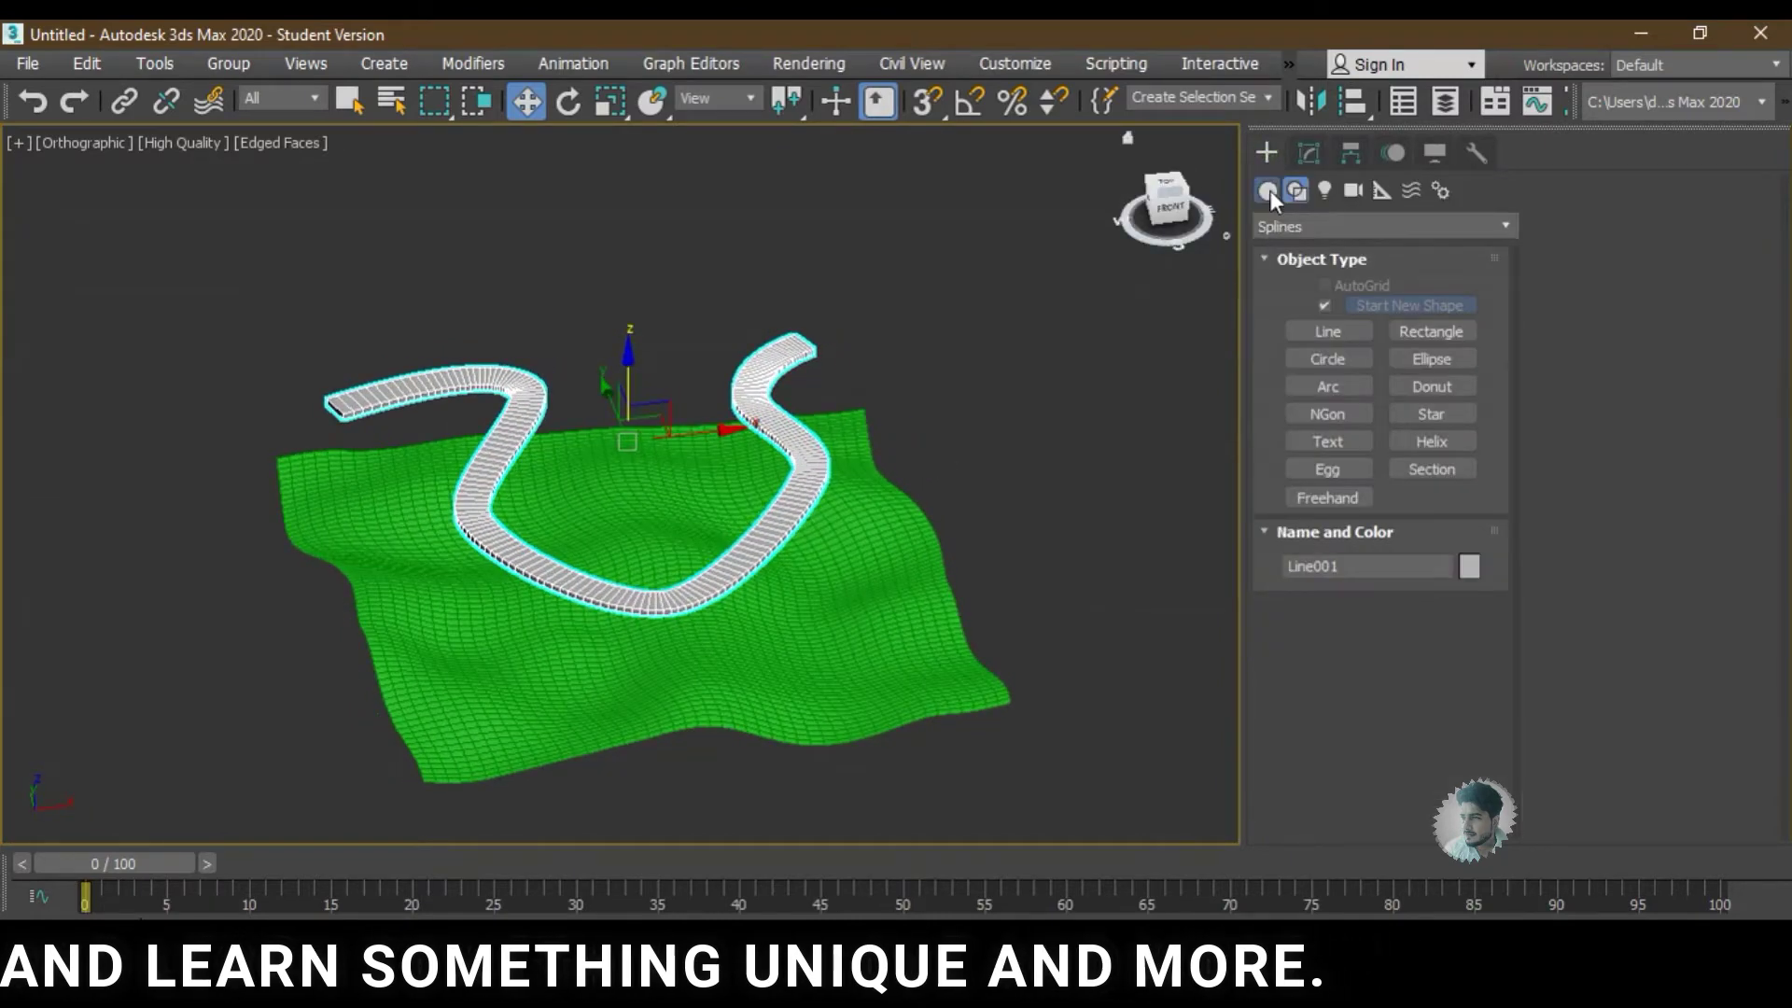
pyautogui.click(1294, 227)
pyautogui.click(1282, 297)
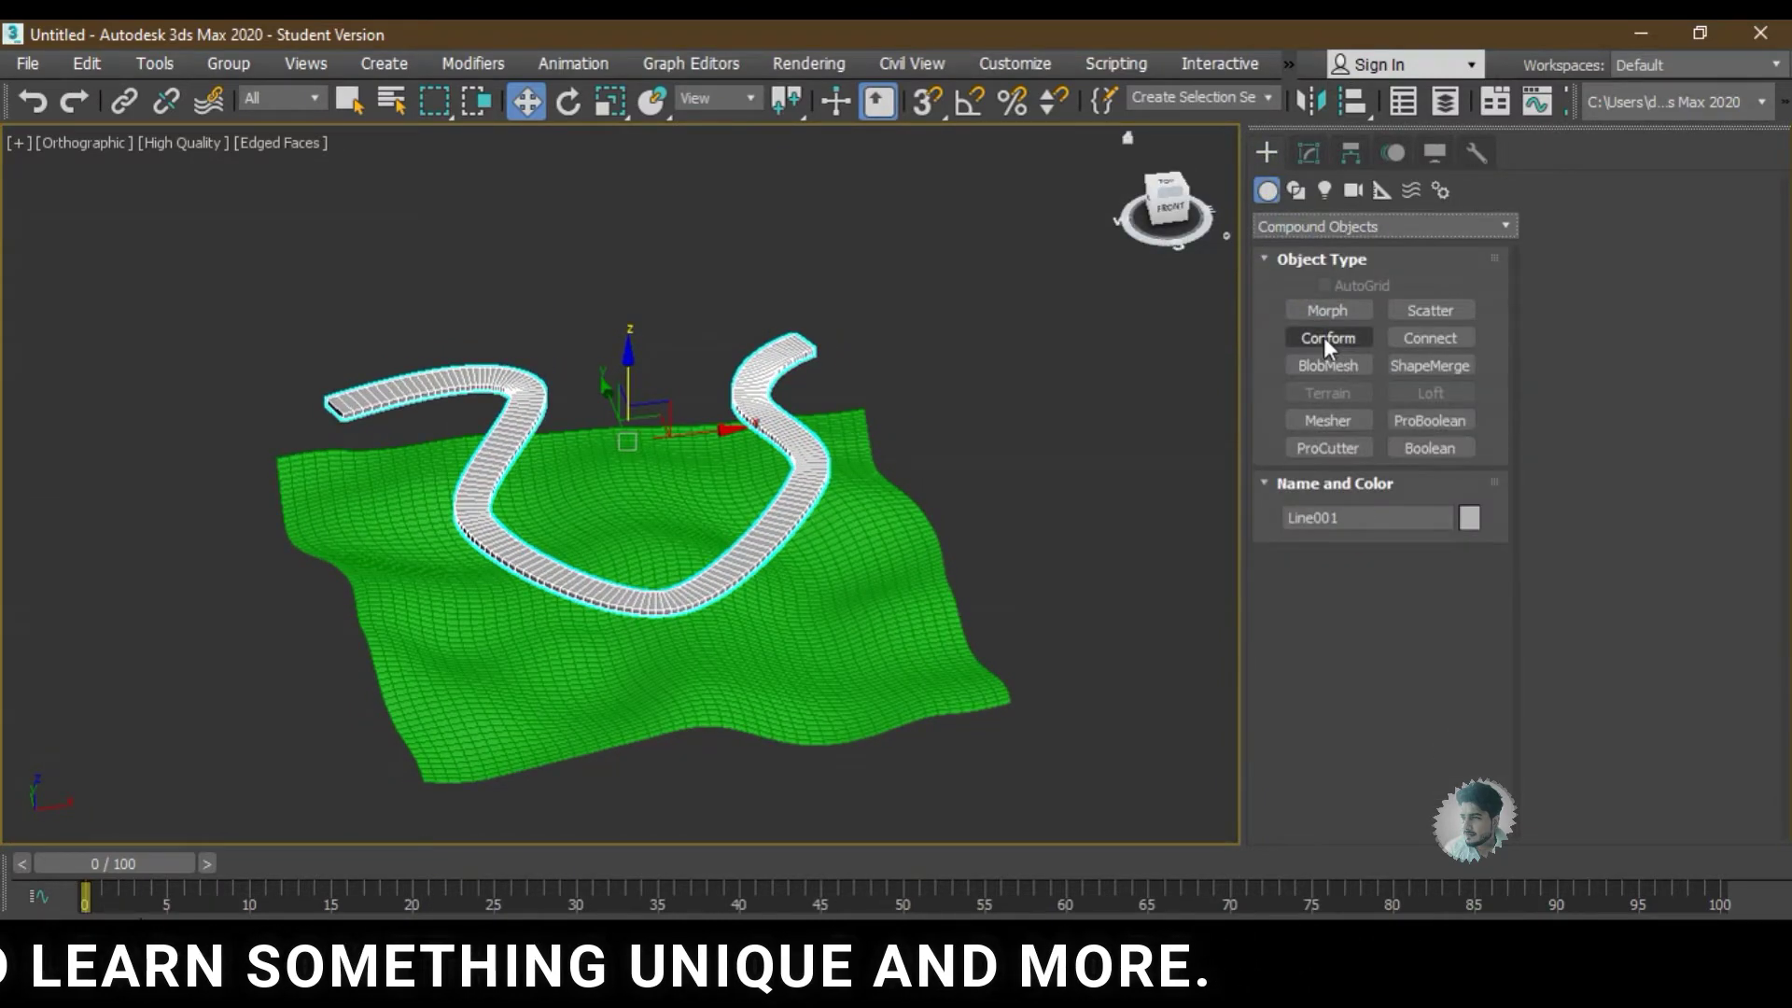
pyautogui.click(1323, 338)
pyautogui.keyDown('alt'); pyautogui.moveTo(730, 483); pyautogui.dragTo(748, 490, button='middle'); pyautogui.keyUp('alt')
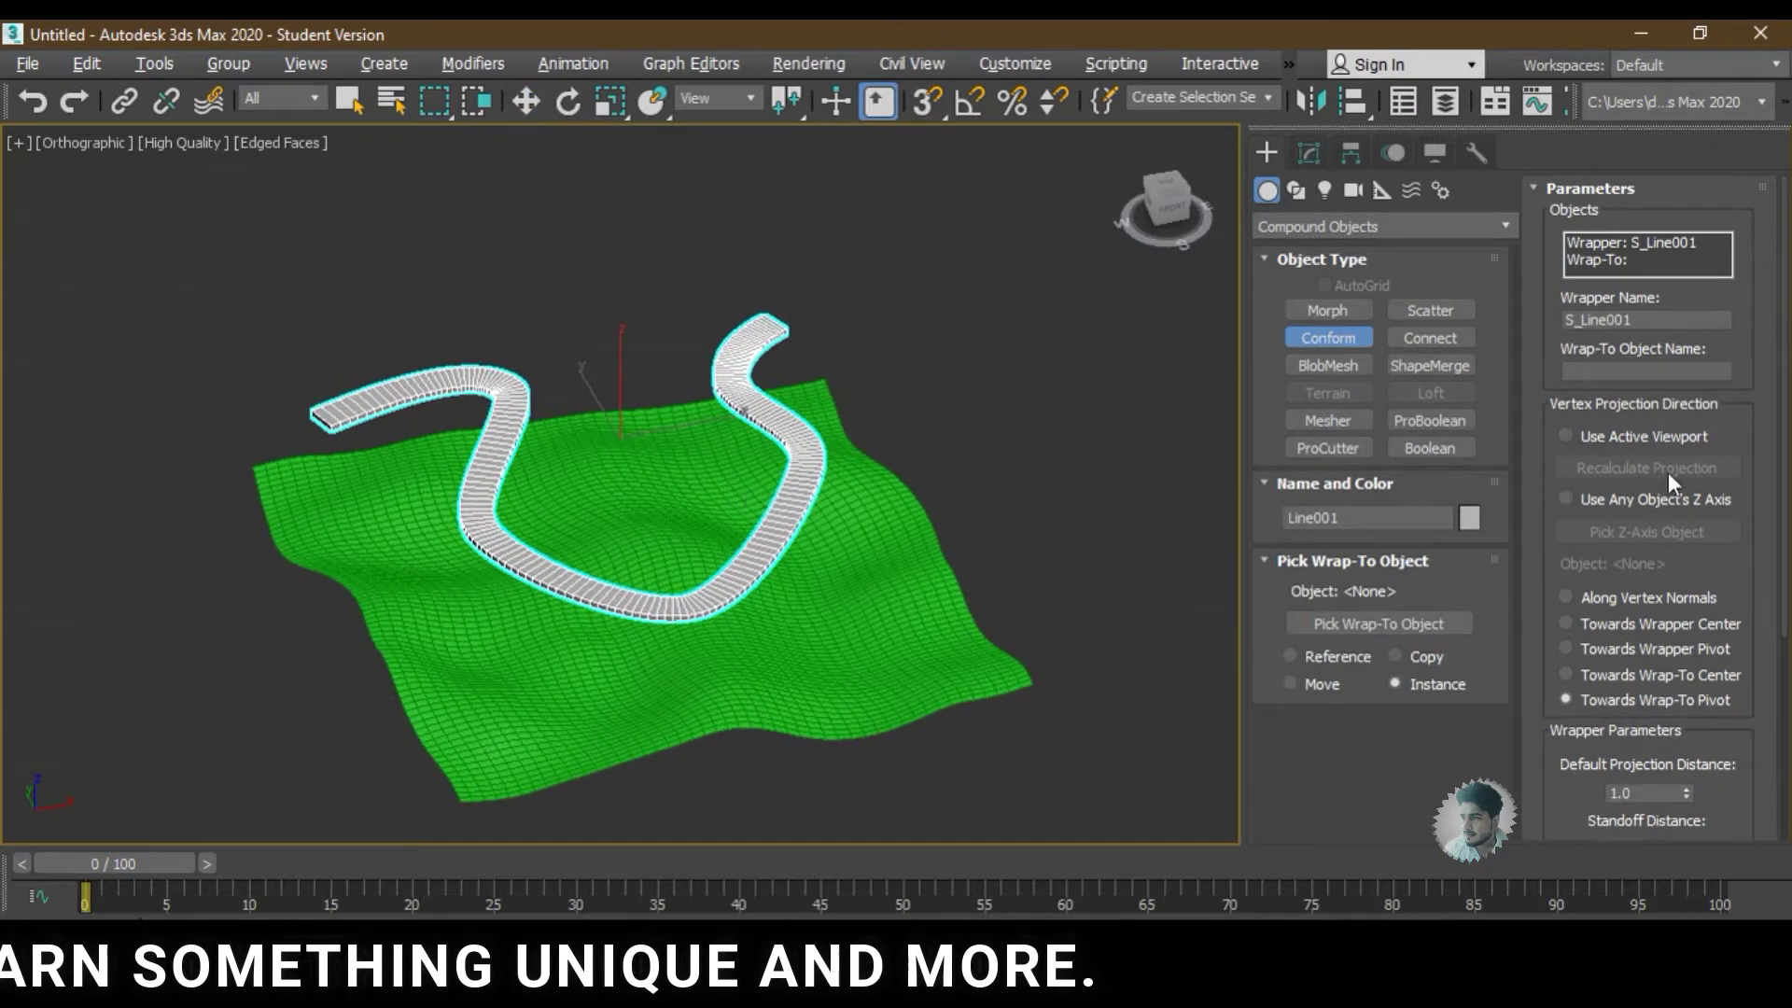
pyautogui.click(1668, 438)
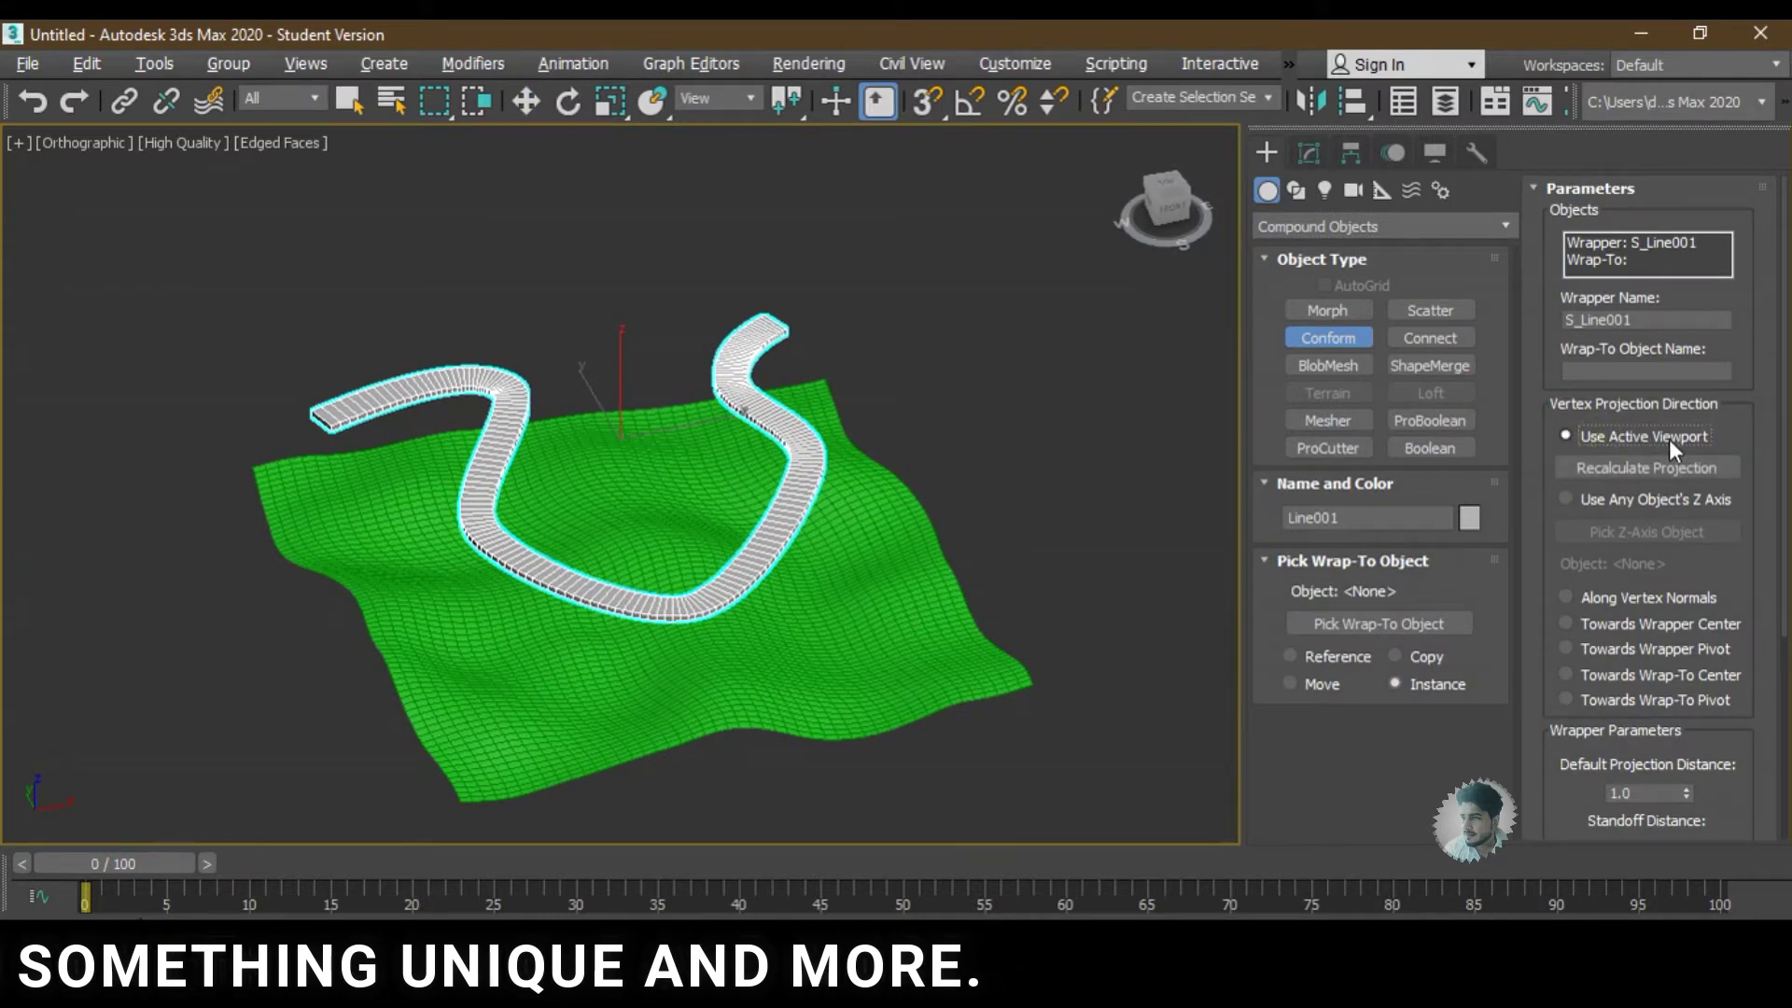
# - Pick Plane001 as the wrap-to object, re-picking it from Top view, then orbit to check
pyautogui.click(1376, 626)
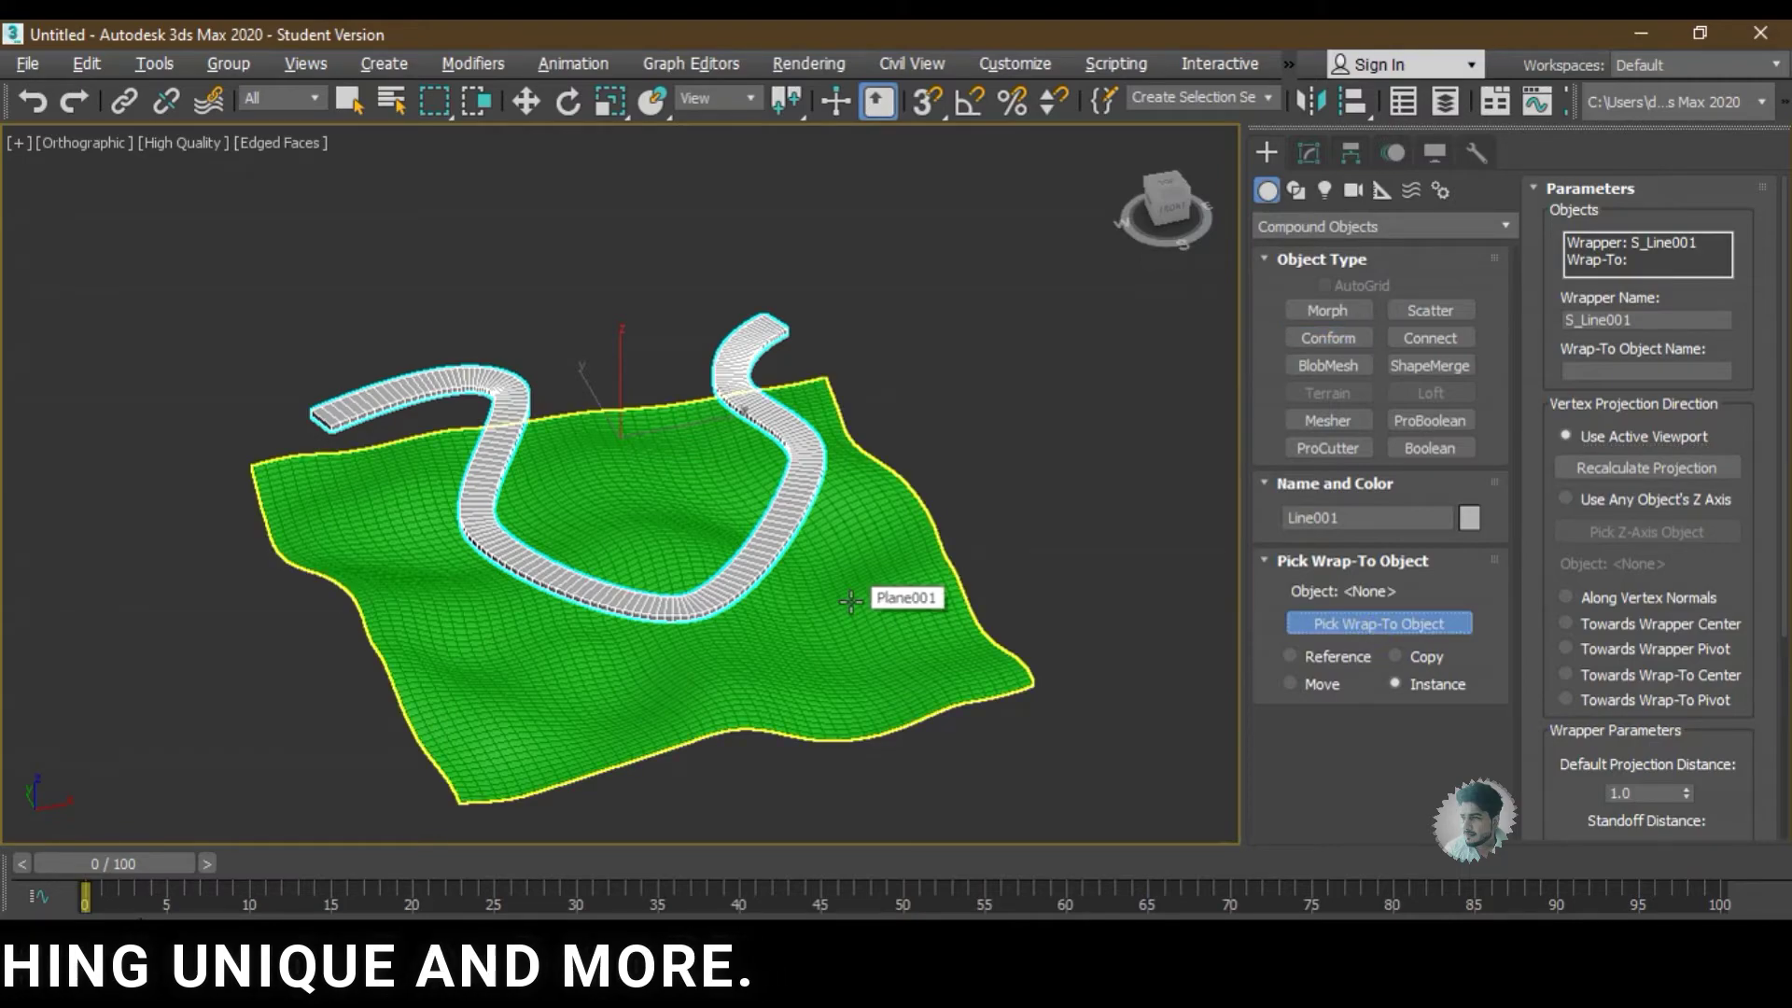
pyautogui.click(850, 602)
pyautogui.moveTo(850, 602)
pyautogui.keyDown('alt'); pyautogui.mouseDown(button='middle')
pyautogui.moveTo(619, 507)
pyautogui.moveTo(902, 564)
pyautogui.mouseUp(button='middle'); pyautogui.keyUp('alt')
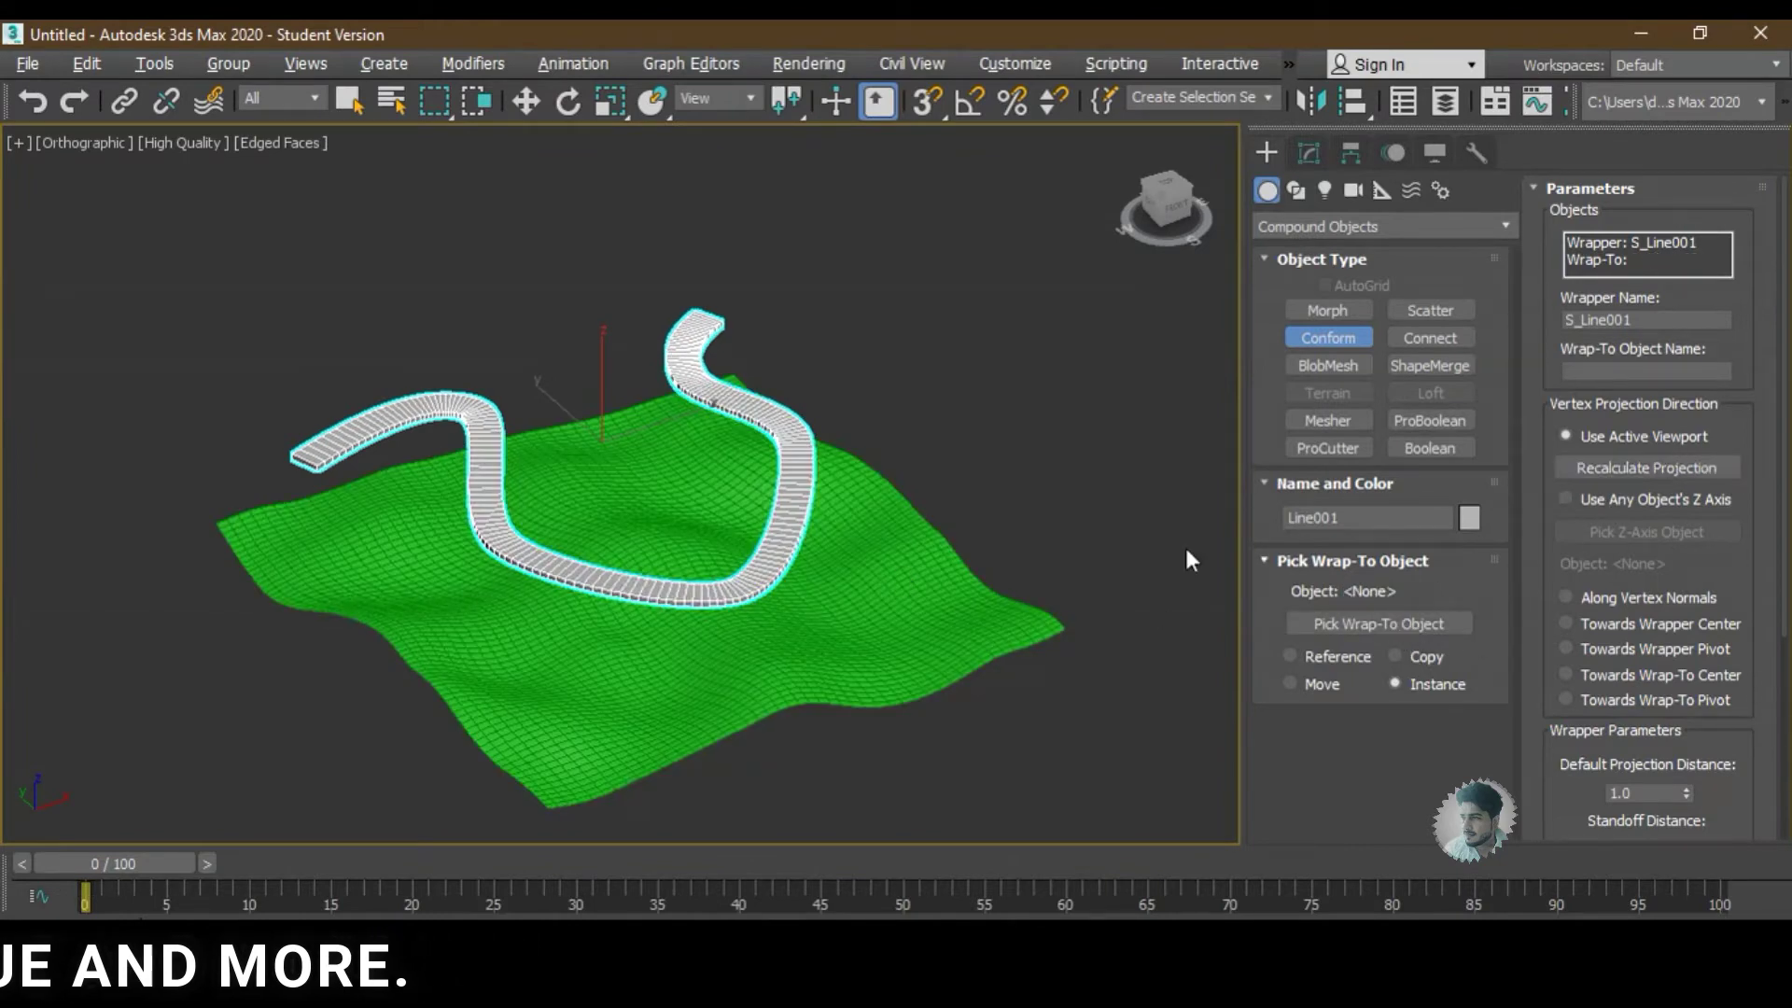
pyautogui.press('t')
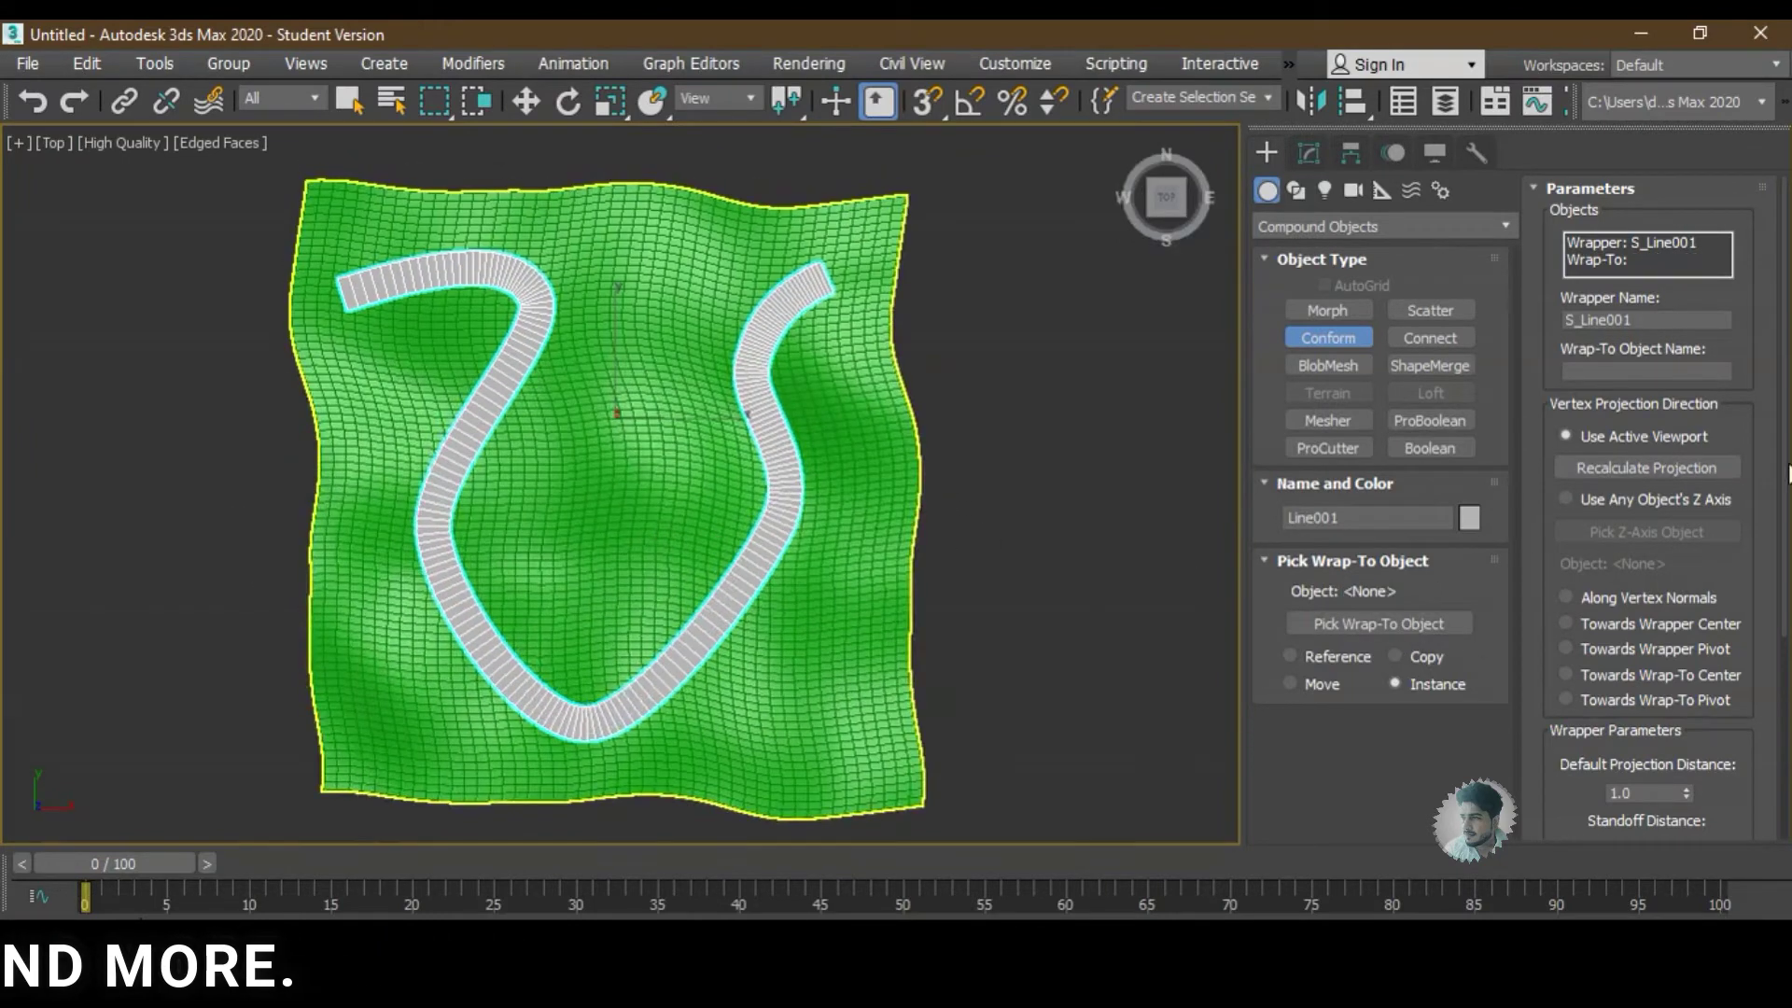
pyautogui.click(1358, 623)
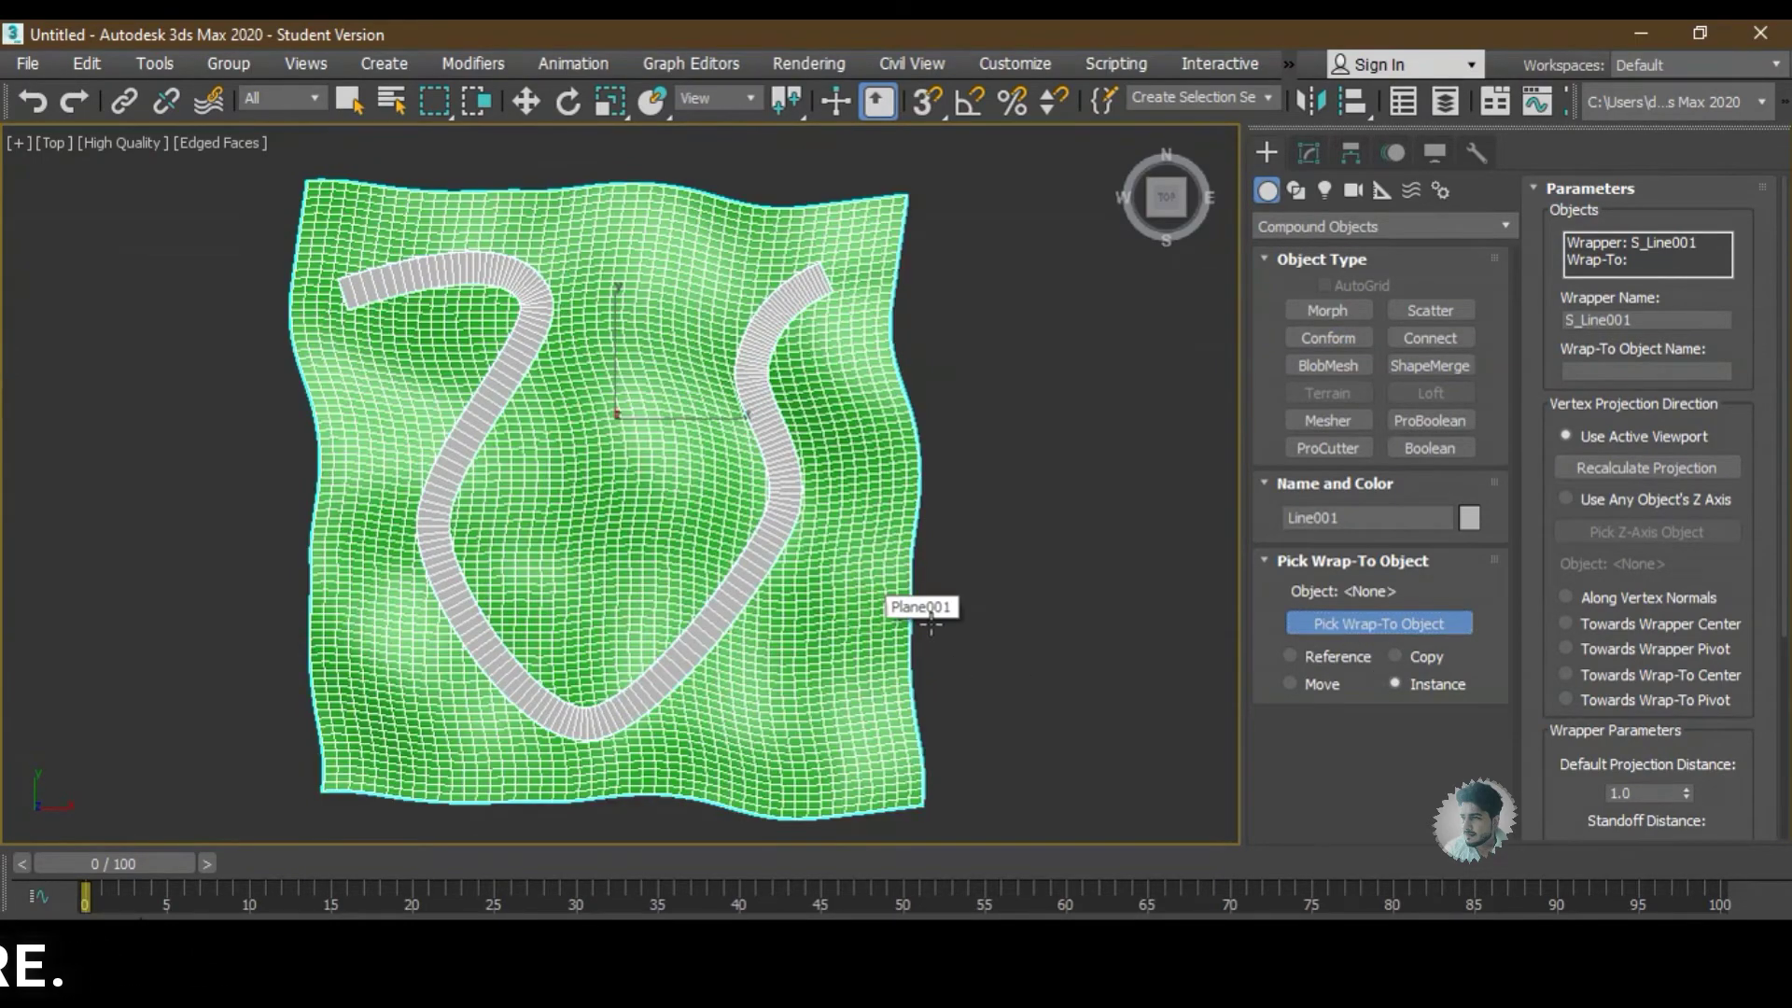
pyautogui.click(865, 610)
pyautogui.keyDown('alt'); pyautogui.moveTo(800, 644); pyautogui.dragTo(858, 537, button='middle'); pyautogui.keyUp('alt')
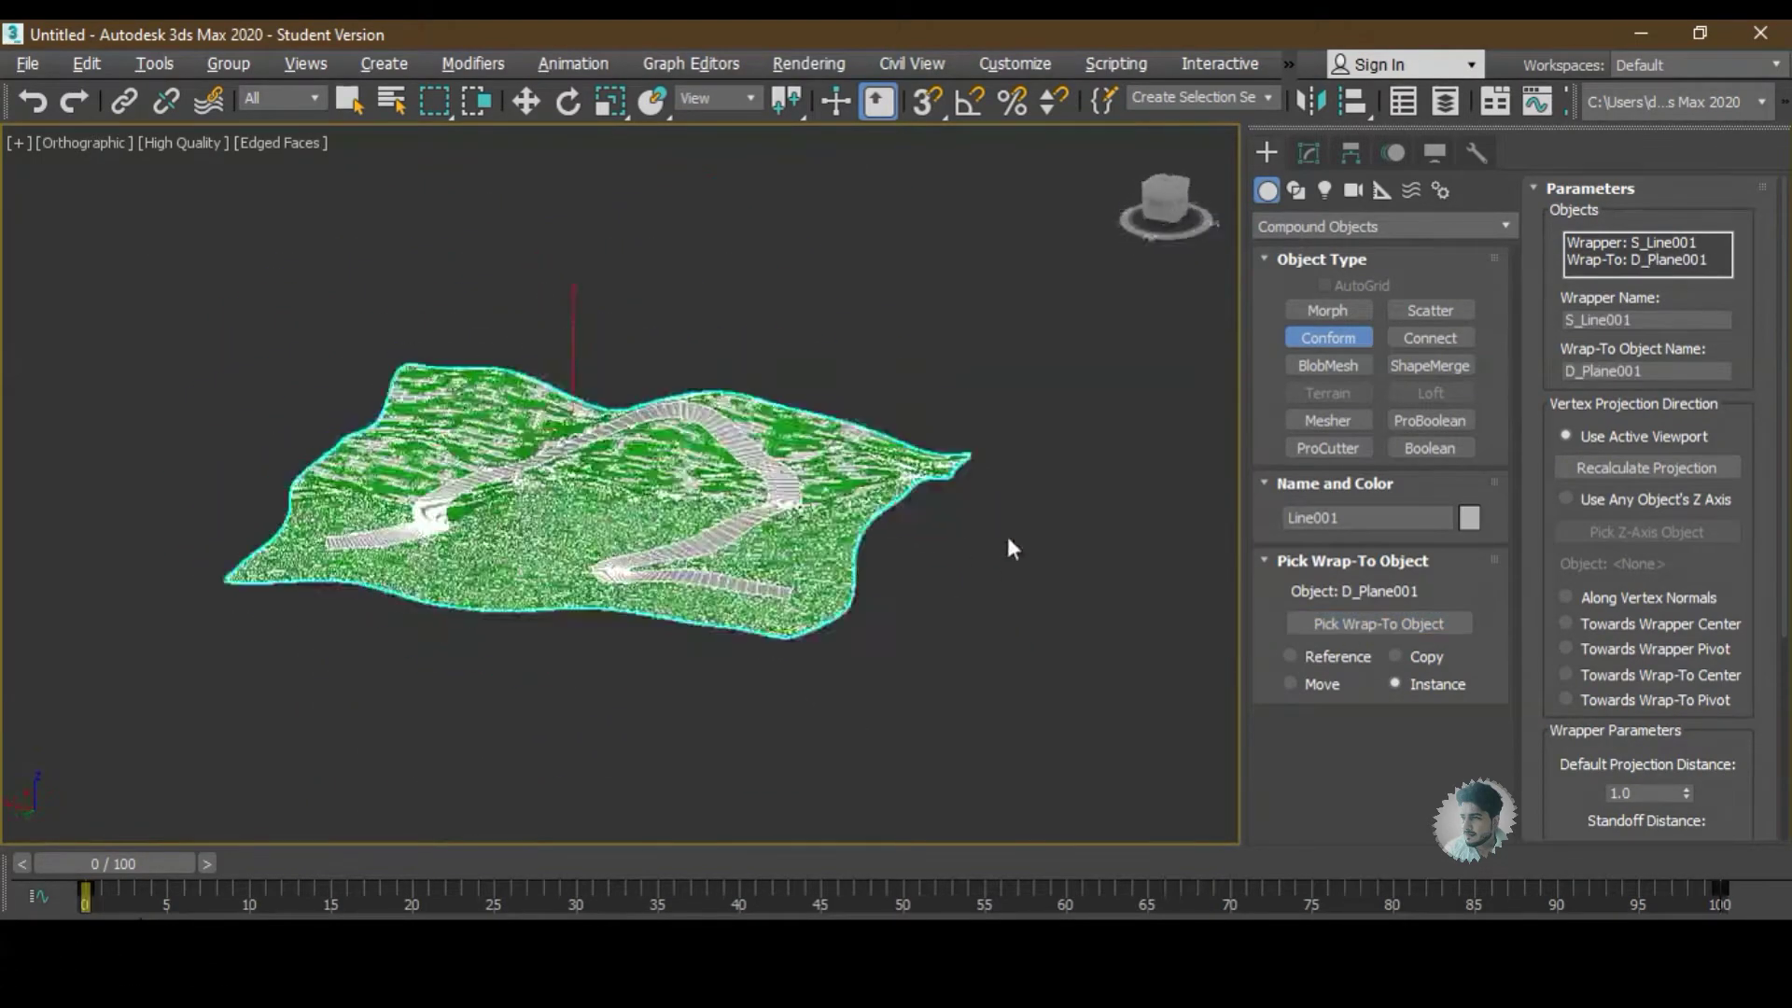
pyautogui.keyDown('alt'); pyautogui.moveTo(1005, 532); pyautogui.dragTo(667, 362, button='middle'); pyautogui.keyUp('alt')
pyautogui.scroll(3, 666, 362)
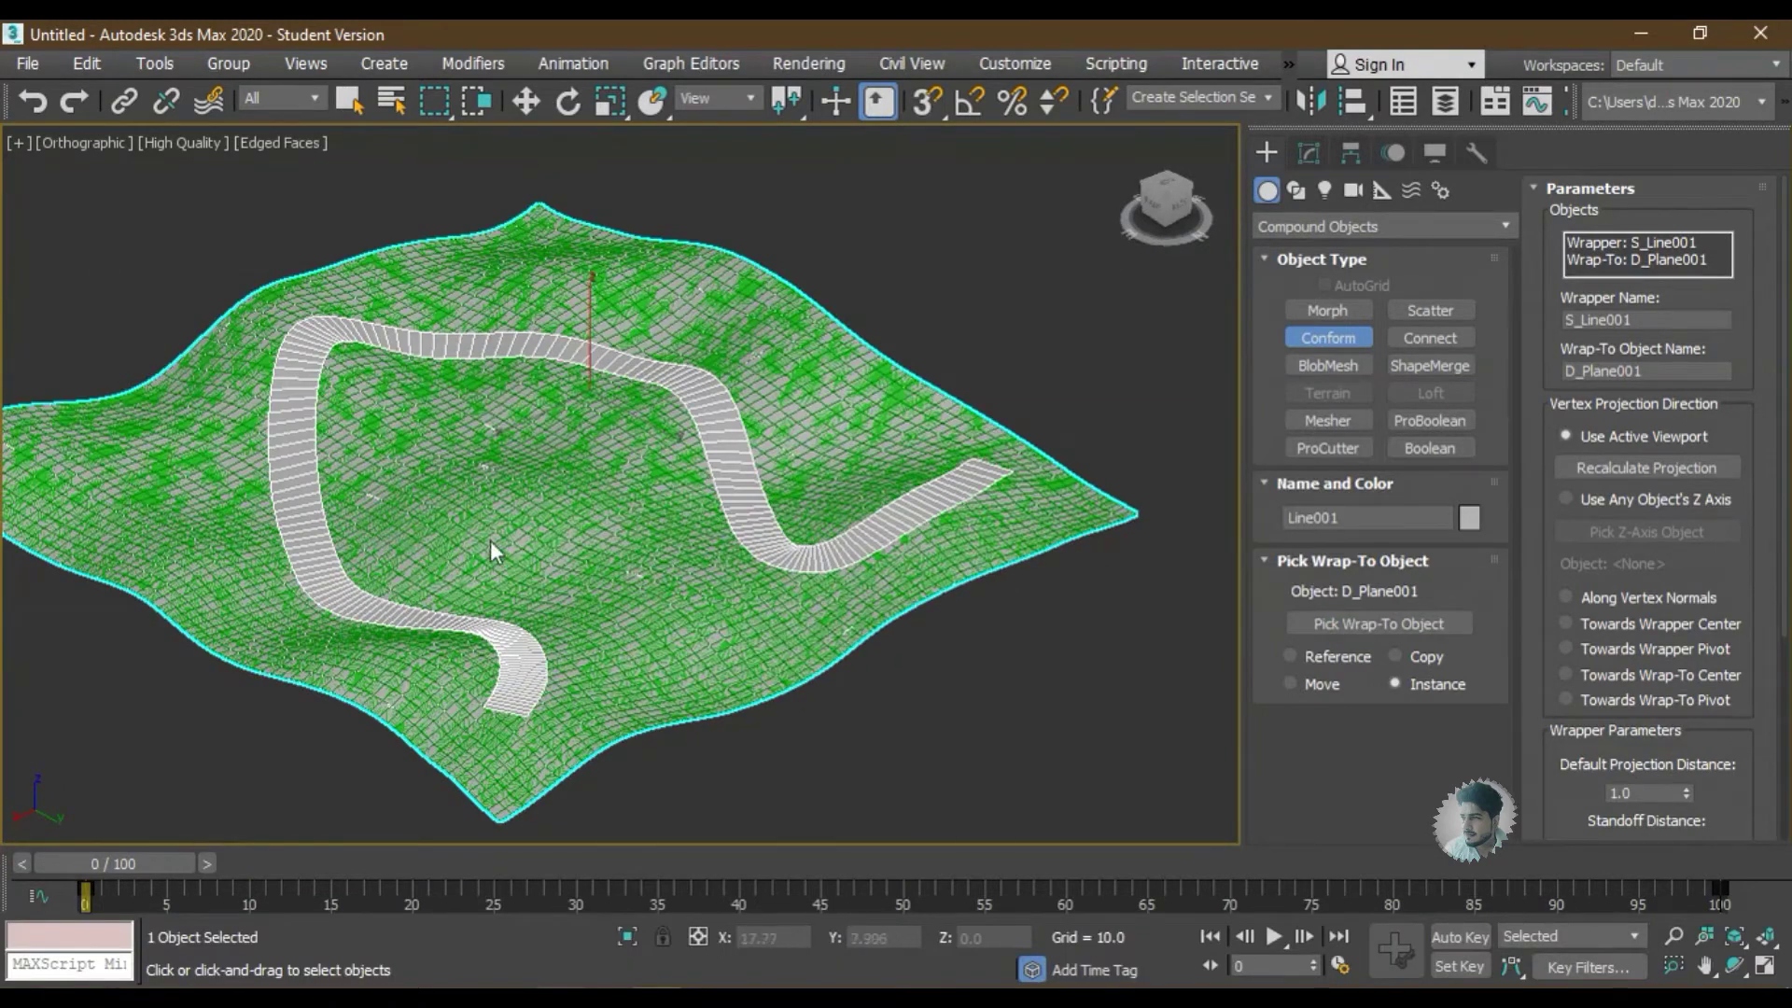
# - Turn on Hide Wrap-To Object and orbit around to inspect the road on the terrain
pyautogui.moveTo(1583, 810); pyautogui.dragTo(1585, 688)
pyautogui.scroll(-3, 1585, 688)
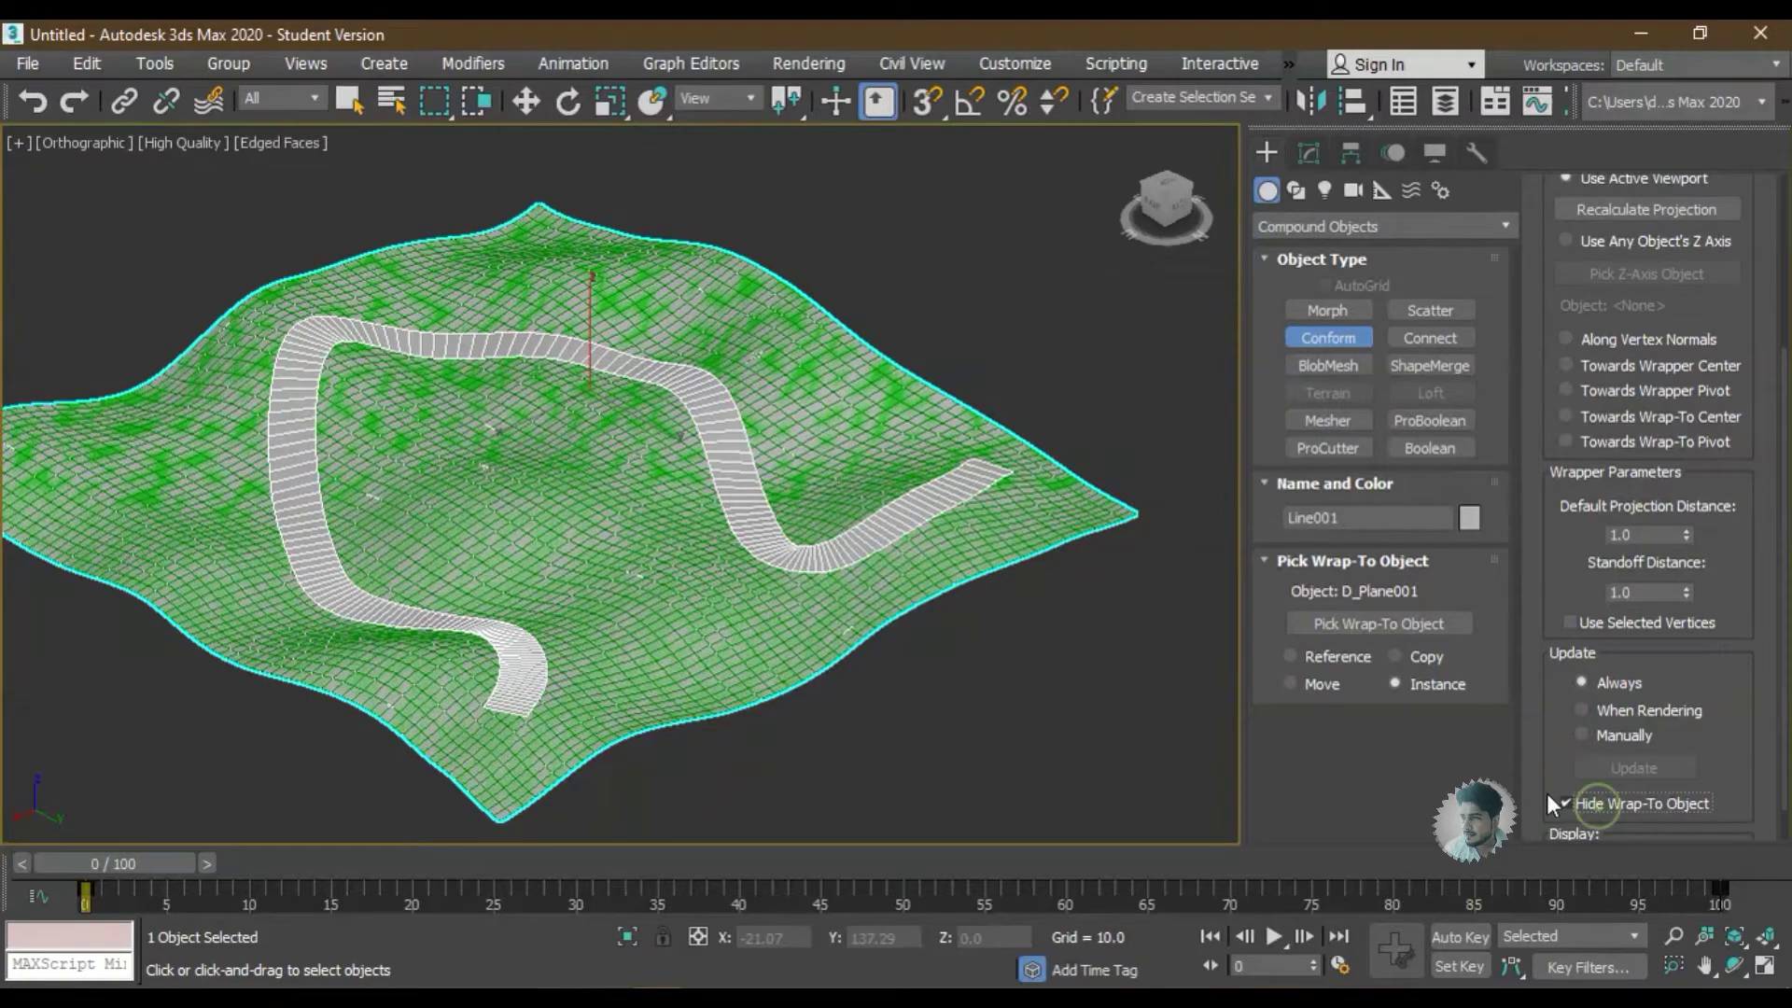
pyautogui.click(1598, 806)
pyautogui.moveTo(791, 612)
pyautogui.keyDown('alt'); pyautogui.mouseDown(button='middle')
pyautogui.moveTo(983, 635)
pyautogui.moveTo(960, 592)
pyautogui.moveTo(1028, 631)
pyautogui.moveTo(911, 618)
pyautogui.moveTo(906, 587)
pyautogui.mouseUp(button='middle'); pyautogui.keyUp('alt')
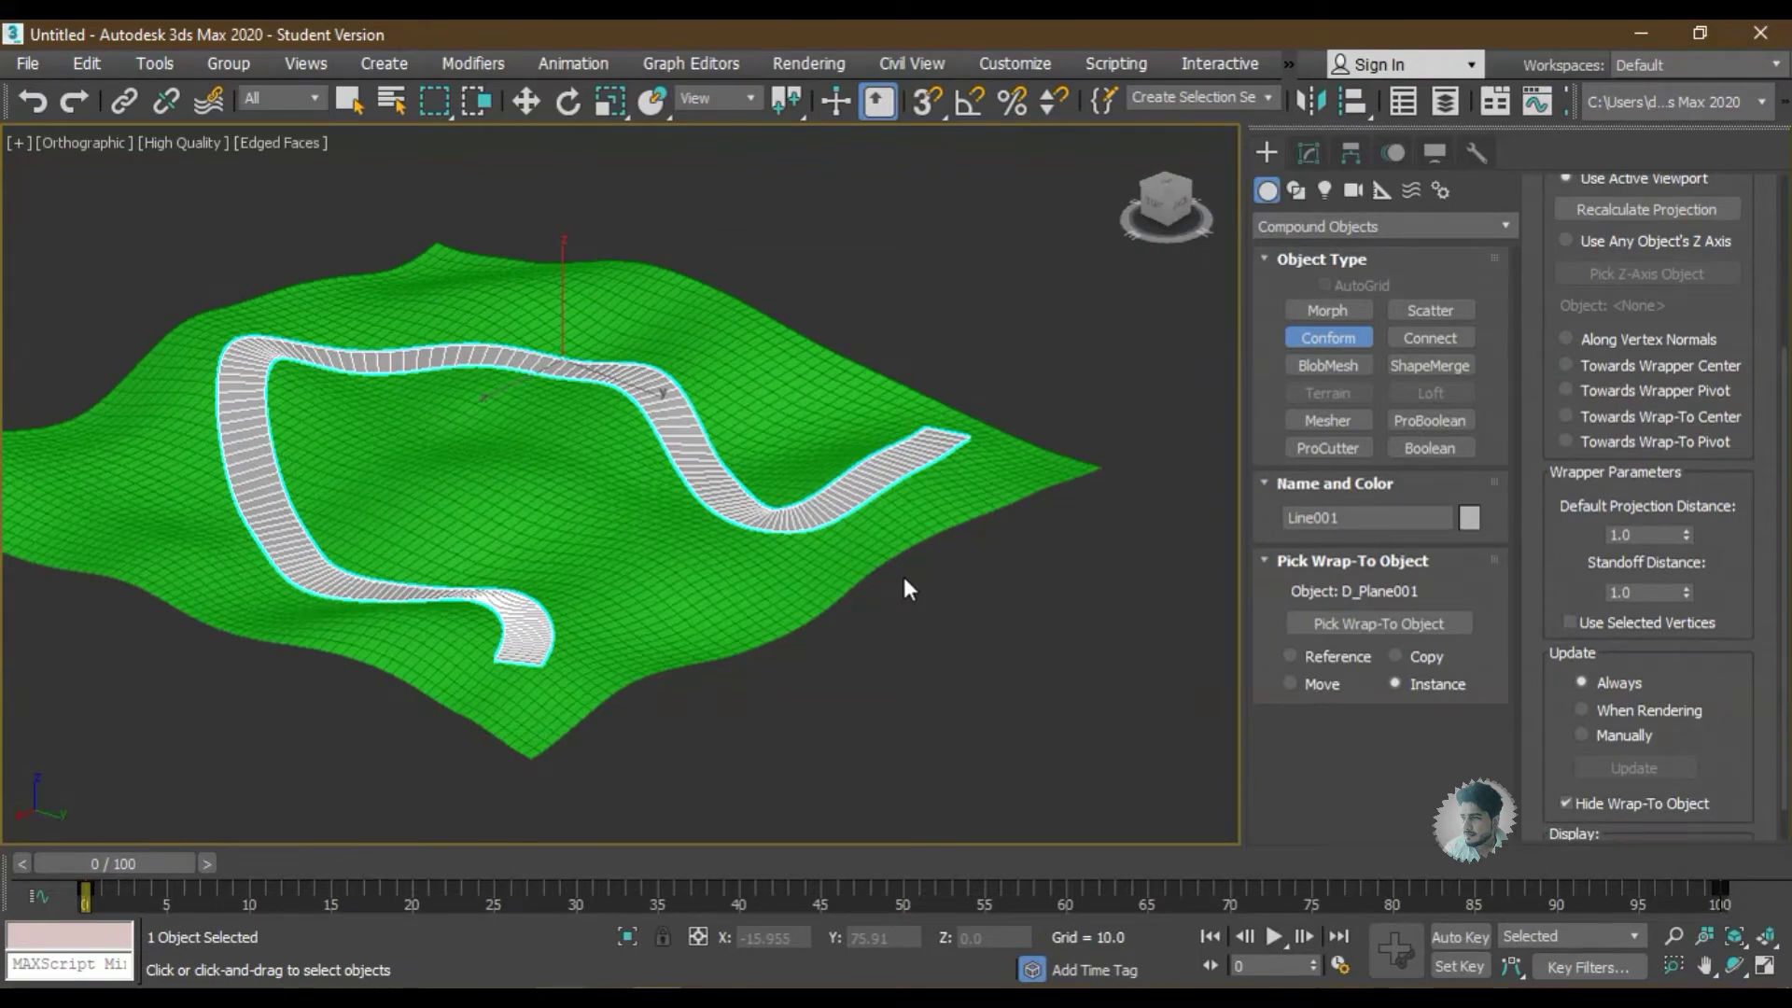
pyautogui.moveTo(903, 581)
pyautogui.keyDown('alt'); pyautogui.mouseDown(button='middle')
pyautogui.moveTo(729, 608)
pyautogui.moveTo(750, 602)
pyautogui.mouseUp(button='middle'); pyautogui.keyUp('alt')
pyautogui.scroll(3, 734, 574)
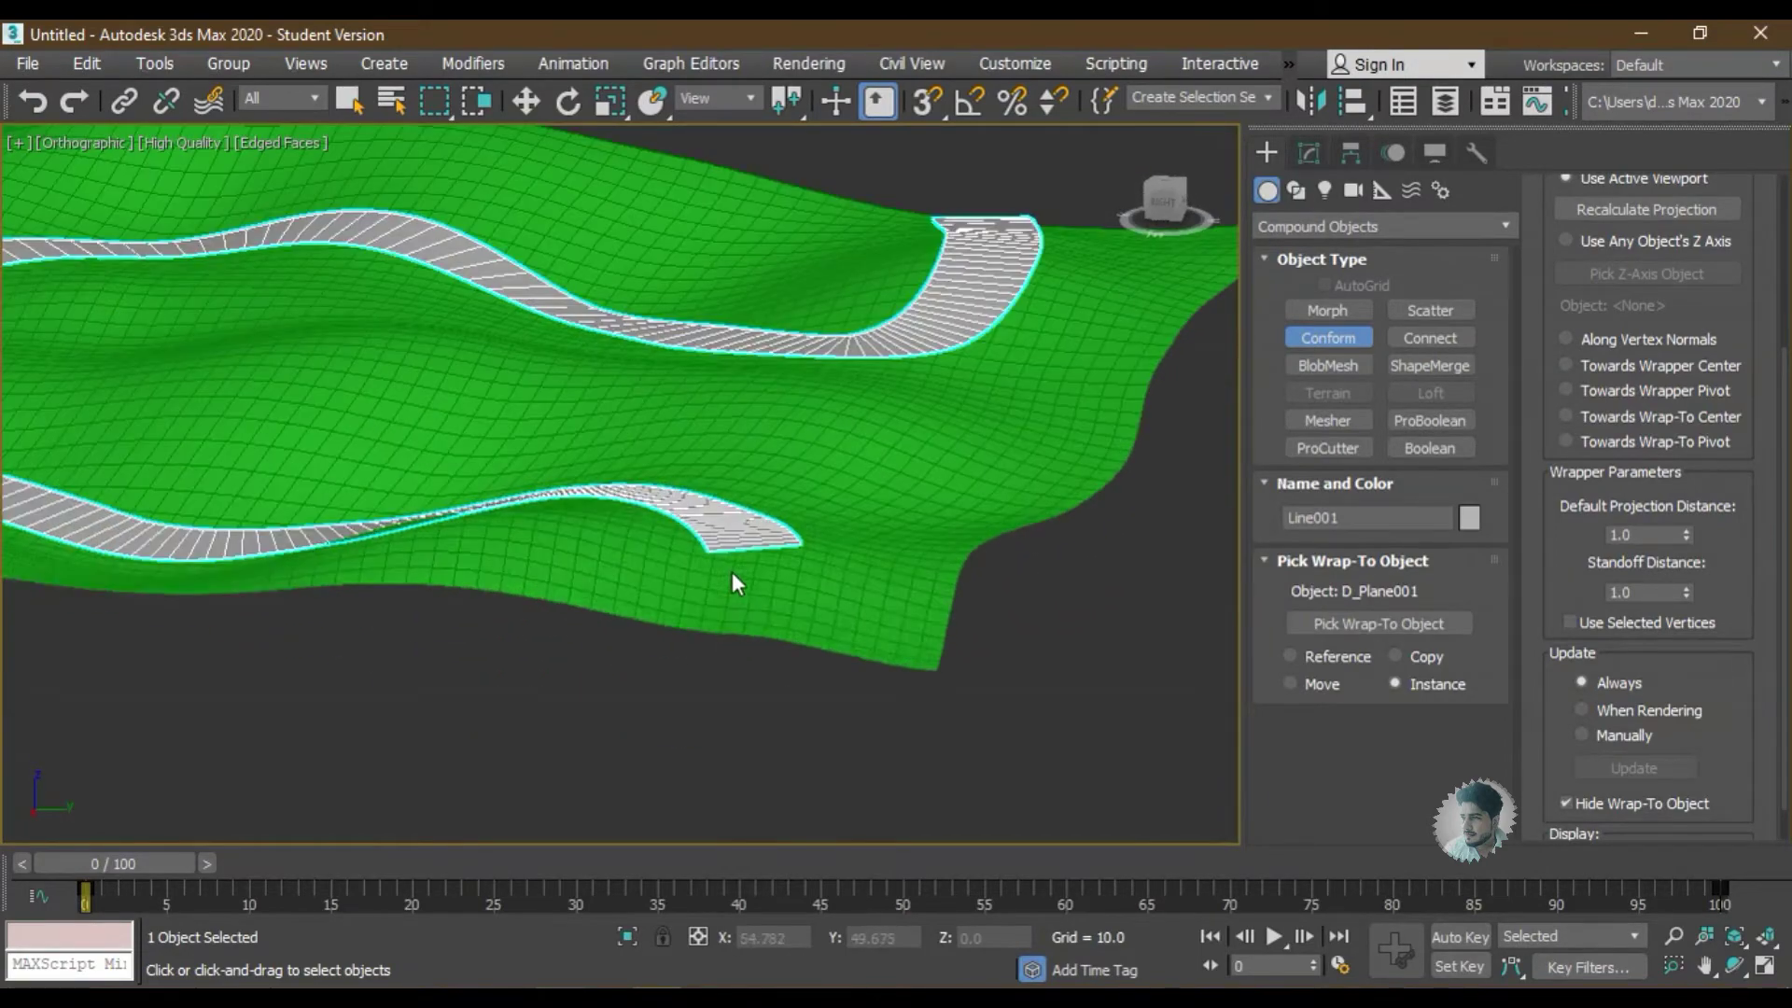
pyautogui.scroll(3, 732, 583)
pyautogui.moveTo(746, 541)
pyautogui.keyDown('alt'); pyautogui.mouseDown(button='middle')
pyautogui.moveTo(724, 529)
pyautogui.moveTo(739, 515)
pyautogui.moveTo(722, 655)
pyautogui.moveTo(764, 560)
pyautogui.moveTo(722, 541)
pyautogui.moveTo(747, 485)
pyautogui.mouseUp(button='middle'); pyautogui.keyUp('alt')
pyautogui.scroll(-1, 726, 528)
pyautogui.scroll(3, 724, 625)
pyautogui.scroll(2, 765, 560)
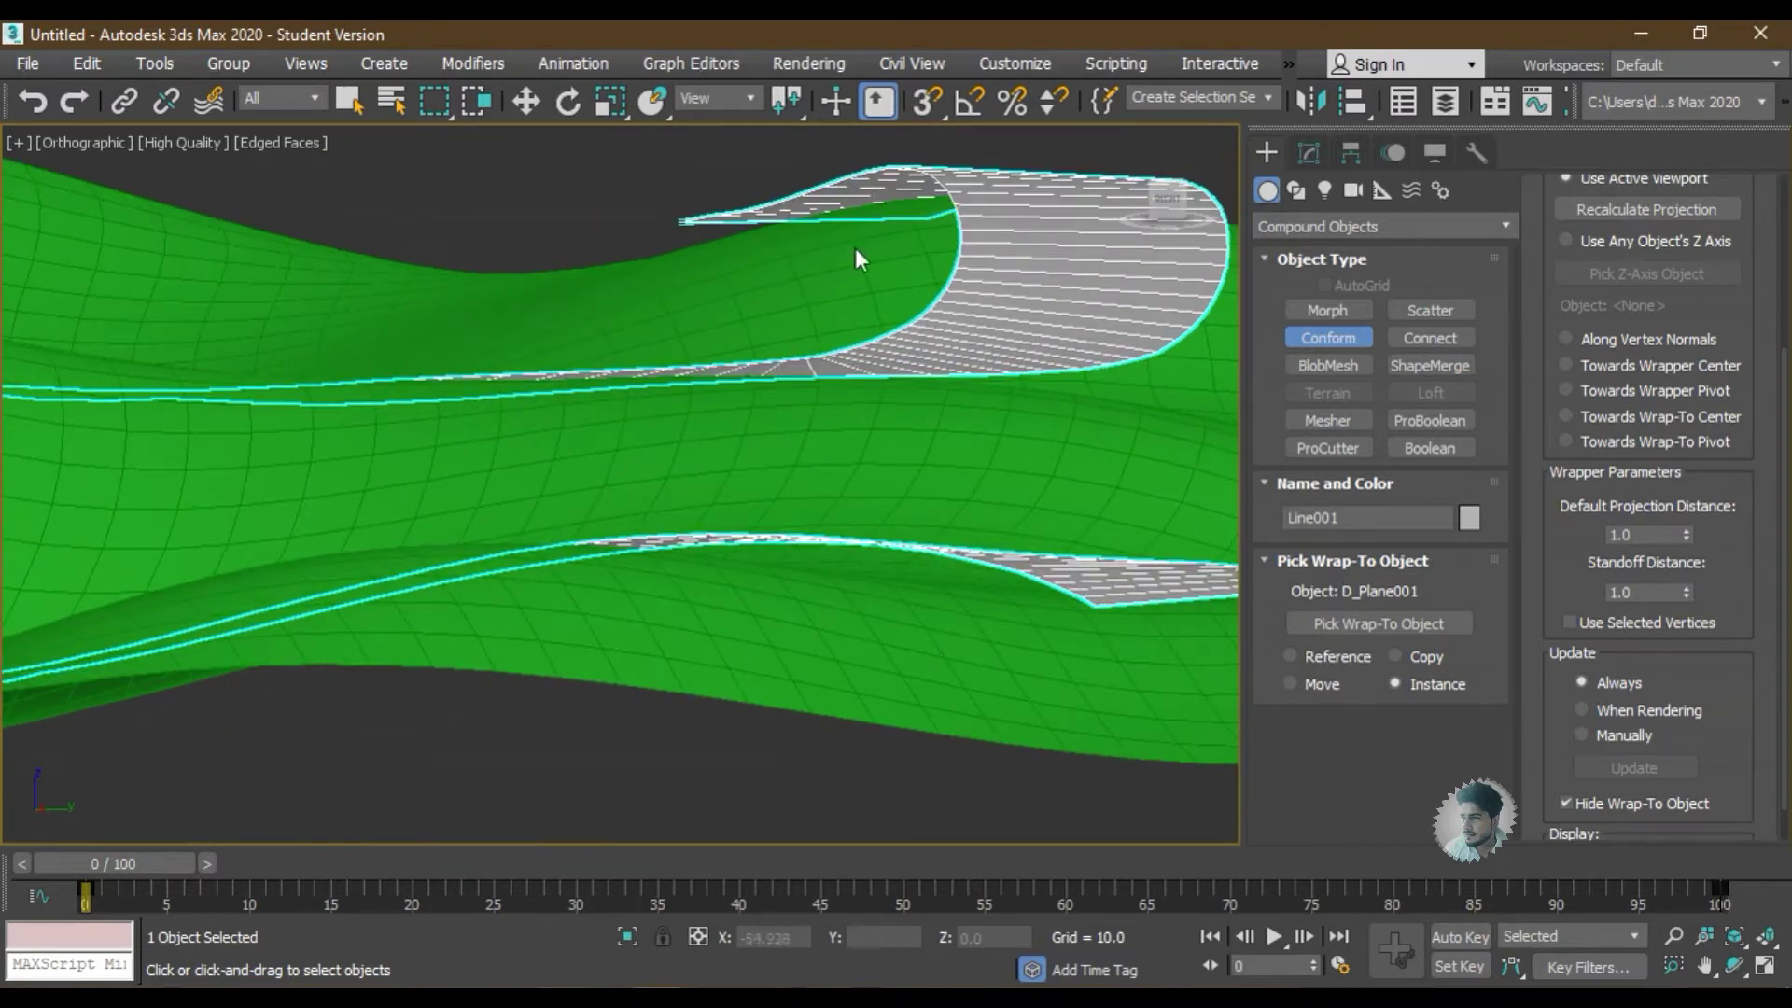
pyautogui.moveTo(859, 260)
pyautogui.keyDown('alt'); pyautogui.mouseDown(button='middle')
pyautogui.moveTo(840, 448)
pyautogui.moveTo(877, 523)
pyautogui.mouseUp(button='middle'); pyautogui.keyUp('alt')
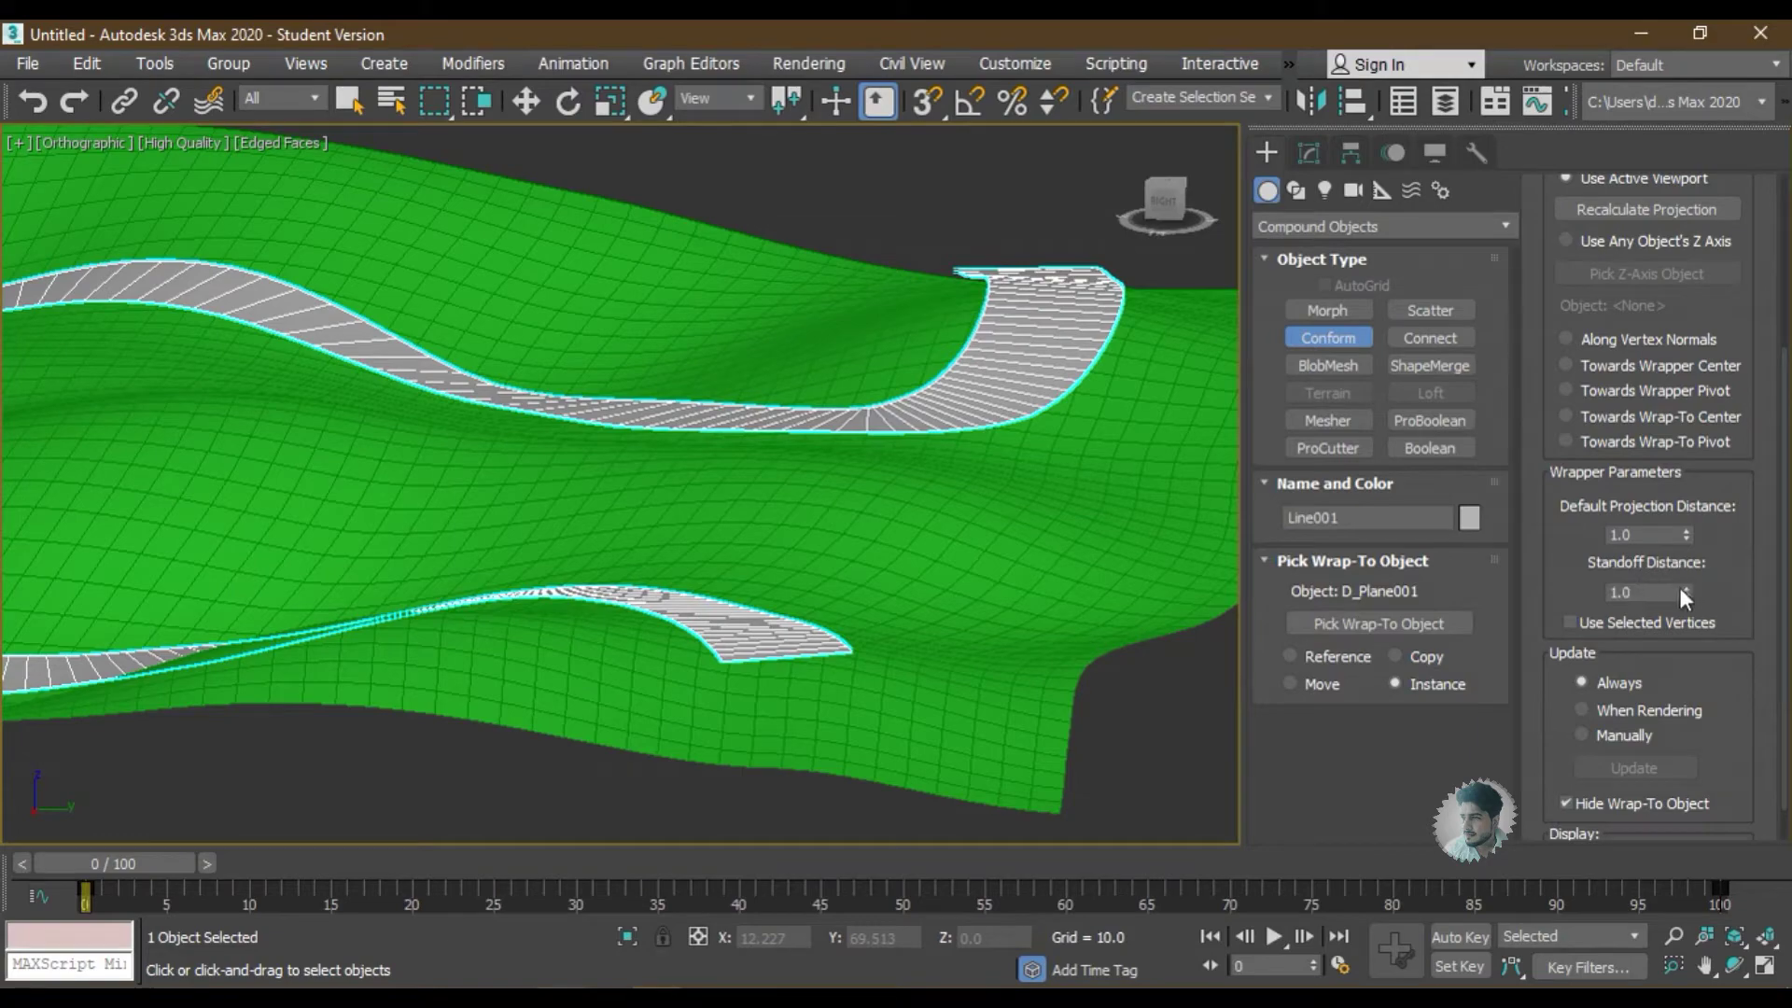
pyautogui.keyDown('alt'); pyautogui.moveTo(867, 550); pyautogui.dragTo(873, 590, button='middle'); pyautogui.keyUp('alt')
pyautogui.keyDown('alt'); pyautogui.moveTo(791, 644); pyautogui.dragTo(722, 646, button='middle'); pyautogui.keyUp('alt')
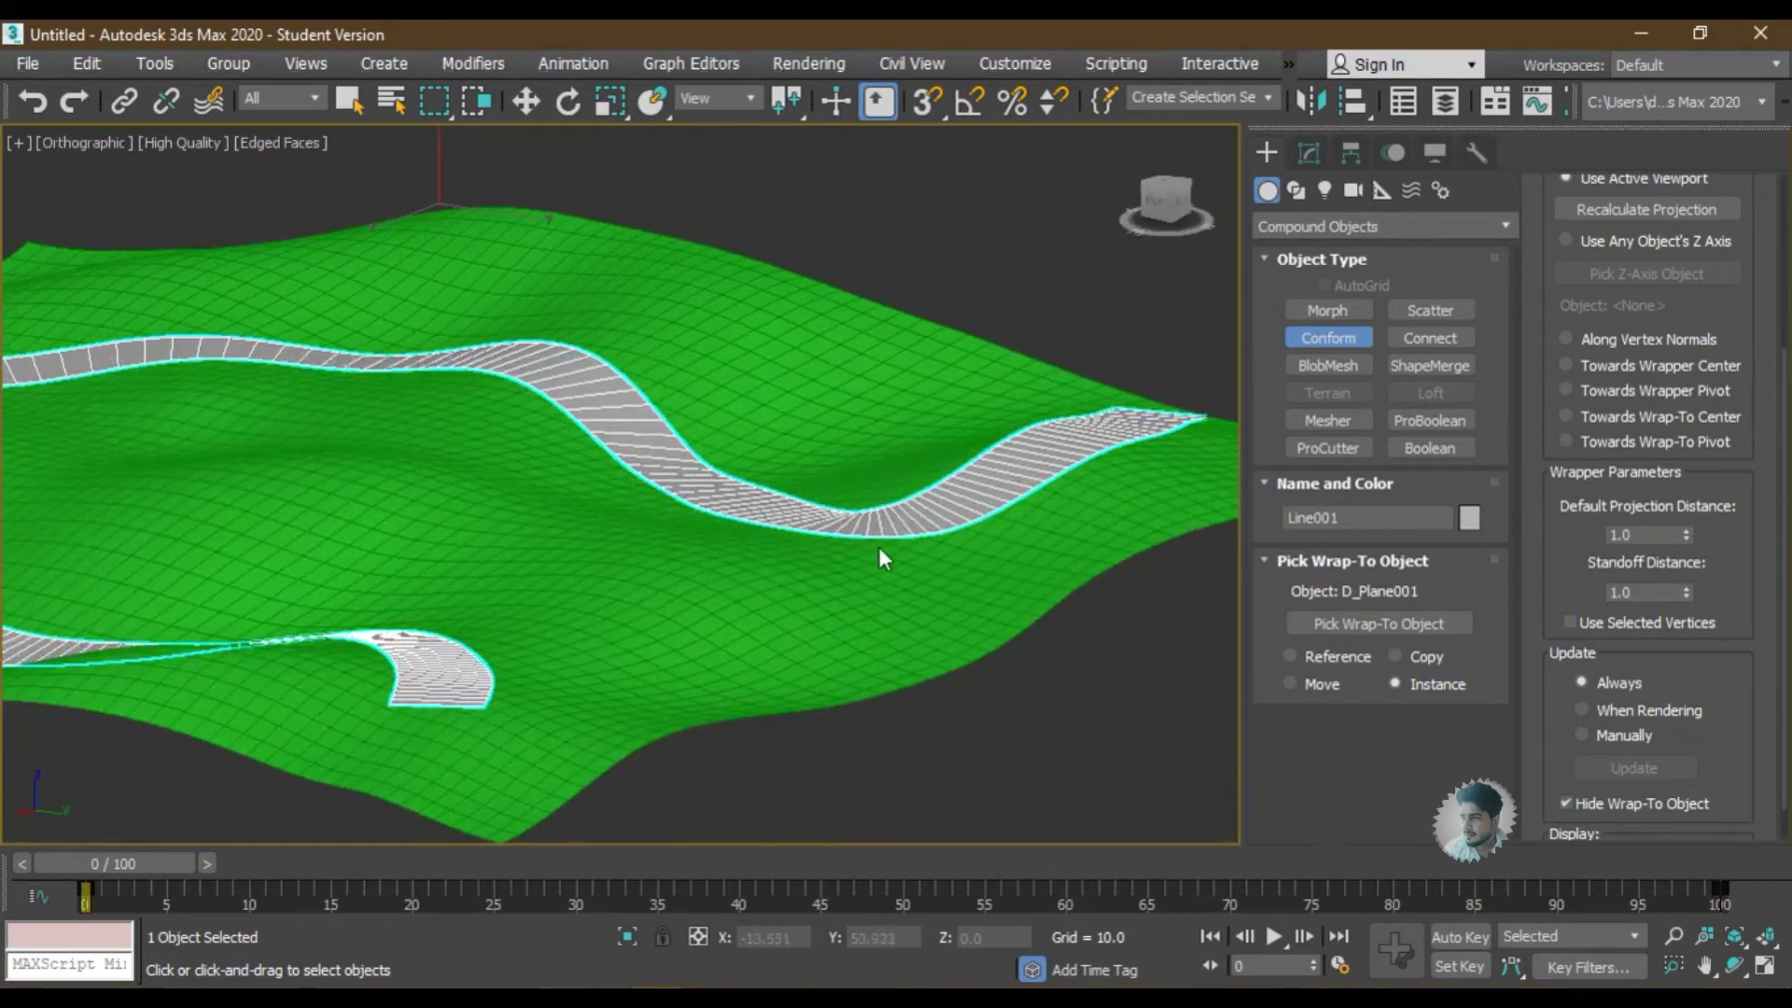
pyautogui.moveTo(877, 547)
pyautogui.keyDown('alt'); pyautogui.mouseDown(button='middle')
pyautogui.moveTo(930, 586)
pyautogui.moveTo(847, 627)
pyautogui.moveTo(877, 653)
pyautogui.moveTo(961, 608)
pyautogui.mouseUp(button='middle'); pyautogui.keyUp('alt')
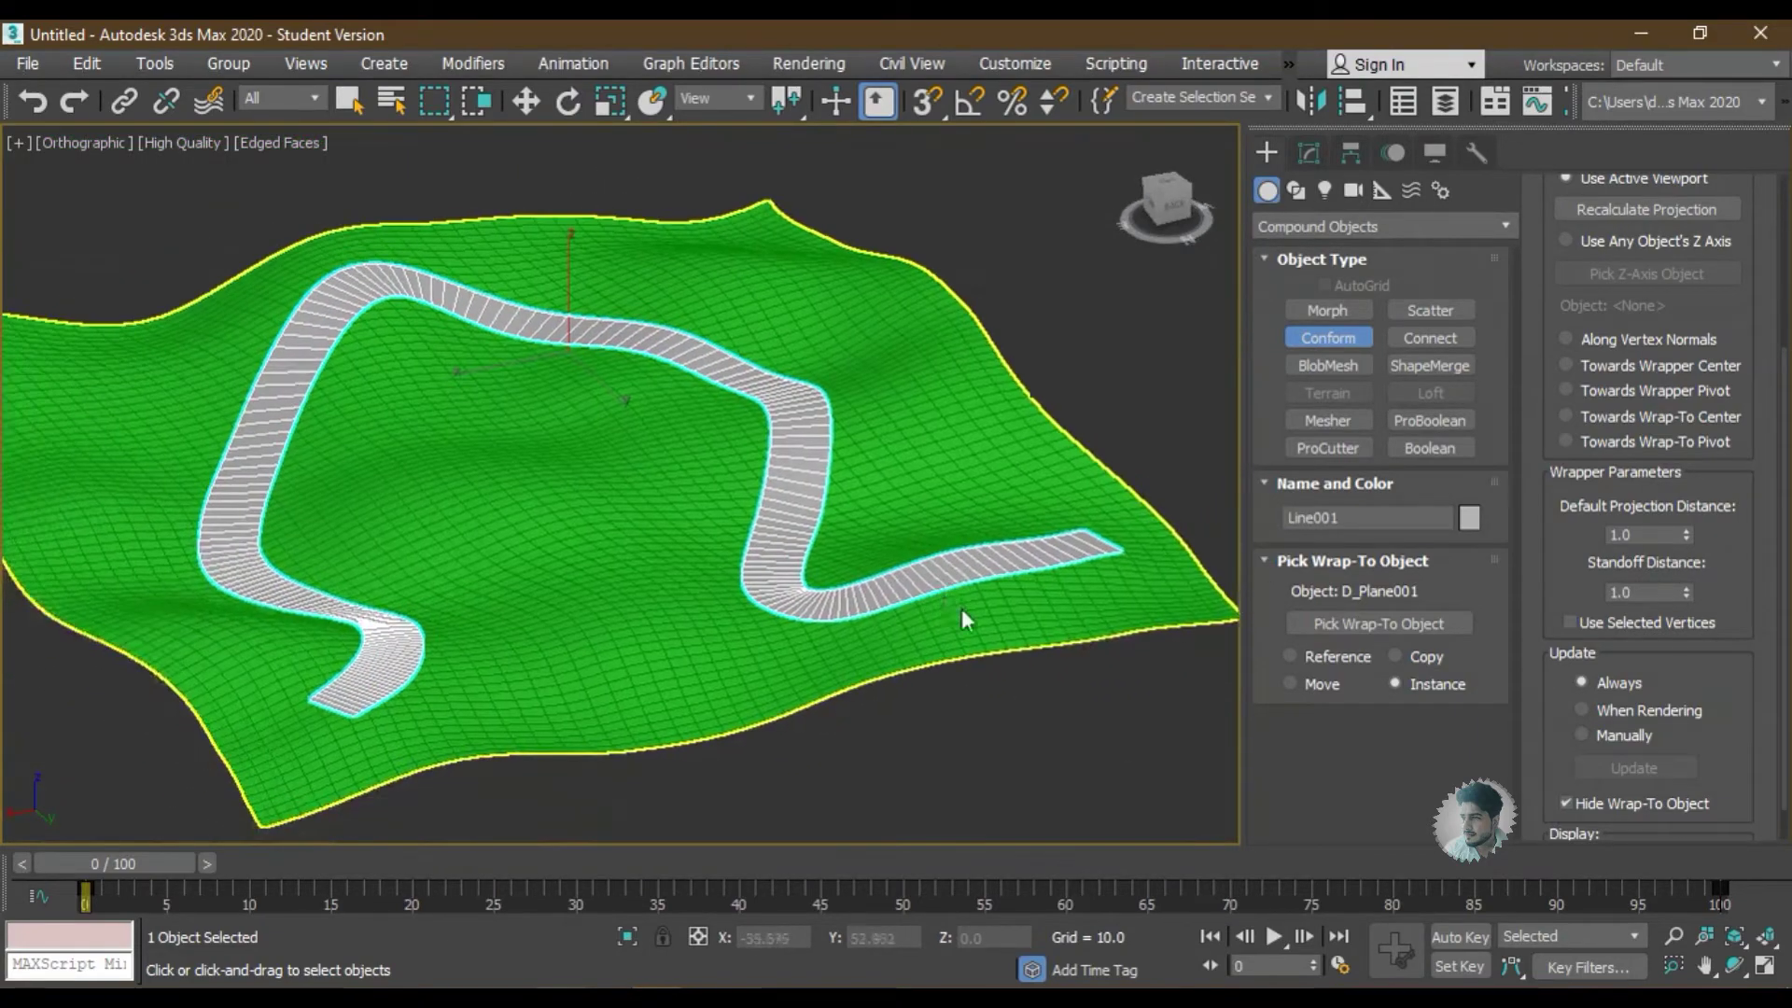
# - Reset the Standoff Distance to 0.0, try 0.63, then return it to 0.0
pyautogui.rightClick(1687, 597)
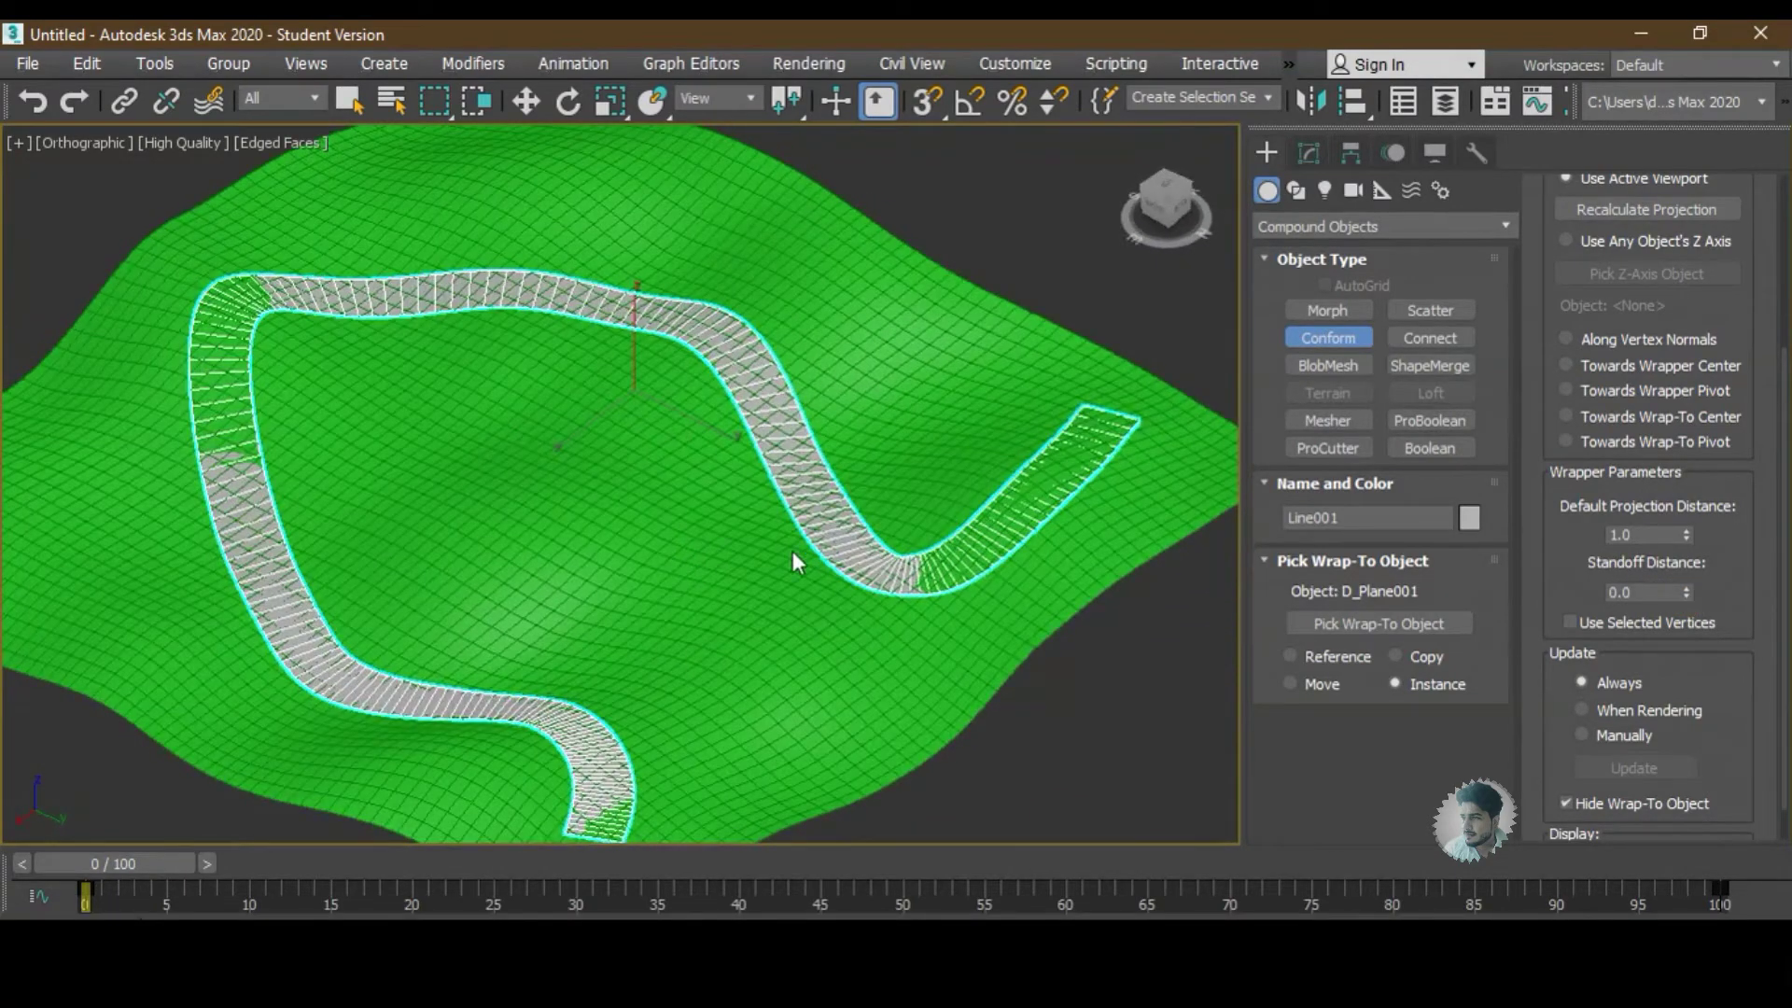
pyautogui.scroll(-3, 974, 568)
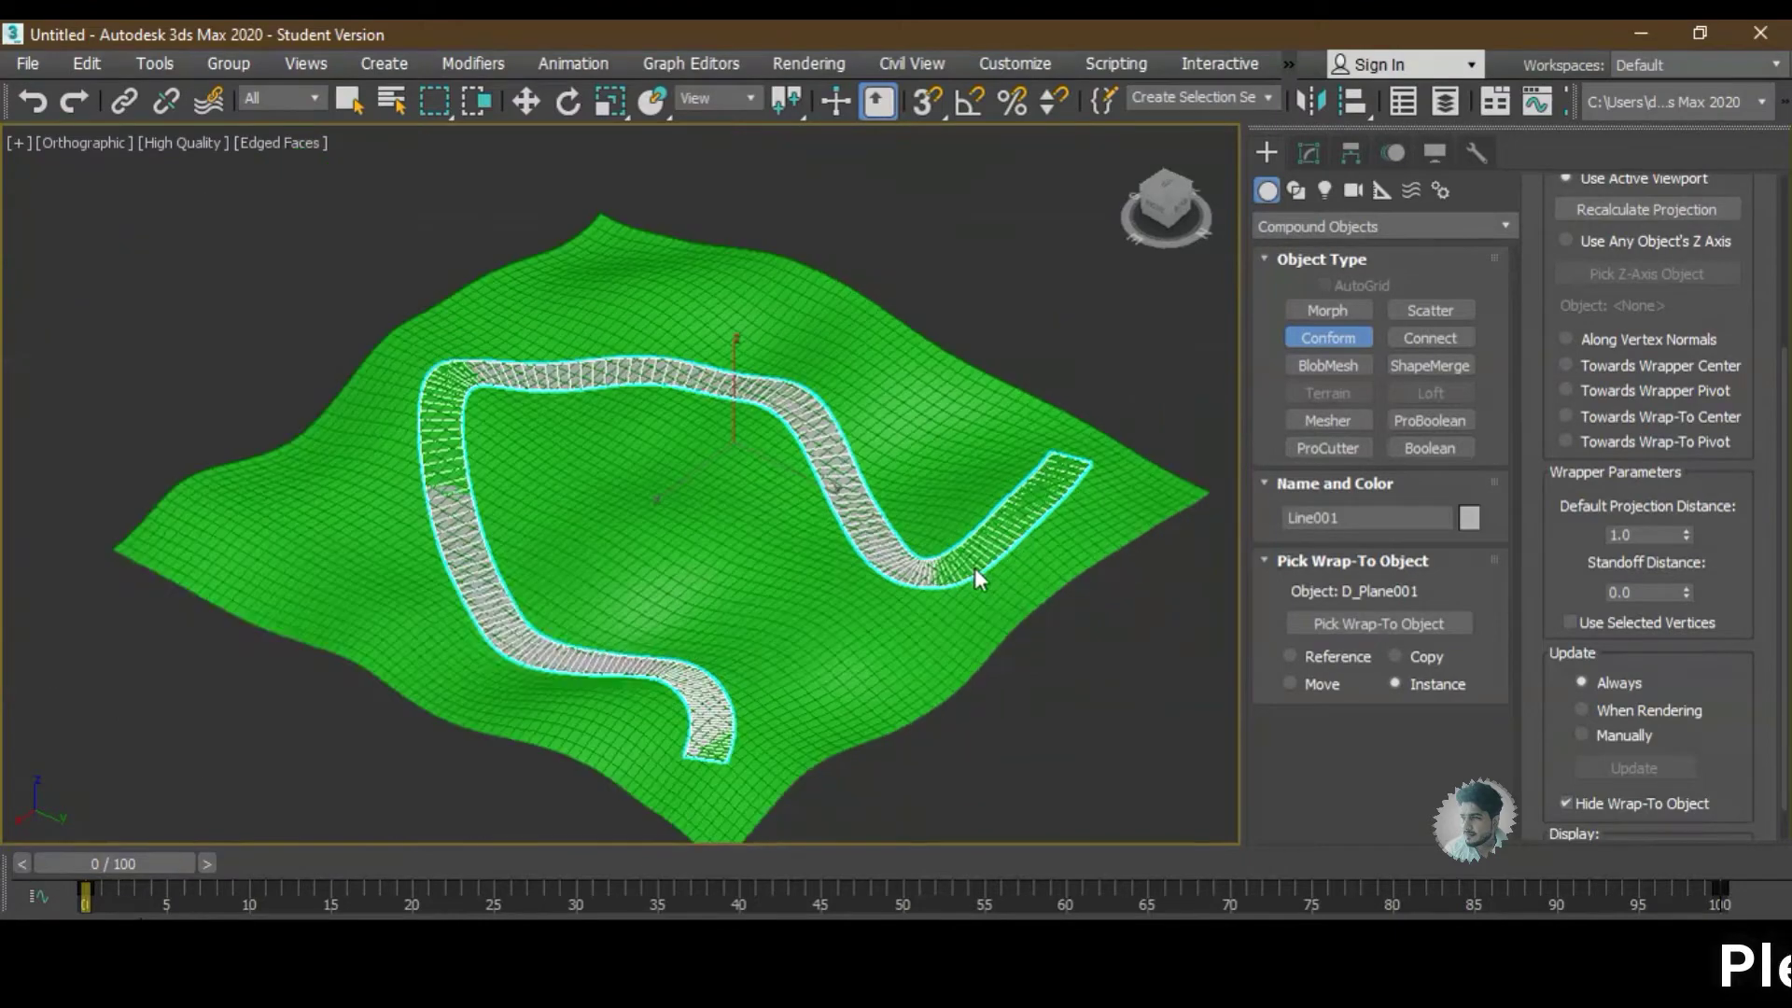
pyautogui.moveTo(974, 567)
pyautogui.keyDown('alt'); pyautogui.mouseDown(button='middle')
pyautogui.moveTo(922, 479)
pyautogui.moveTo(977, 565)
pyautogui.mouseUp(button='middle'); pyautogui.keyUp('alt')
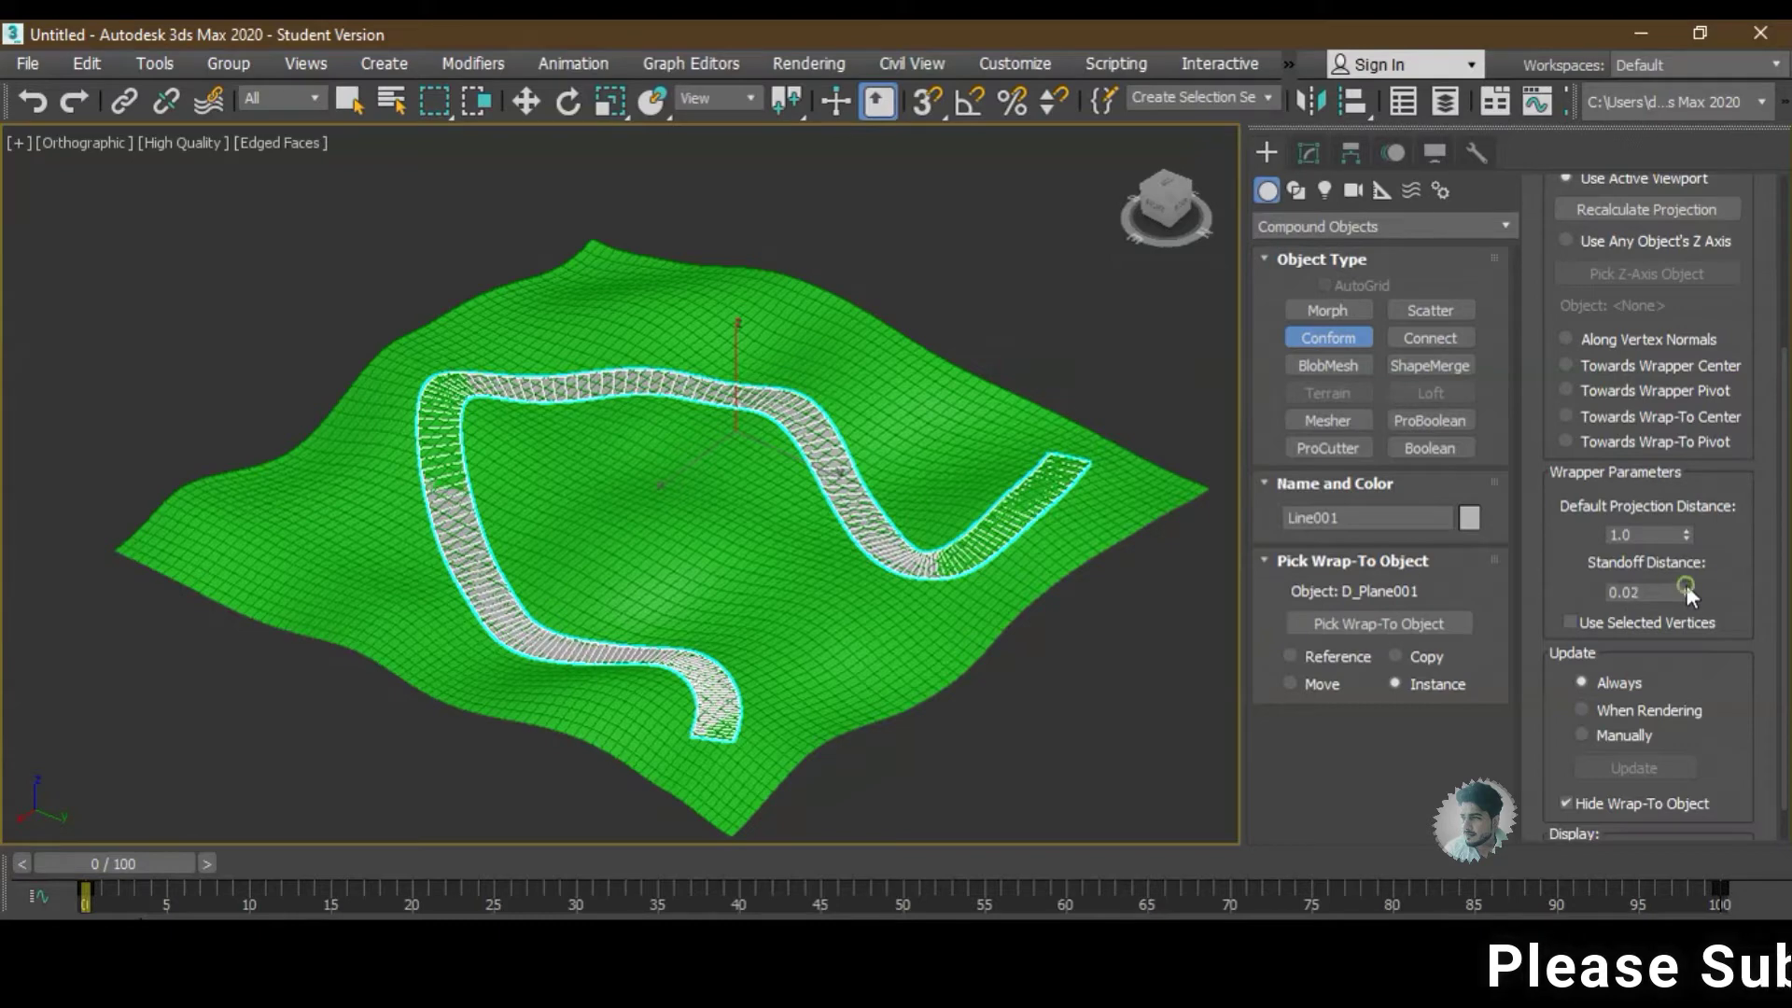
pyautogui.moveTo(1687, 585); pyautogui.dragTo(1683, 567)
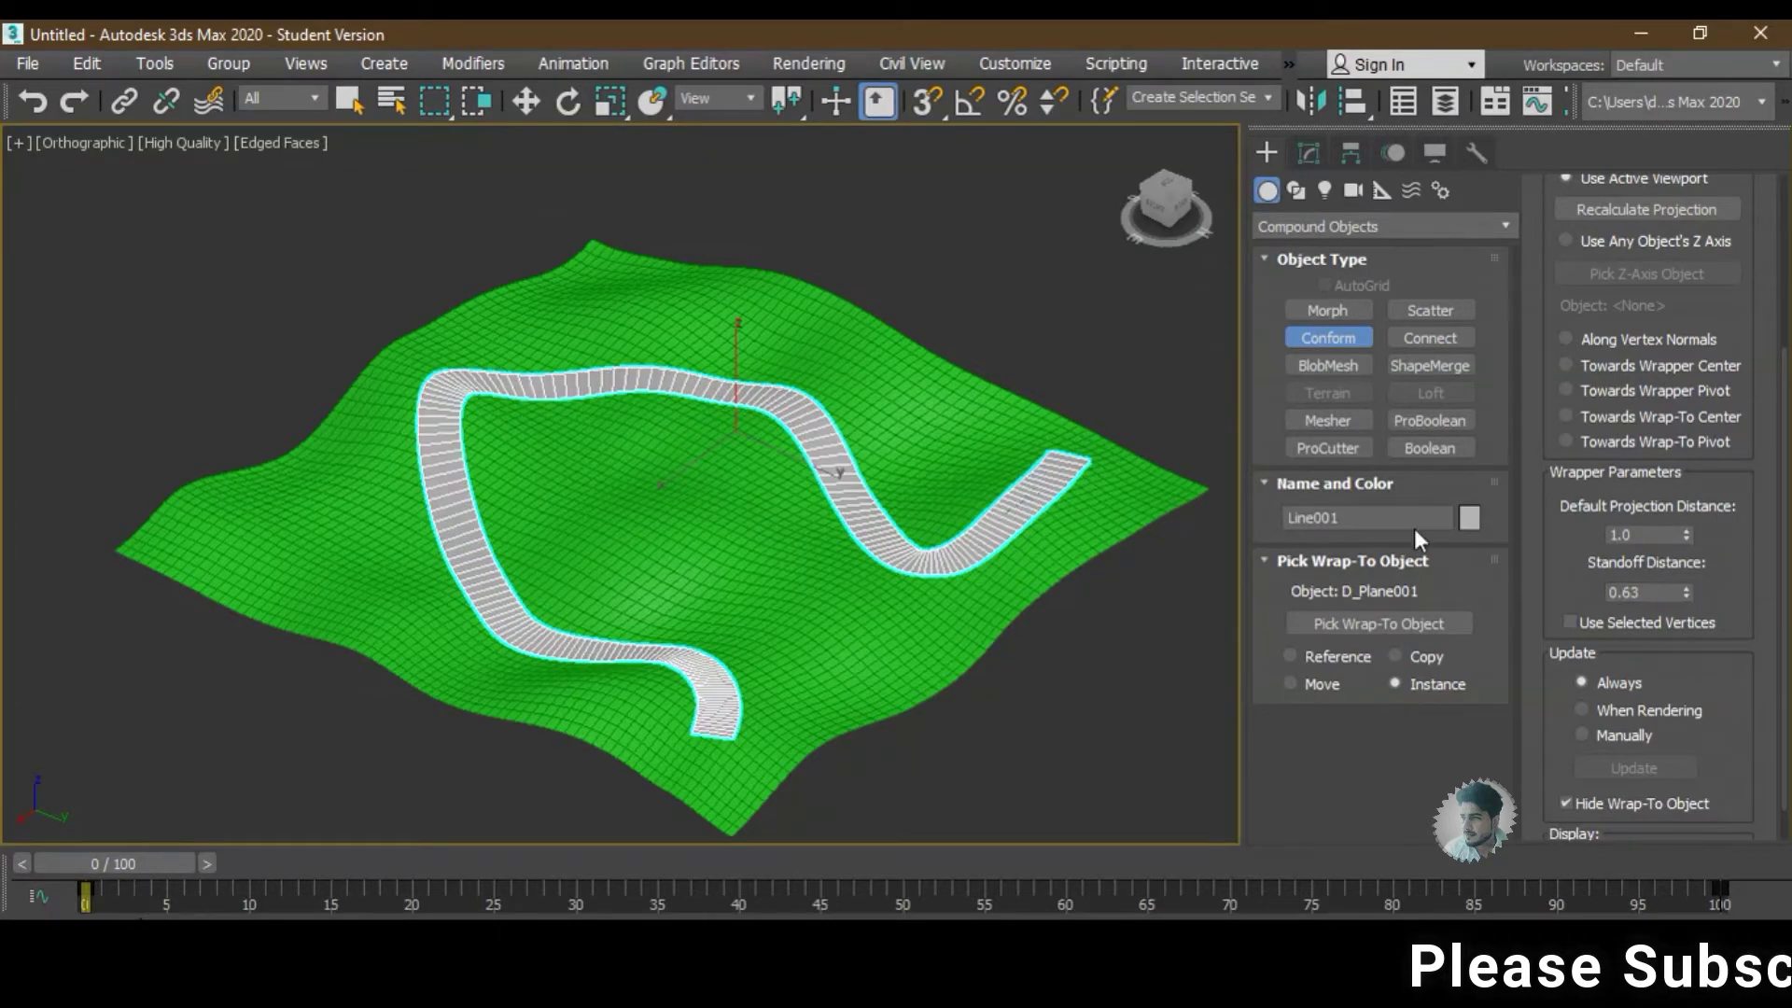
pyautogui.moveTo(848, 573)
pyautogui.keyDown('alt'); pyautogui.mouseDown(button='middle')
pyautogui.moveTo(640, 500)
pyautogui.moveTo(647, 524)
pyautogui.moveTo(903, 545)
pyautogui.moveTo(765, 545)
pyautogui.mouseUp(button='middle'); pyautogui.keyUp('alt')
pyautogui.rightClick(1684, 590)
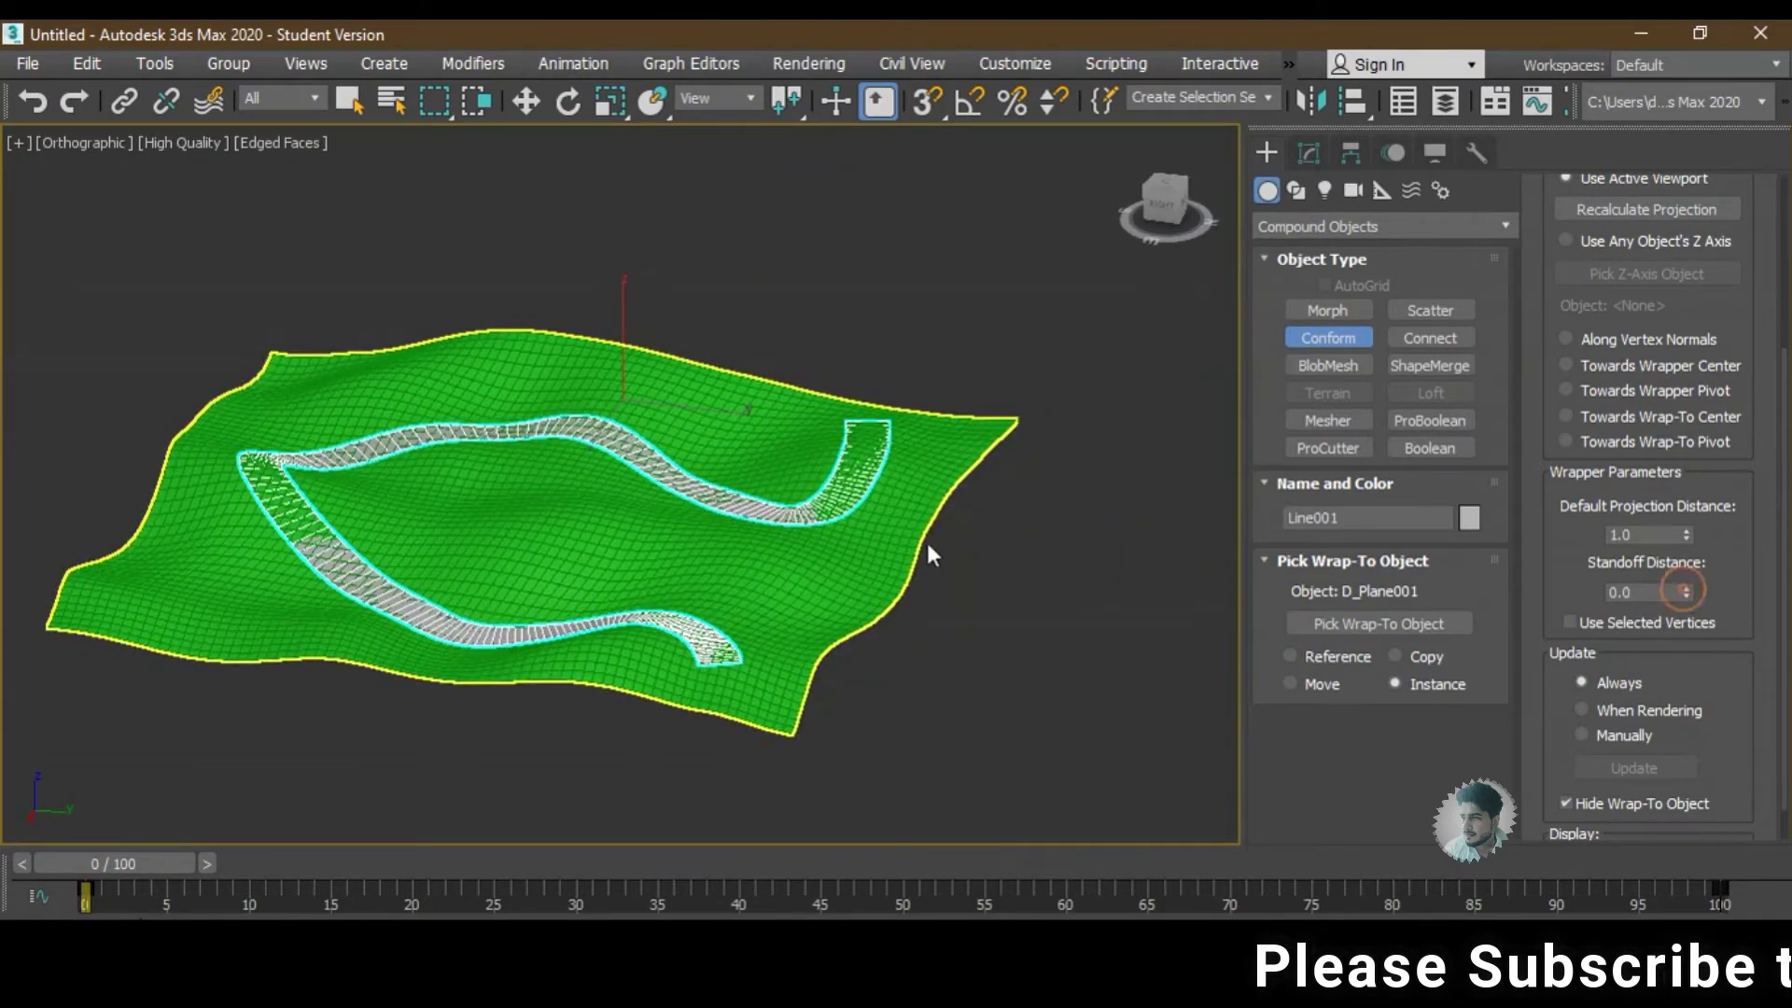
pyautogui.moveTo(913, 541)
pyautogui.keyDown('alt'); pyautogui.mouseDown(button='middle')
pyautogui.moveTo(803, 568)
pyautogui.moveTo(830, 549)
pyautogui.mouseUp(button='middle'); pyautogui.keyUp('alt')
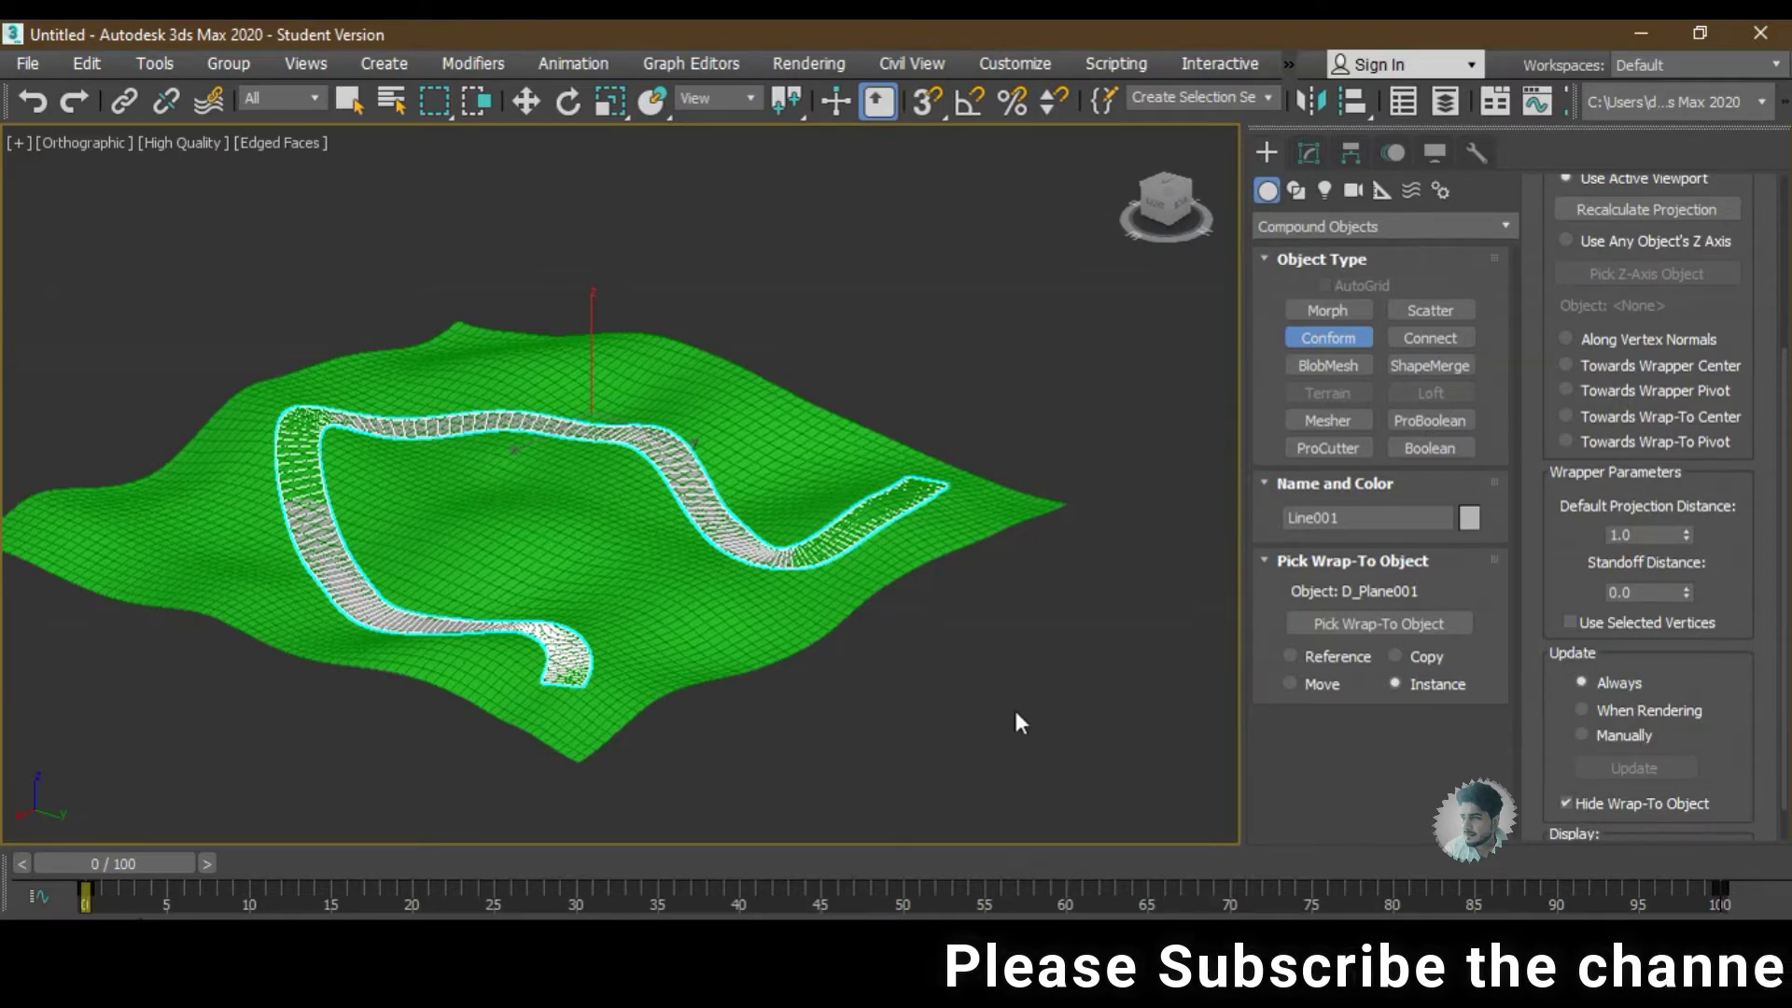
pyautogui.moveTo(815, 664)
pyautogui.keyDown('alt'); pyautogui.mouseDown(button='middle')
pyautogui.moveTo(859, 709)
pyautogui.moveTo(1024, 647)
pyautogui.moveTo(905, 647)
pyautogui.moveTo(864, 680)
pyautogui.mouseUp(button='middle'); pyautogui.keyUp('alt')
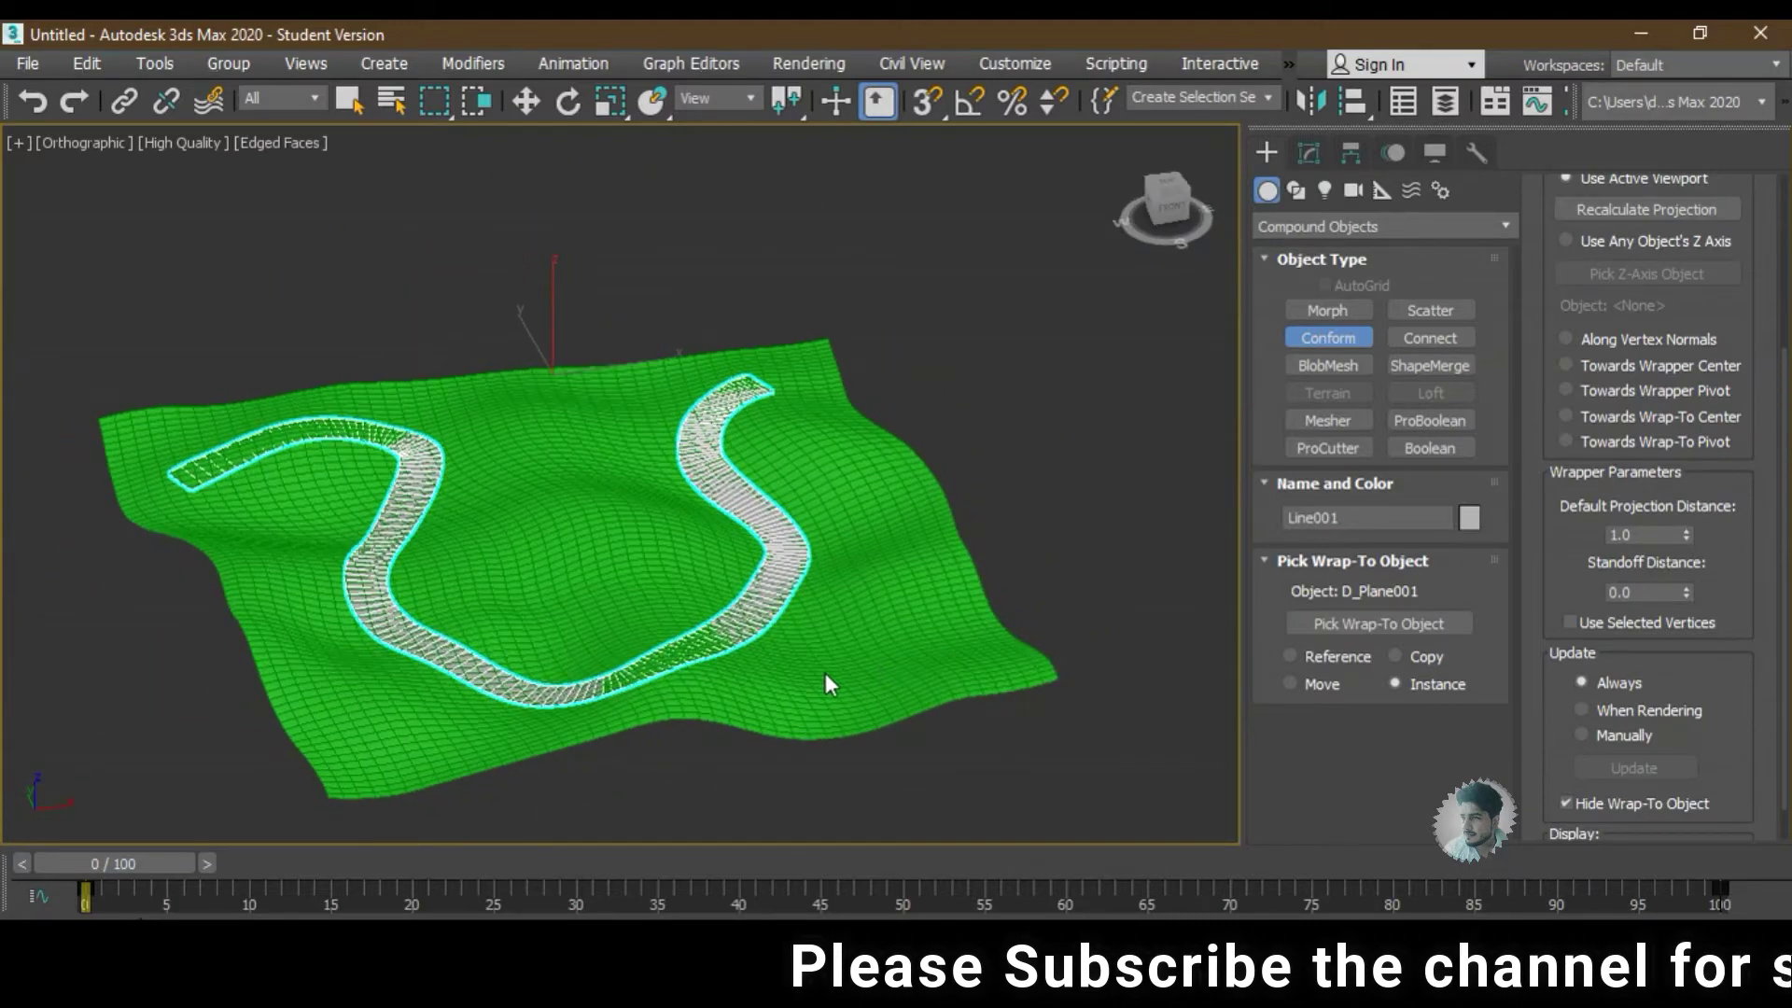
pyautogui.keyDown('alt'); pyautogui.moveTo(824, 673); pyautogui.dragTo(754, 694, button='middle'); pyautogui.keyUp('alt')
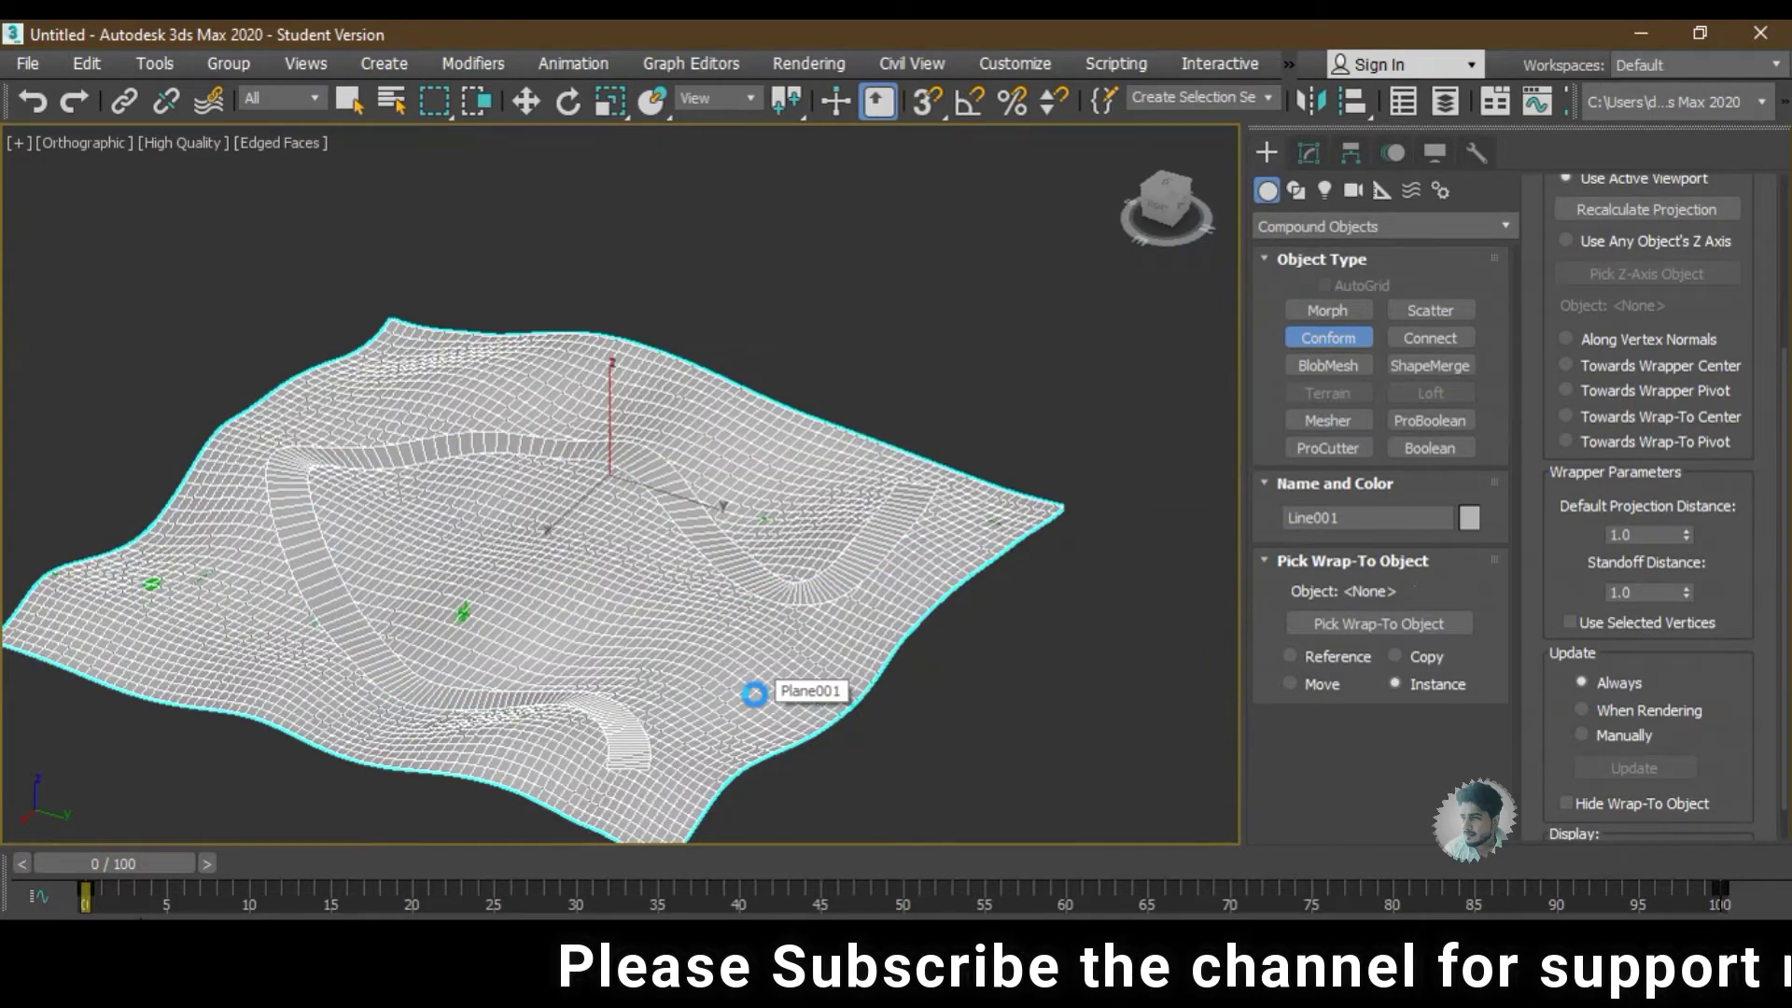
# - Orbit around the plane and floating road and scroll the Conform parameters back up
pyautogui.moveTo(720, 642)
pyautogui.keyDown('alt'); pyautogui.mouseDown(button='middle')
pyautogui.moveTo(866, 623)
pyautogui.moveTo(845, 614)
pyautogui.moveTo(847, 747)
pyautogui.moveTo(874, 631)
pyautogui.moveTo(881, 668)
pyautogui.moveTo(981, 601)
pyautogui.mouseUp(button='middle'); pyautogui.keyUp('alt')
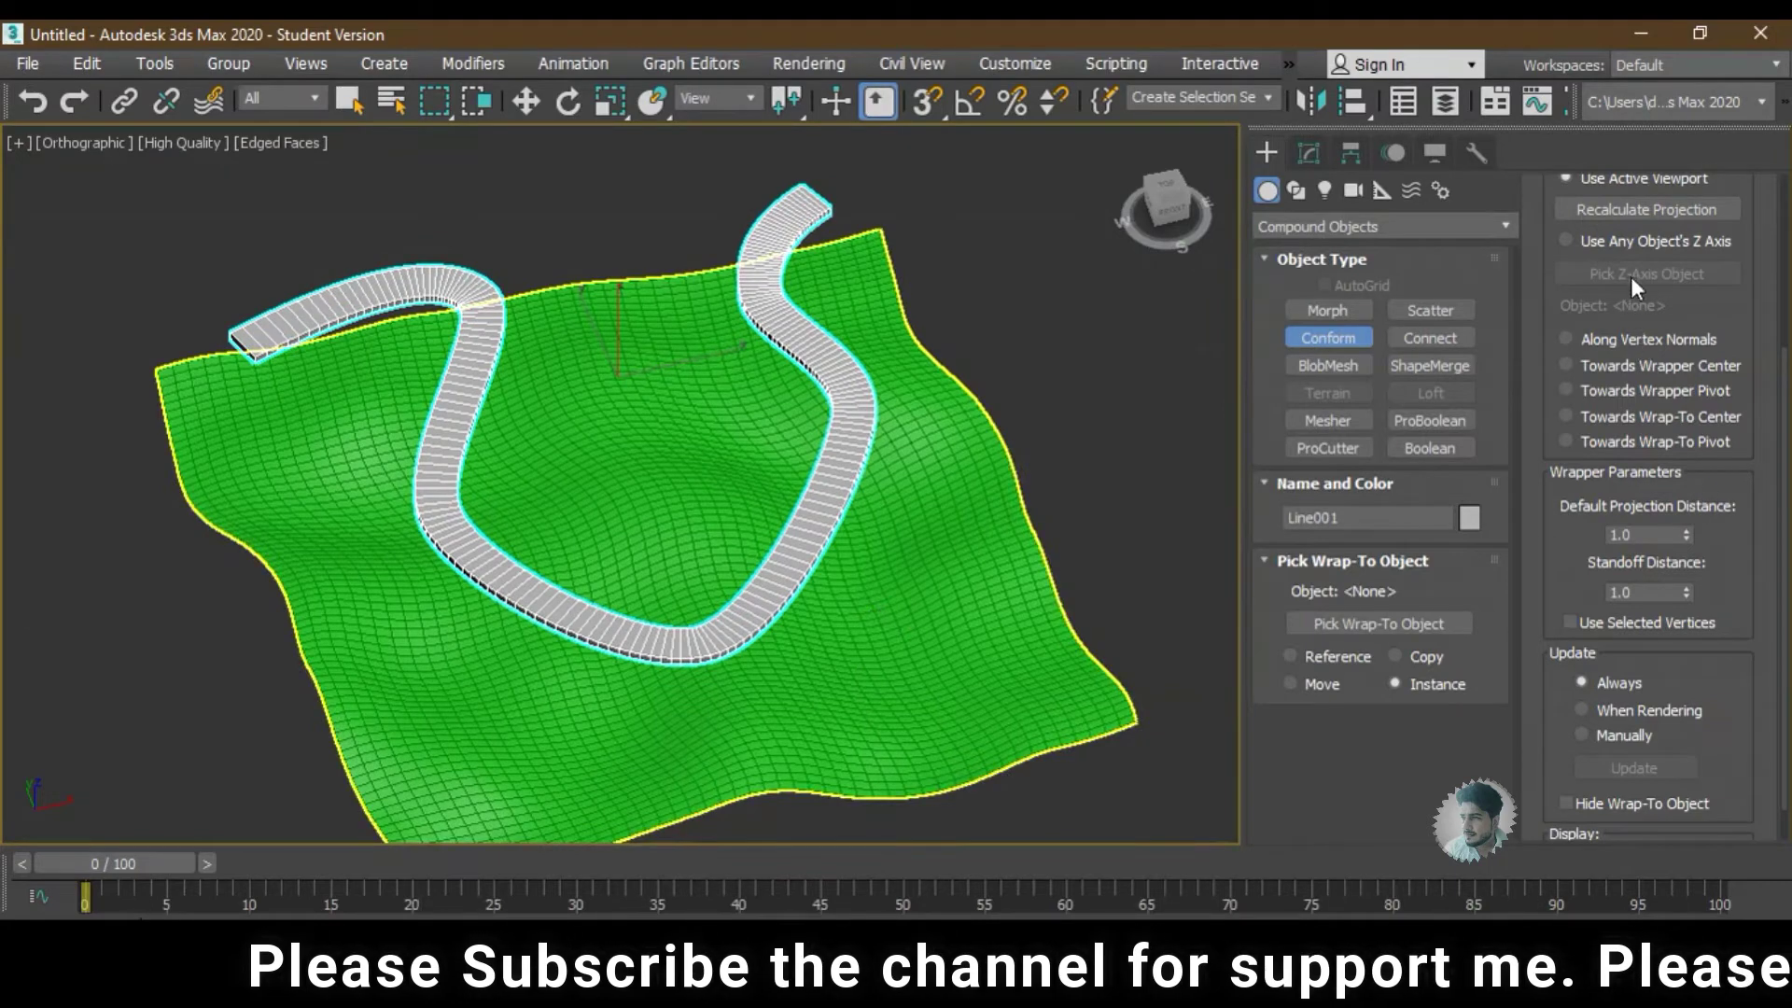
pyautogui.scroll(3, 1708, 296)
pyautogui.scroll(2, 1626, 379)
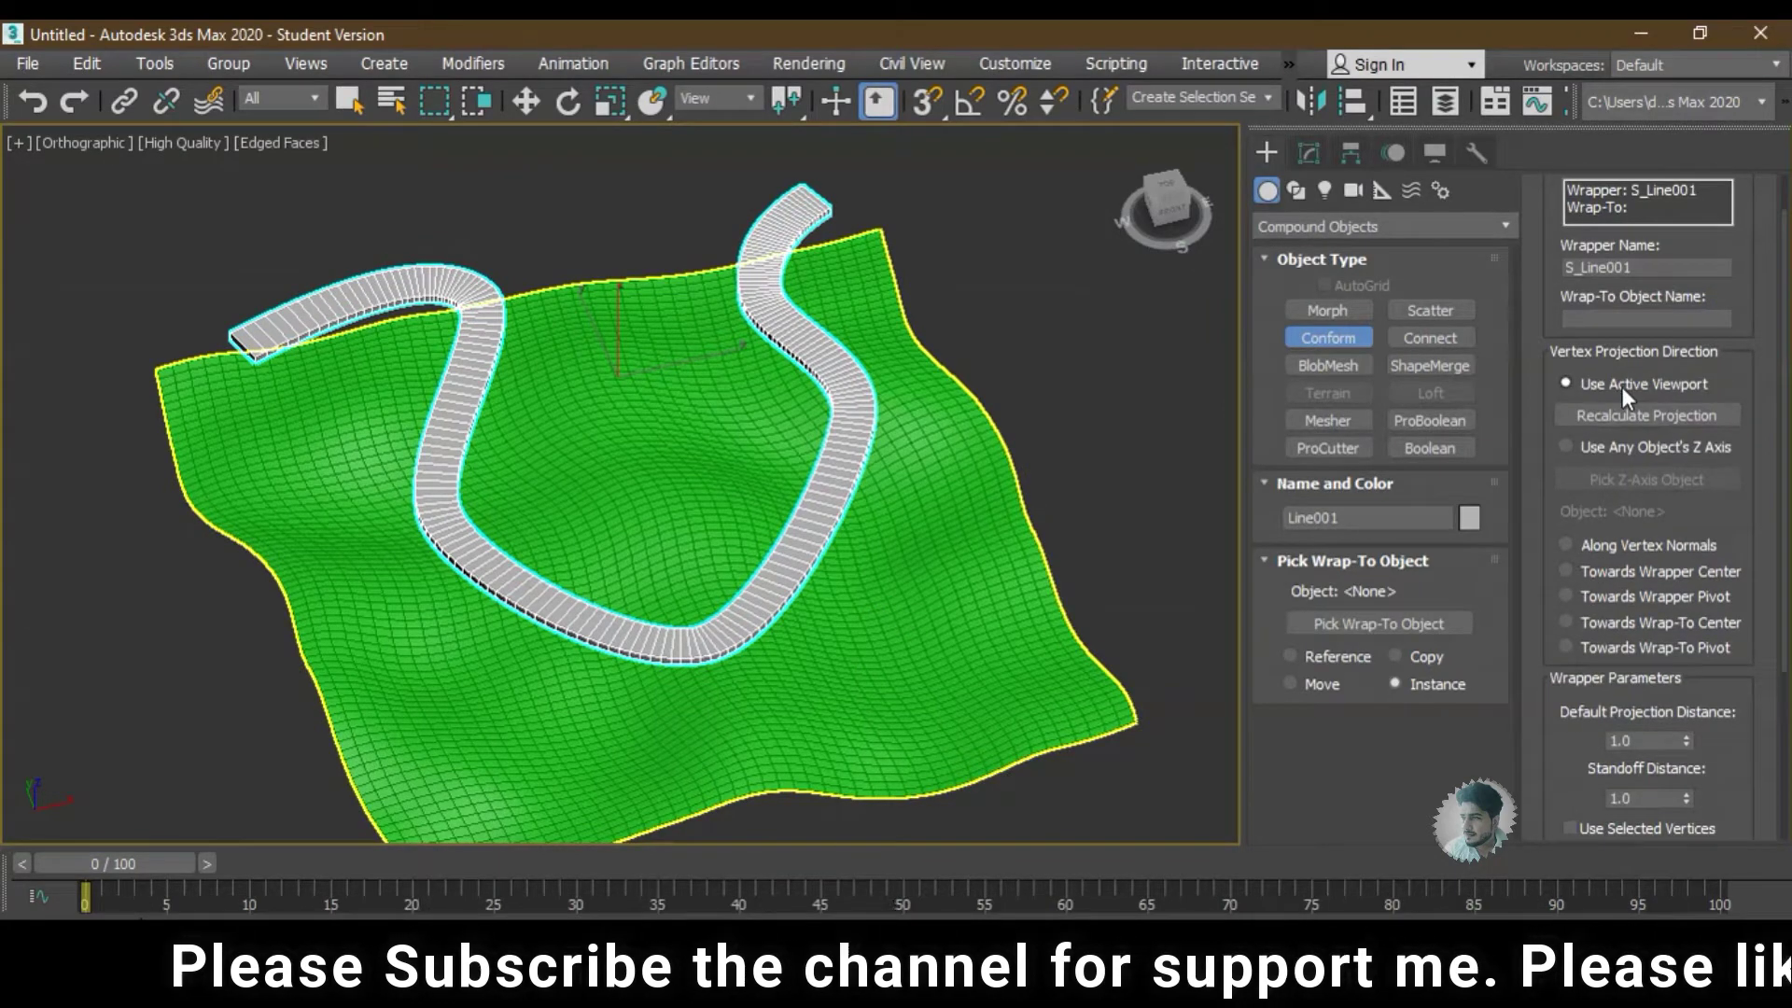
# - Pick Plane001 as the road's wrap-to object again and recalculate its projection
pyautogui.click(1368, 623)
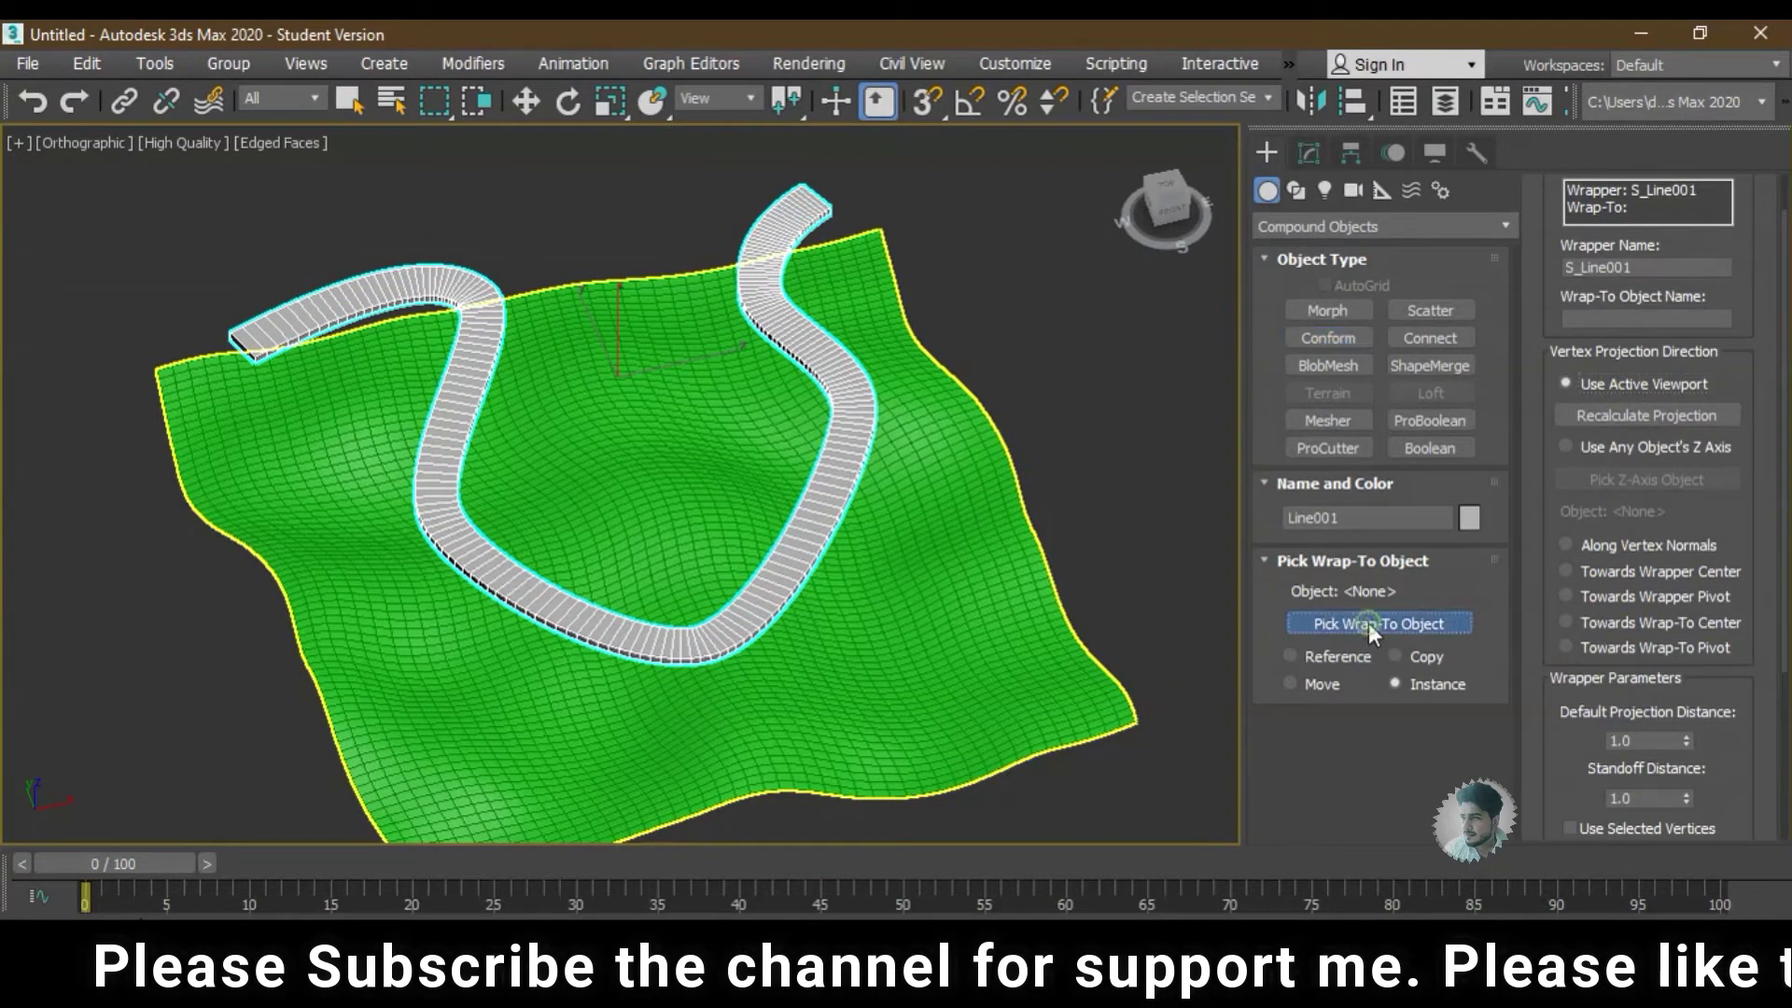
pyautogui.click(815, 511)
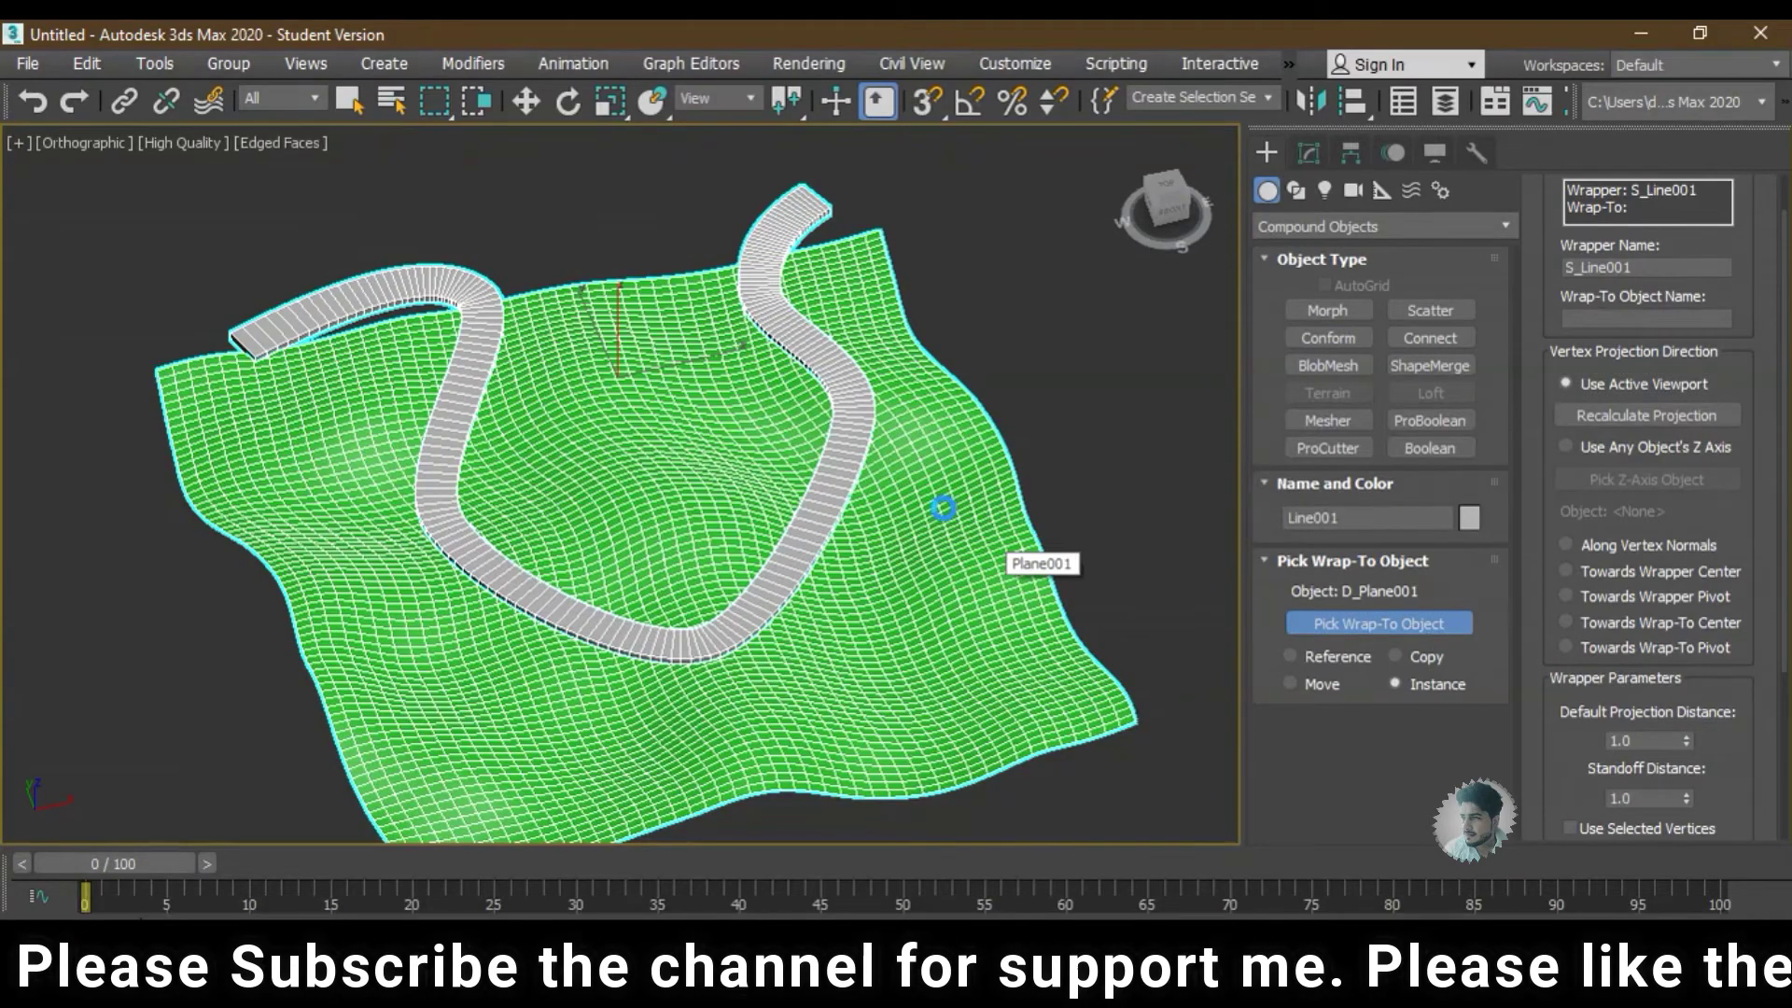
pyautogui.moveTo(821, 509)
pyautogui.keyDown('alt'); pyautogui.mouseDown(button='middle')
pyautogui.moveTo(769, 478)
pyautogui.moveTo(969, 571)
pyautogui.moveTo(898, 519)
pyautogui.mouseUp(button='middle'); pyautogui.keyUp('alt')
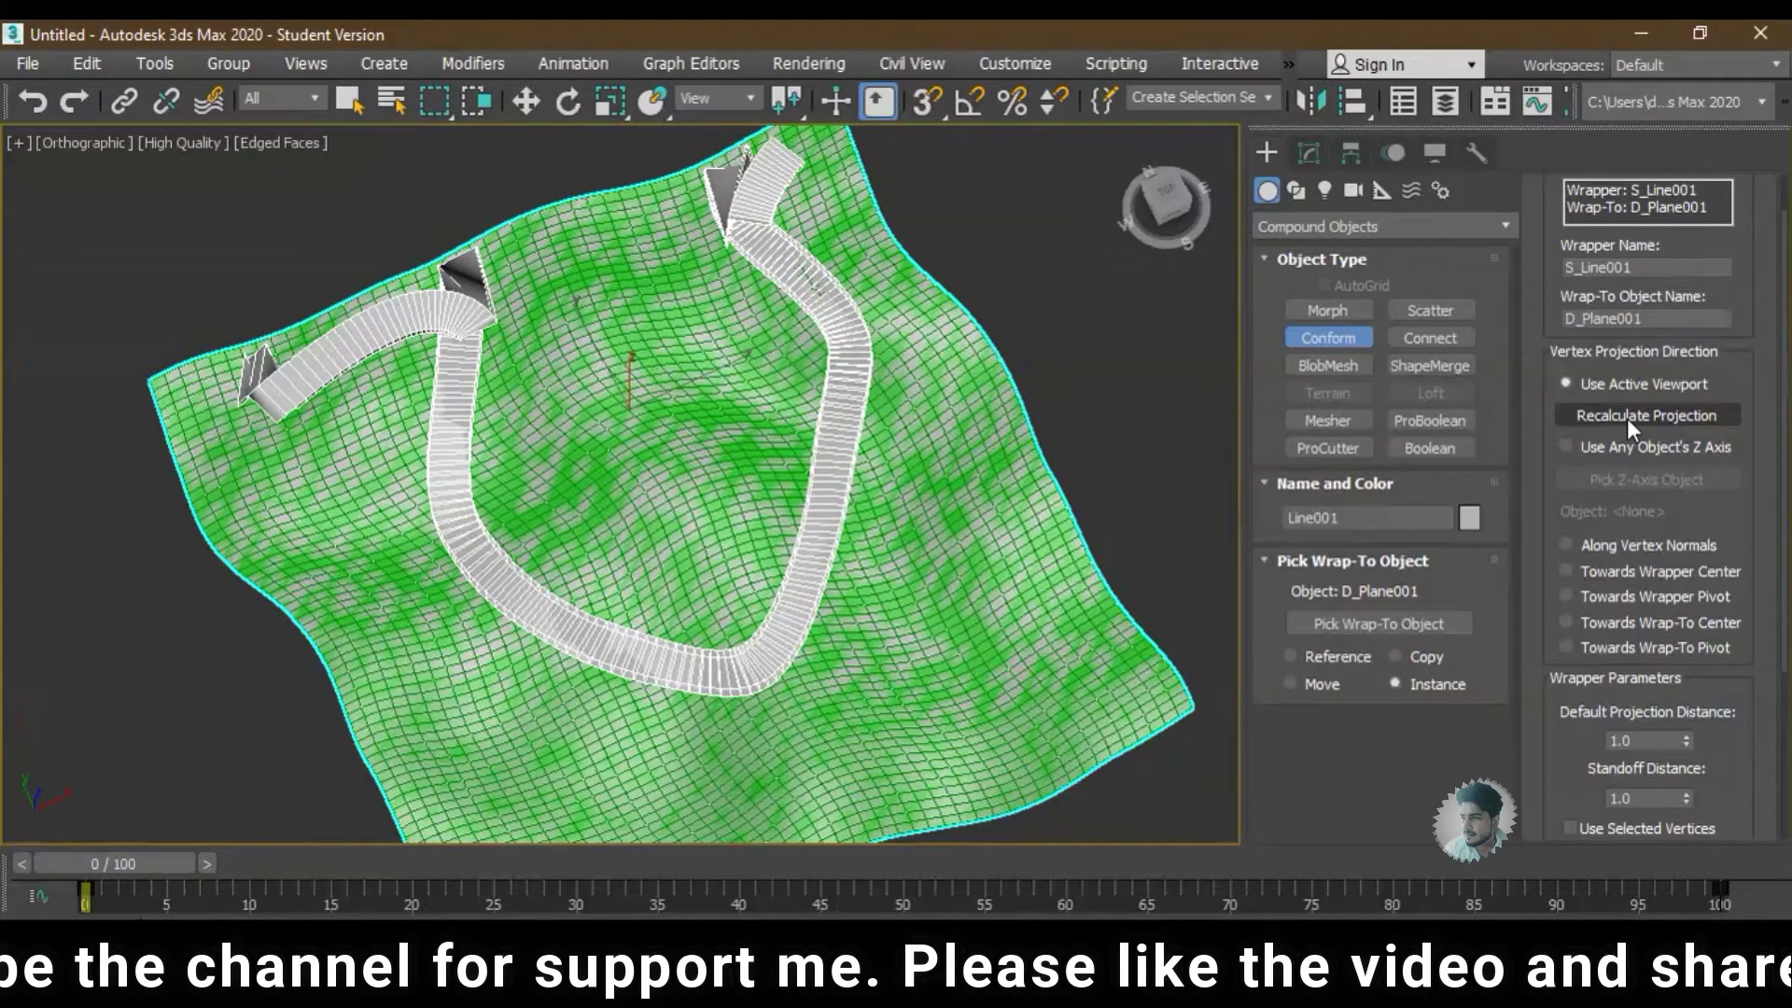
pyautogui.scroll(-3, 840, 576)
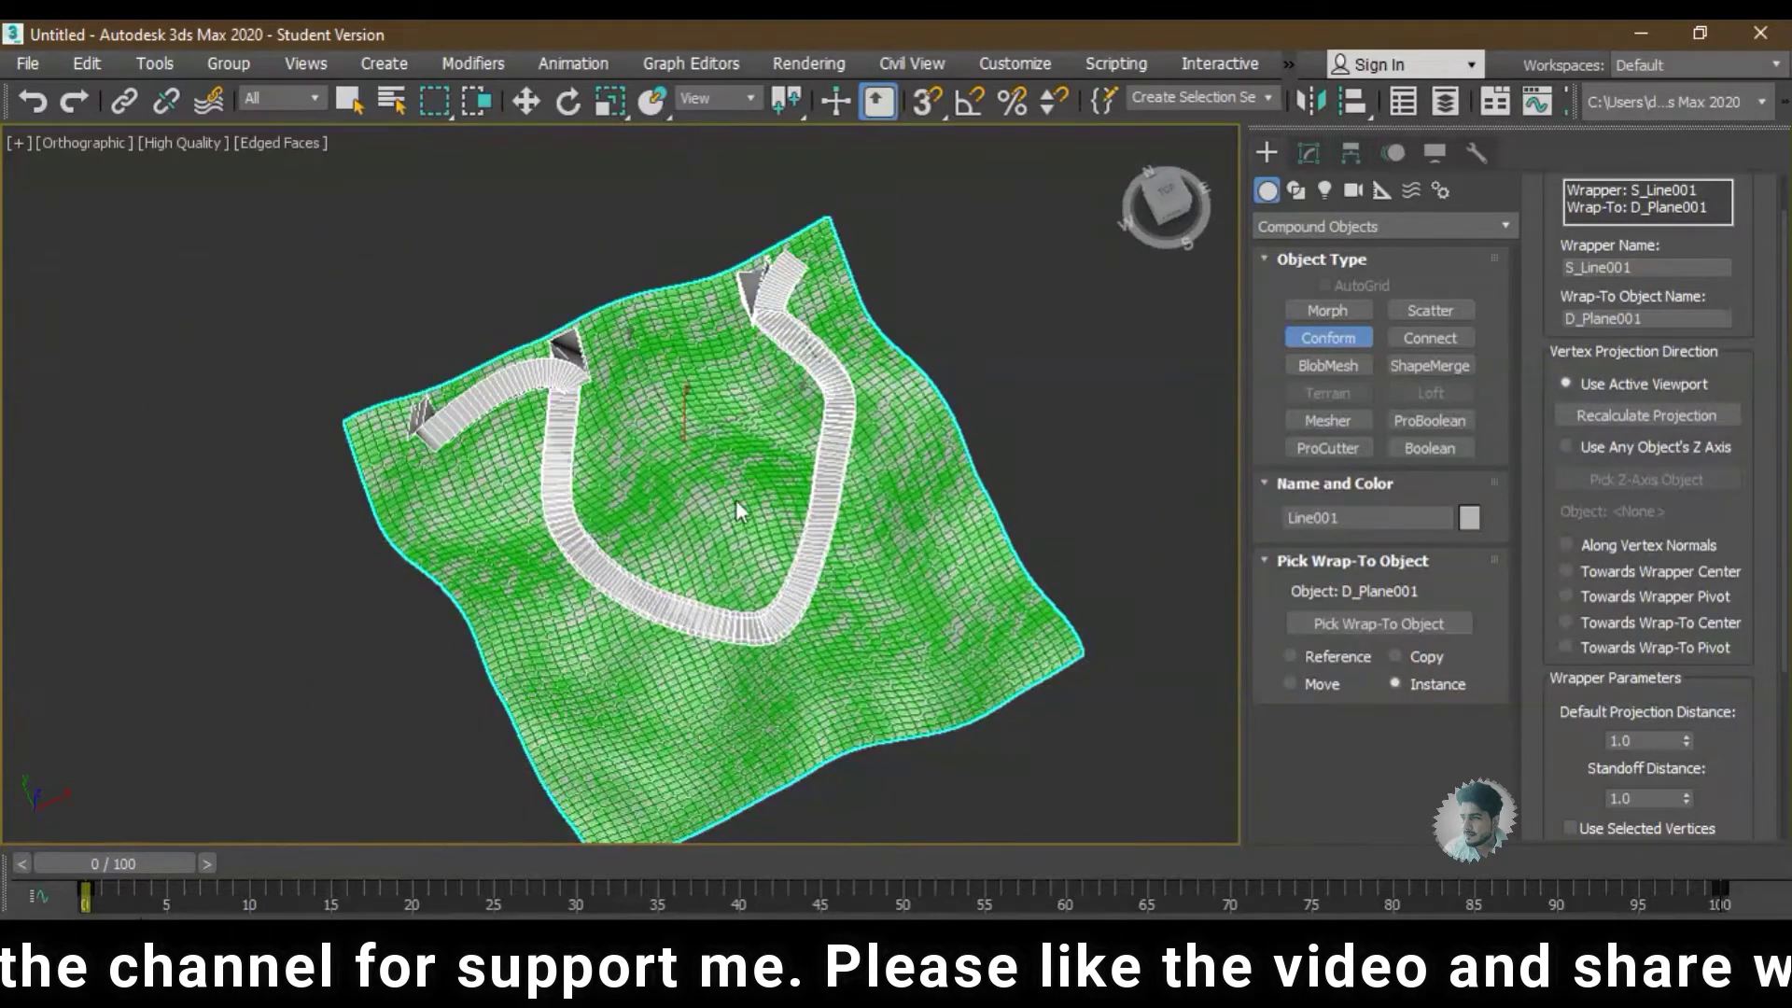
pyautogui.click(1620, 421)
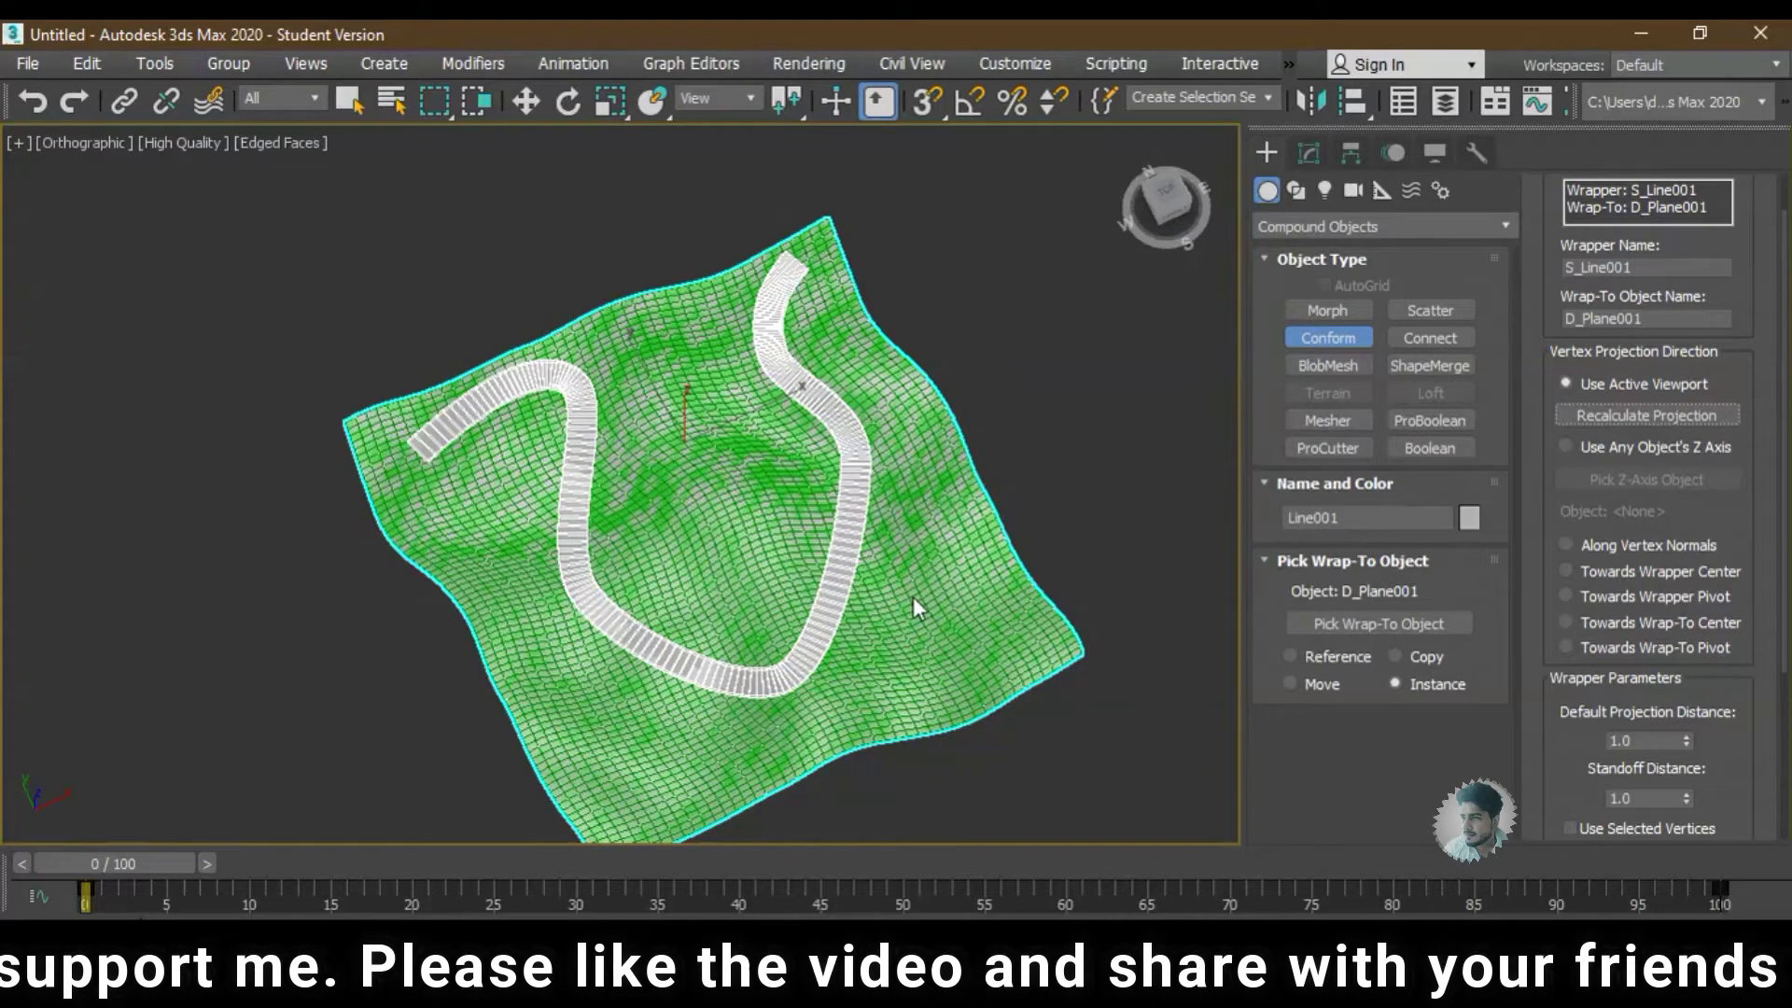
pyautogui.moveTo(1565, 803); pyautogui.dragTo(1538, 549)
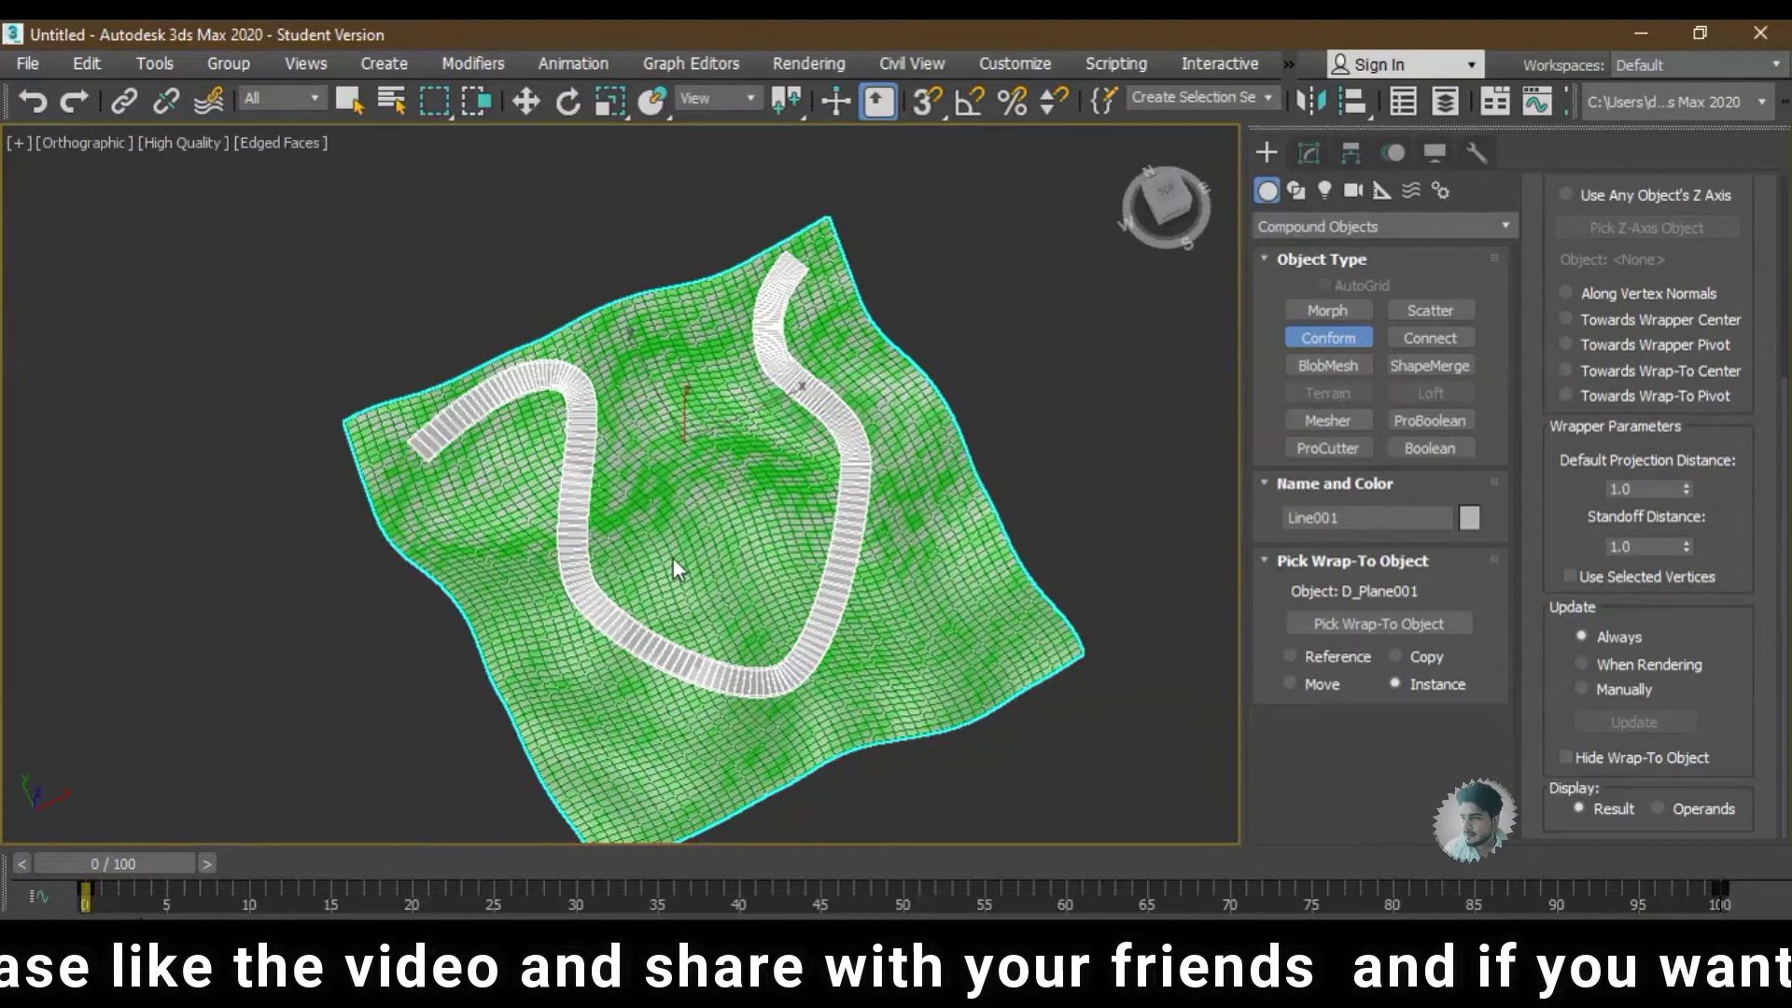
# - Pick the green plane Plane001 as the road's wrap-to object
pyautogui.moveTo(782, 584)
pyautogui.keyDown('alt'); pyautogui.mouseDown(button='middle')
pyautogui.moveTo(742, 519)
pyautogui.moveTo(681, 495)
pyautogui.moveTo(796, 523)
pyautogui.mouseUp(button='middle'); pyautogui.keyUp('alt')
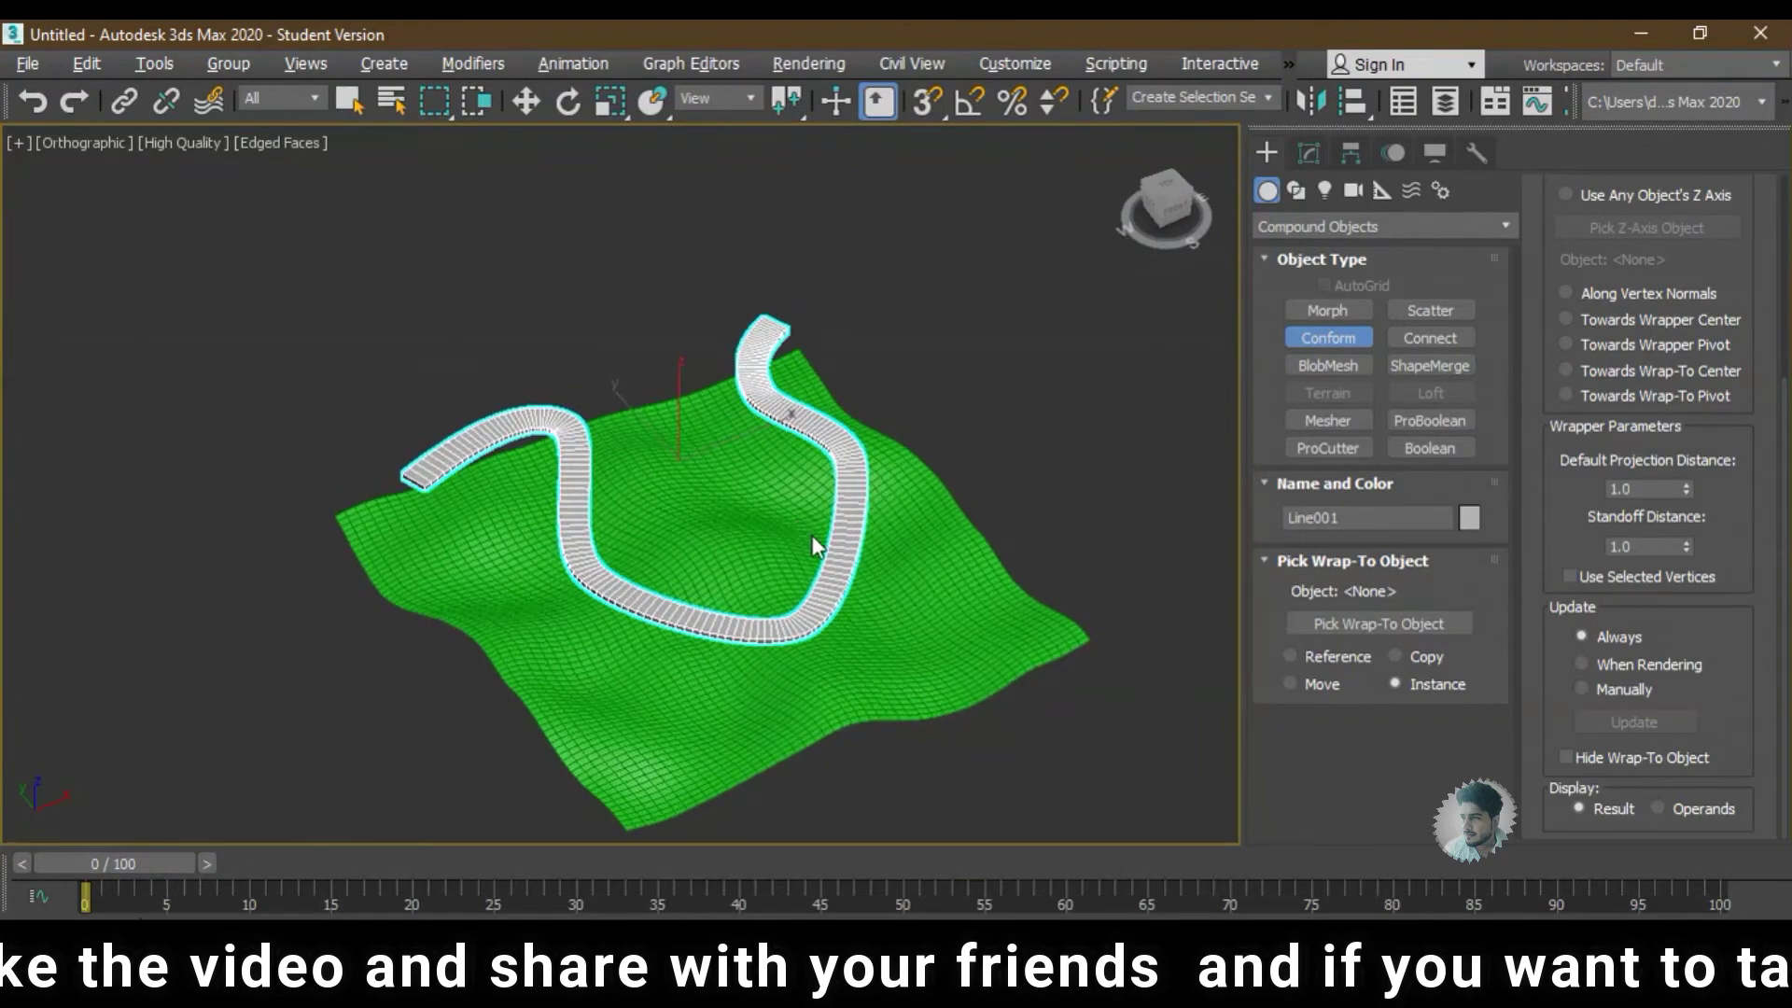
pyautogui.moveTo(1545, 322); pyautogui.dragTo(1493, 601)
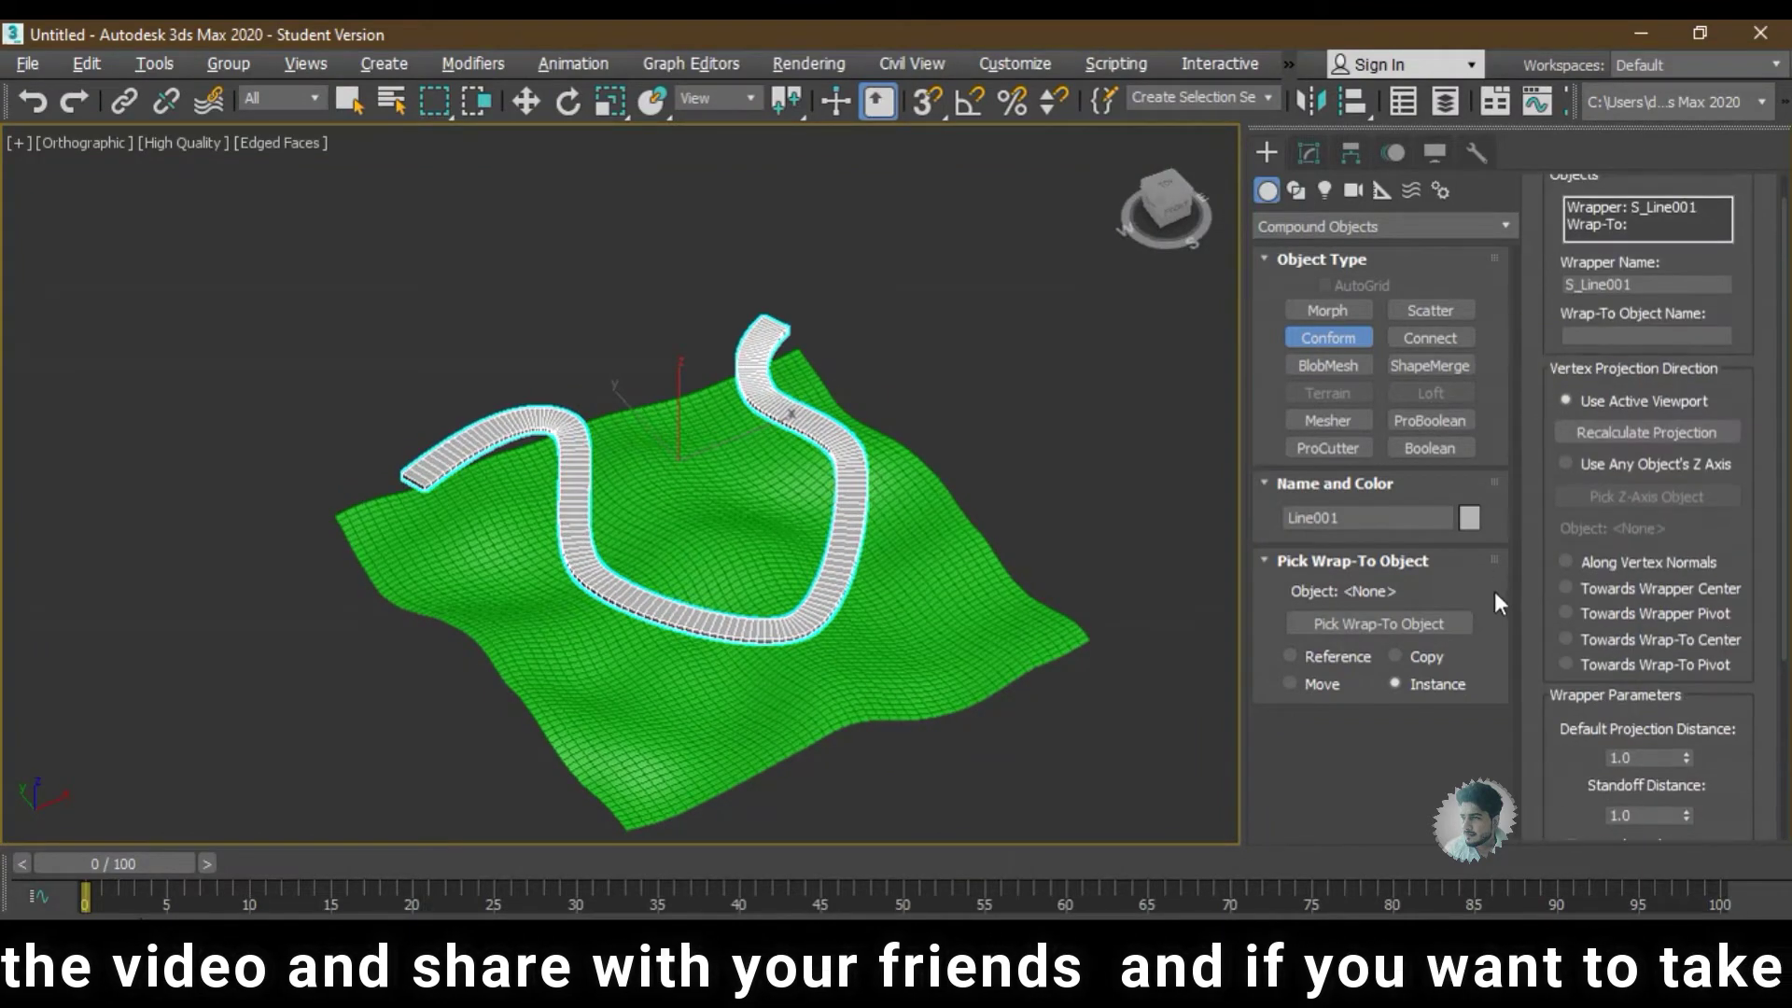
pyautogui.click(1392, 623)
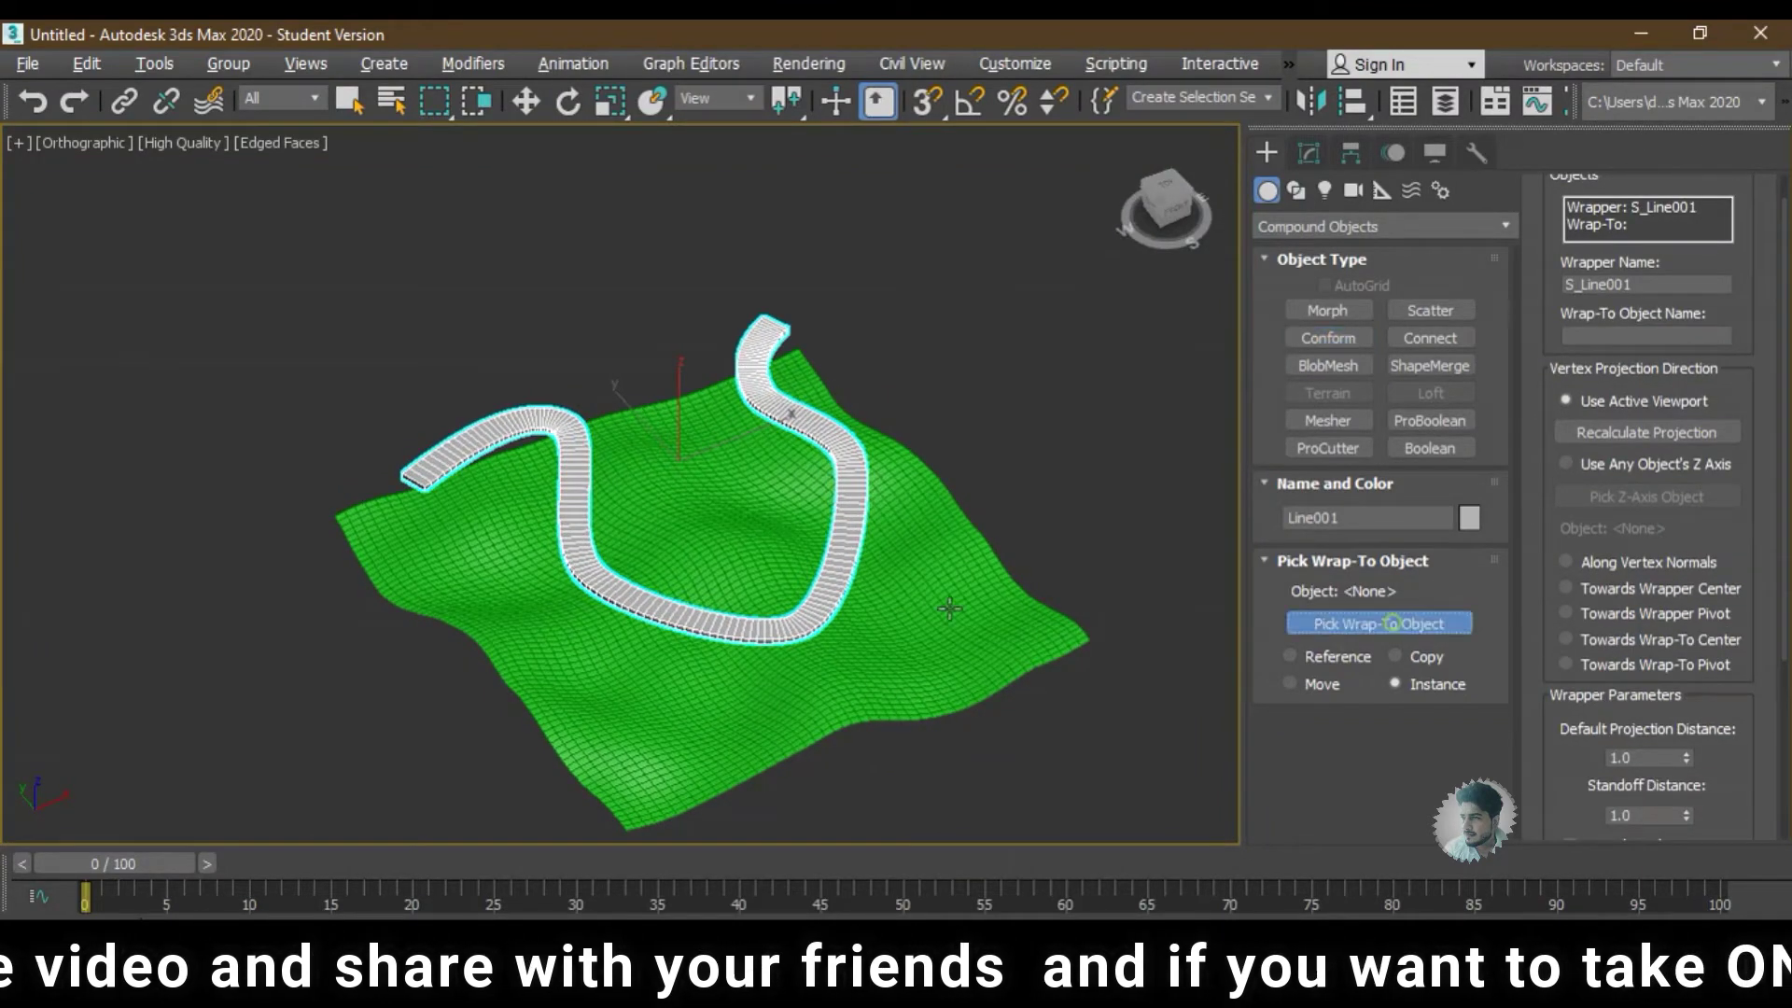
pyautogui.click(942, 607)
pyautogui.click(786, 486)
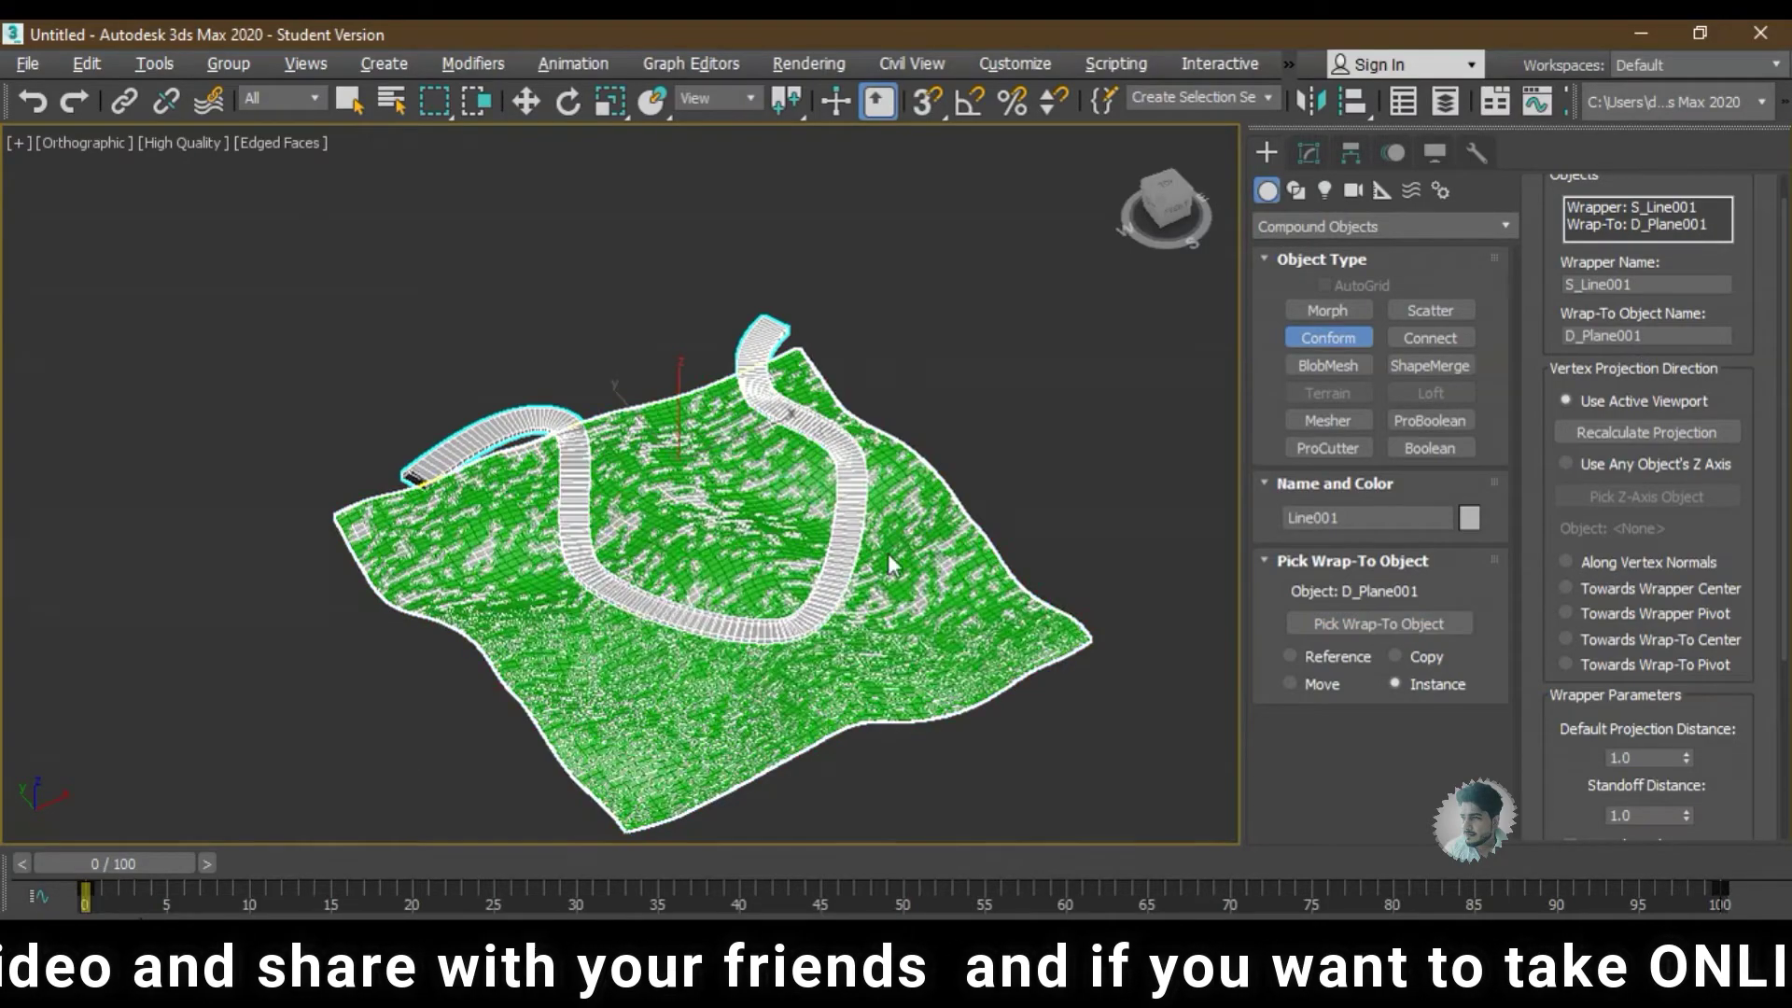
pyautogui.keyDown('alt'); pyautogui.moveTo(903, 578); pyautogui.dragTo(911, 625, button='middle'); pyautogui.keyUp('alt')
pyautogui.scroll(-2, 1624, 775)
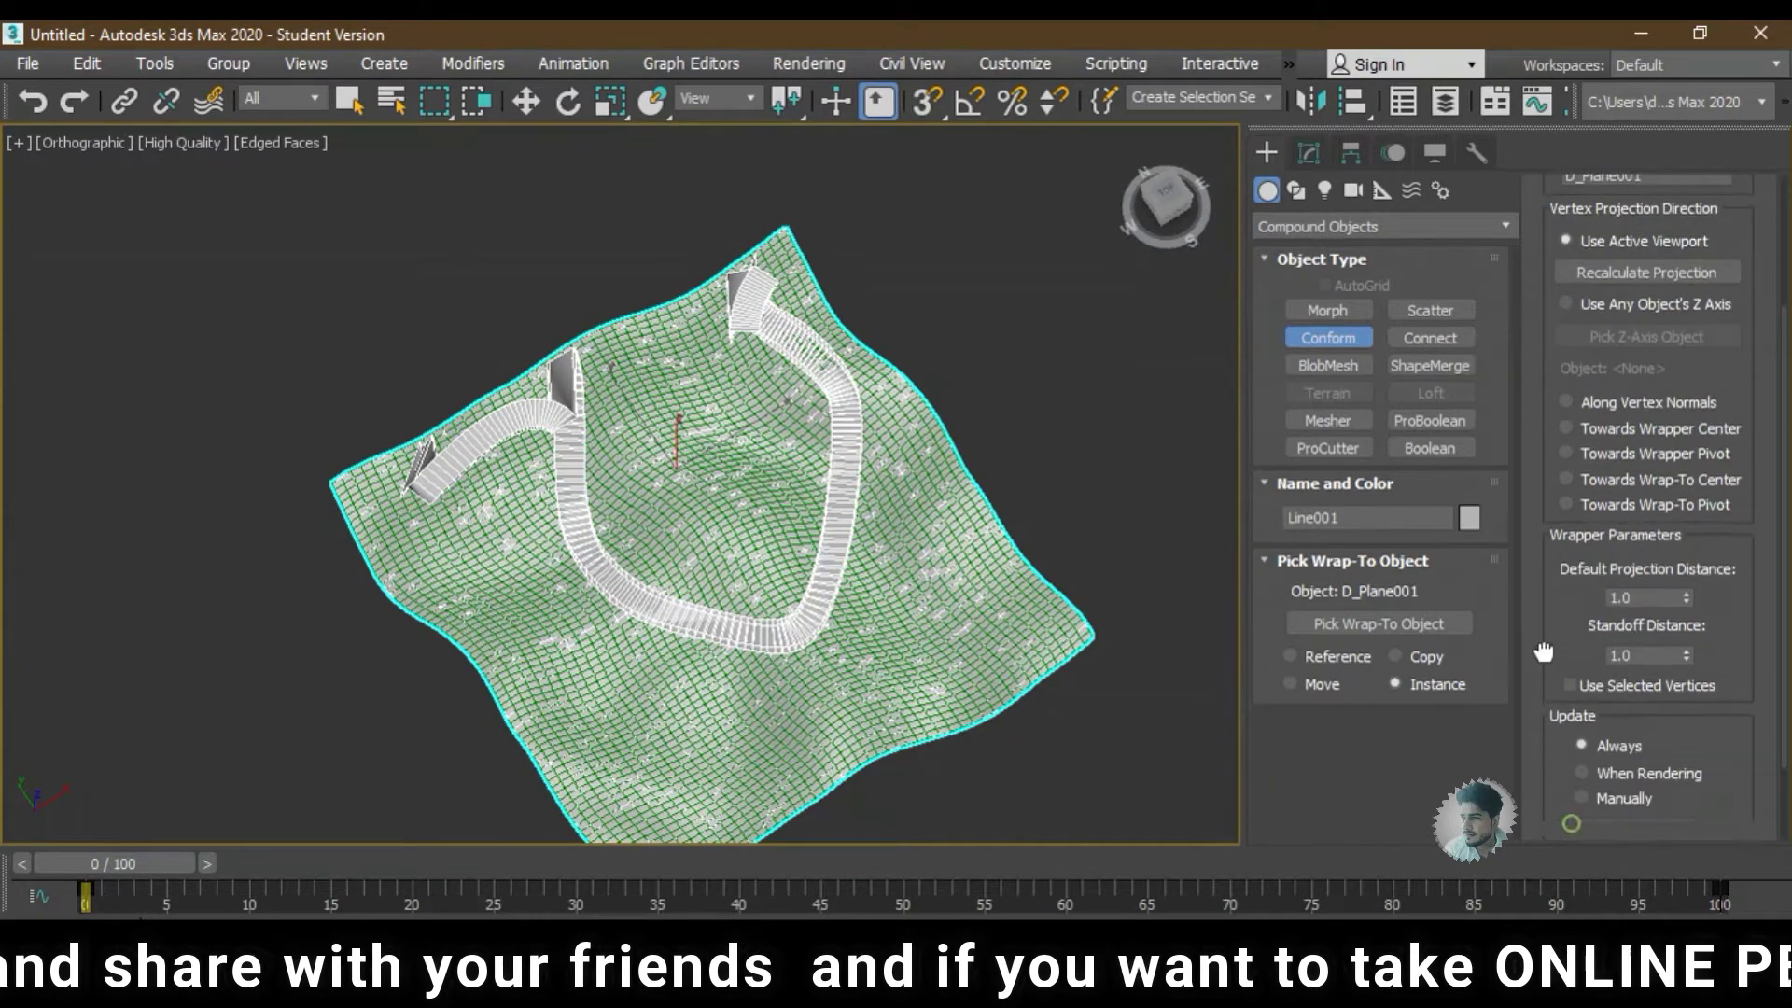
pyautogui.scroll(-2, 1586, 690)
# - Set Update to Manually, recalculate the projection, update, then switch Update back to Always
pyautogui.click(1608, 714)
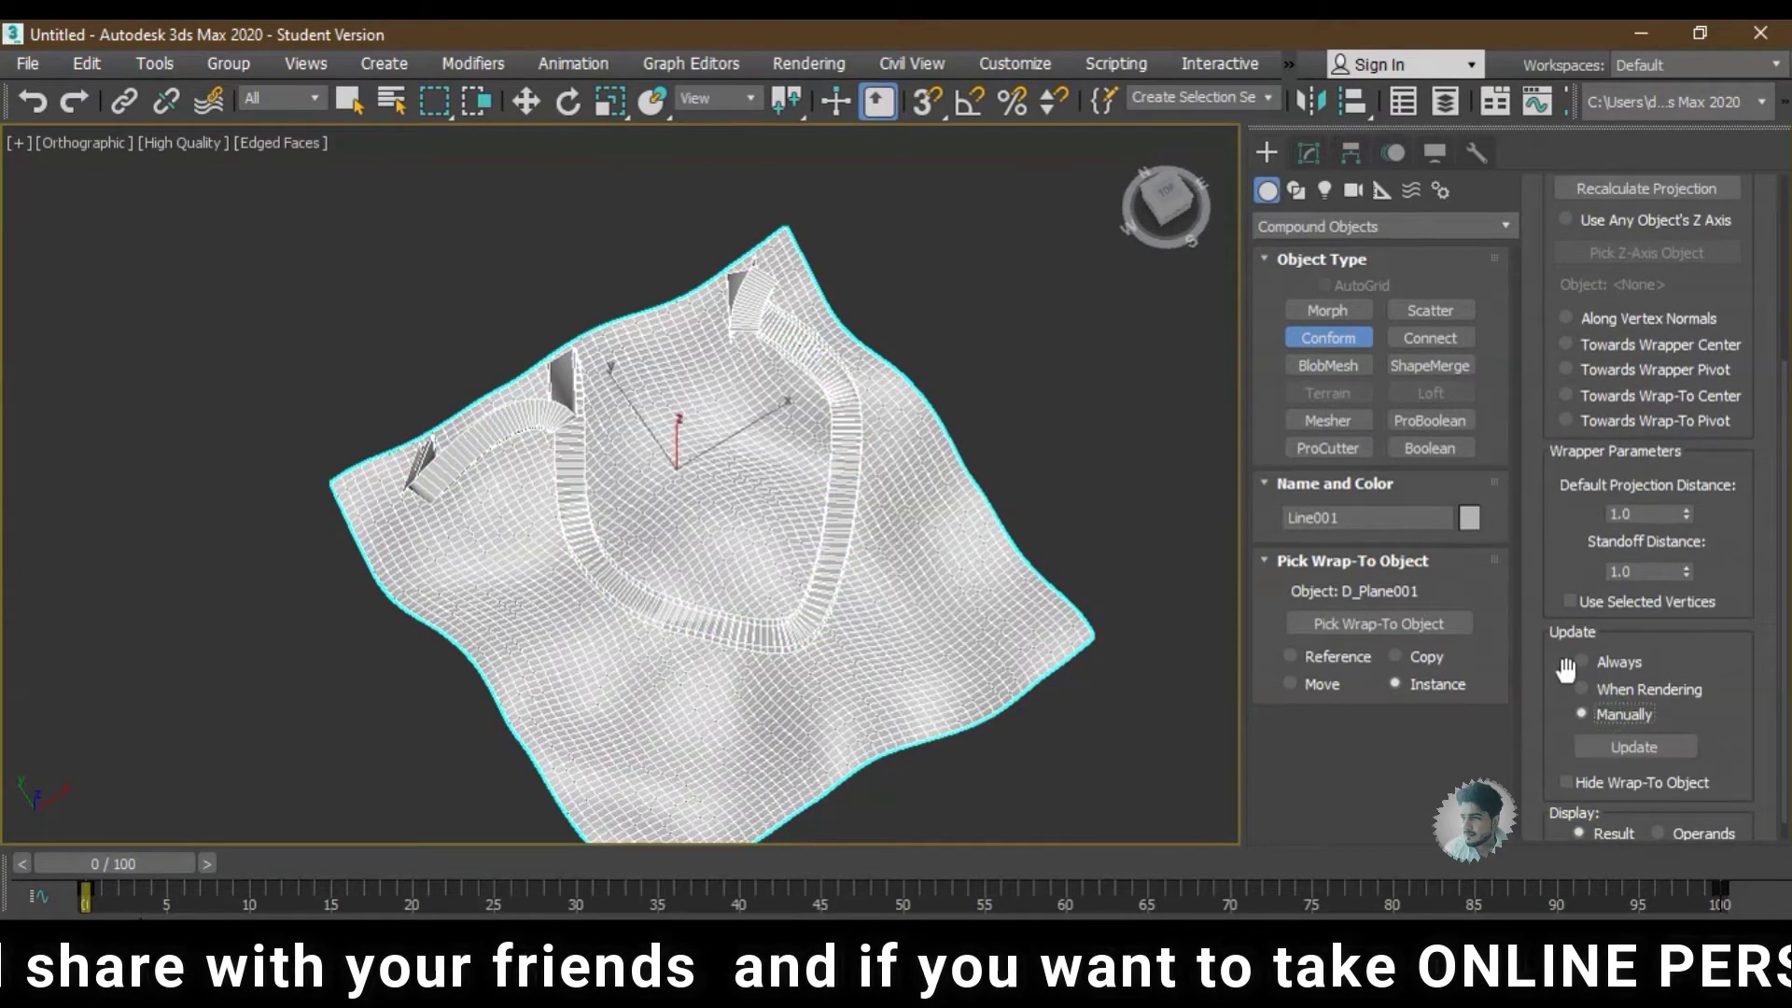
pyautogui.scroll(1, 1619, 672)
pyautogui.scroll(1, 1619, 653)
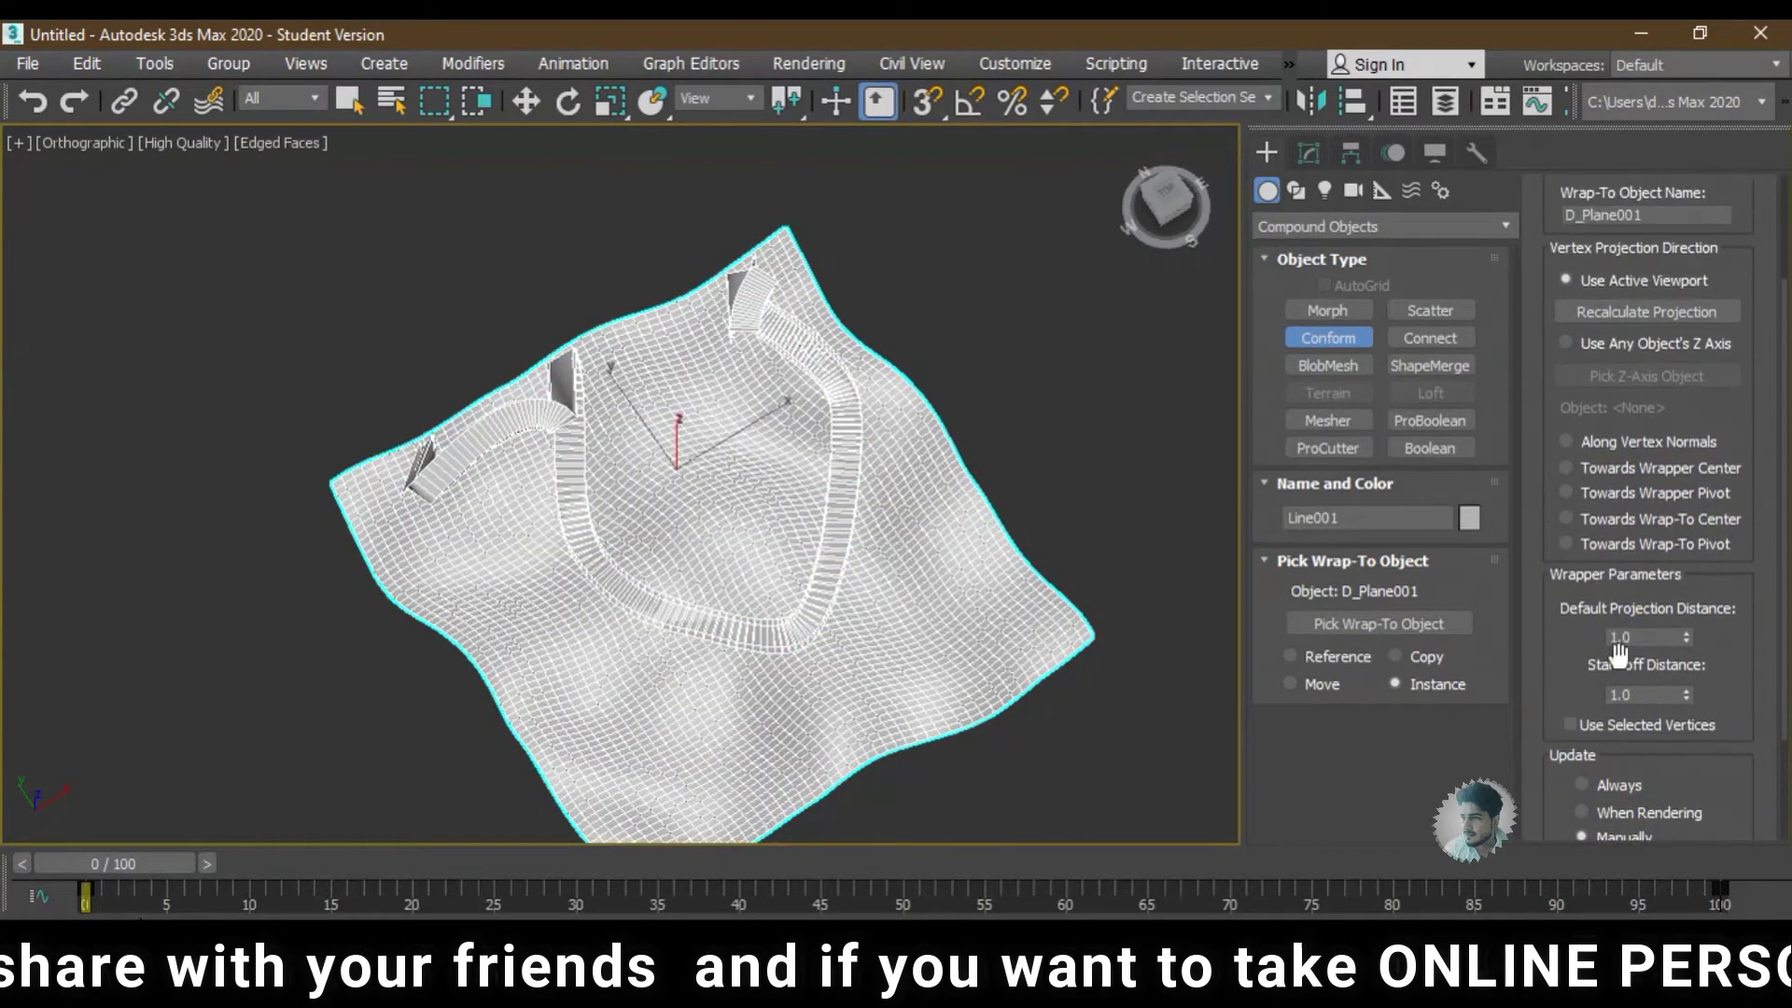
pyautogui.click(1623, 308)
pyautogui.click(1624, 311)
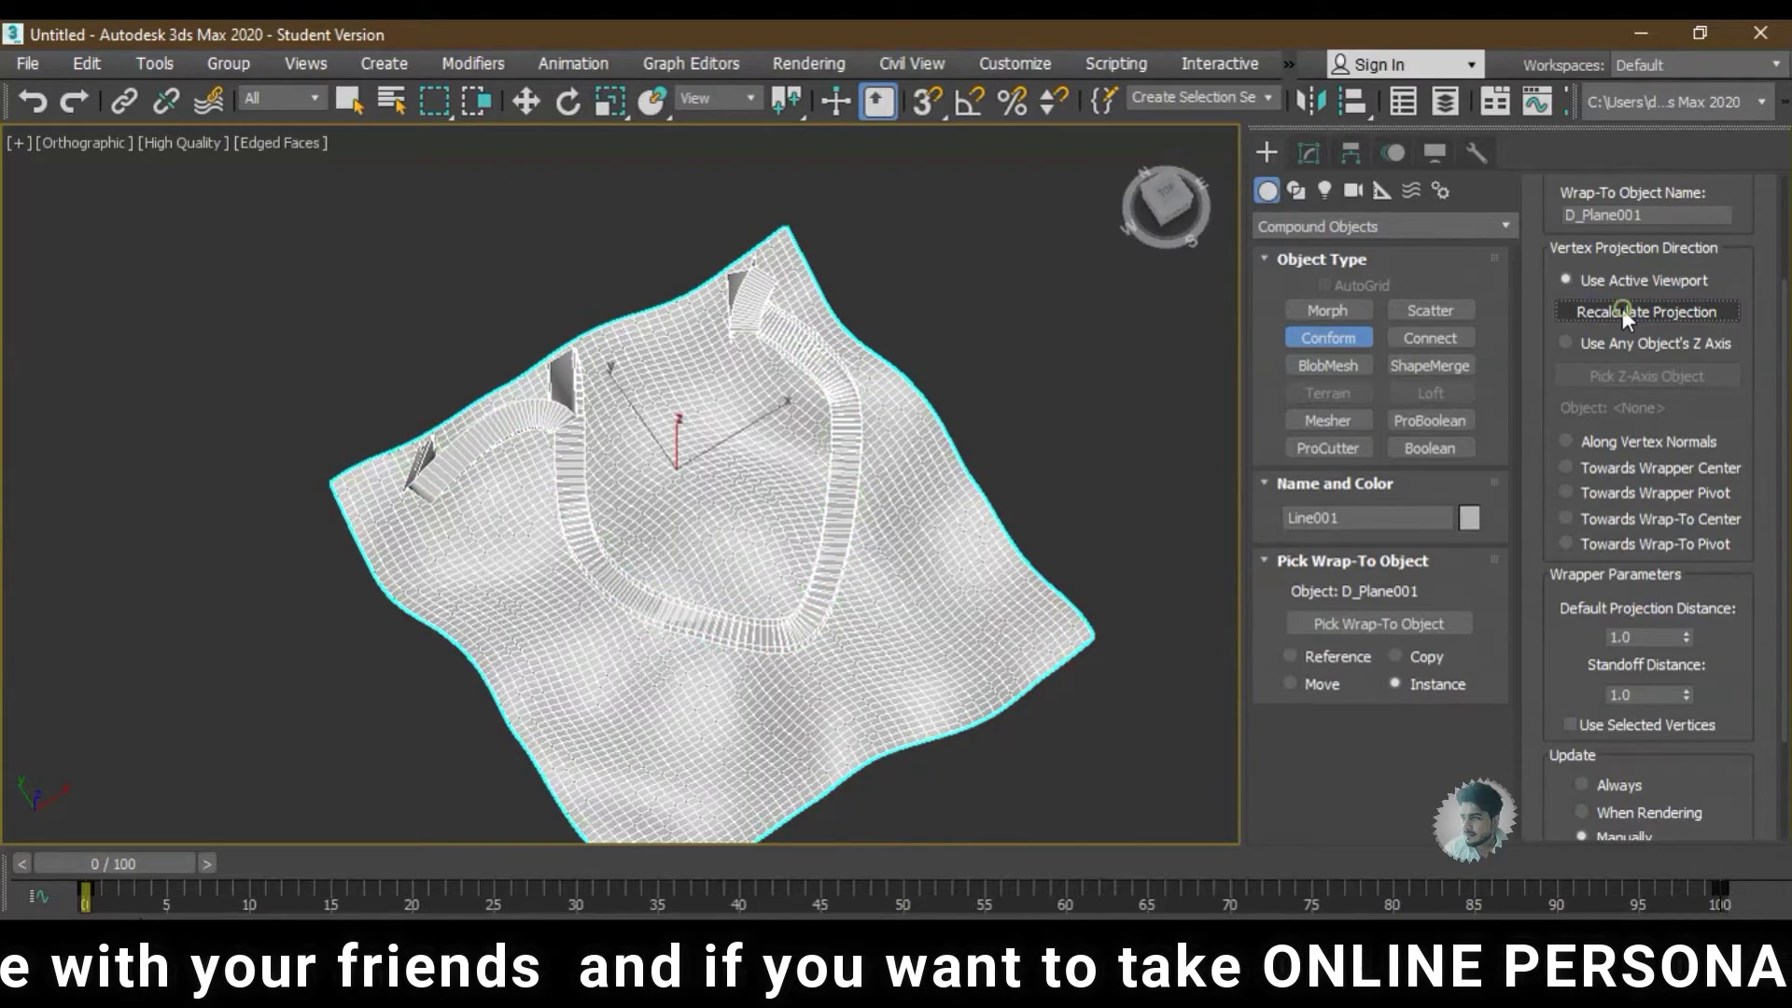
pyautogui.moveTo(970, 485)
pyautogui.keyDown('alt'); pyautogui.mouseDown(button='middle')
pyautogui.moveTo(858, 372)
pyautogui.moveTo(923, 357)
pyautogui.moveTo(920, 397)
pyautogui.moveTo(884, 409)
pyautogui.mouseUp(button='middle'); pyautogui.keyUp('alt')
pyautogui.scroll(-2, 1587, 820)
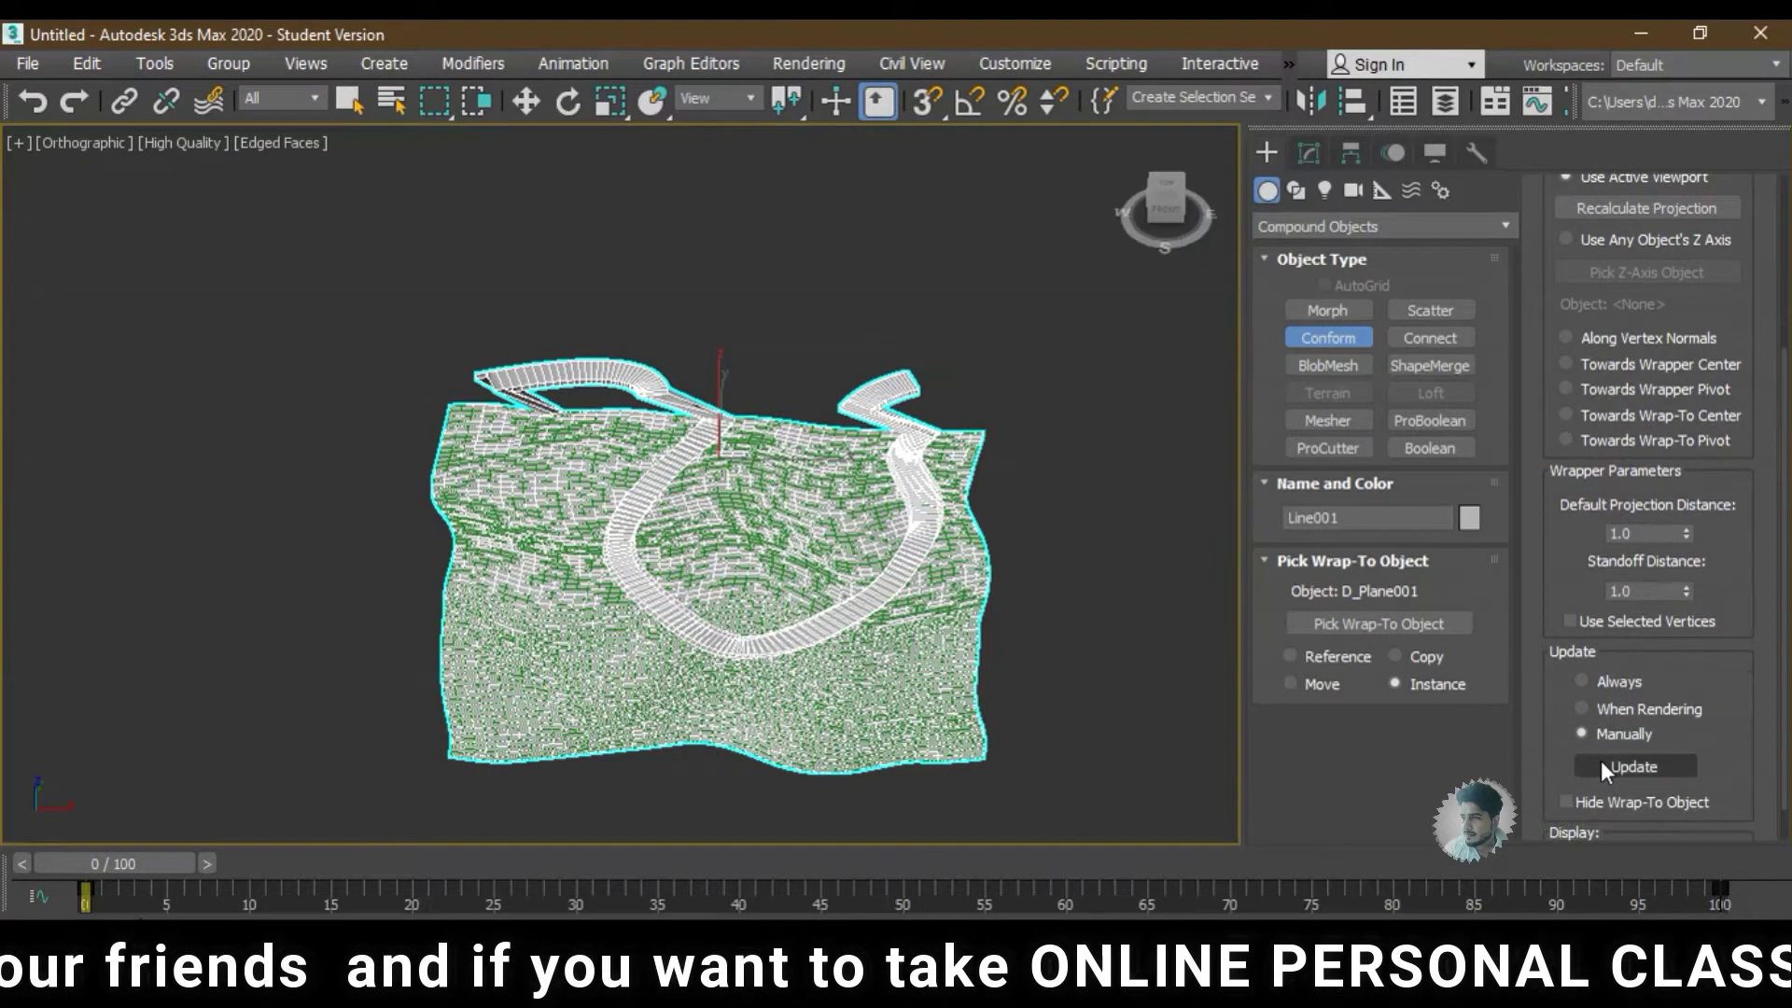
pyautogui.click(1600, 760)
pyautogui.moveTo(966, 525)
pyautogui.keyDown('alt'); pyautogui.mouseDown(button='middle')
pyautogui.moveTo(696, 489)
pyautogui.moveTo(1004, 545)
pyautogui.mouseUp(button='middle'); pyautogui.keyUp('alt')
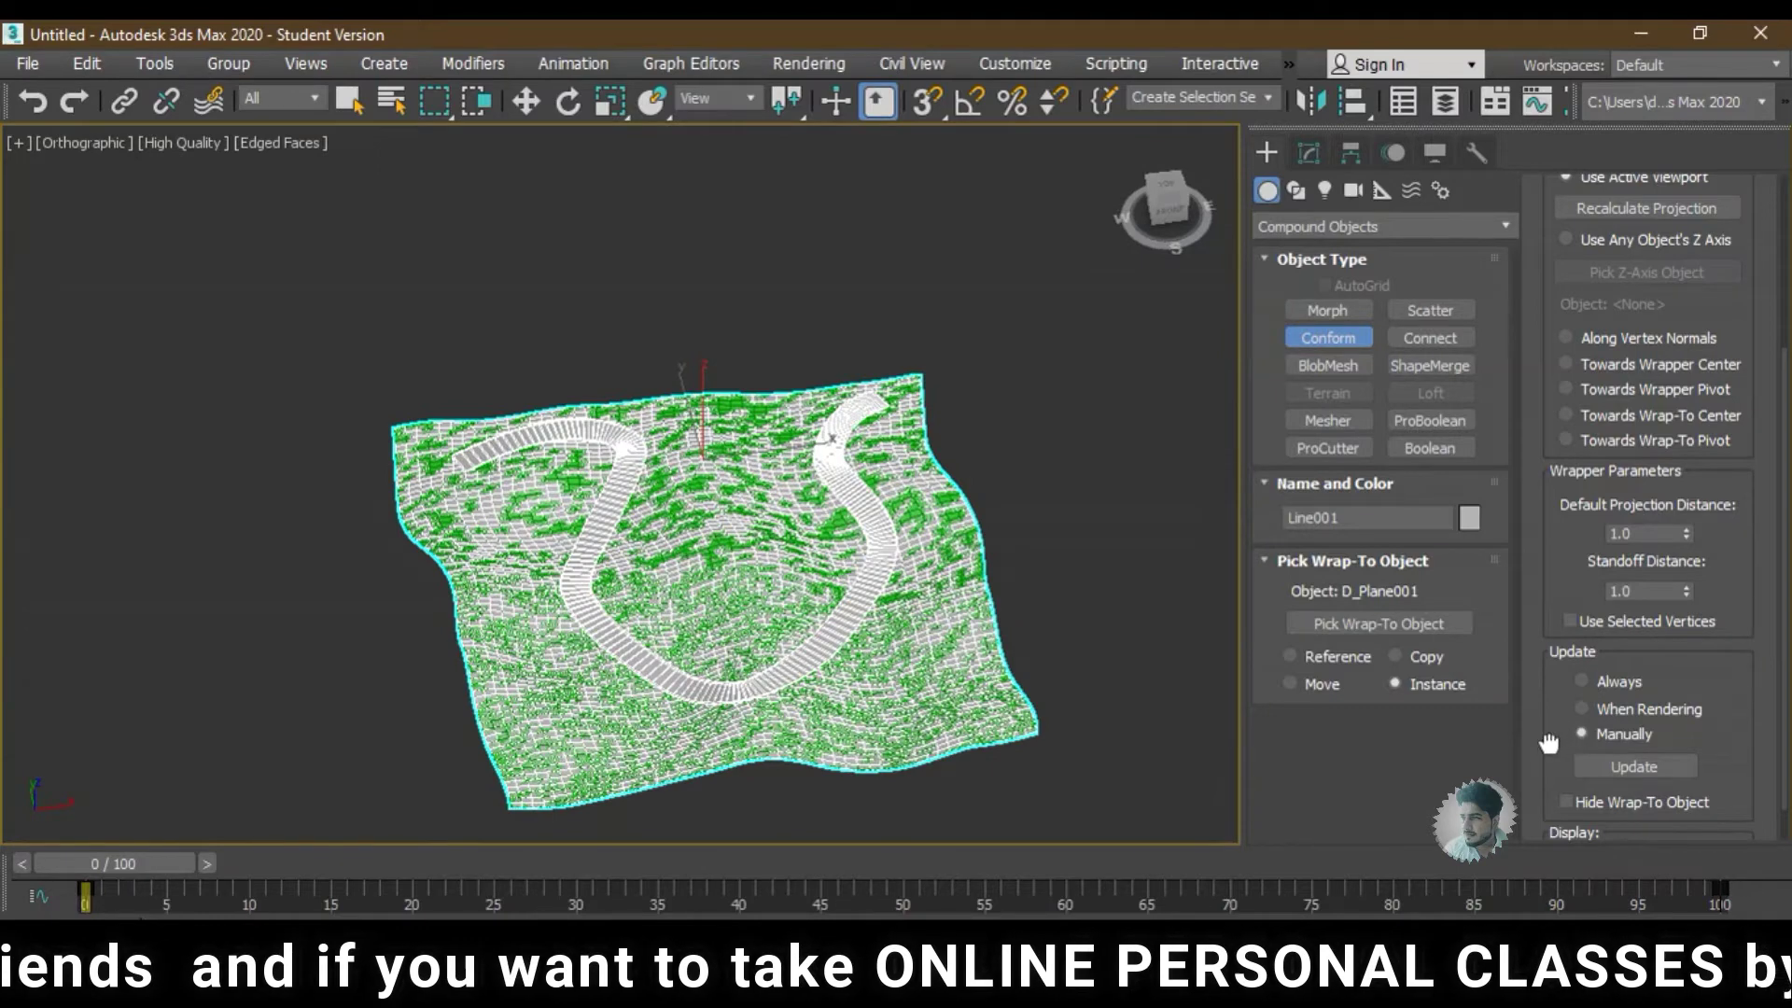
pyautogui.scroll(-1, 1548, 743)
pyautogui.click(1620, 659)
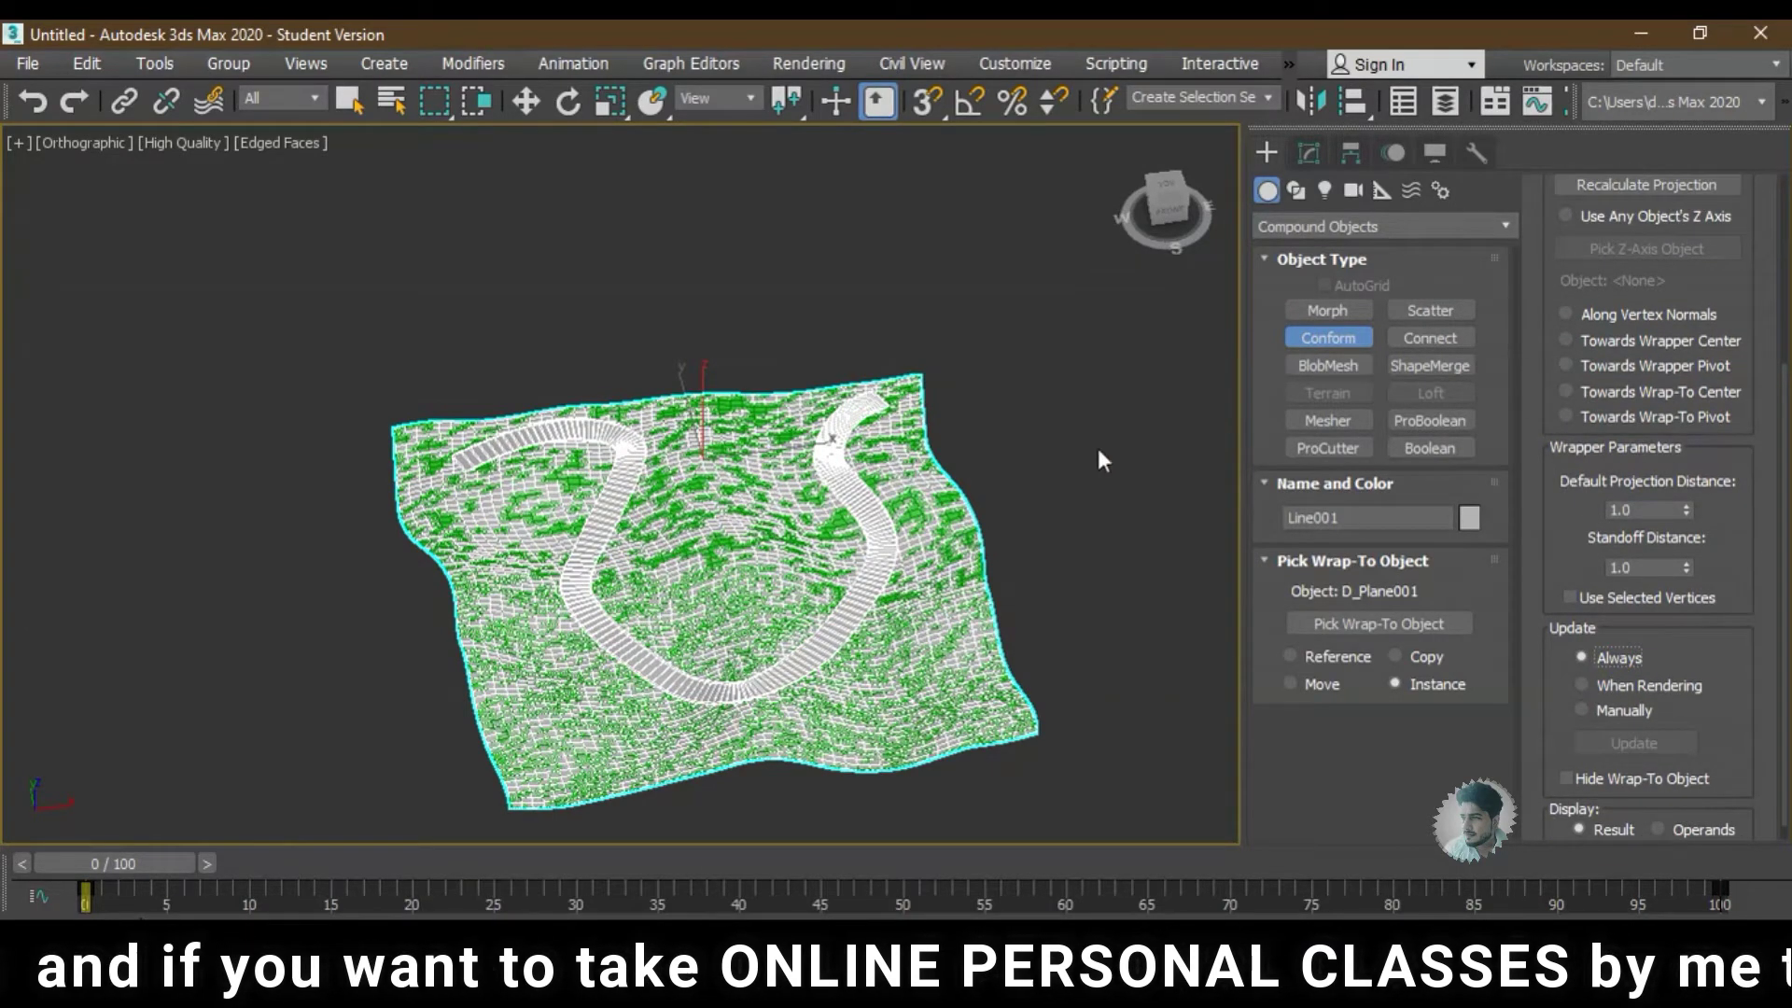
pyautogui.keyDown('alt'); pyautogui.moveTo(1015, 571); pyautogui.dragTo(780, 508, button='middle'); pyautogui.keyUp('alt')
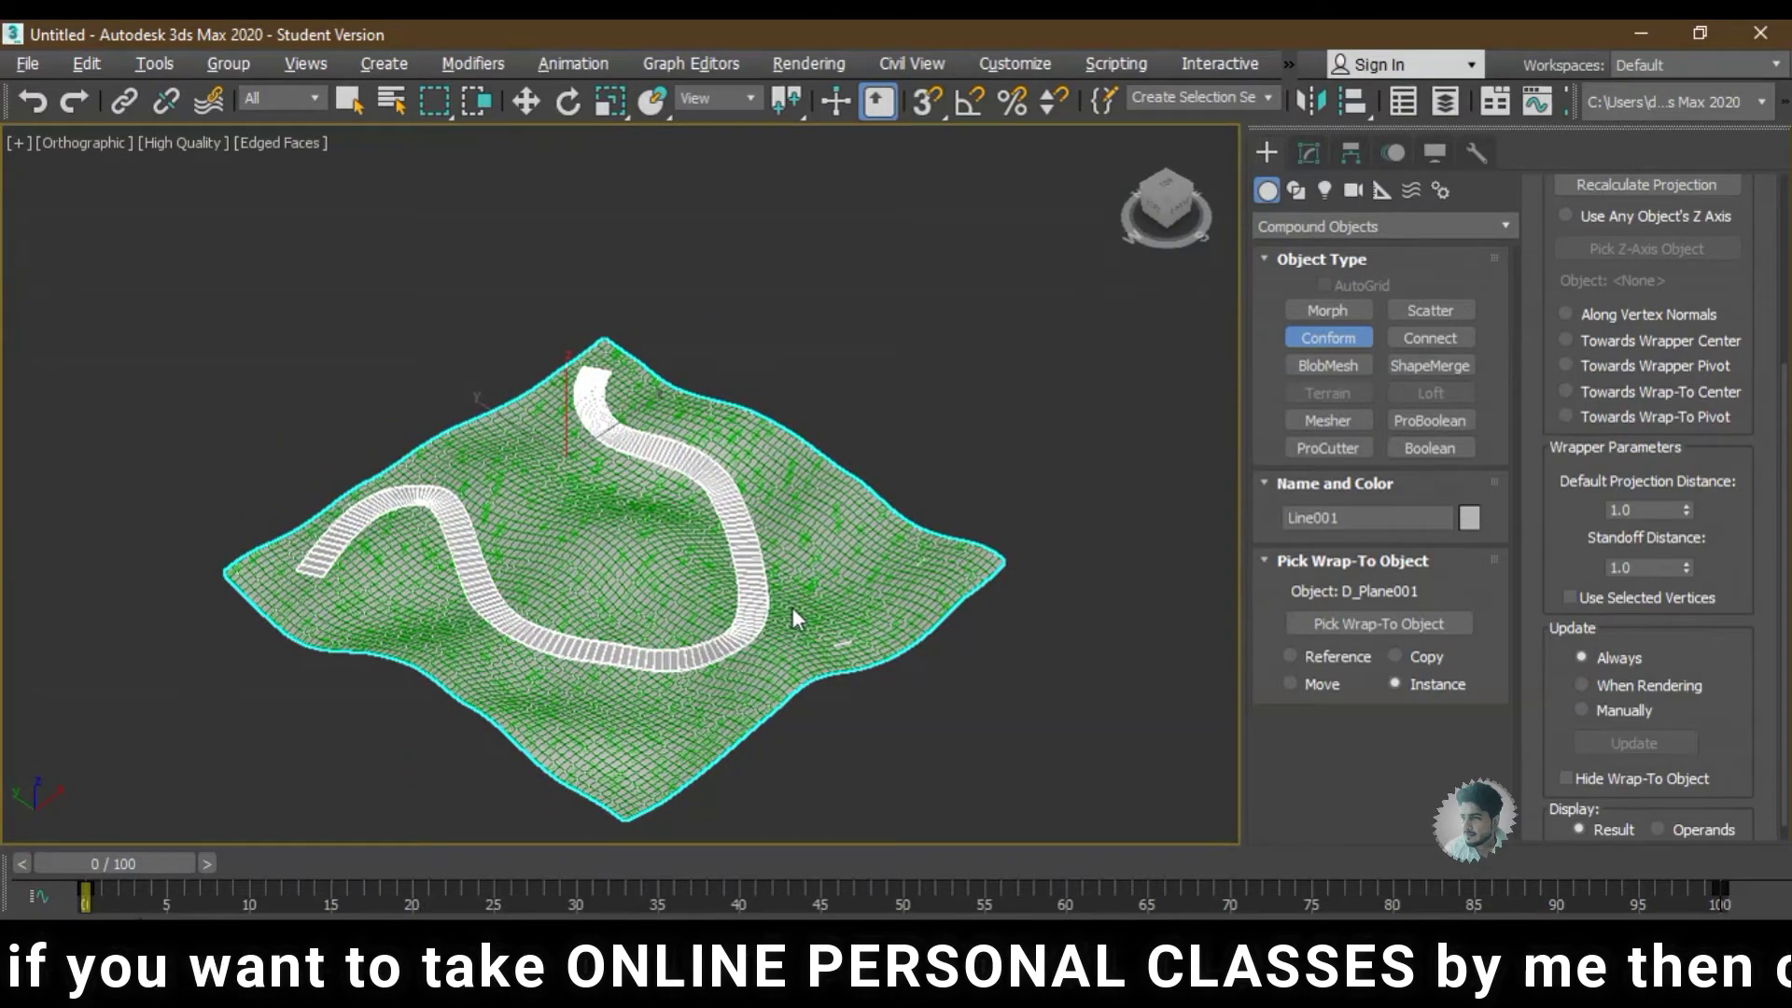
# - Cycle the road's Vertex Projection Direction through vertex normals, wrapper center/pivot and plane center/pivot
pyautogui.keyDown('alt'); pyautogui.moveTo(791, 606); pyautogui.dragTo(838, 629, button='middle'); pyautogui.keyUp('alt')
pyautogui.scroll(3, 1549, 429)
pyautogui.scroll(1, 1565, 501)
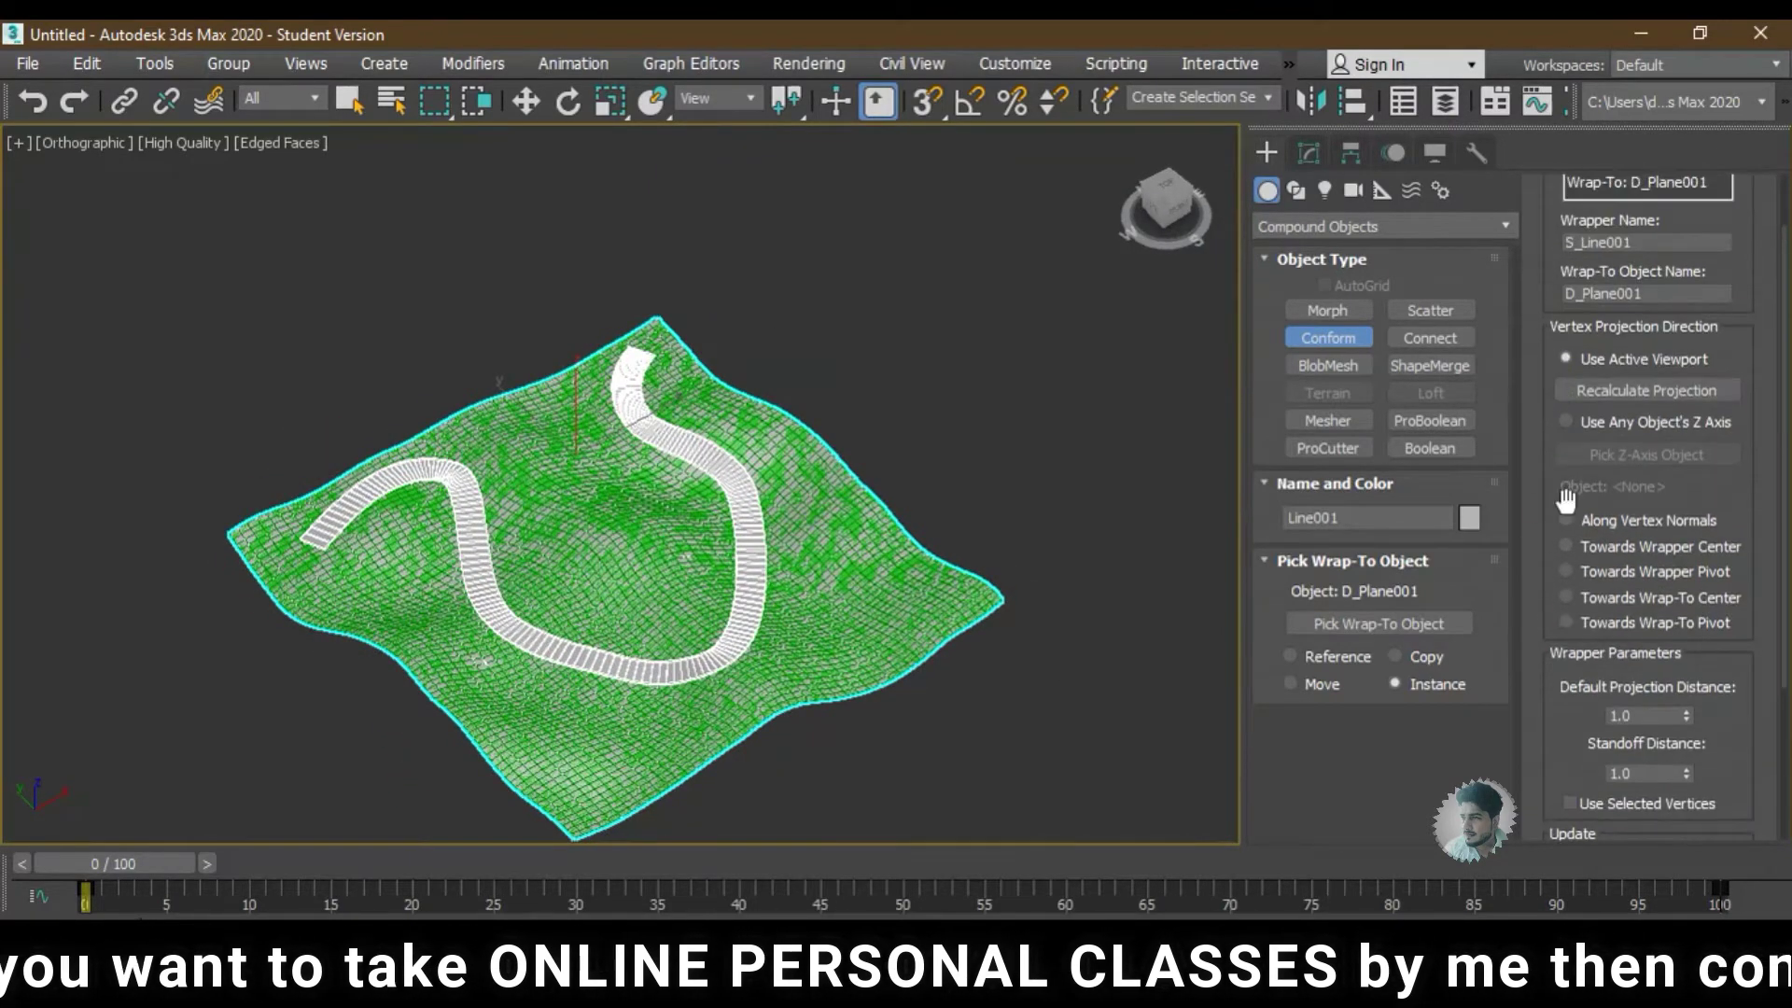
pyautogui.click(1612, 518)
pyautogui.keyDown('alt'); pyautogui.moveTo(893, 546); pyautogui.dragTo(647, 489, button='middle'); pyautogui.keyUp('alt')
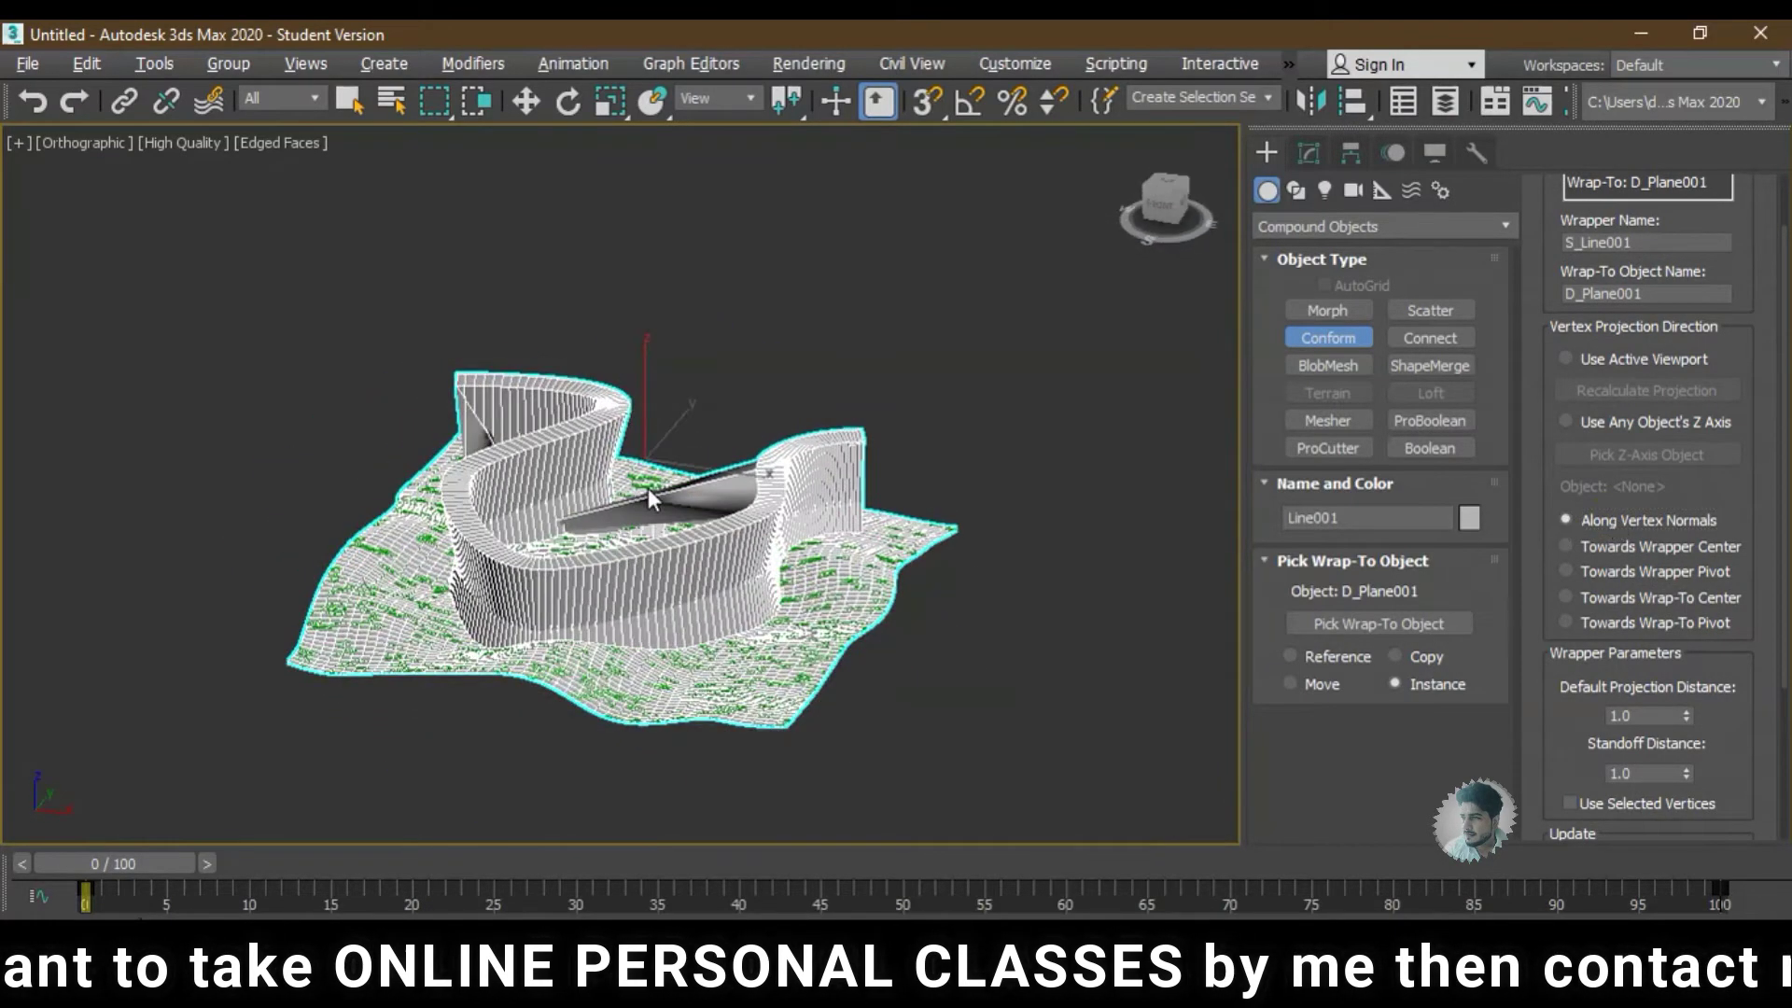
pyautogui.click(1602, 551)
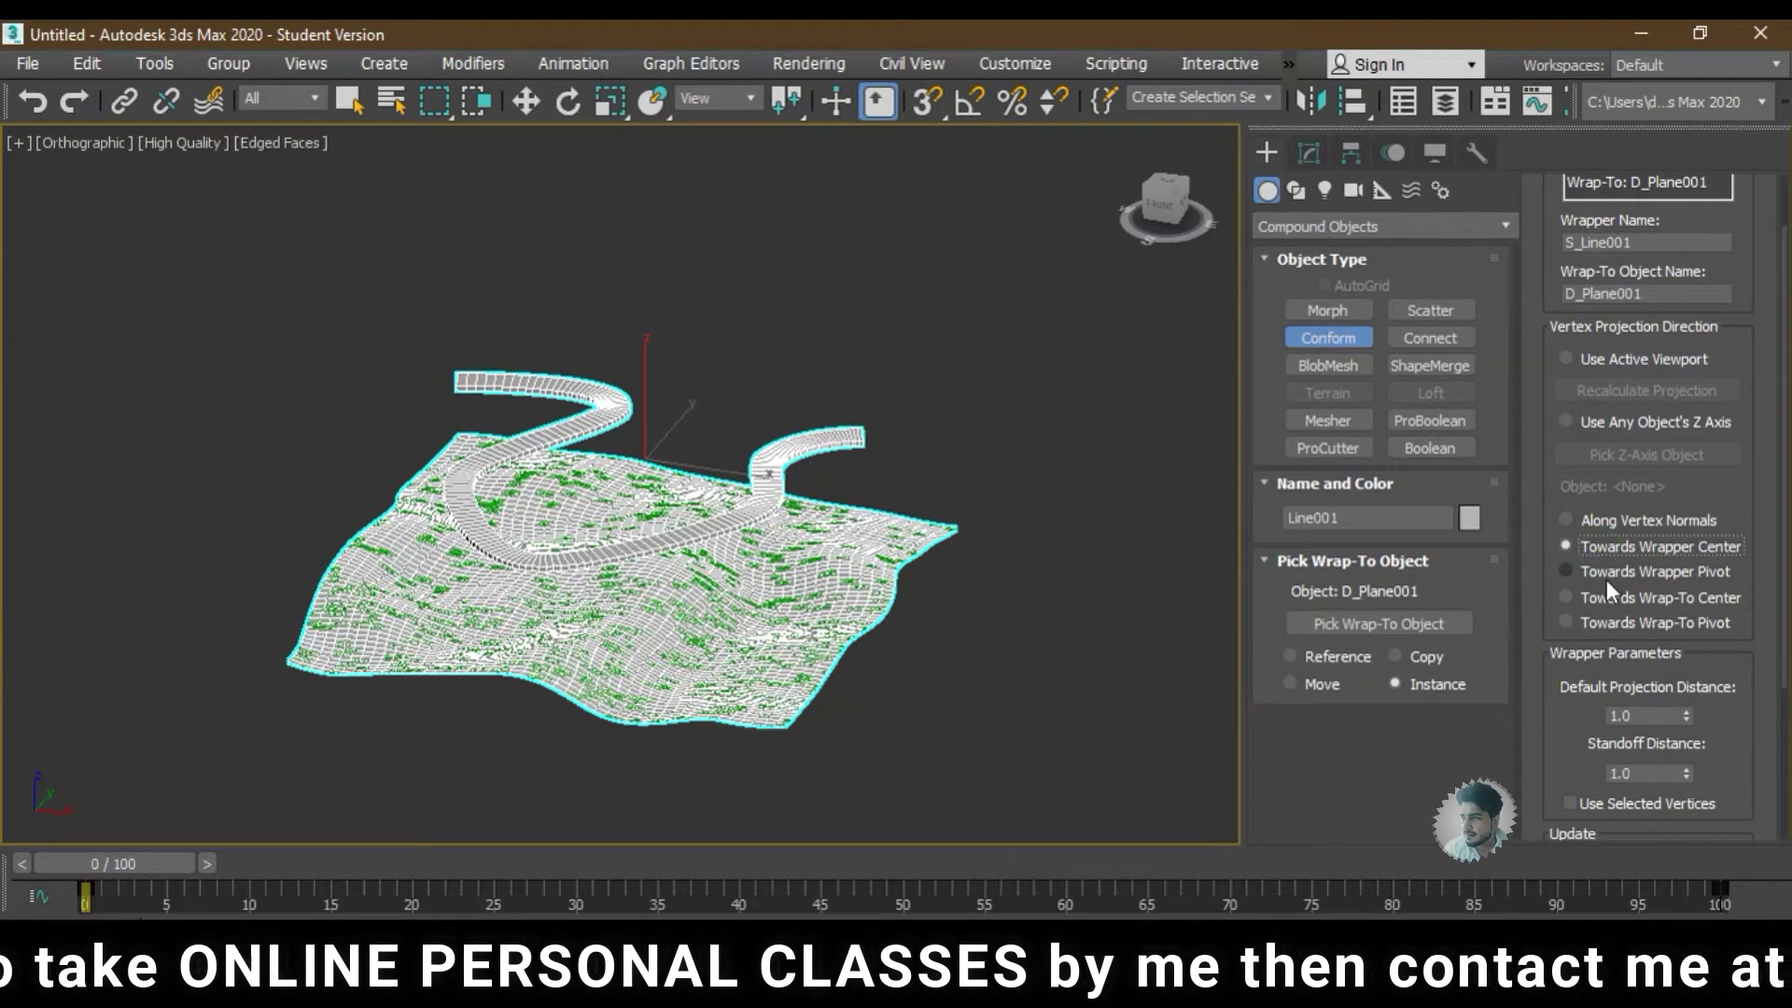
pyautogui.click(1605, 579)
pyautogui.click(1604, 597)
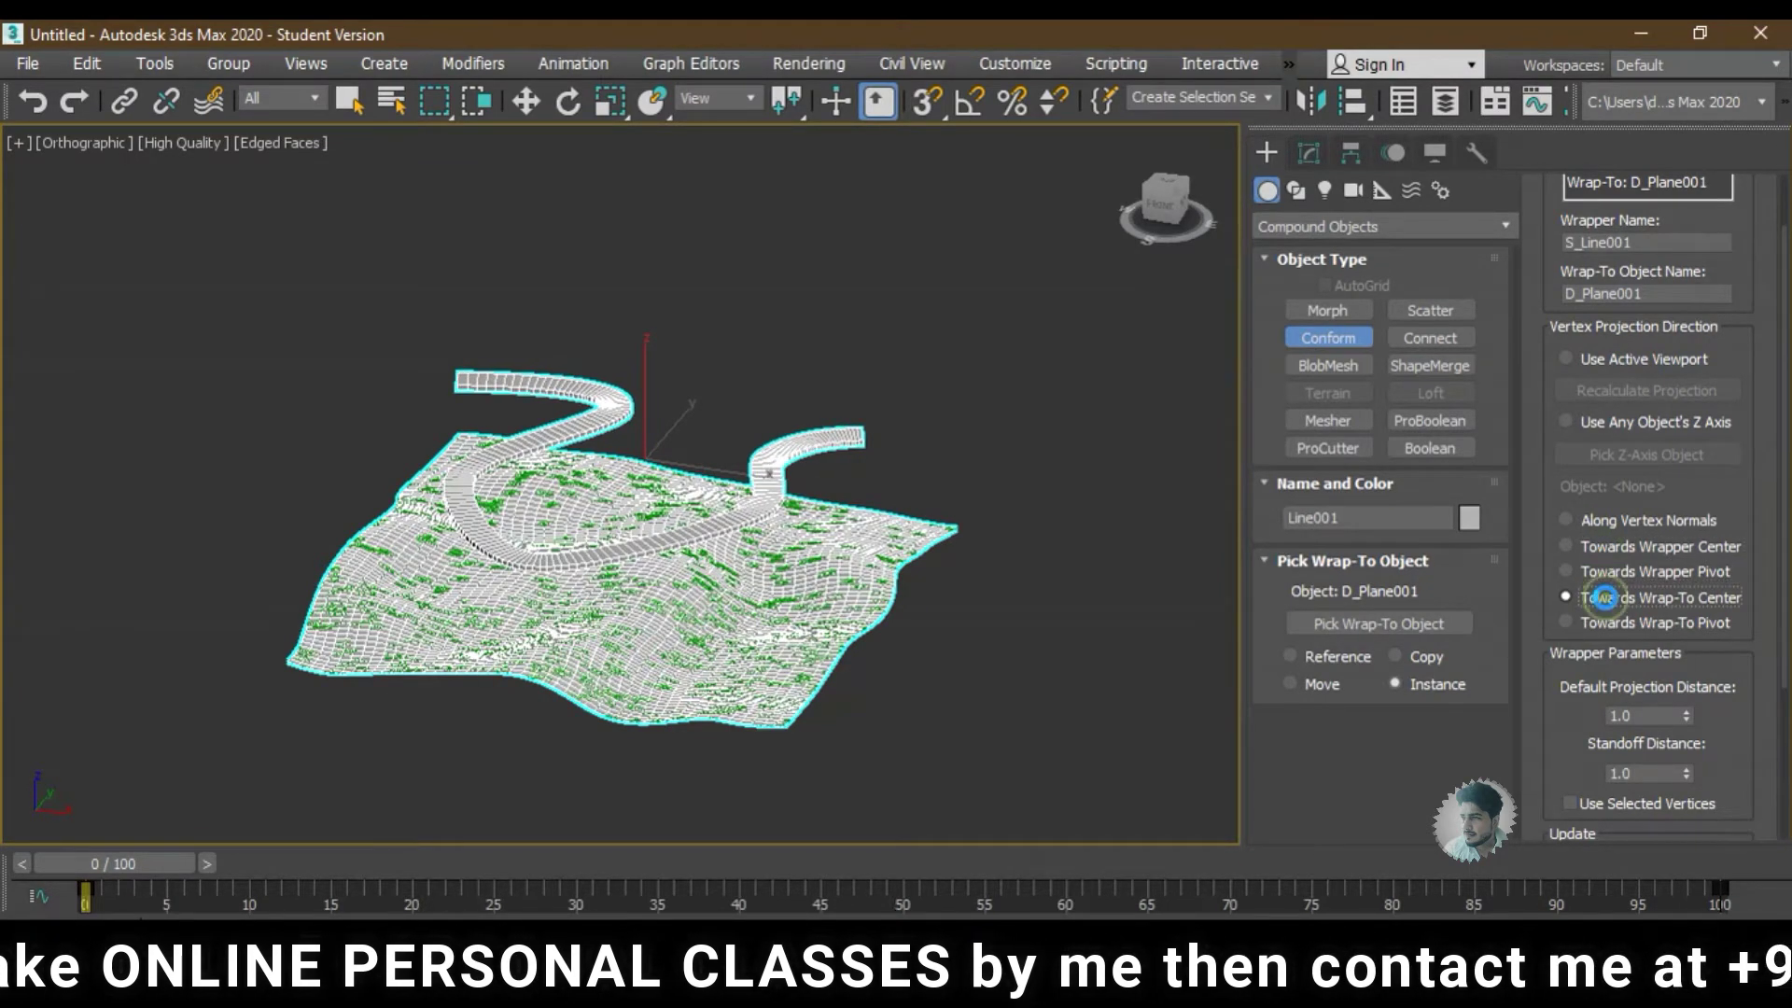
pyautogui.scroll(6, 613, 571)
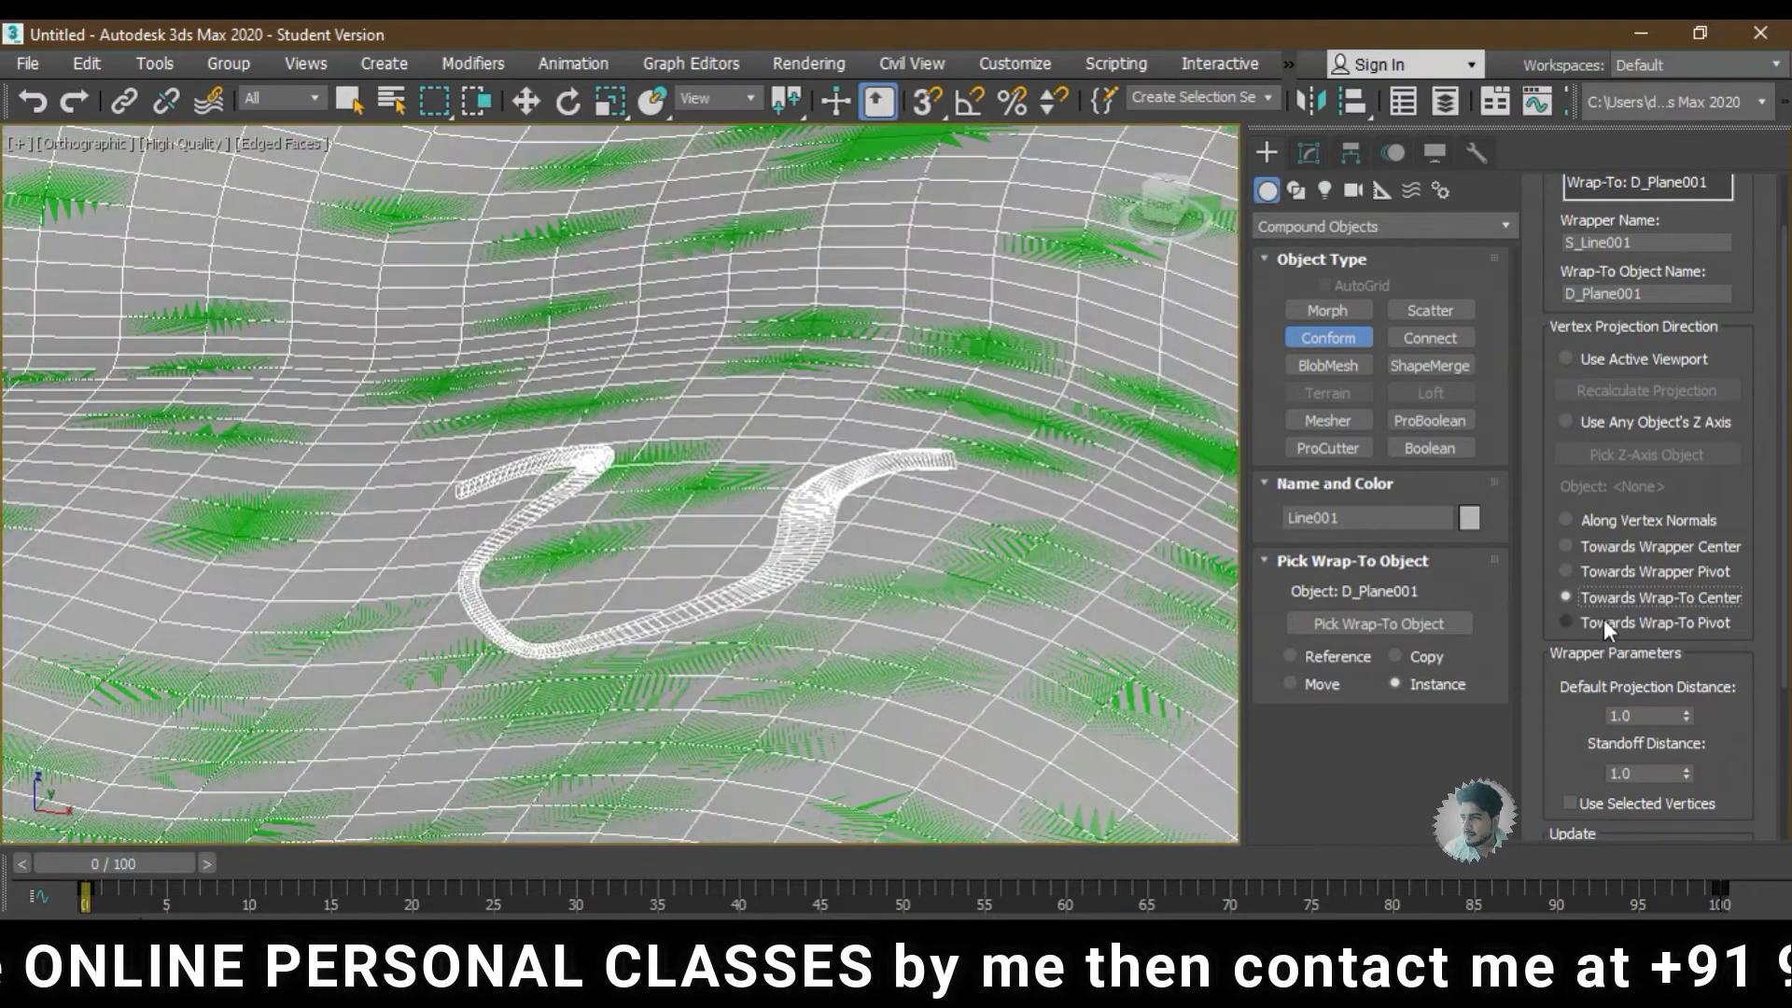
pyautogui.click(1620, 622)
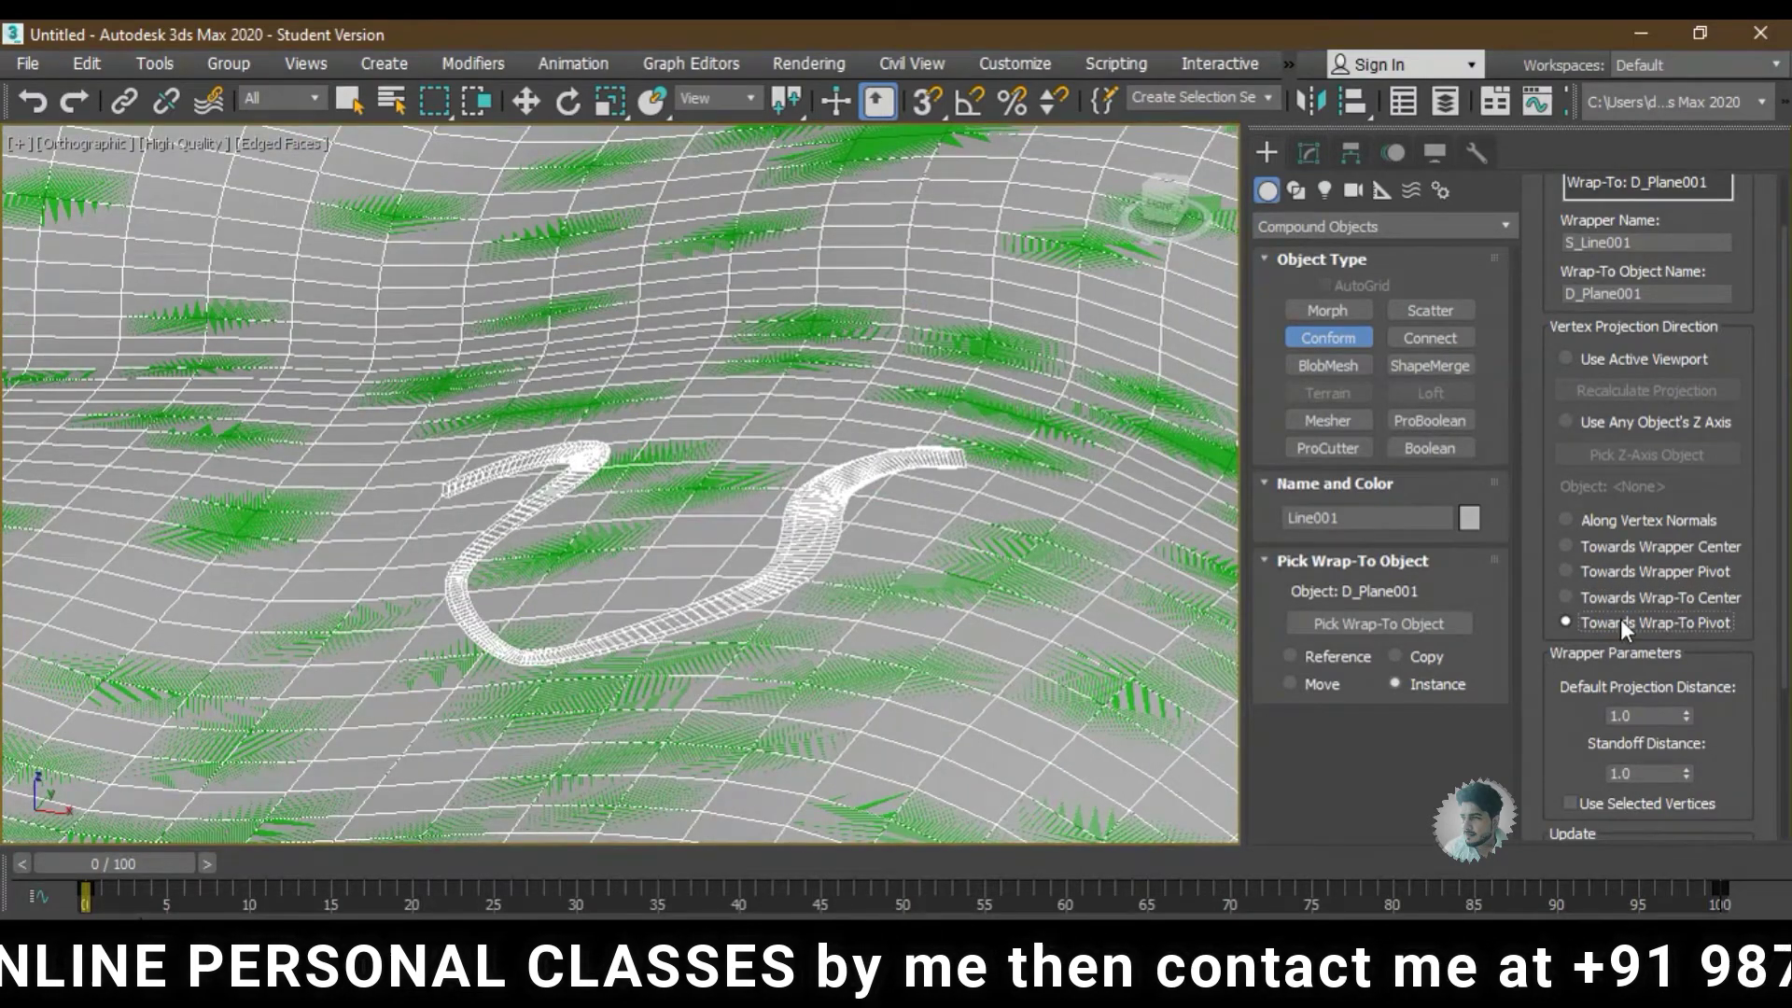
pyautogui.click(1622, 522)
# - Return projection to Use Active Viewport and turn on Hide Wrap-To Object
pyautogui.click(1605, 360)
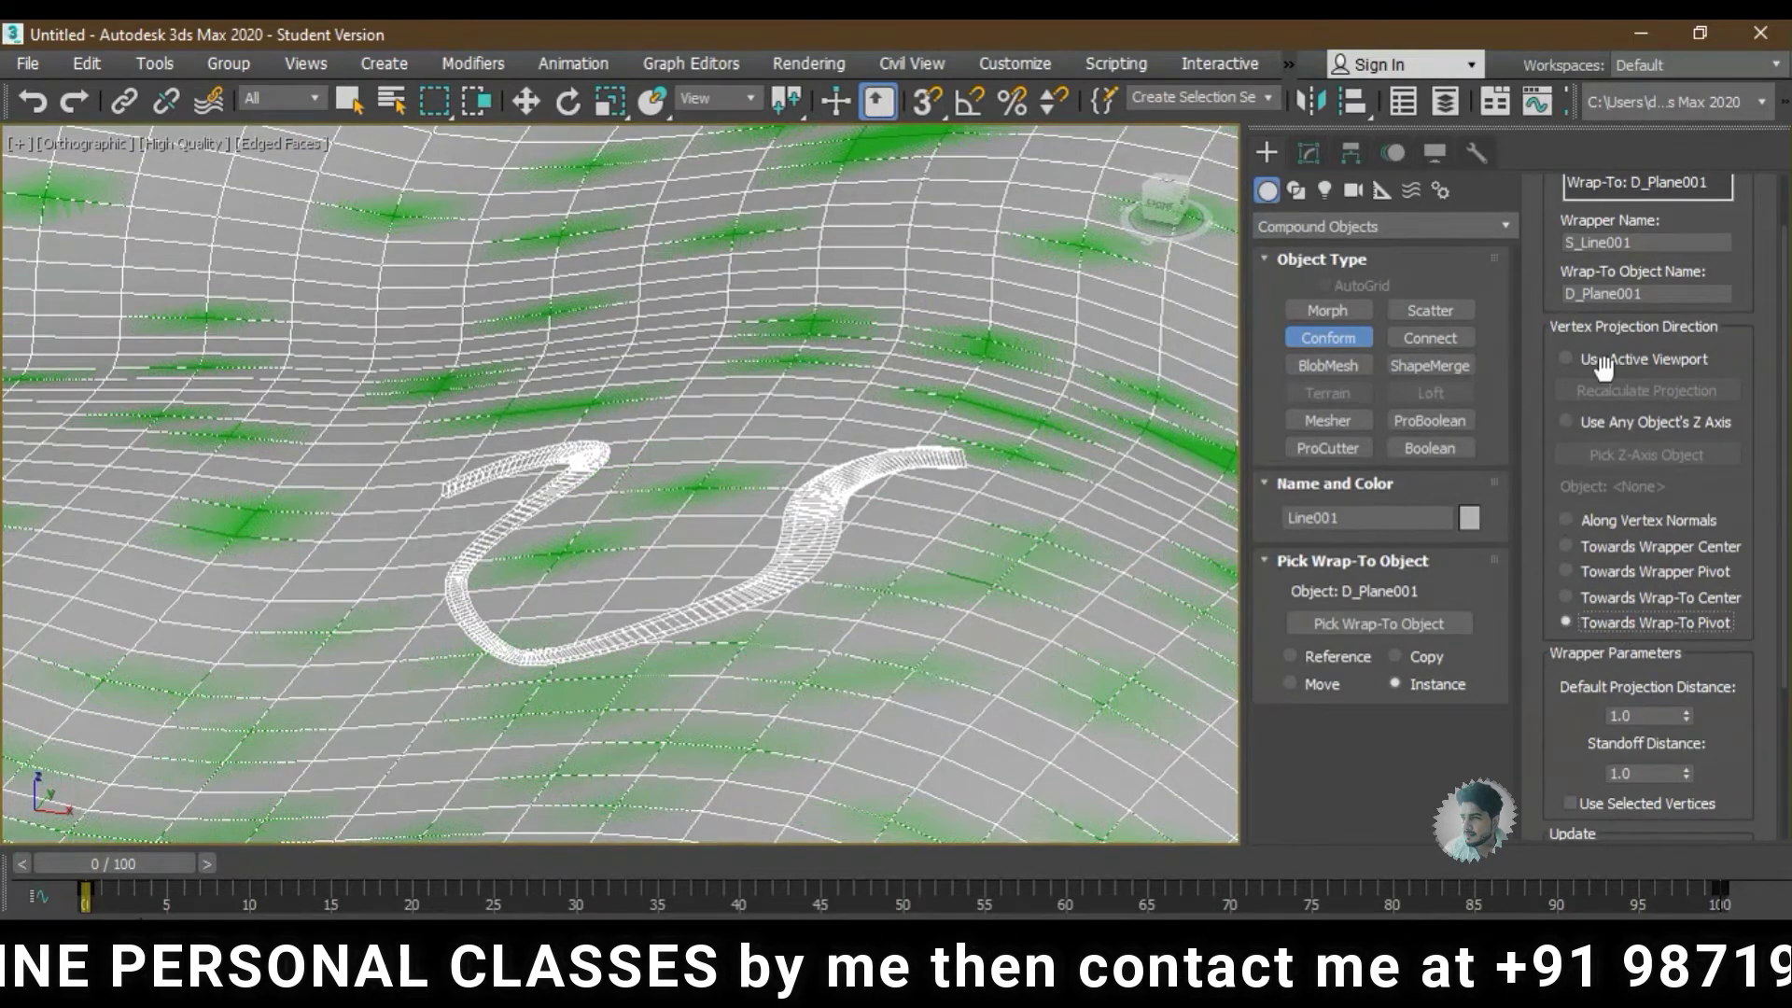
pyautogui.scroll(-5, 458, 670)
pyautogui.scroll(-5, 571, 659)
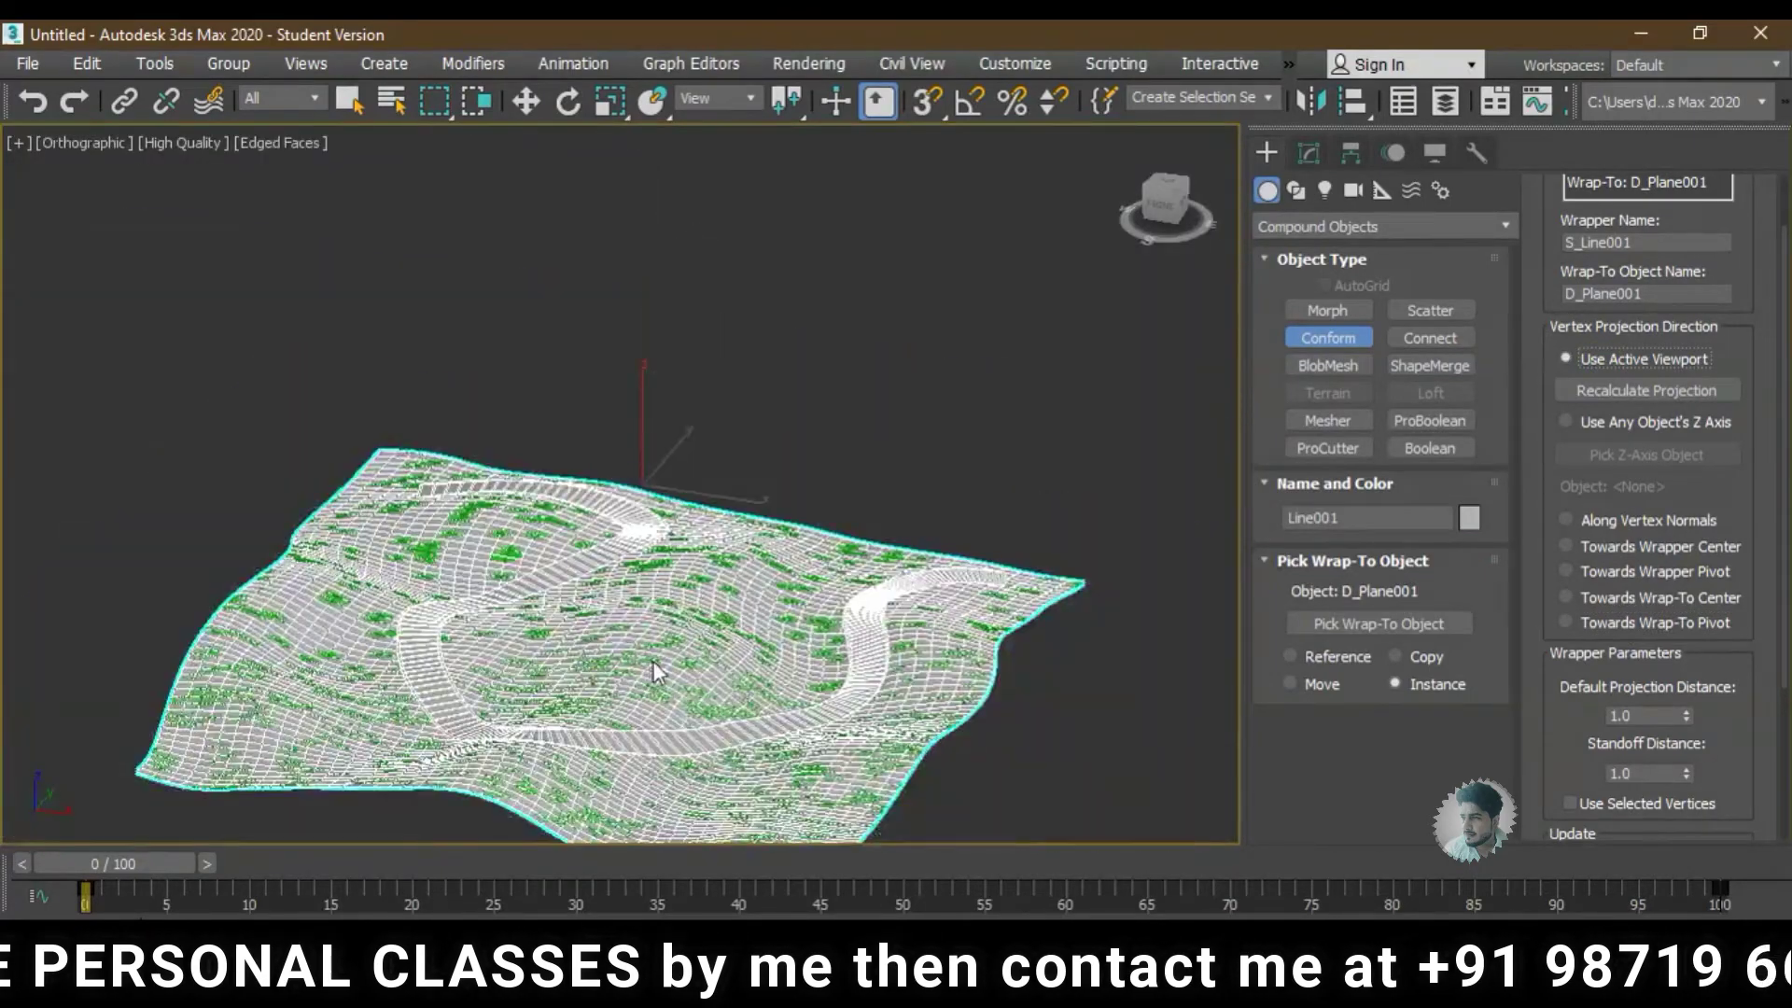
pyautogui.scroll(3, 653, 663)
pyautogui.moveTo(653, 663)
pyautogui.keyDown('alt'); pyautogui.mouseDown(button='middle')
pyautogui.moveTo(905, 643)
pyautogui.moveTo(756, 658)
pyautogui.moveTo(988, 594)
pyautogui.moveTo(851, 648)
pyautogui.mouseUp(button='middle'); pyautogui.keyUp('alt')
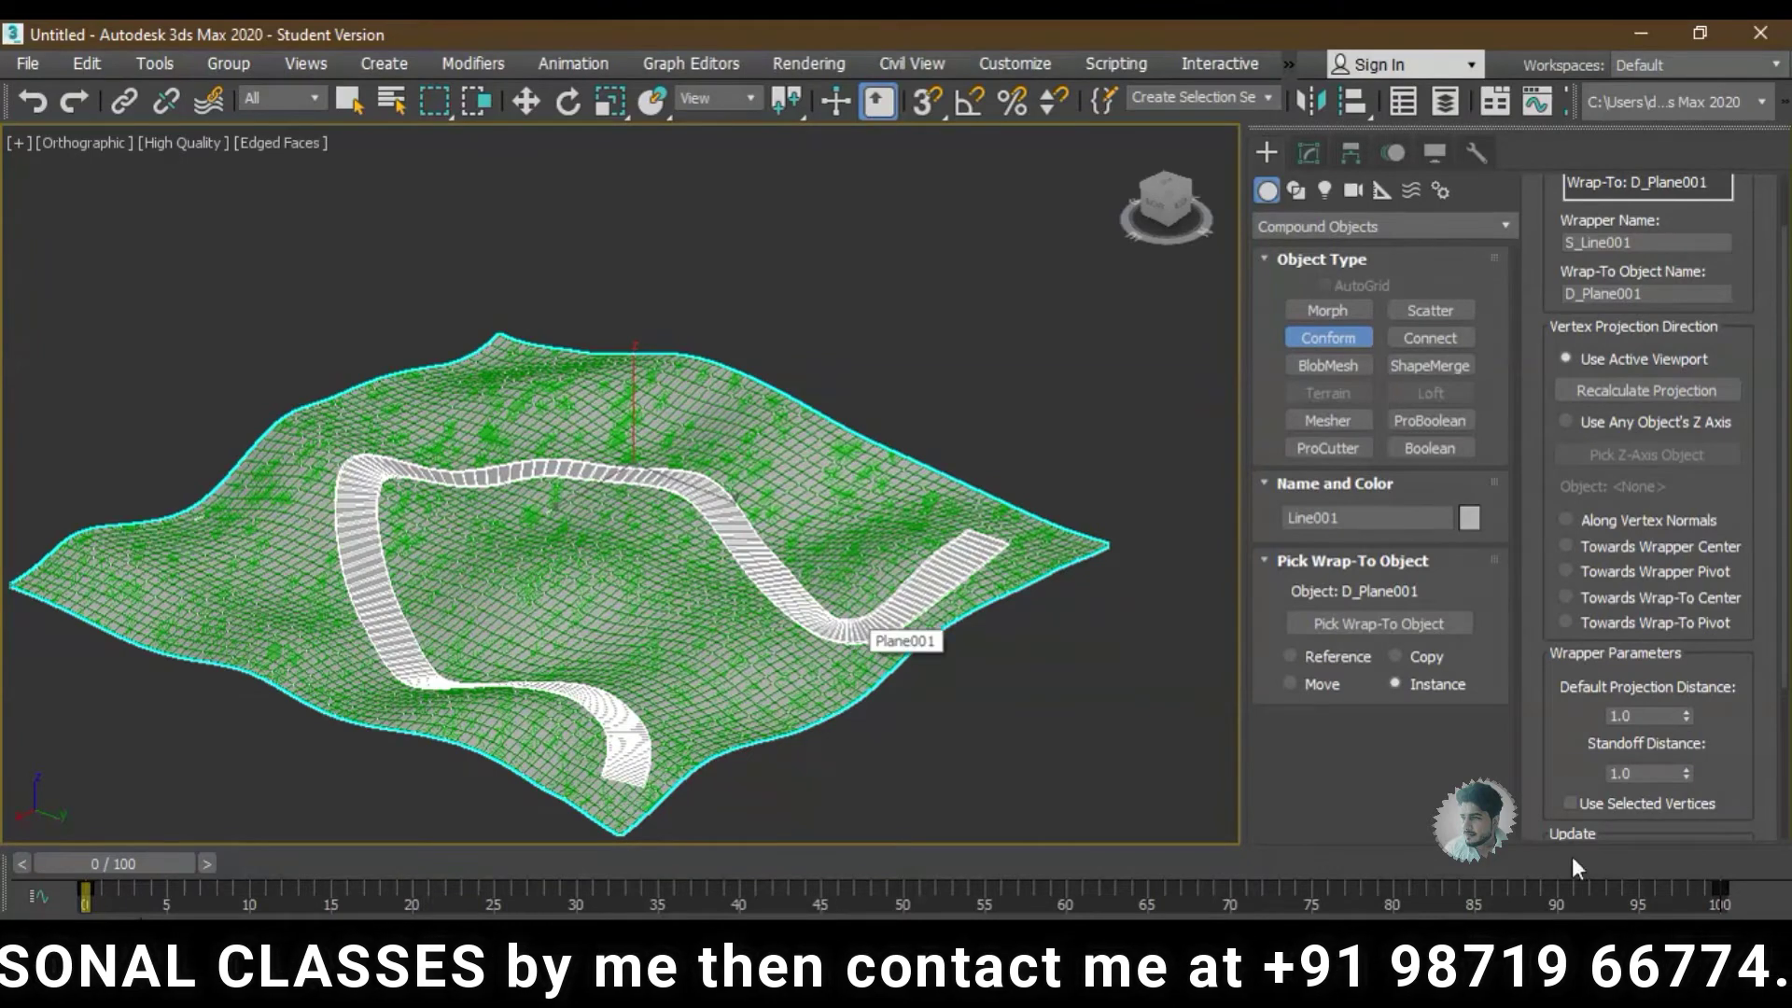
pyautogui.scroll(-4, 1588, 795)
pyautogui.scroll(-1, 1597, 759)
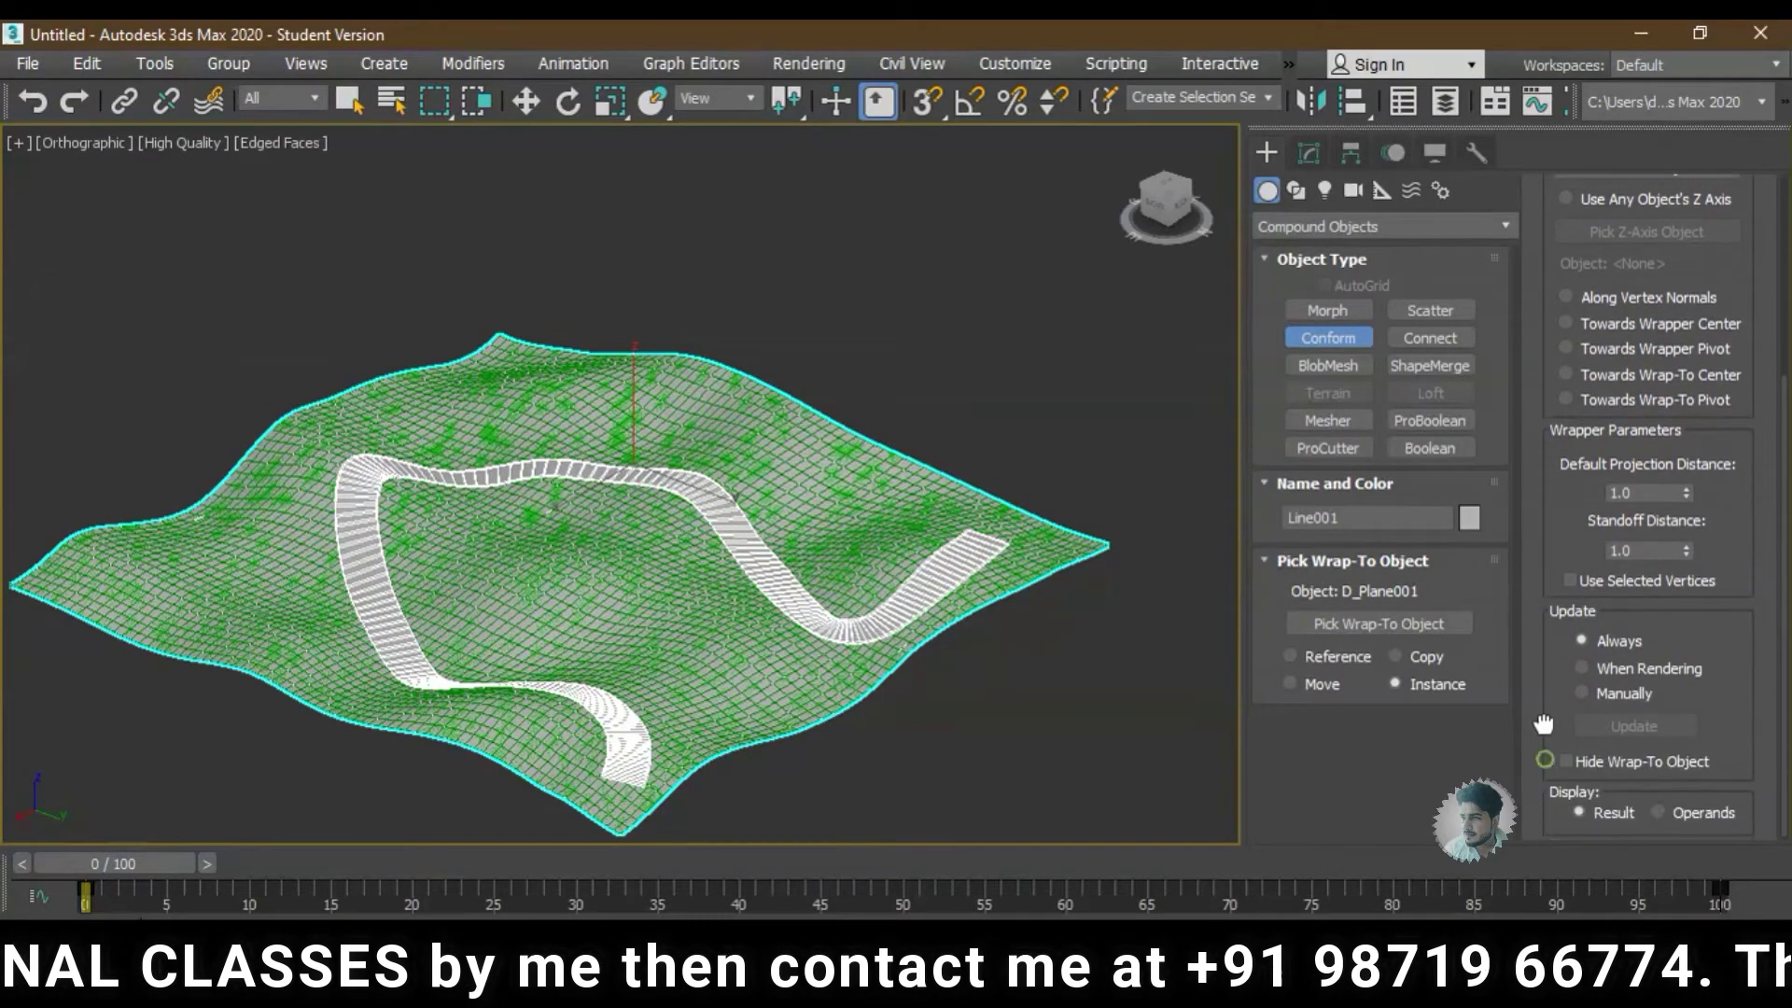
pyautogui.click(1567, 761)
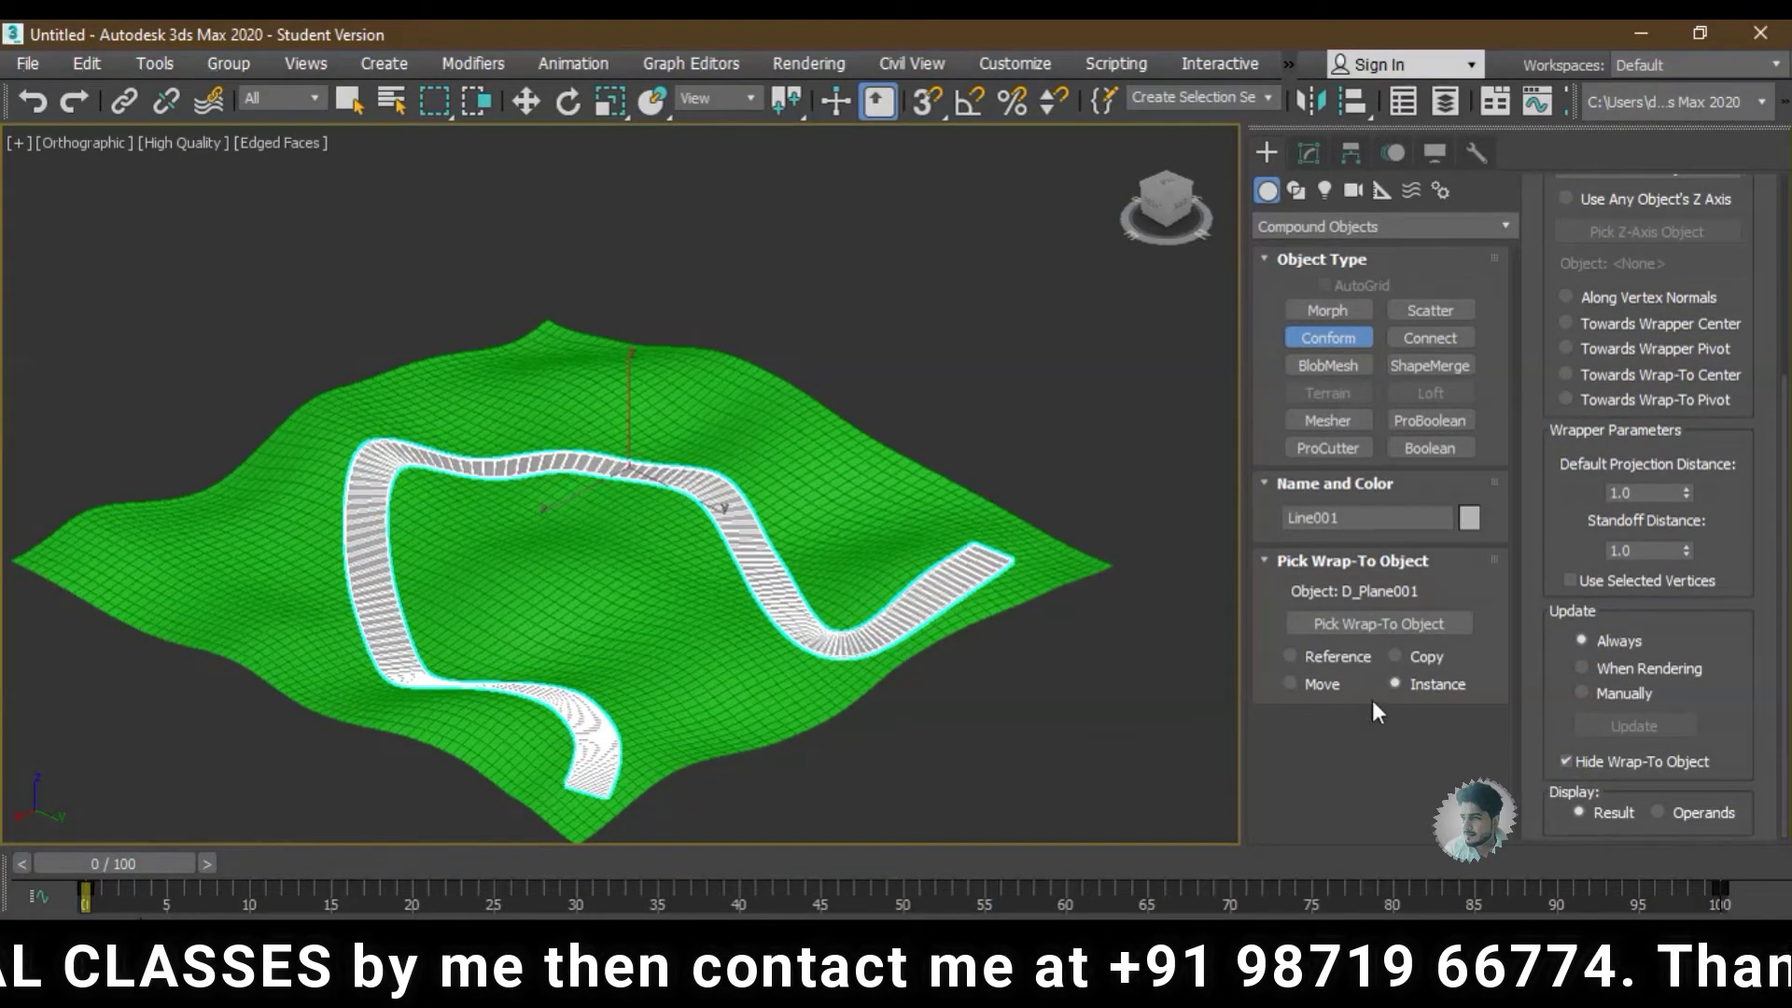
pyautogui.keyDown('alt'); pyautogui.moveTo(971, 541); pyautogui.dragTo(1008, 478, button='middle'); pyautogui.keyUp('alt')
# - Exit Conform, then select terrain Plane001 and show its Noise modifier in the Modify panel
pyautogui.rightClick(1013, 471)
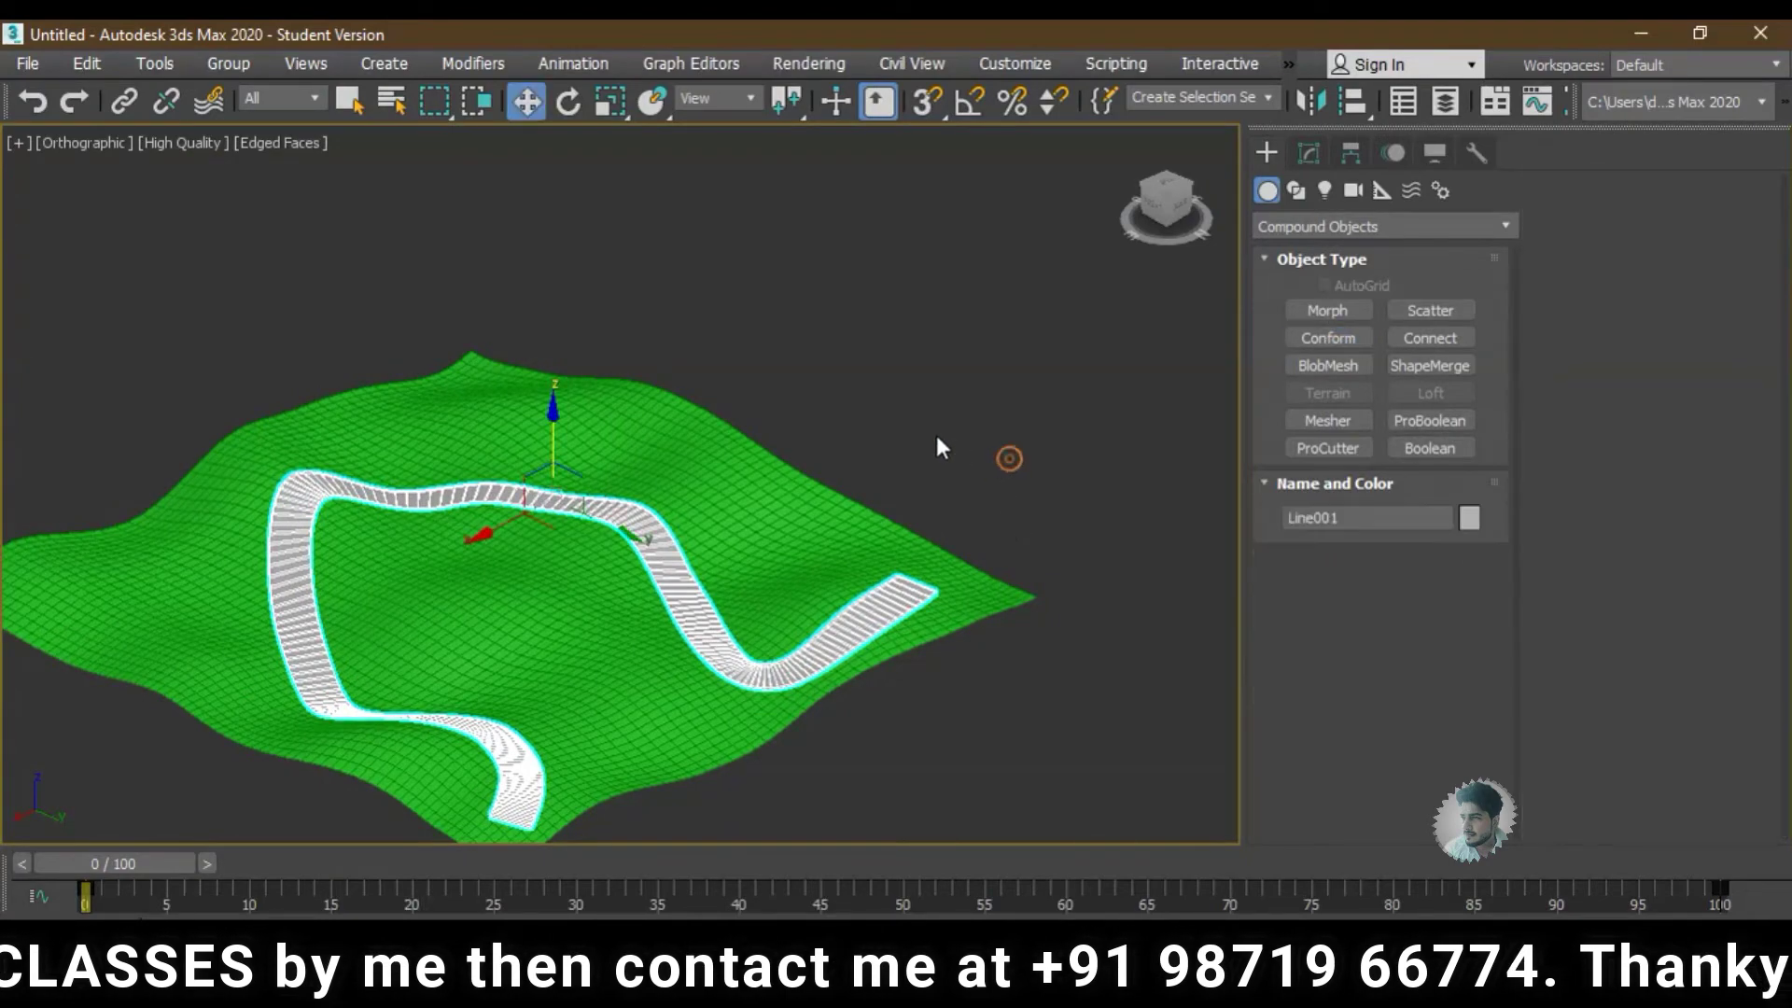
pyautogui.click(937, 435)
pyautogui.press('w')
pyautogui.click(812, 520)
pyautogui.keyDown('alt'); pyautogui.moveTo(774, 465); pyautogui.dragTo(985, 389, button='middle'); pyautogui.keyUp('alt')
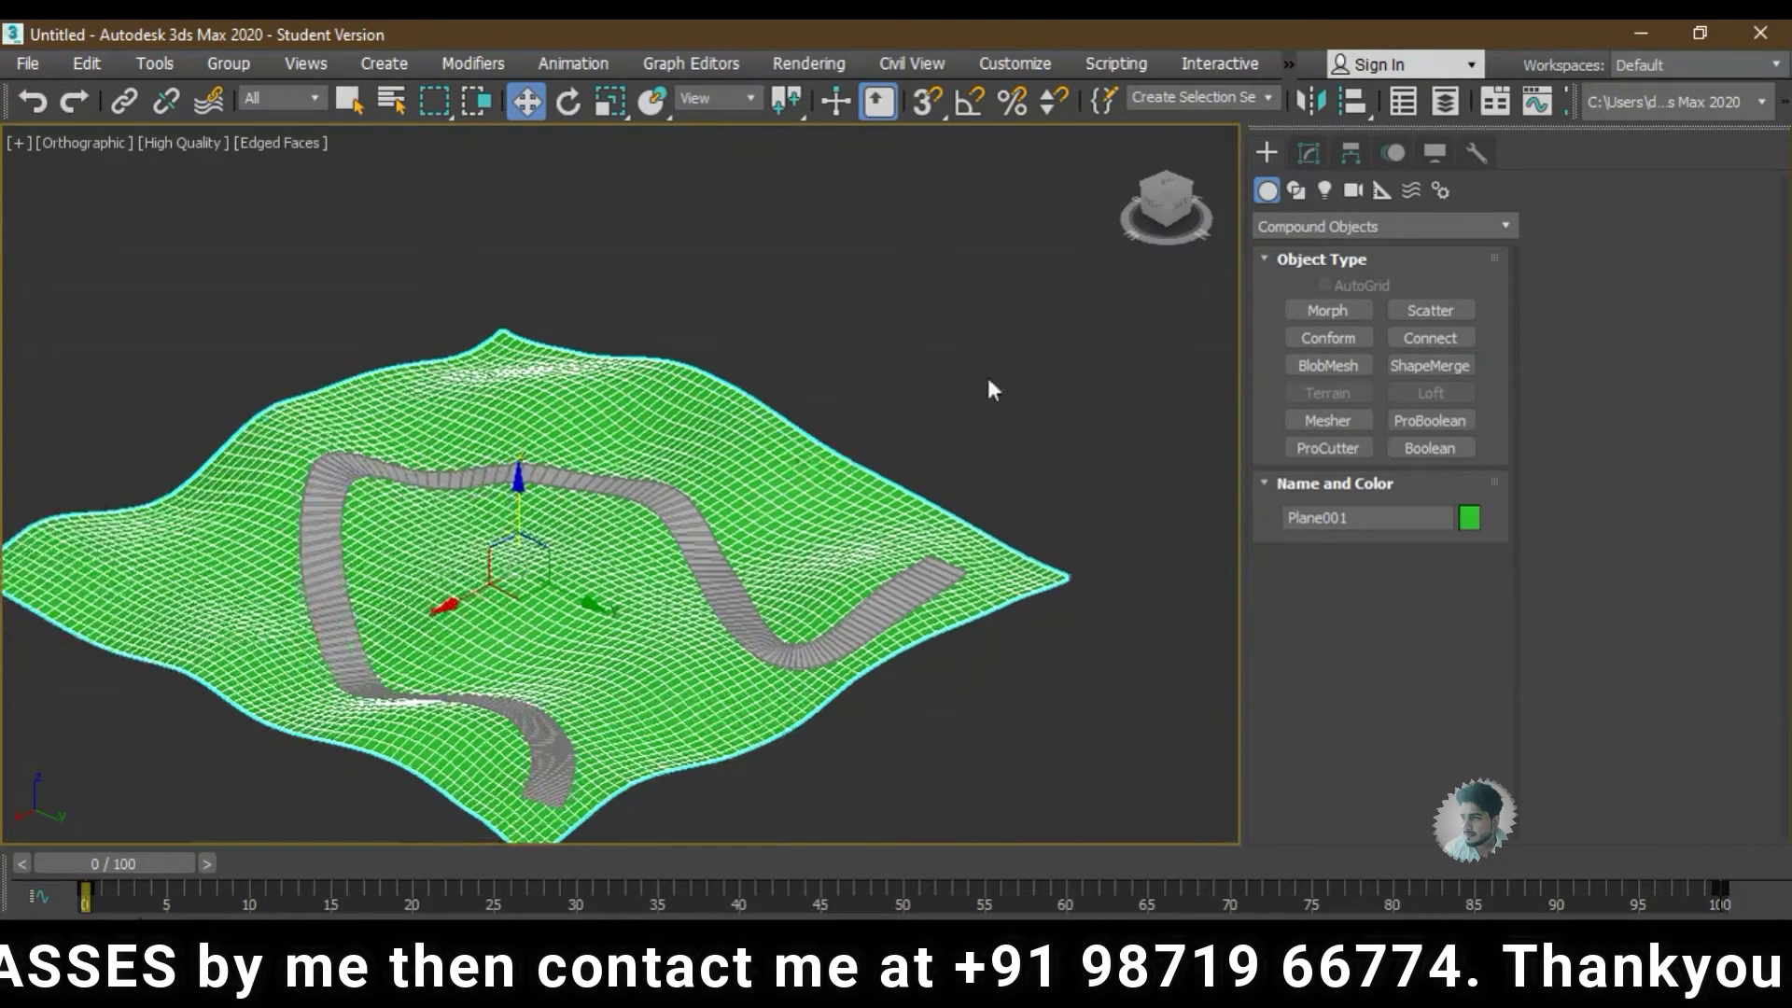
pyautogui.click(1307, 138)
pyautogui.keyDown('alt'); pyautogui.moveTo(819, 524); pyautogui.dragTo(868, 509, button='middle'); pyautogui.keyUp('alt')
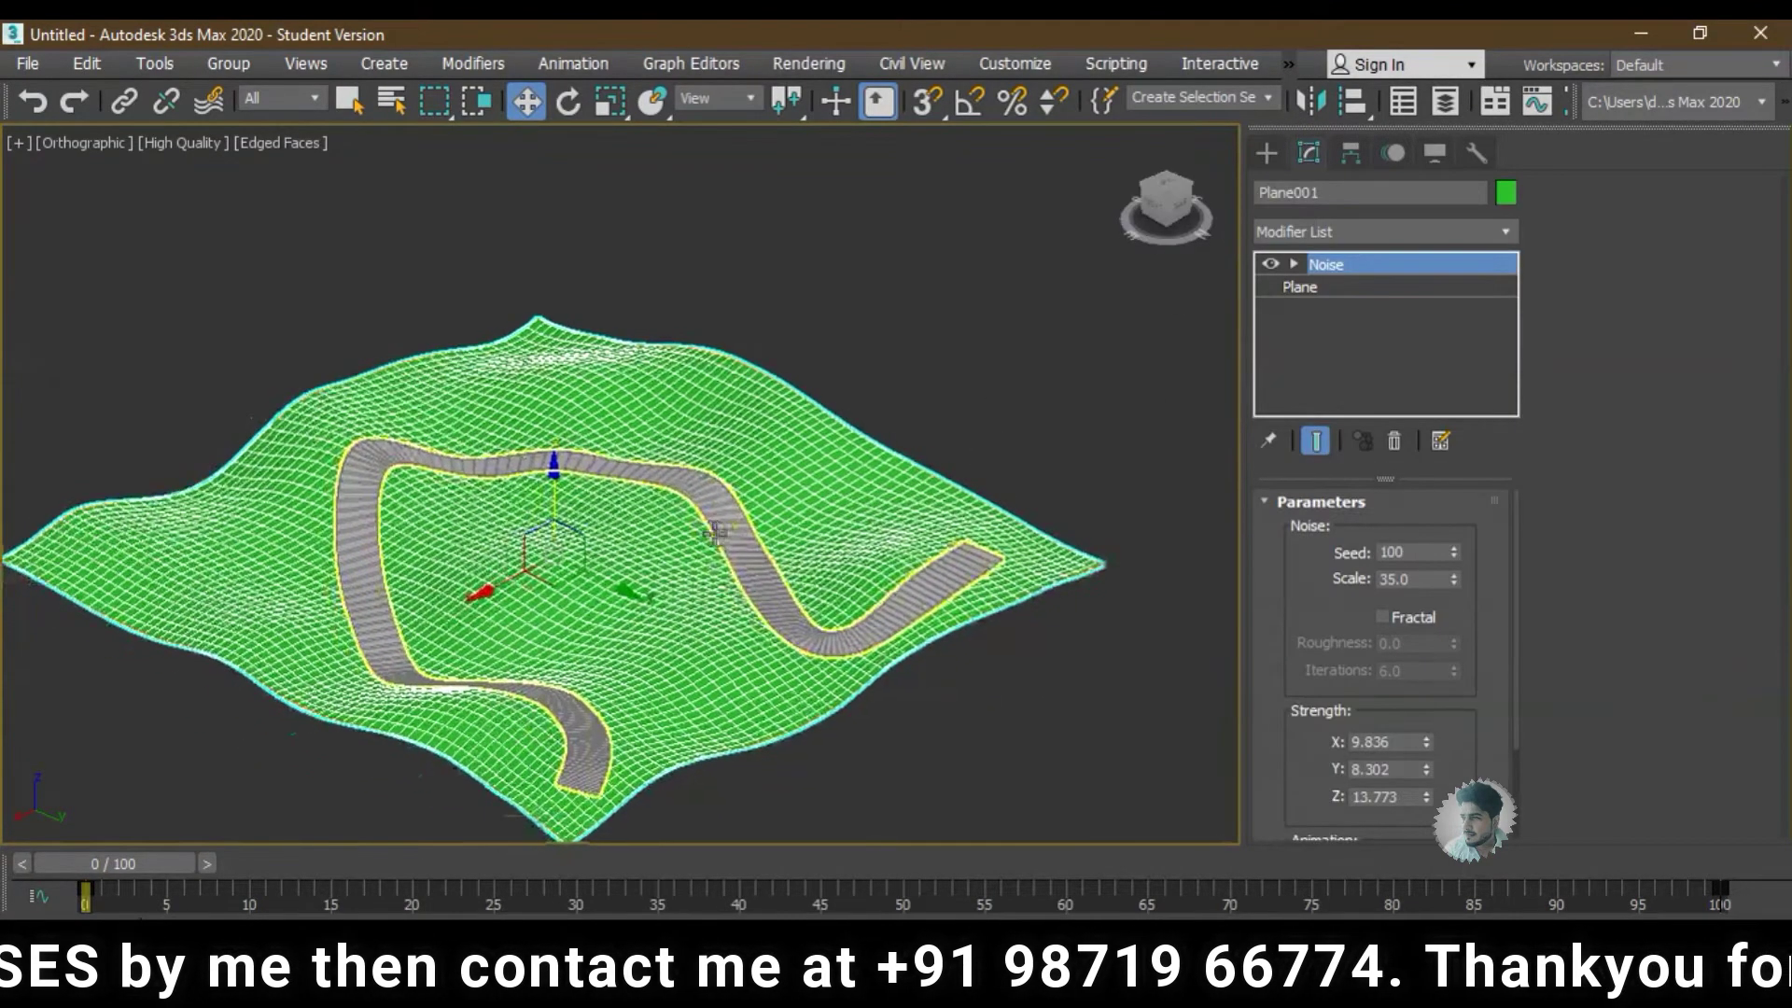
# - Raise Plane001's Noise seed one step at a time from 100 to 107
pyautogui.click(1452, 549)
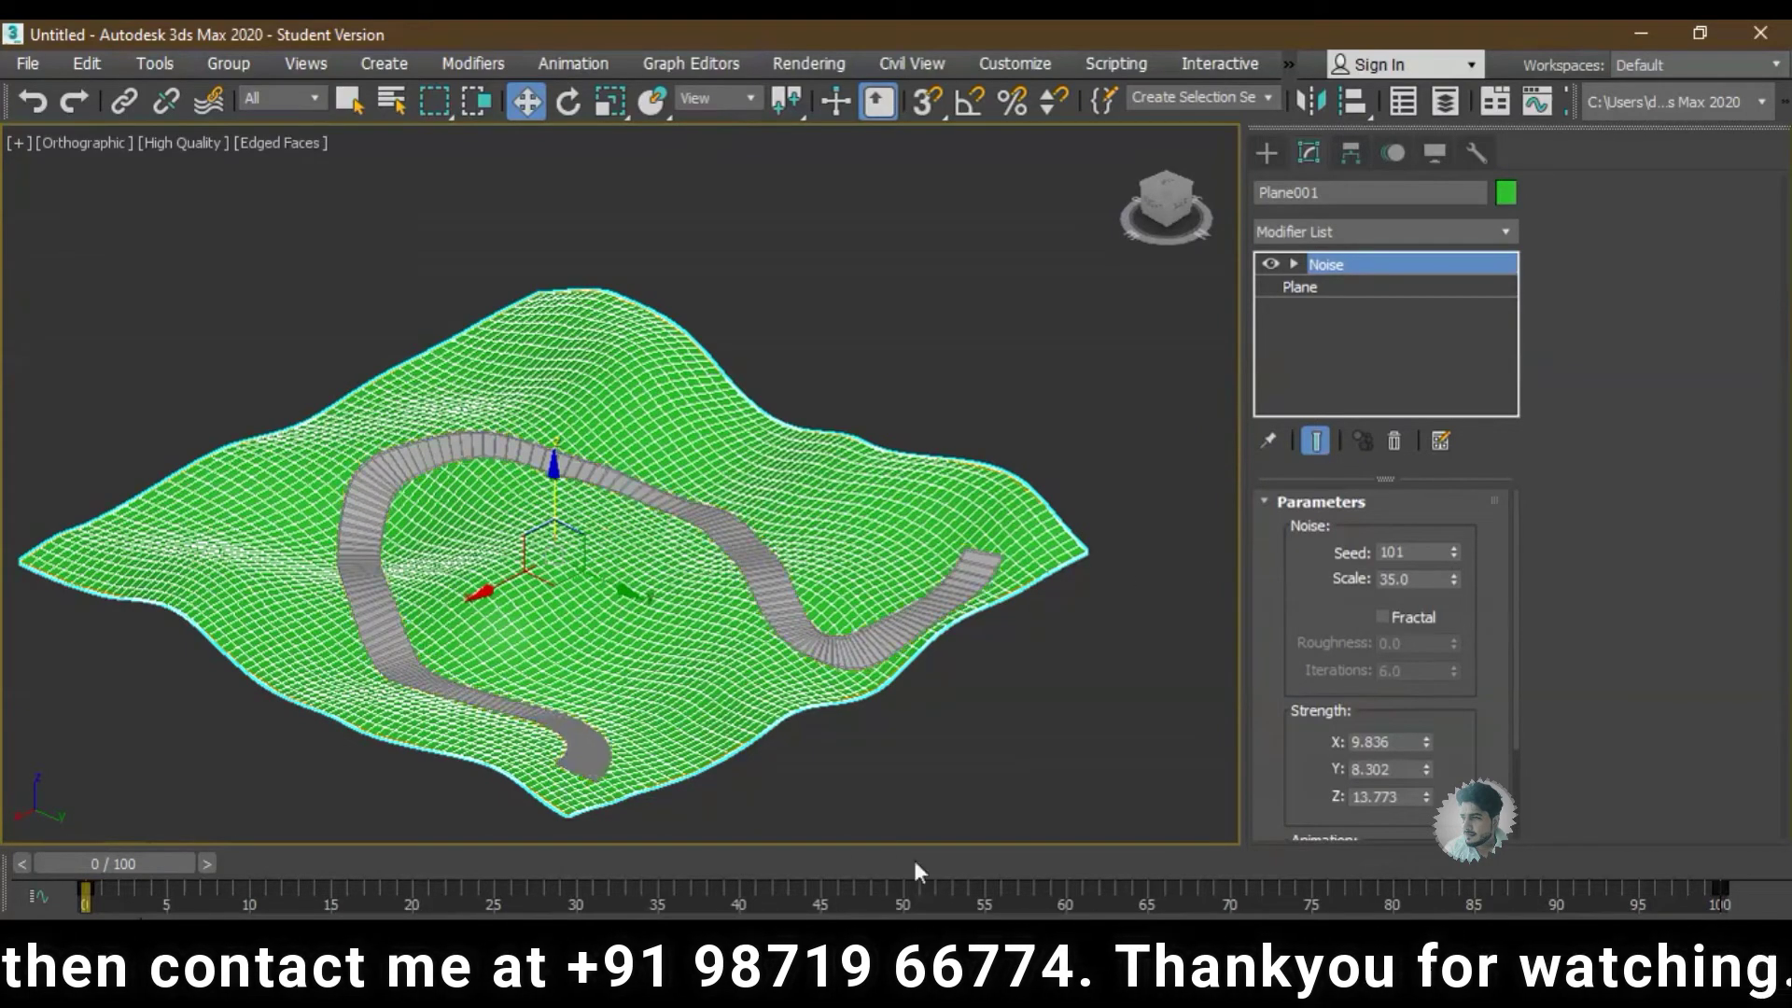
pyautogui.click(1456, 547)
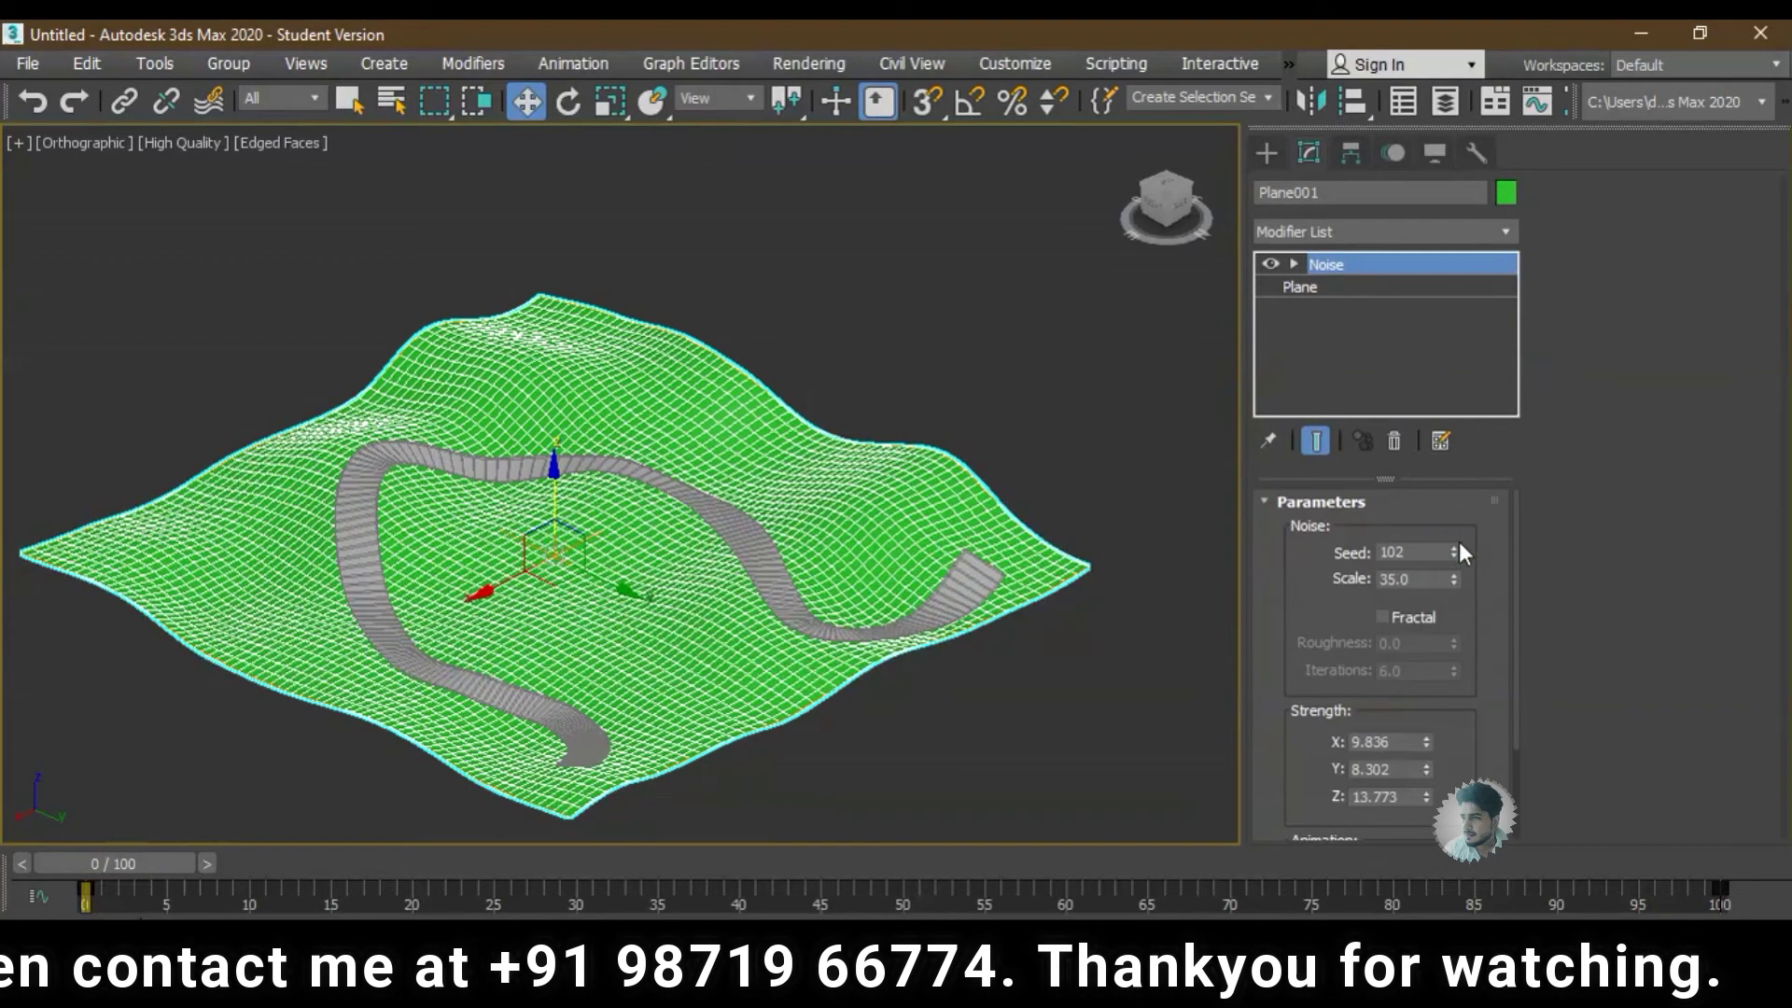
pyautogui.click(1454, 548)
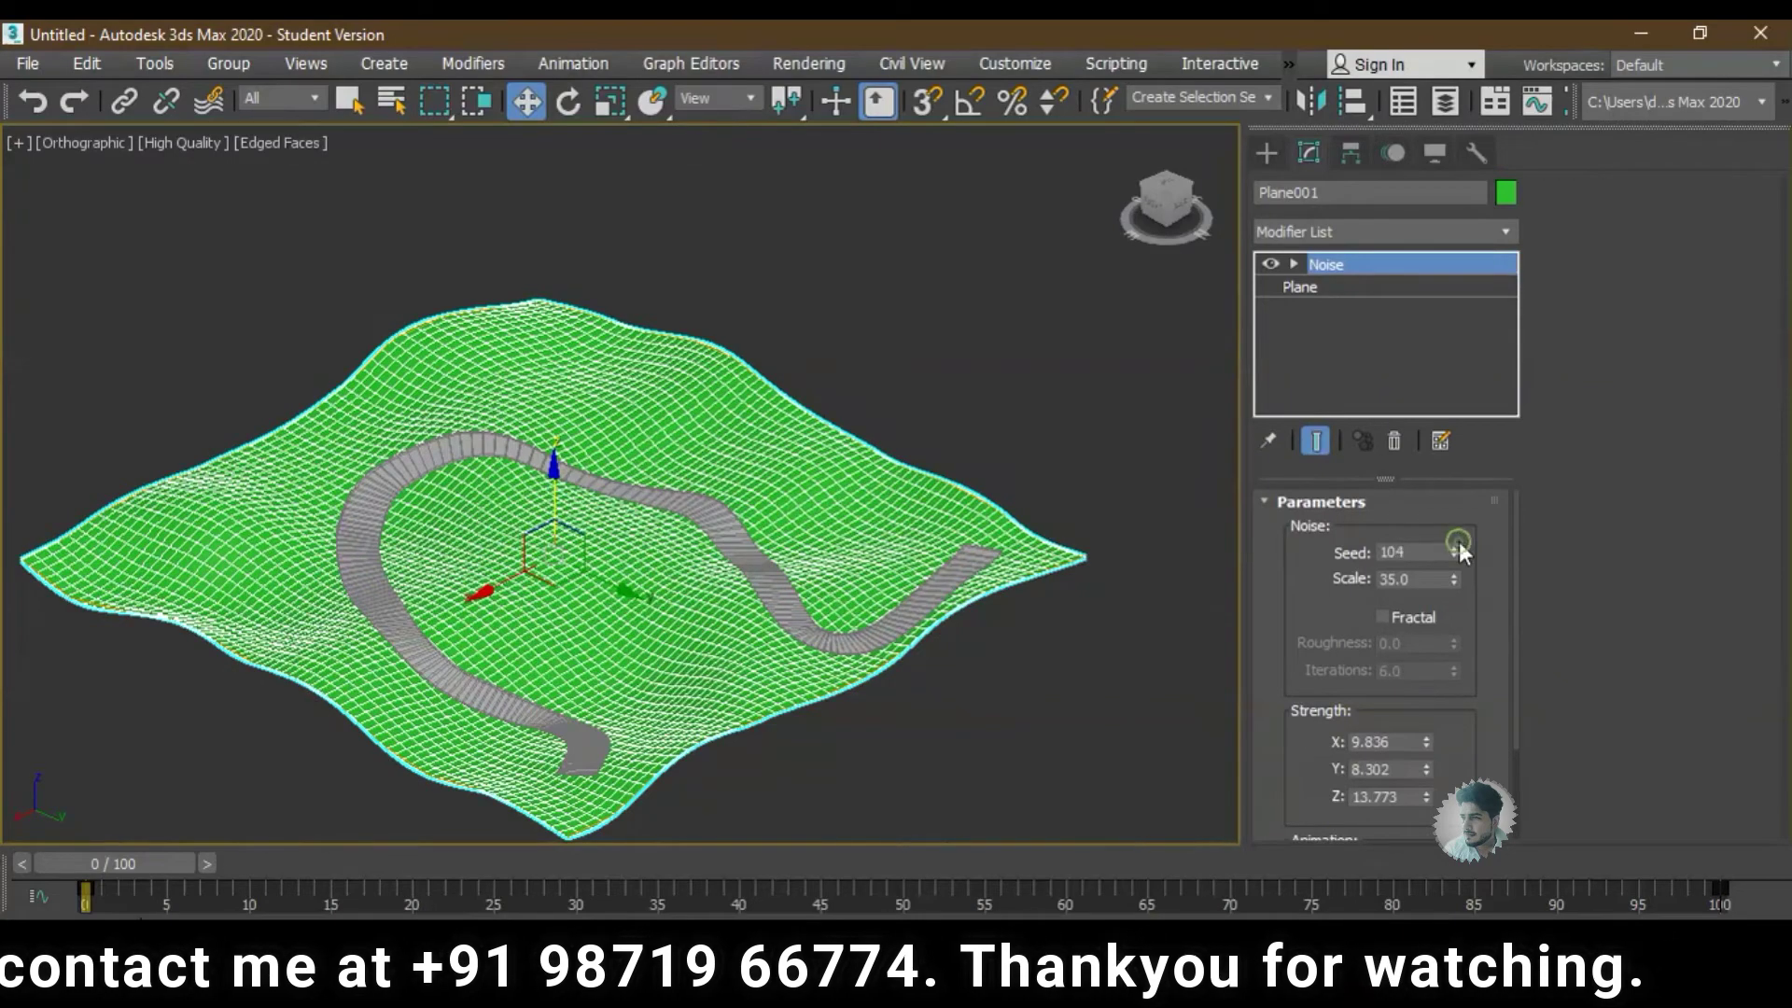
pyautogui.click(1455, 547)
pyautogui.click(1455, 547)
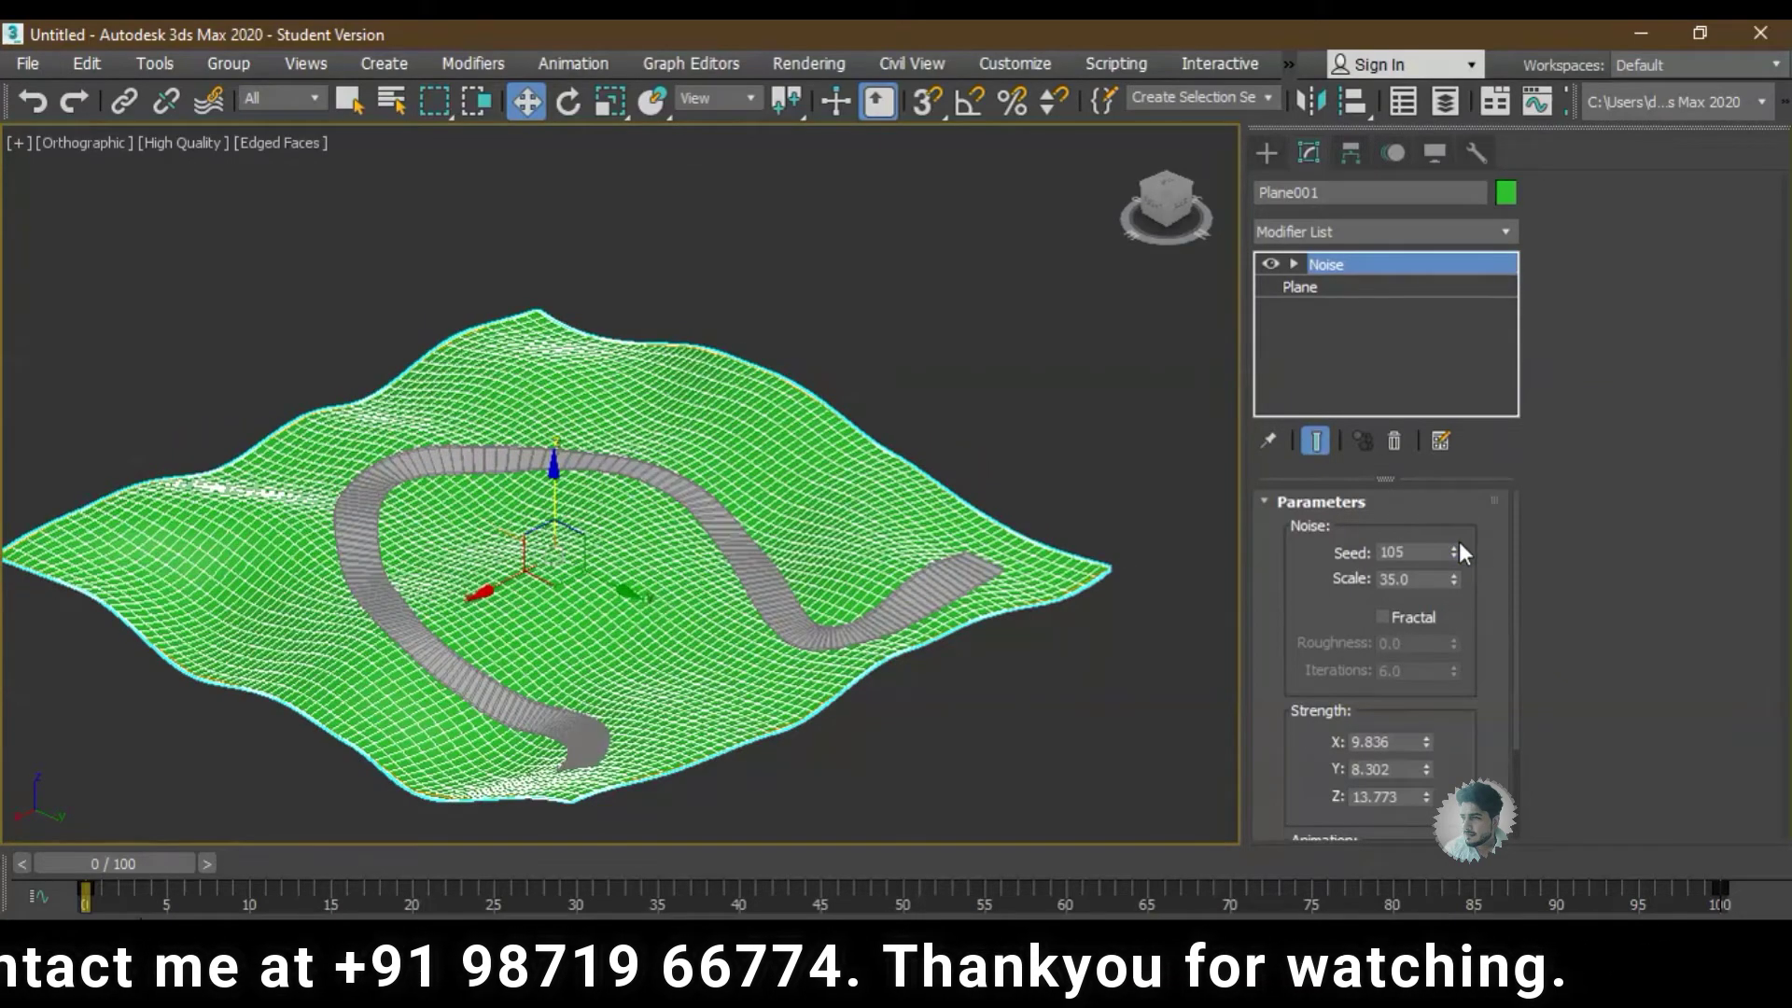
pyautogui.click(1455, 547)
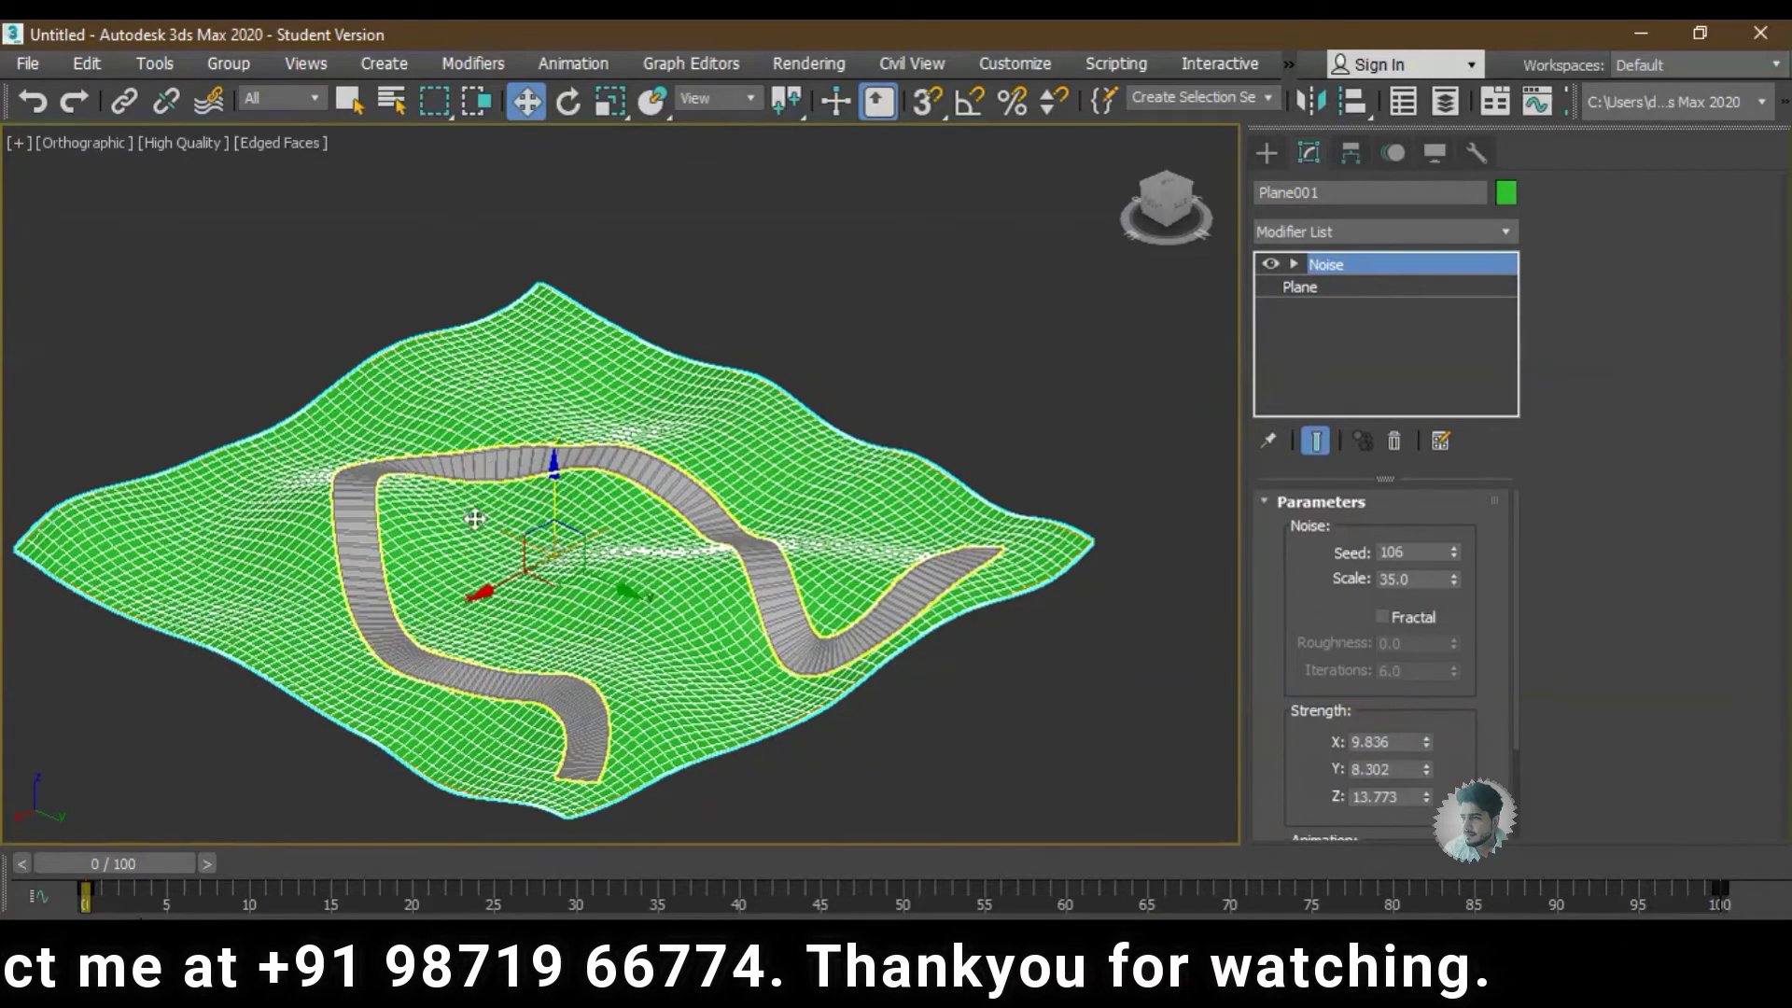
pyautogui.click(1453, 547)
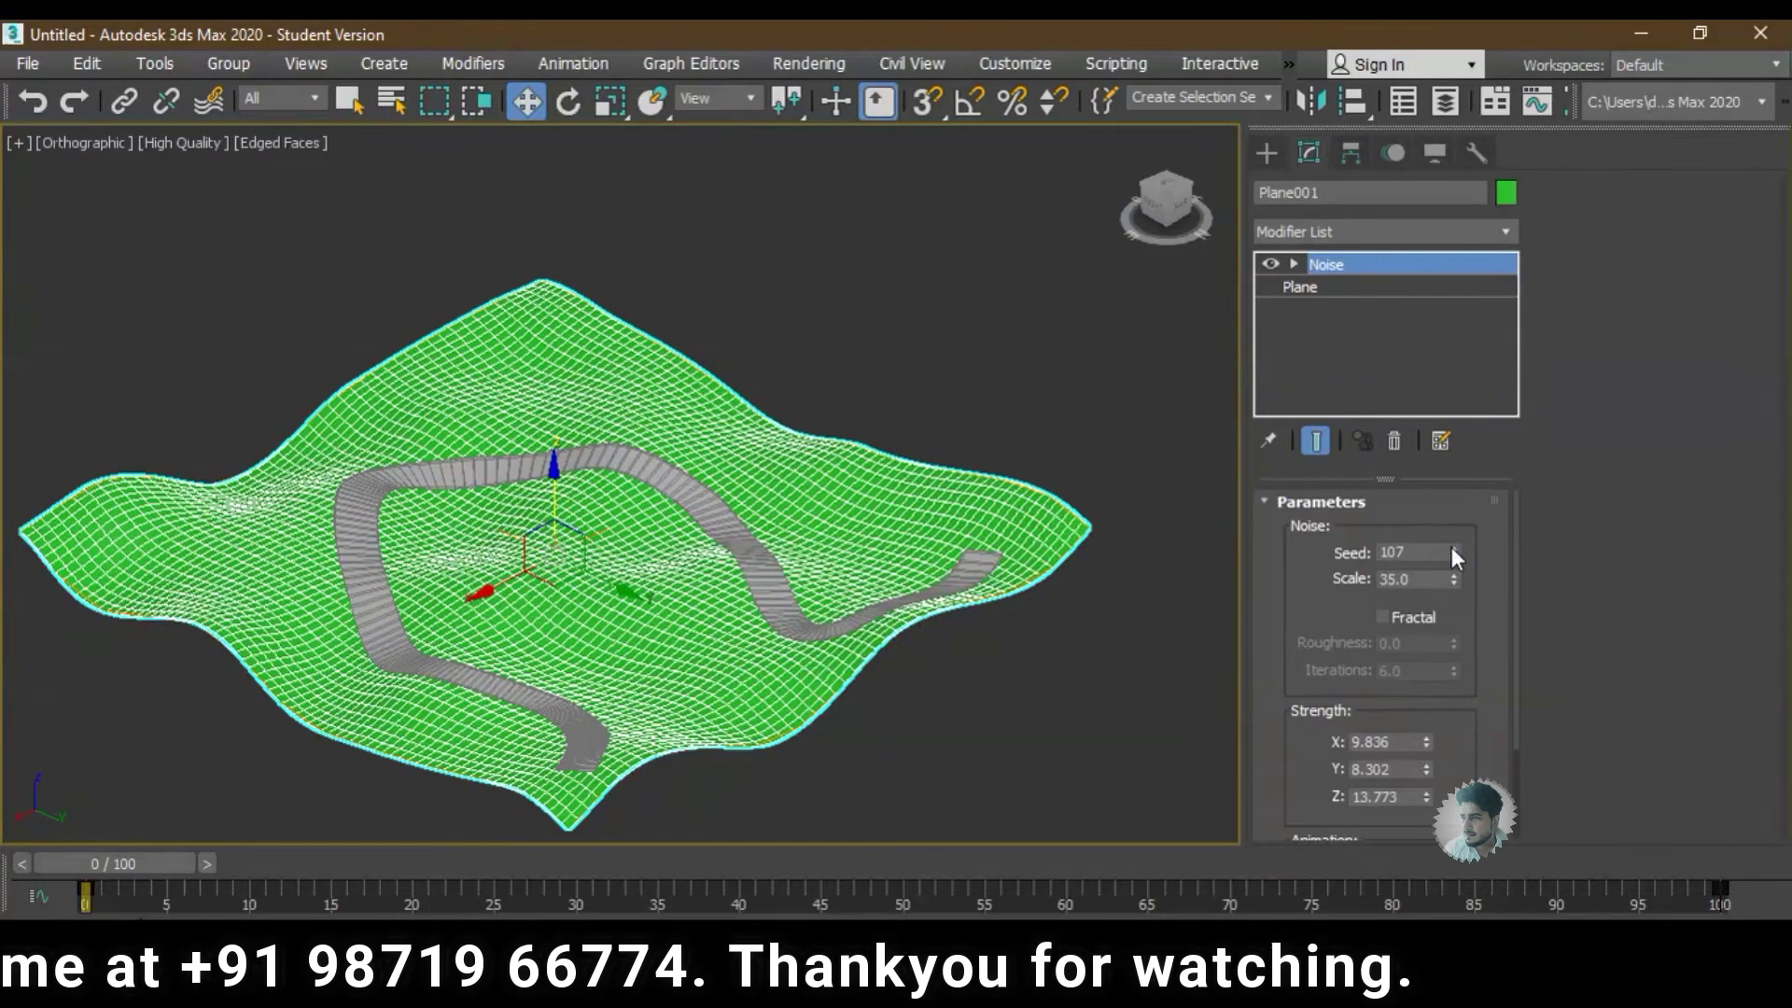
# - Bump the terrain's Noise seed to 108 and inspect the new hills
pyautogui.click(1453, 548)
pyautogui.moveTo(686, 570); pyautogui.dragTo(961, 431)
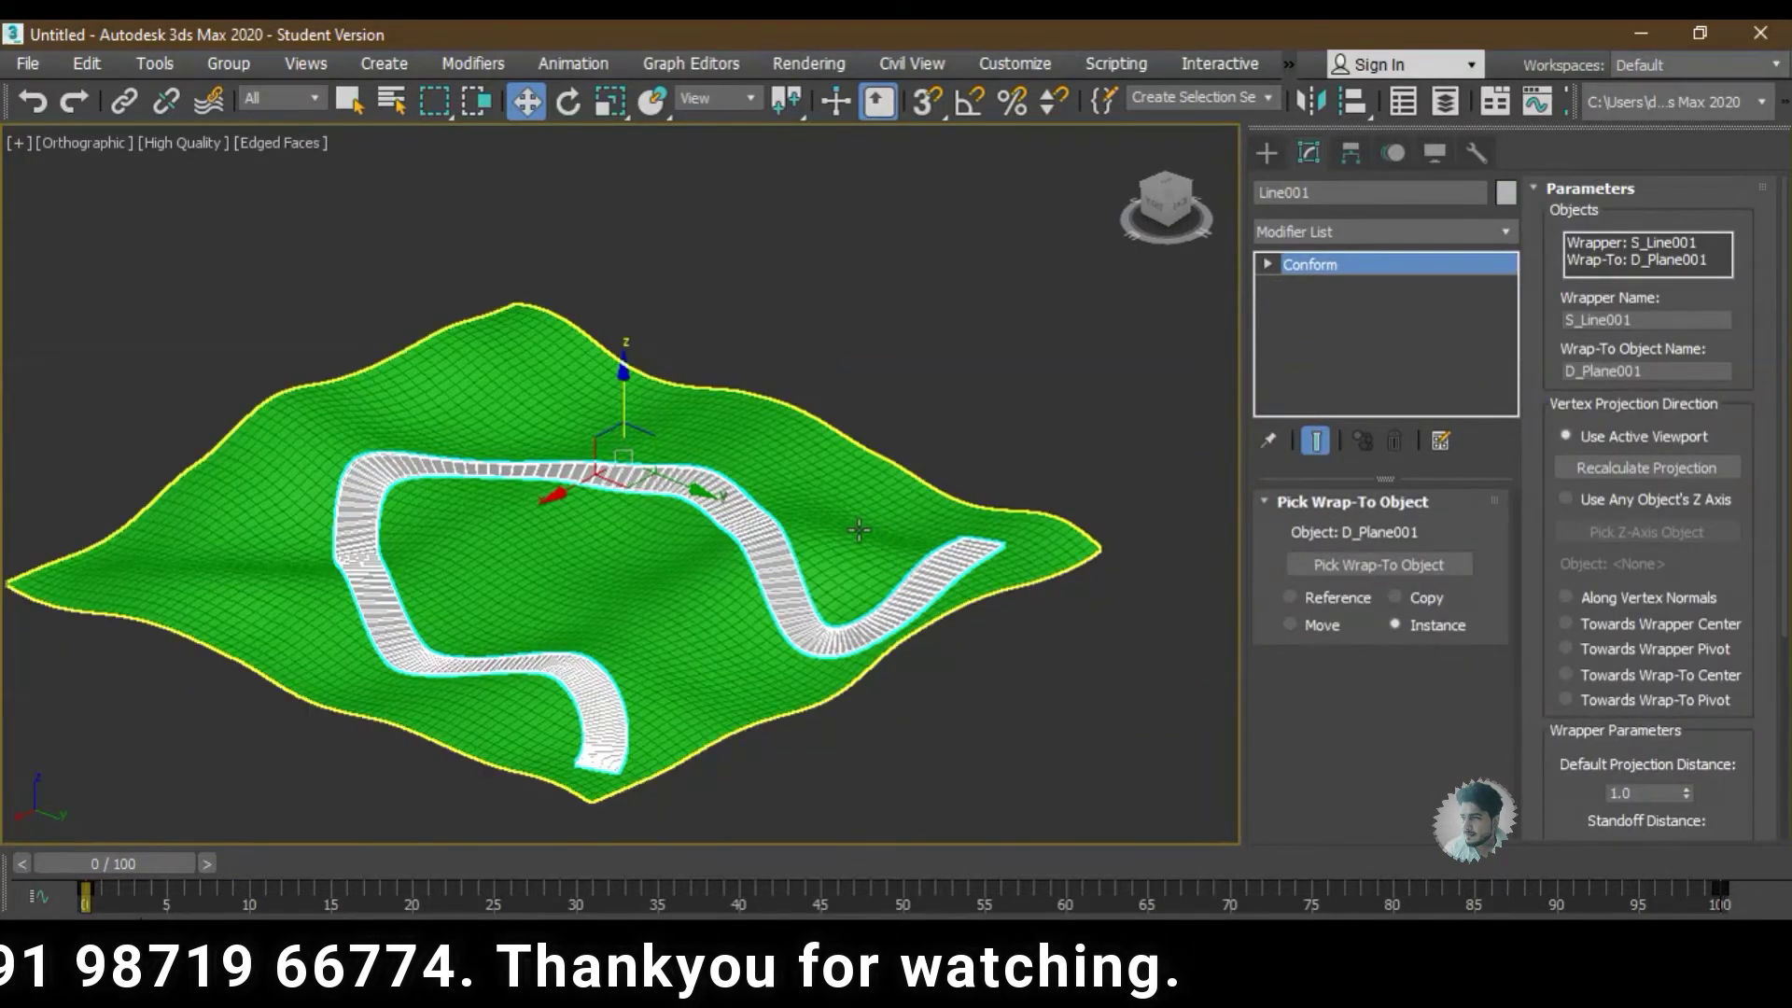
pyautogui.scroll(-2, 1575, 821)
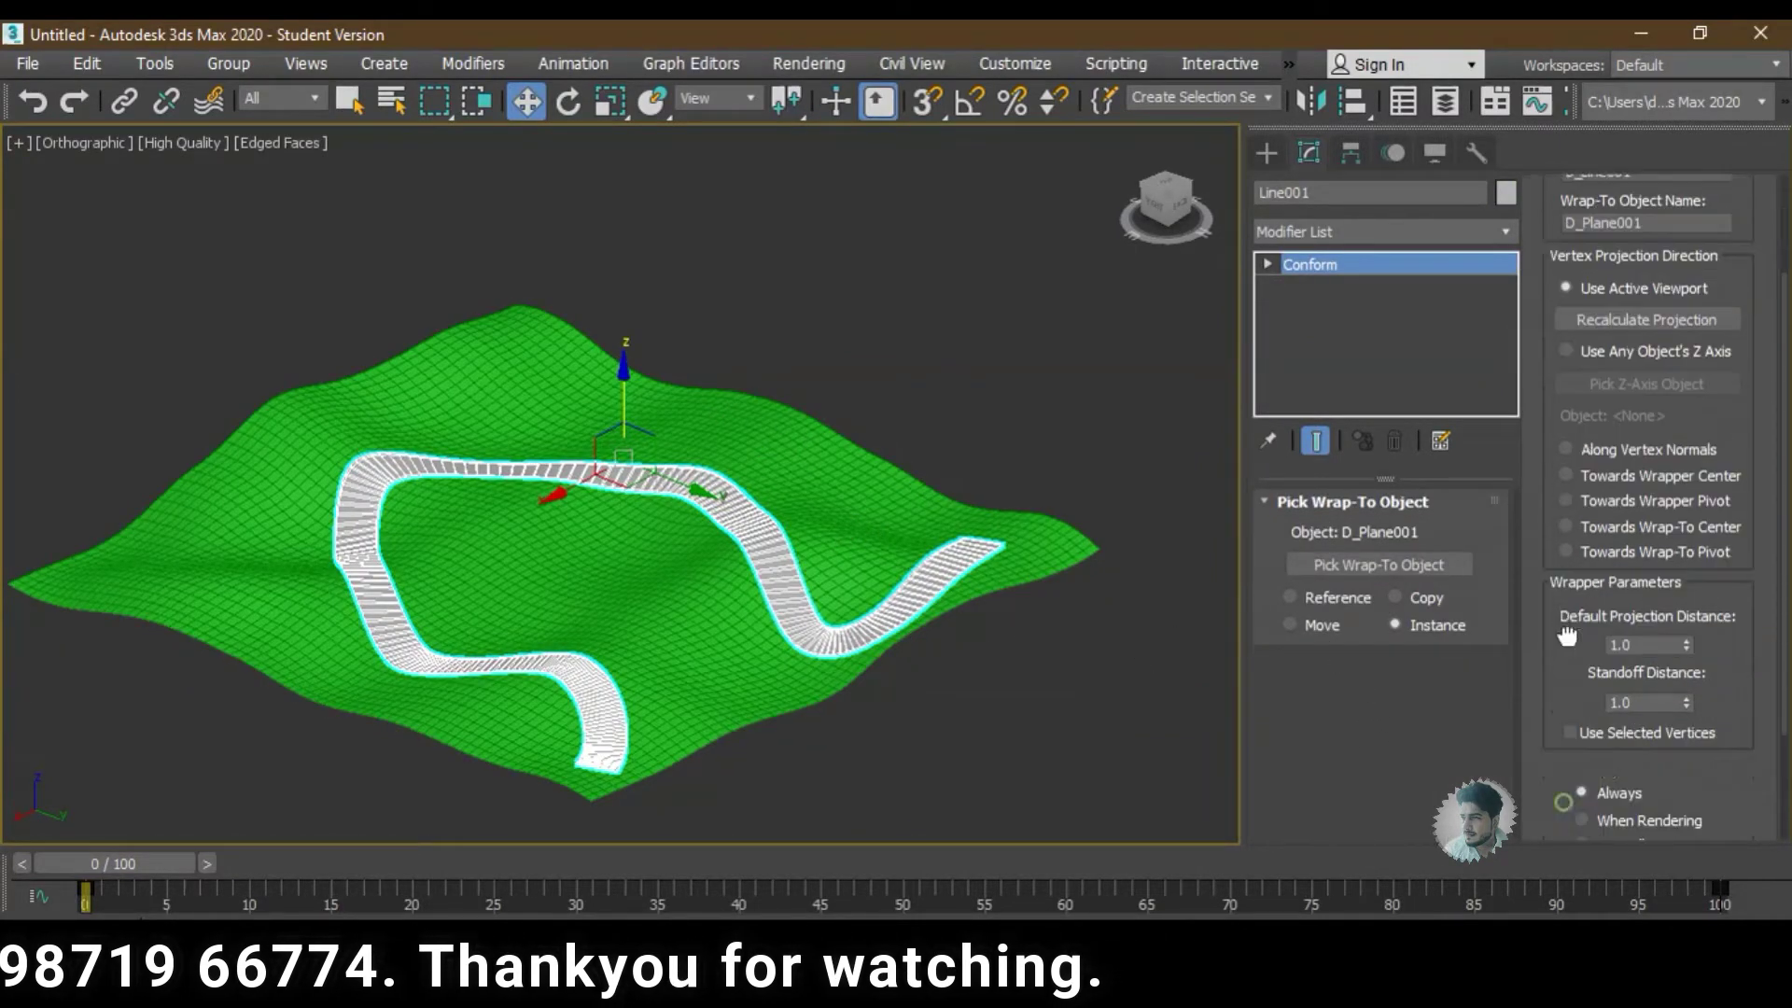
pyautogui.scroll(-1, 1576, 793)
pyautogui.scroll(-2, 1554, 659)
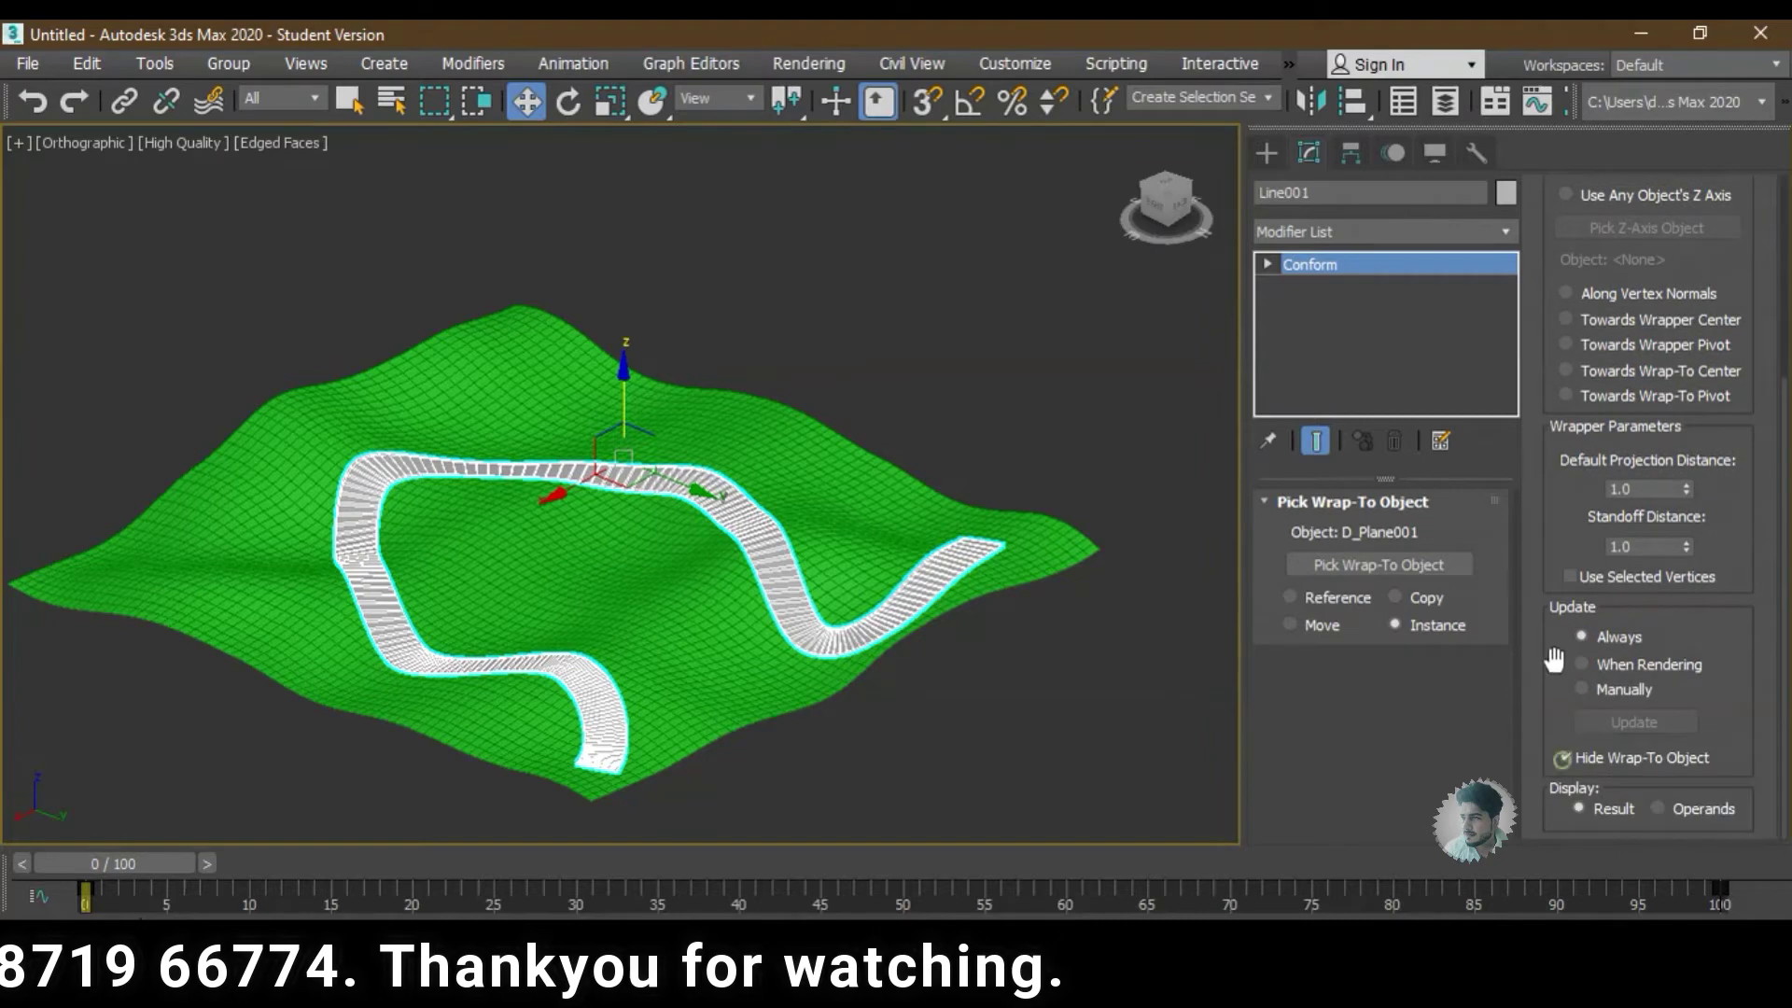
# - Turn on Hide Wrap-To Object for the road's Conform and compare its display from several angles
pyautogui.click(1588, 751)
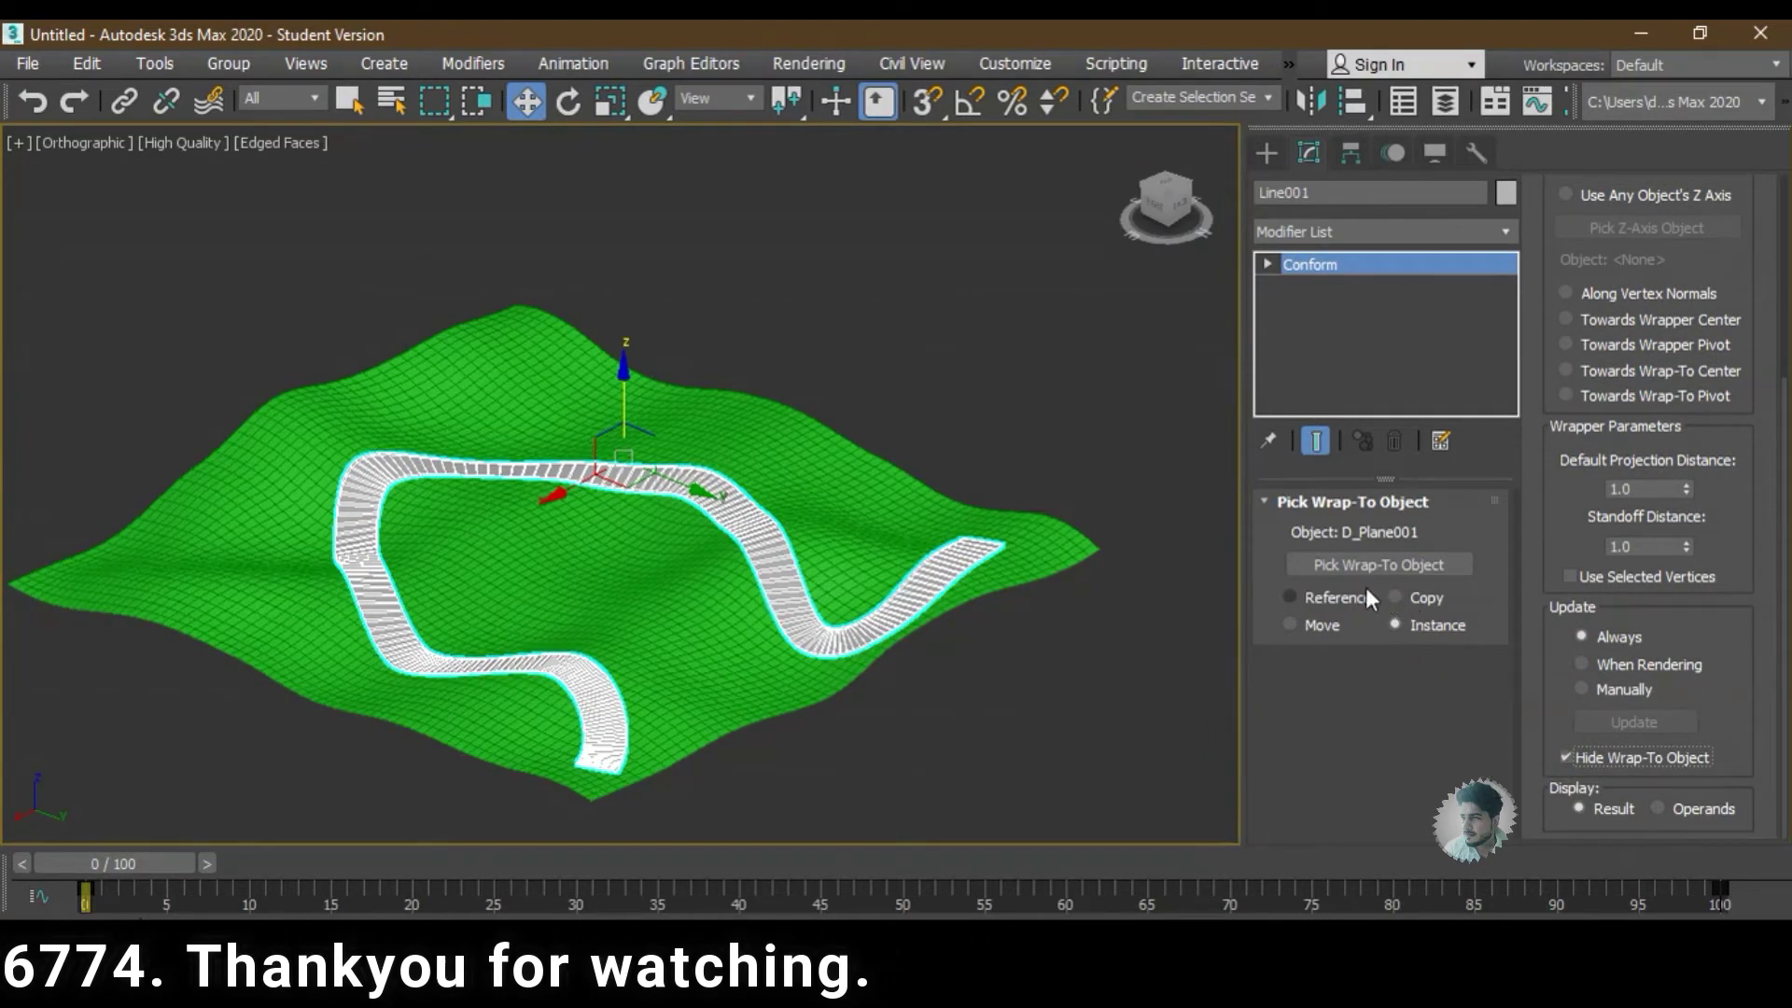
pyautogui.moveTo(717, 588)
pyautogui.keyDown('alt'); pyautogui.mouseDown(button='middle')
pyautogui.moveTo(689, 592)
pyautogui.moveTo(763, 602)
pyautogui.mouseUp(button='middle'); pyautogui.keyUp('alt')
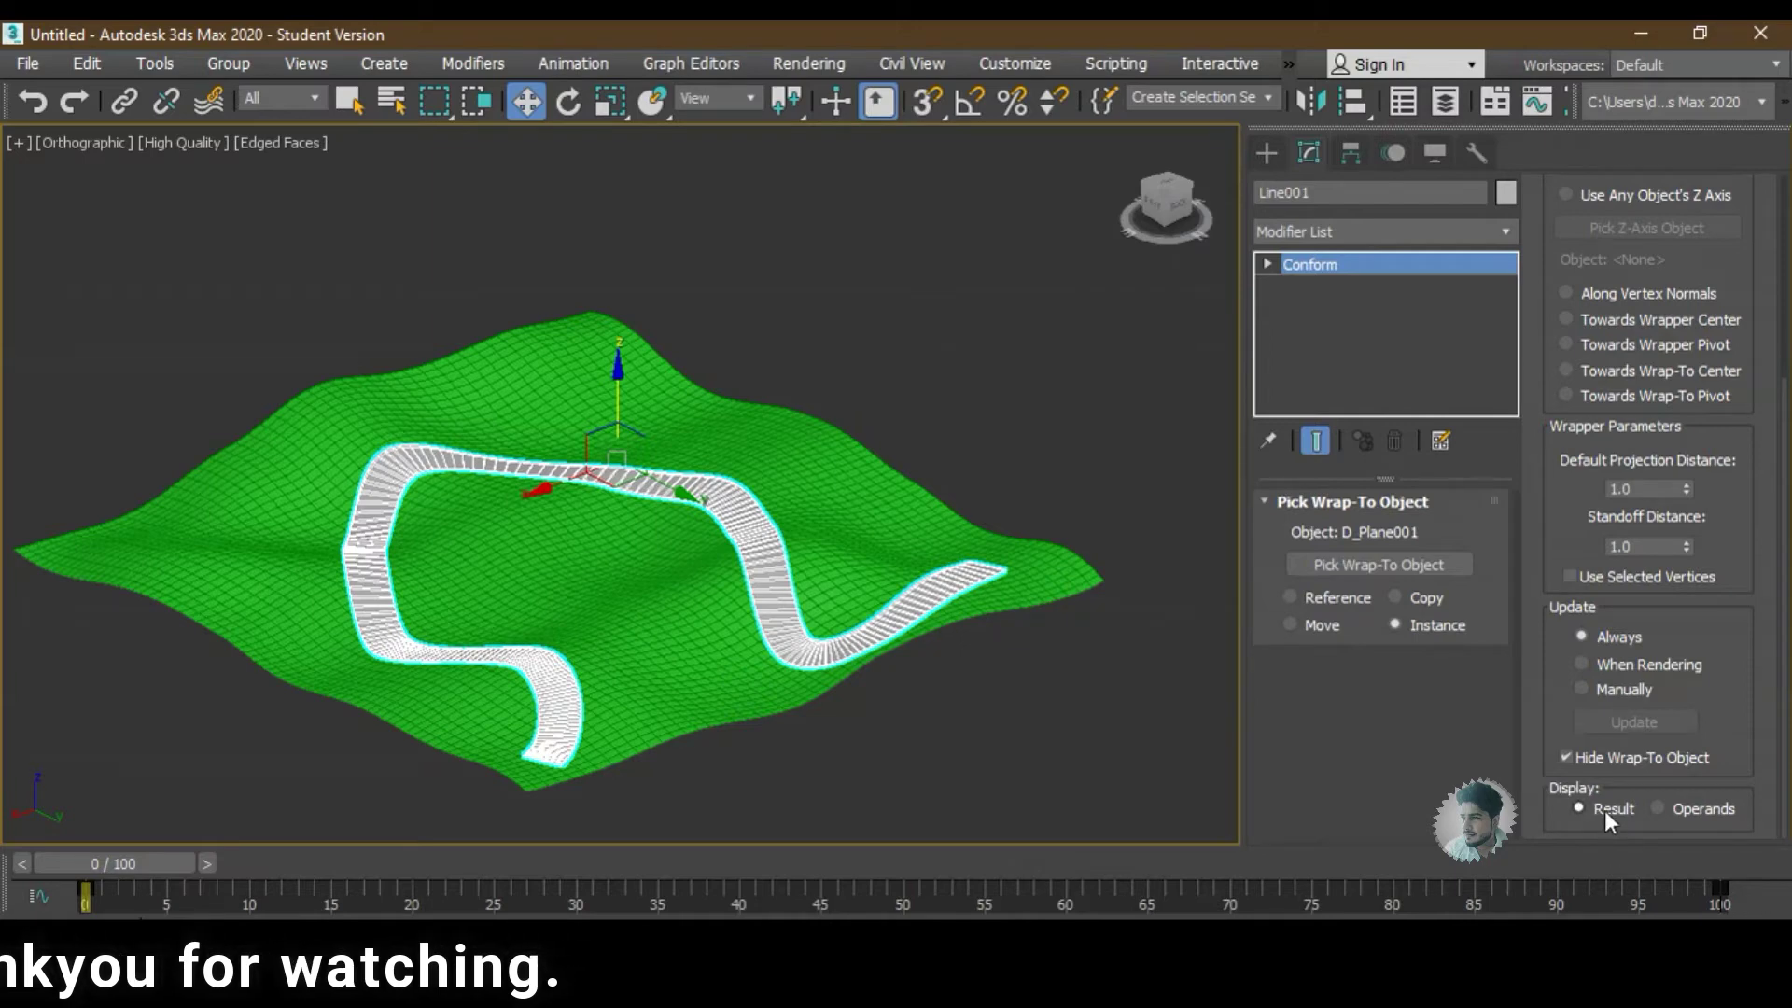
pyautogui.click(1687, 818)
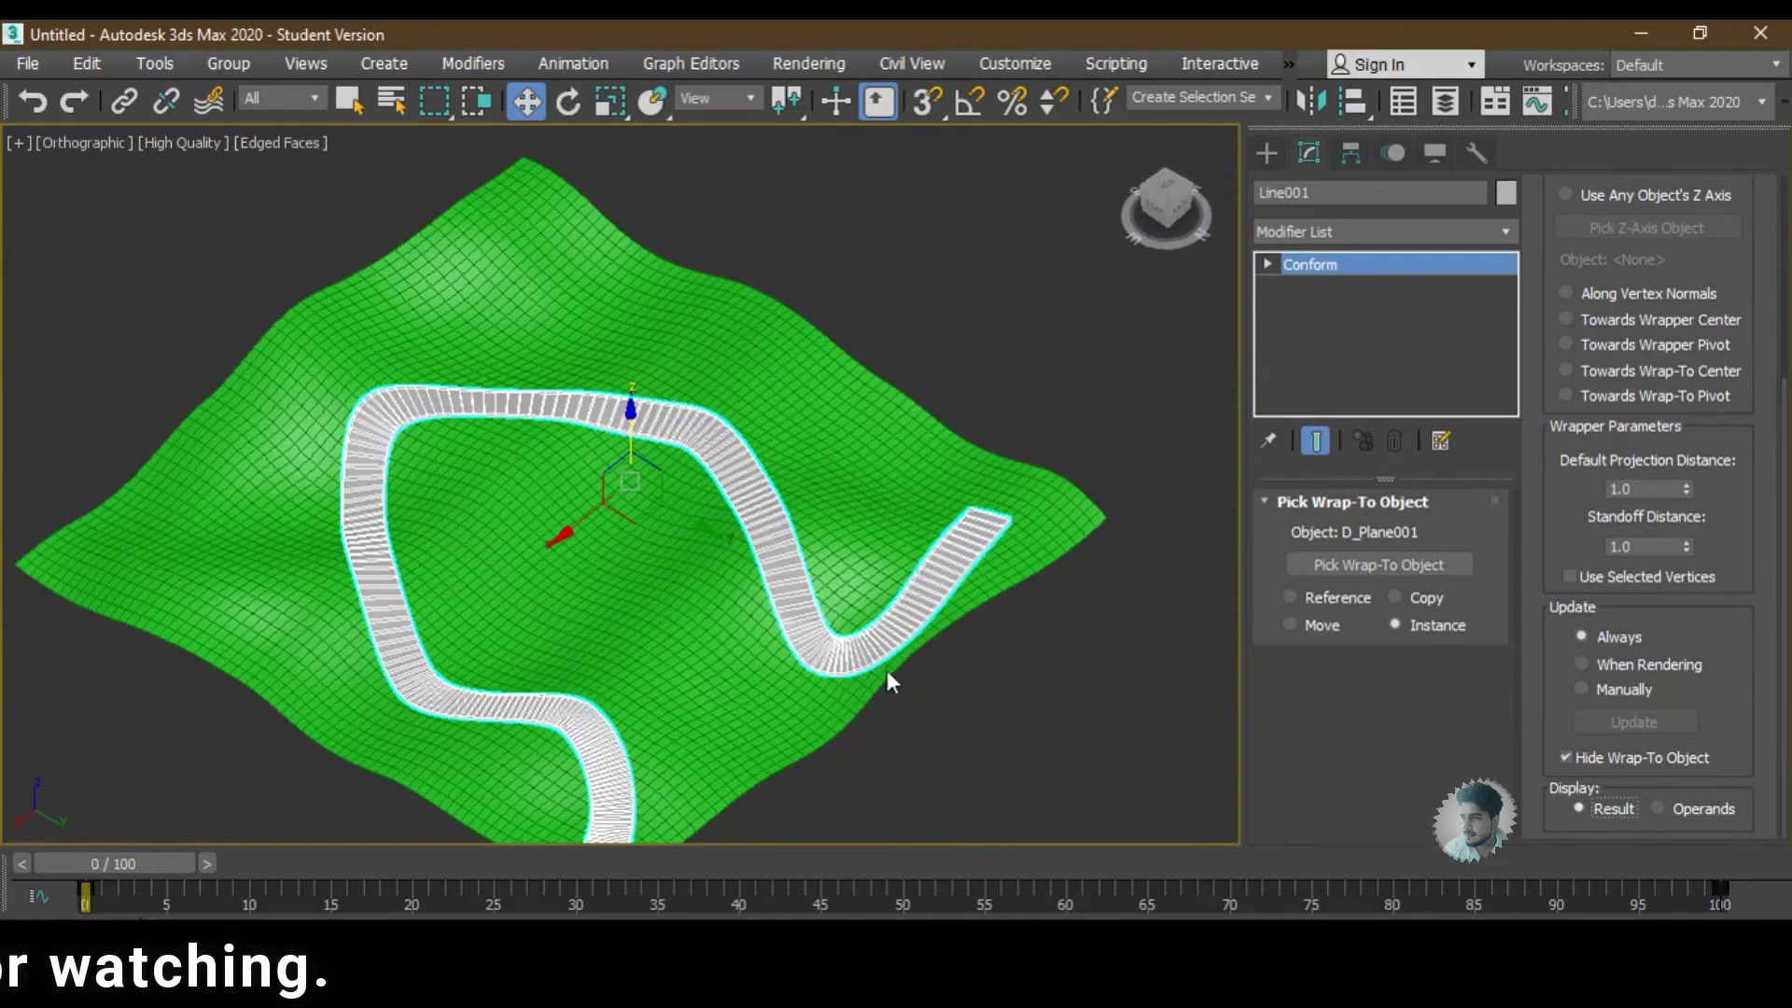
pyautogui.moveTo(1099, 724)
pyautogui.keyDown('alt'); pyautogui.mouseDown(button='middle')
pyautogui.moveTo(740, 572)
pyautogui.moveTo(1462, 712)
pyautogui.mouseUp(button='middle'); pyautogui.keyUp('alt')
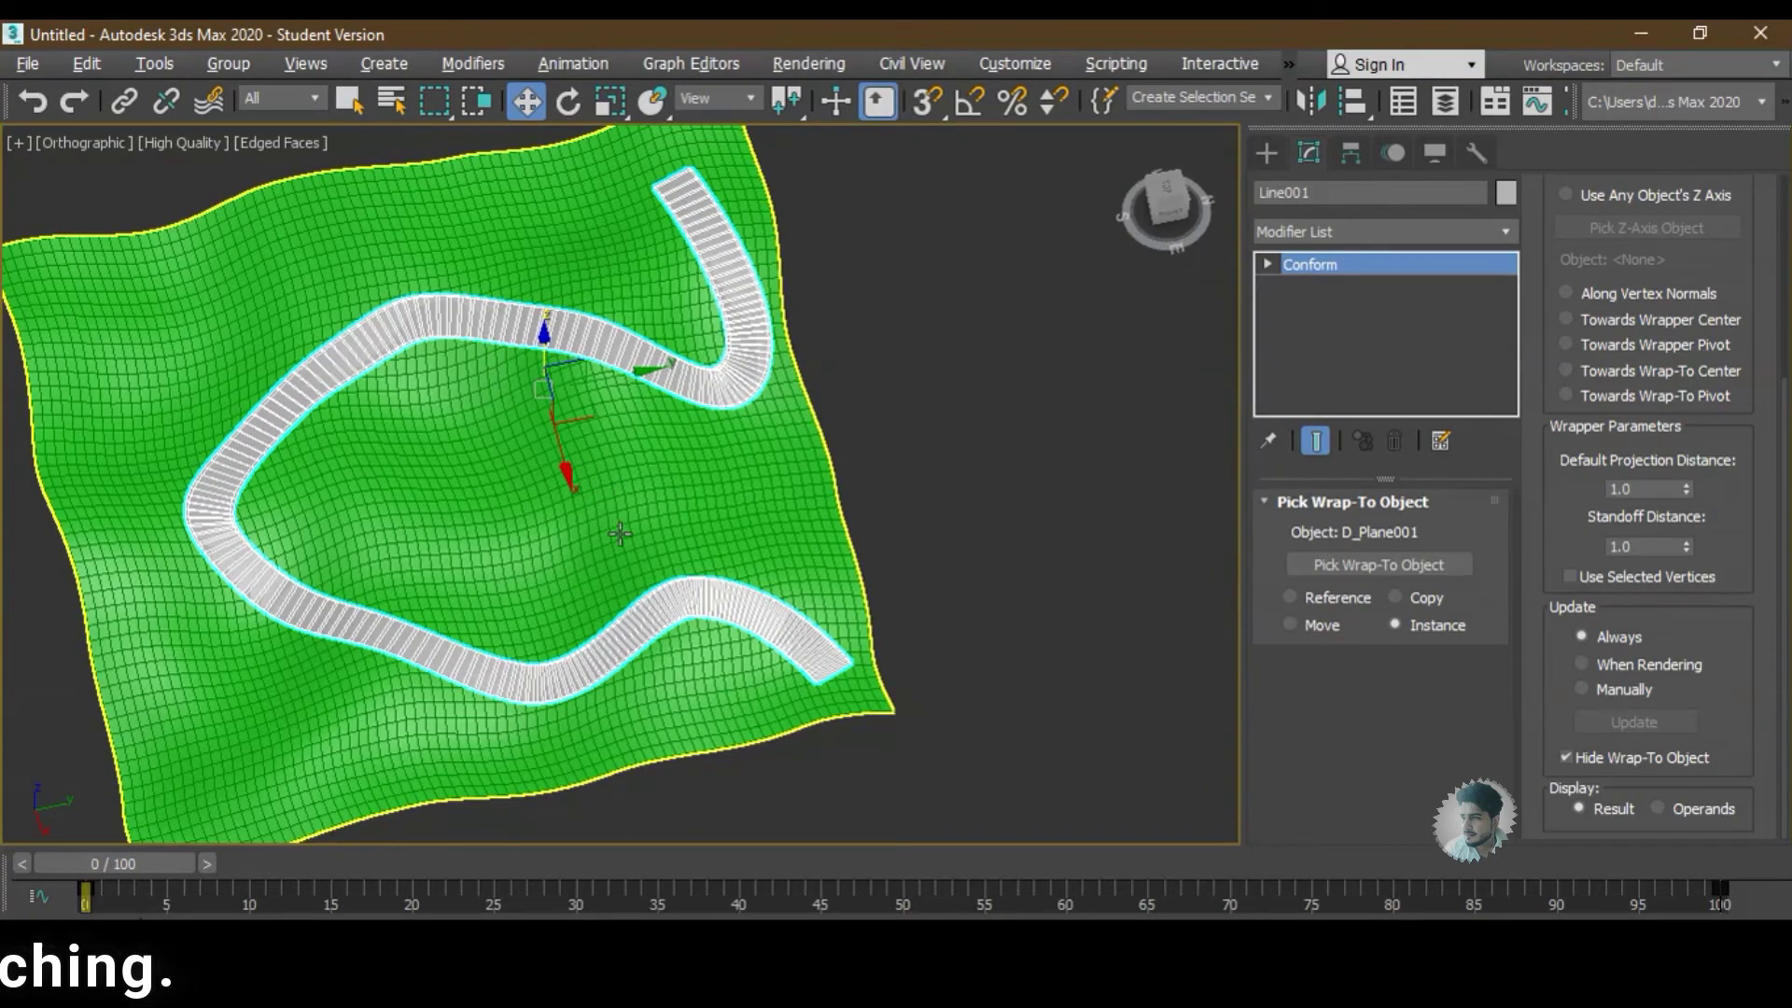
pyautogui.moveTo(620, 534)
pyautogui.keyDown('alt'); pyautogui.mouseDown(button='middle')
pyautogui.moveTo(897, 557)
pyautogui.moveTo(1174, 444)
pyautogui.mouseUp(button='middle'); pyautogui.keyUp('alt')
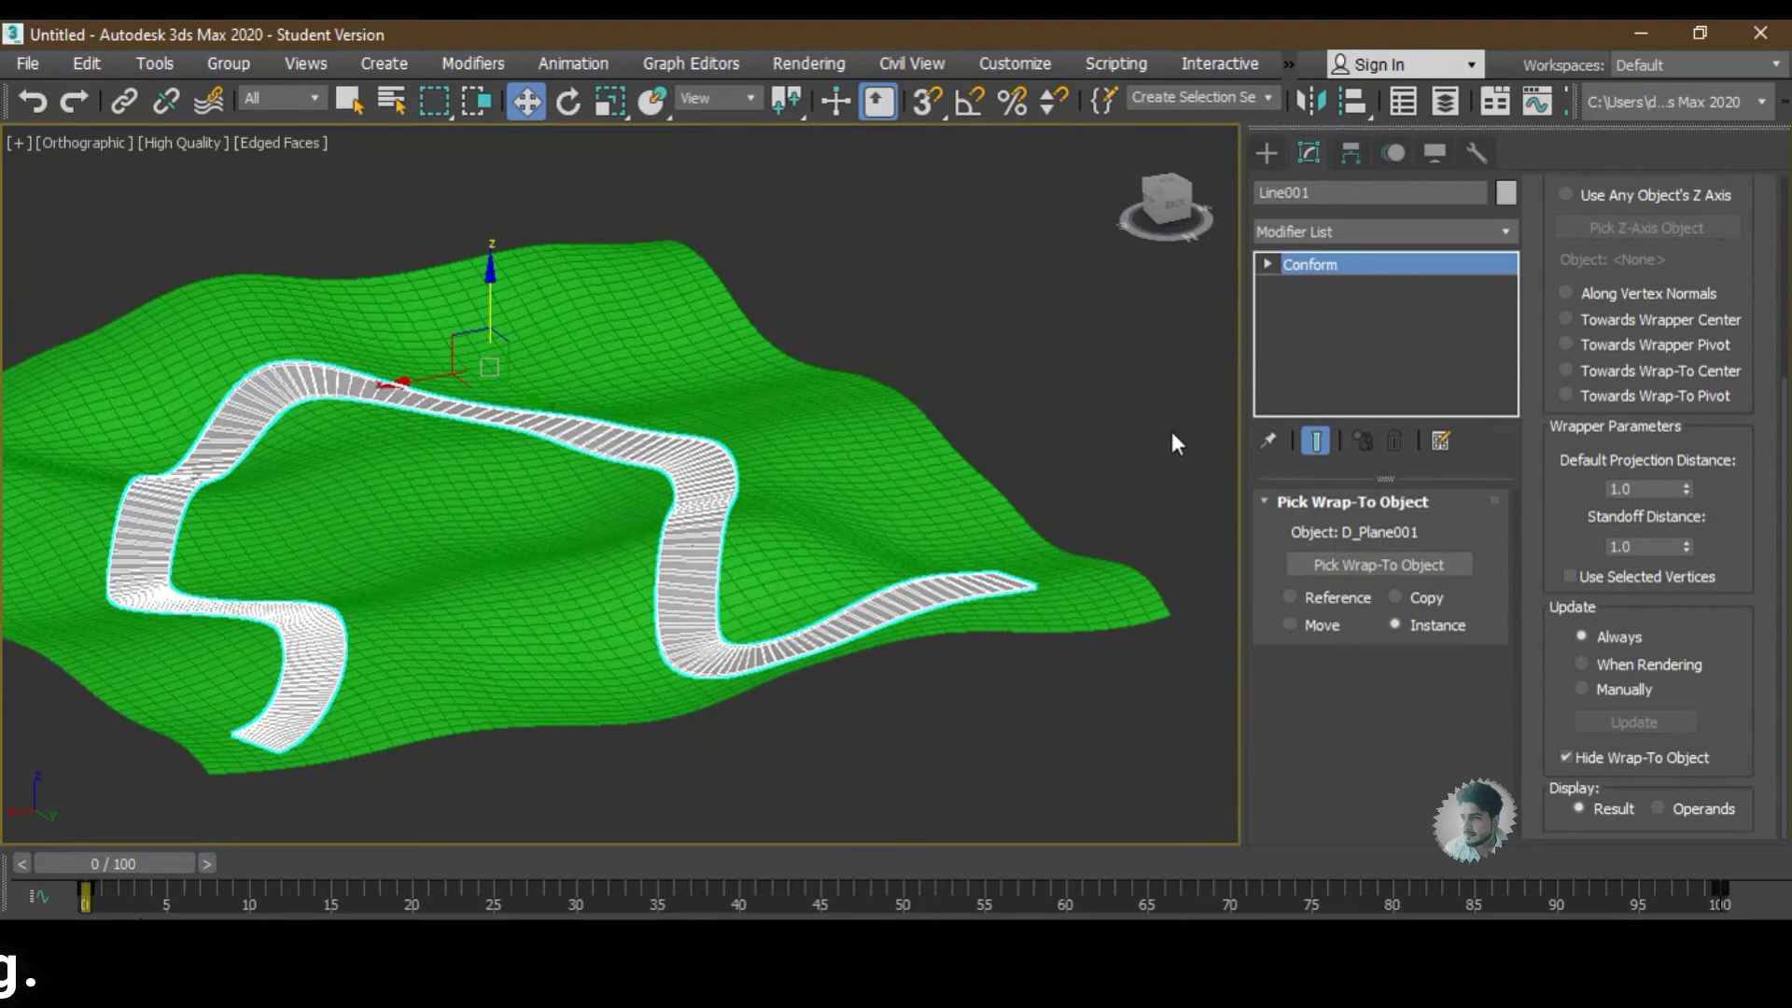
pyautogui.click(1382, 225)
# - Add an Edit Poly modifier on top of the road's Conform
pyautogui.press('e')
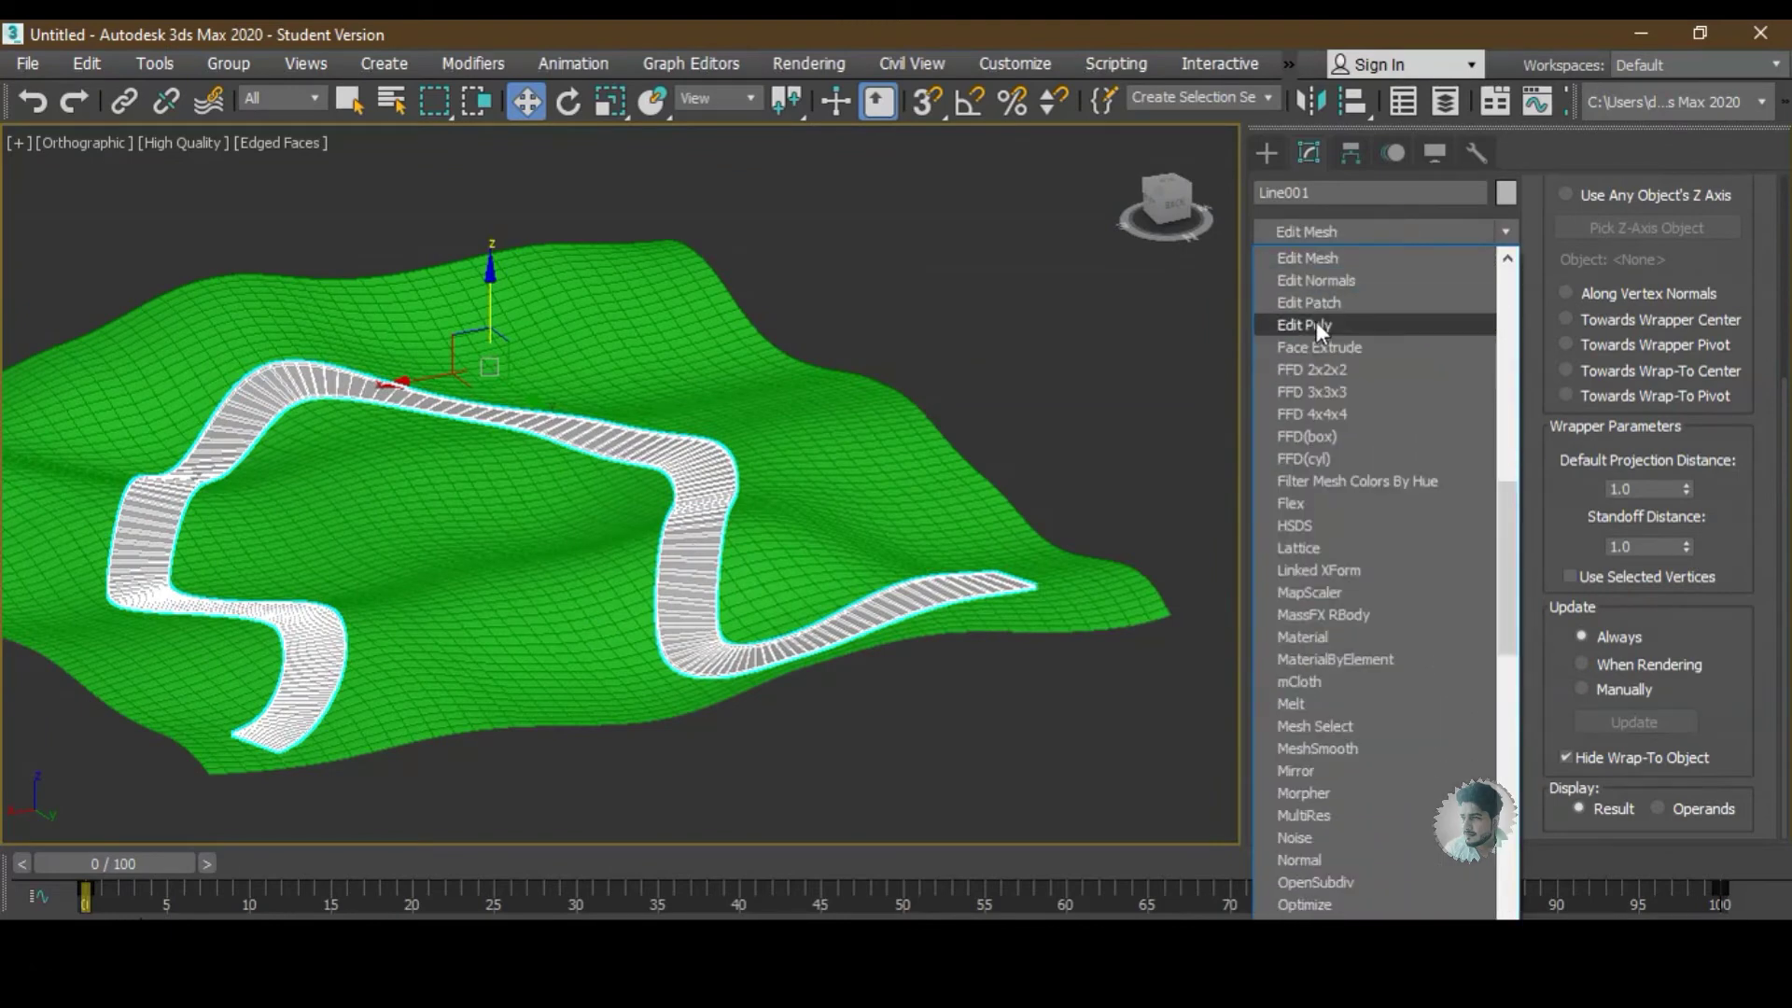
pyautogui.click(1316, 322)
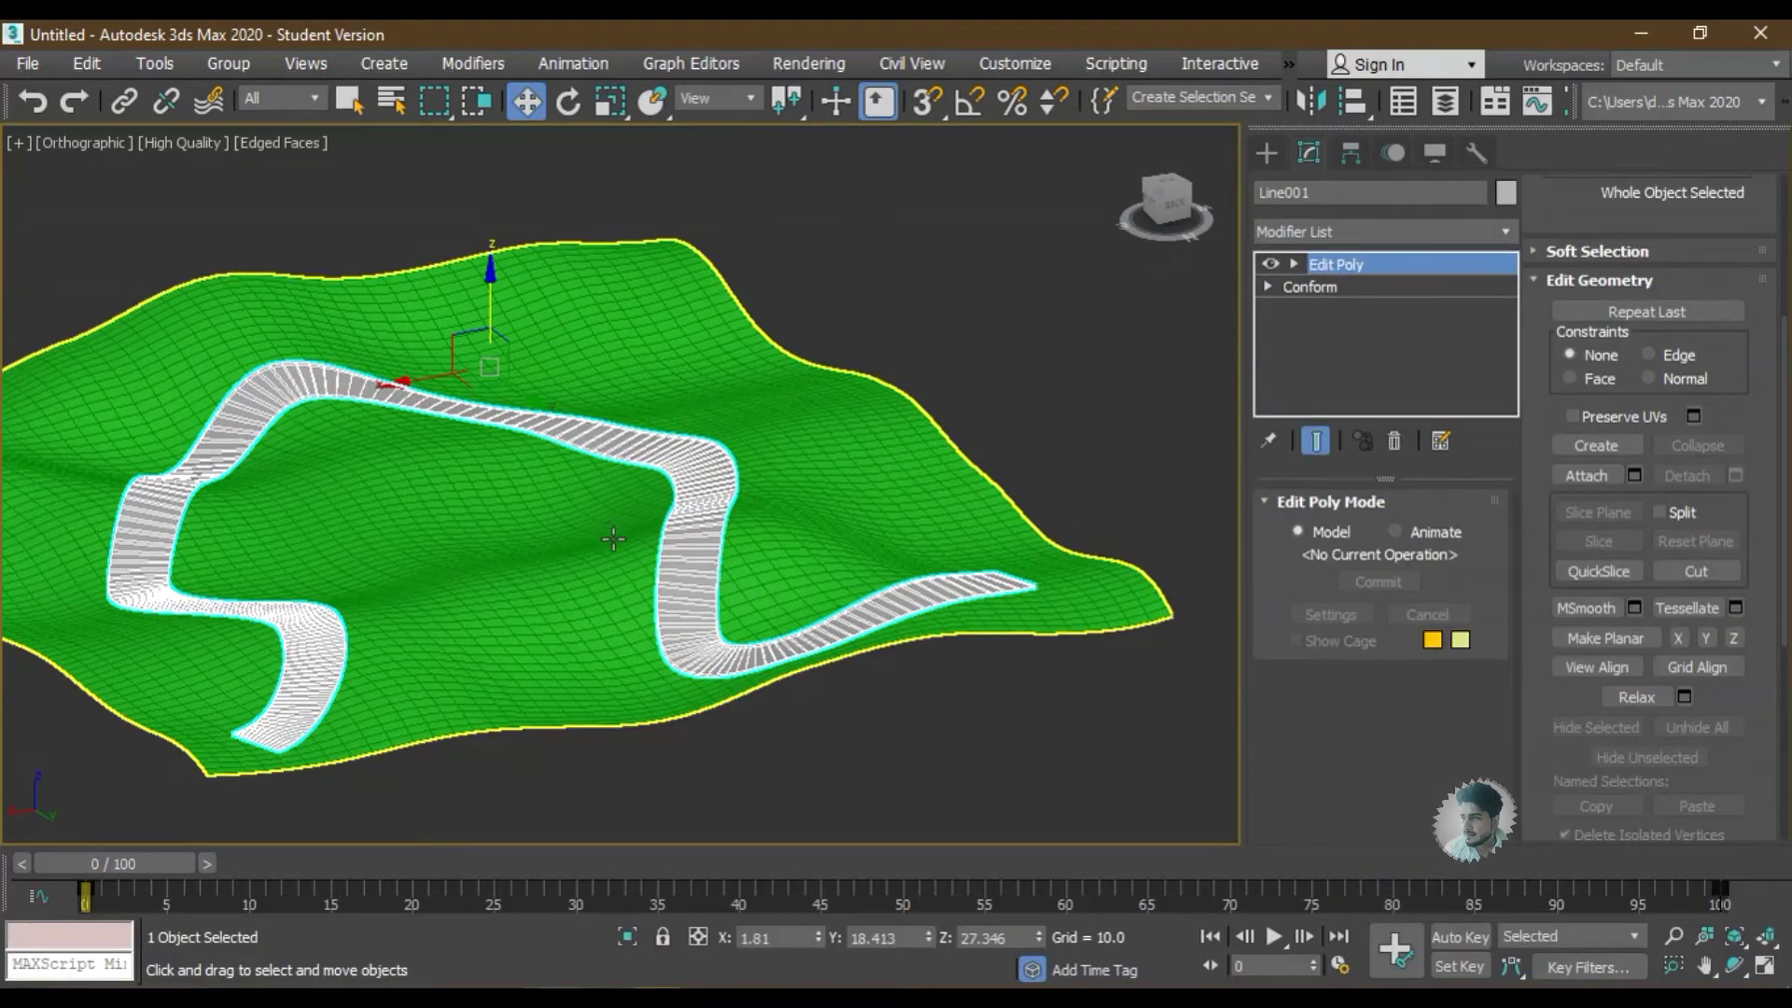
pyautogui.moveTo(613, 538); pyautogui.dragTo(675, 553, button='middle')
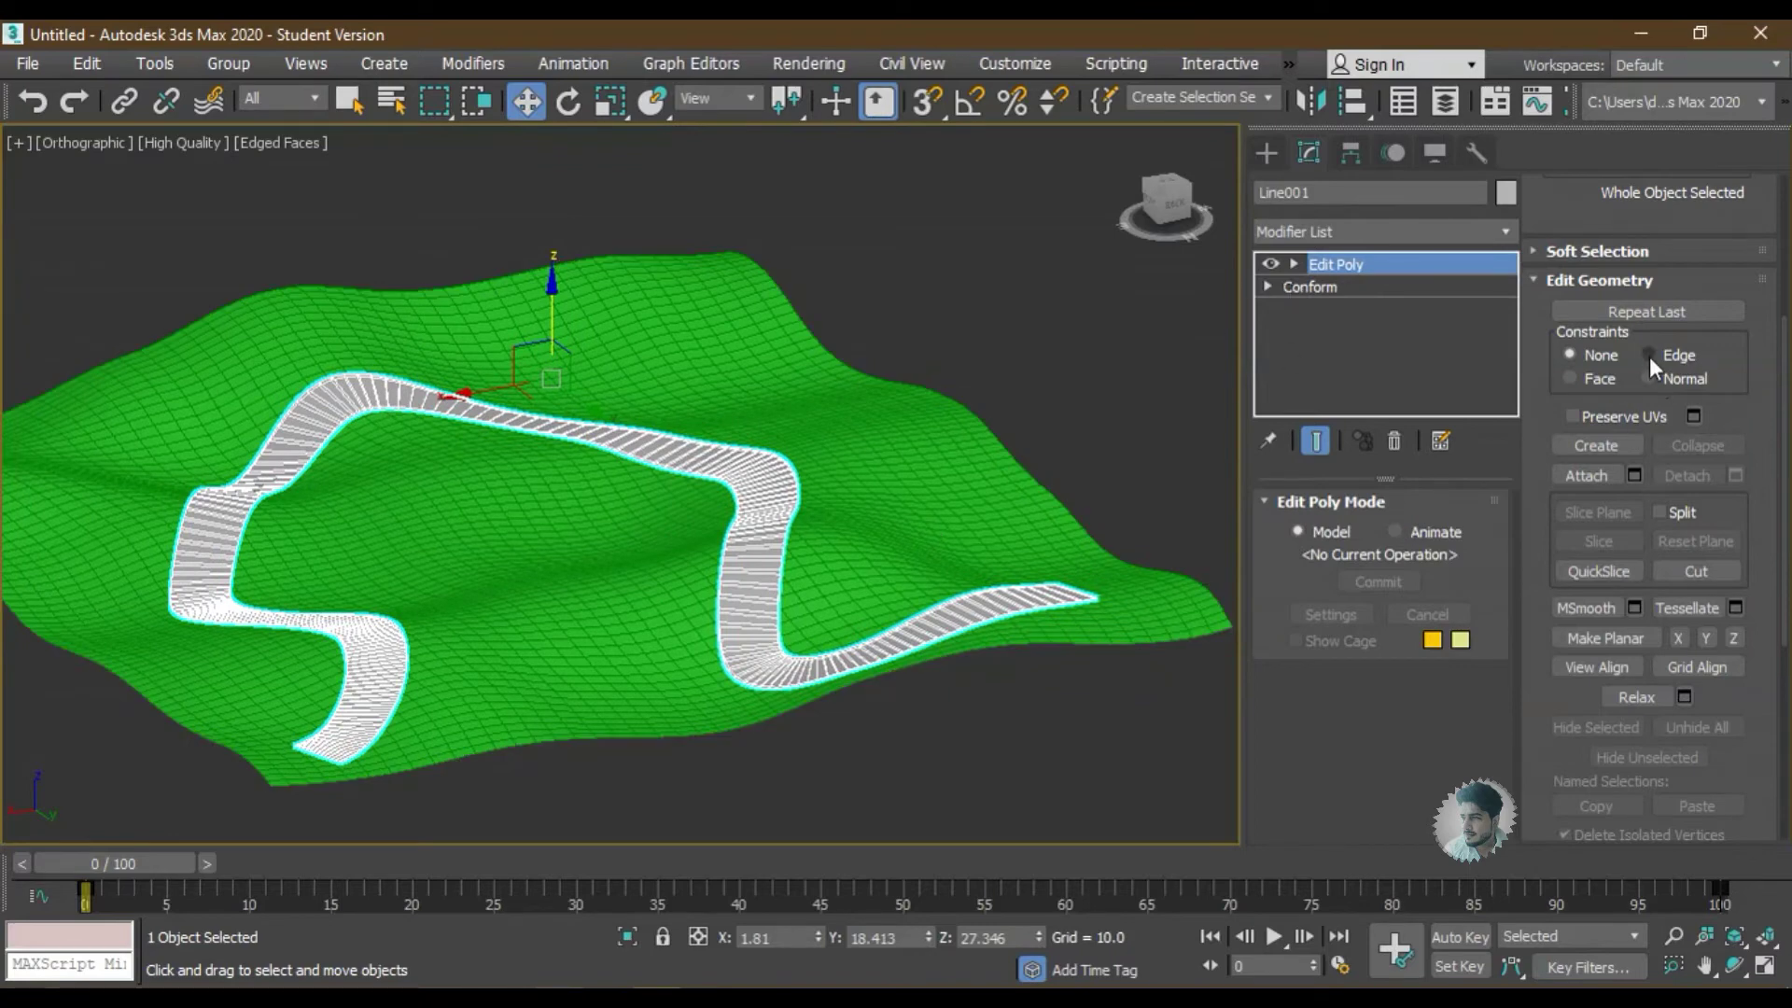
pyautogui.scroll(1, 1562, 360)
pyautogui.scroll(4, 1577, 336)
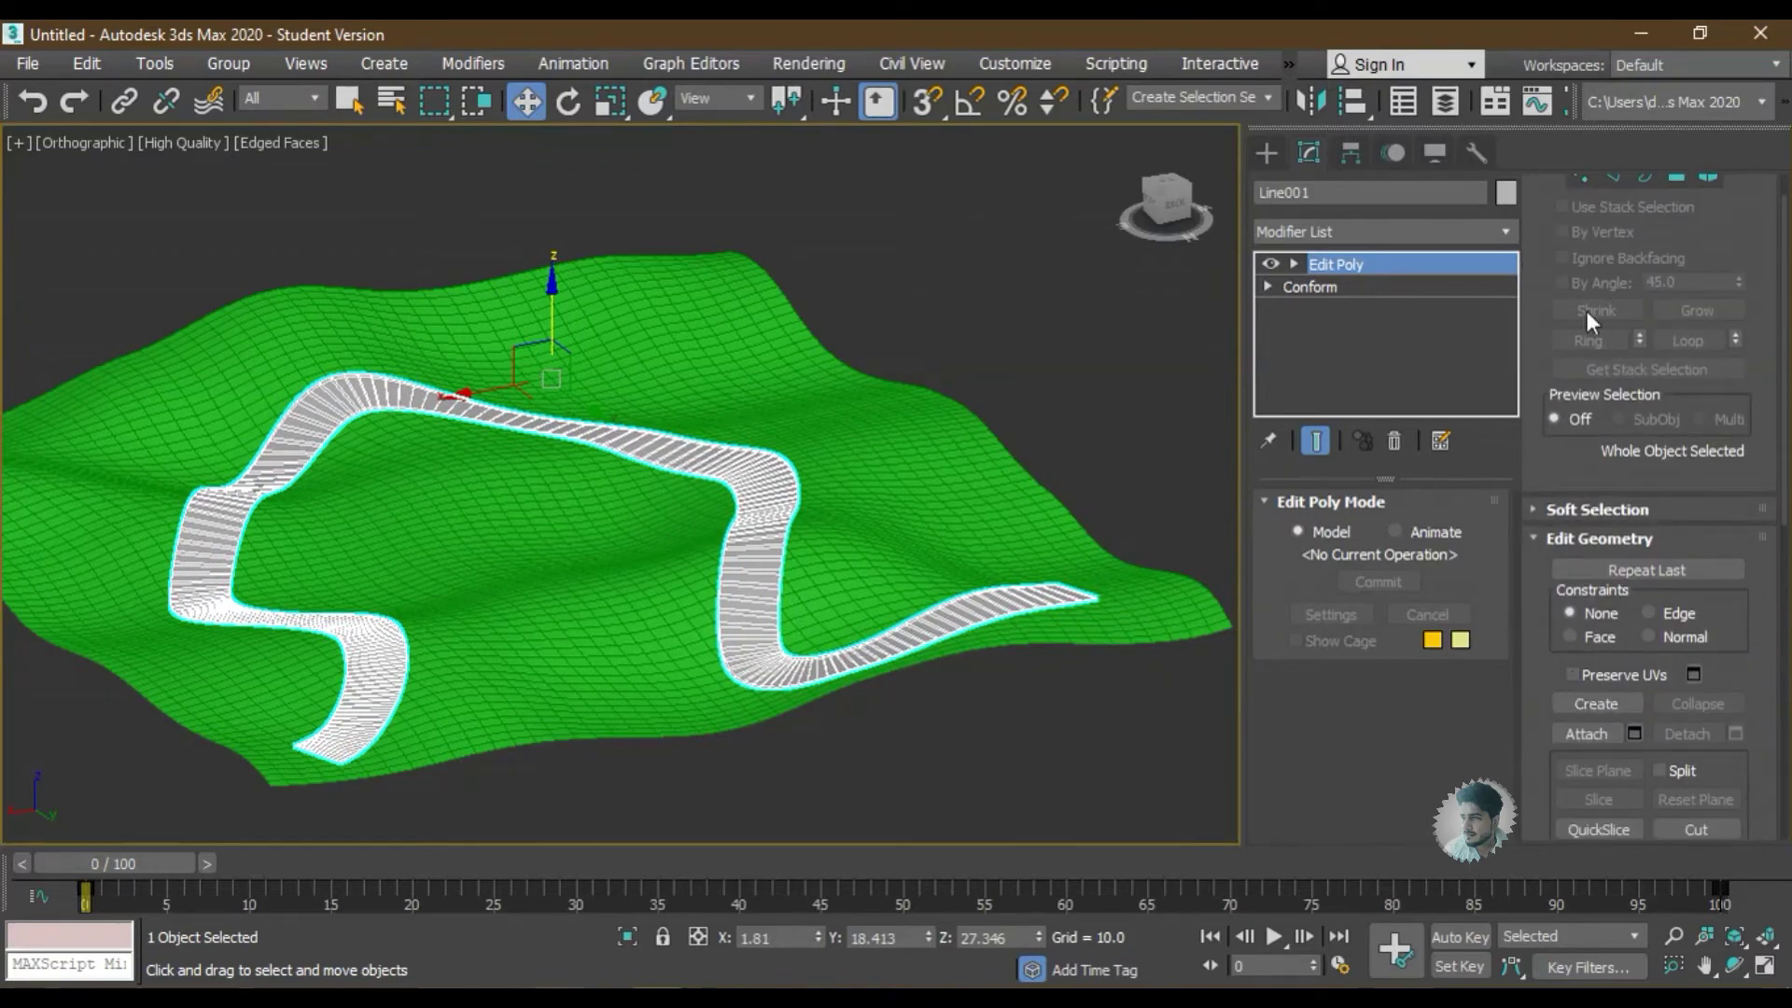
pyautogui.scroll(1, 1589, 317)
# - Select all 746 road polygons in Polygon mode
pyautogui.click(1670, 221)
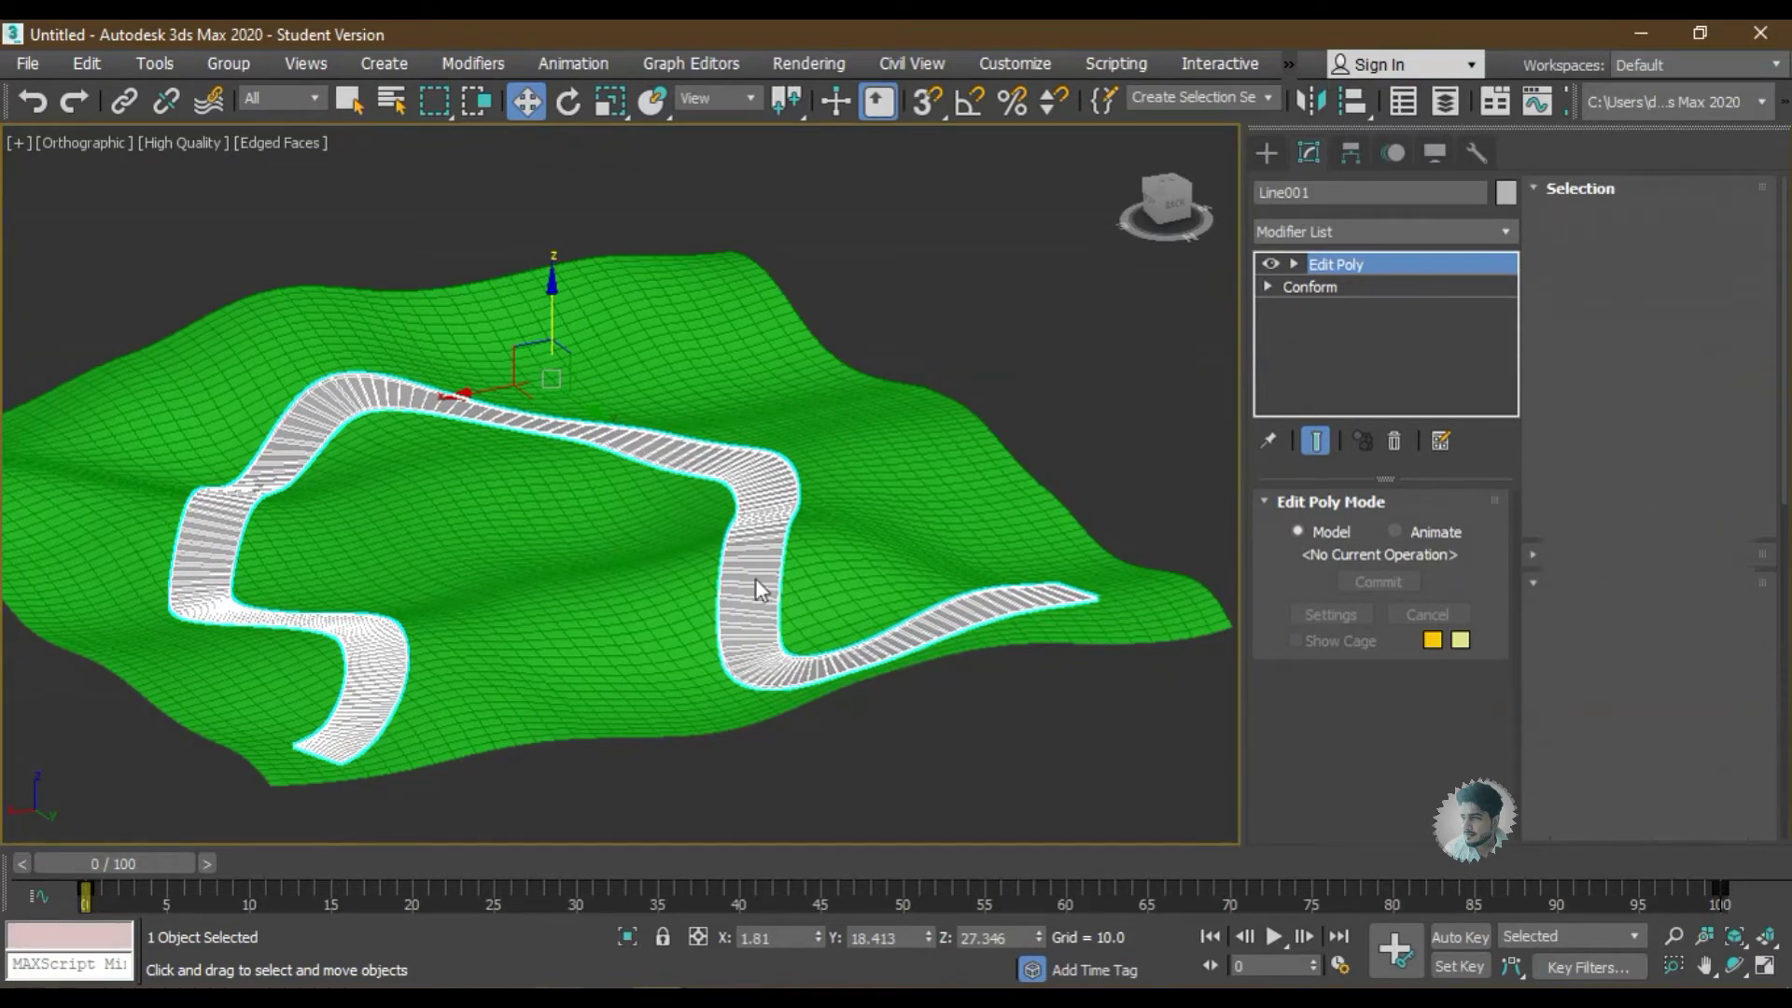
pyautogui.scroll(-3, 757, 575)
pyautogui.scroll(-2, 757, 575)
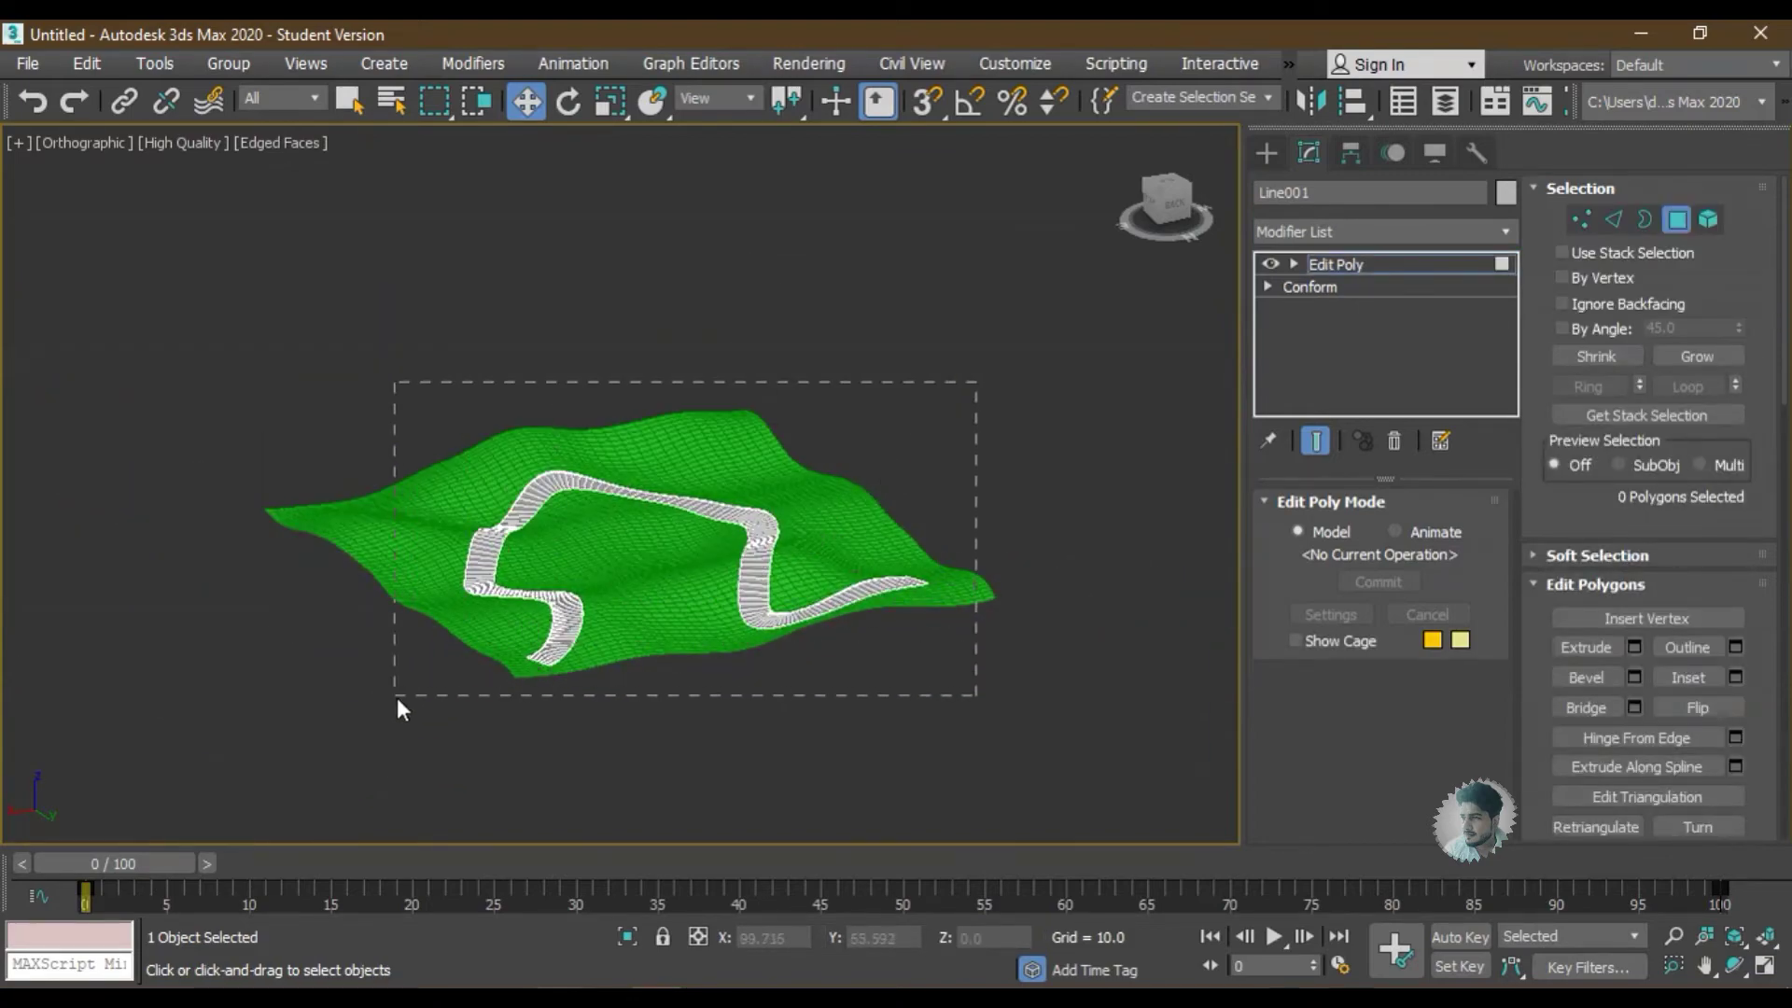
pyautogui.moveTo(715, 564); pyautogui.dragTo(396, 697)
pyautogui.scroll(2, 668, 664)
pyautogui.scroll(3, 741, 648)
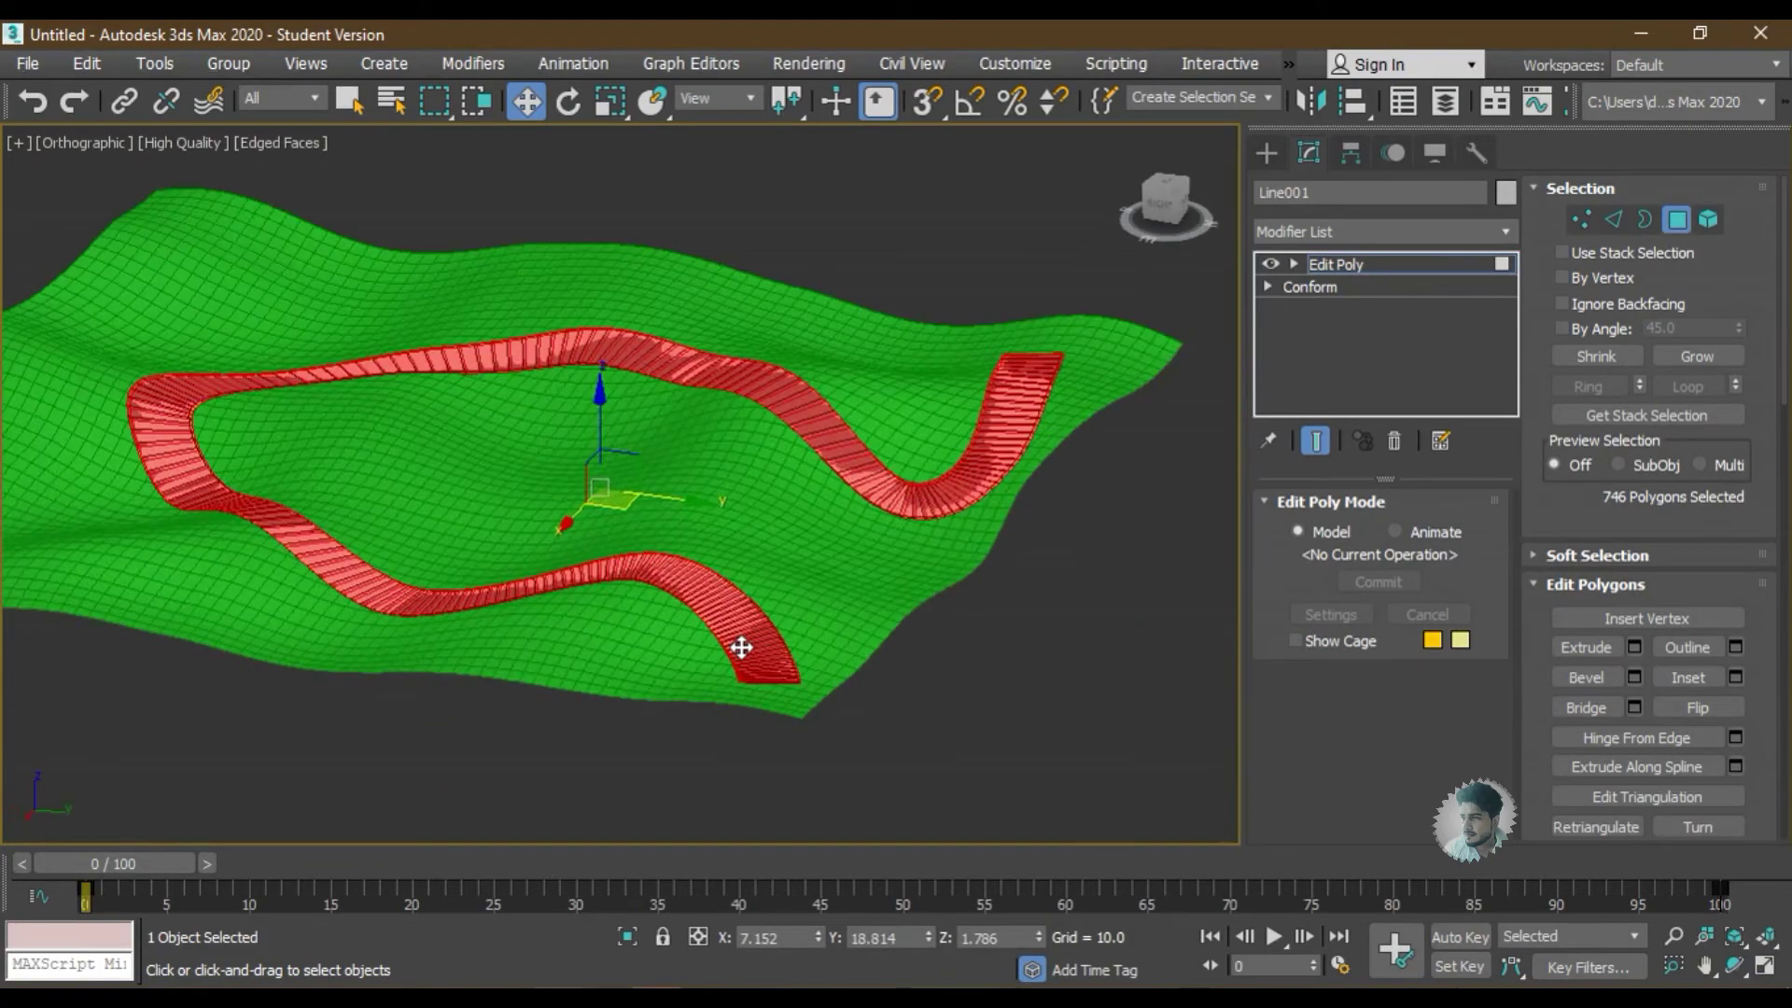
pyautogui.scroll(2, 741, 647)
pyautogui.scroll(2, 752, 632)
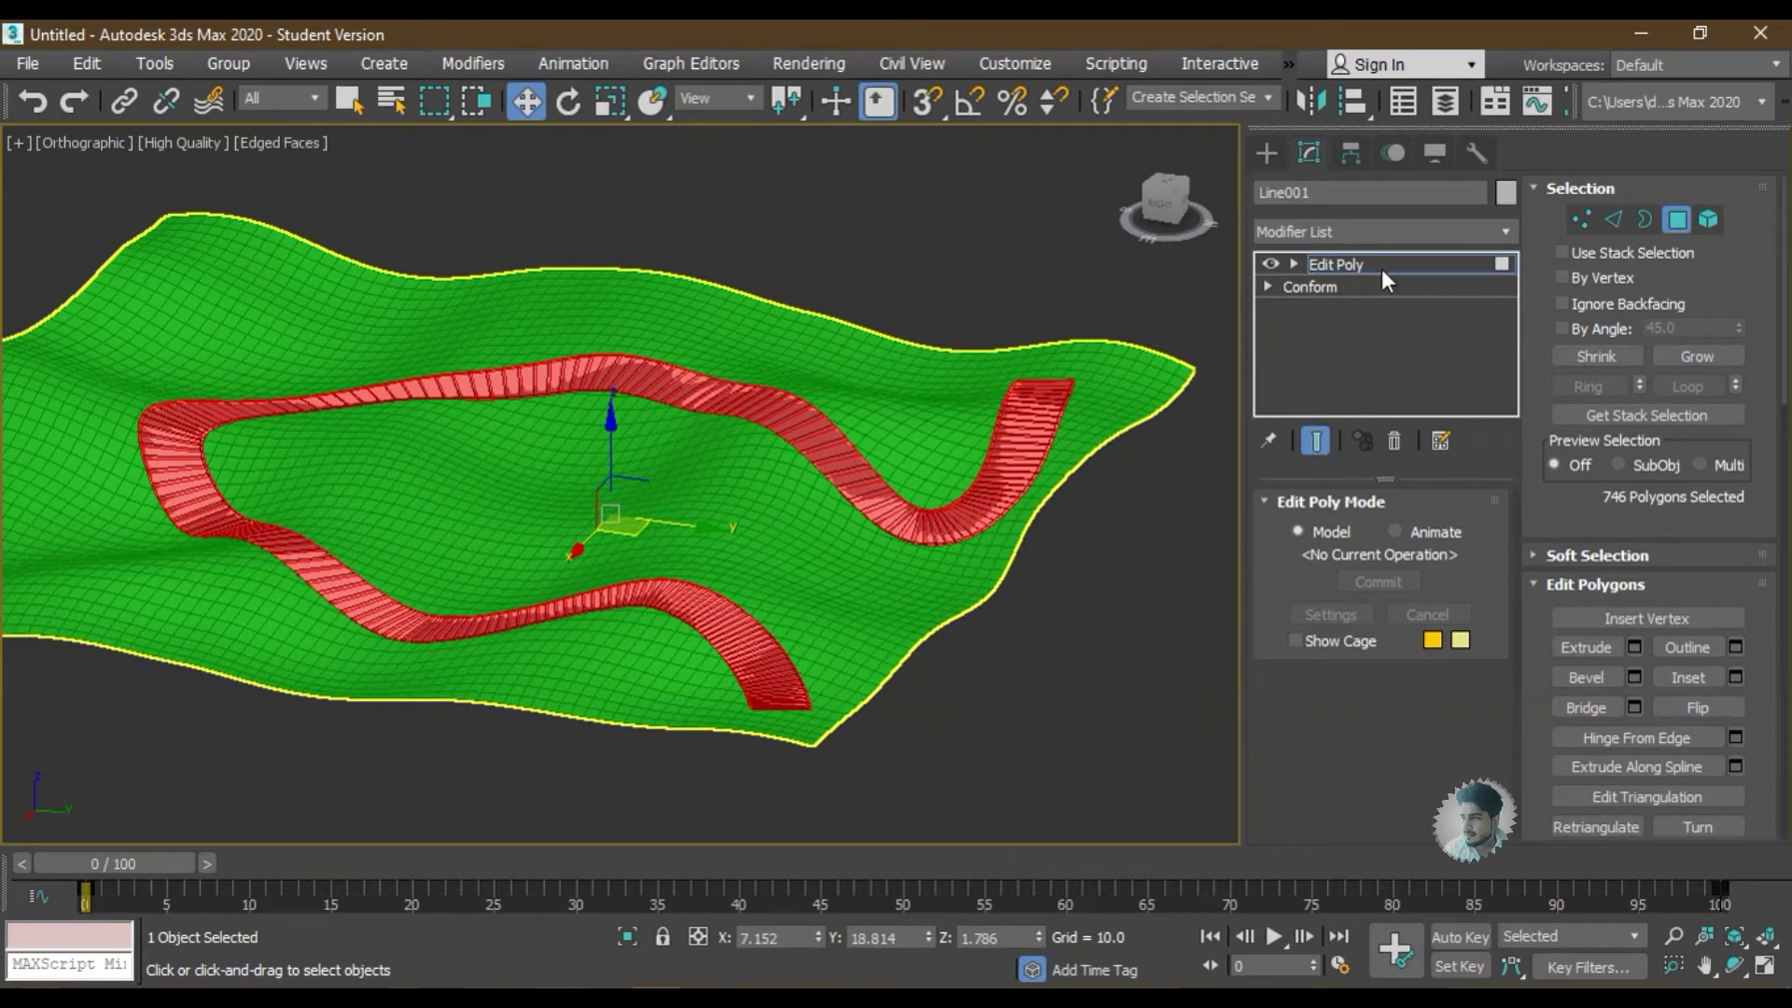
# - Add a Face Extrude with Amount 0.57 to the selected road polygons
pyautogui.click(1358, 224)
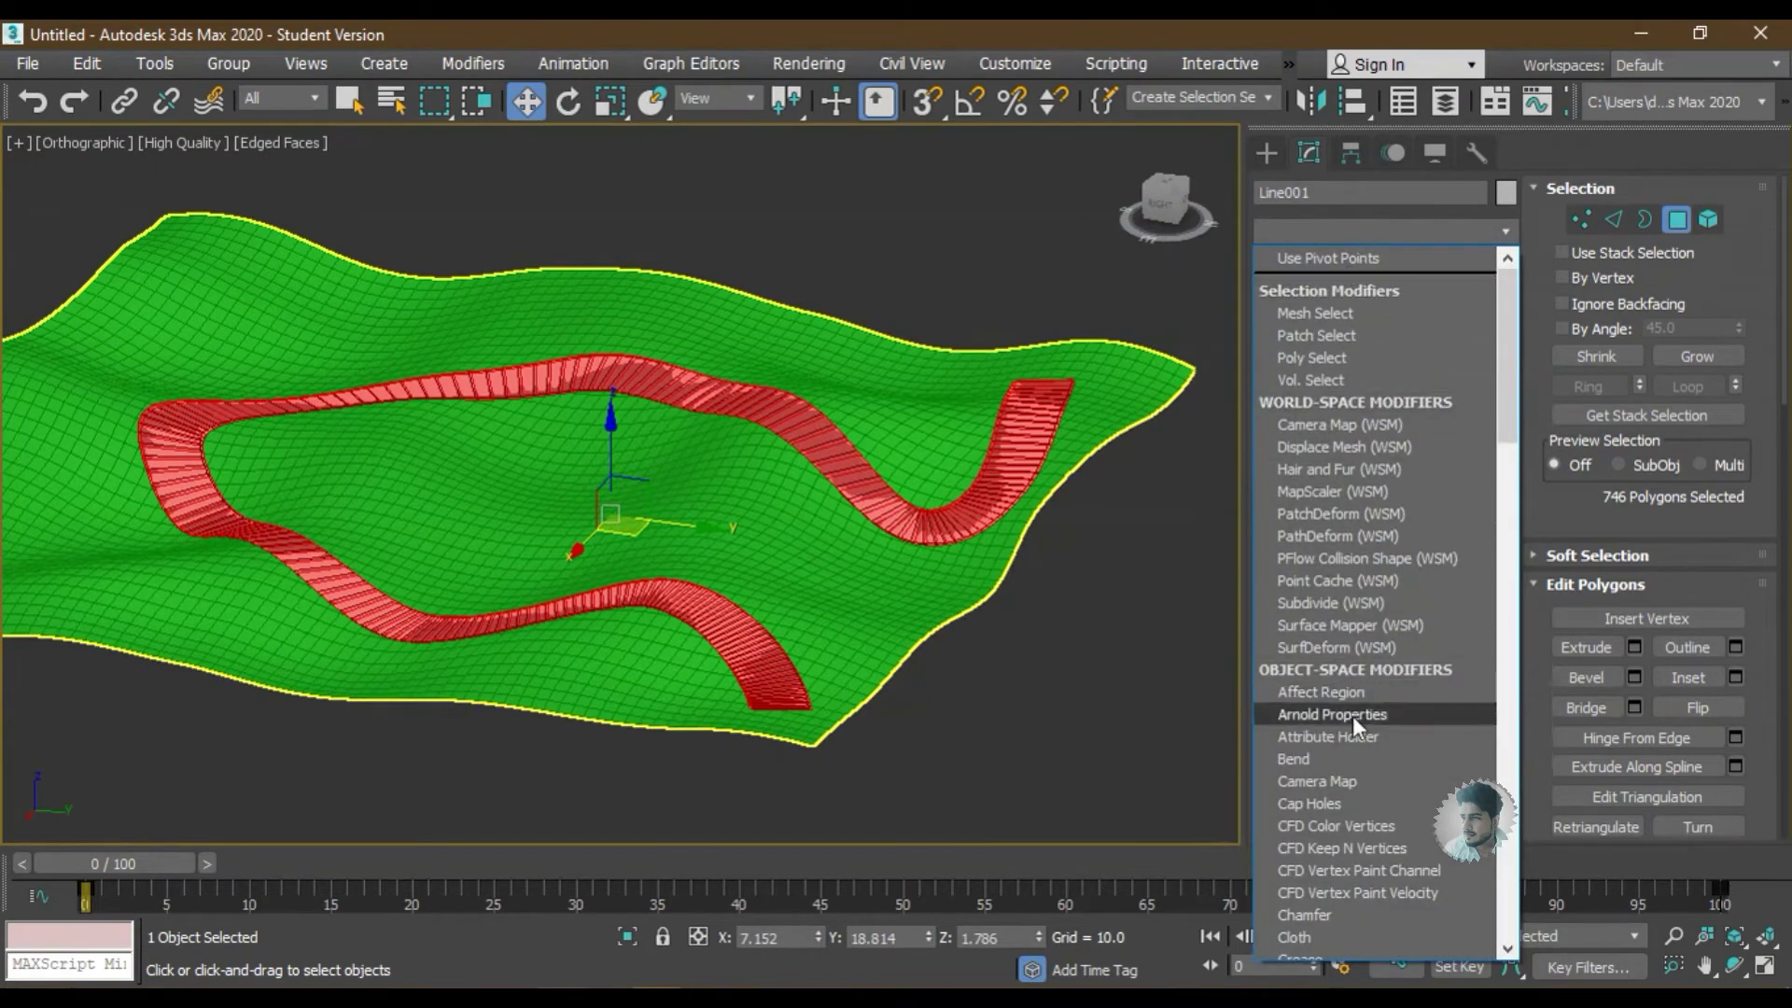
pyautogui.press('f')
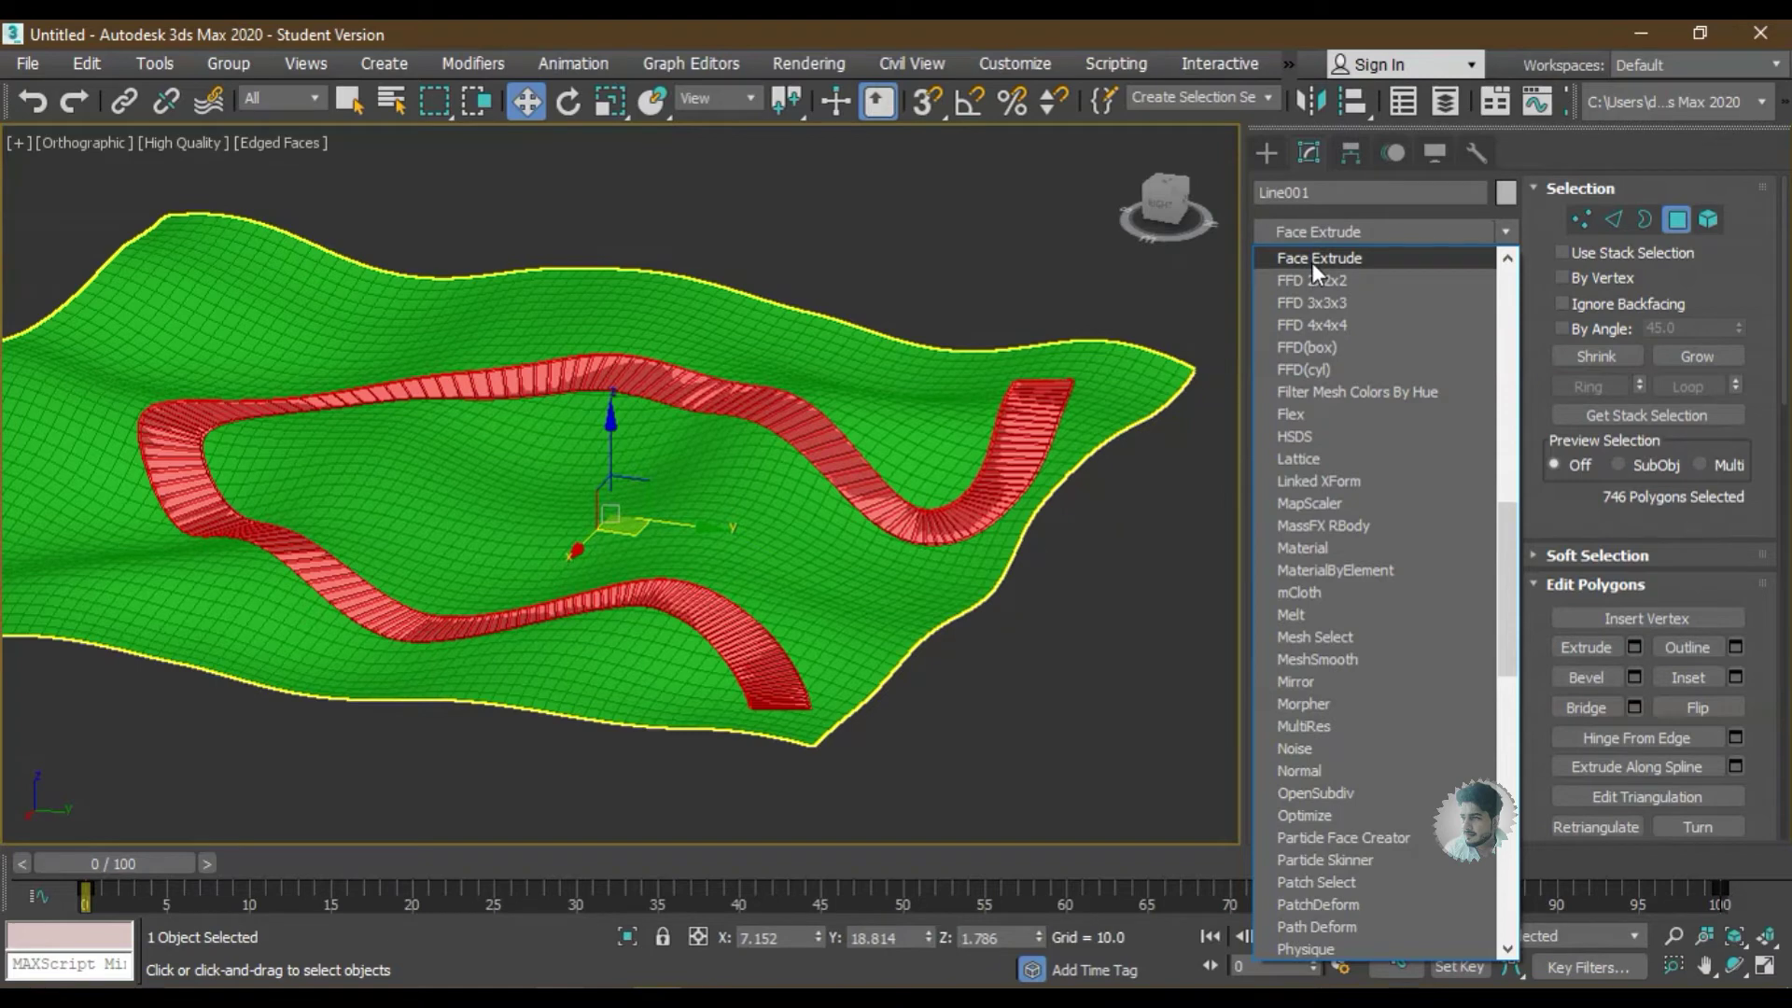
pyautogui.click(1312, 261)
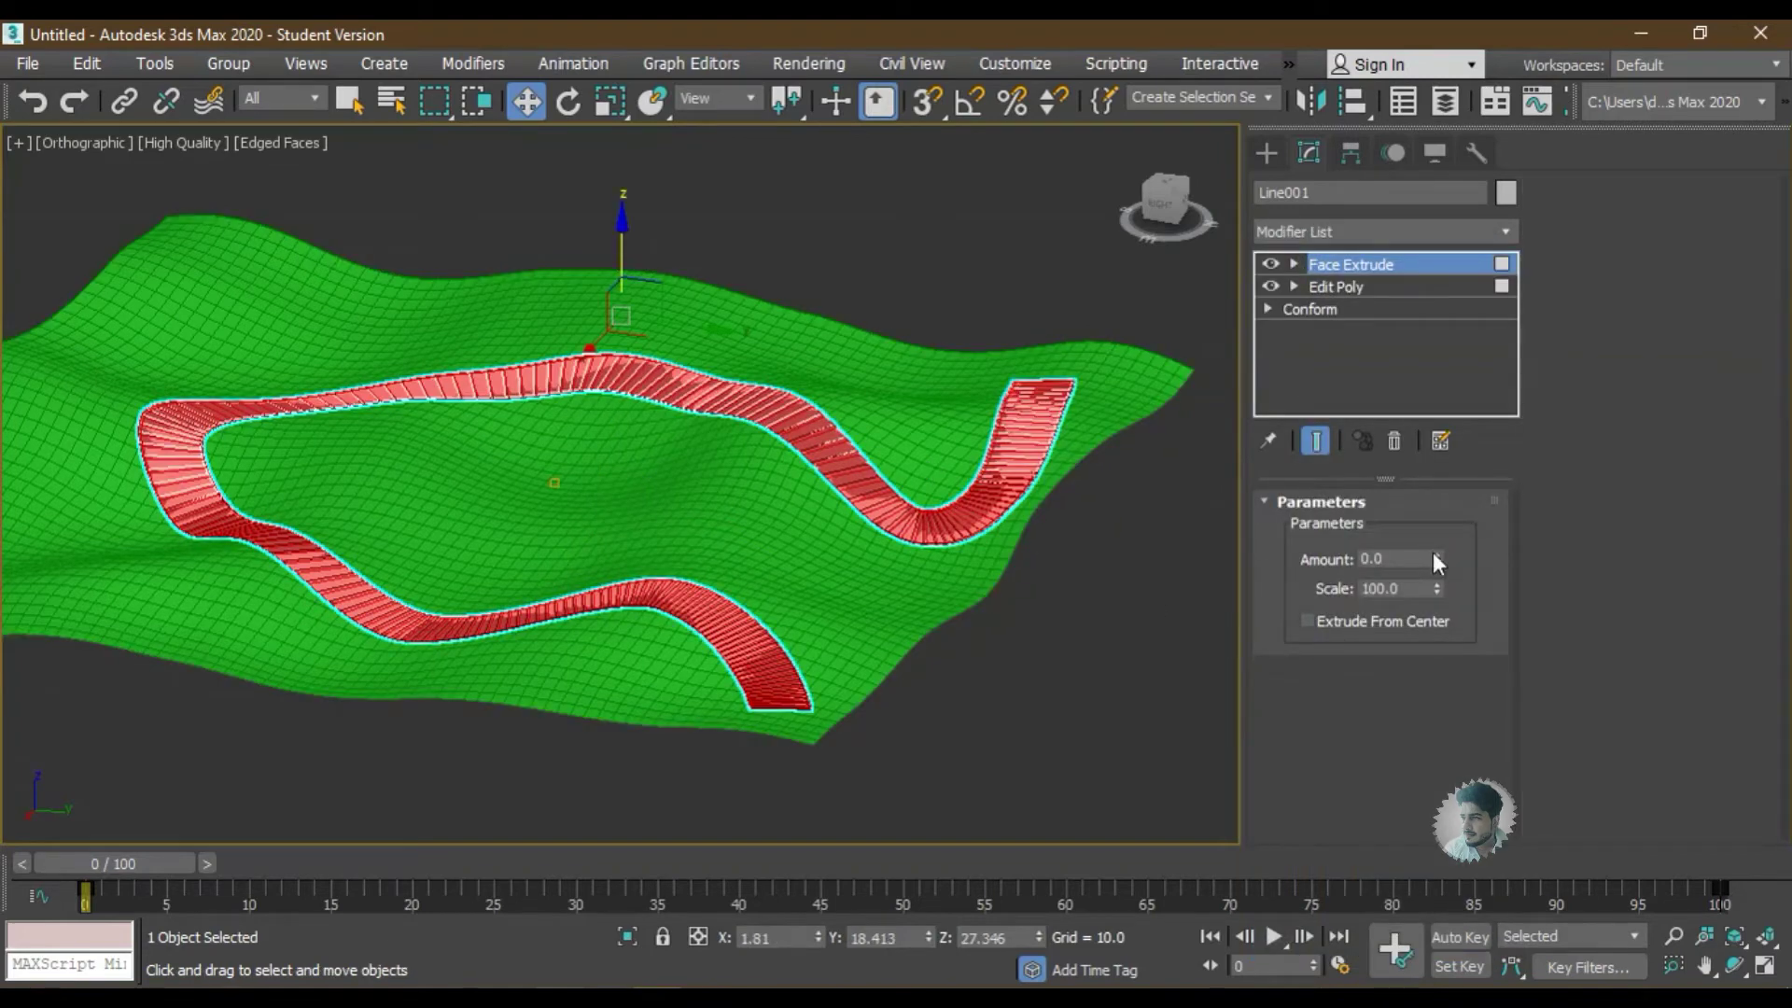
pyautogui.moveTo(1434, 558); pyautogui.dragTo(1427, 480)
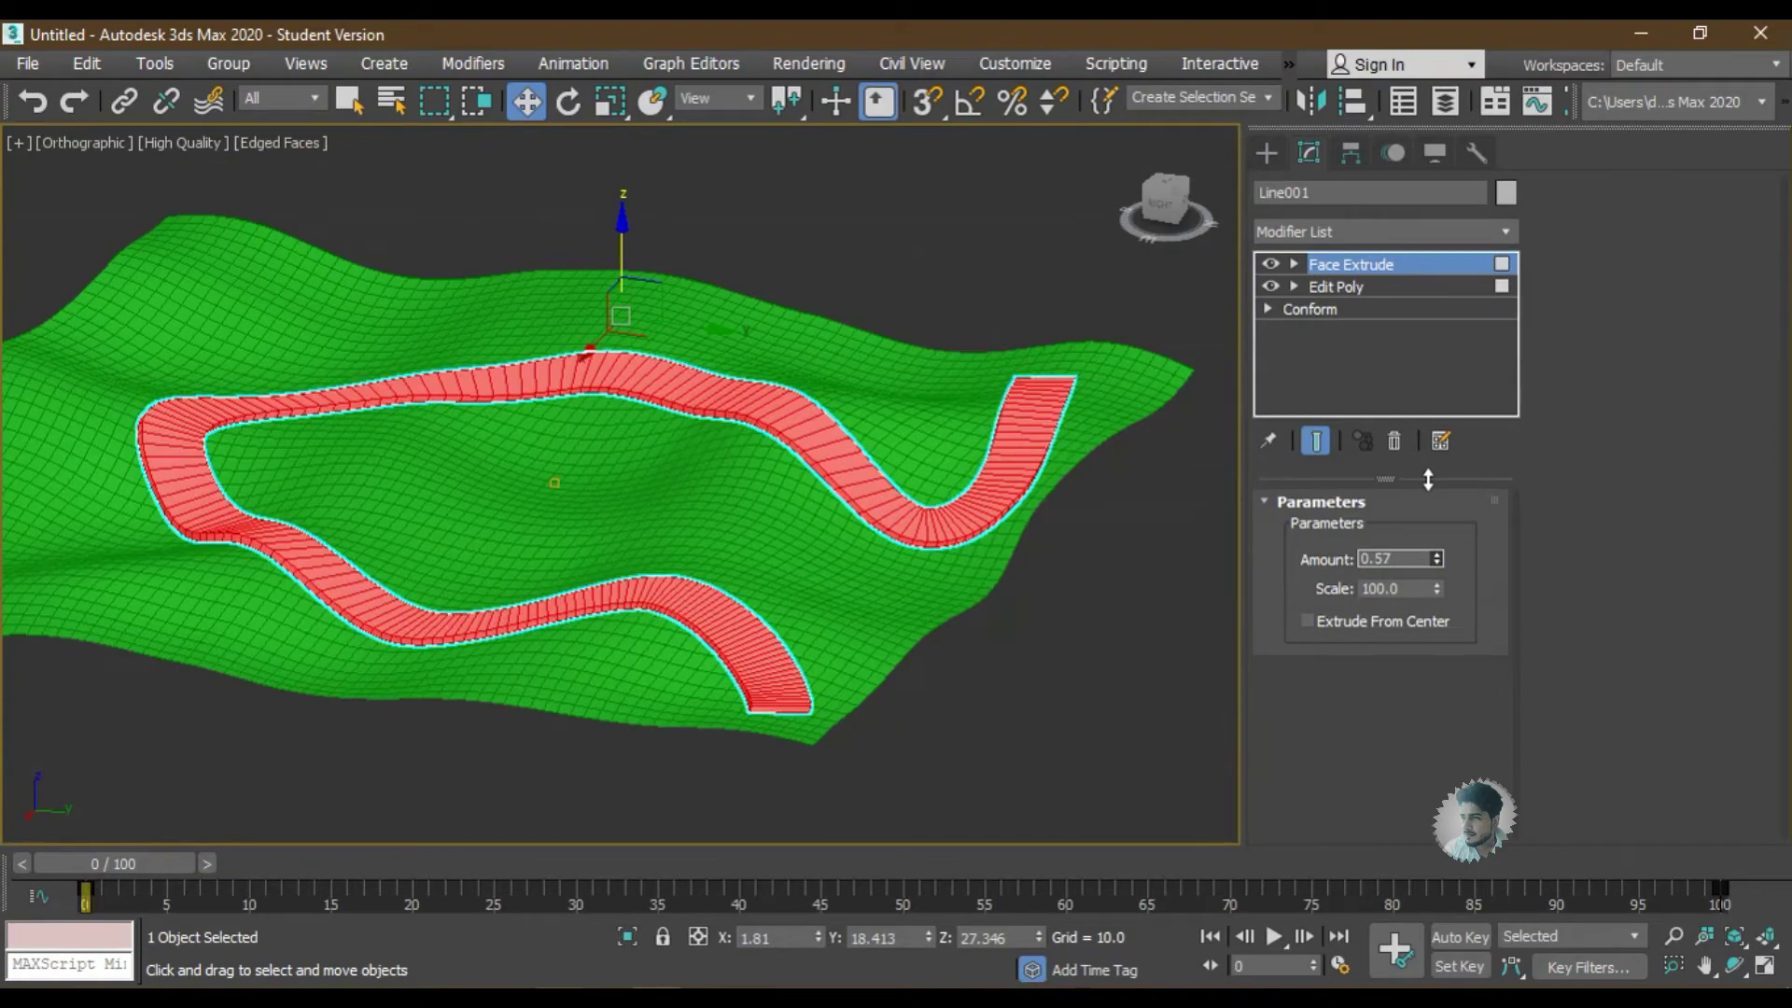
# - Deselect the road and inspect the thickened road on the terrain
pyautogui.click(1103, 612)
pyautogui.scroll(3, 1003, 471)
pyautogui.scroll(-2, 1017, 504)
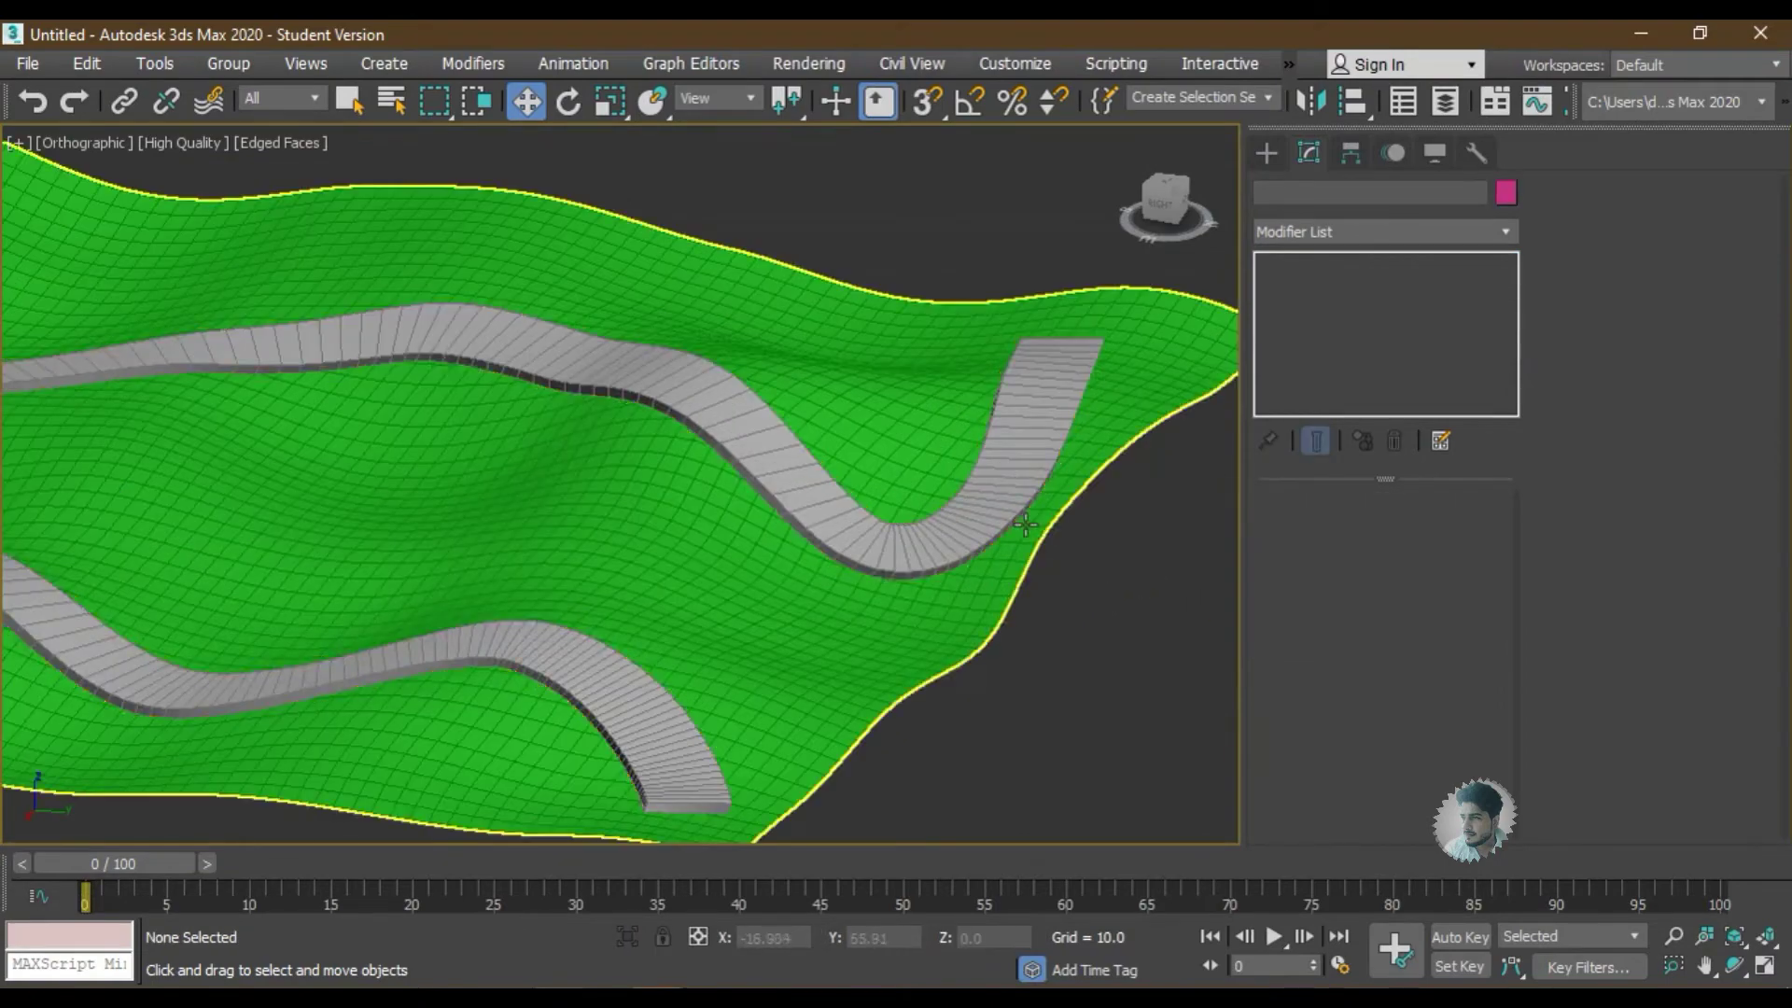
pyautogui.scroll(-1, 1024, 534)
pyautogui.moveTo(1024, 534)
pyautogui.keyDown('alt'); pyautogui.mouseDown(button='middle')
pyautogui.moveTo(943, 512)
pyautogui.moveTo(1032, 588)
pyautogui.mouseUp(button='middle'); pyautogui.keyUp('alt')
pyautogui.scroll(2, 1032, 588)
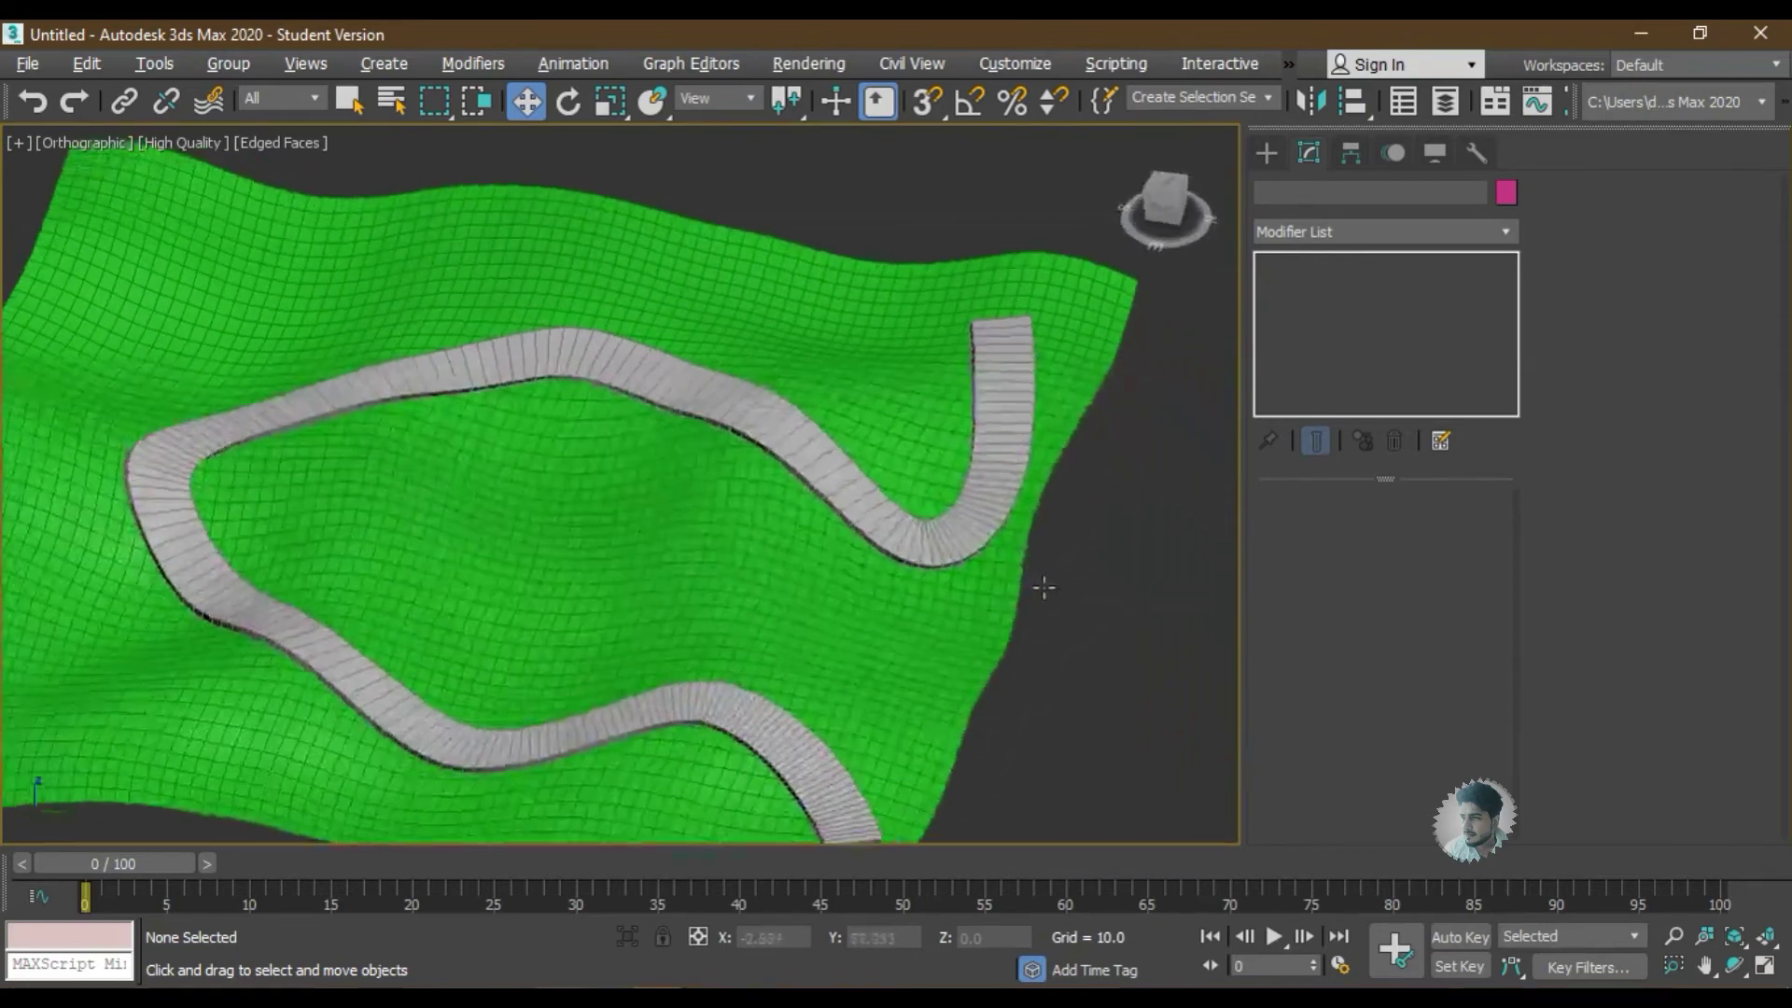
pyautogui.scroll(-2, 1001, 590)
pyautogui.scroll(-2, 1024, 704)
pyautogui.moveTo(888, 620)
pyautogui.keyDown('alt'); pyautogui.mouseDown(button='middle')
pyautogui.moveTo(886, 644)
pyautogui.moveTo(800, 608)
pyautogui.moveTo(836, 564)
pyautogui.mouseUp(button='middle'); pyautogui.keyUp('alt')
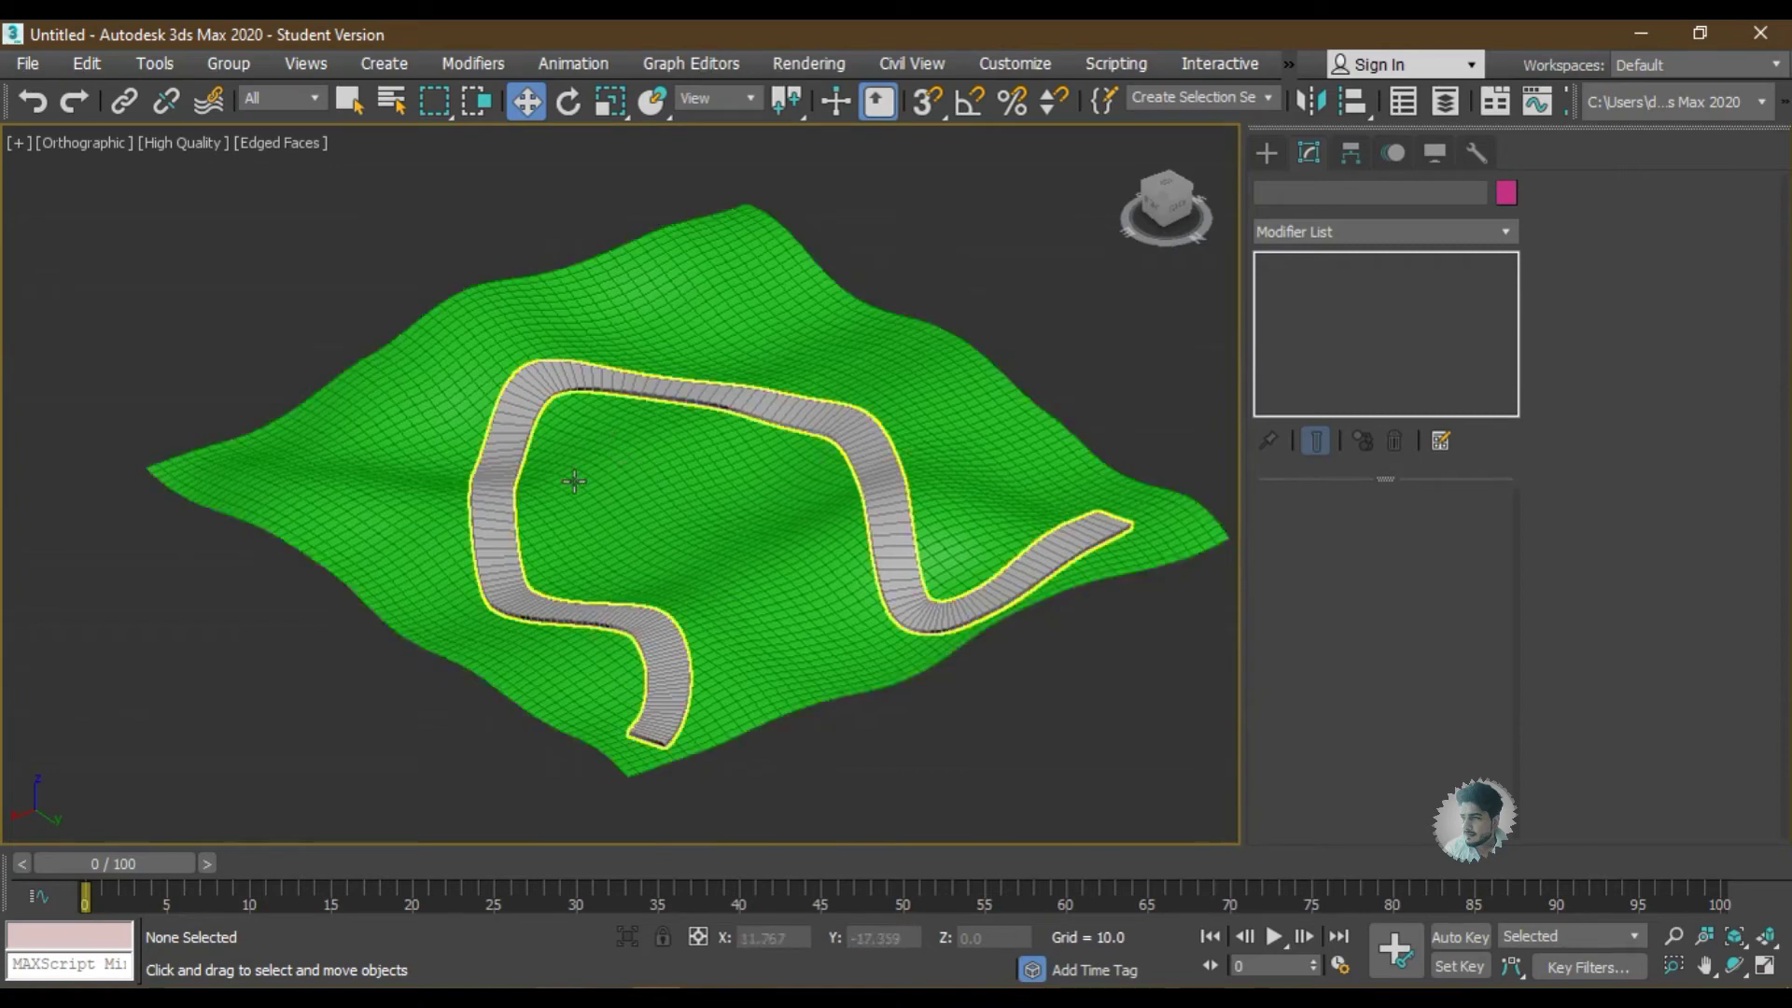
pyautogui.scroll(1, 844, 658)
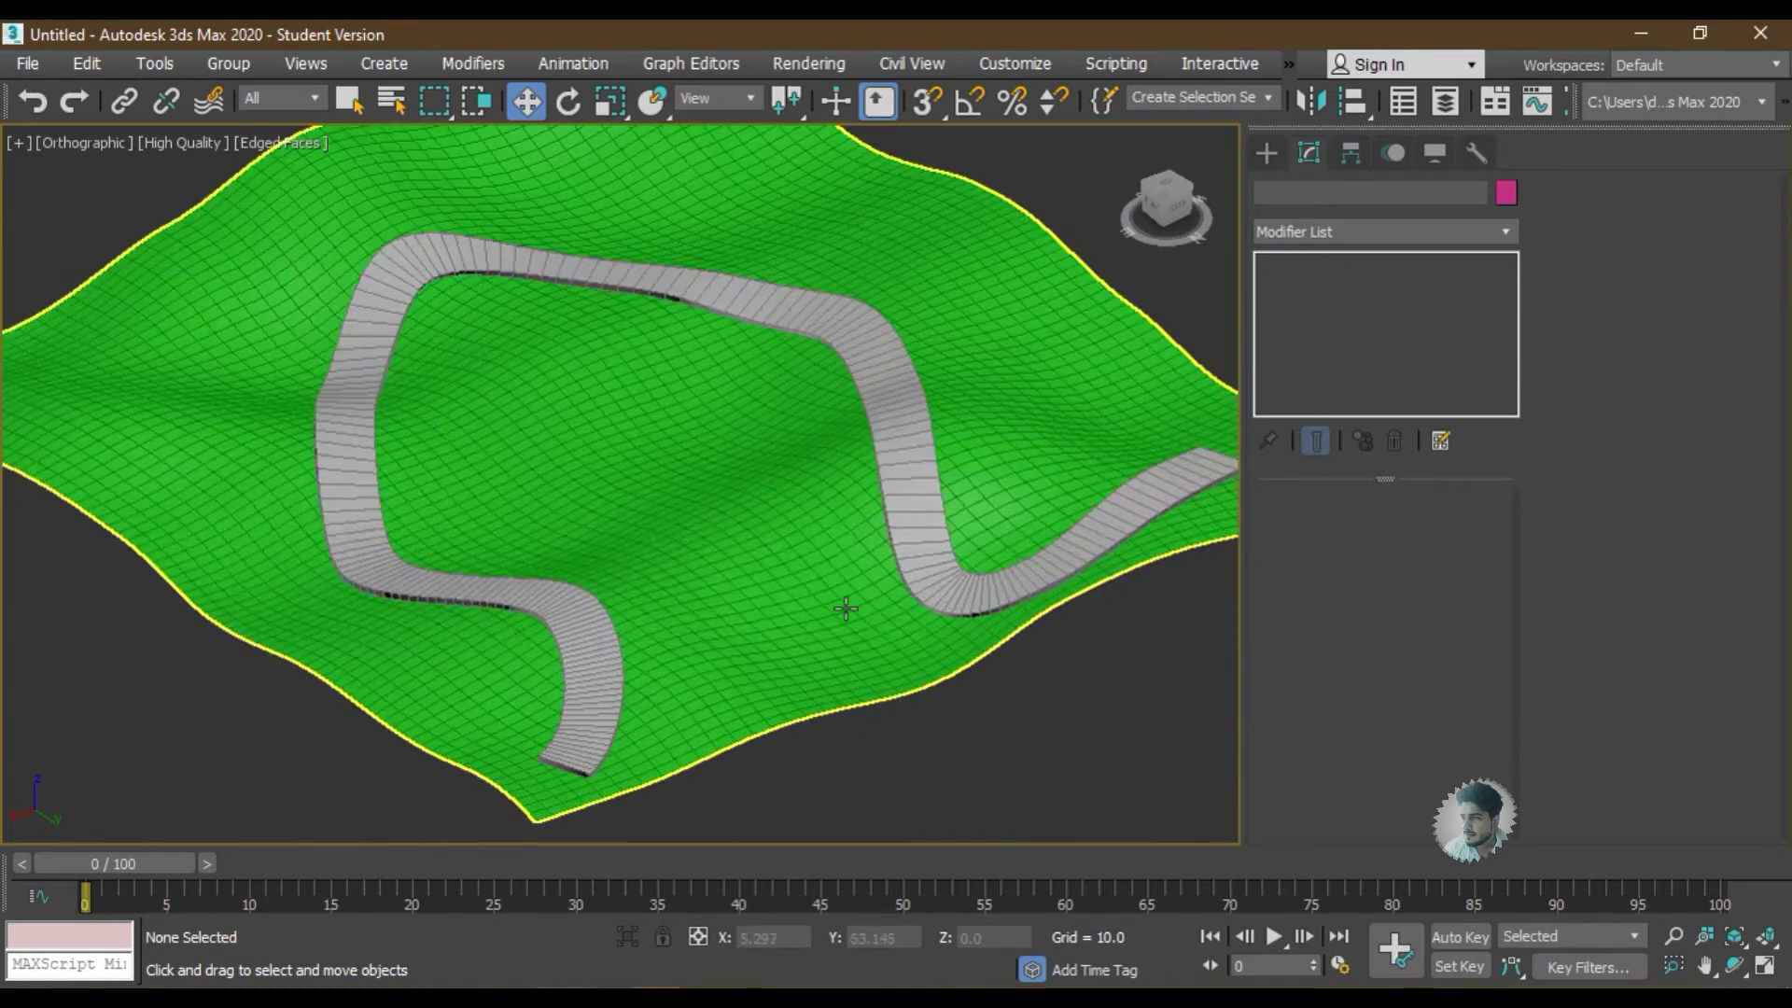
pyautogui.scroll(2, 840, 606)
# - Place a Scotch Pine from AEC Extended Foliage on the terrain
pyautogui.click(1266, 152)
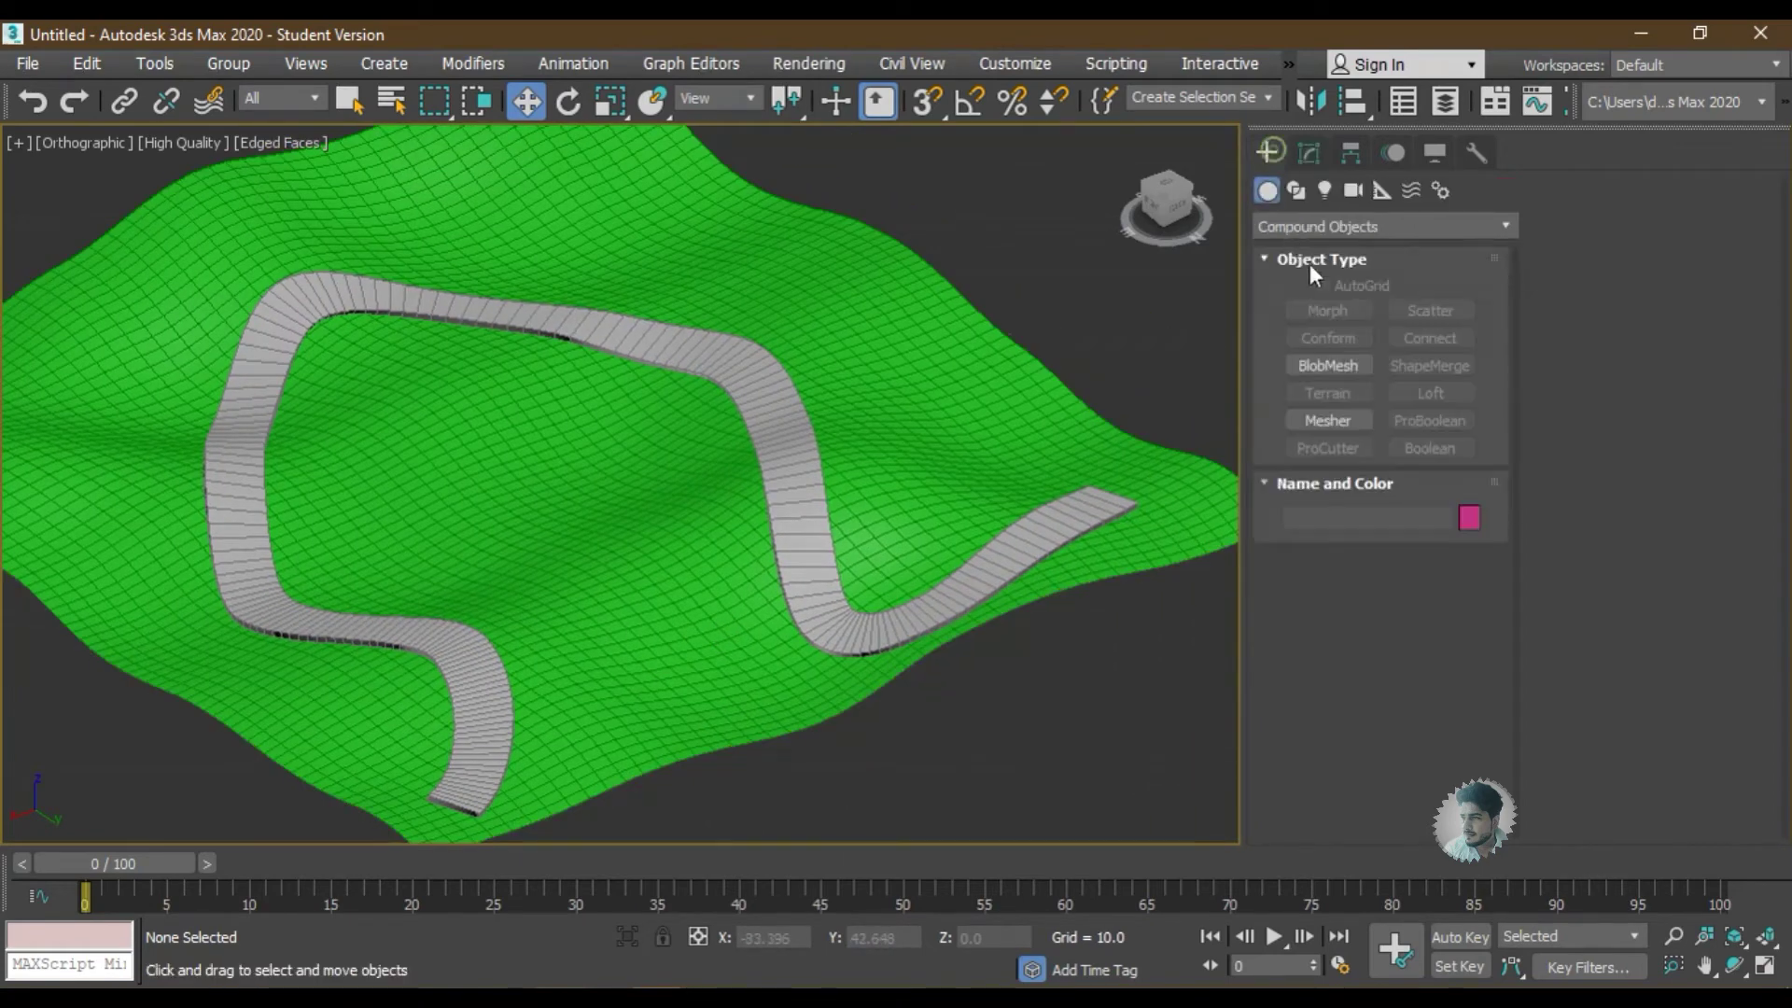
pyautogui.click(1287, 222)
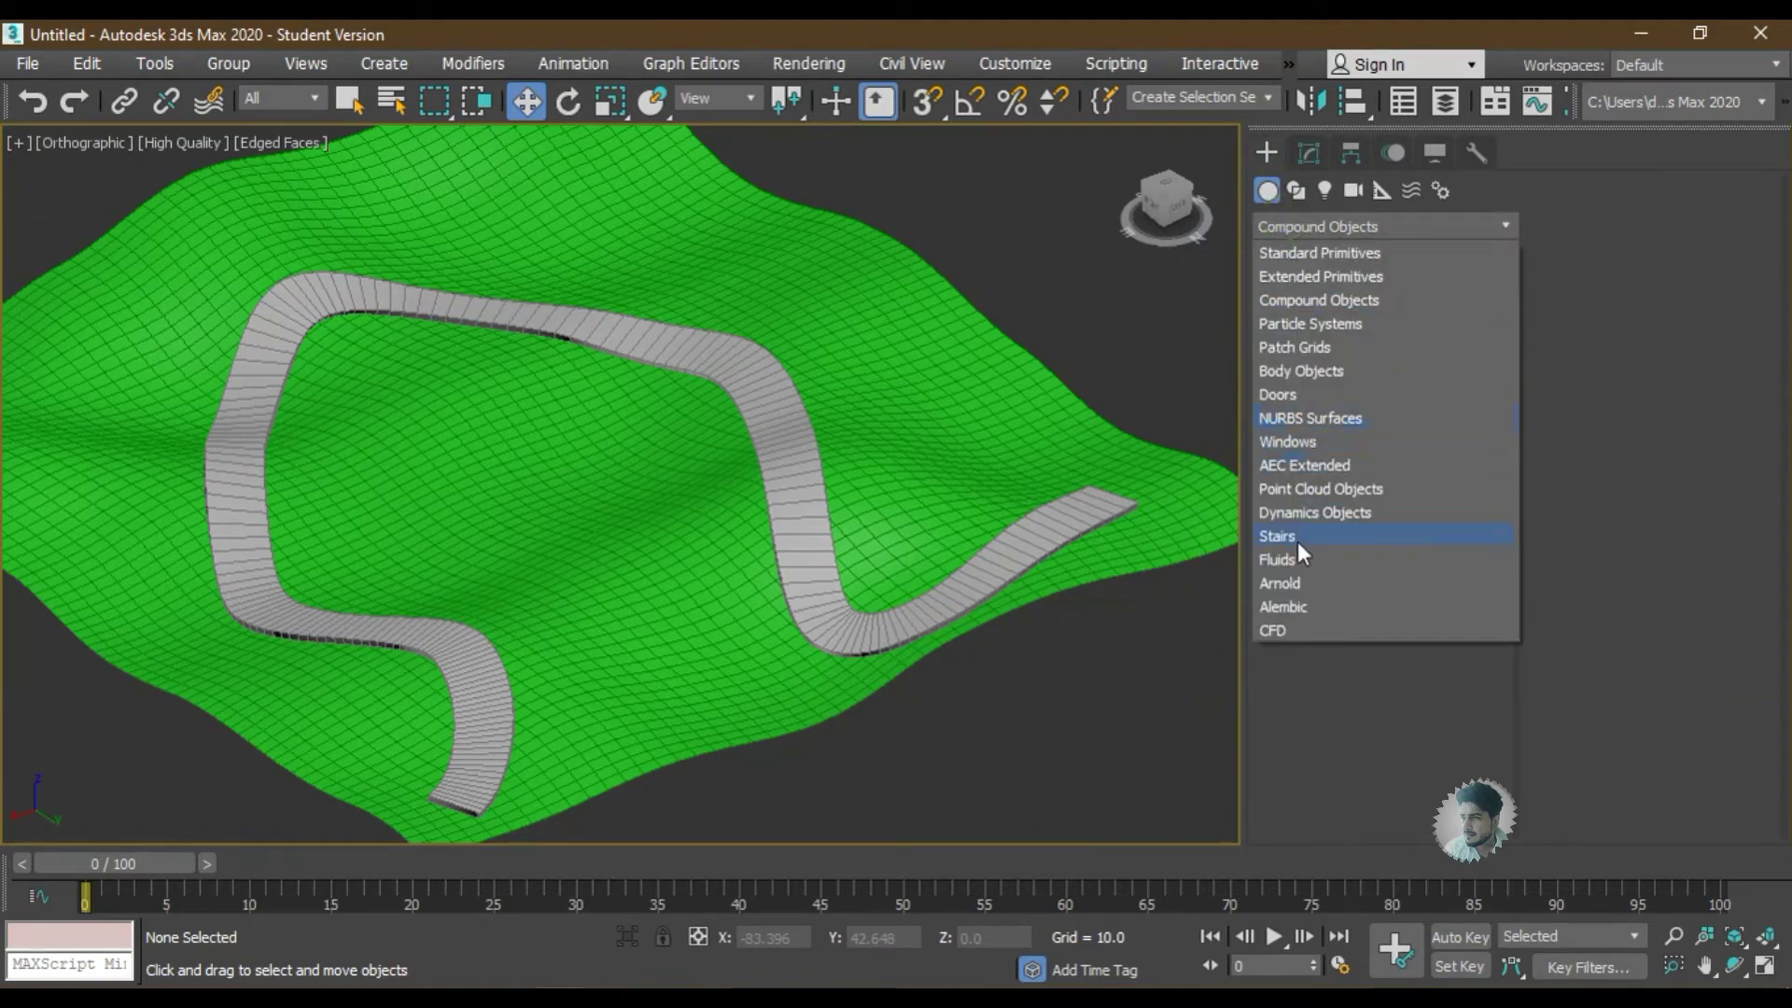
pyautogui.click(1299, 463)
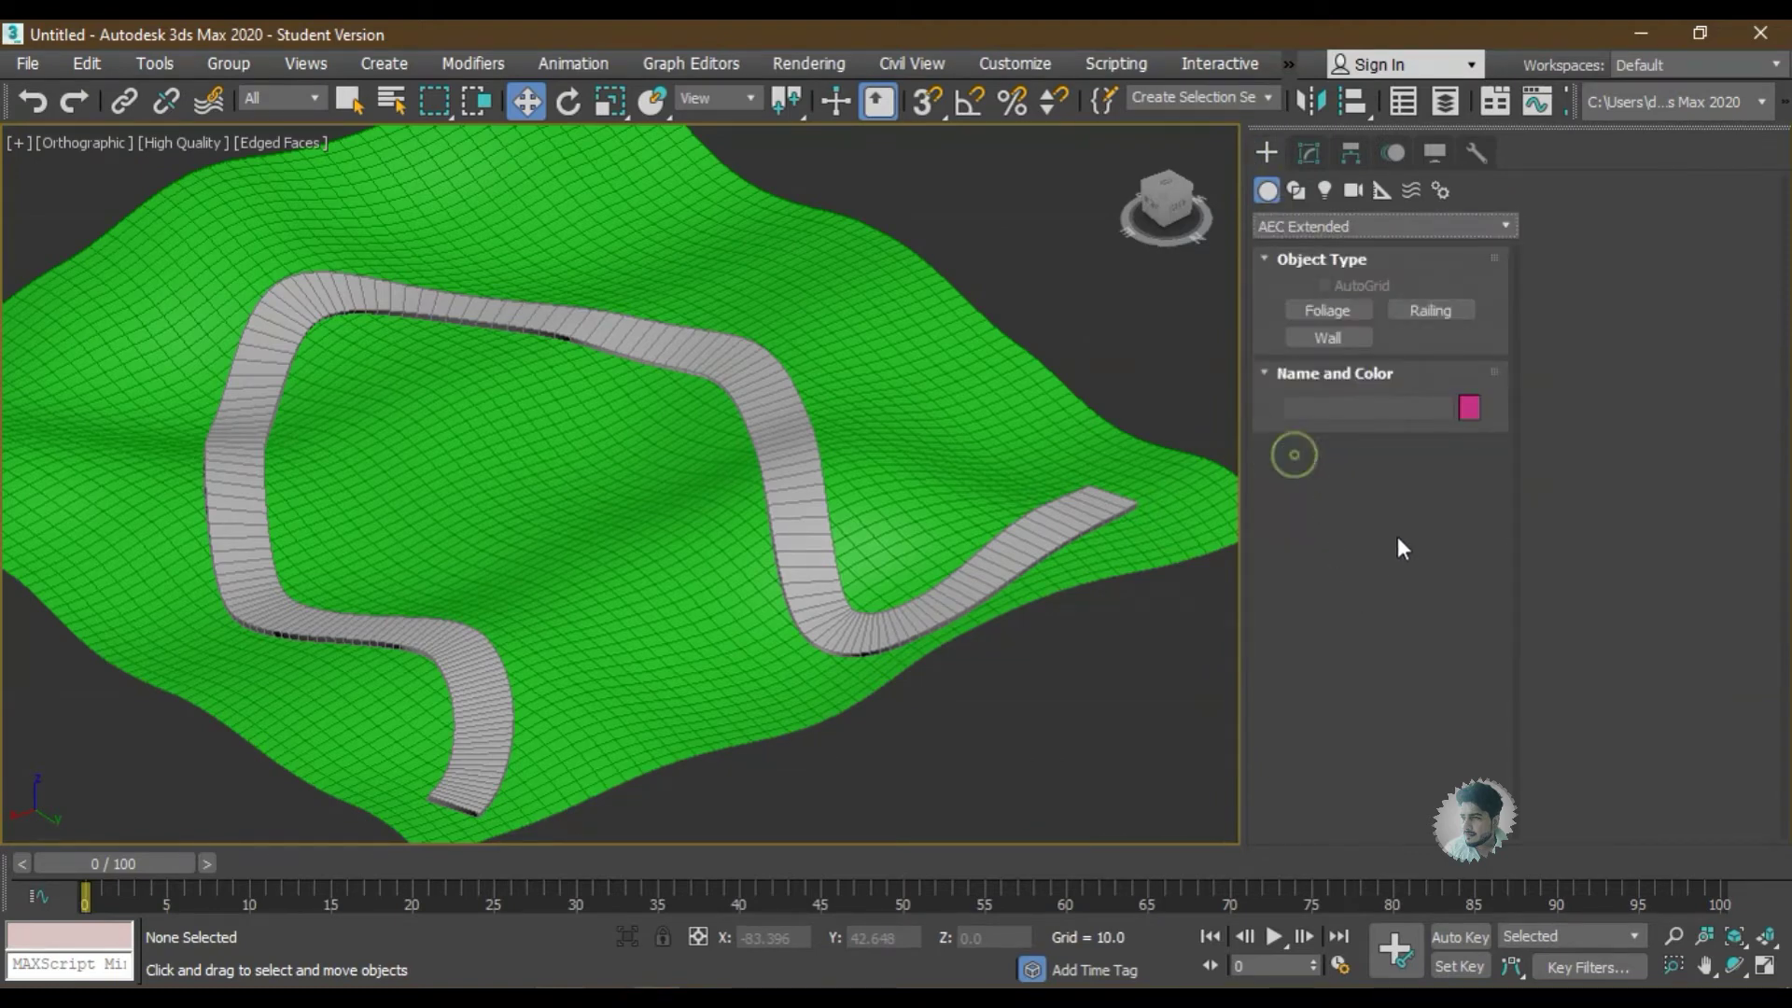
pyautogui.click(1339, 311)
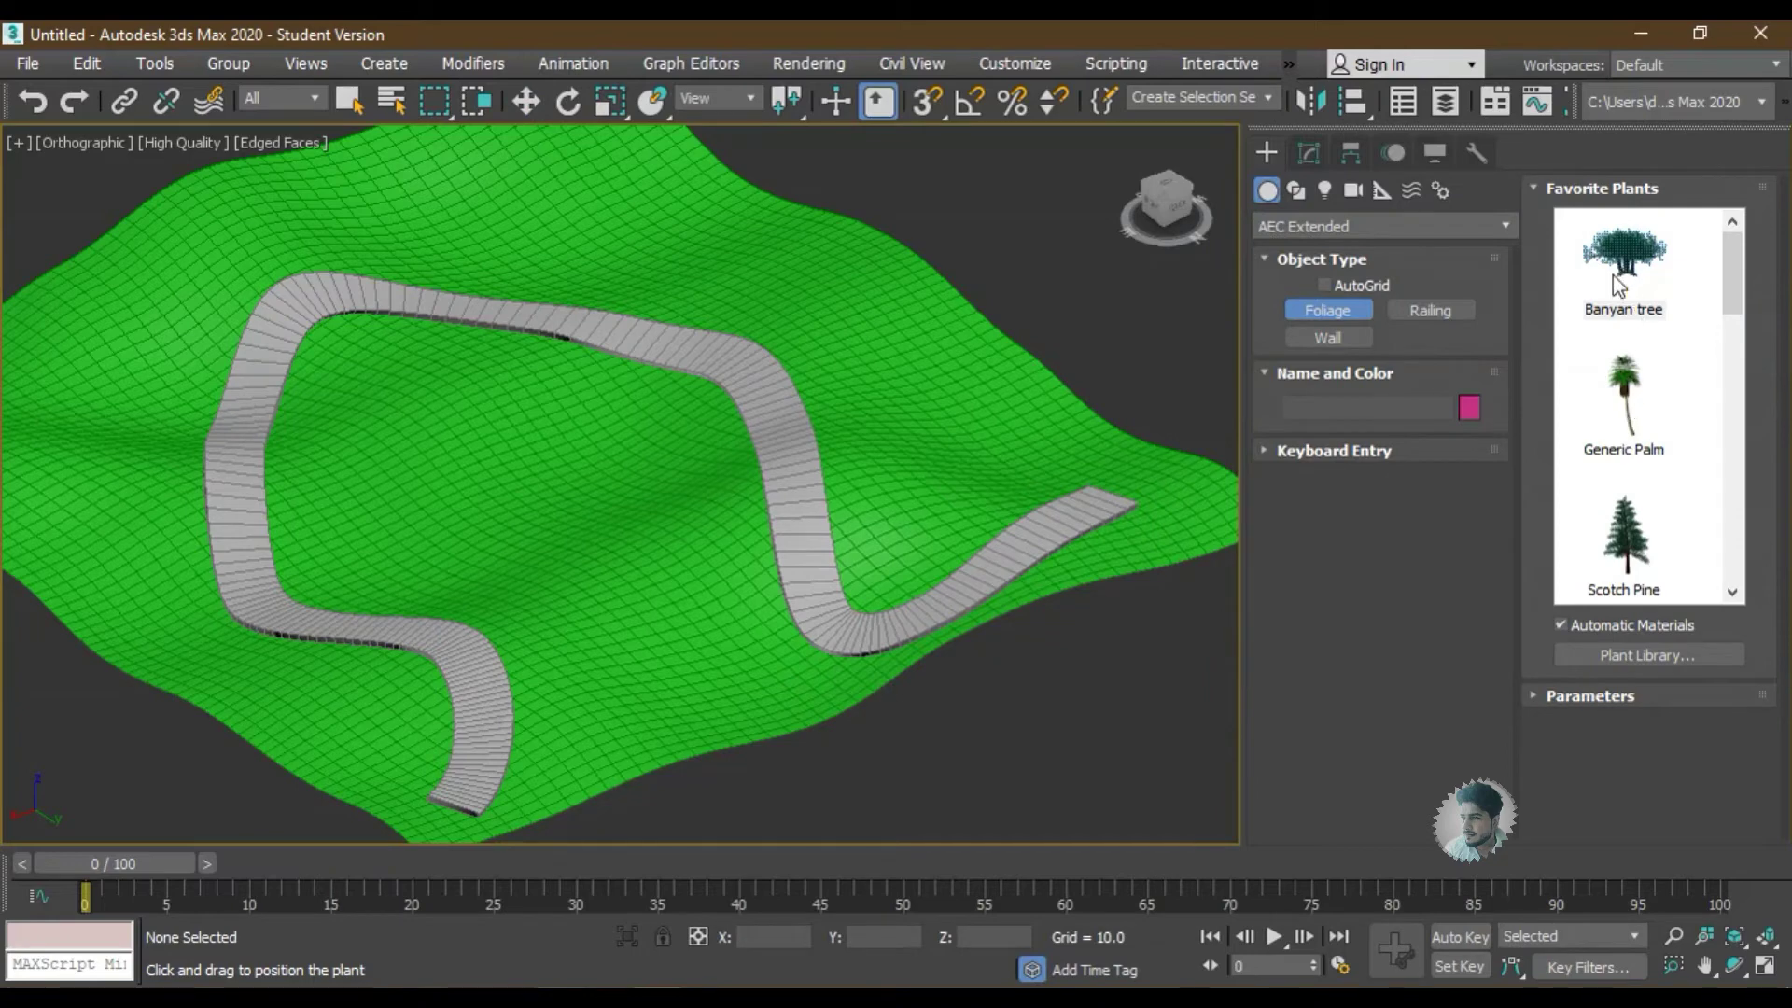
pyautogui.click(1652, 543)
pyautogui.click(914, 325)
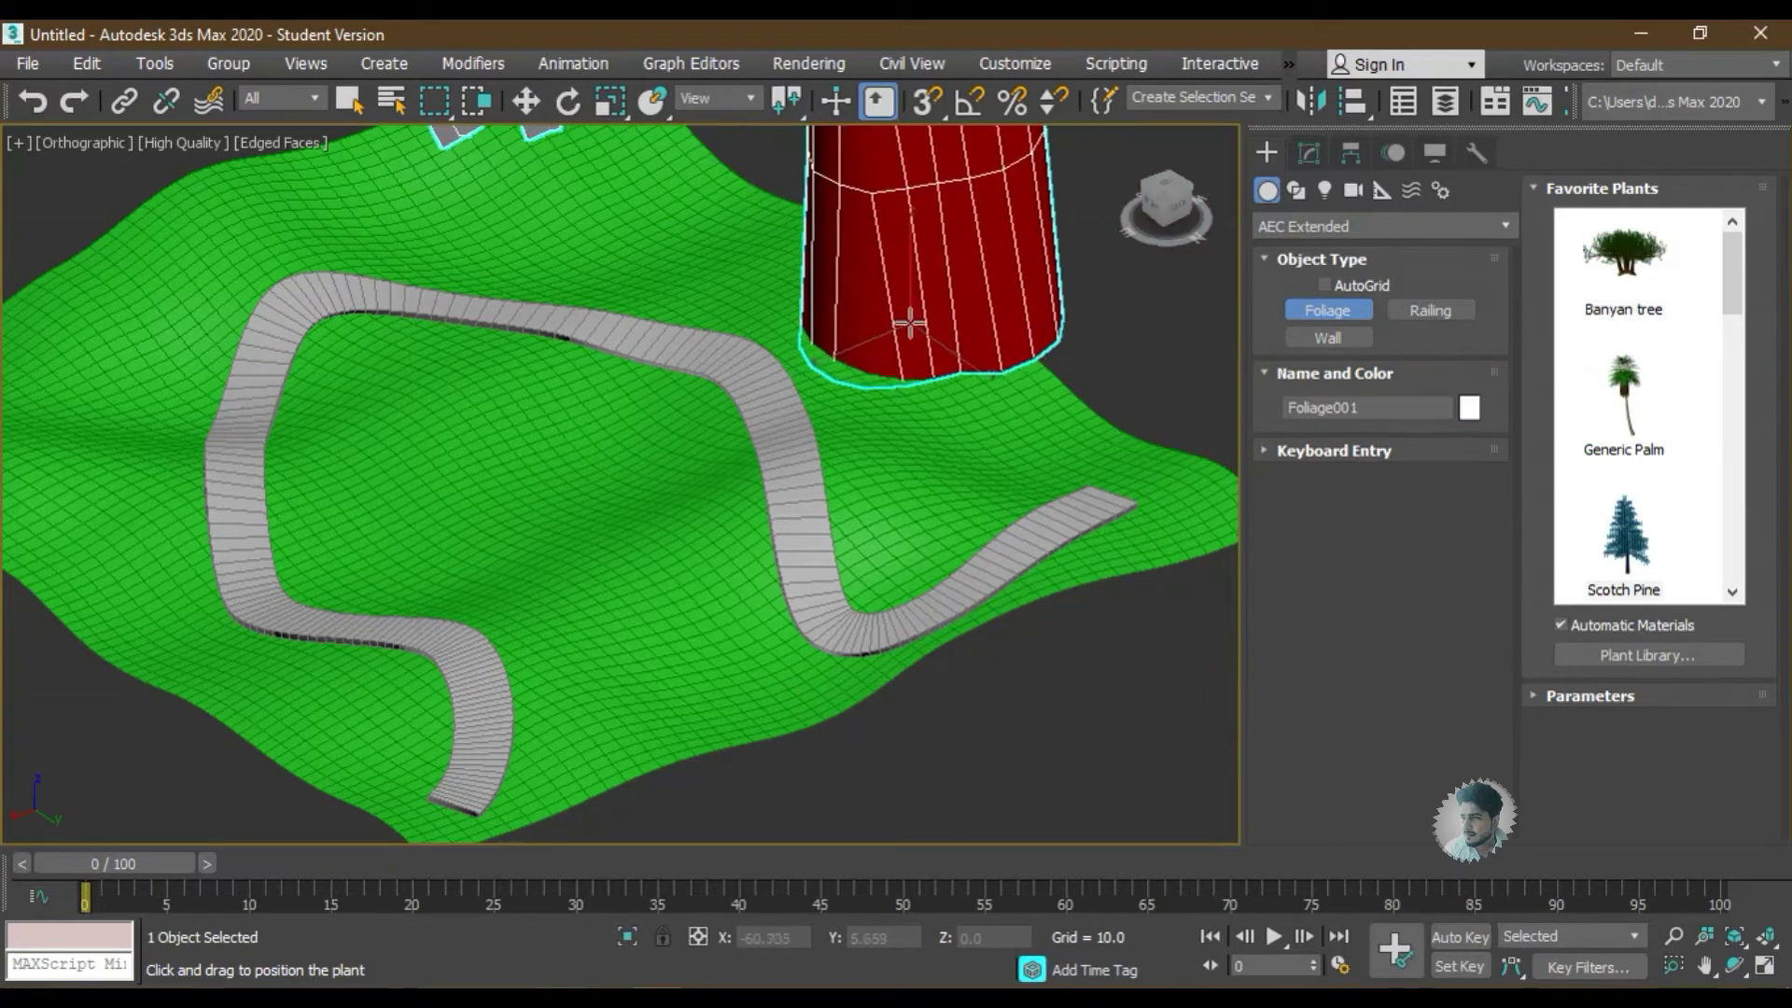
# - Lower the pine's Height and set Viewport Canopy Mode to Never
pyautogui.click(1313, 153)
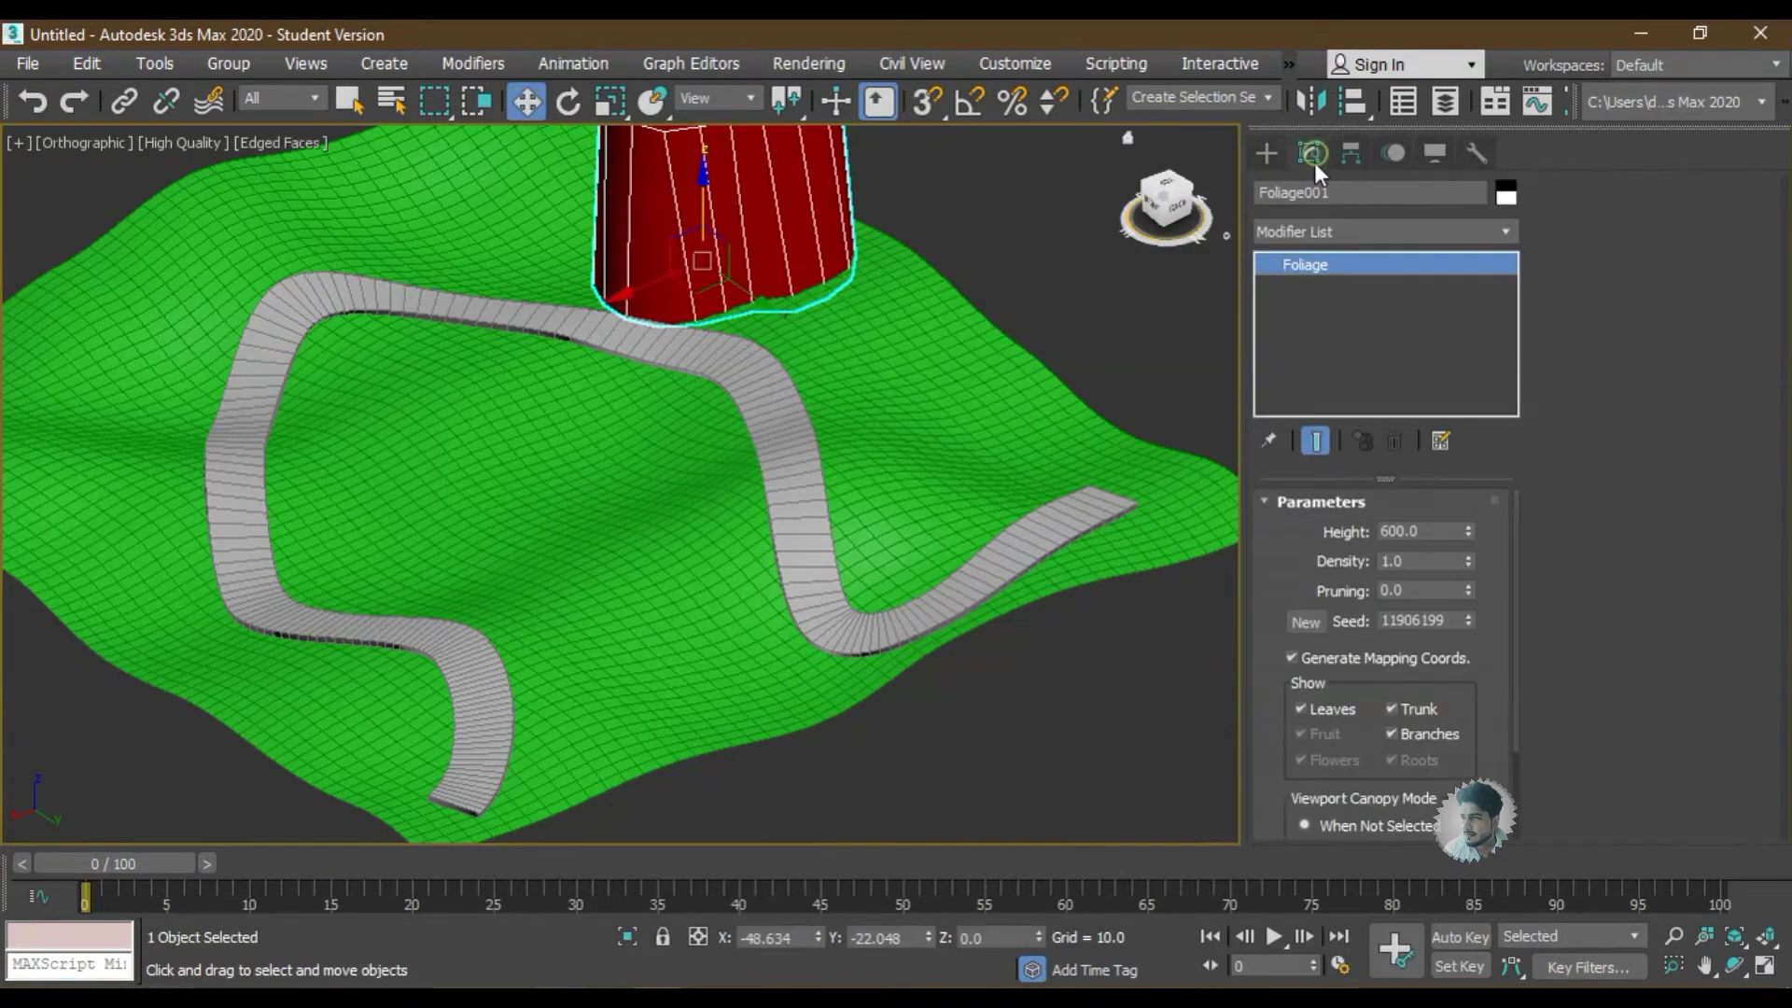
pyautogui.moveTo(1467, 532); pyautogui.dragTo(1471, 651)
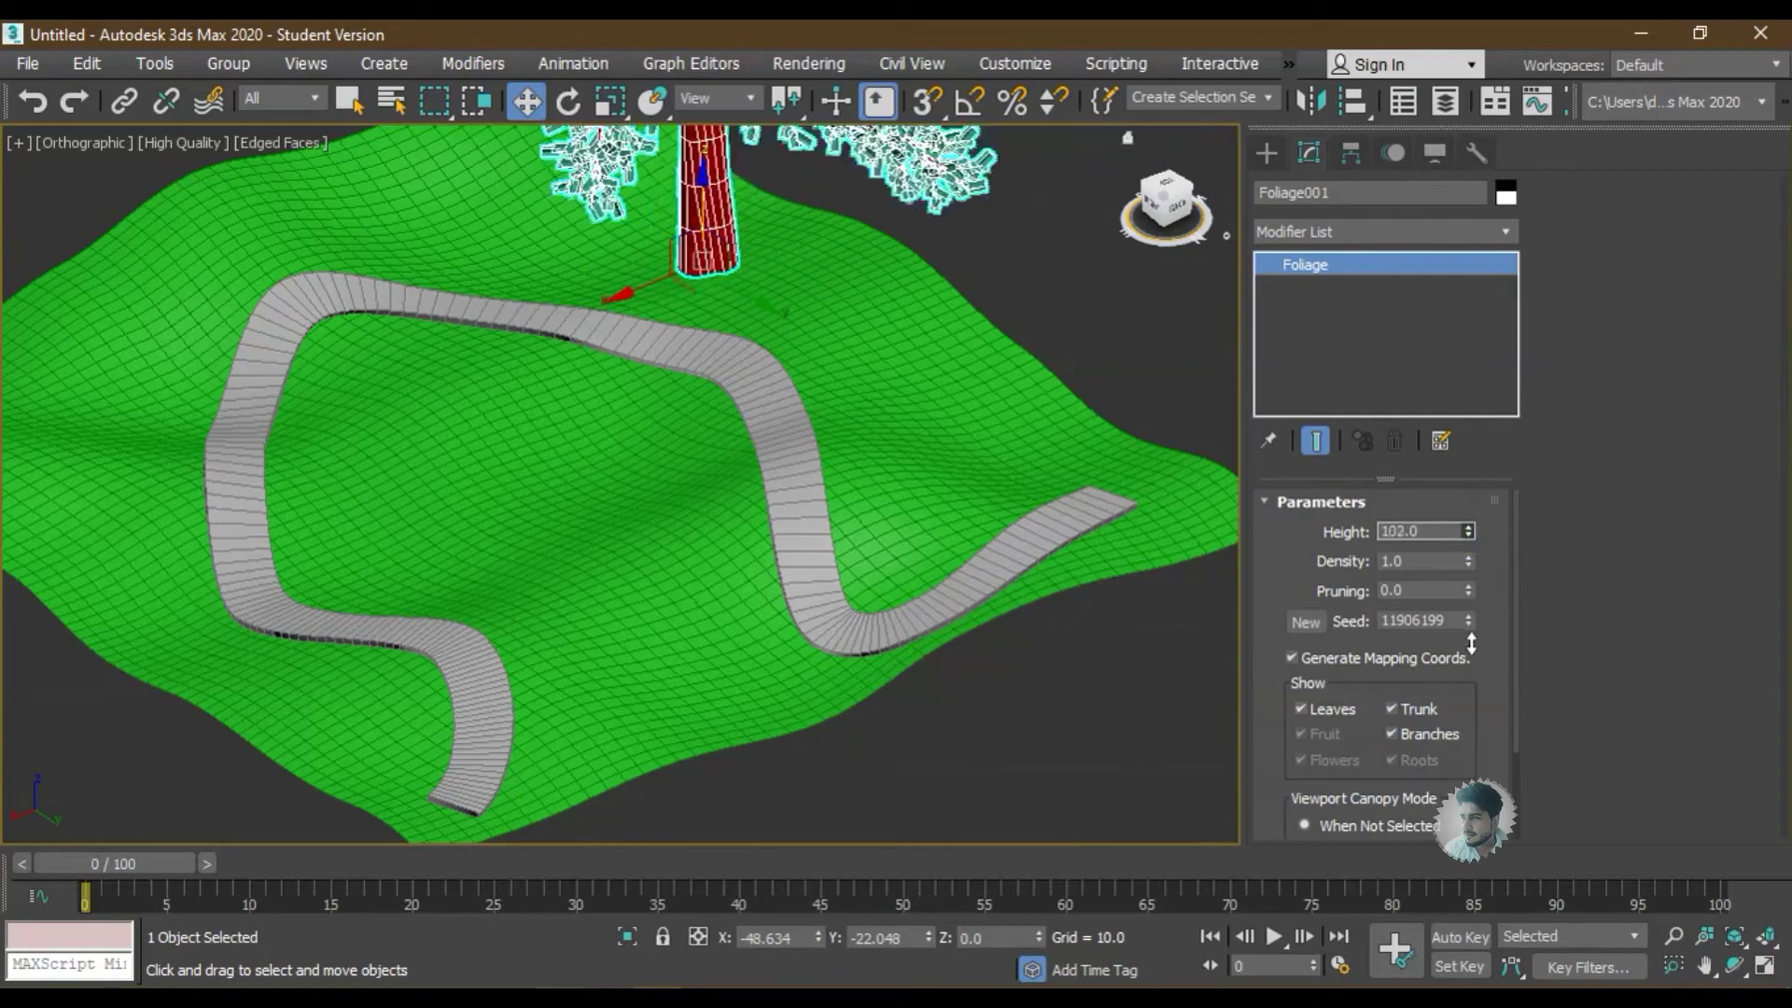
pyautogui.scroll(-2, 988, 578)
pyautogui.click(999, 388)
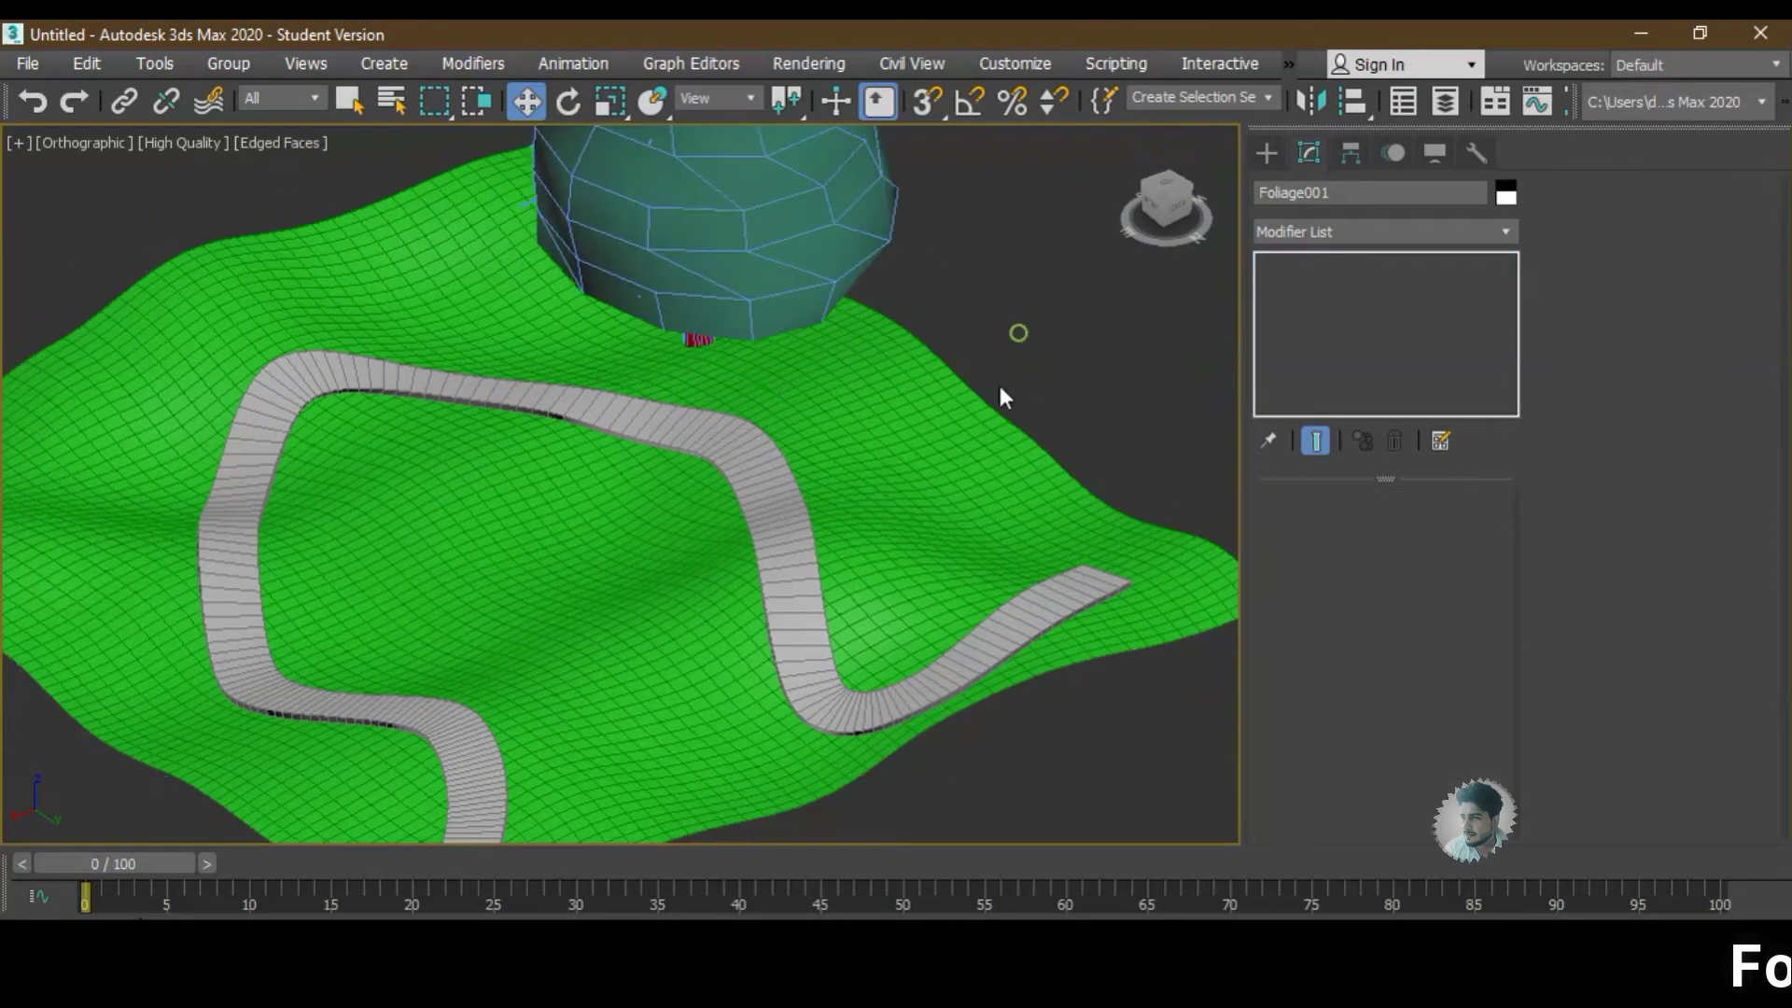
pyautogui.scroll(-2, 1000, 388)
pyautogui.click(843, 269)
pyautogui.scroll(-3, 1385, 742)
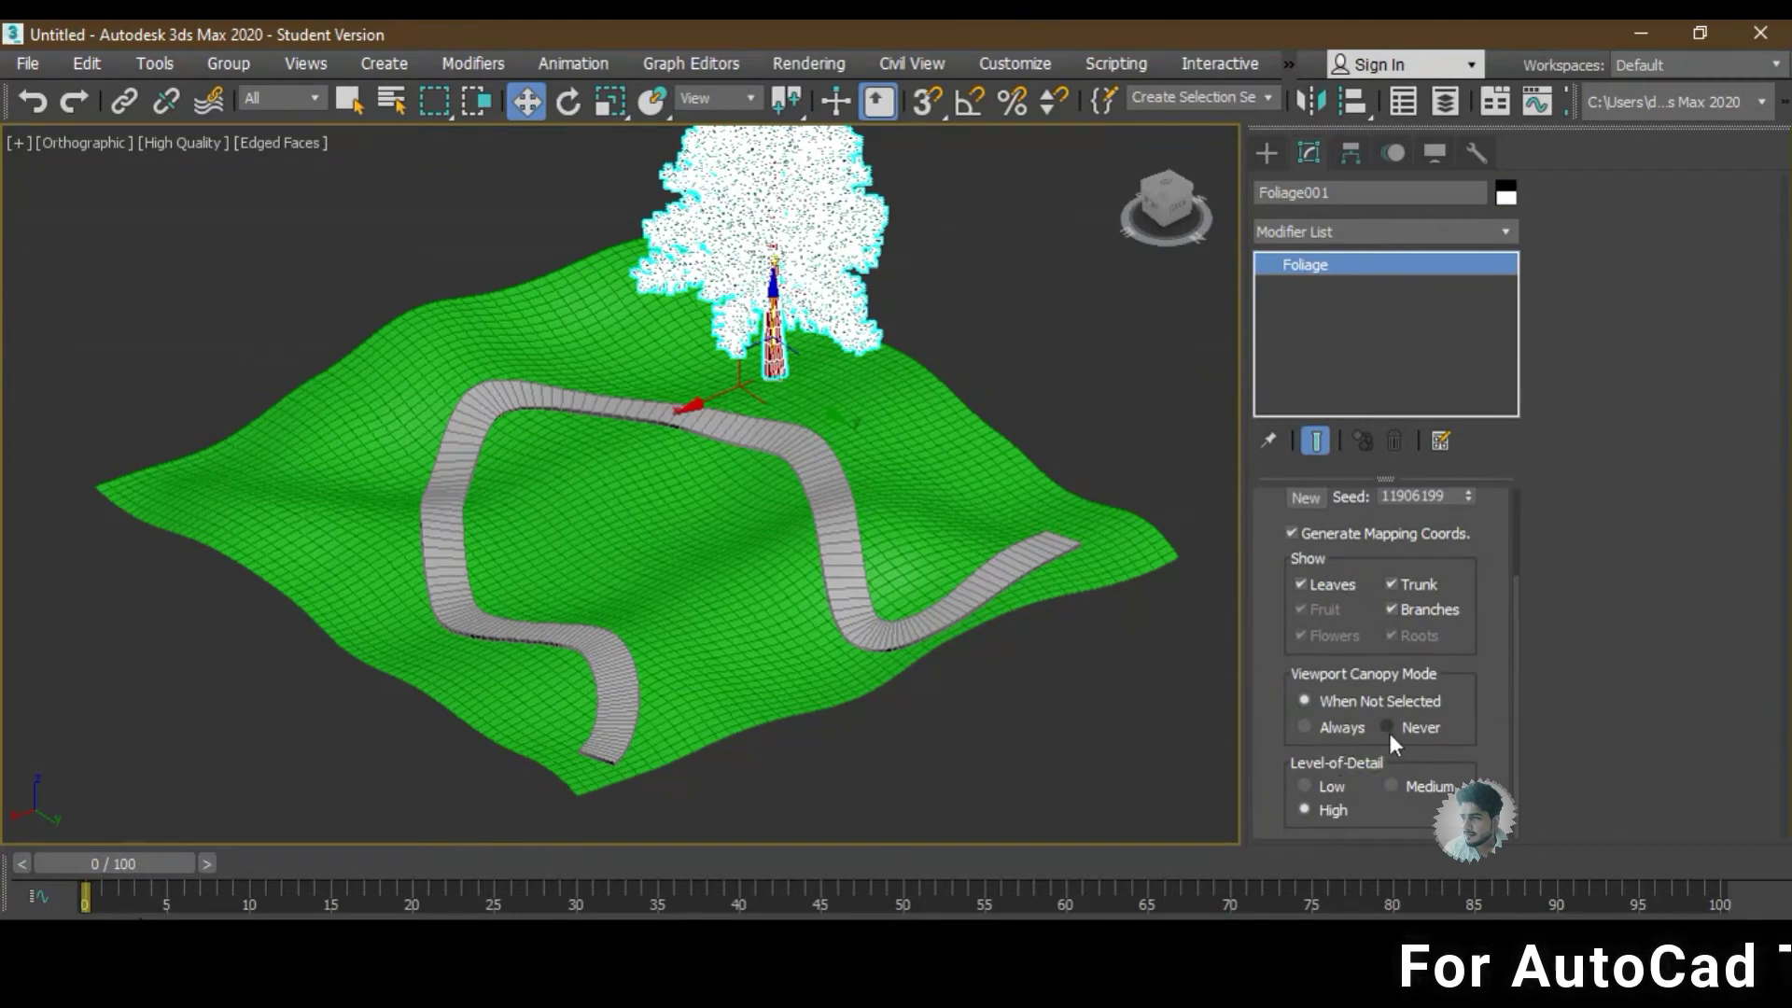
pyautogui.click(1388, 728)
pyautogui.click(1023, 377)
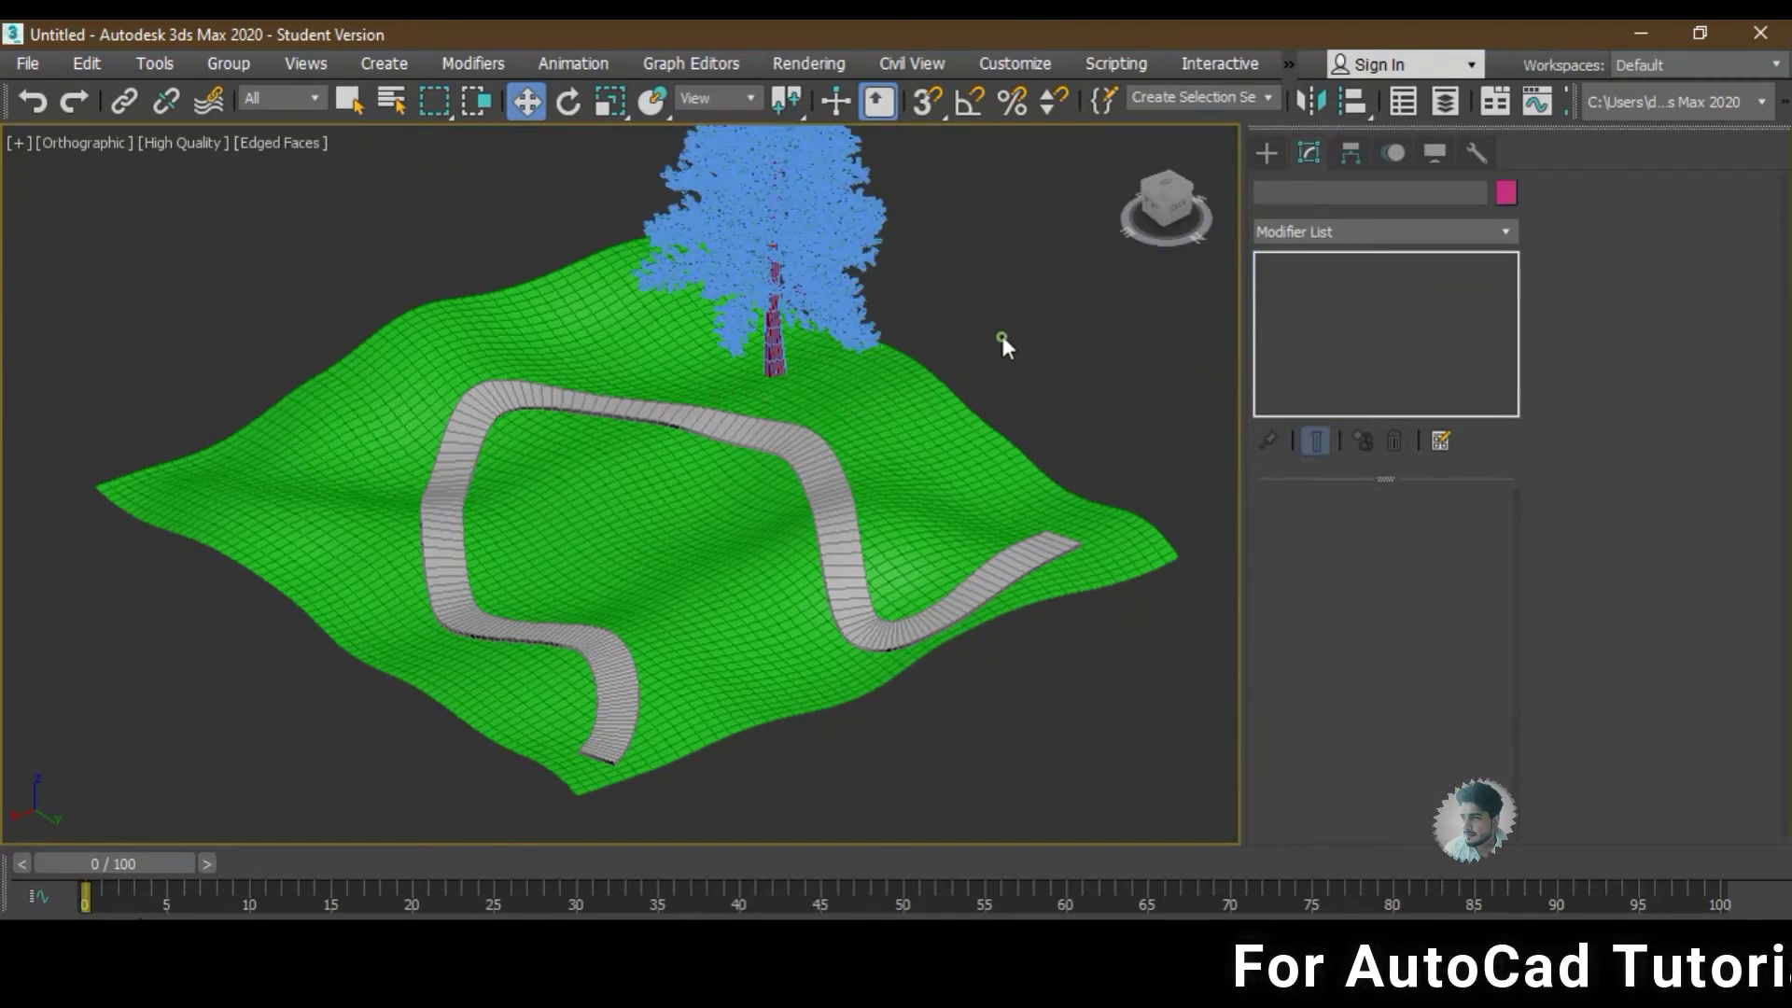
# - Switch to Default Shading and move the terrain, road and tree aside together
pyautogui.moveTo(1002, 338); pyautogui.dragTo(981, 393, button='middle')
pyautogui.press('F4')
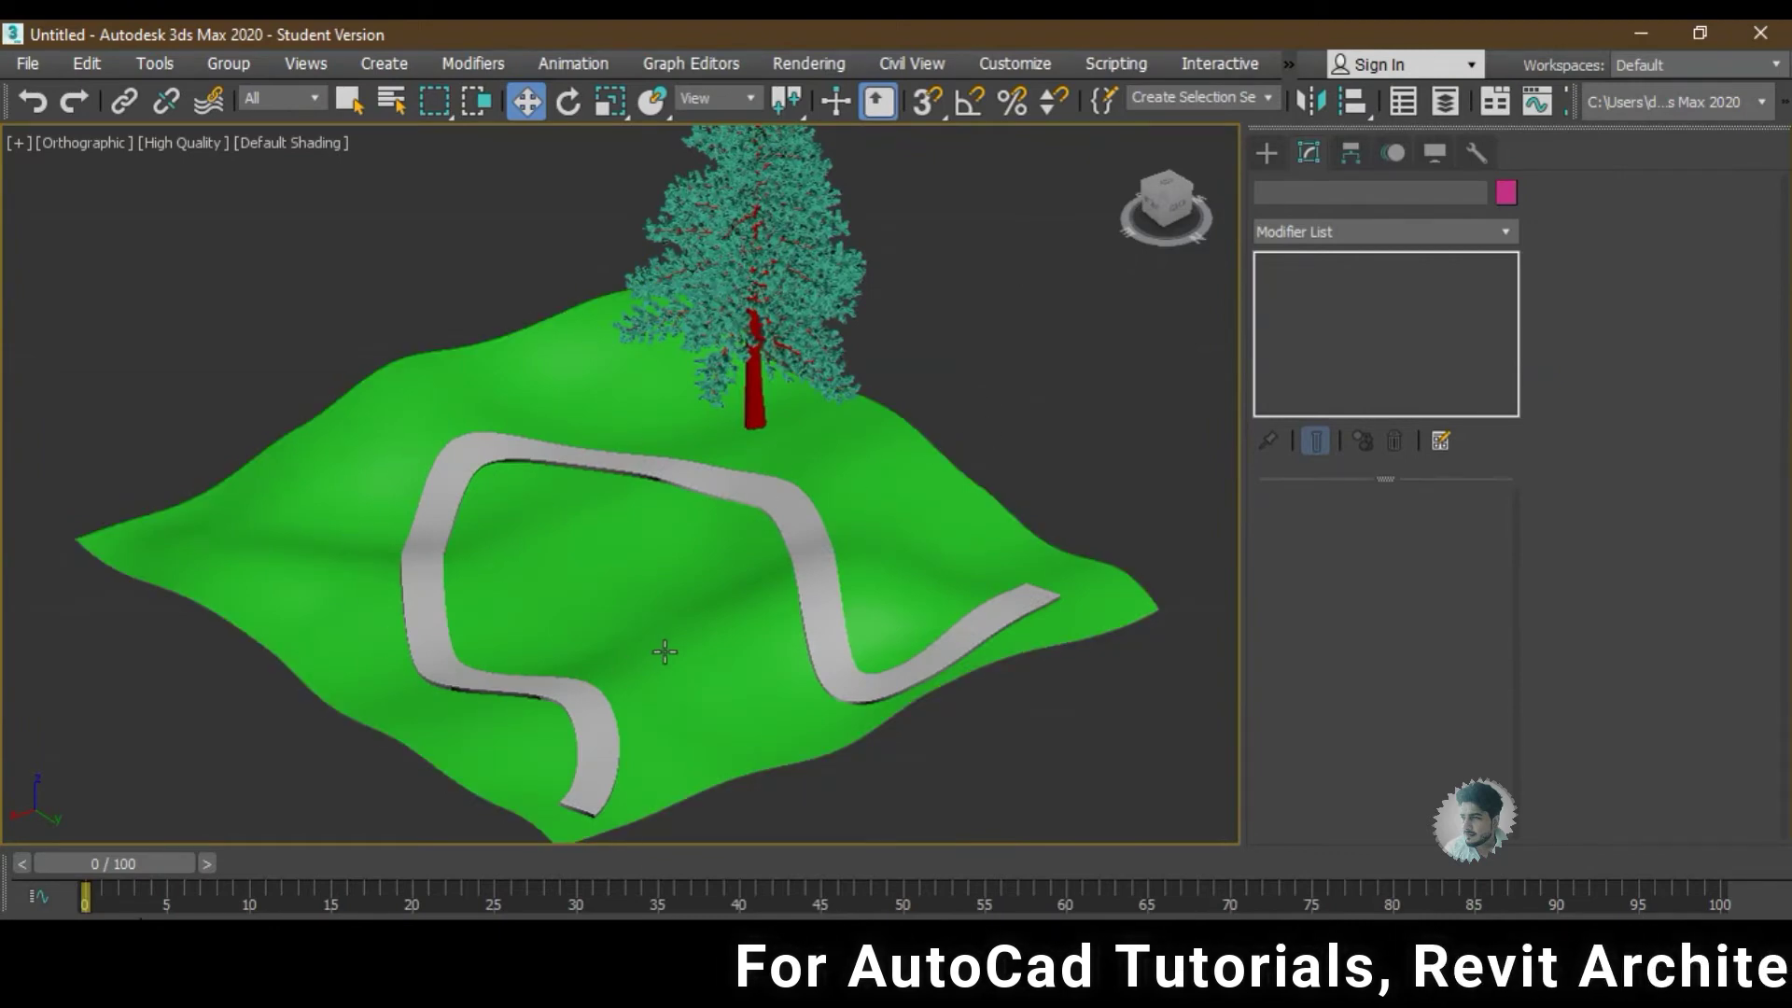
pyautogui.keyDown('alt'); pyautogui.moveTo(612, 652); pyautogui.dragTo(609, 638, button='middle'); pyautogui.keyUp('alt')
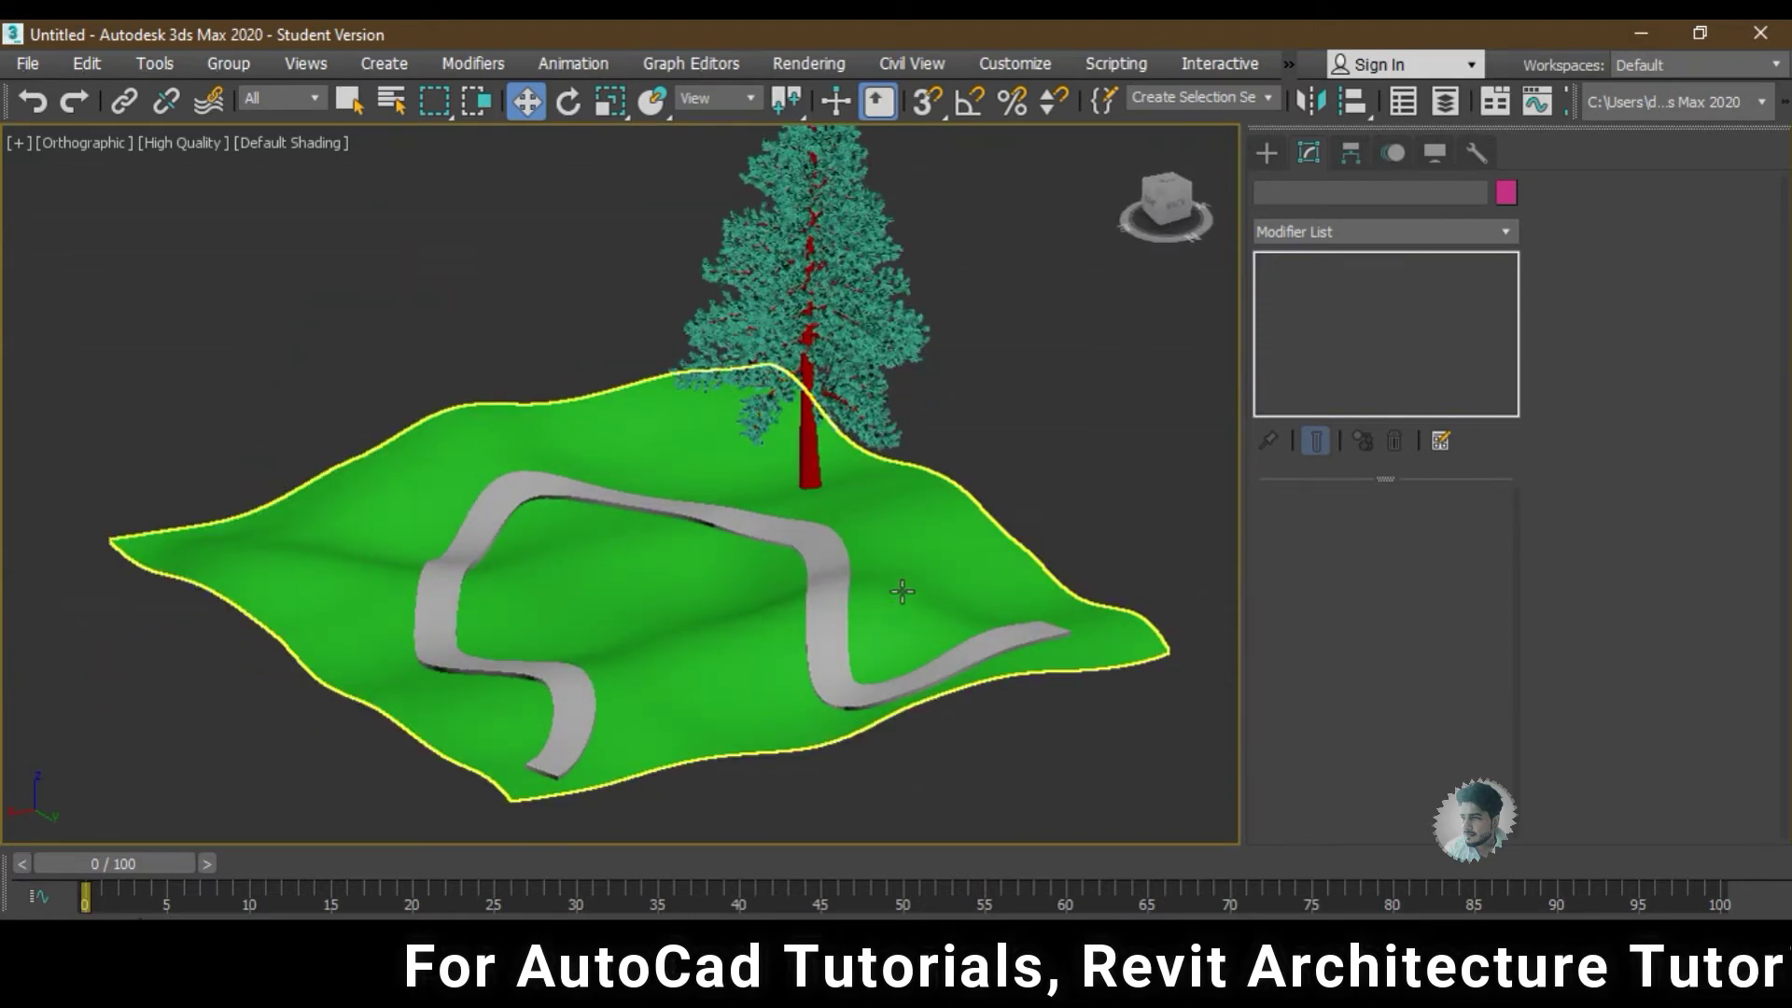
pyautogui.click(752, 631)
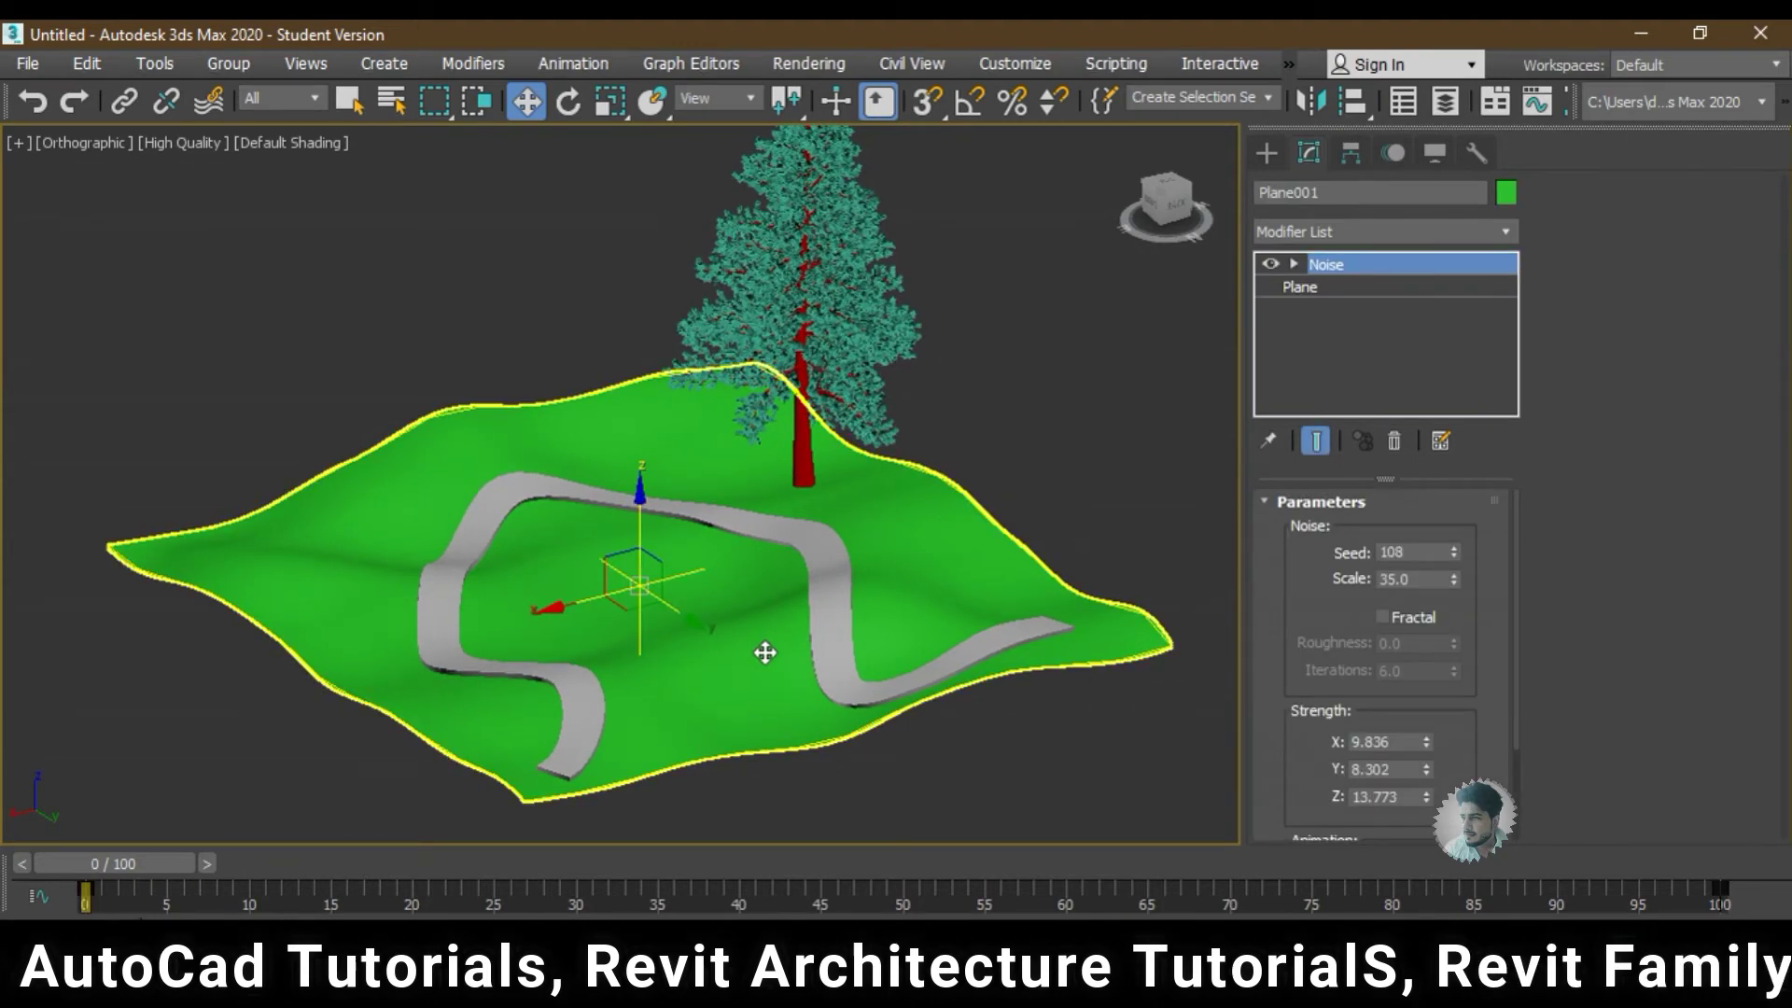
pyautogui.scroll(-3, 989, 399)
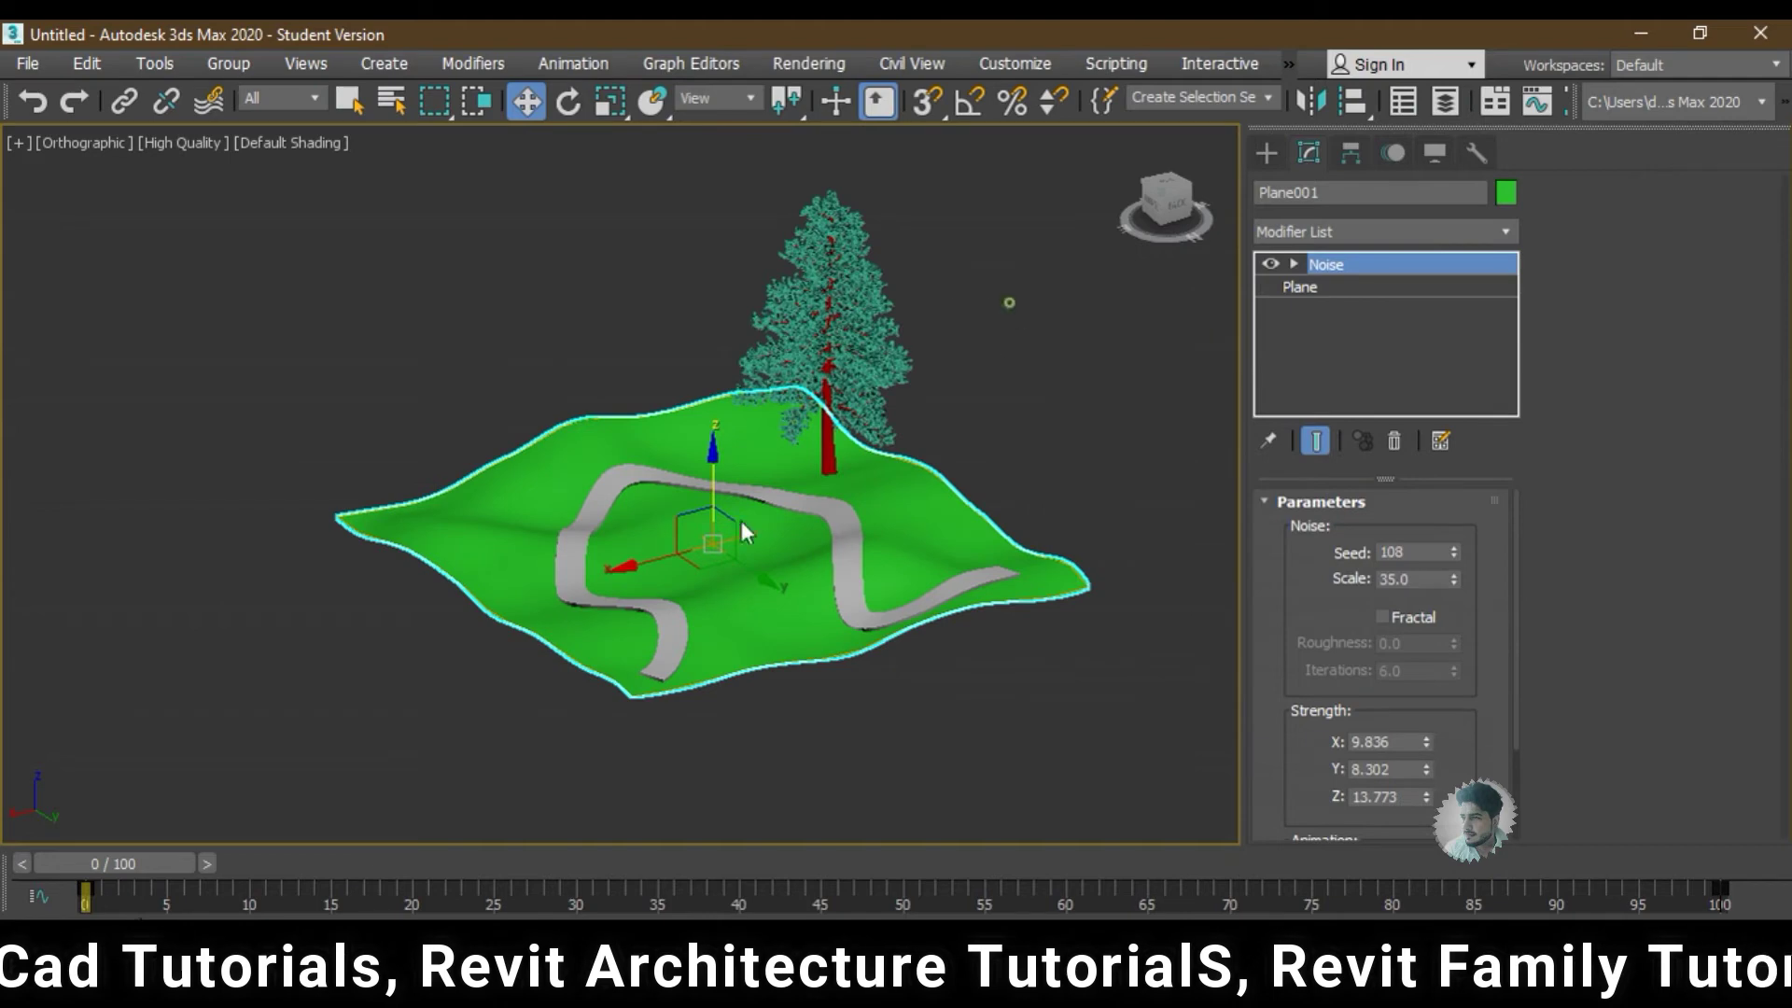
pyautogui.hotkey('ctrl', 'a')
pyautogui.moveTo(827, 570); pyautogui.dragTo(584, 537)
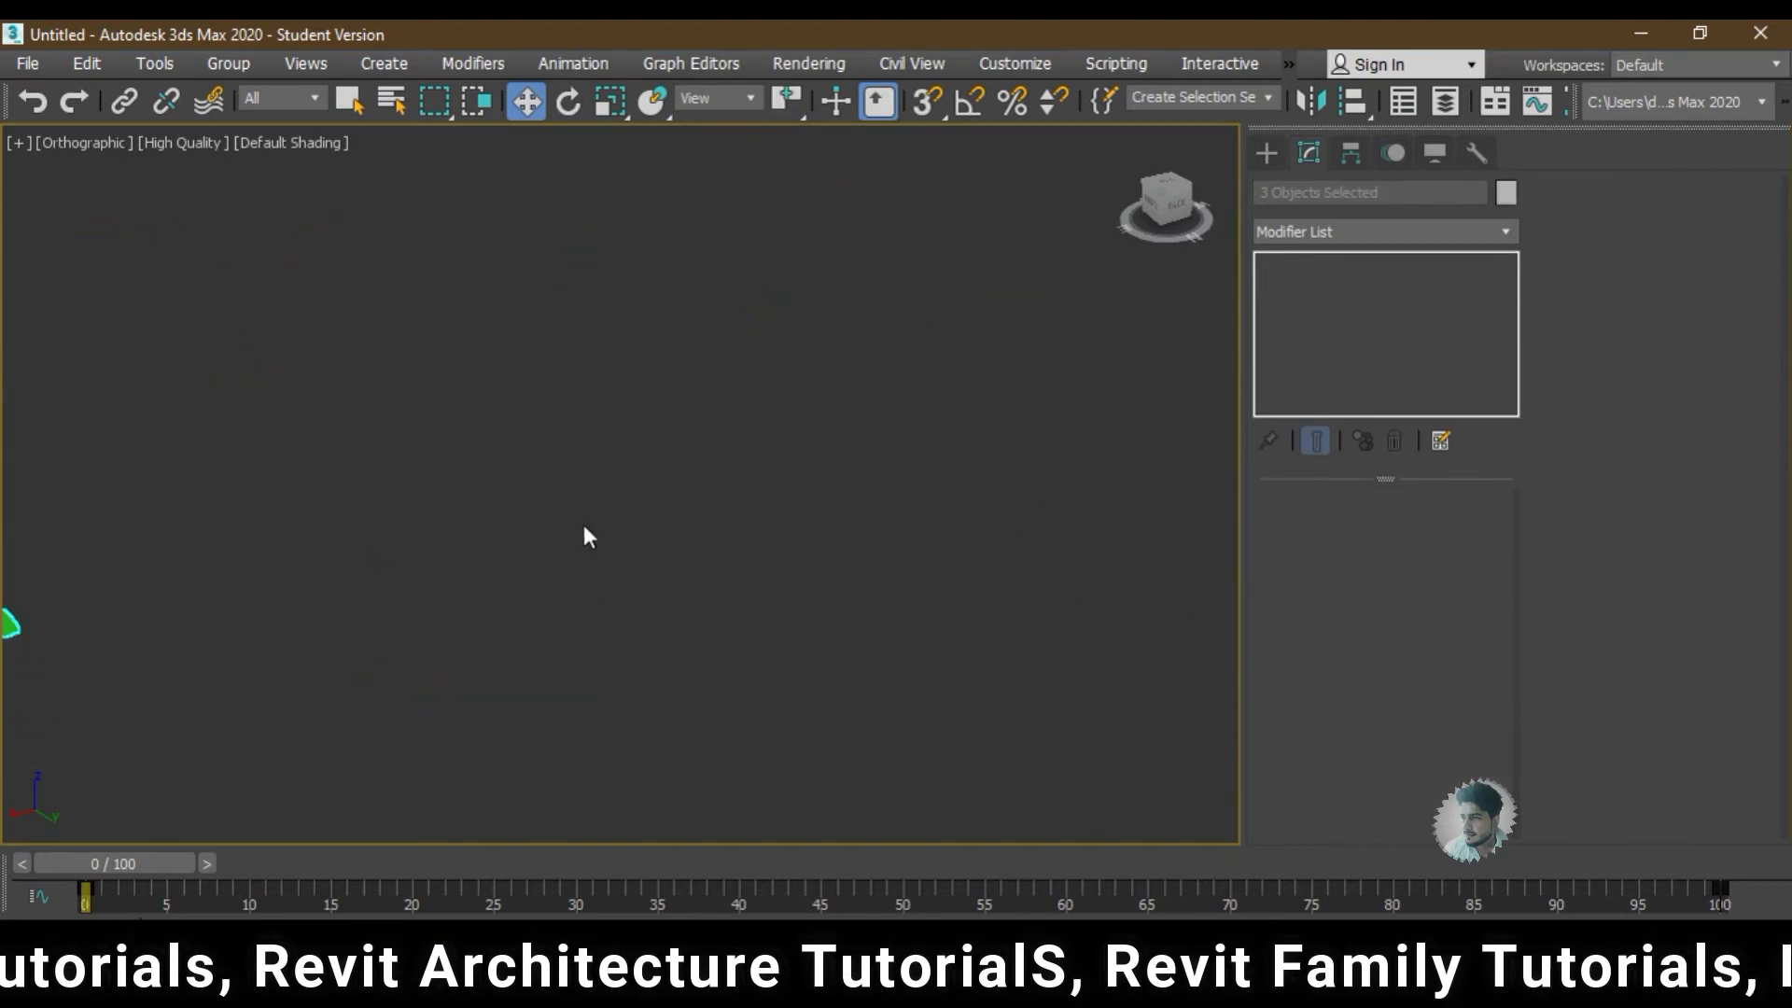
# - Enlarge the sphere's radius to 23.68 in the cleared space
pyautogui.click(1266, 152)
pyautogui.click(1293, 226)
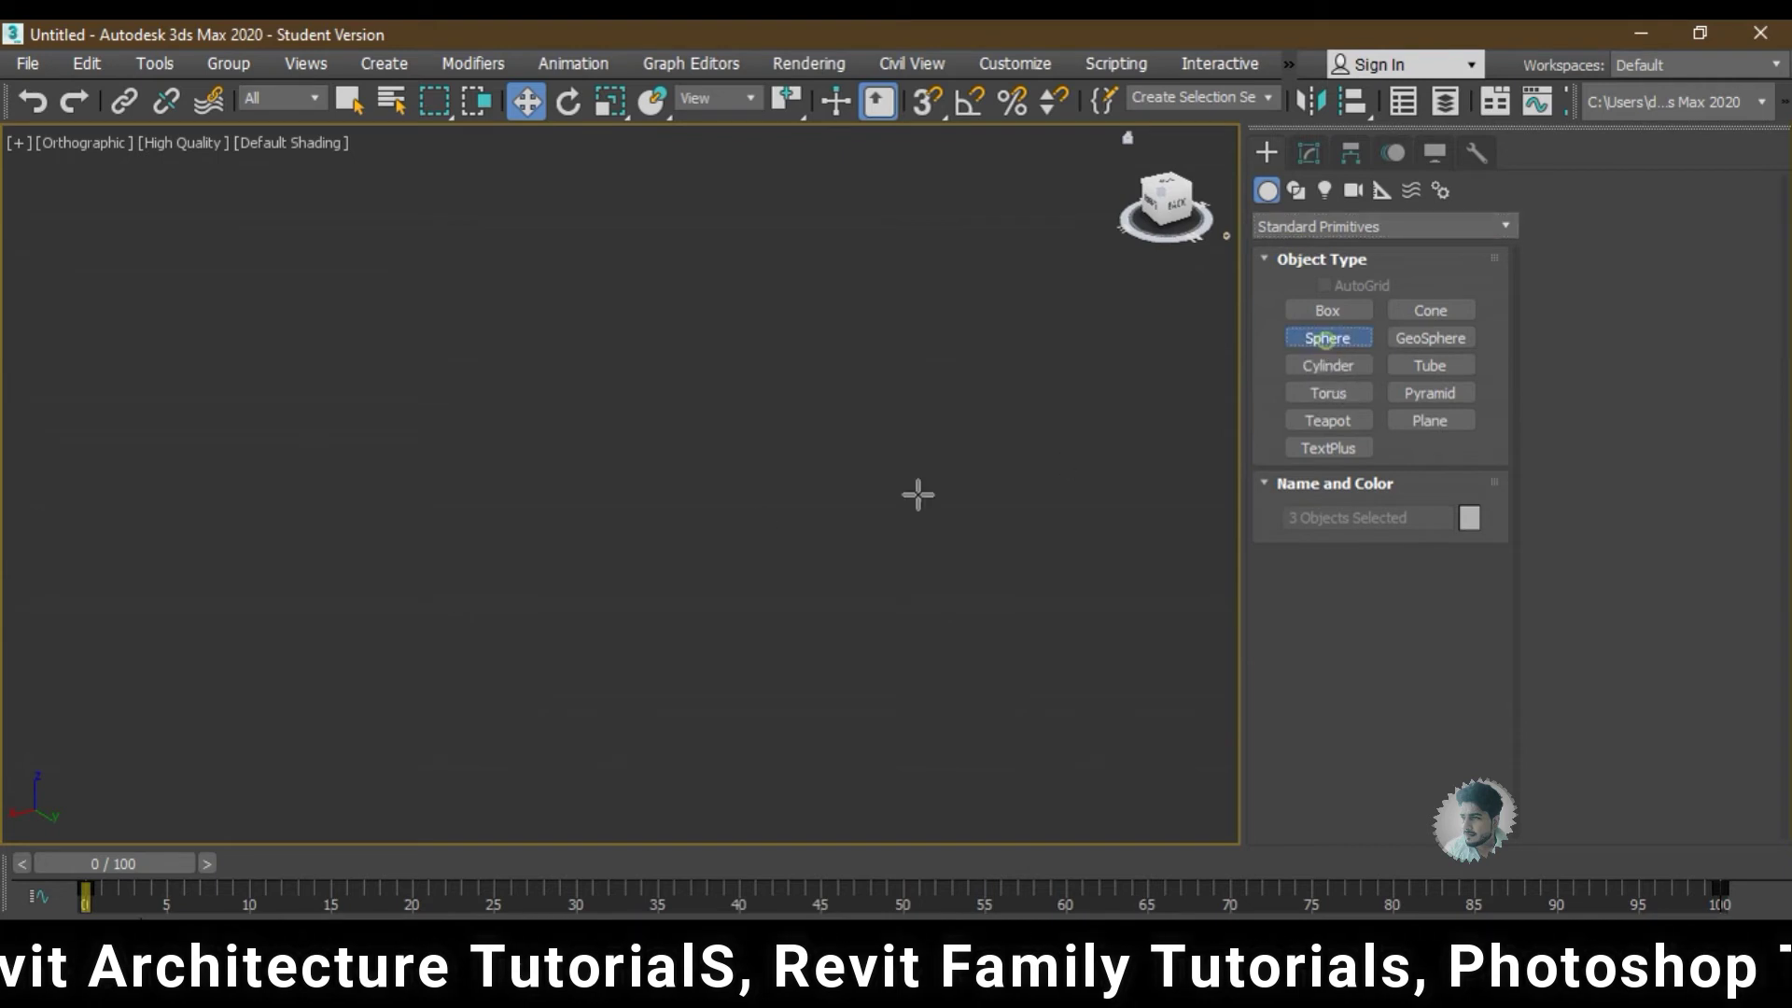
pyautogui.moveTo(447, 546); pyautogui.dragTo(598, 548)
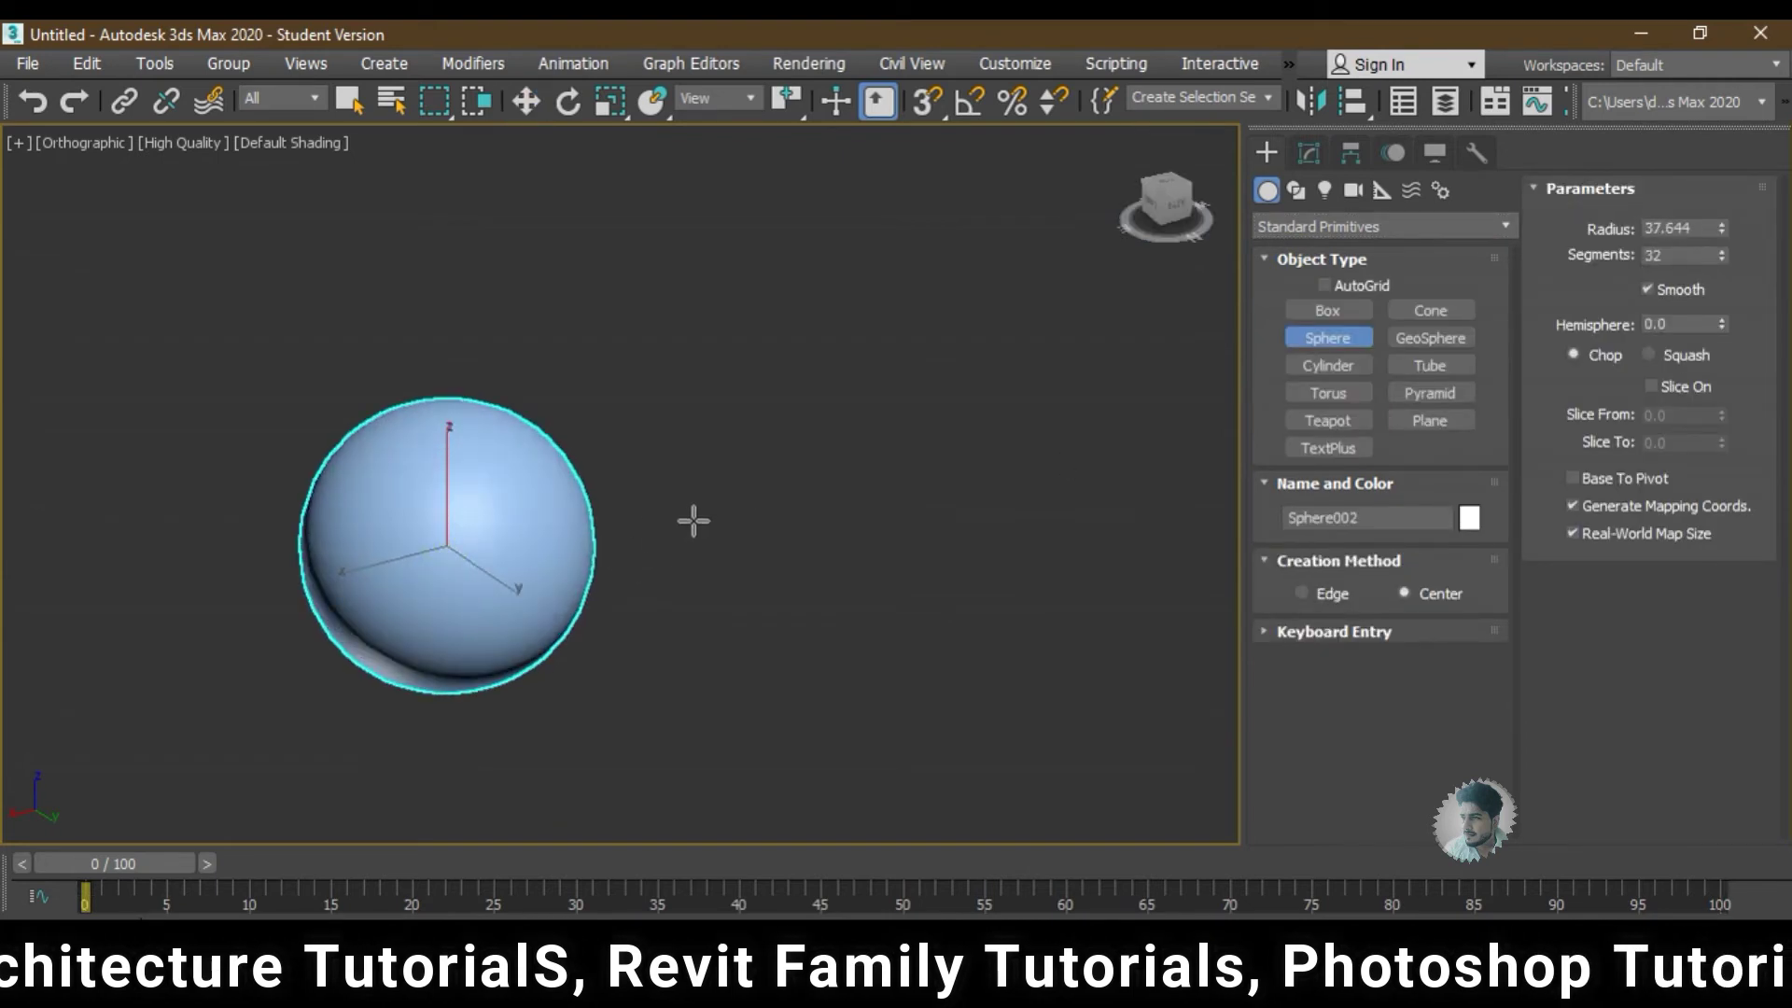
pyautogui.rightClick(693, 521)
pyautogui.press('w')
pyautogui.click(474, 591)
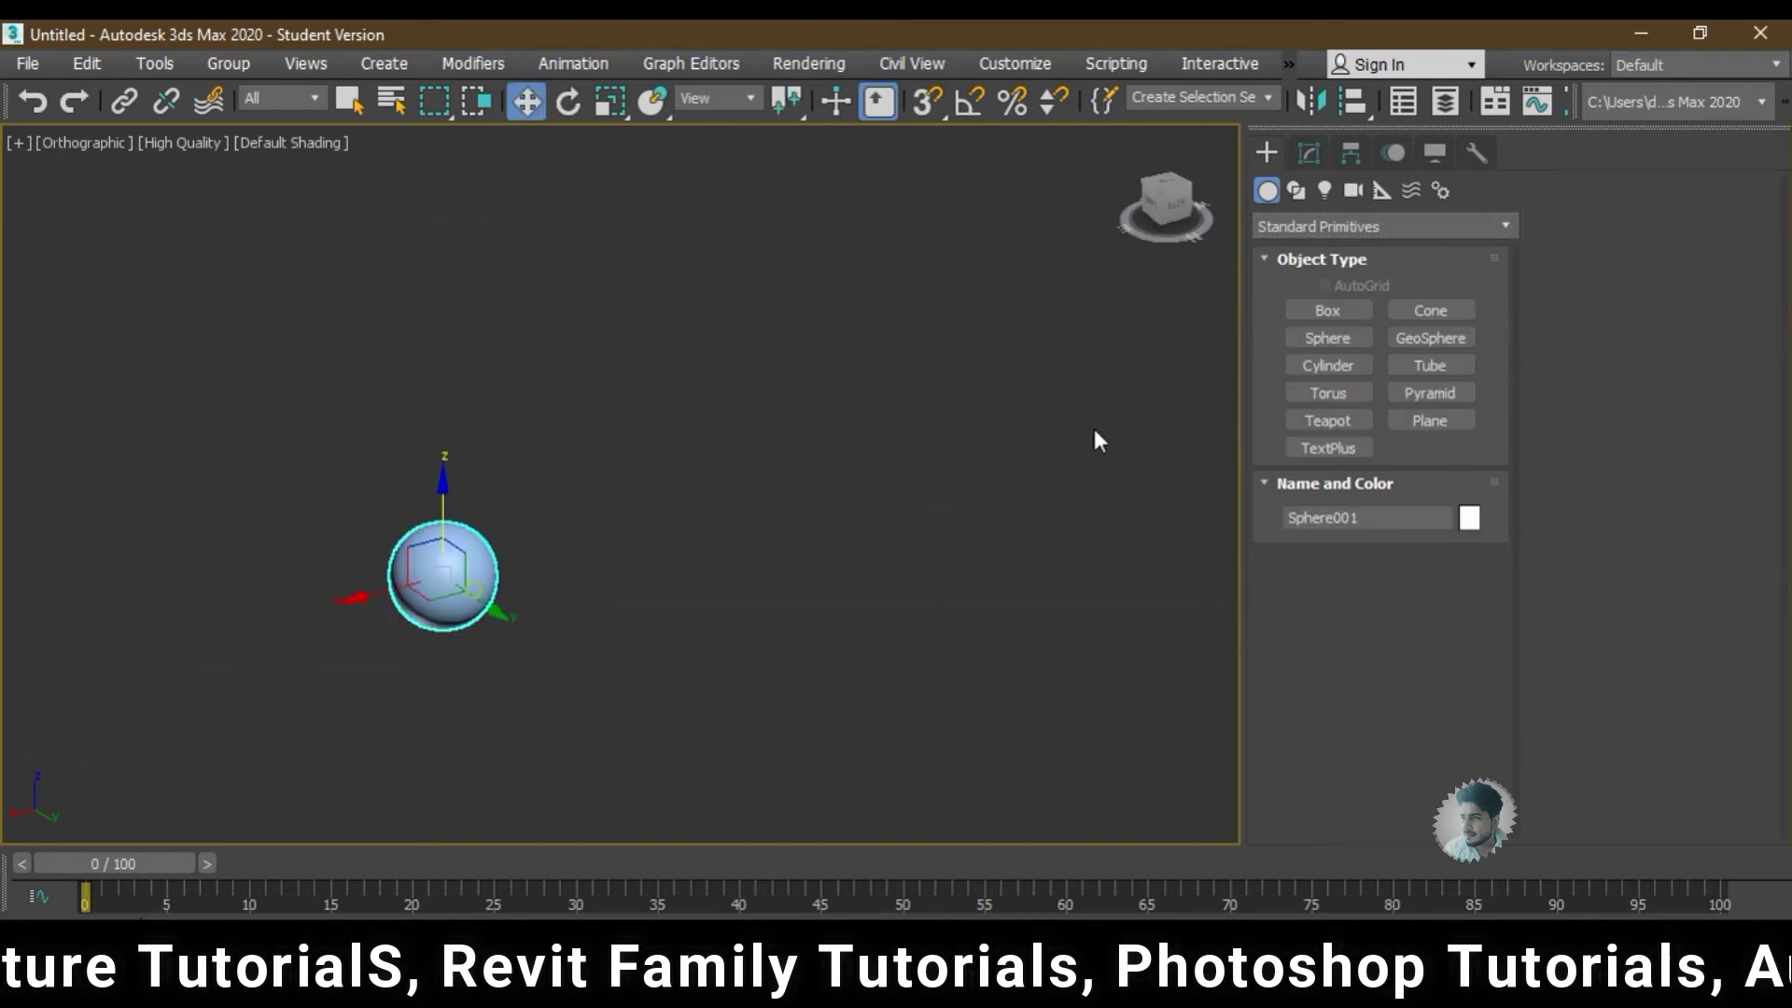
pyautogui.click(1310, 152)
pyautogui.press('F4')
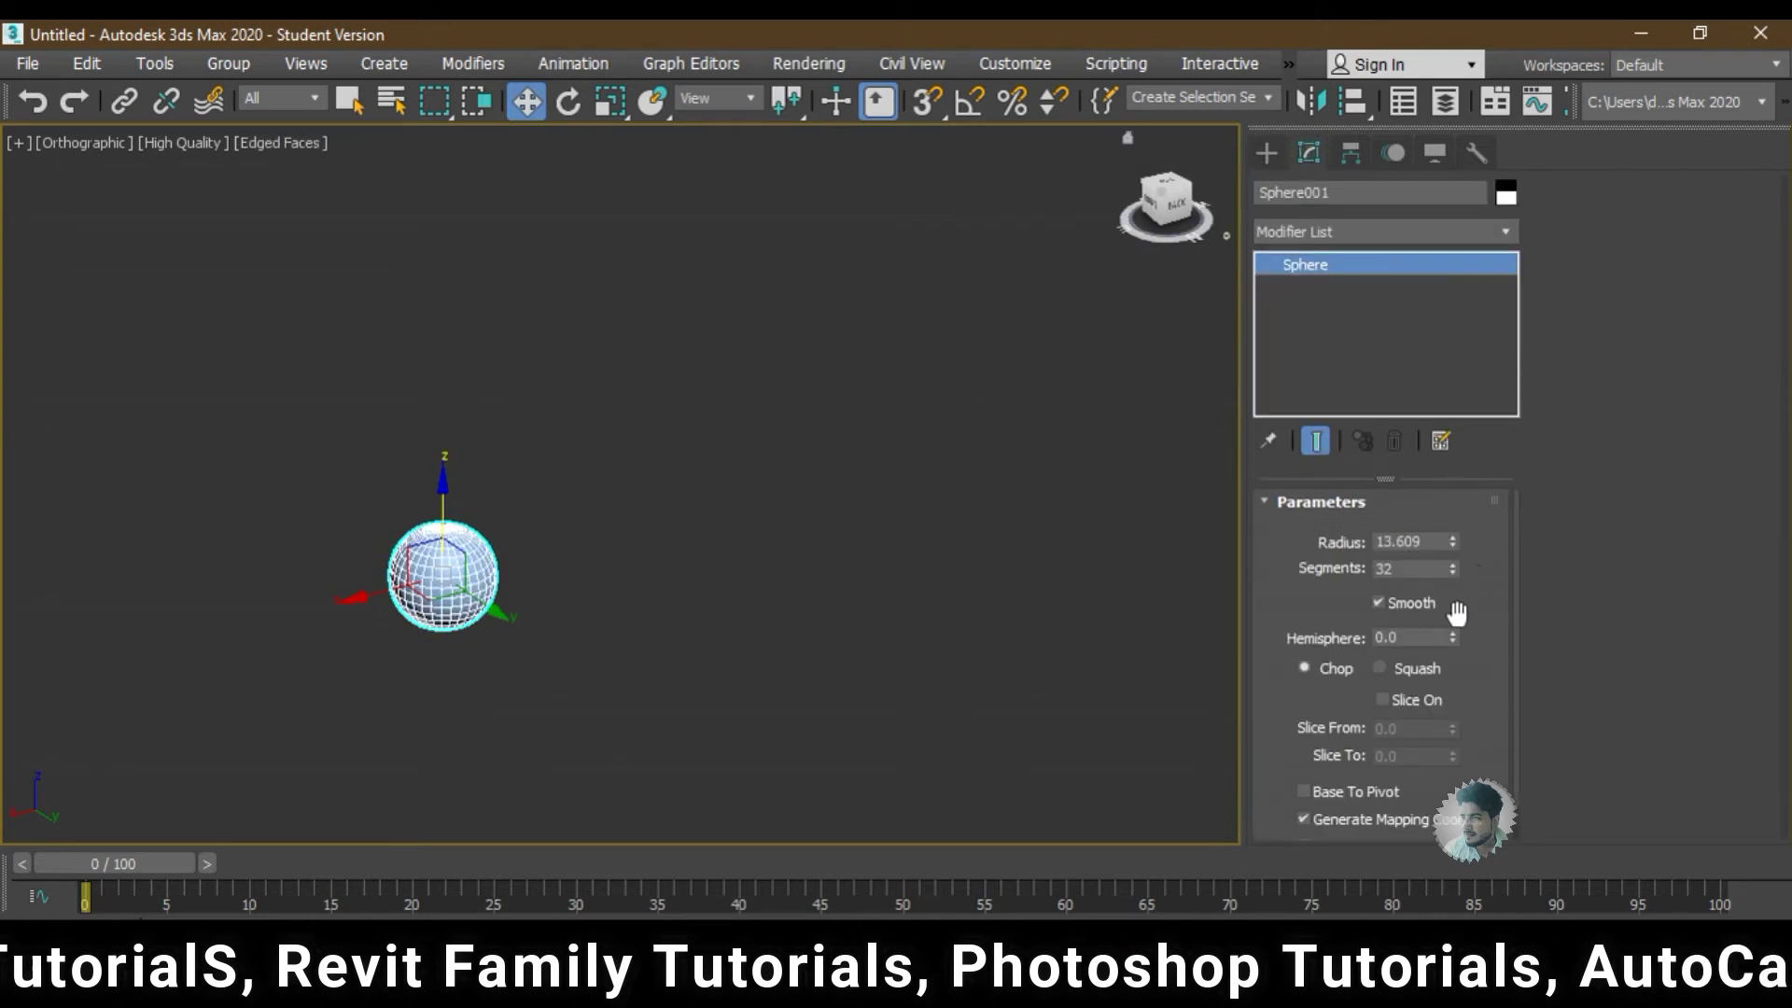
pyautogui.moveTo(1451, 538); pyautogui.dragTo(1442, 439)
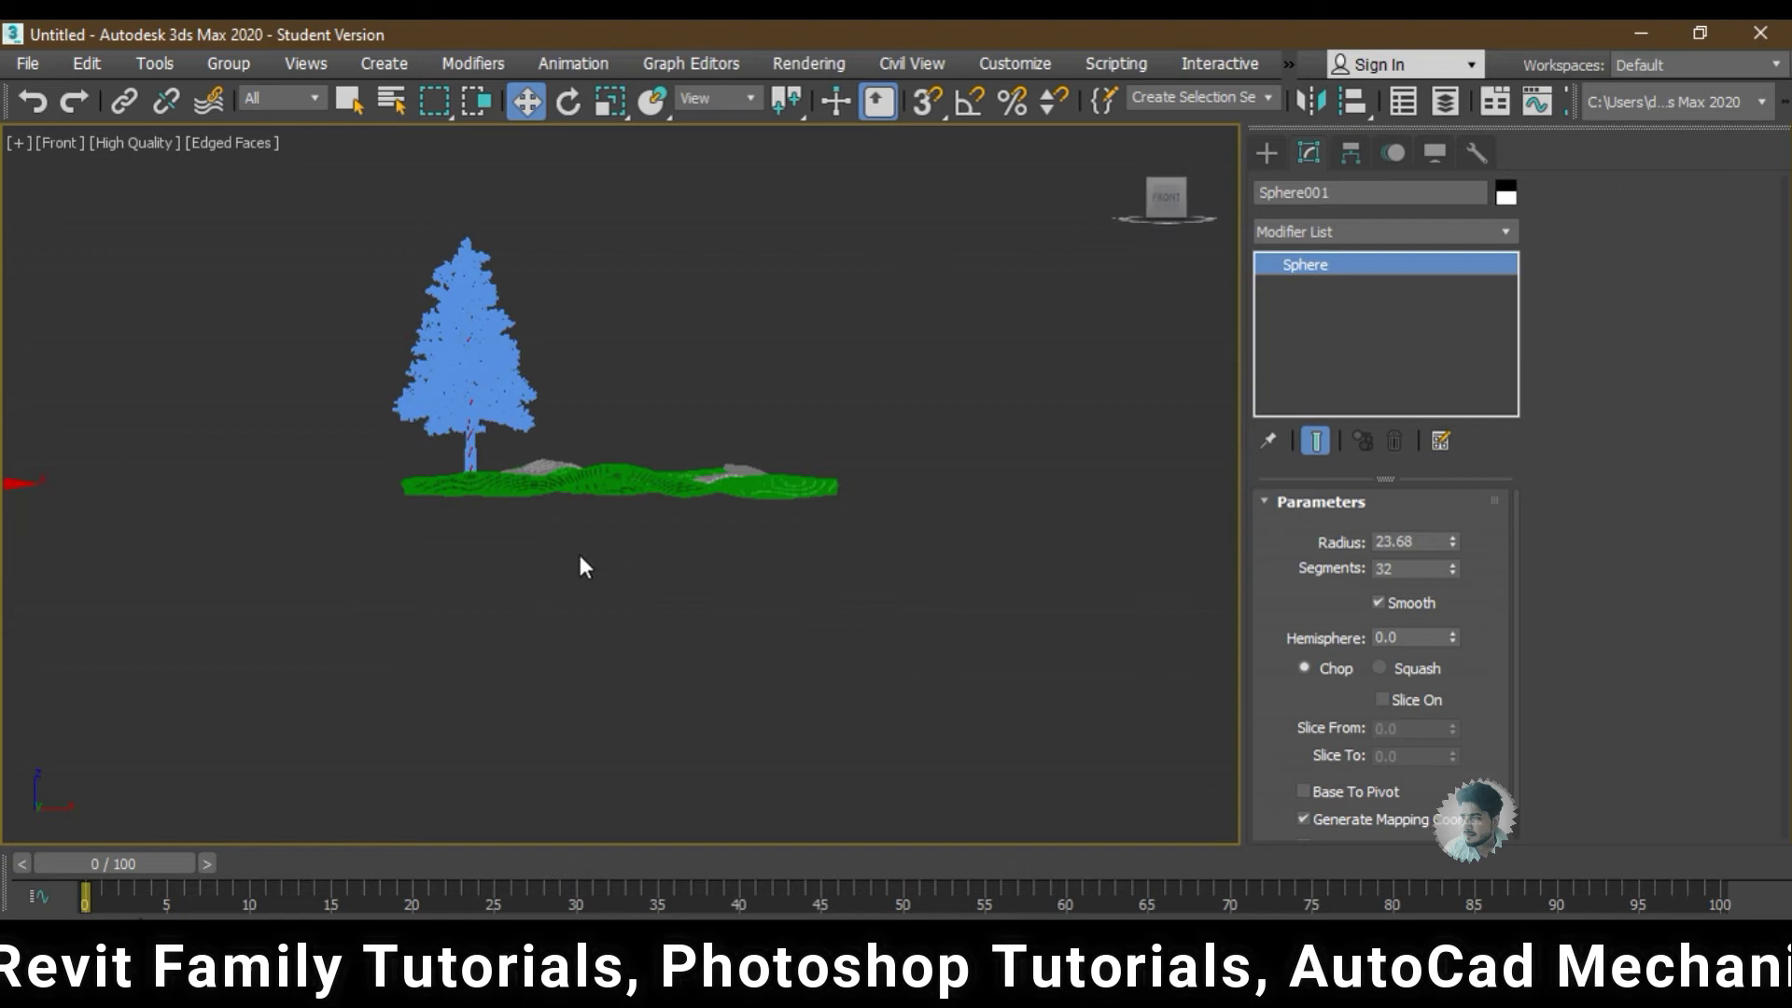
pyautogui.moveTo(580, 560); pyautogui.dragTo(1091, 560, button='middle')
# - Draw a Plane beside the sphere and move it closer
pyautogui.click(1266, 152)
pyautogui.click(1330, 228)
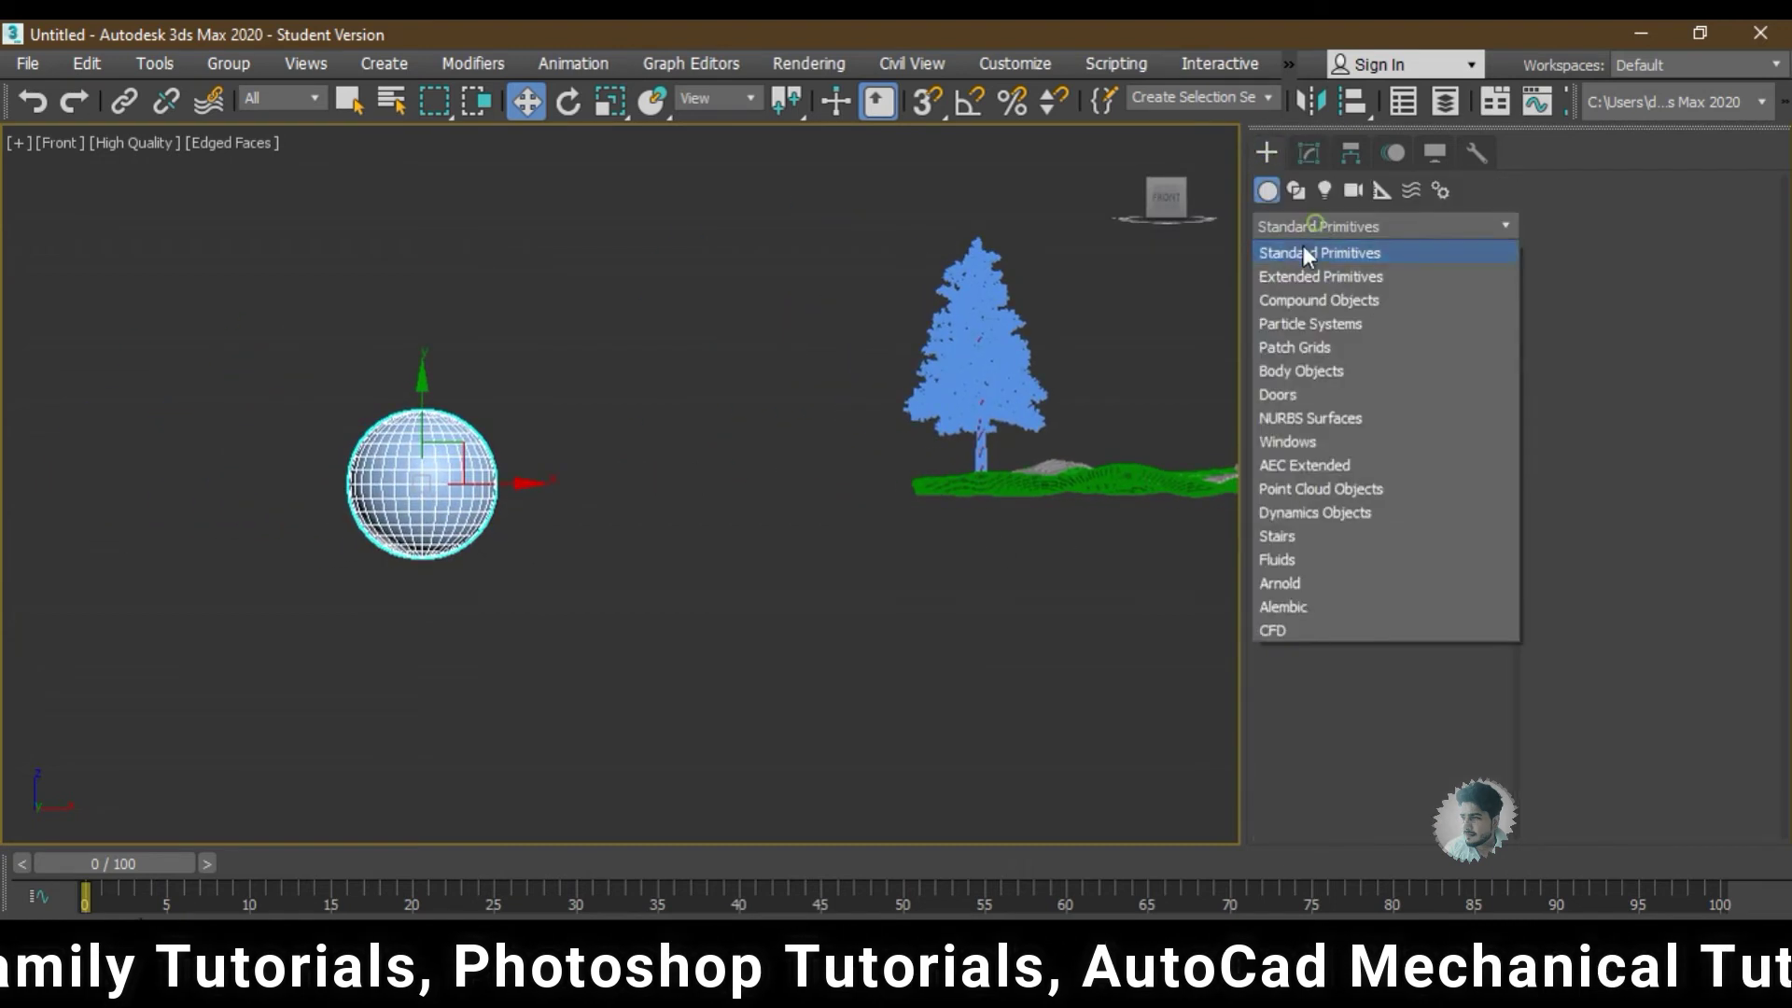
pyautogui.click(1427, 419)
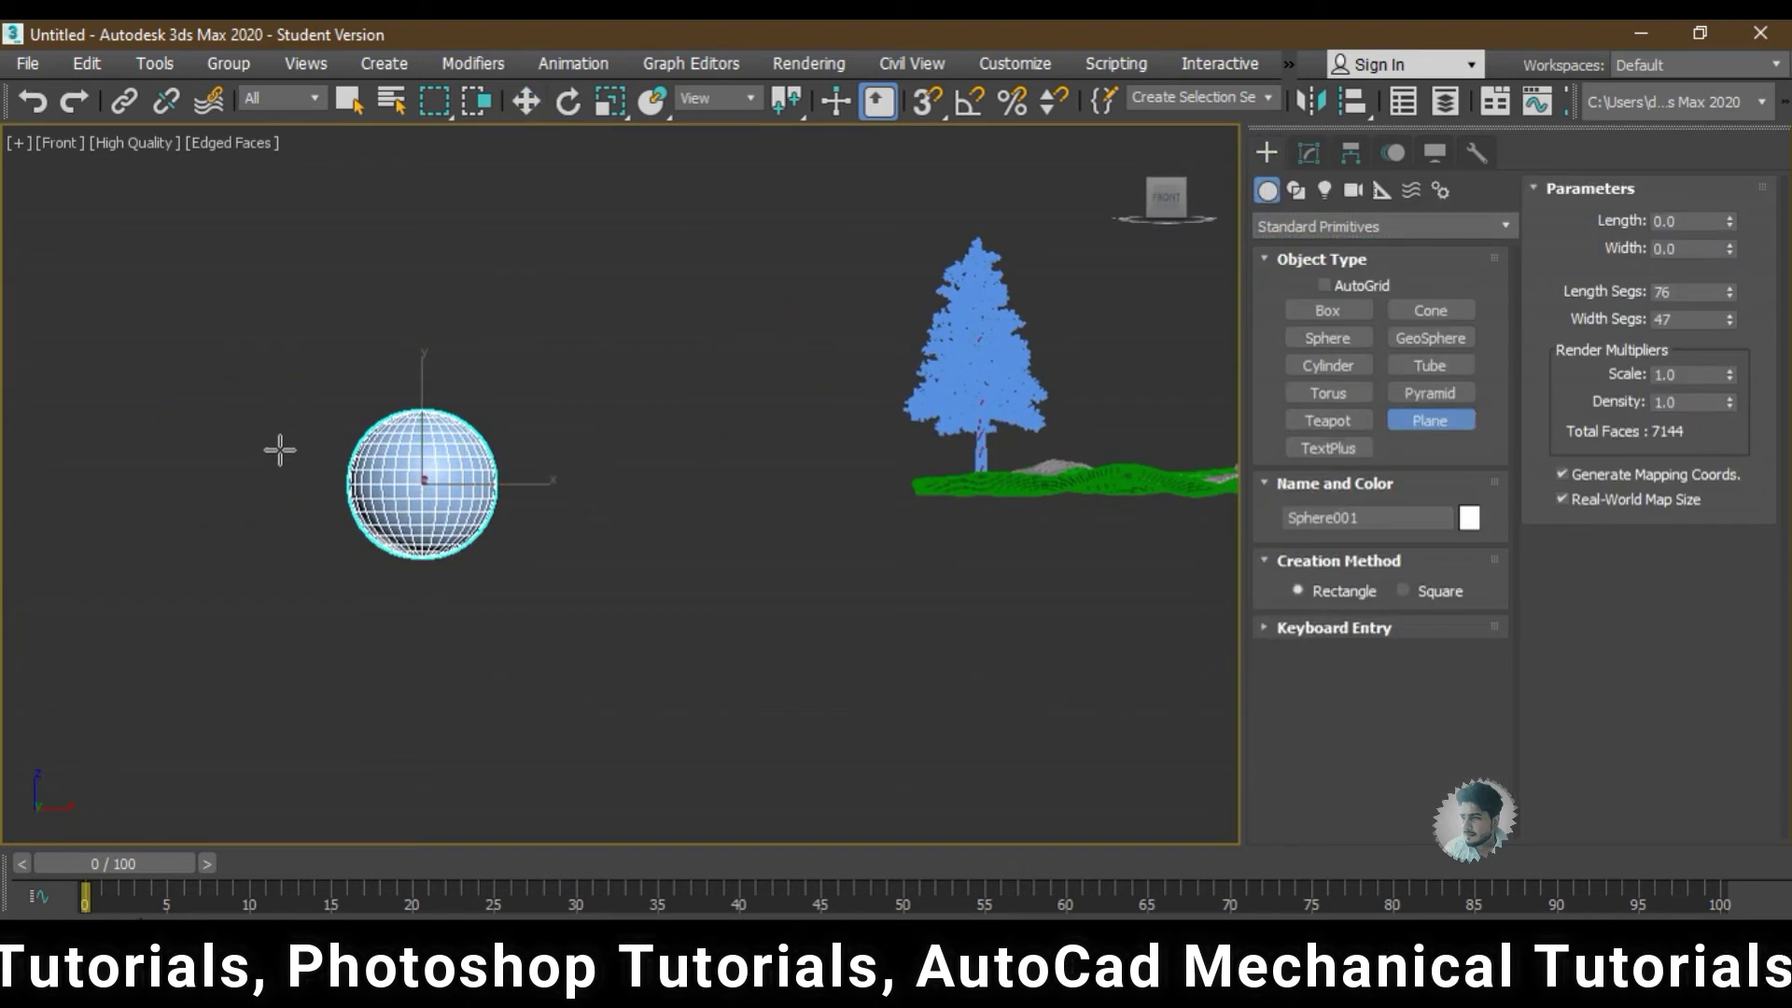
pyautogui.moveTo(277, 445); pyautogui.dragTo(552, 531)
pyautogui.moveTo(552, 531)
pyautogui.keyDown('alt'); pyautogui.mouseDown(button='middle')
pyautogui.moveTo(580, 604)
pyautogui.moveTo(483, 558)
pyautogui.moveTo(631, 558)
pyautogui.mouseUp(button='middle'); pyautogui.keyUp('alt')
pyautogui.press('w')
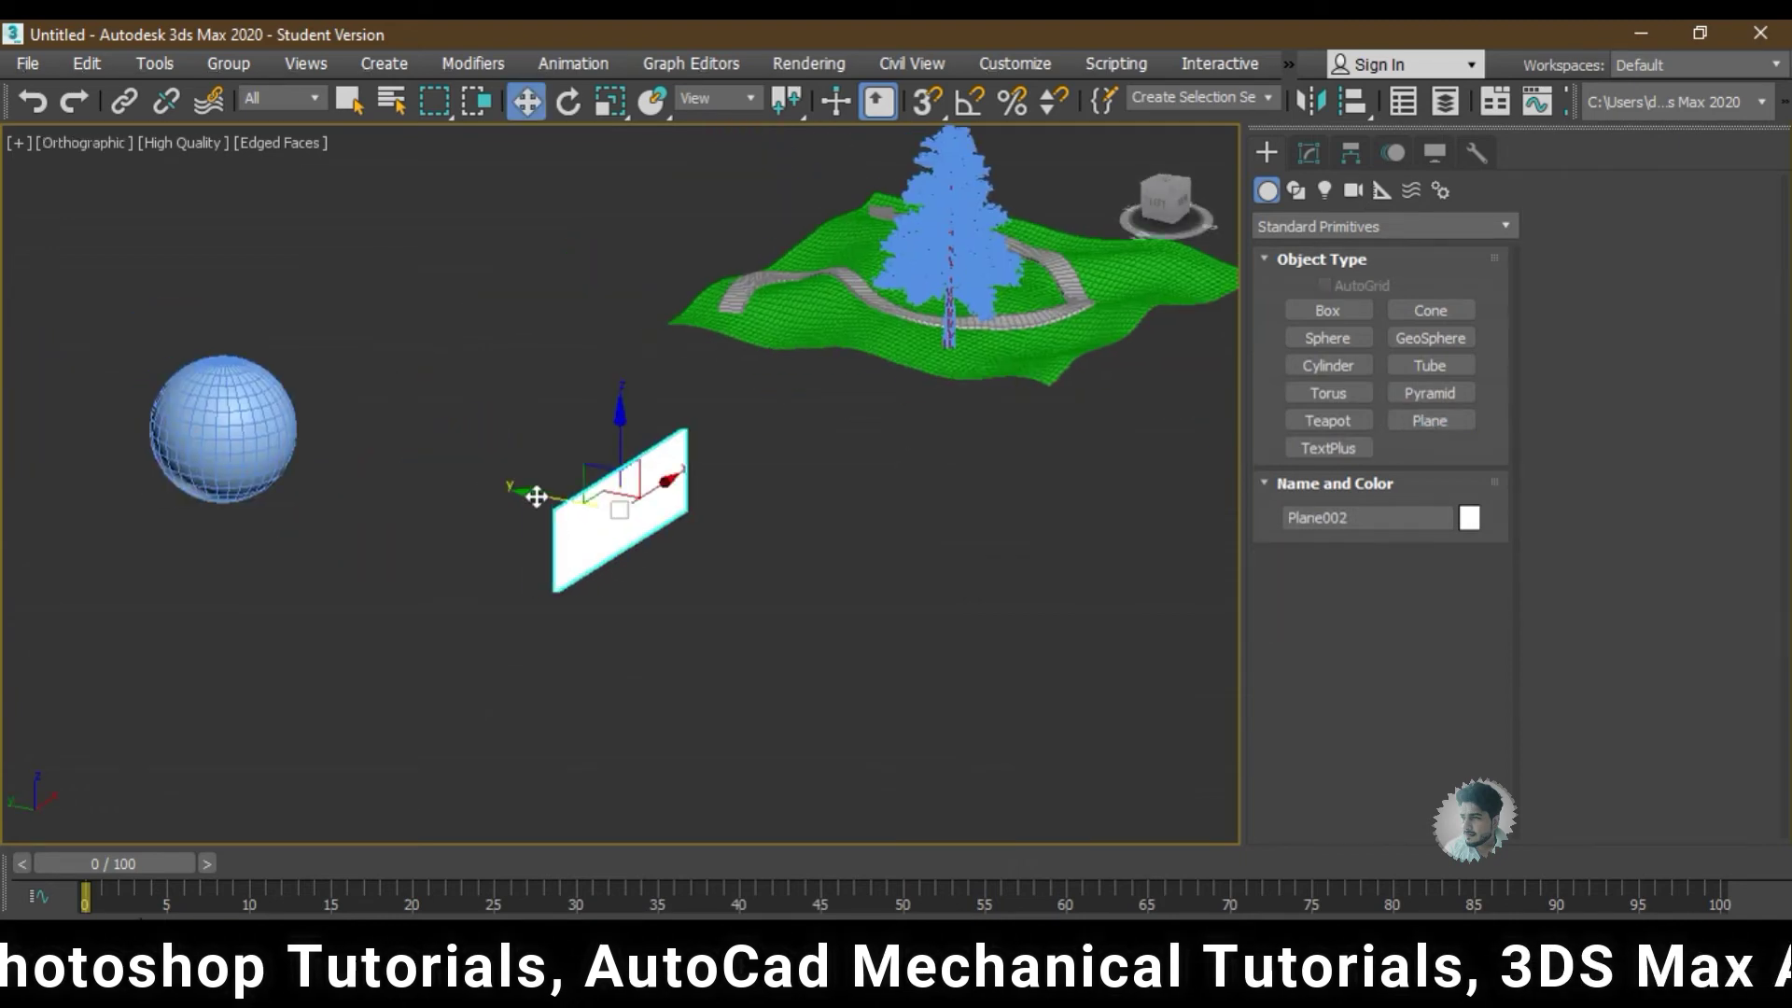
pyautogui.moveTo(532, 495); pyautogui.dragTo(307, 460)
pyautogui.scroll(5, 308, 460)
pyautogui.moveTo(423, 531); pyautogui.dragTo(663, 598, button='middle')
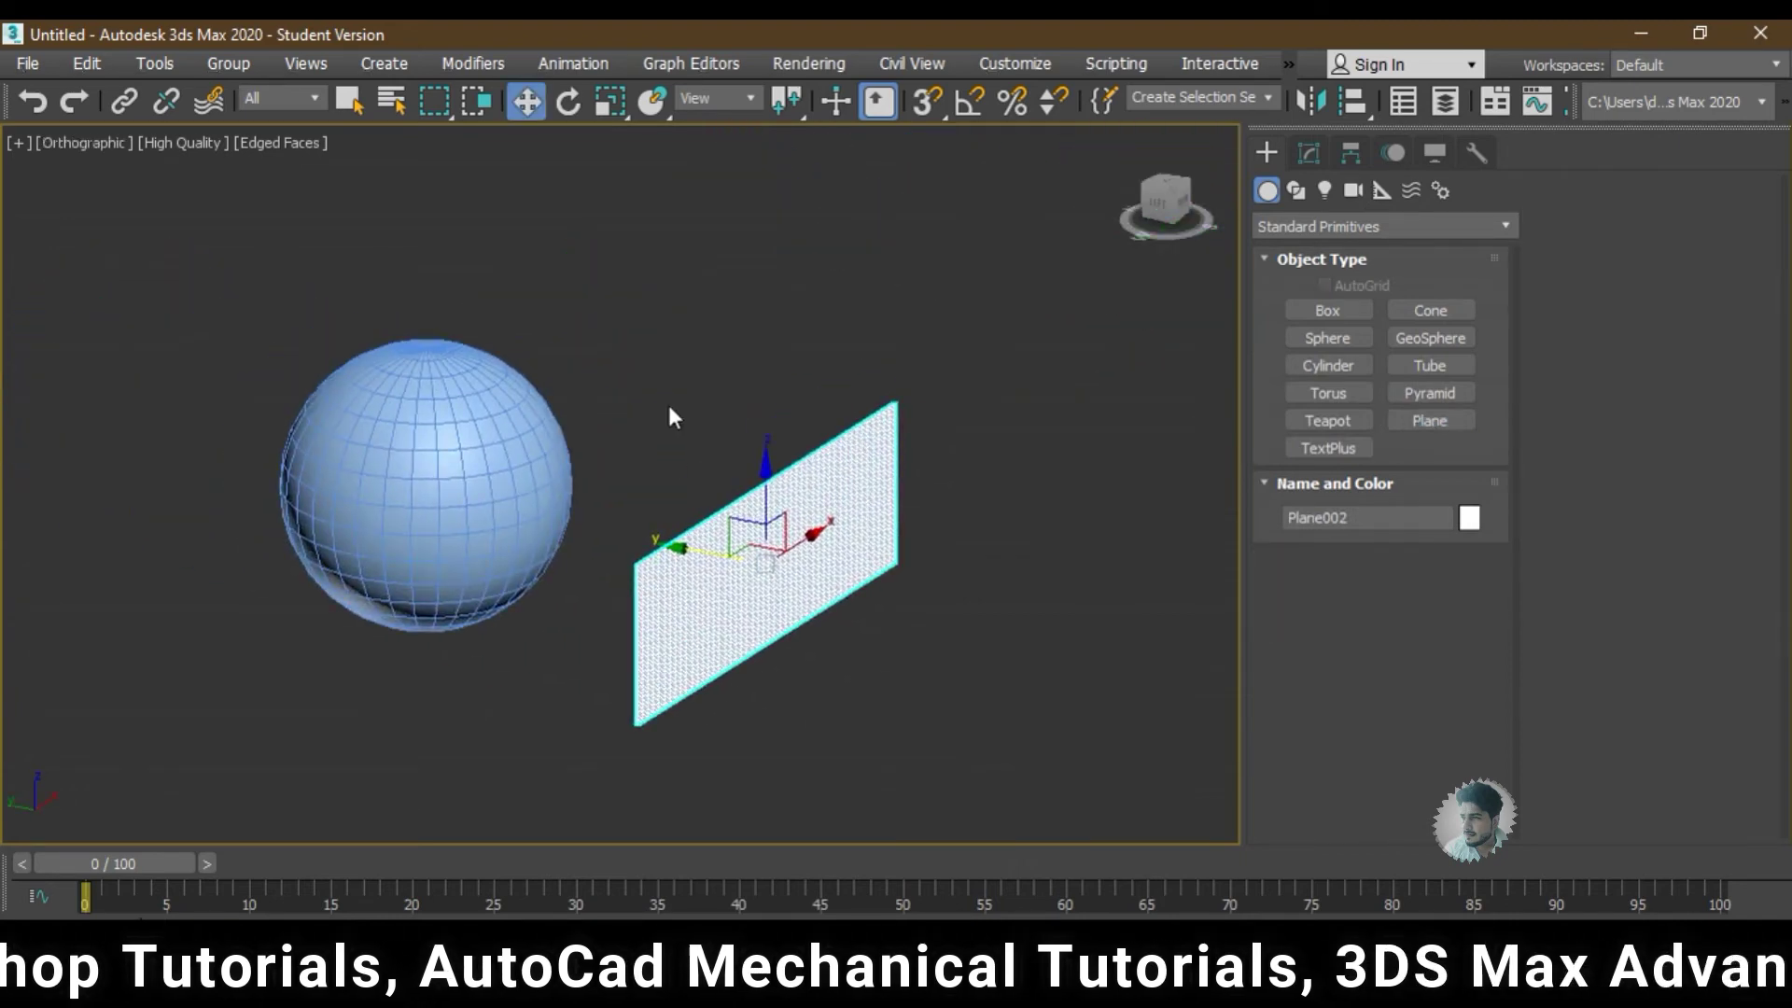
pyautogui.click(669, 401)
# - Reduce the plane's Length and Width segments to 43 by 29
pyautogui.click(875, 516)
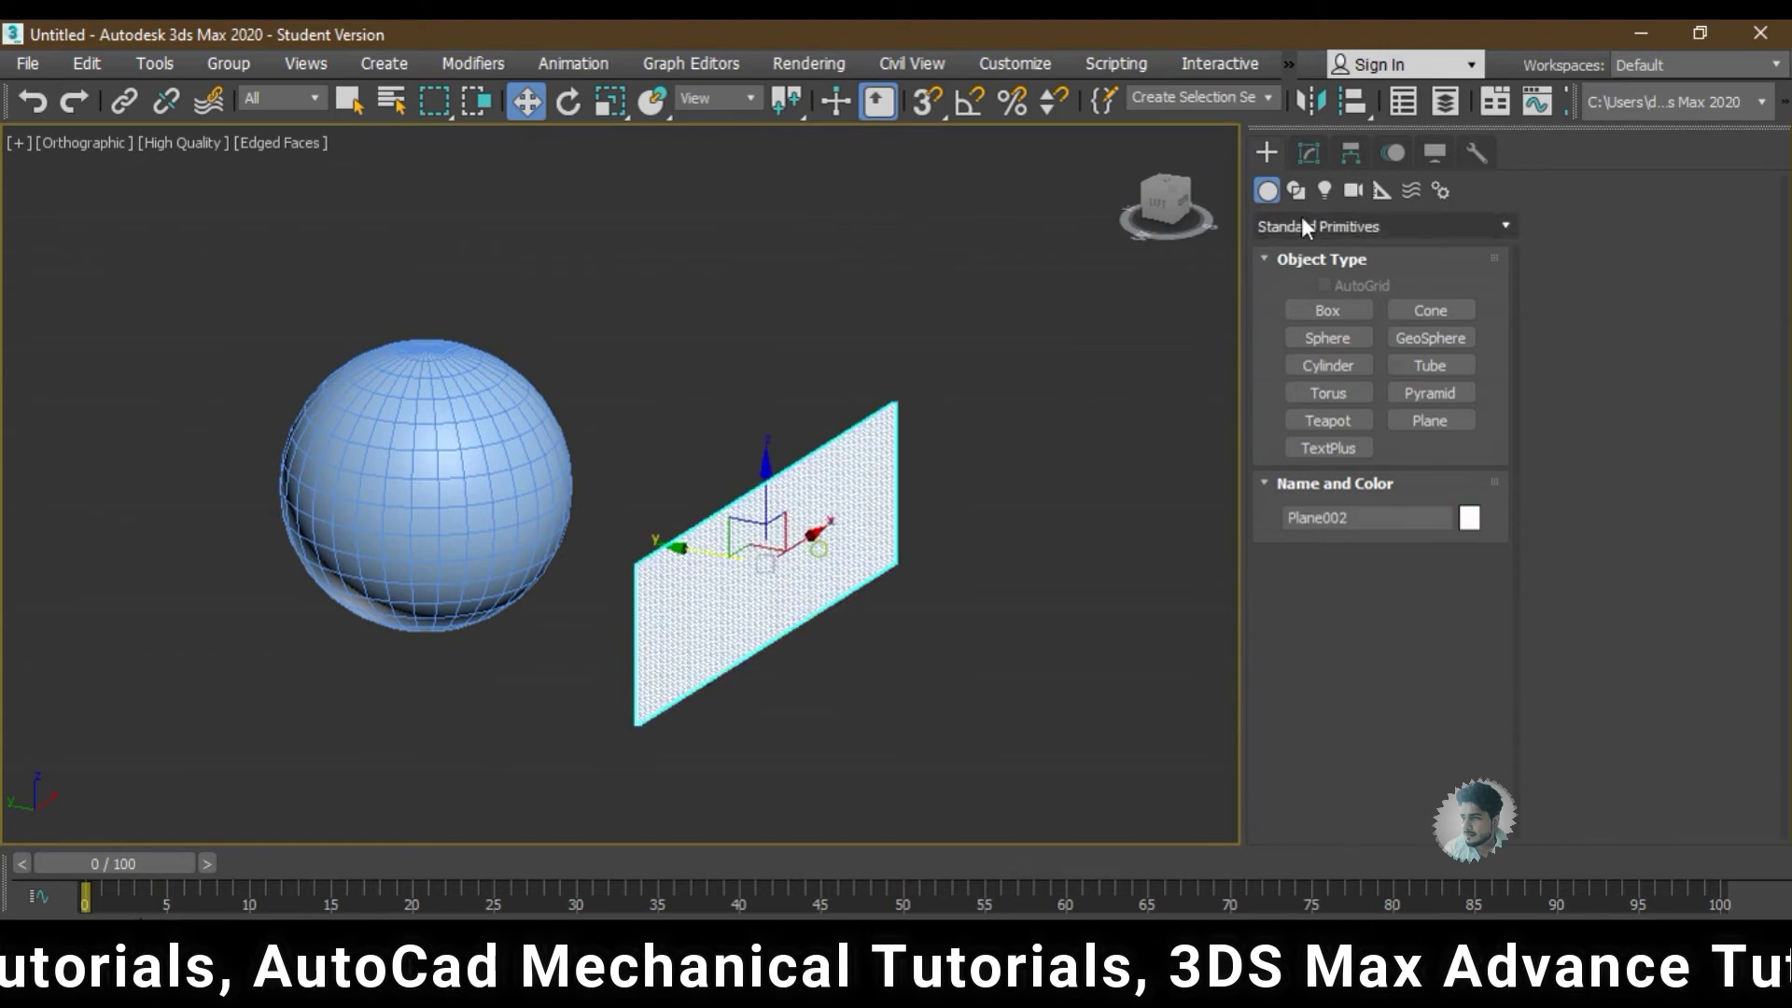
pyautogui.click(1308, 153)
pyautogui.moveTo(1462, 607); pyautogui.dragTo(1461, 672)
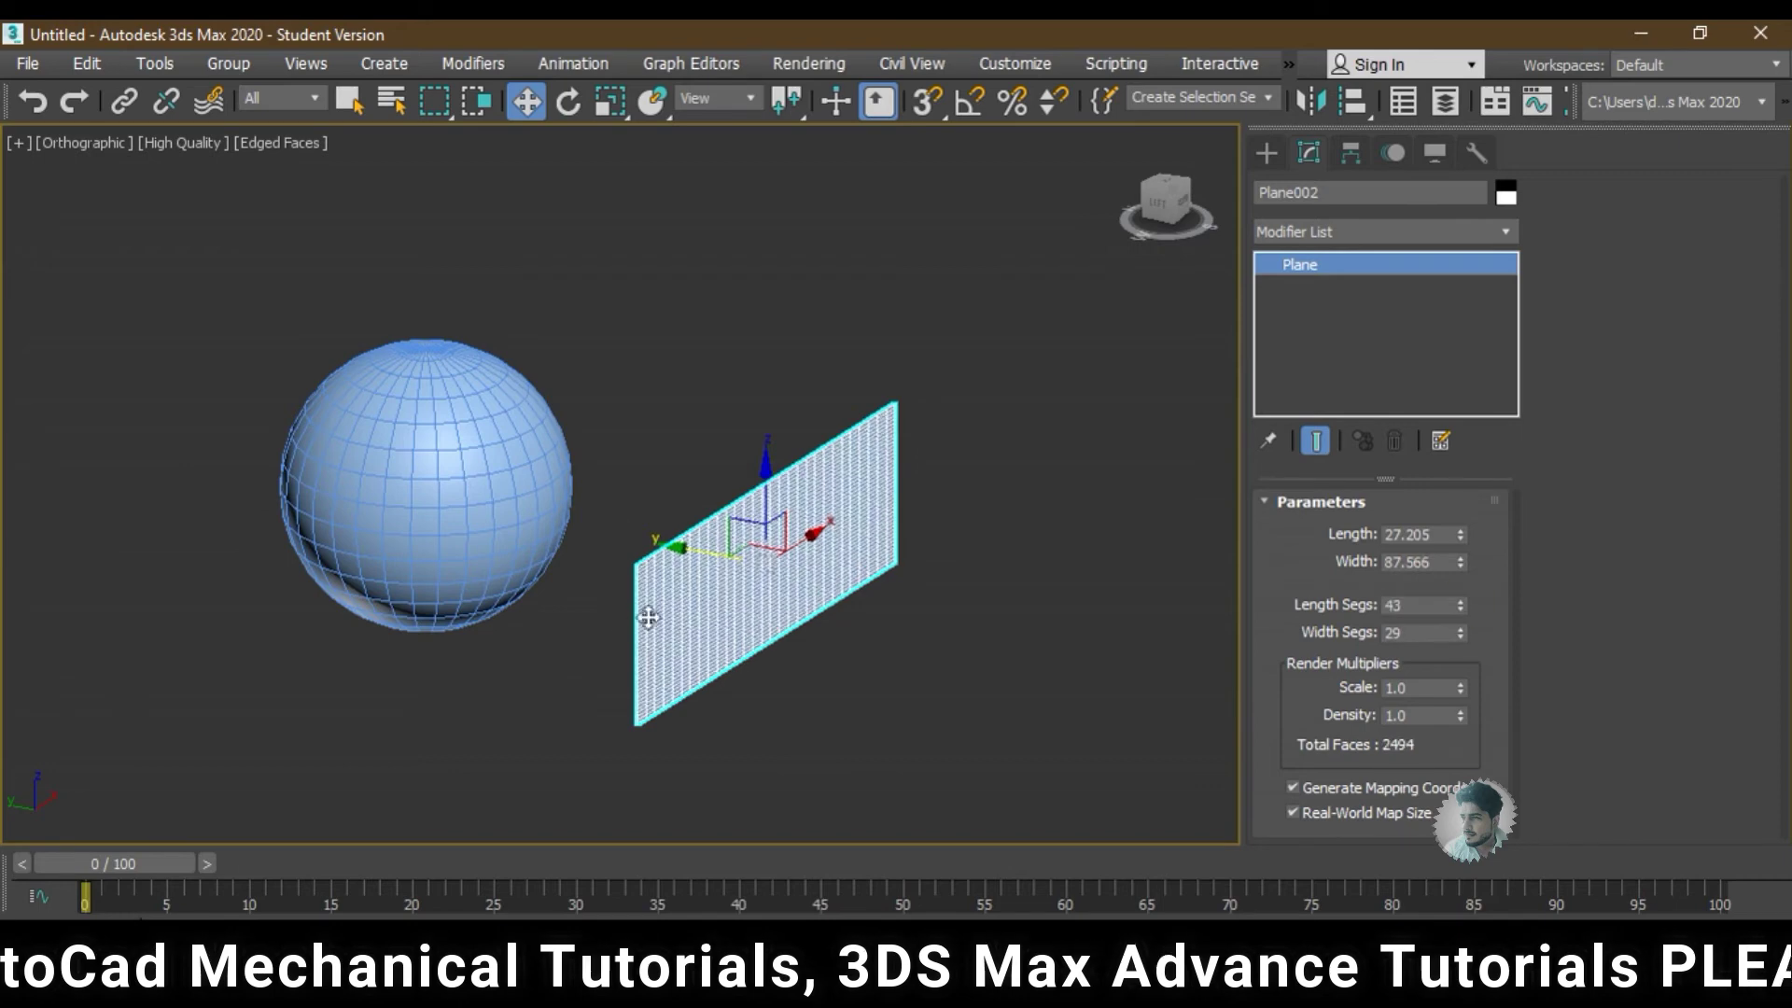
pyautogui.moveTo(640, 609); pyautogui.dragTo(672, 634, button='middle')
pyautogui.scroll(3, 671, 560)
pyautogui.click(388, 457)
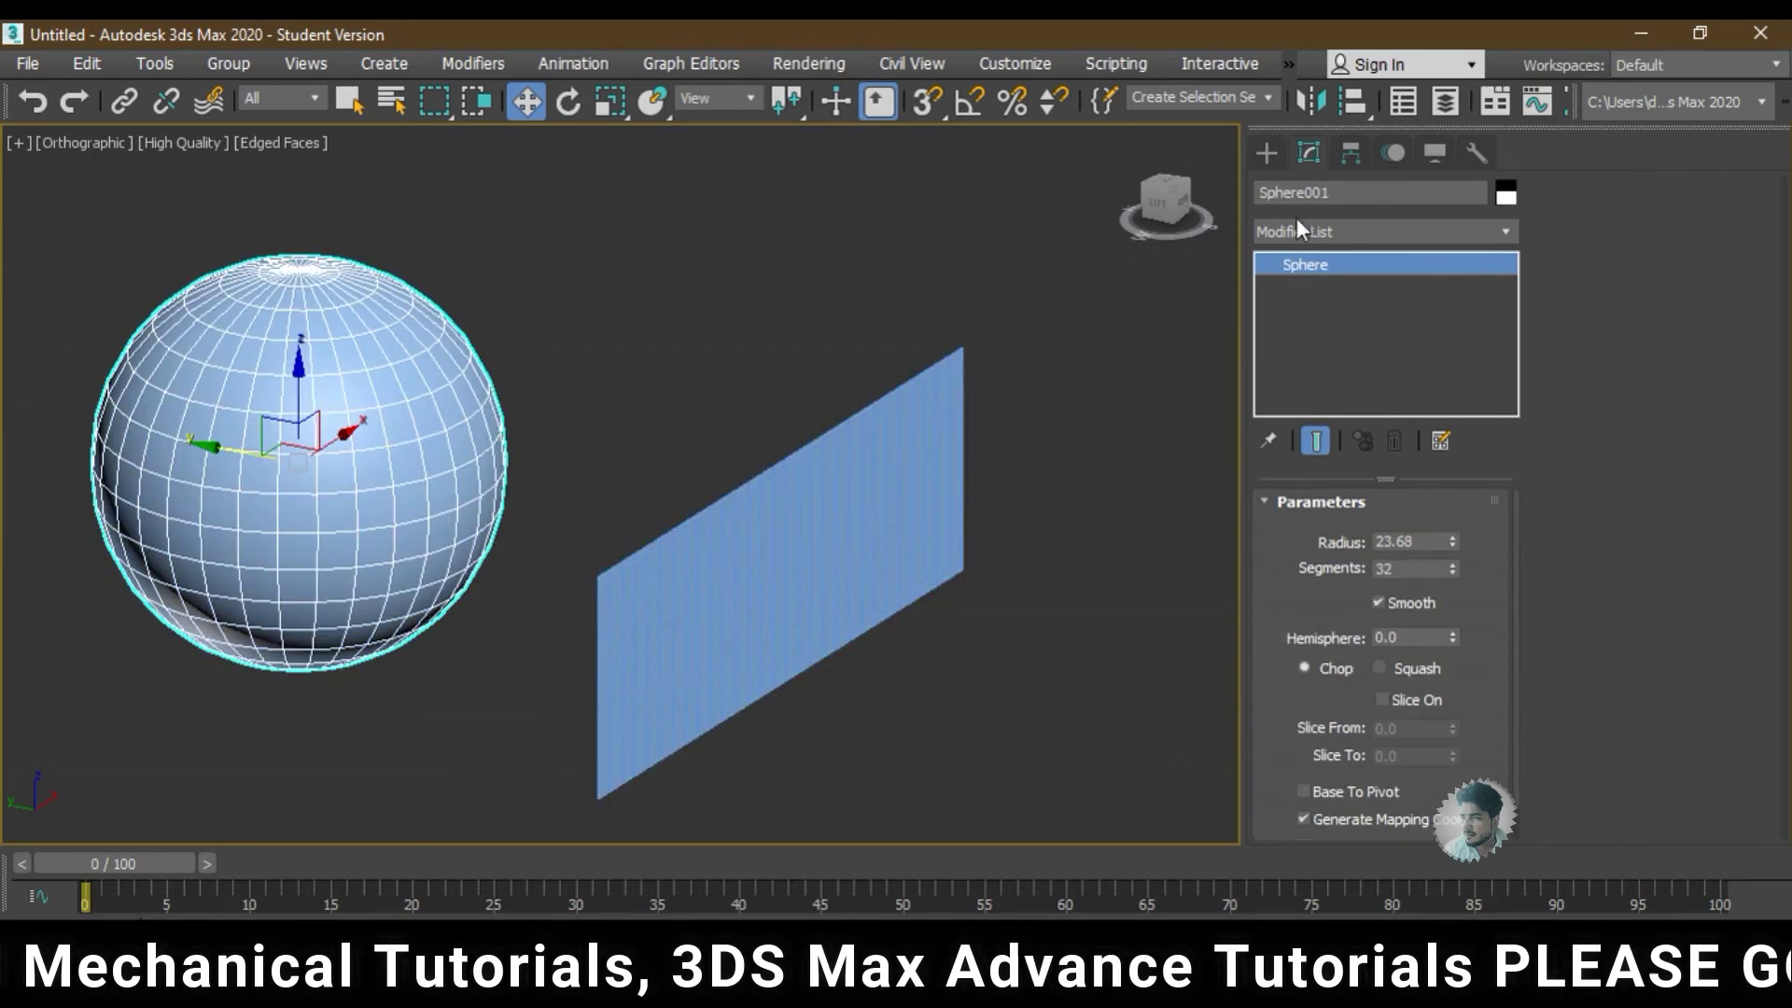
# - Start a Conform compound object with Sphere001 as wrapper and activate Pick Wrap-To Object
pyautogui.click(1267, 153)
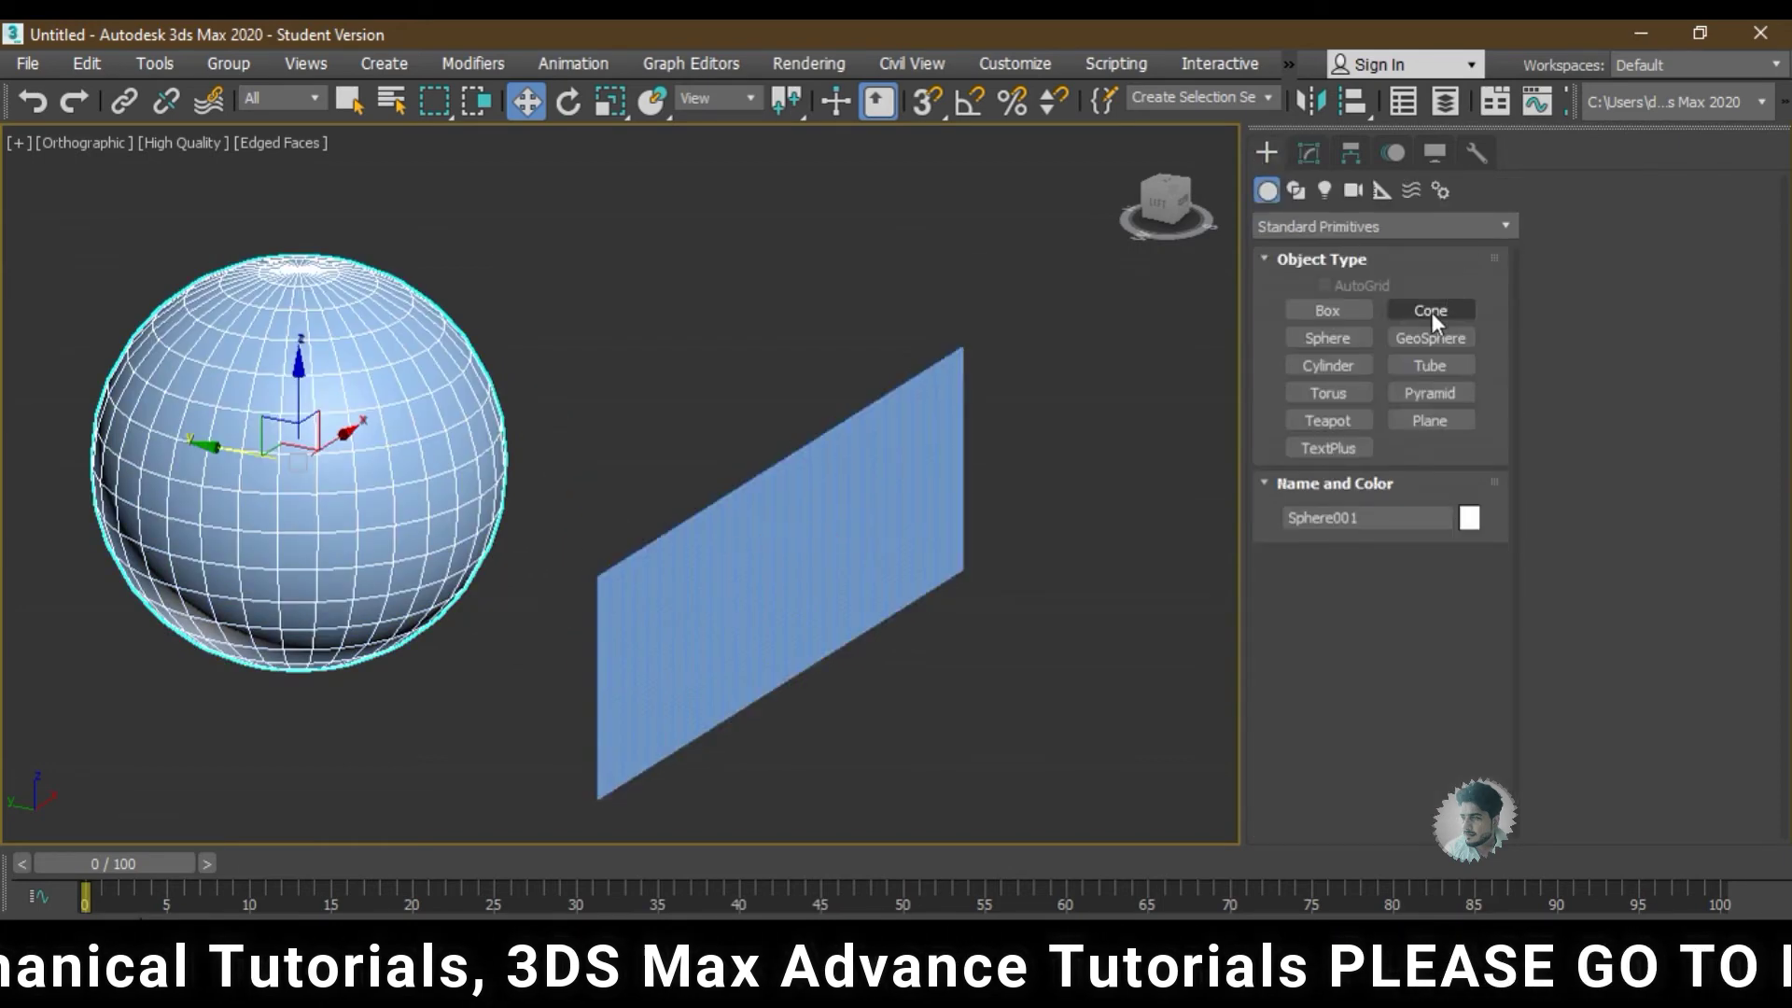
pyautogui.click(1314, 227)
pyautogui.click(1293, 292)
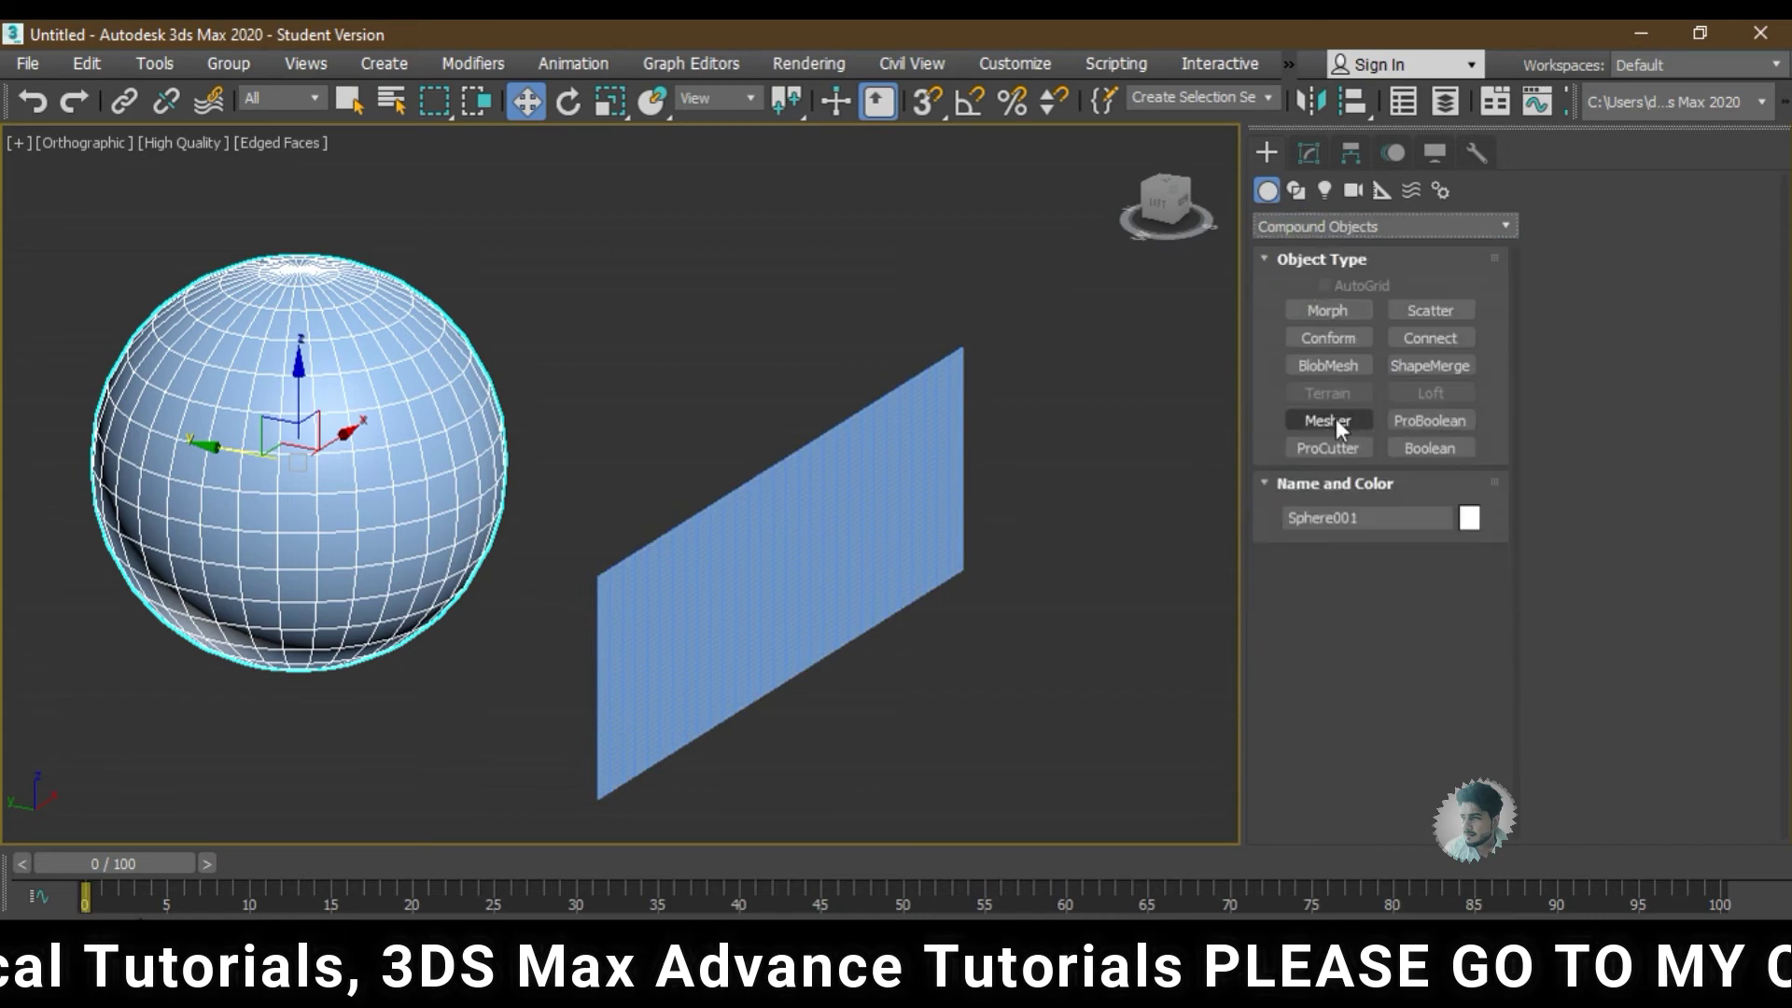
pyautogui.click(1326, 338)
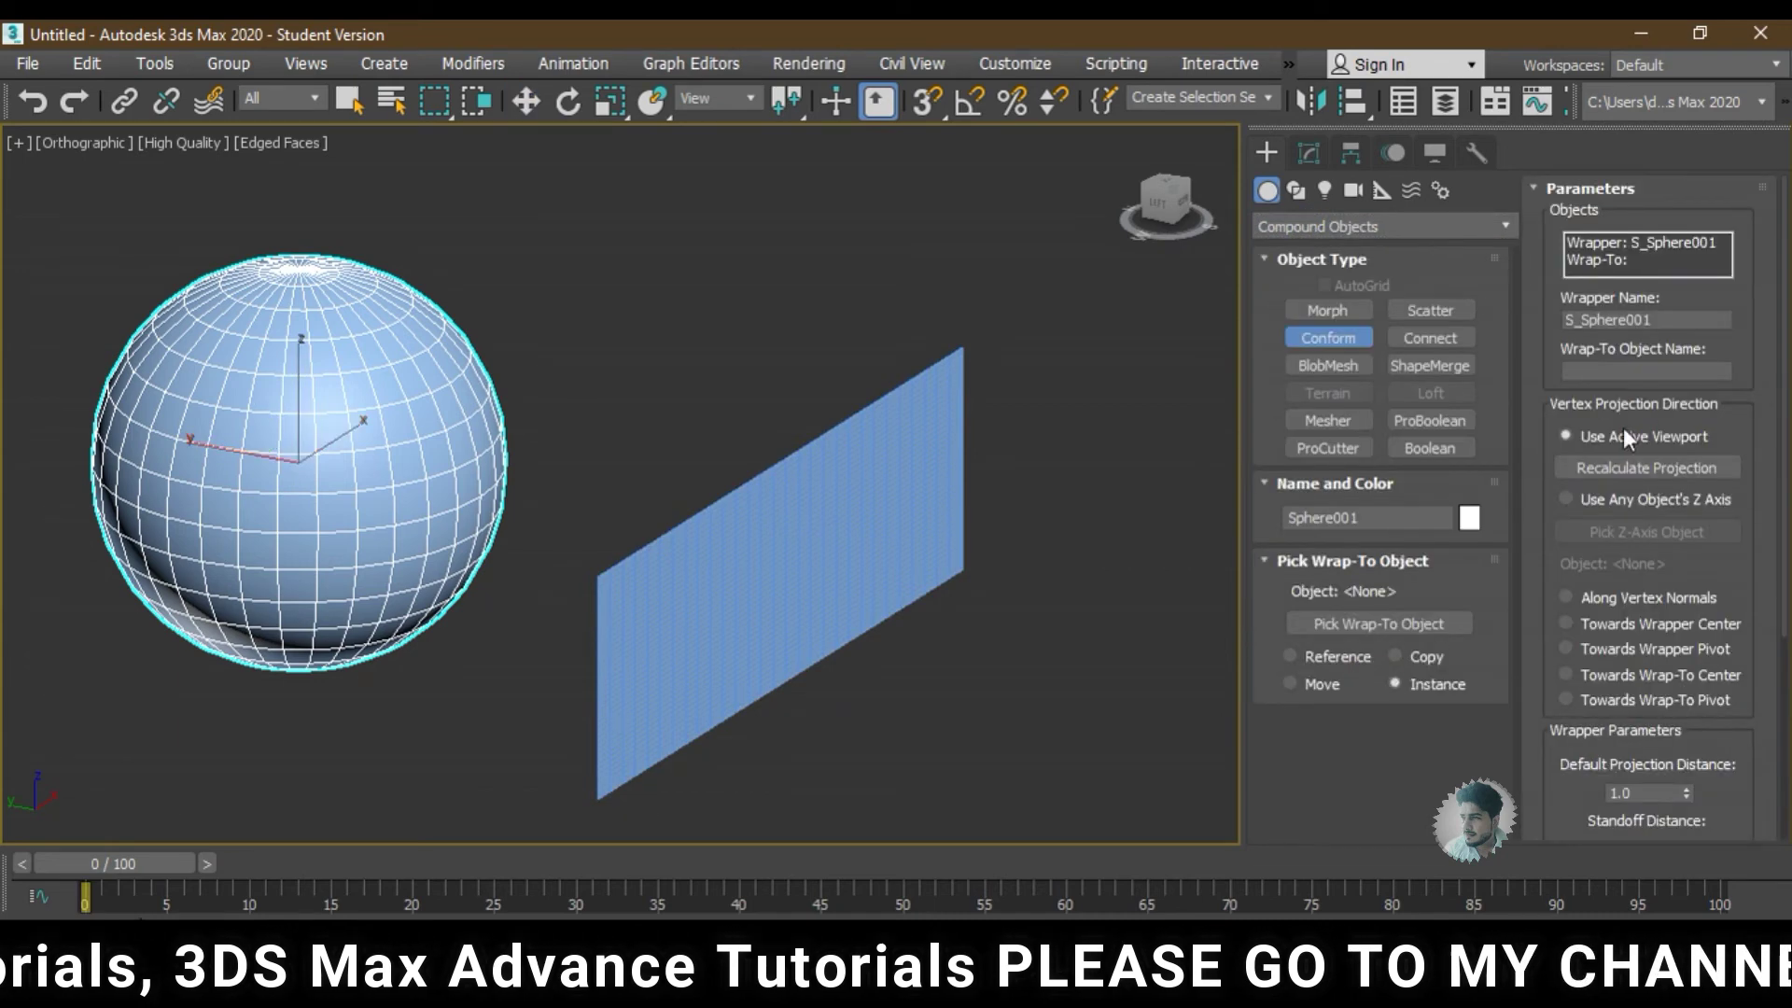
pyautogui.click(1346, 621)
pyautogui.moveTo(1227, 630)
pyautogui.keyDown('alt'); pyautogui.mouseDown(button='middle')
pyautogui.moveTo(925, 545)
pyautogui.moveTo(952, 480)
pyautogui.mouseUp(button='middle'); pyautogui.keyUp('alt')
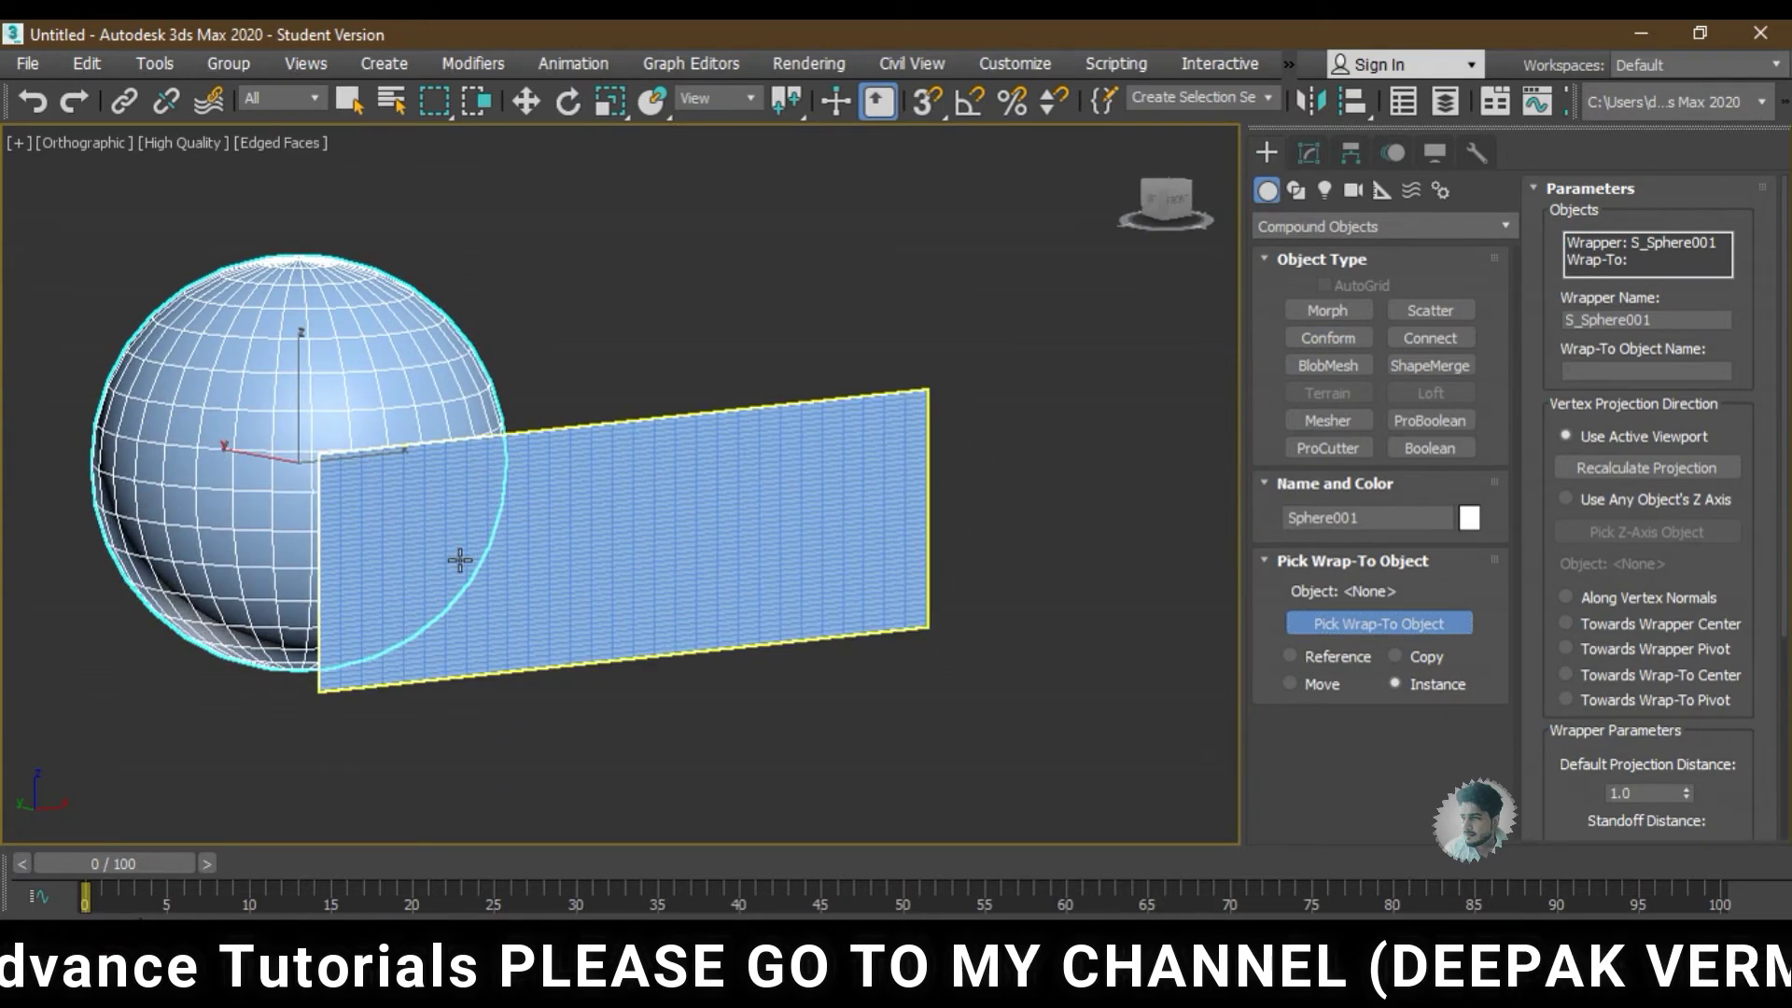
pyautogui.moveTo(471, 509); pyautogui.dragTo(552, 538, button='middle')
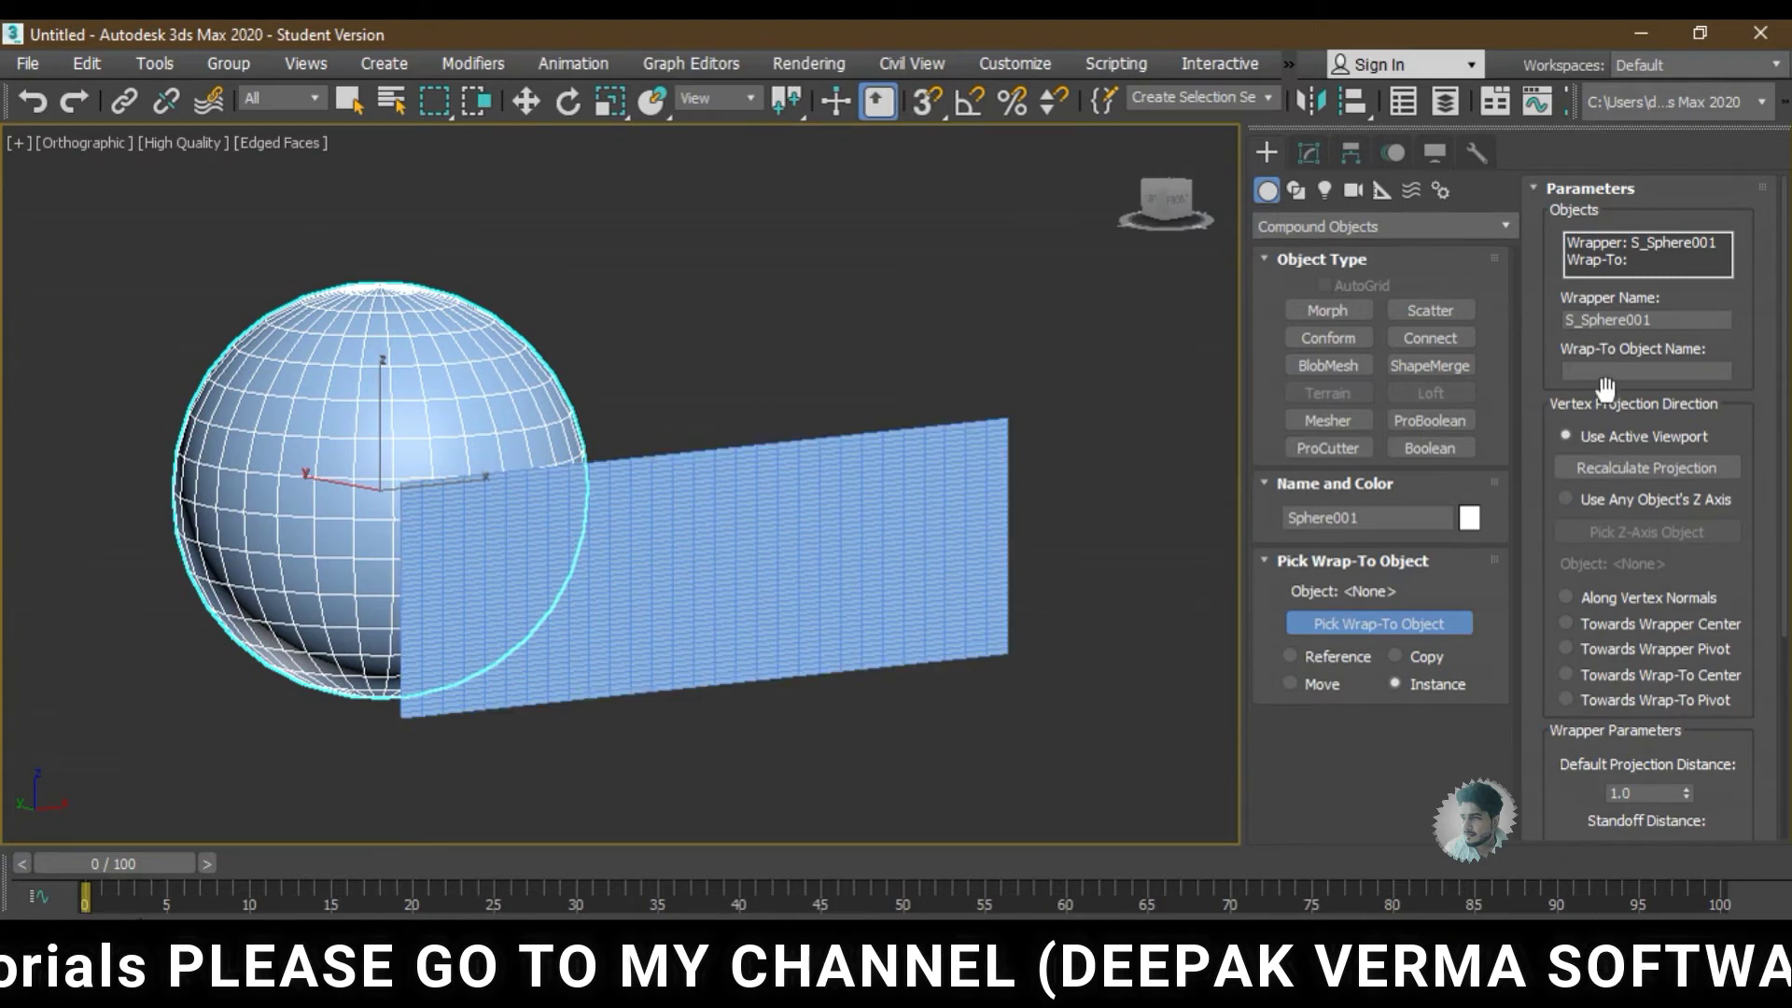
pyautogui.moveTo(434, 493)
pyautogui.keyDown('alt'); pyautogui.mouseDown(button='middle')
pyautogui.moveTo(488, 485)
pyautogui.moveTo(482, 464)
pyautogui.mouseUp(button='middle'); pyautogui.keyUp('alt')
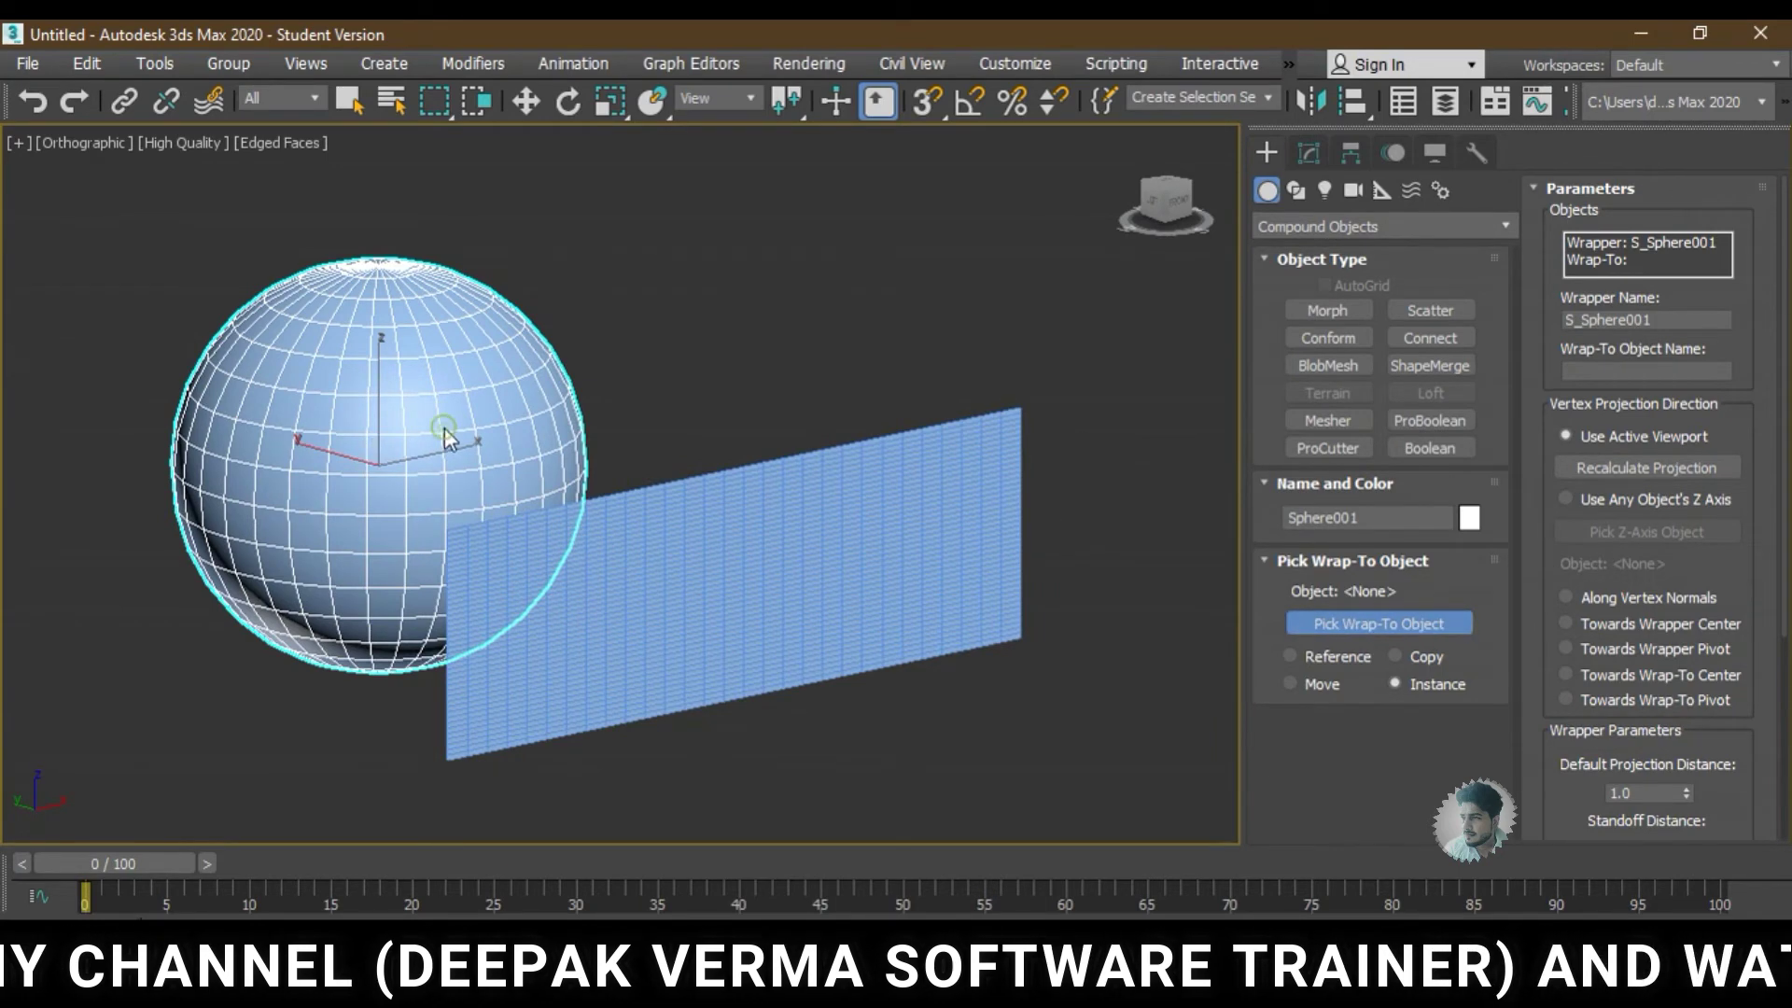
pyautogui.keyDown('alt'); pyautogui.moveTo(478, 484); pyautogui.dragTo(431, 453, button='middle'); pyautogui.keyUp('alt')
# - With the plane selected, start a Conform compound object from Compound Objects
pyautogui.press('w')
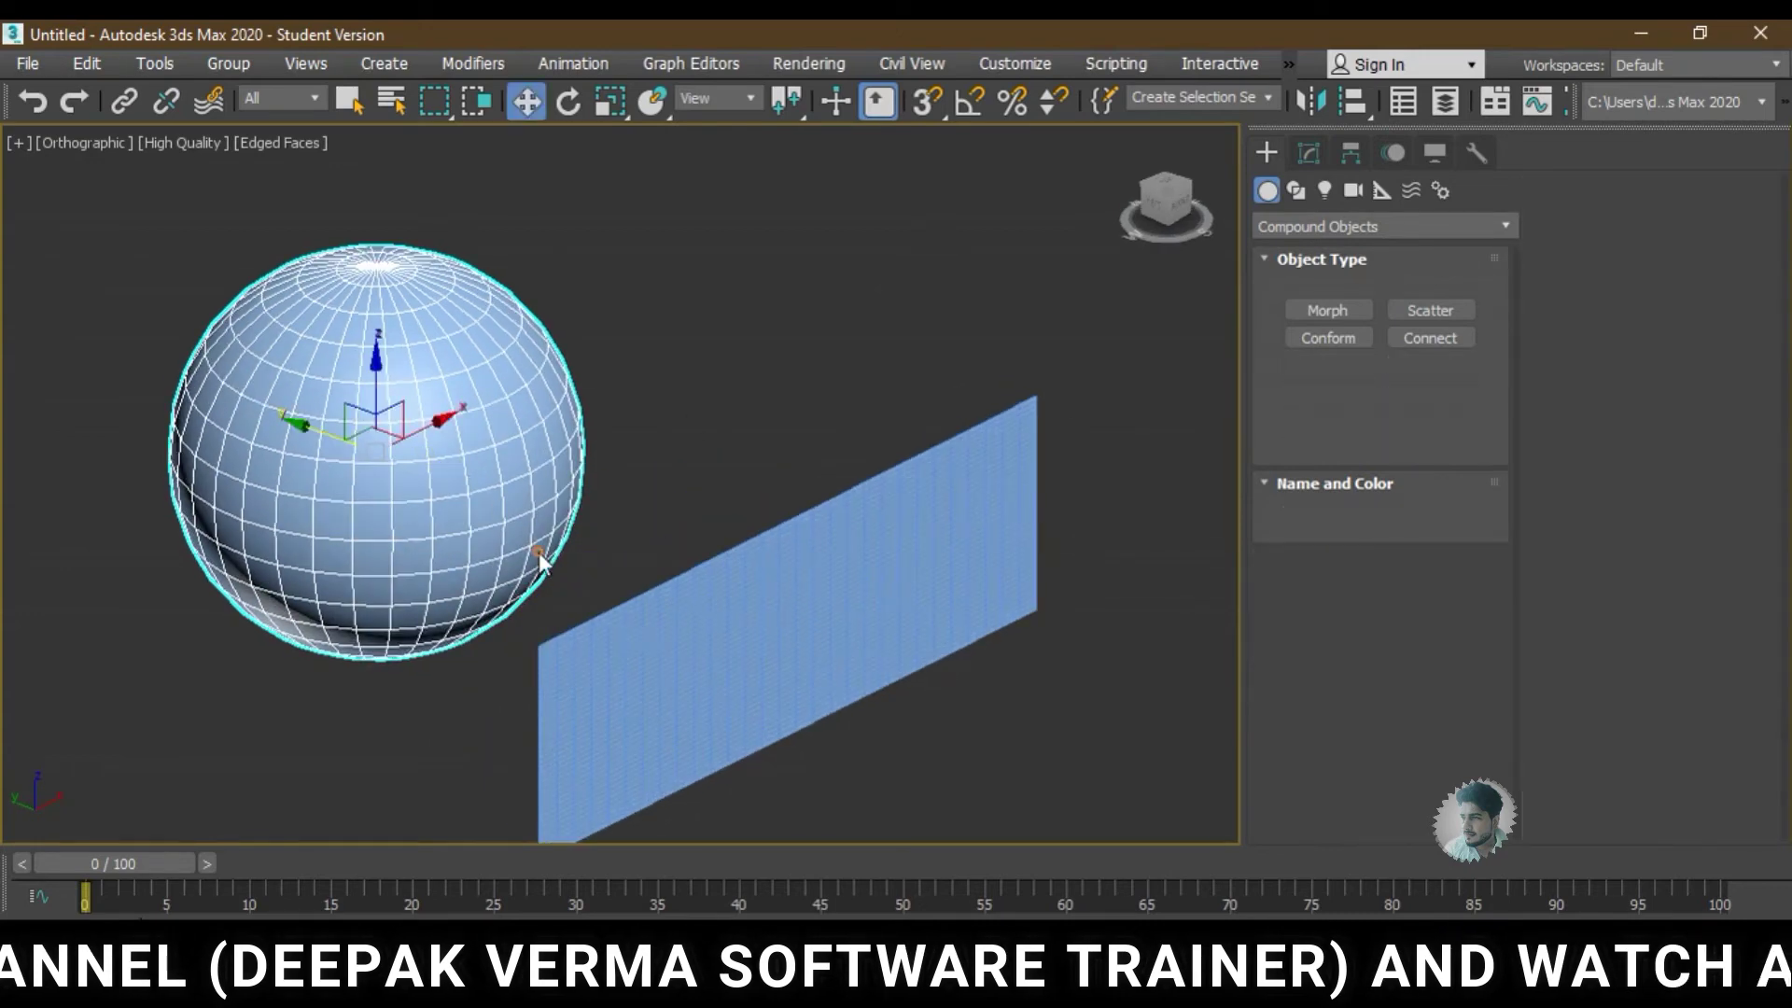
pyautogui.click(707, 368)
pyautogui.click(746, 545)
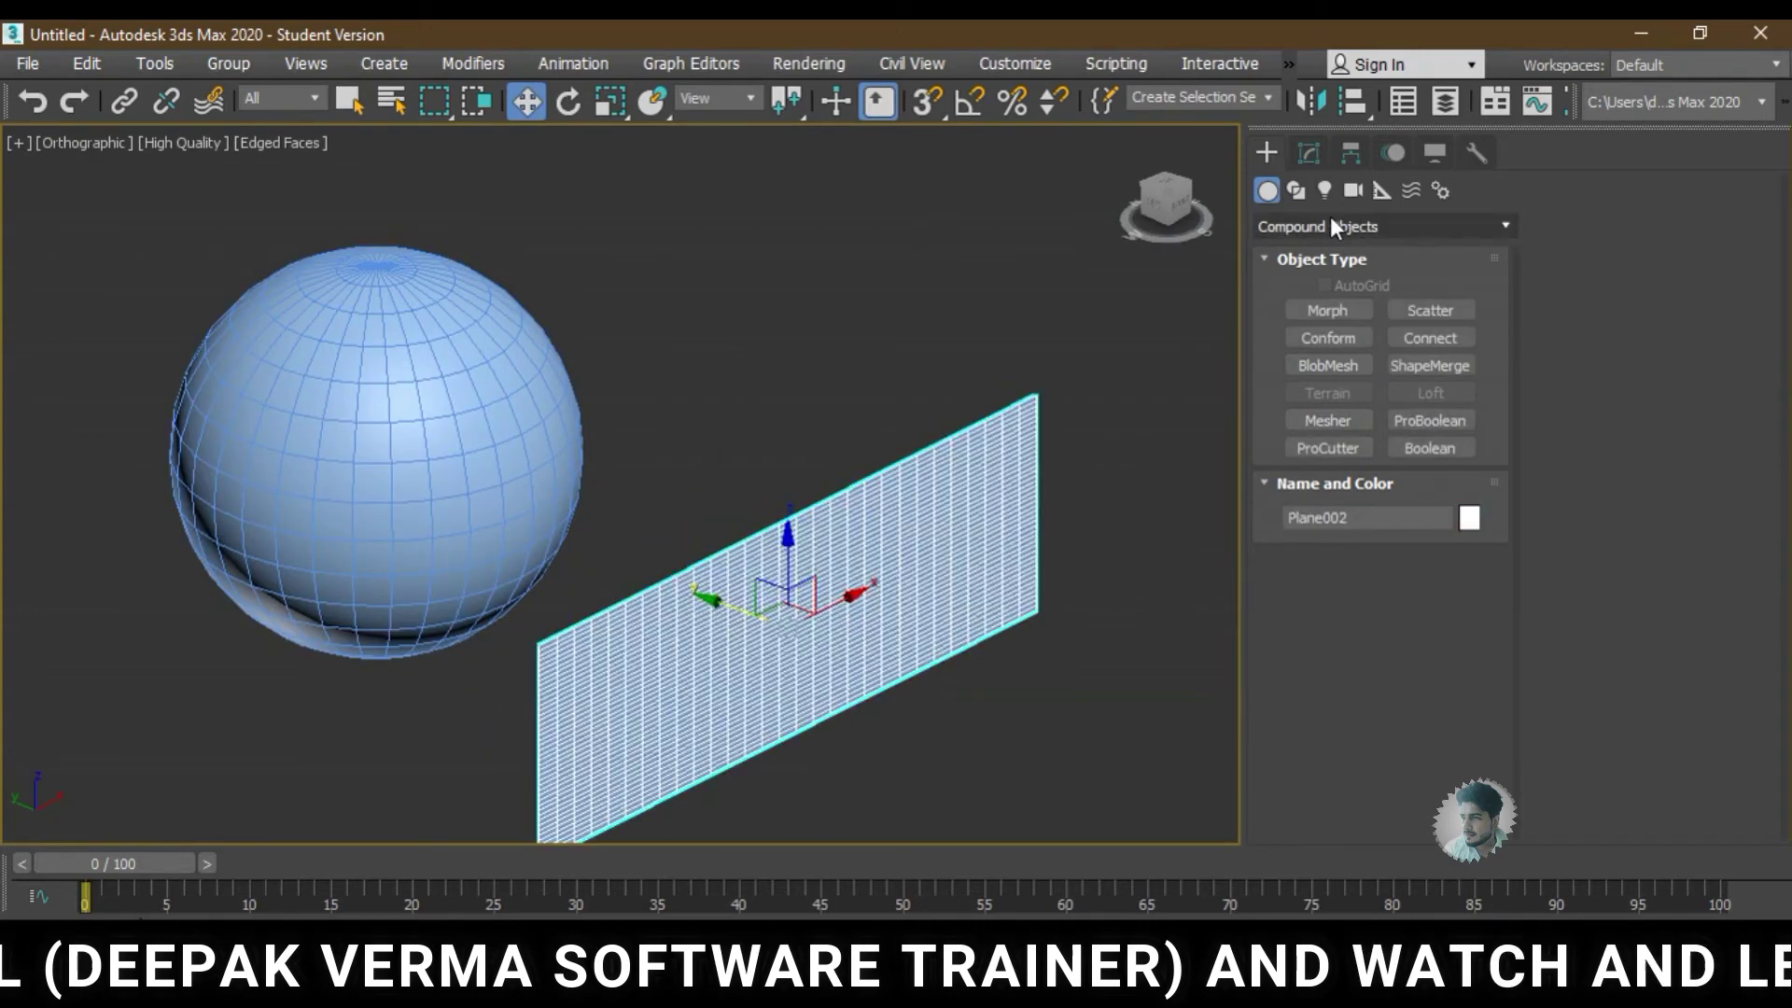
pyautogui.click(1288, 227)
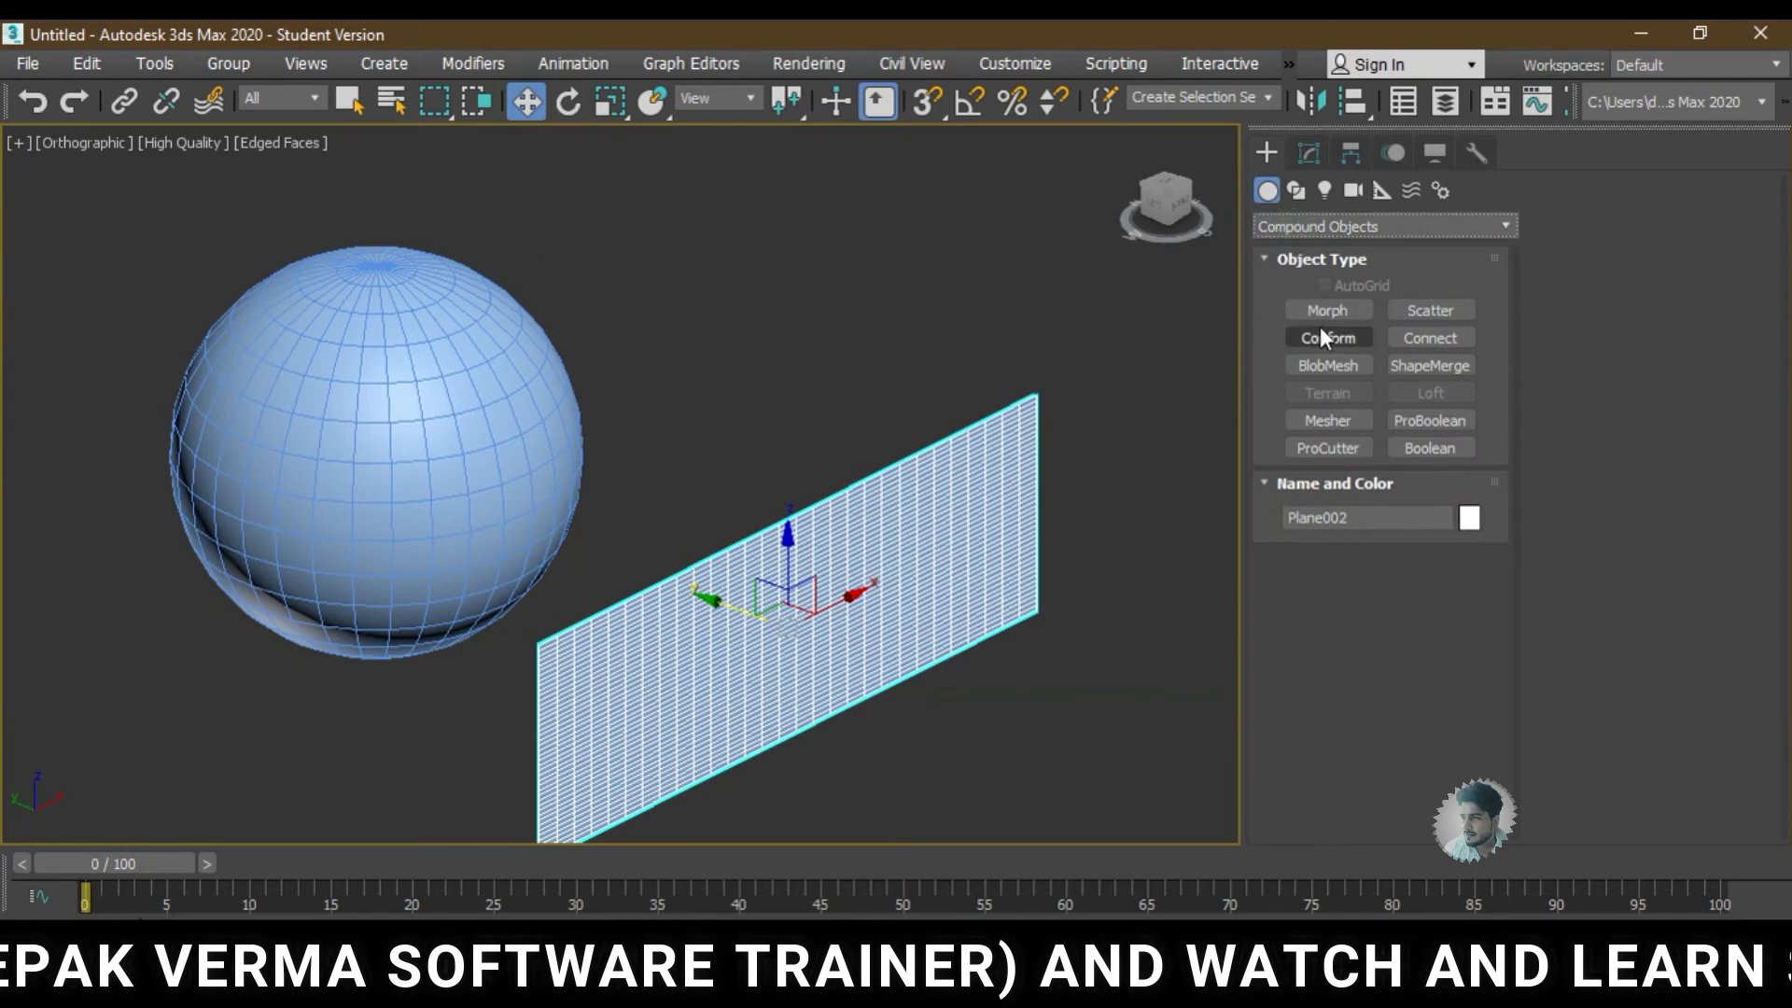
pyautogui.click(1307, 154)
pyautogui.click(1277, 159)
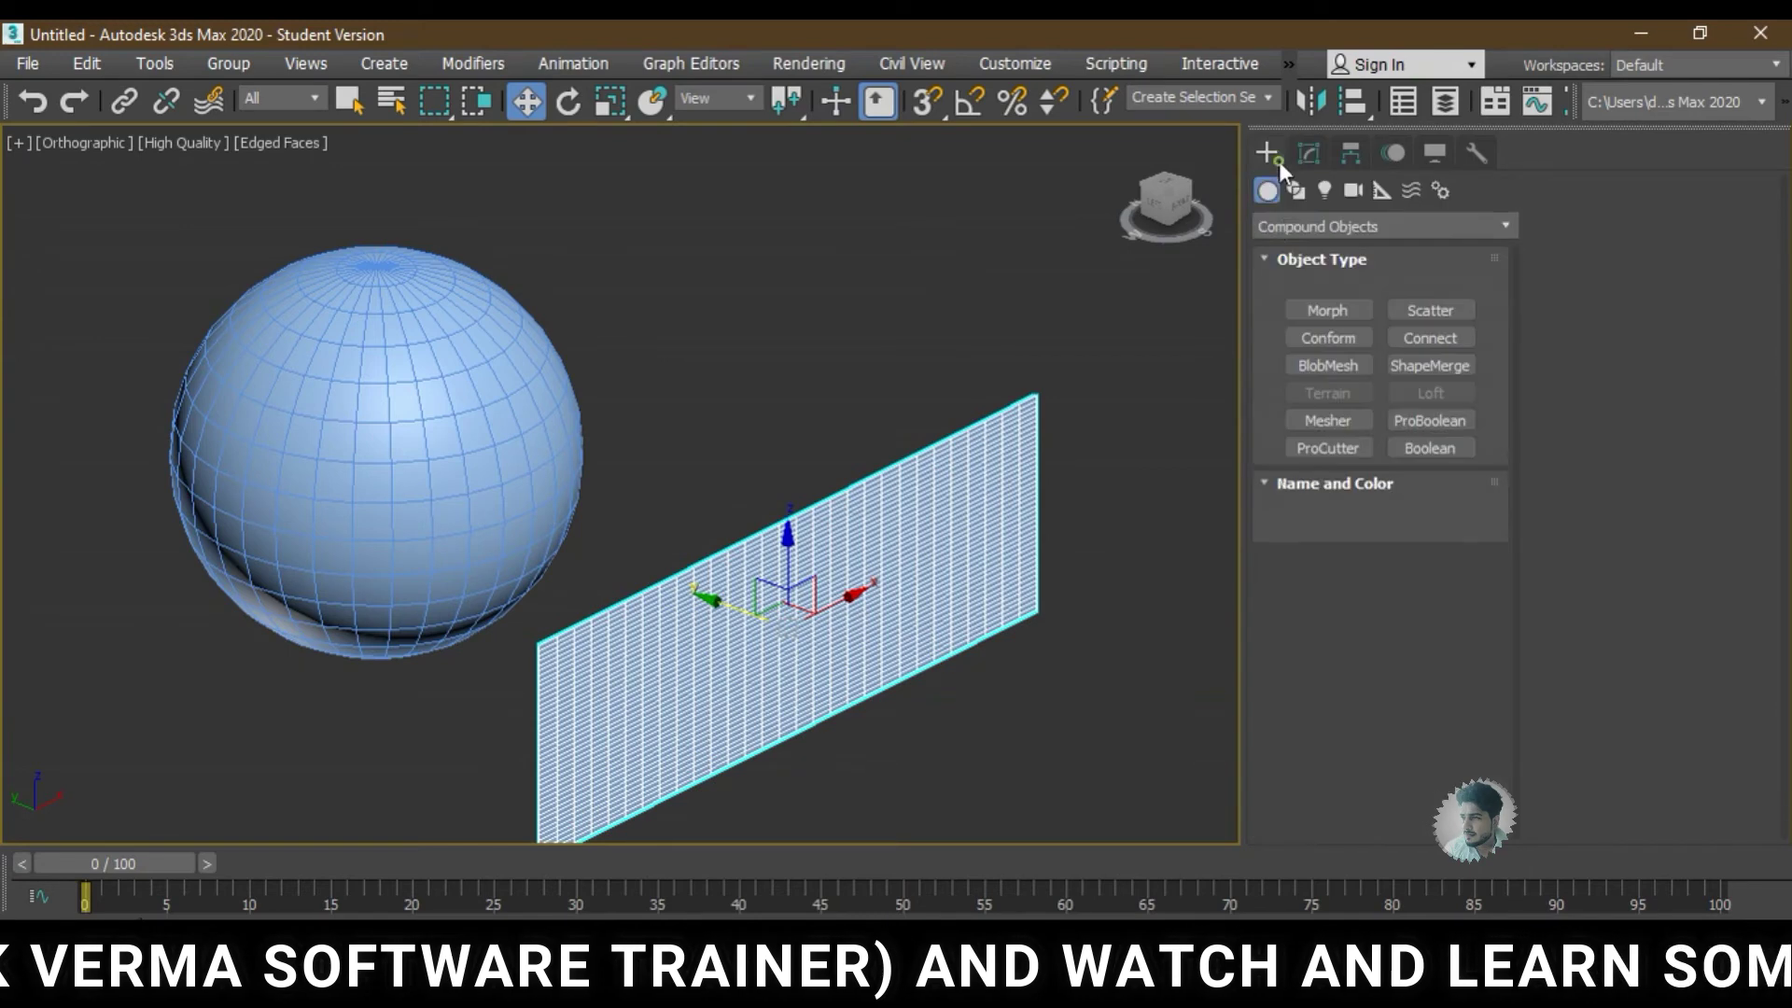
pyautogui.click(1297, 225)
pyautogui.click(1297, 295)
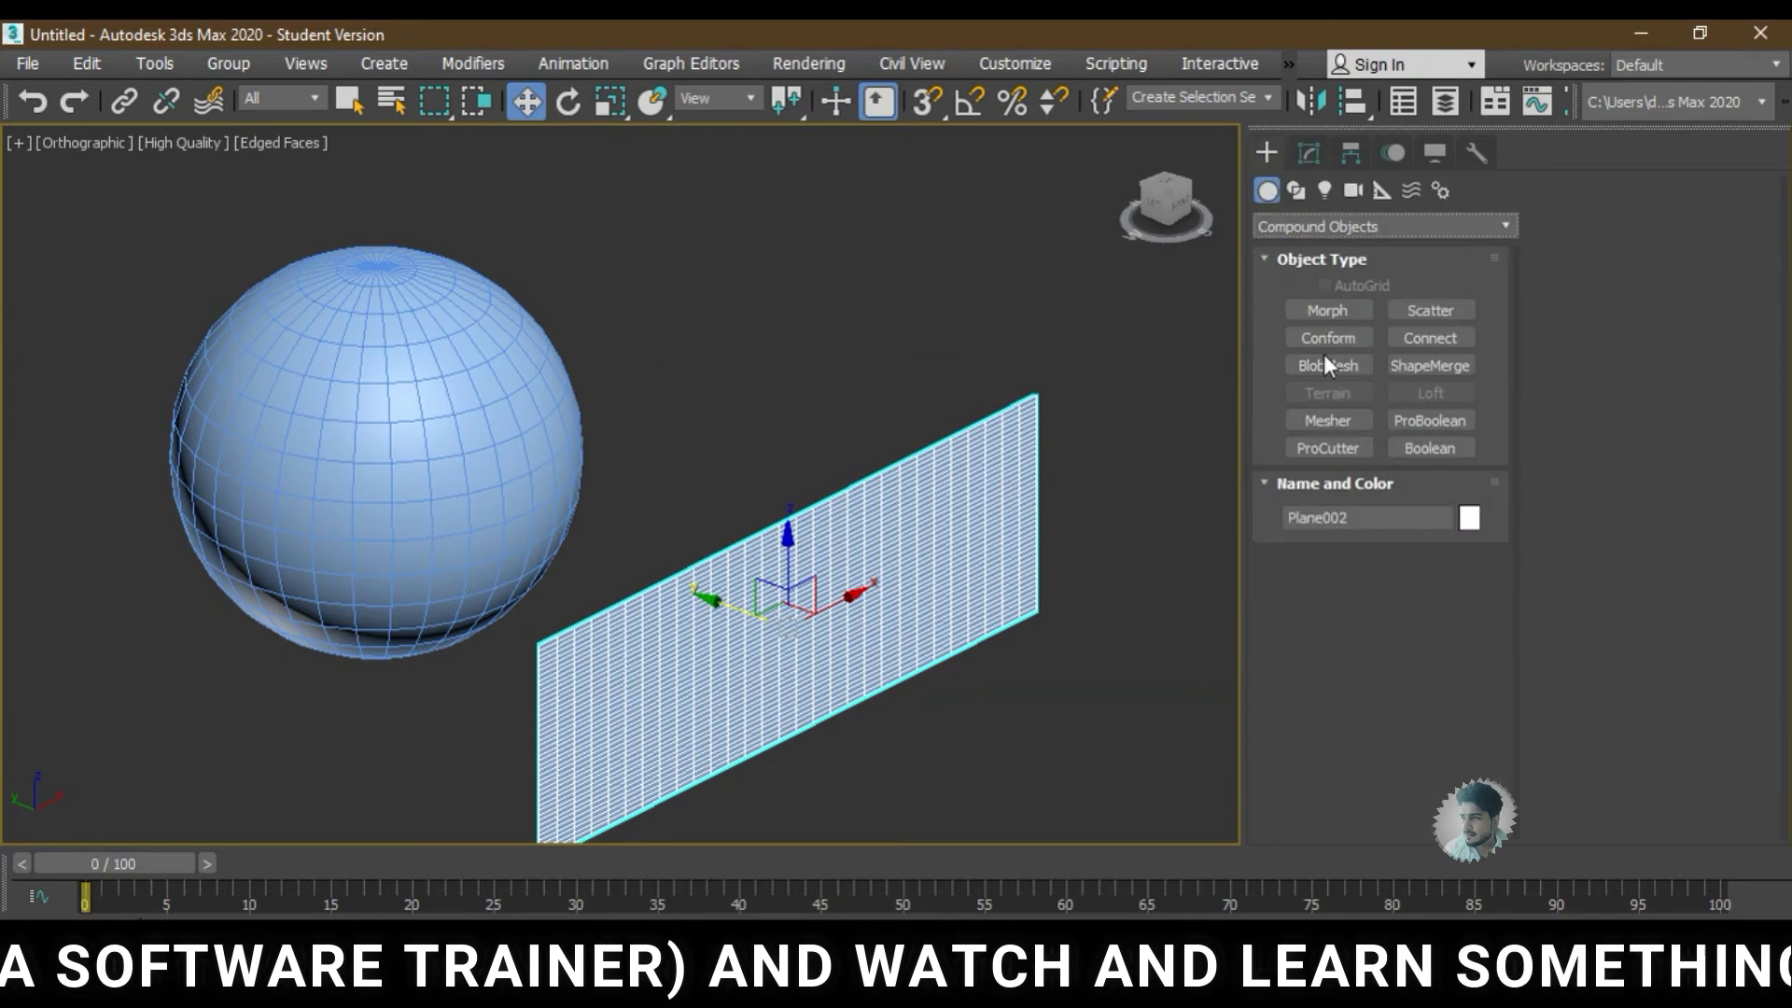
pyautogui.click(1323, 338)
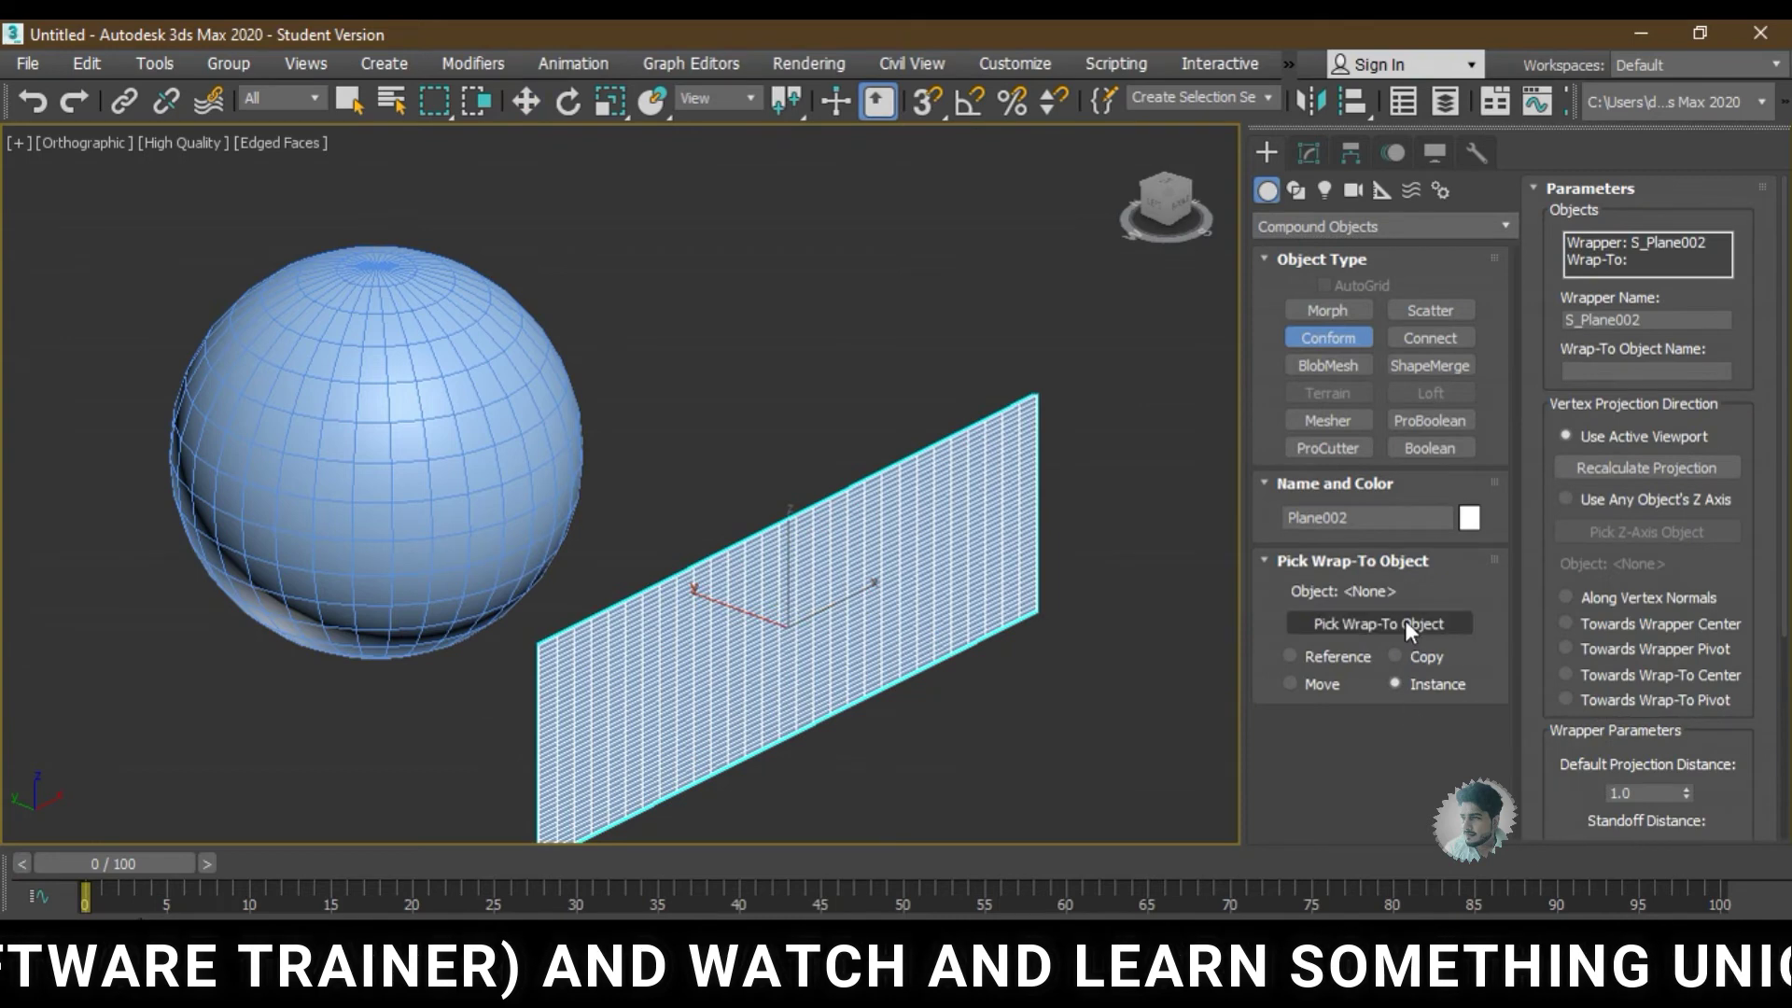
# - Pick the sphere as the Wrap-To object and orbit to check the wrapped plane
pyautogui.click(1405, 623)
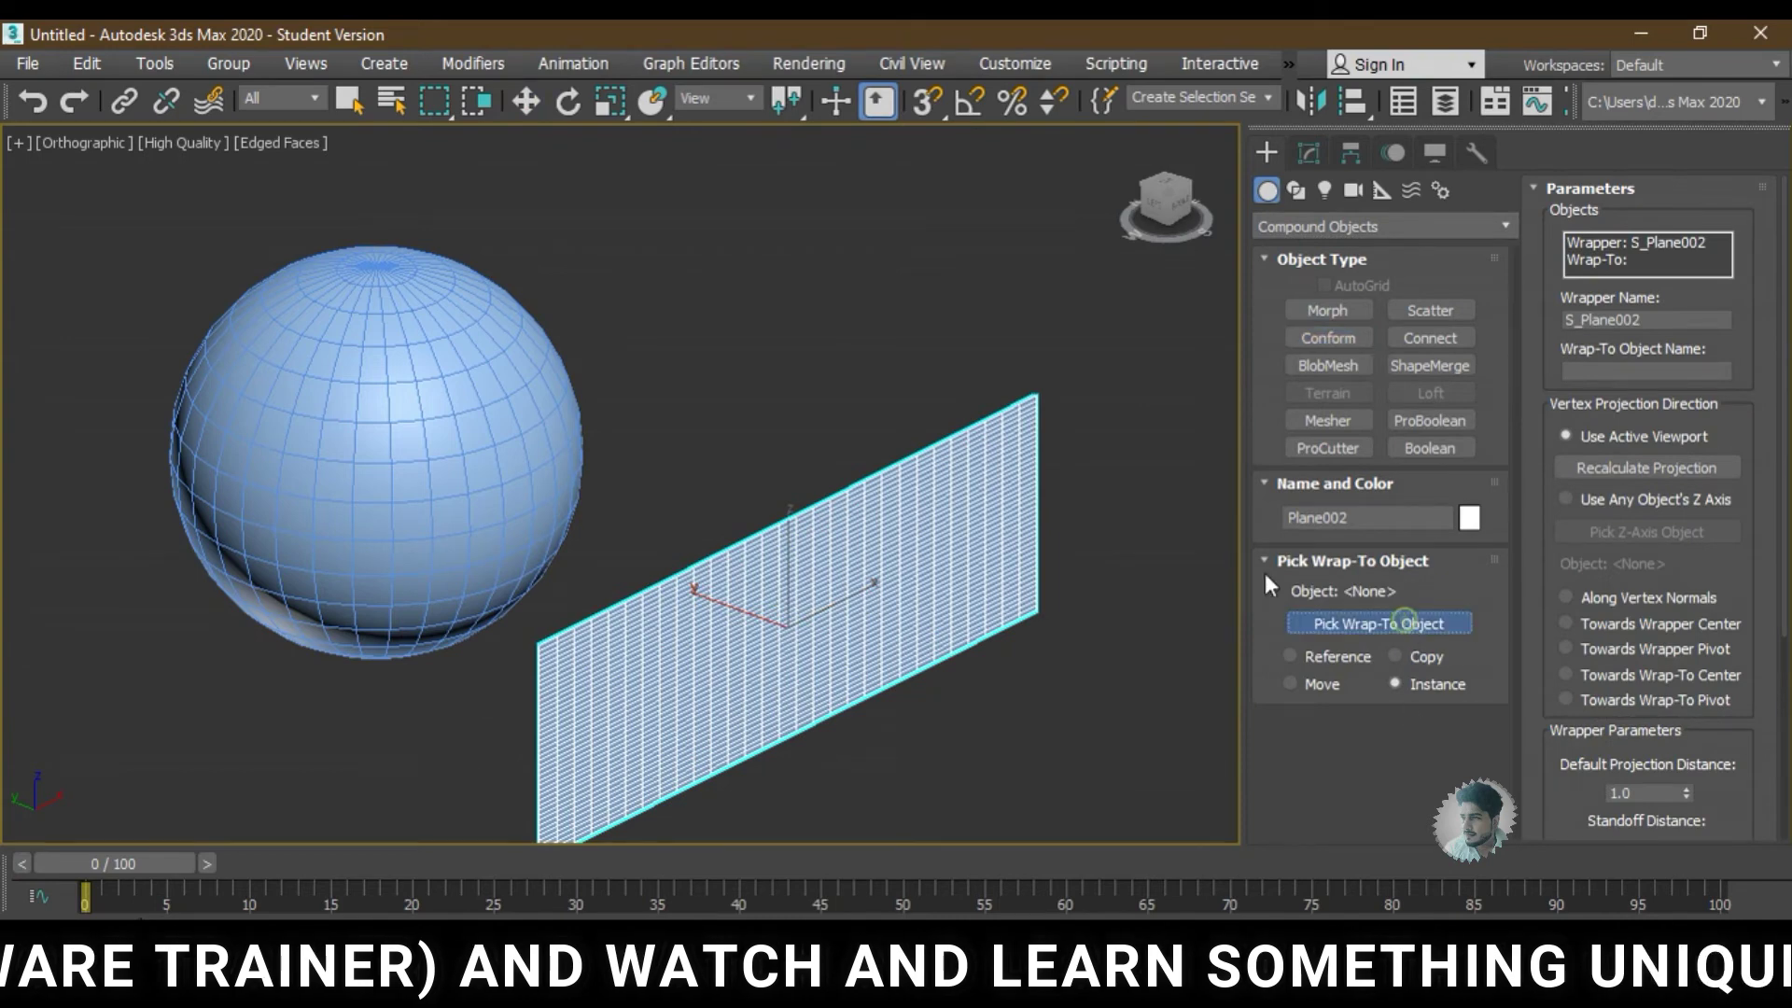
pyautogui.click(448, 384)
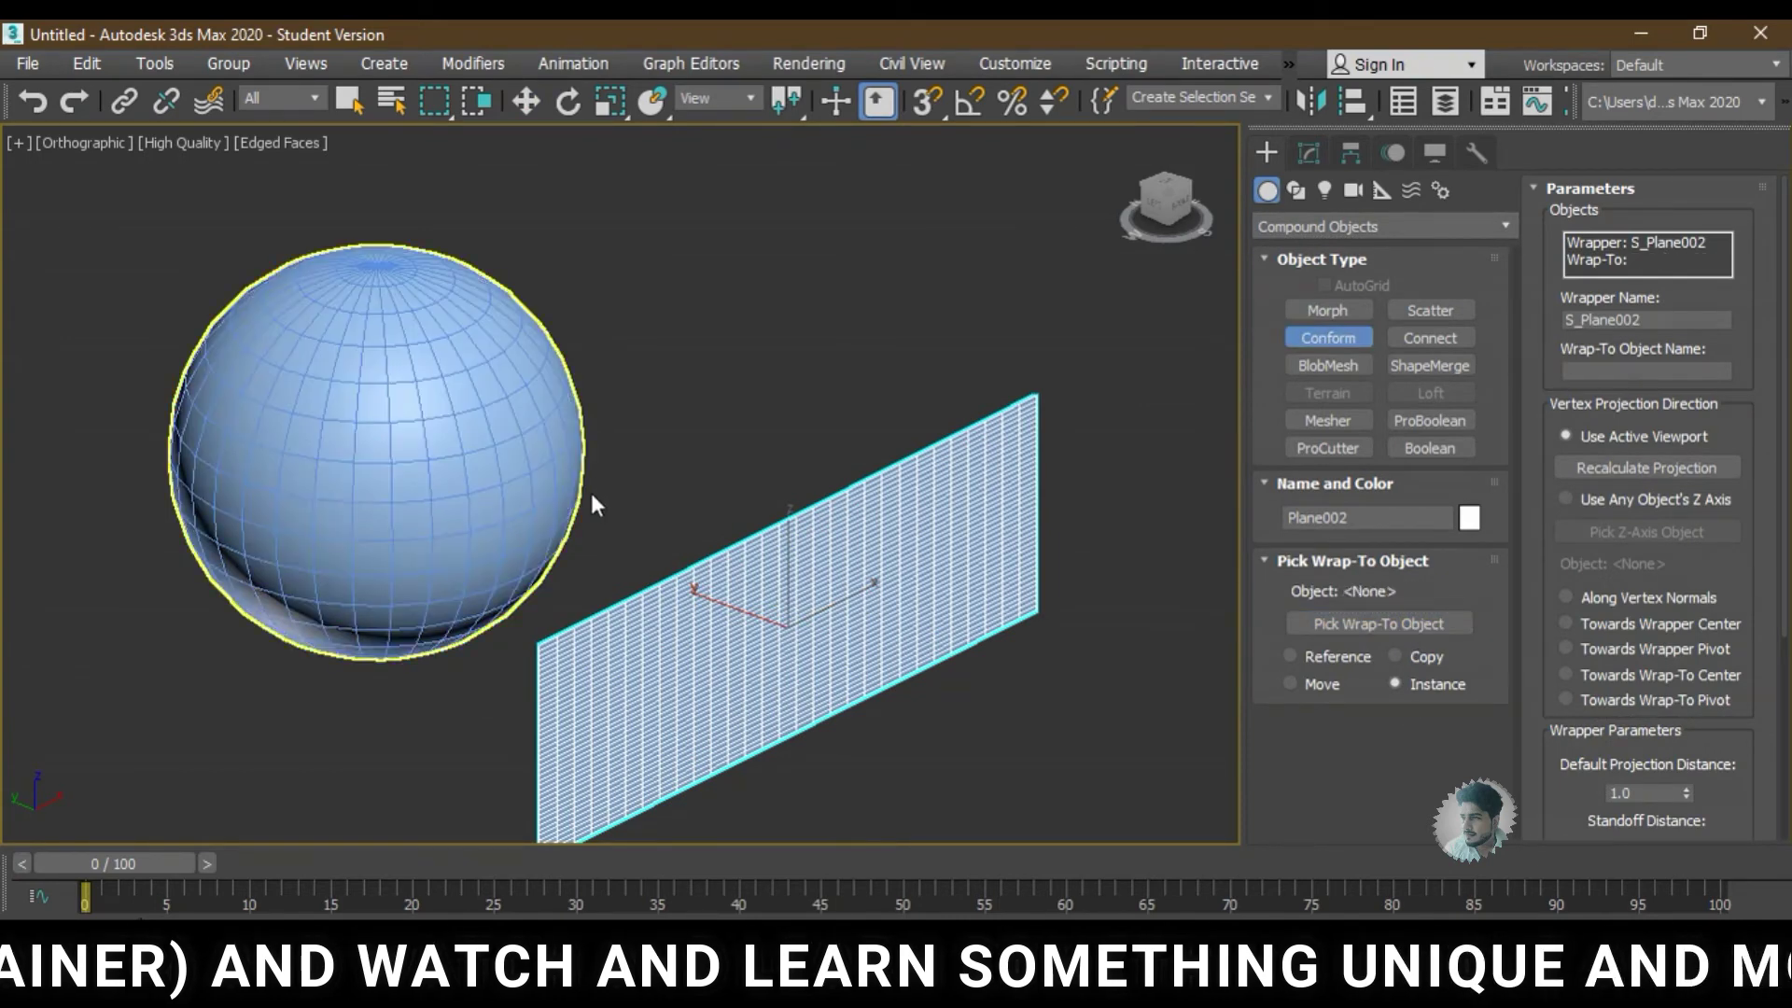
pyautogui.moveTo(590, 489)
pyautogui.keyDown('alt'); pyautogui.mouseDown(button='middle')
pyautogui.moveTo(657, 551)
pyautogui.moveTo(646, 535)
pyautogui.mouseUp(button='middle'); pyautogui.keyUp('alt')
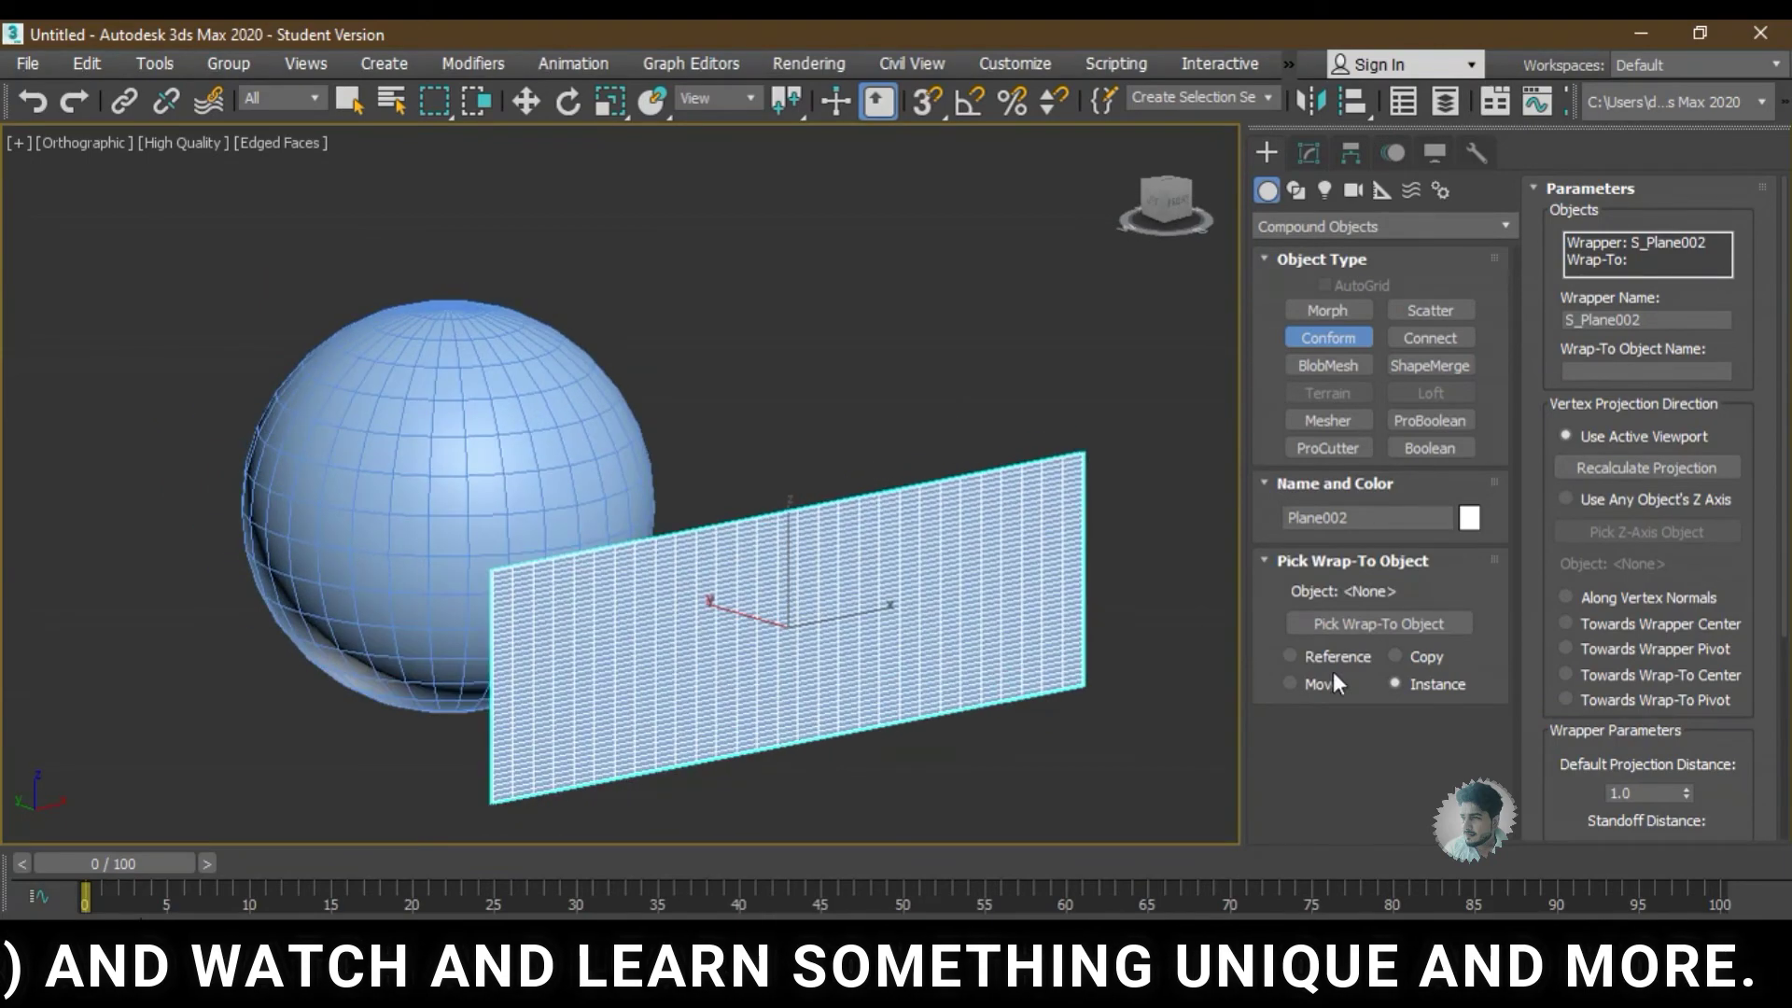
pyautogui.click(1345, 623)
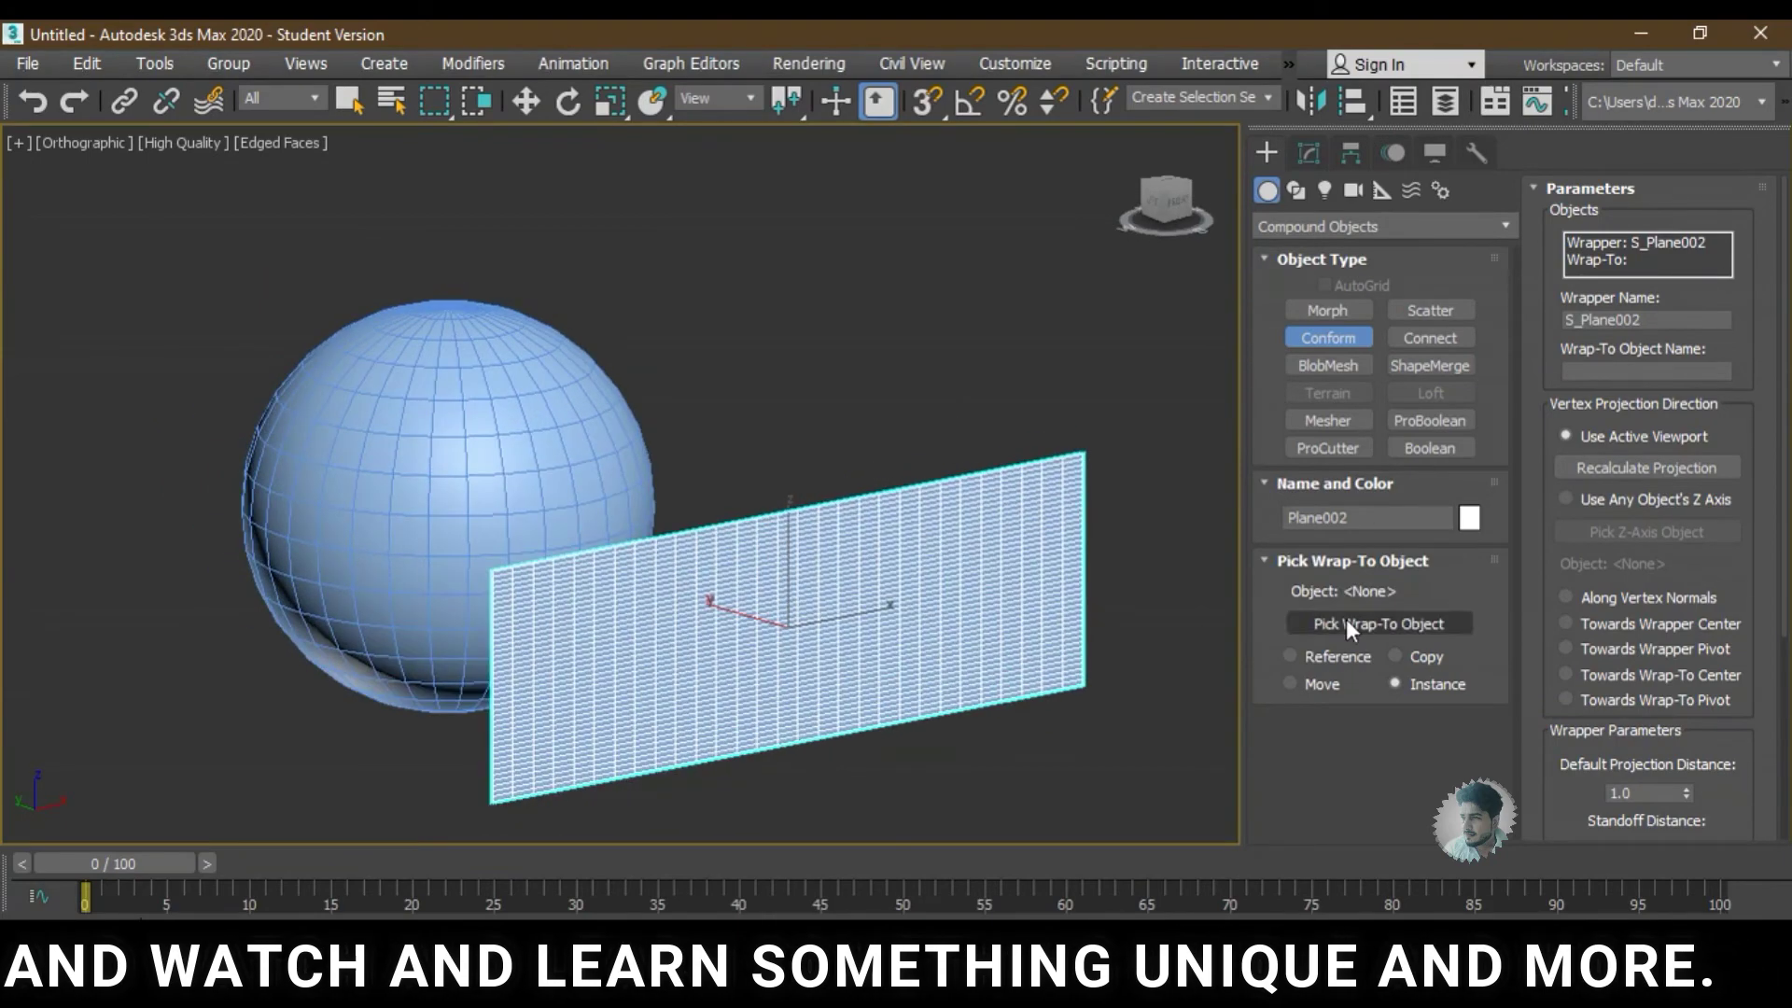
pyautogui.click(637, 640)
pyautogui.moveTo(616, 638)
pyautogui.keyDown('alt'); pyautogui.mouseDown(button='middle')
pyautogui.moveTo(597, 694)
pyautogui.moveTo(666, 695)
pyautogui.moveTo(640, 579)
pyautogui.moveTo(699, 629)
pyautogui.moveTo(668, 599)
pyautogui.moveTo(664, 630)
pyautogui.mouseUp(button='middle'); pyautogui.keyUp('alt')
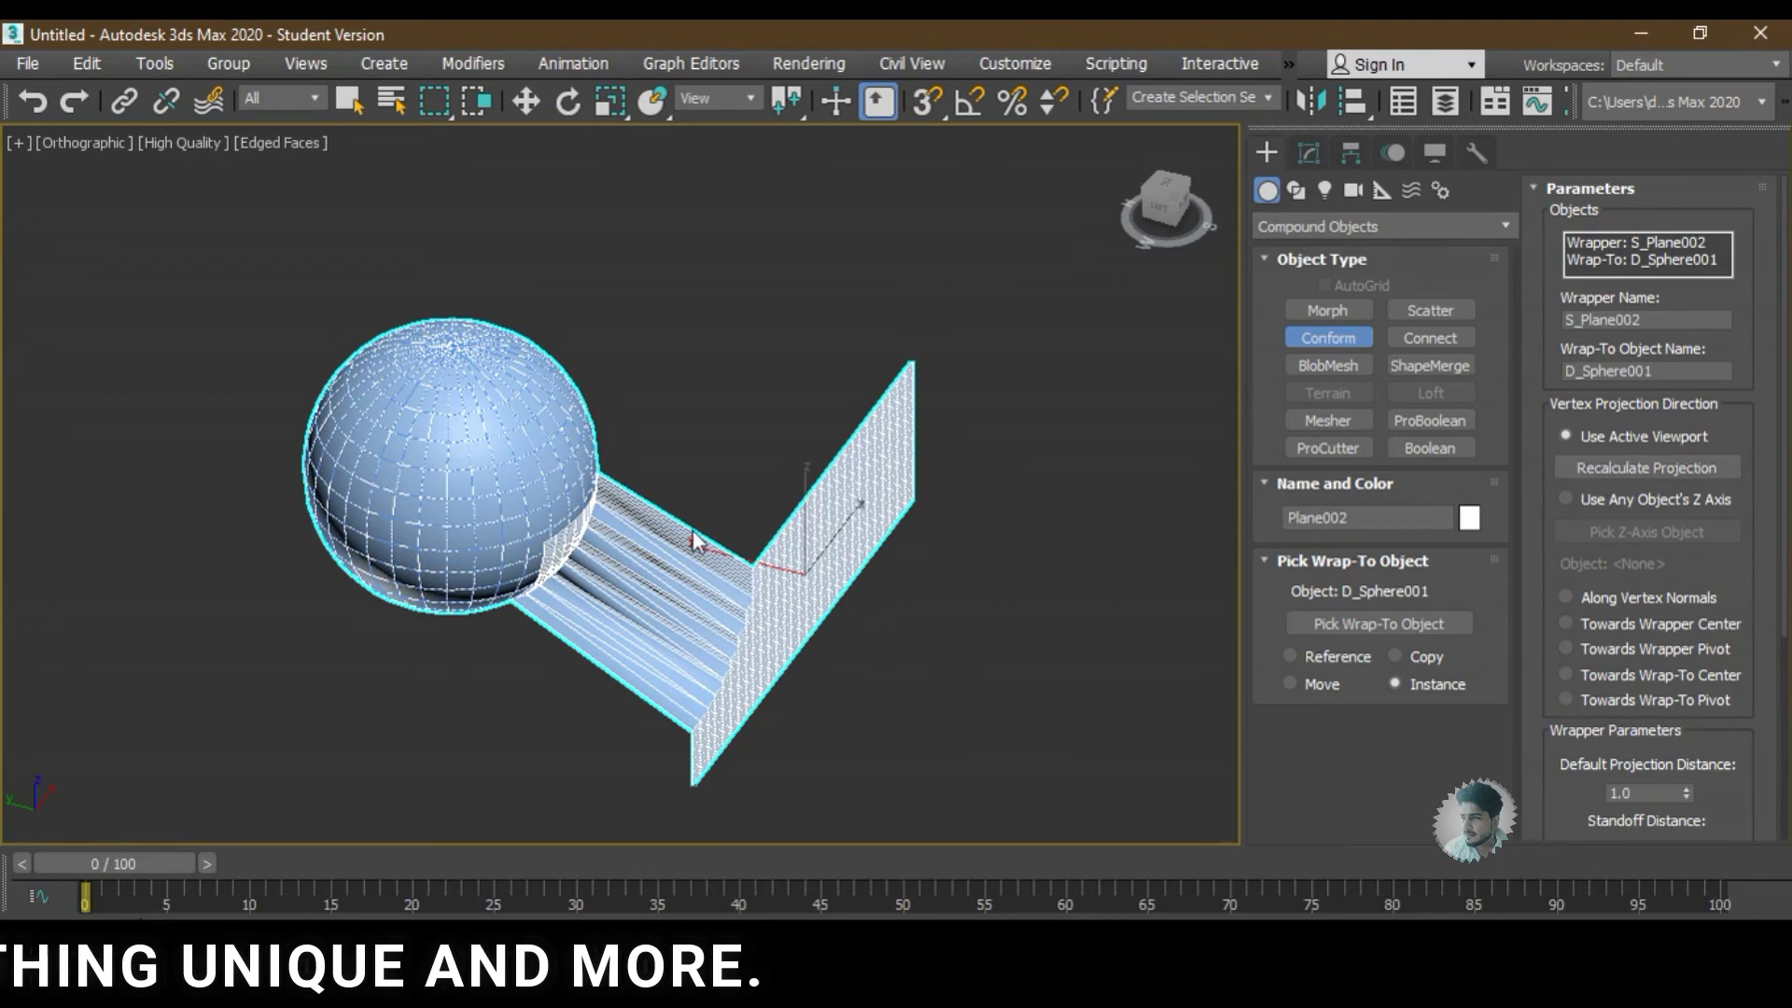
# - Compare the Along Vertex Normals, Towards Wrapper Center and Towards Wrap-To Center projections
pyautogui.keyDown('alt'); pyautogui.moveTo(607, 523); pyautogui.dragTo(719, 527, button='middle'); pyautogui.keyUp('alt')
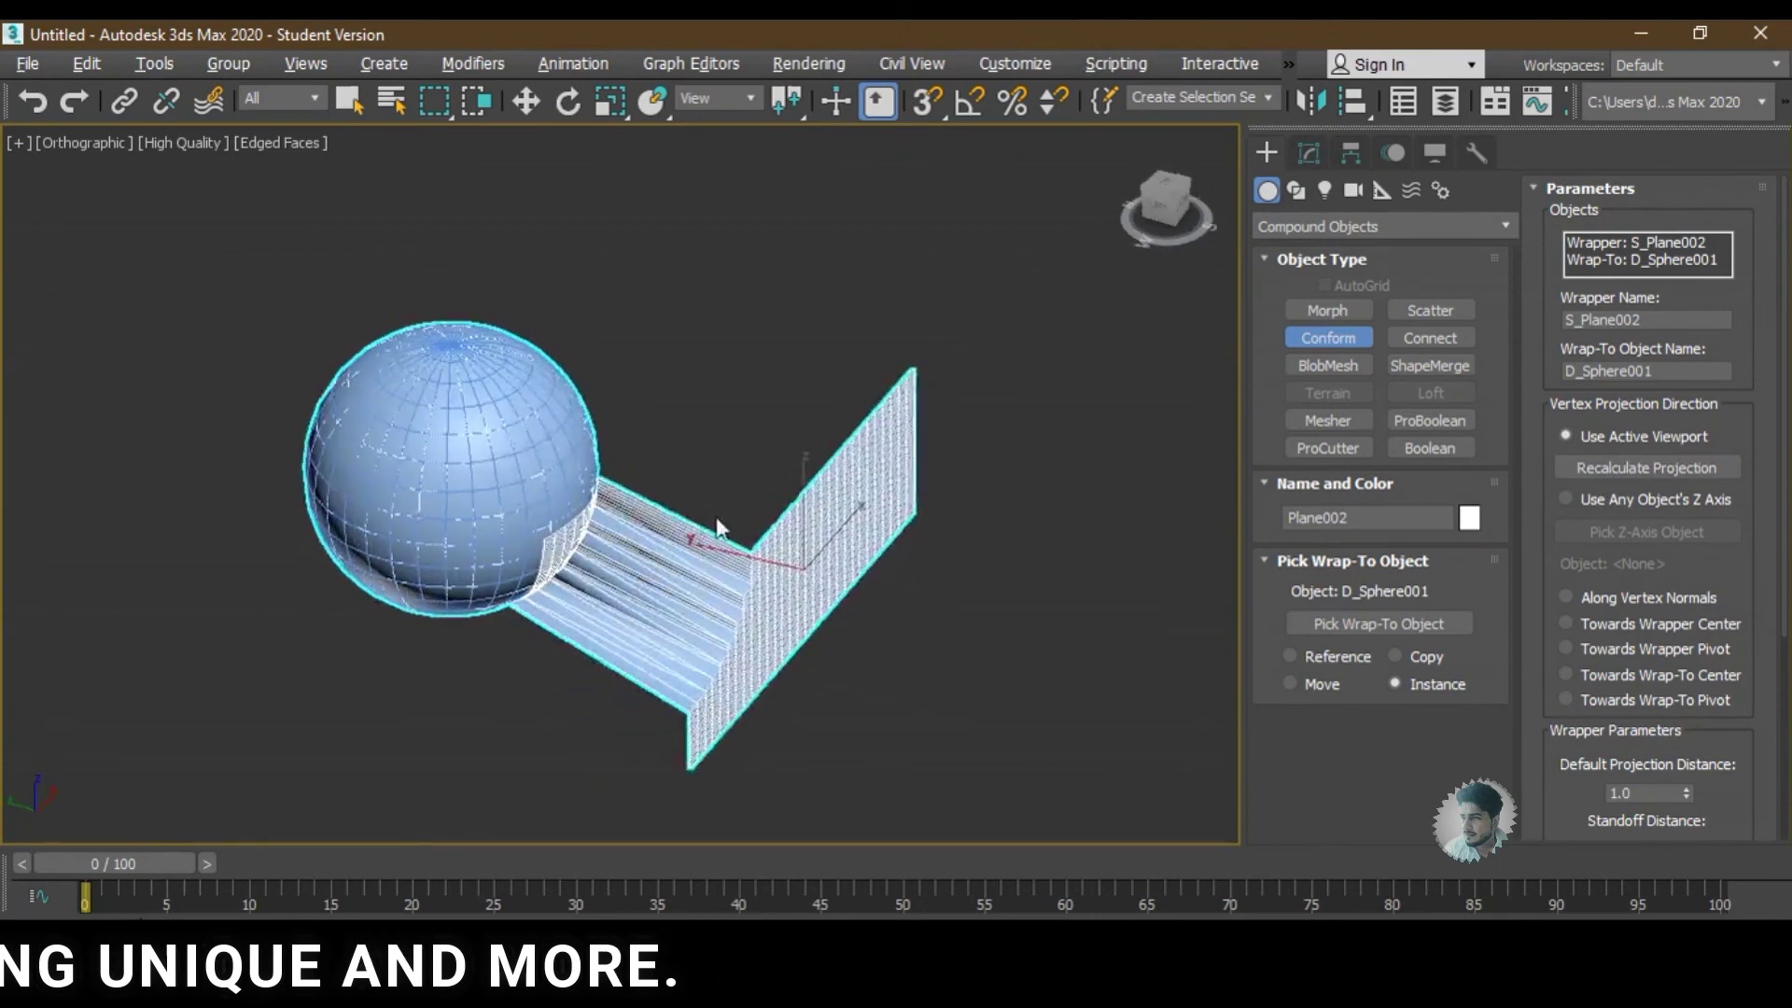
pyautogui.click(1587, 599)
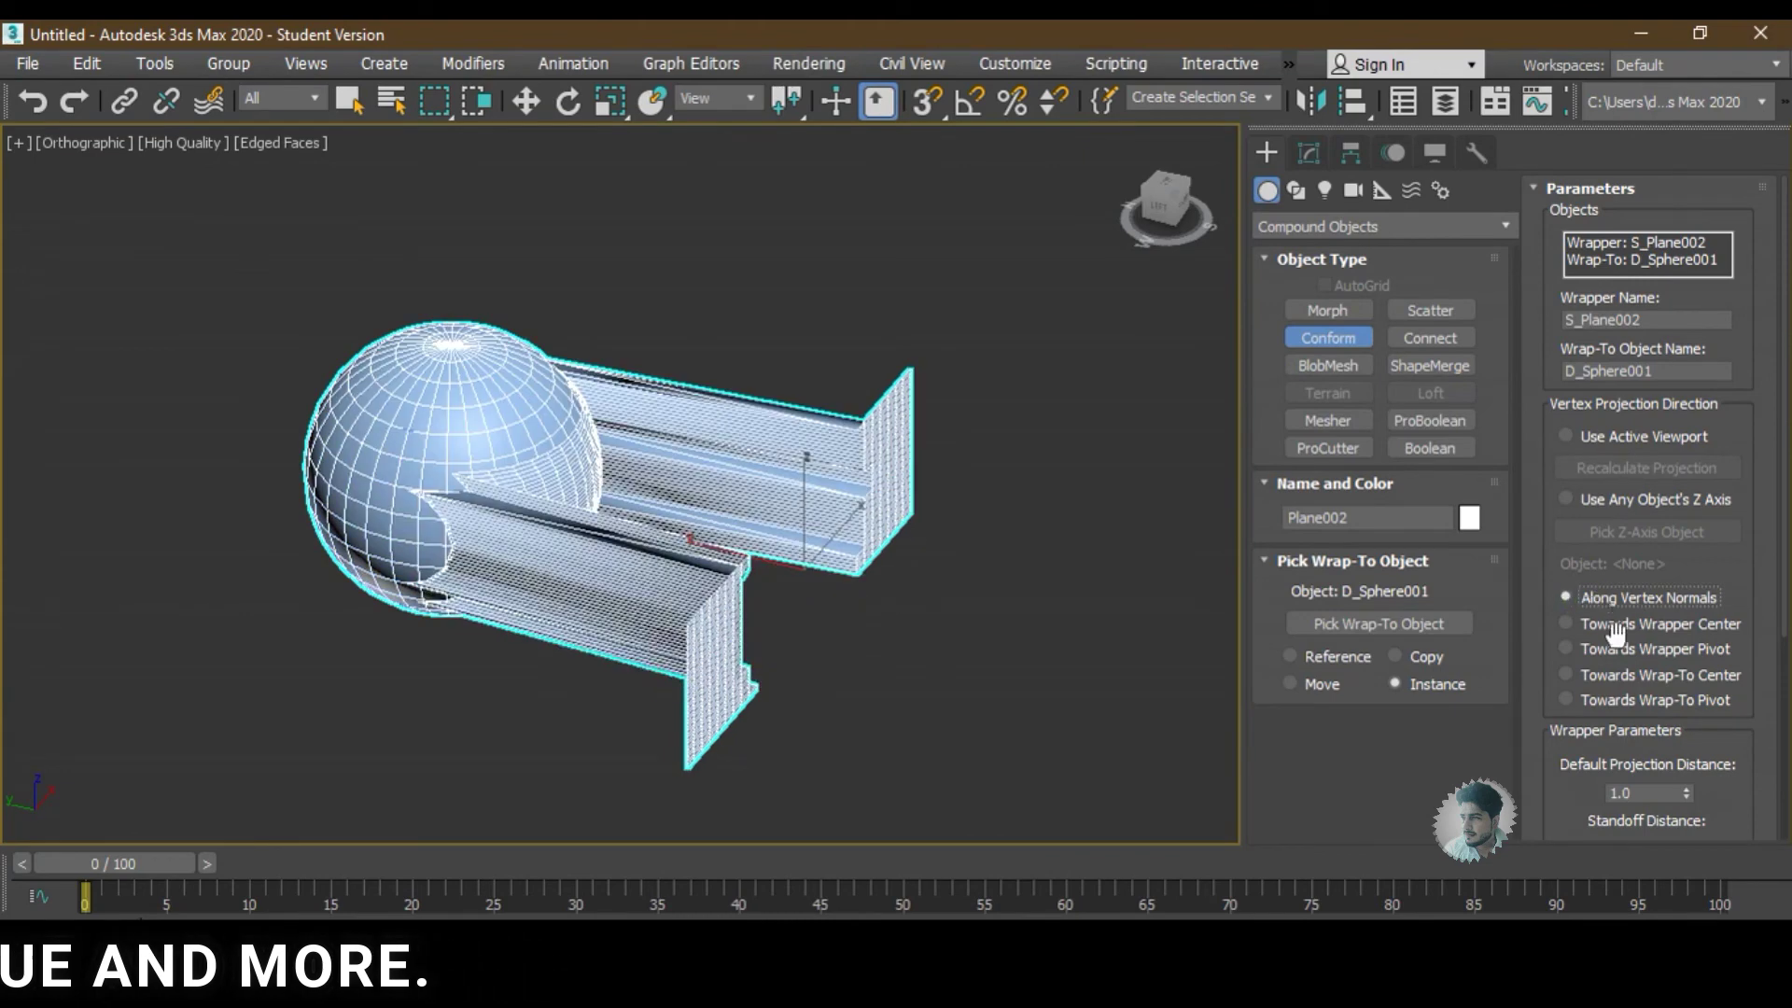
pyautogui.click(1615, 627)
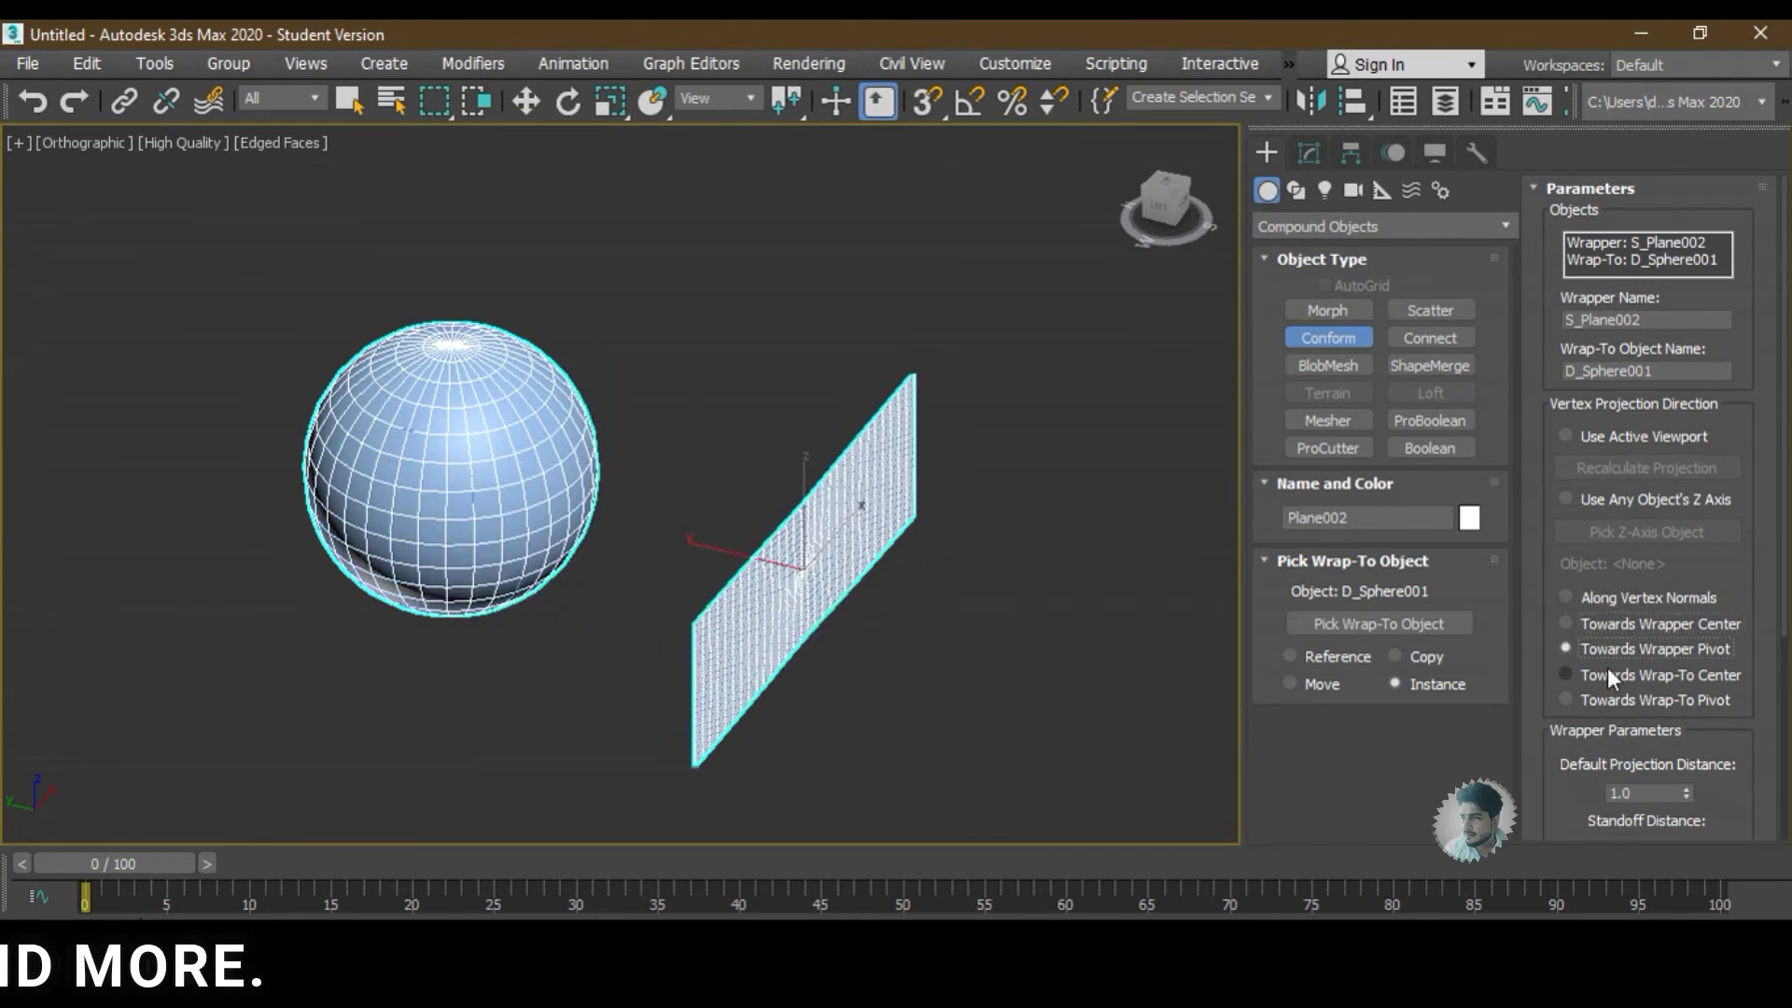
pyautogui.click(1607, 672)
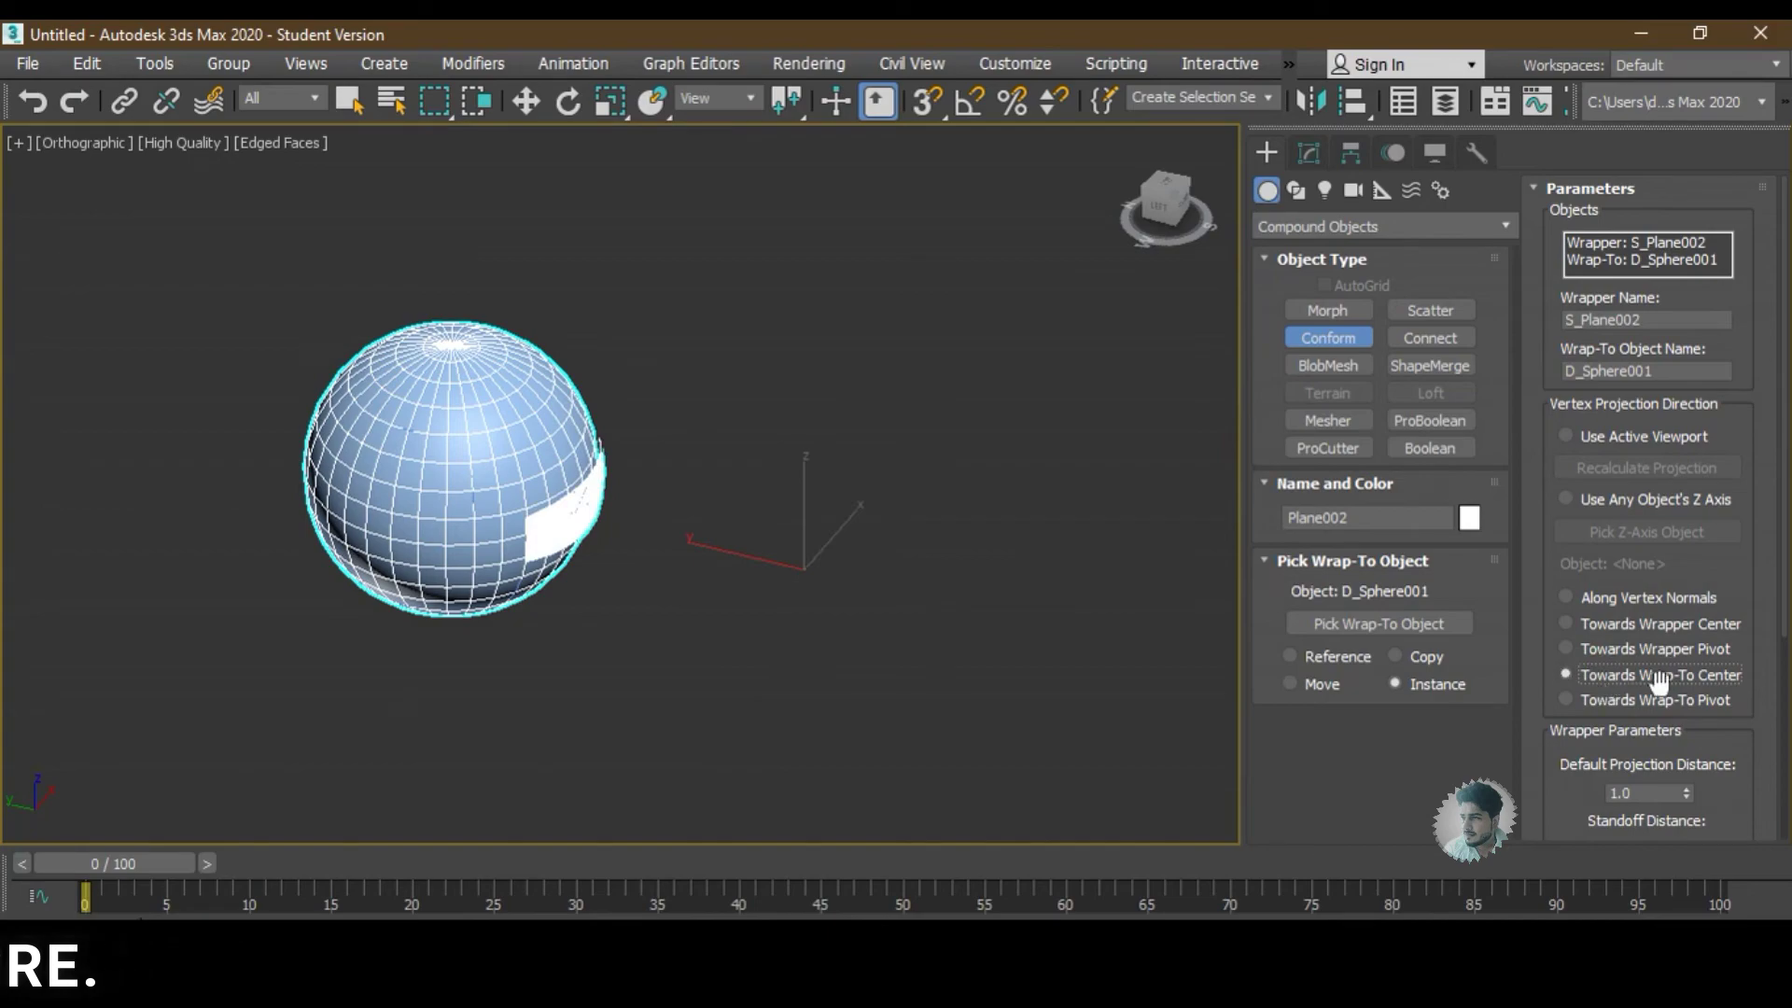
pyautogui.scroll(8, 558, 514)
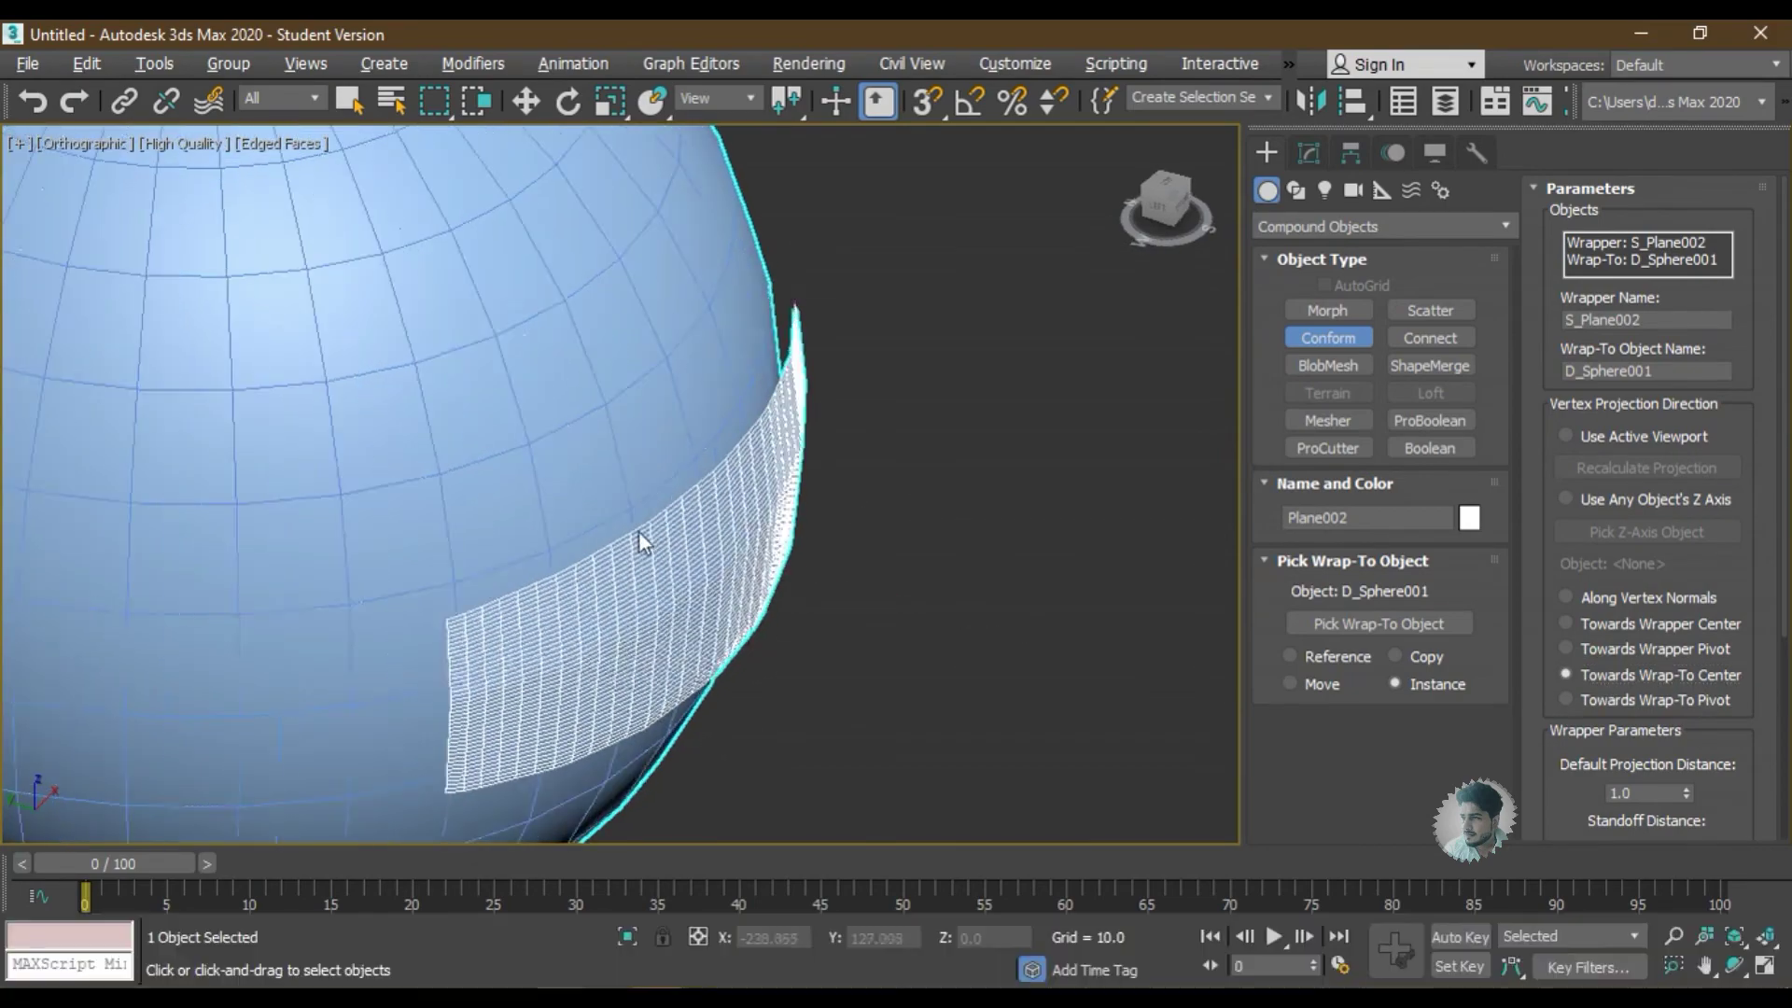
pyautogui.moveTo(639, 530)
pyautogui.keyDown('alt'); pyautogui.mouseDown(button='middle')
pyautogui.moveTo(579, 446)
pyautogui.moveTo(614, 494)
pyautogui.moveTo(702, 502)
pyautogui.mouseUp(button='middle'); pyautogui.keyUp('alt')
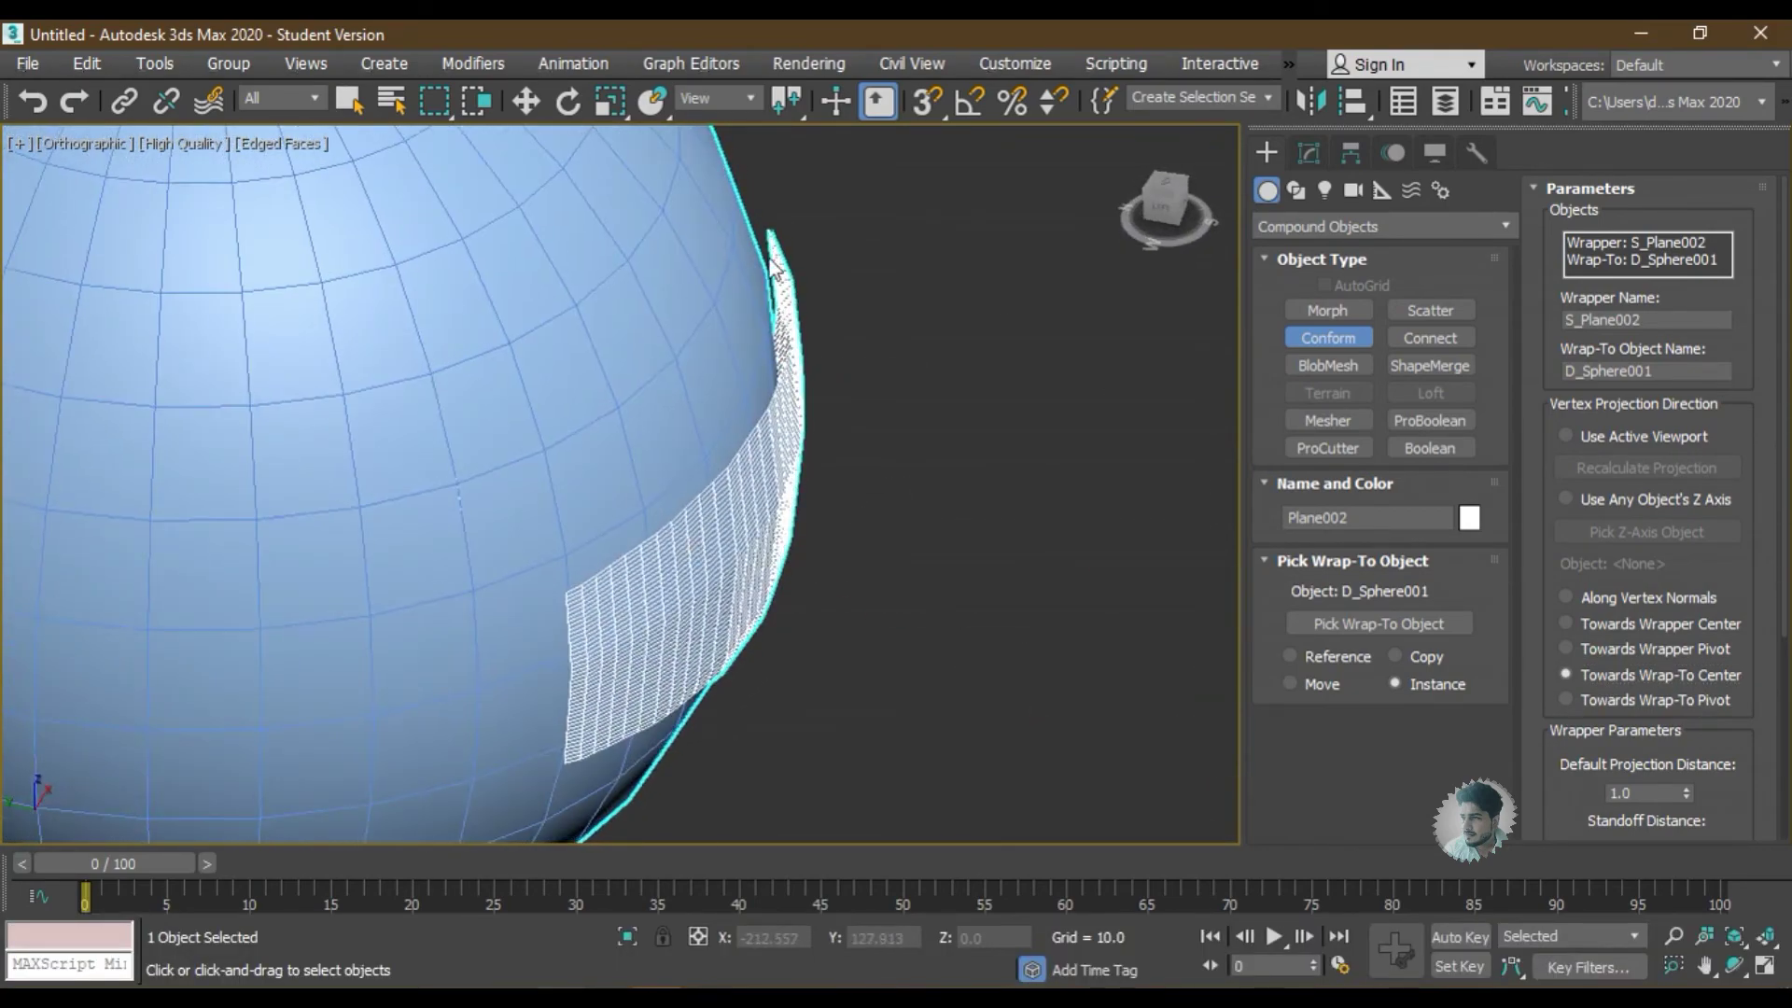
pyautogui.scroll(-3, 1556, 799)
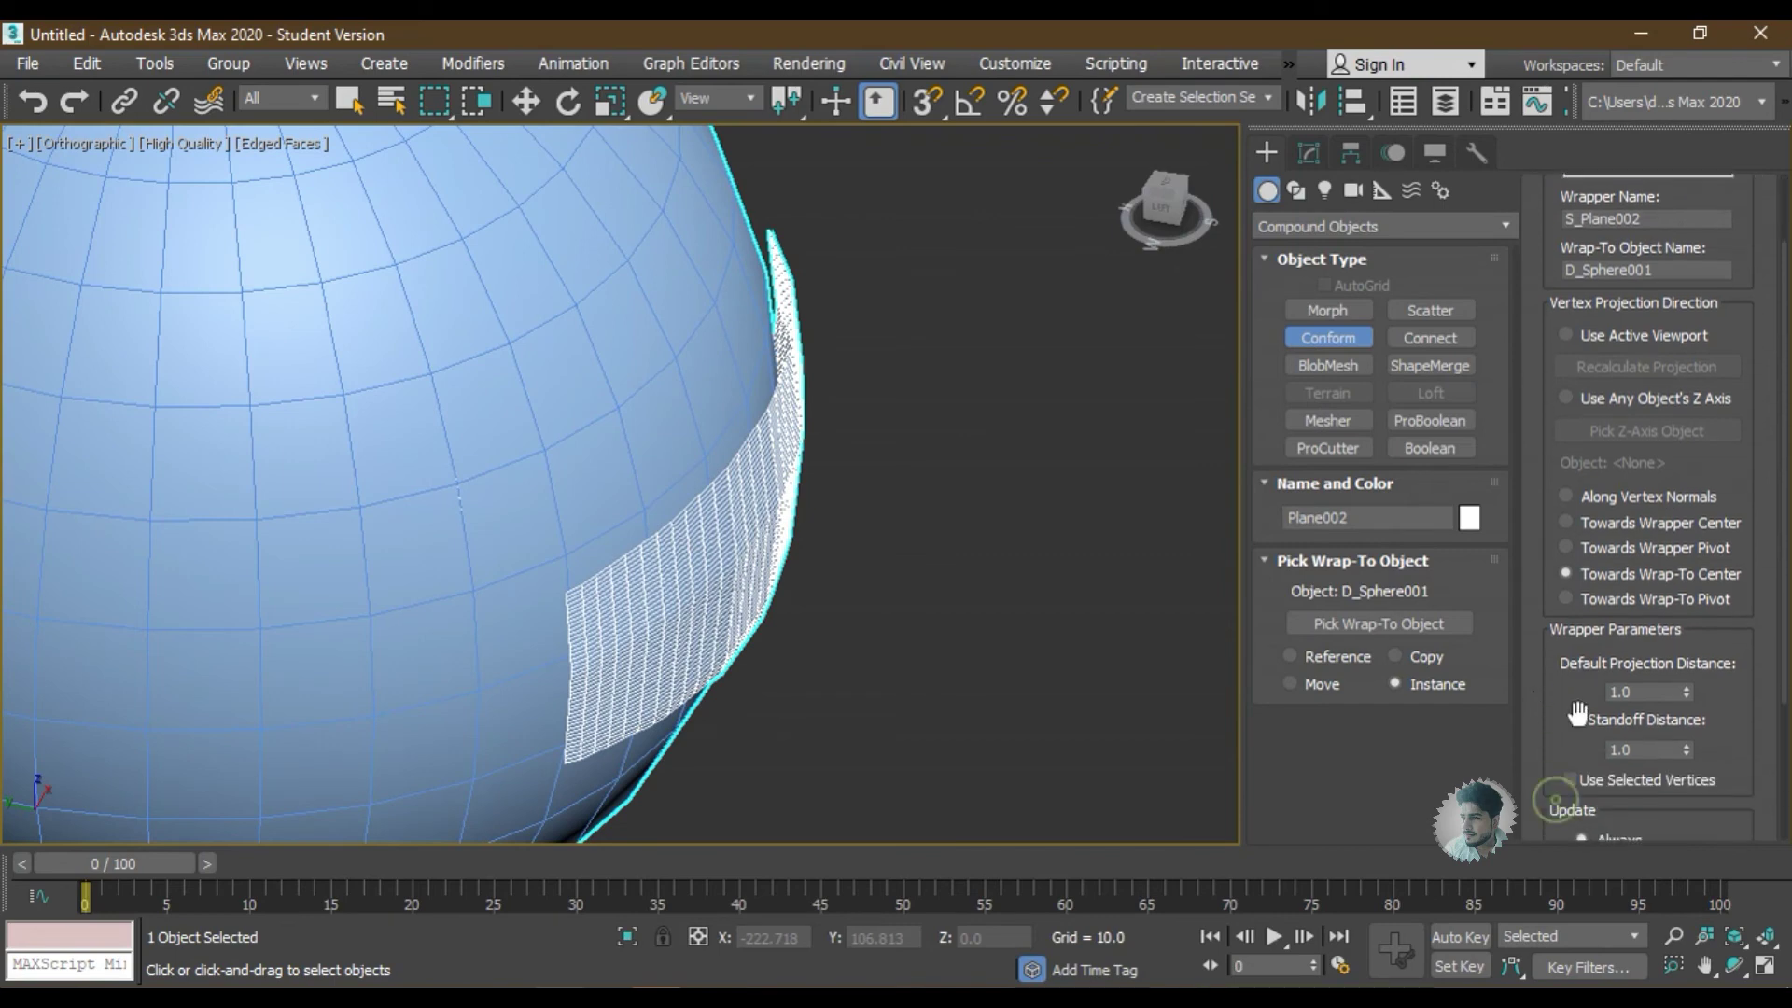
# - Set Standoff Distance to 0.0 and Towards Wrap-To Pivot projection, then finish the Conform
pyautogui.rightClick(1687, 750)
pyautogui.keyDown('alt'); pyautogui.moveTo(696, 579); pyautogui.dragTo(612, 517, button='middle'); pyautogui.keyUp('alt')
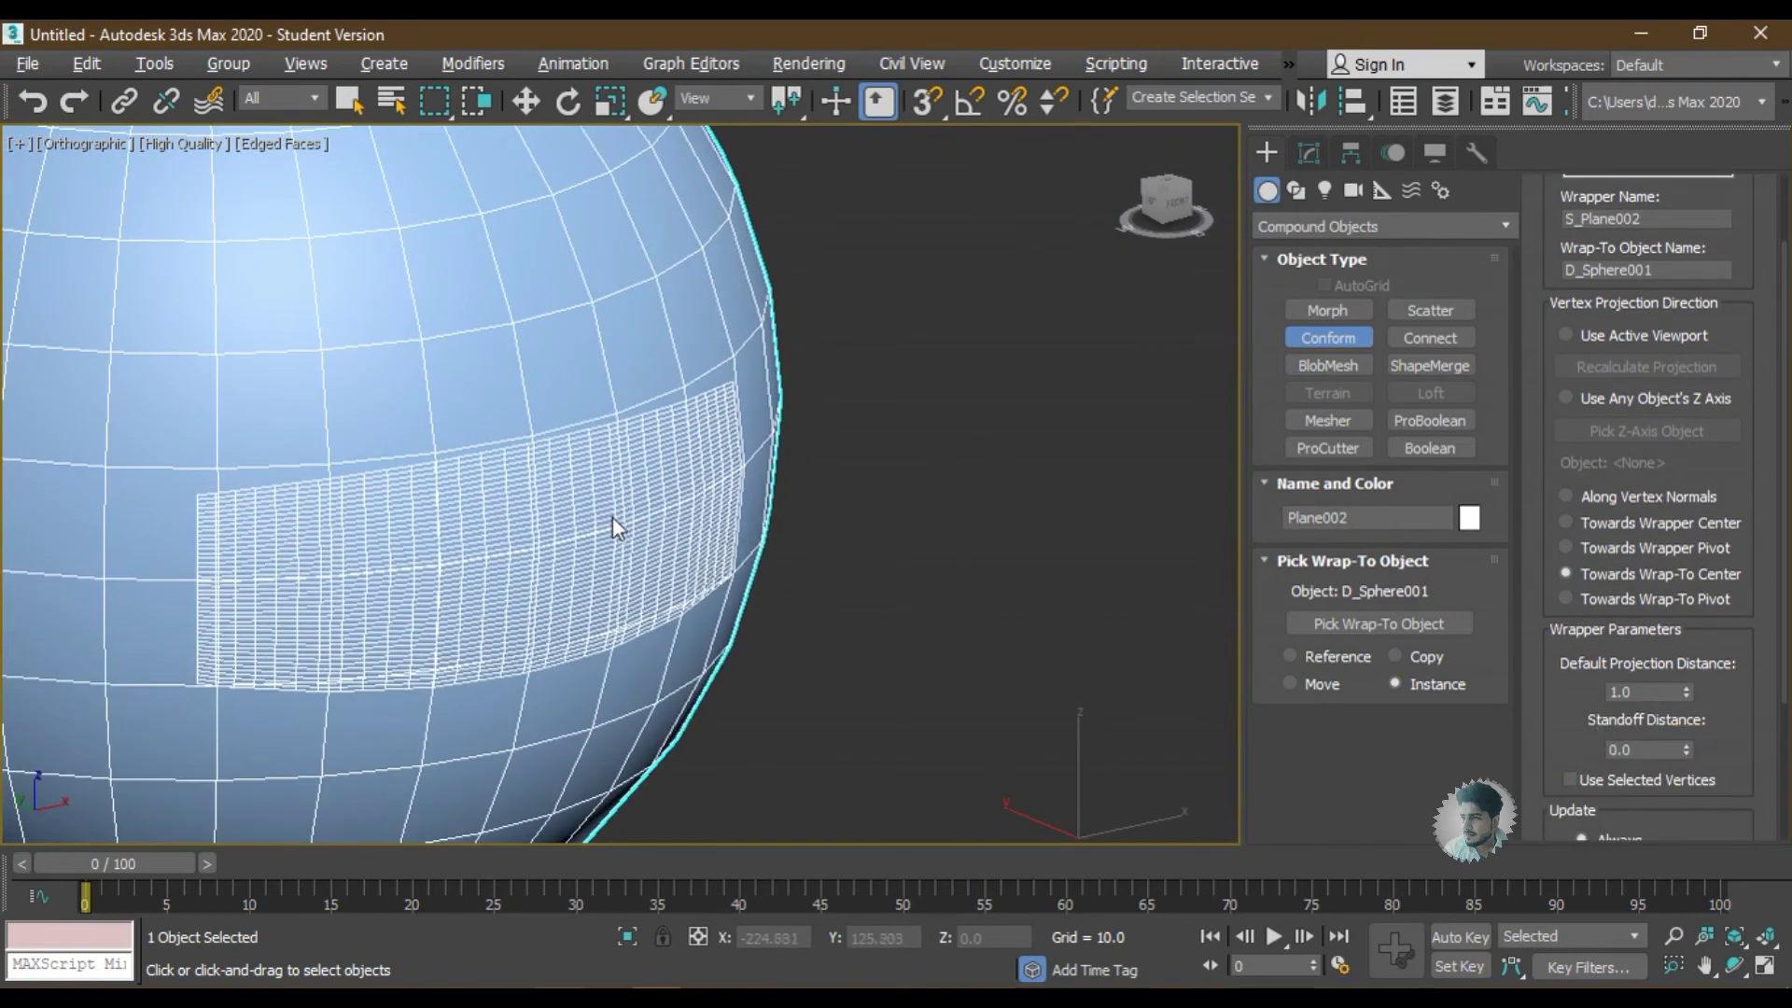
pyautogui.click(1649, 602)
pyautogui.scroll(-3, 561, 580)
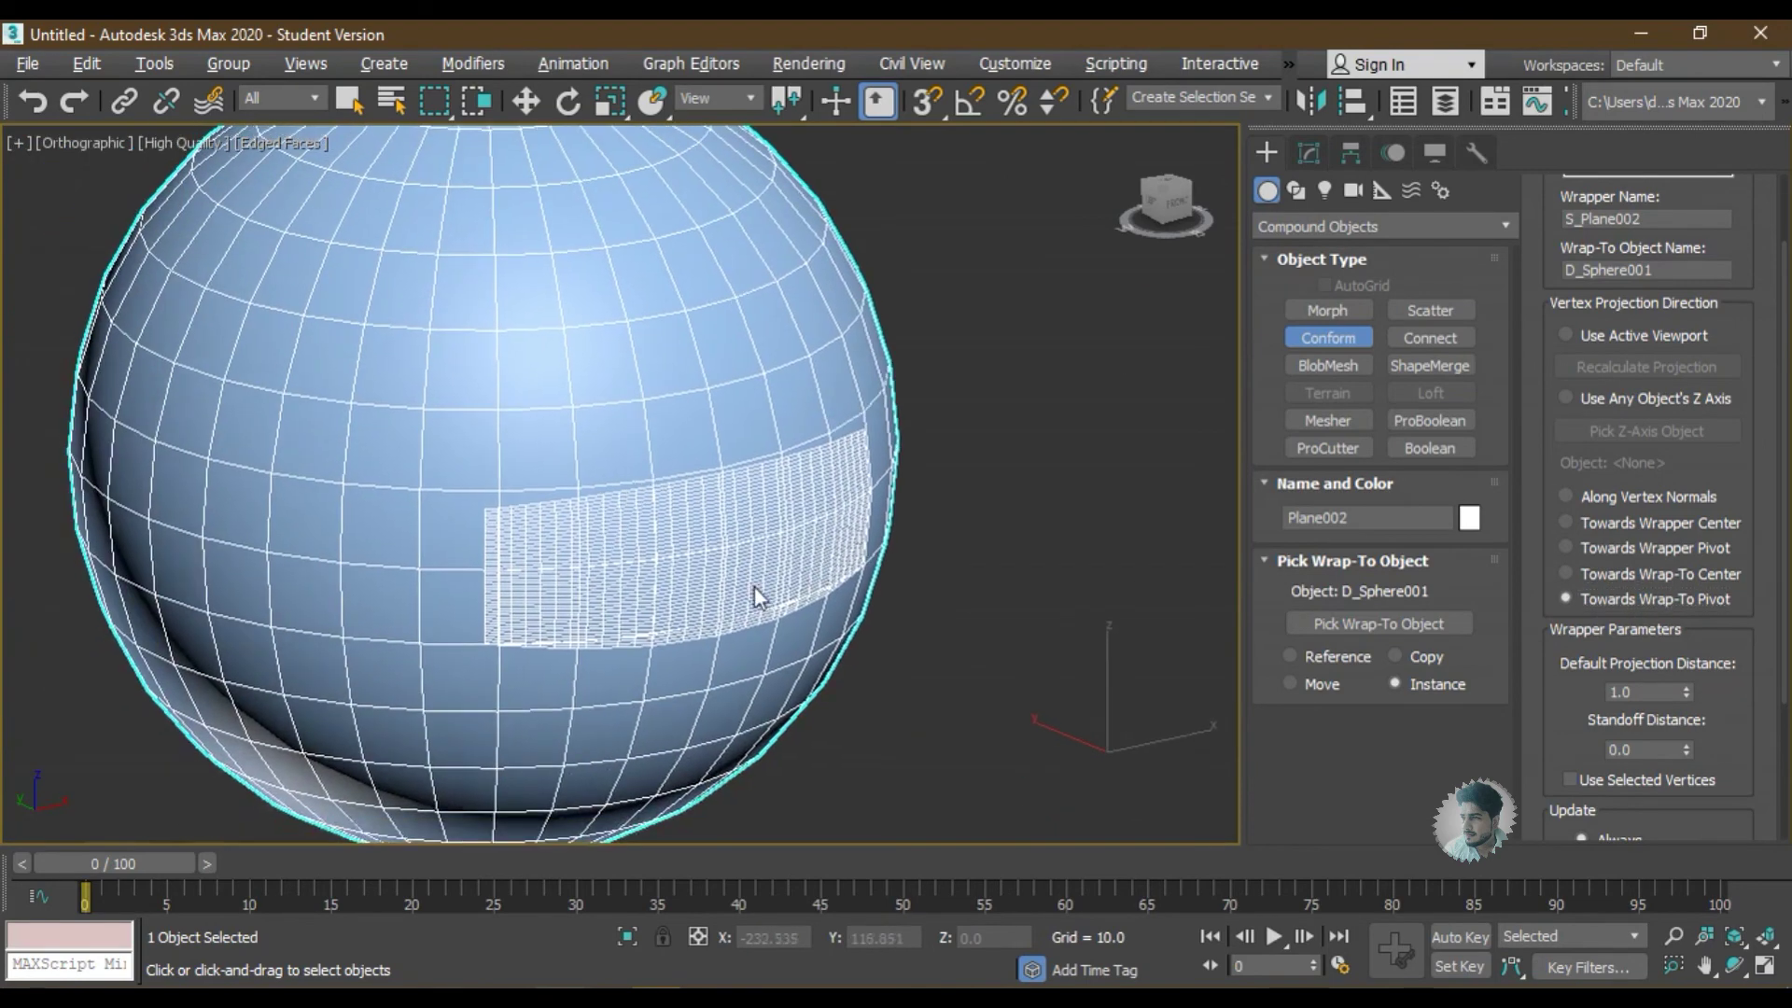
pyautogui.scroll(-2, 754, 586)
pyautogui.keyDown('alt'); pyautogui.moveTo(754, 586); pyautogui.dragTo(960, 562, button='middle'); pyautogui.keyUp('alt')
pyautogui.press('w')
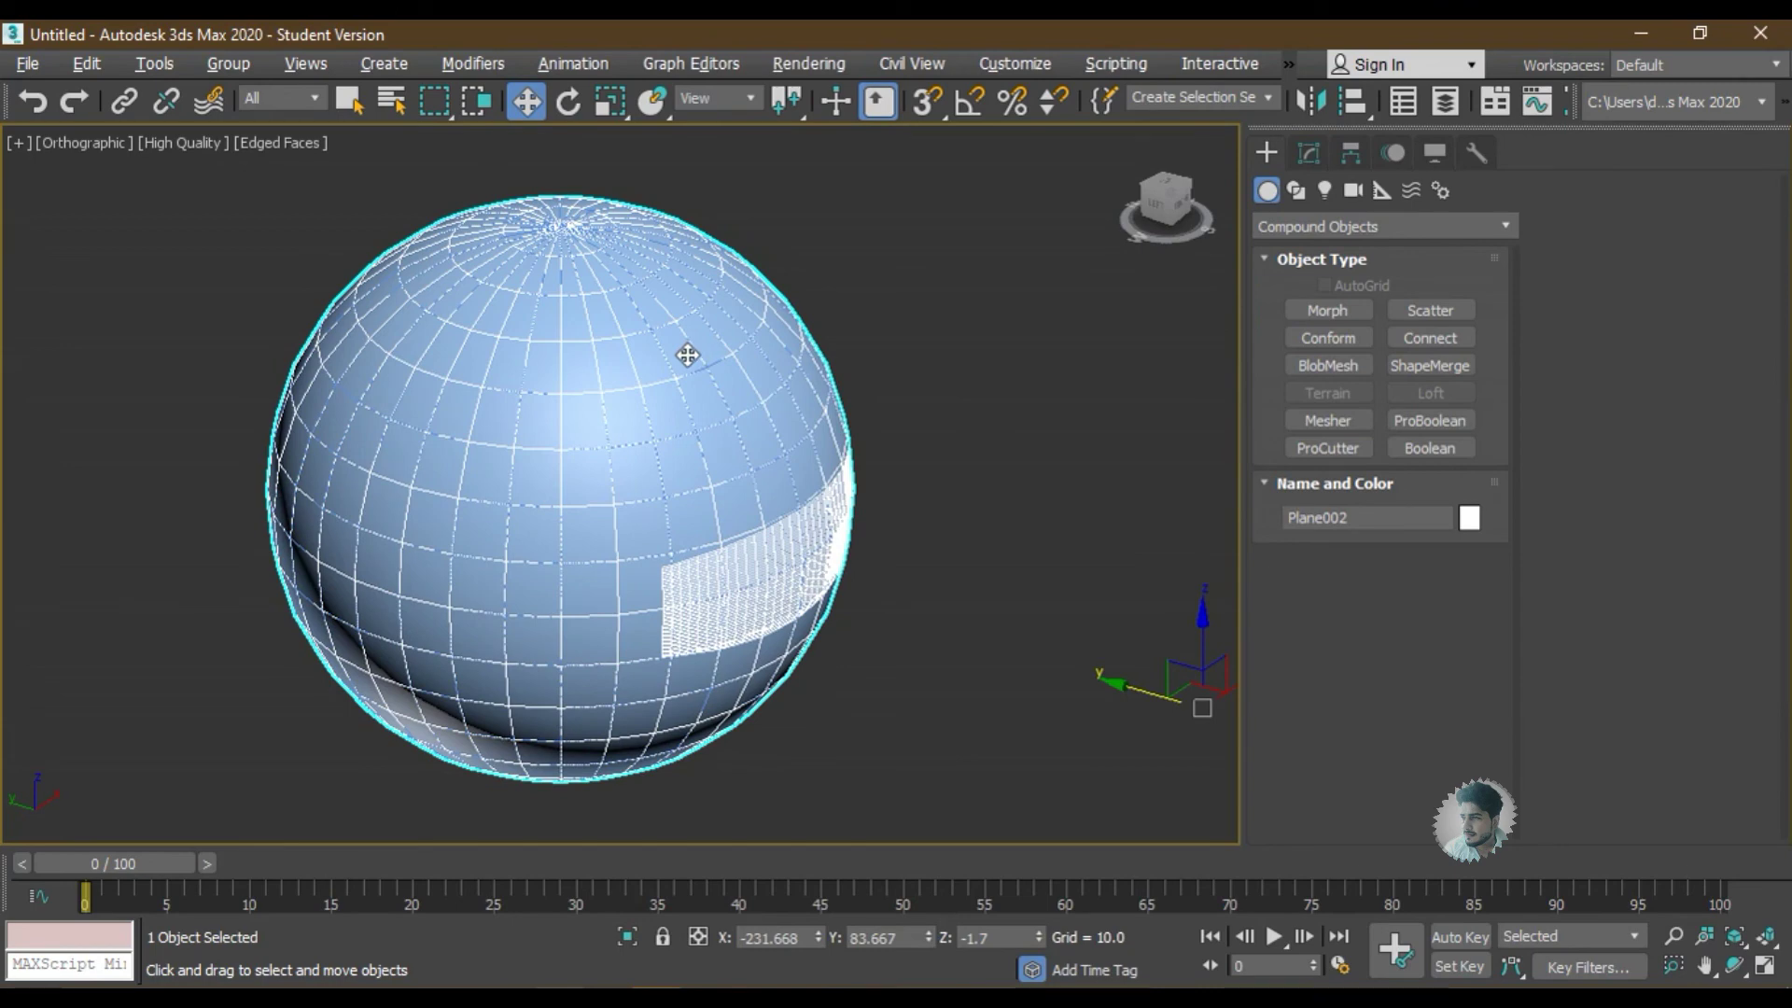
# - Restore the wrapped plane, then select the sphere and hide it
pyautogui.press('Delete')
pyautogui.hotkey('ctrl', 'z')
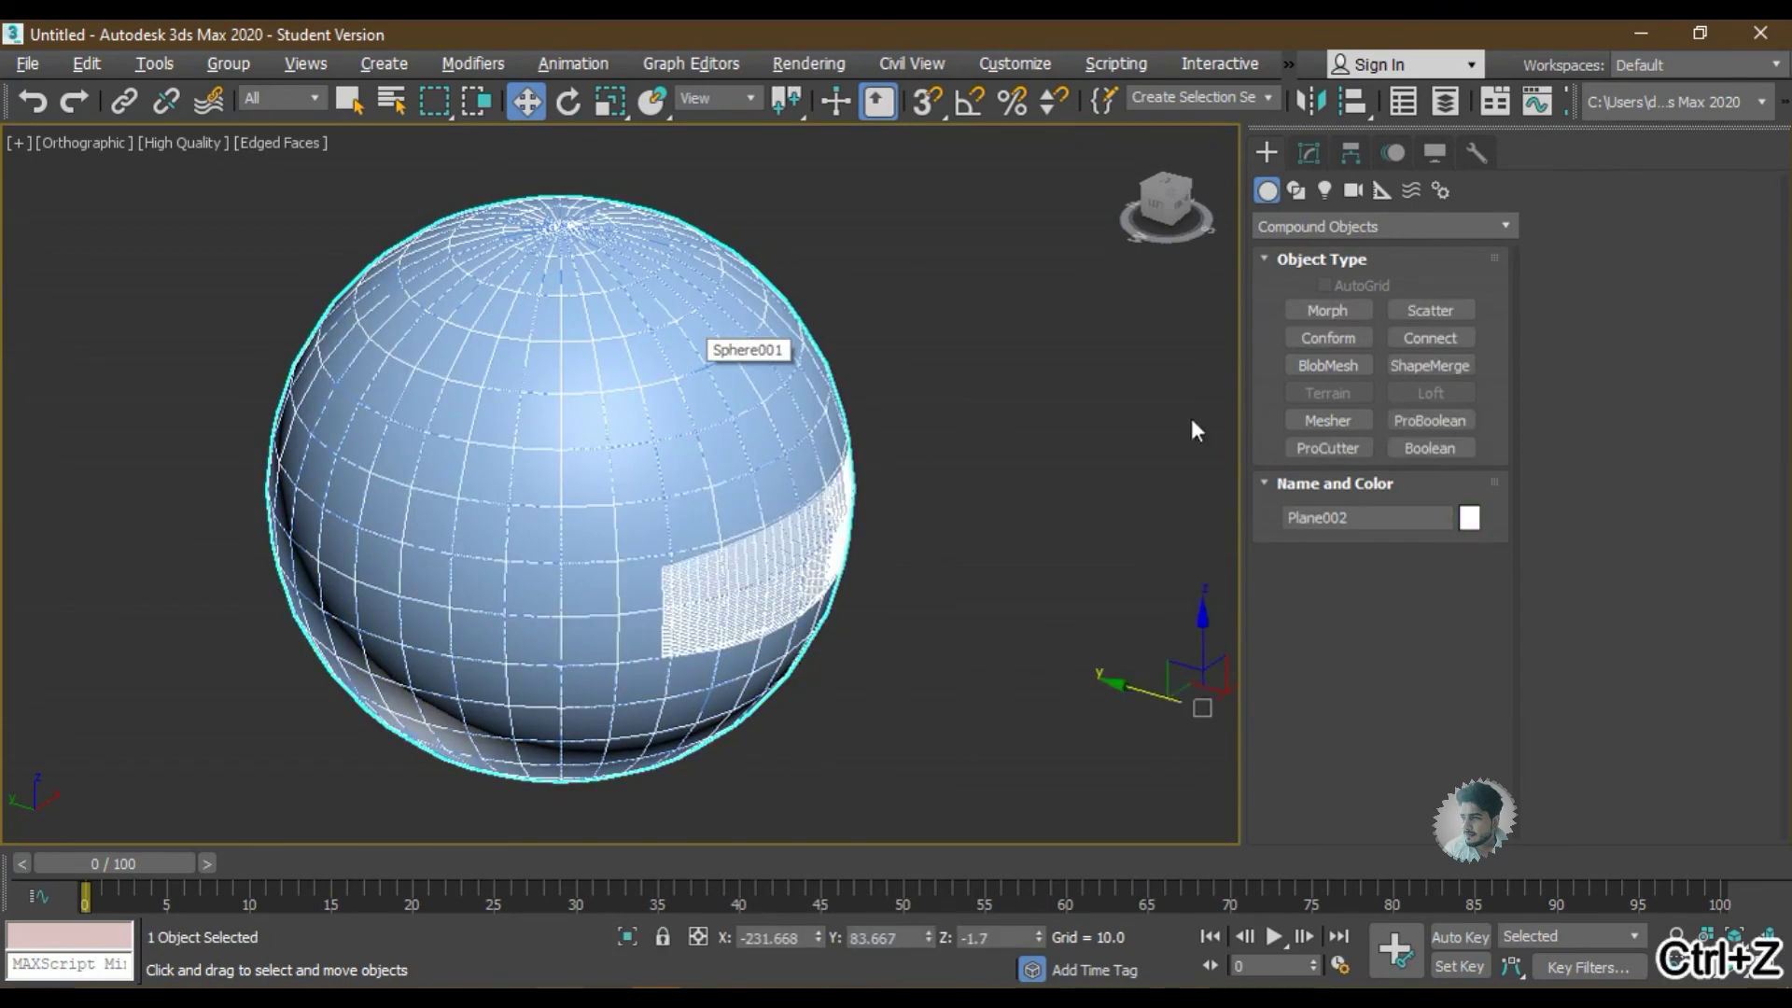
pyautogui.click(1309, 153)
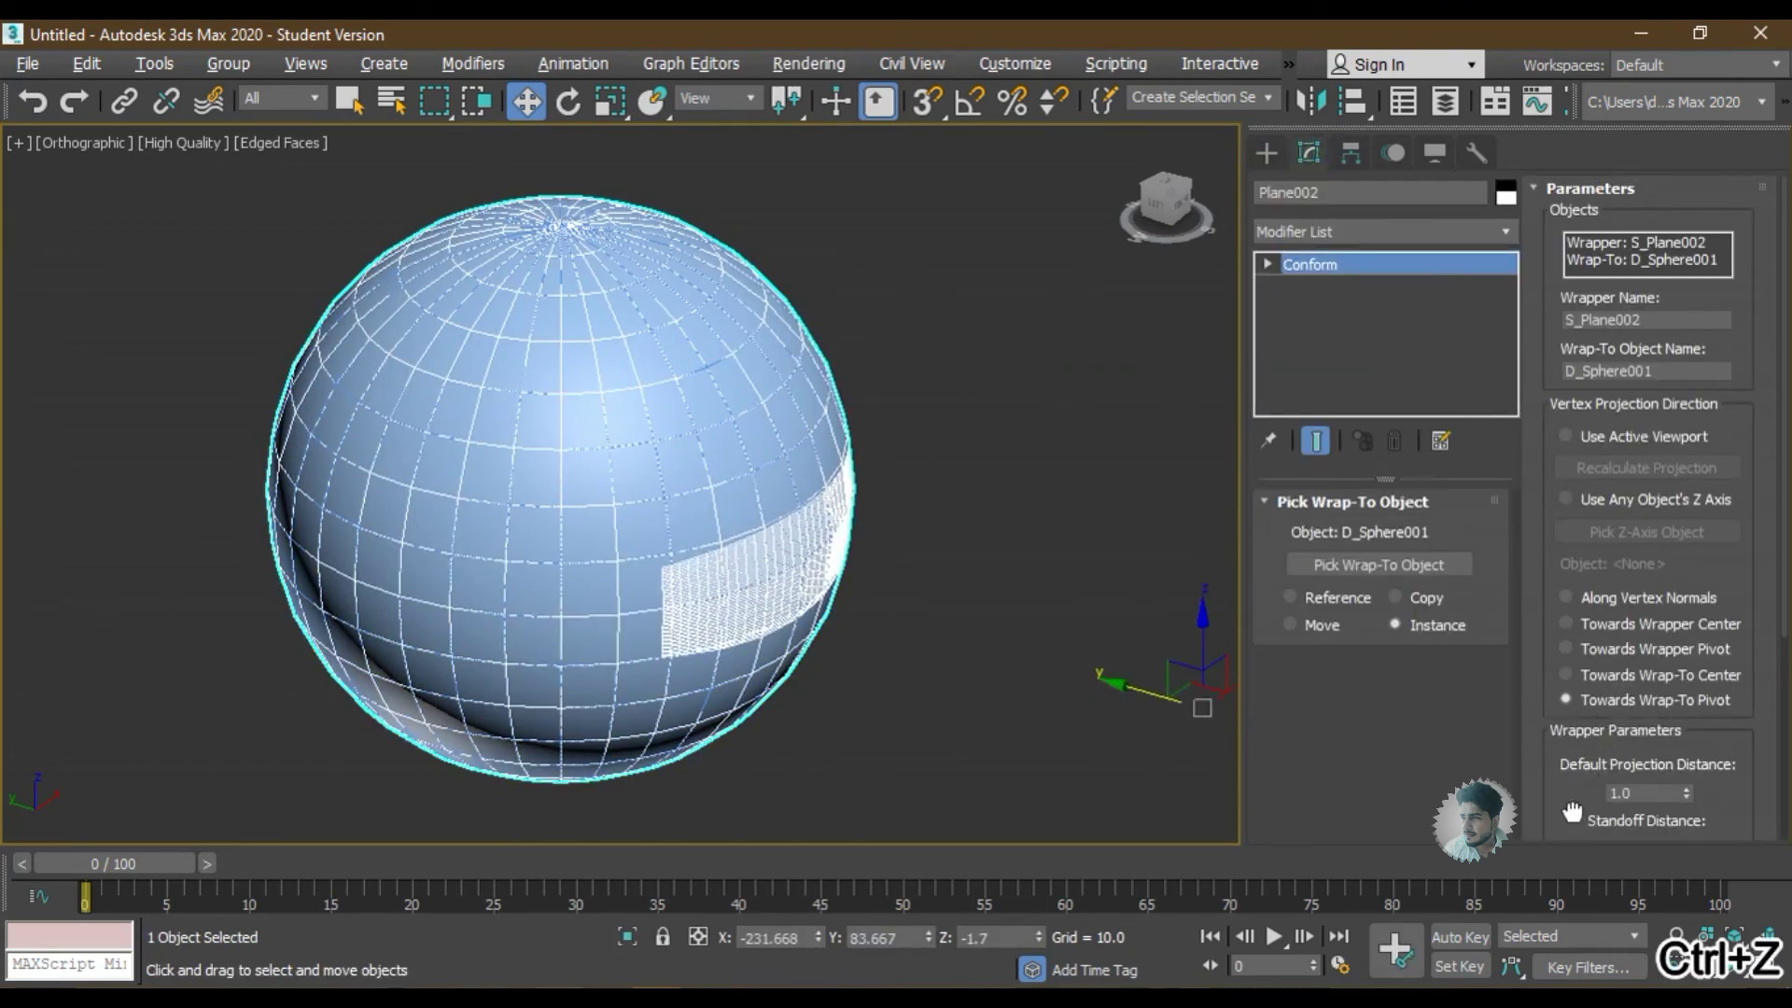
pyautogui.scroll(-3, 1572, 814)
pyautogui.click(971, 523)
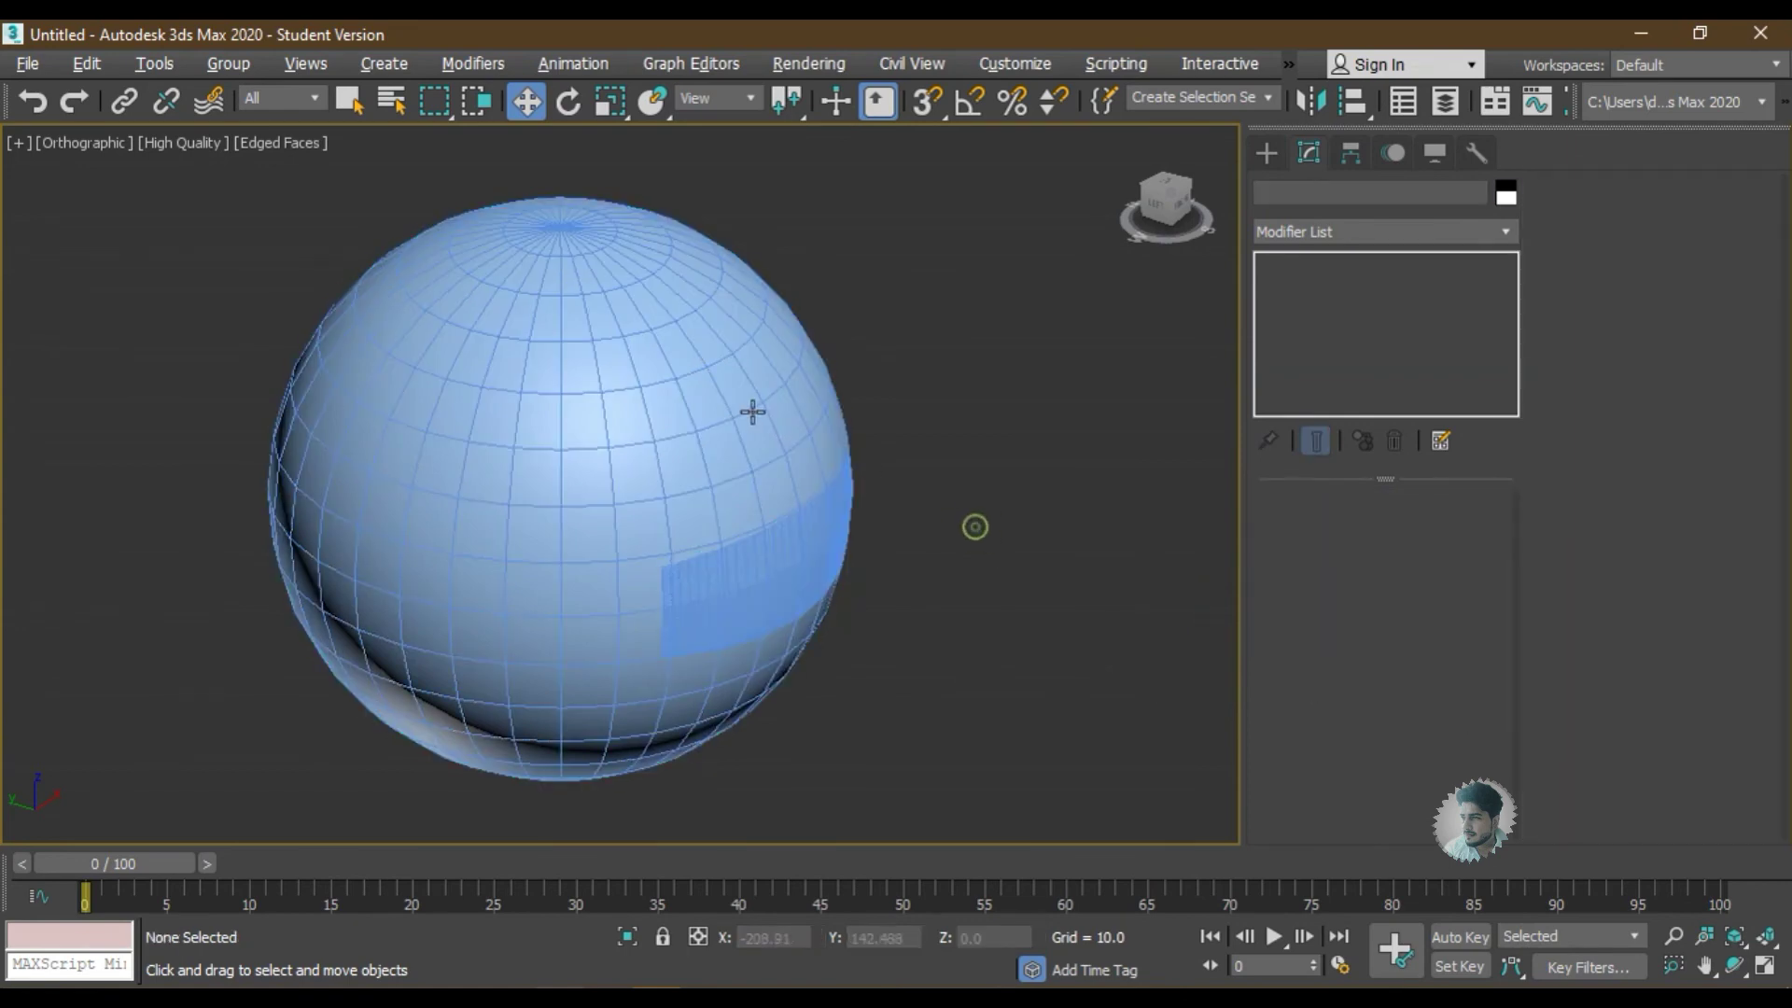
pyautogui.click(751, 409)
pyautogui.press('Delete')
# - Select the curved conformed patch, orbit around it, and isolate it
pyautogui.scroll(4, 801, 585)
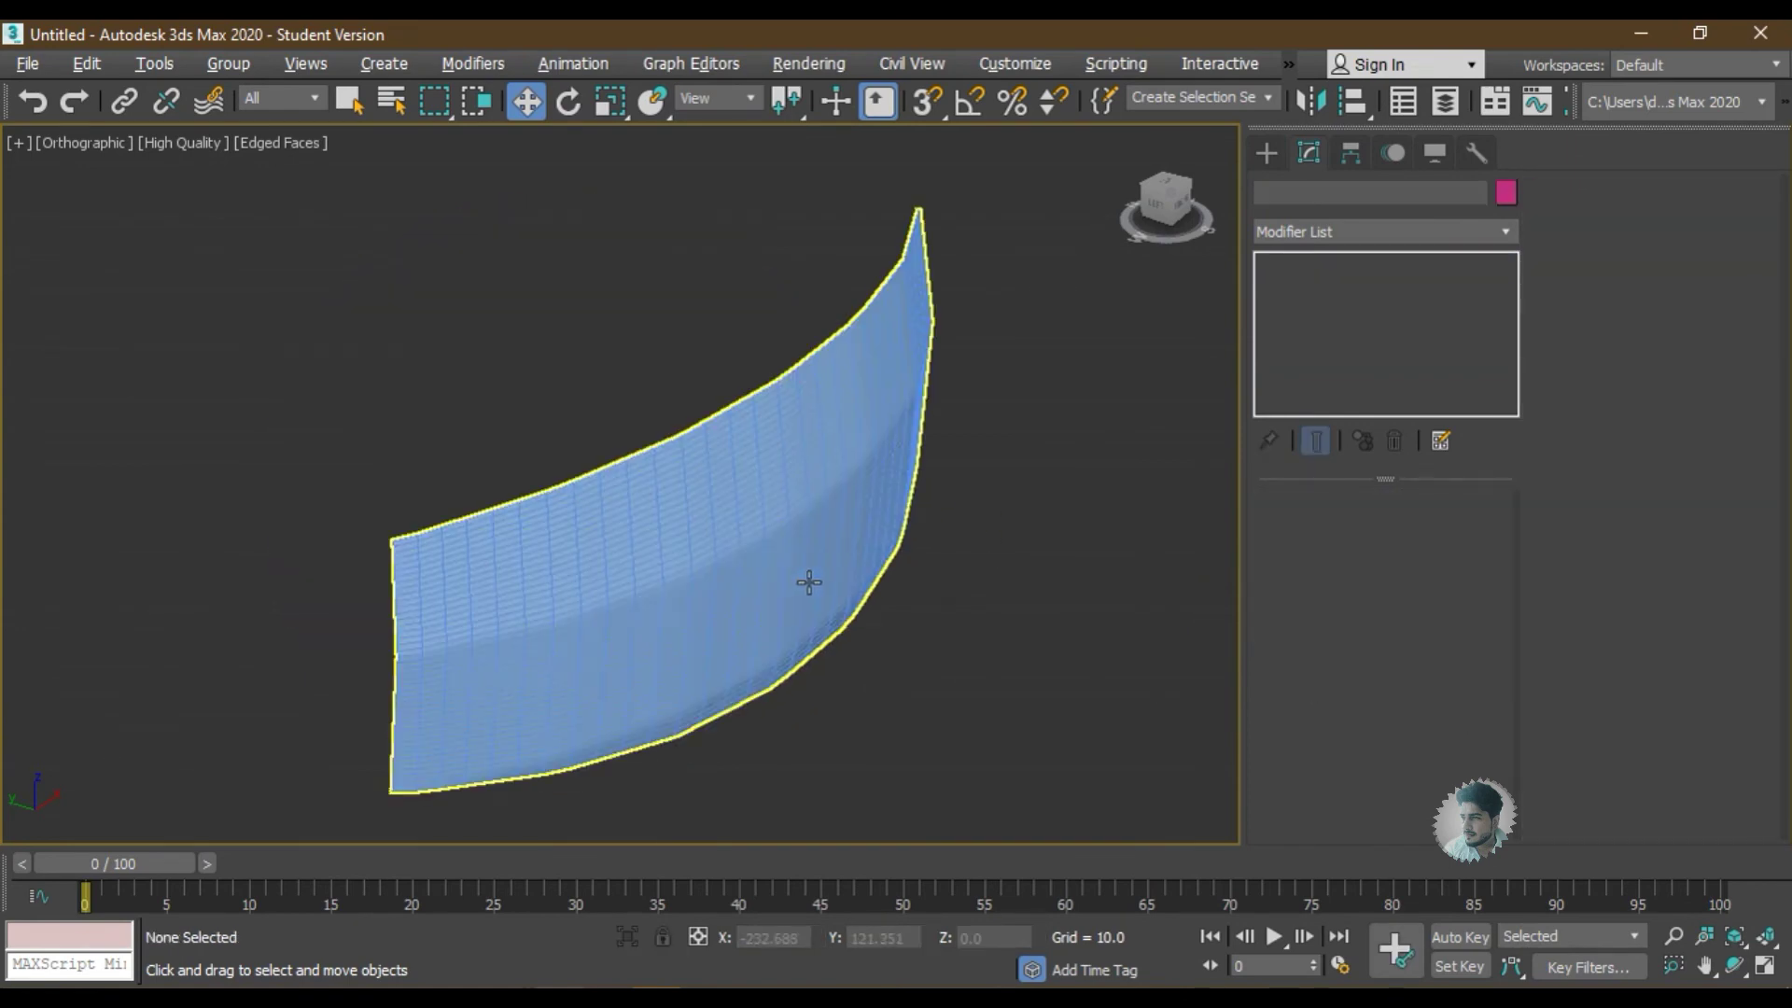
pyautogui.scroll(2, 796, 594)
pyautogui.scroll(-3, 763, 577)
pyautogui.click(740, 524)
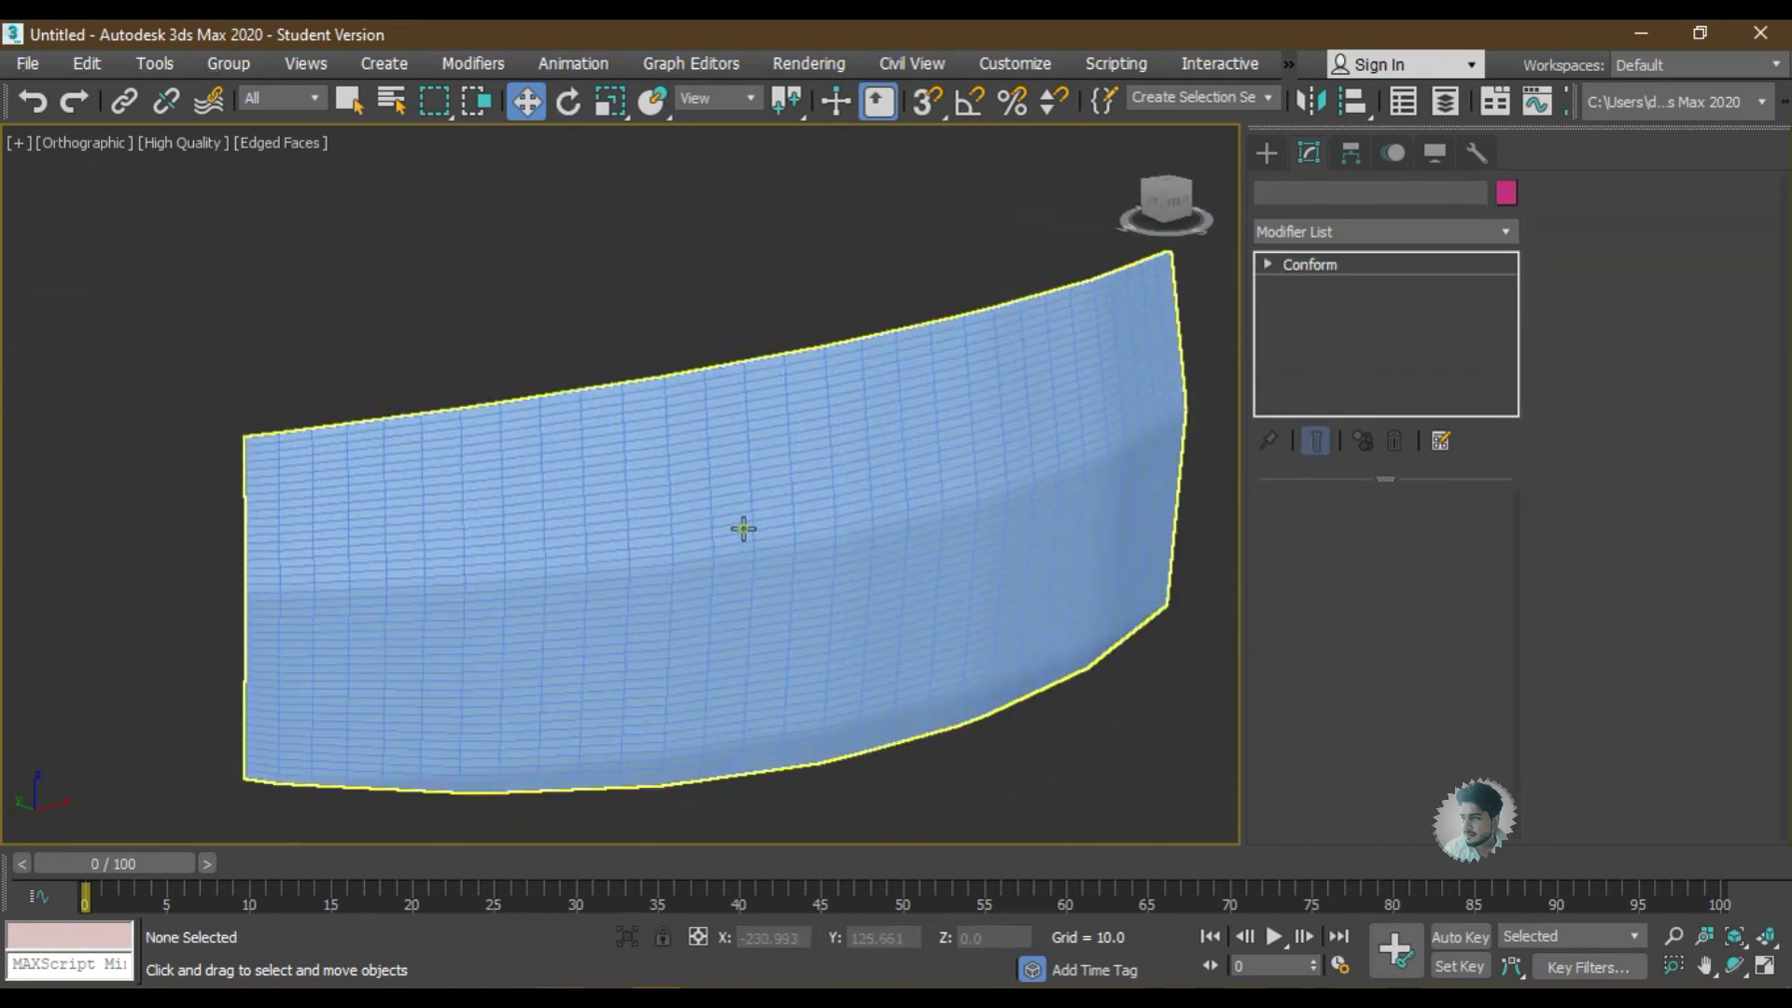
pyautogui.scroll(-1, 709, 537)
pyautogui.scroll(1, 664, 571)
pyautogui.keyDown('alt'); pyautogui.moveTo(665, 571); pyautogui.dragTo(789, 586, button='middle'); pyautogui.keyUp('alt')
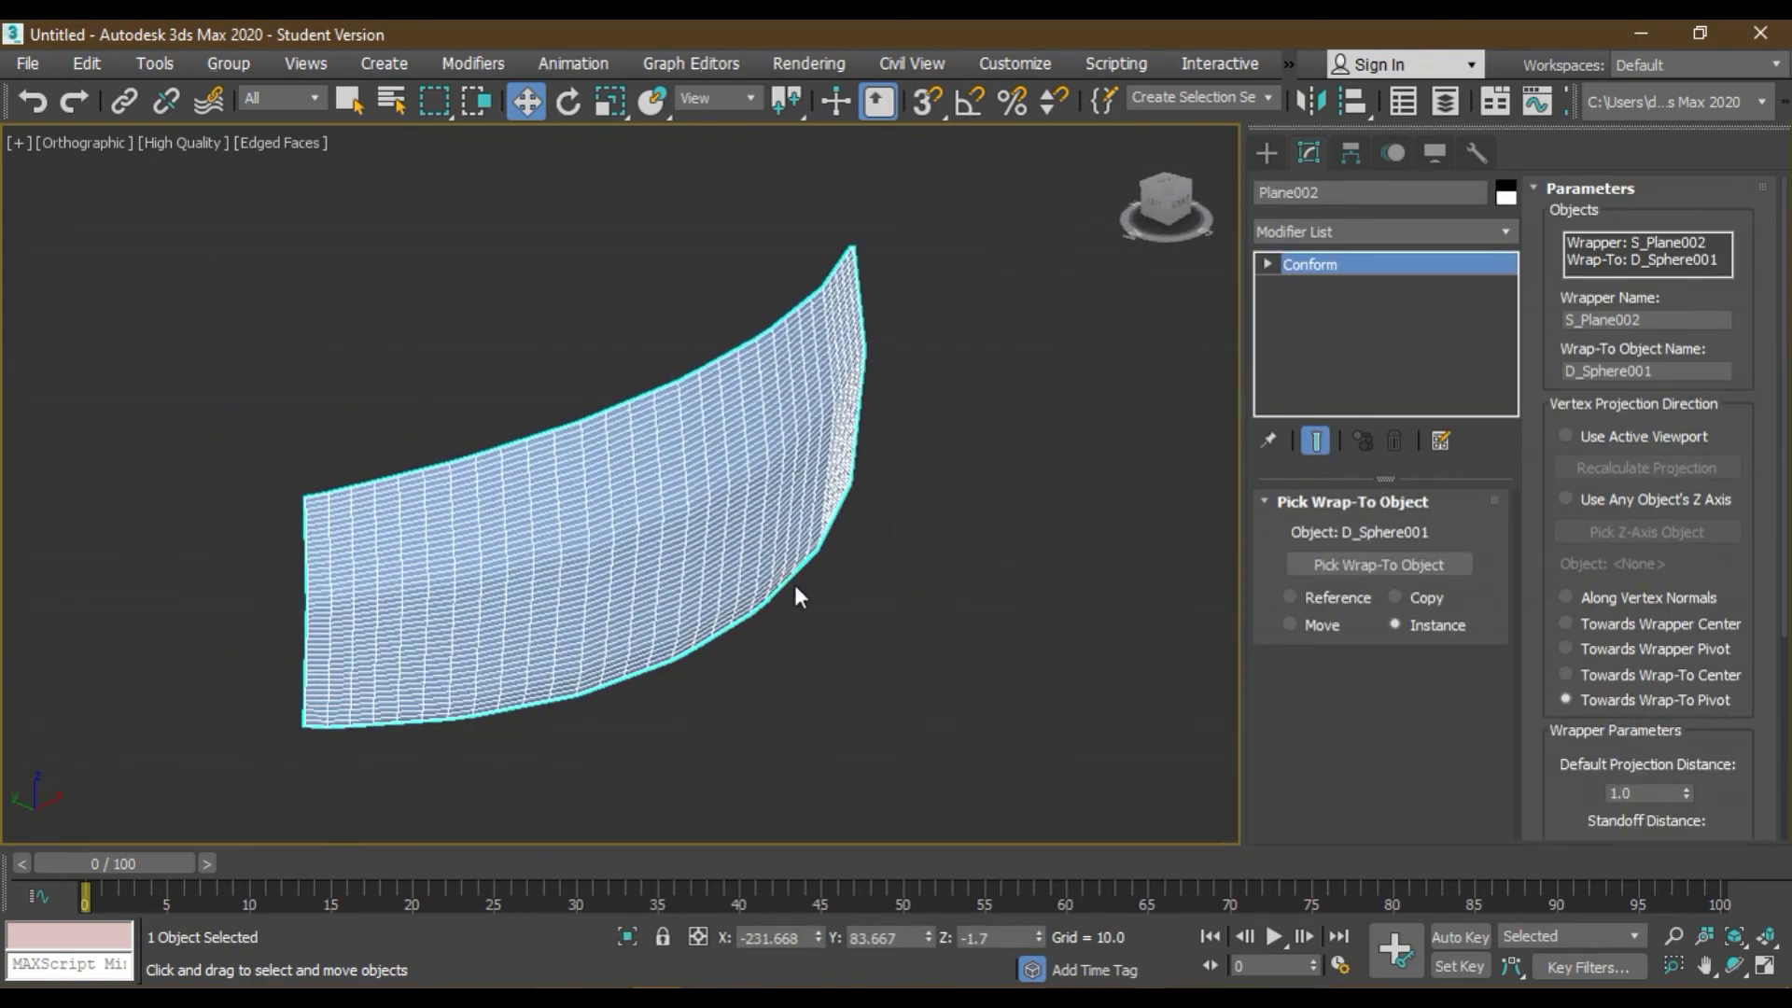
pyautogui.moveTo(794, 589)
pyautogui.keyDown('alt'); pyautogui.mouseDown(button='middle')
pyautogui.moveTo(896, 506)
pyautogui.moveTo(831, 548)
pyautogui.moveTo(687, 560)
pyautogui.moveTo(704, 532)
pyautogui.moveTo(659, 640)
pyautogui.moveTo(608, 619)
pyautogui.moveTo(745, 634)
pyautogui.moveTo(840, 539)
pyautogui.mouseUp(button='middle'); pyautogui.keyUp('alt')
pyautogui.hotkey('alt', 'q')
pyautogui.scroll(-1, 721, 552)
# - End isolation and orbit to show the patch beside the terrain and pine tree
pyautogui.click(821, 541)
pyautogui.rightClick(771, 480)
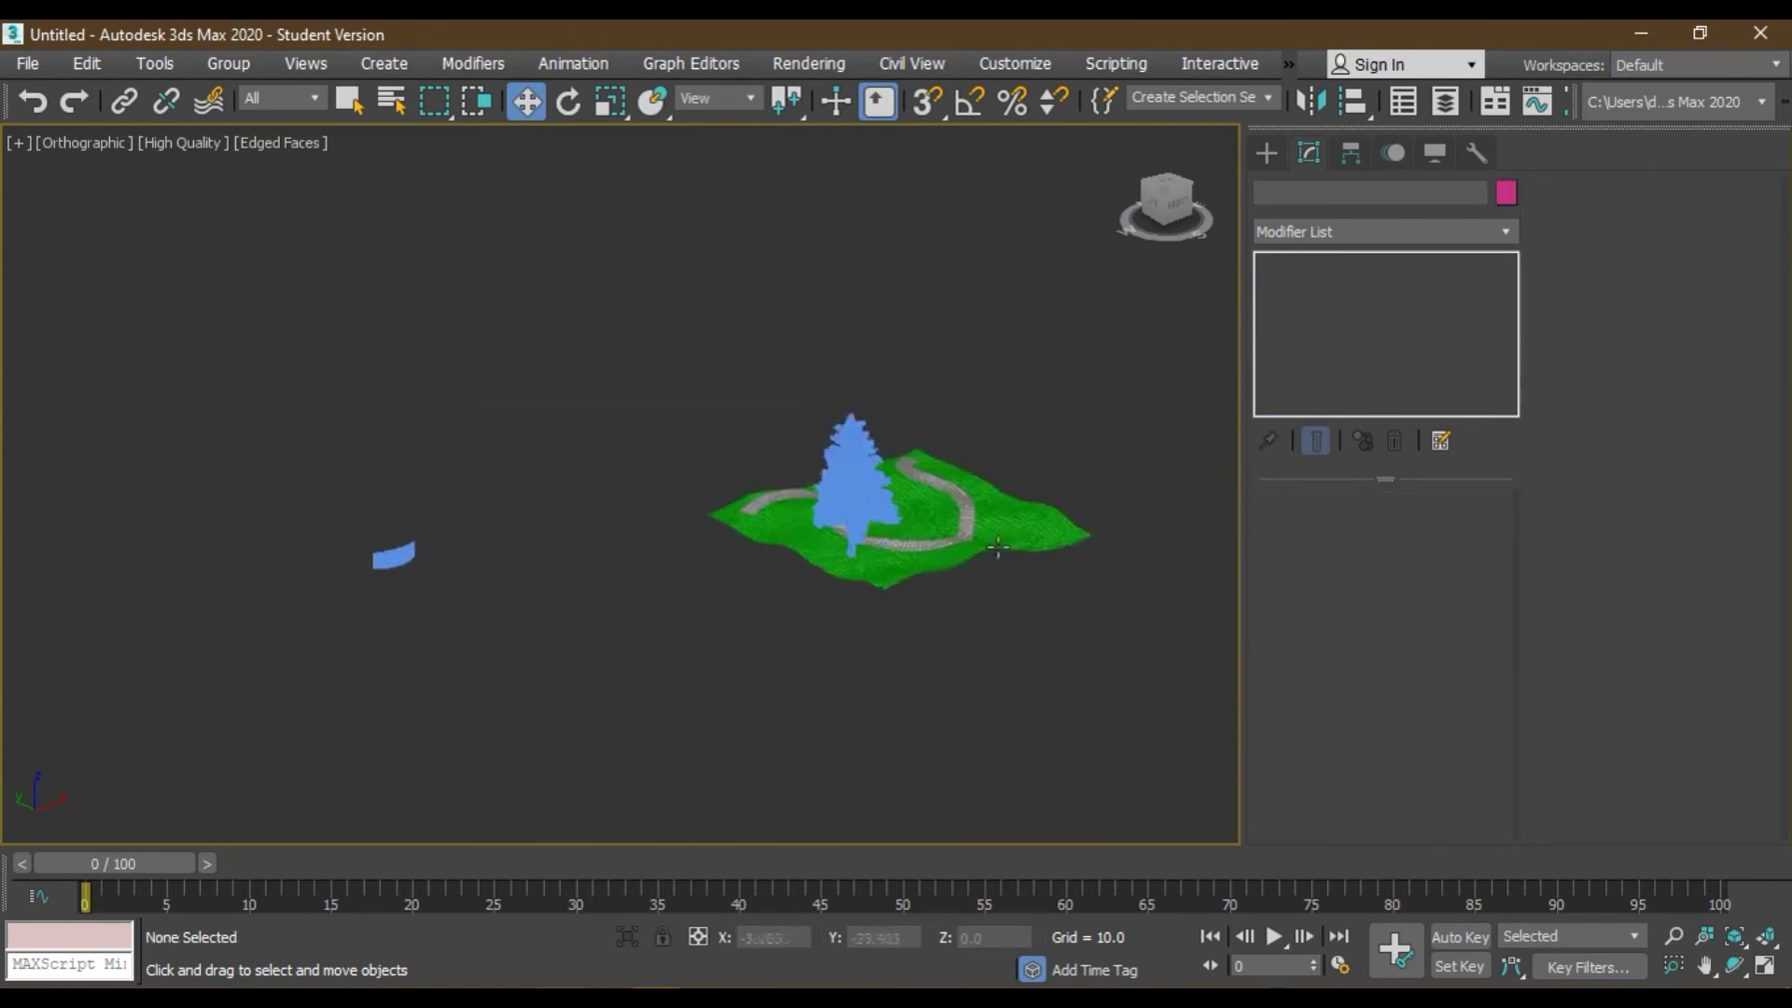
pyautogui.scroll(5, 997, 548)
pyautogui.moveTo(1012, 567)
pyautogui.keyDown('alt'); pyautogui.mouseDown(button='middle')
pyautogui.moveTo(720, 478)
pyautogui.moveTo(840, 567)
pyautogui.moveTo(698, 957)
pyautogui.mouseUp(button='middle'); pyautogui.keyUp('alt')
# - Switch to the YouTube channel's Videos page and scroll through its tutorial uploads
pyautogui.hotkey('alt', 'Tab')
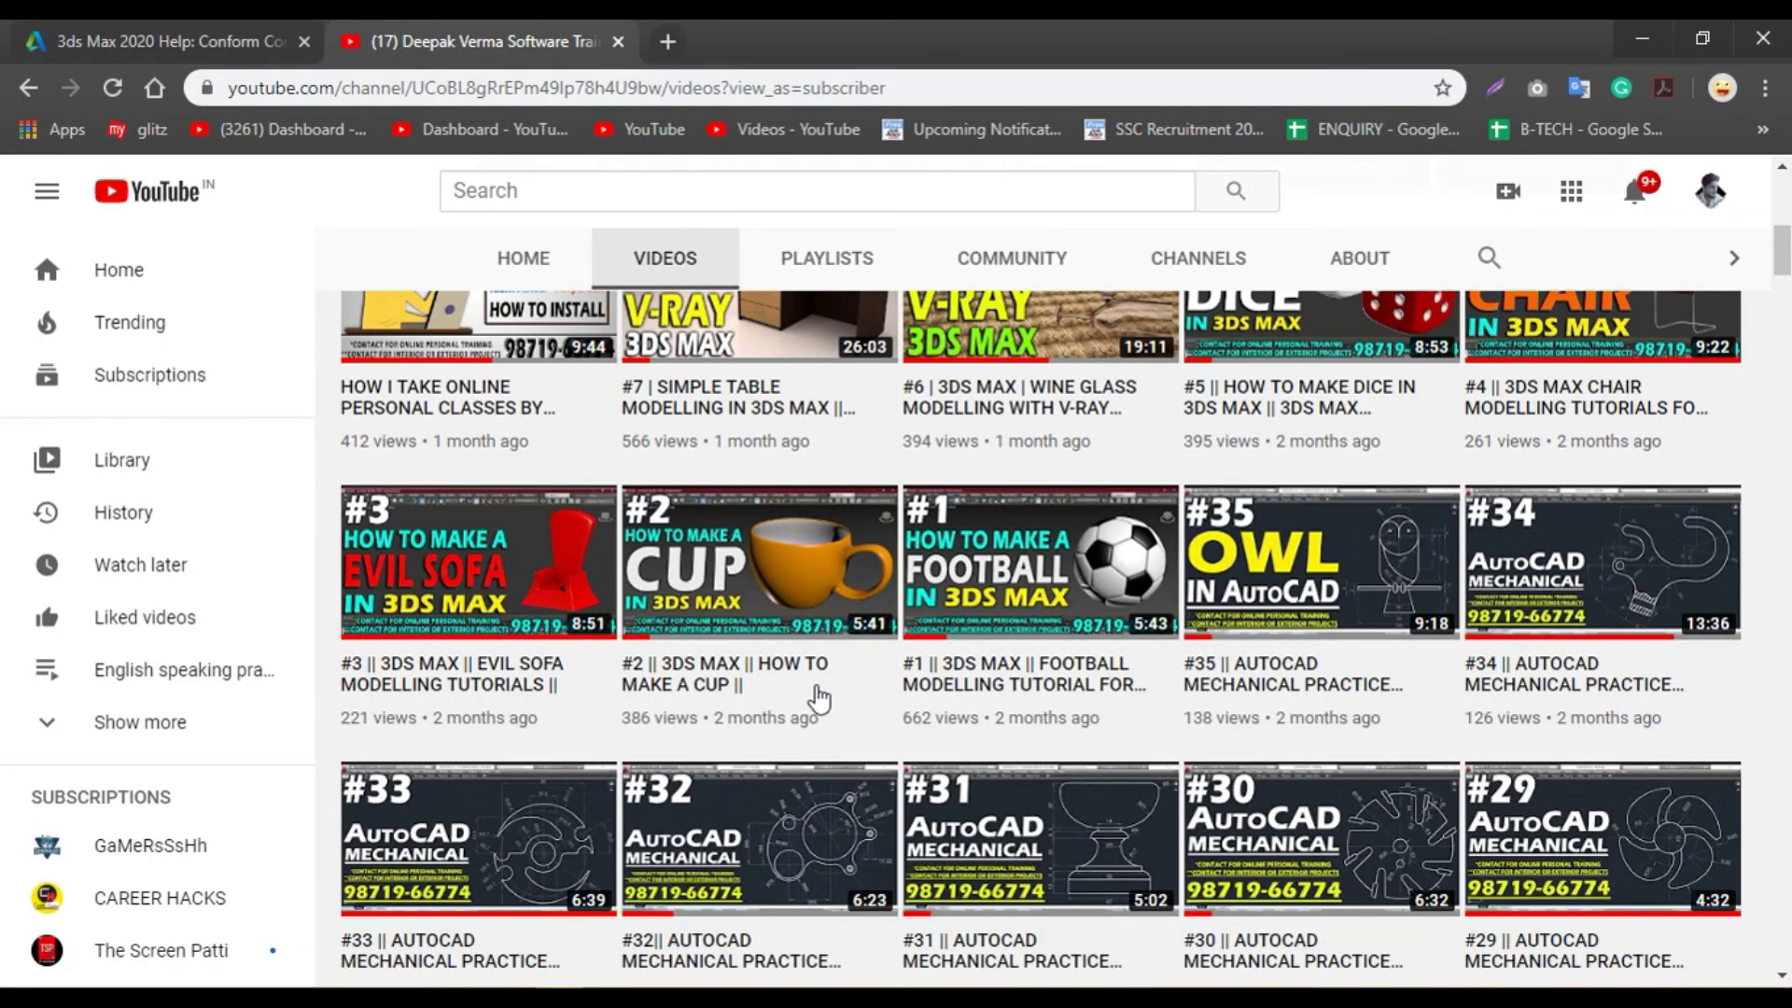
pyautogui.scroll(4, 814, 691)
pyautogui.scroll(4, 818, 693)
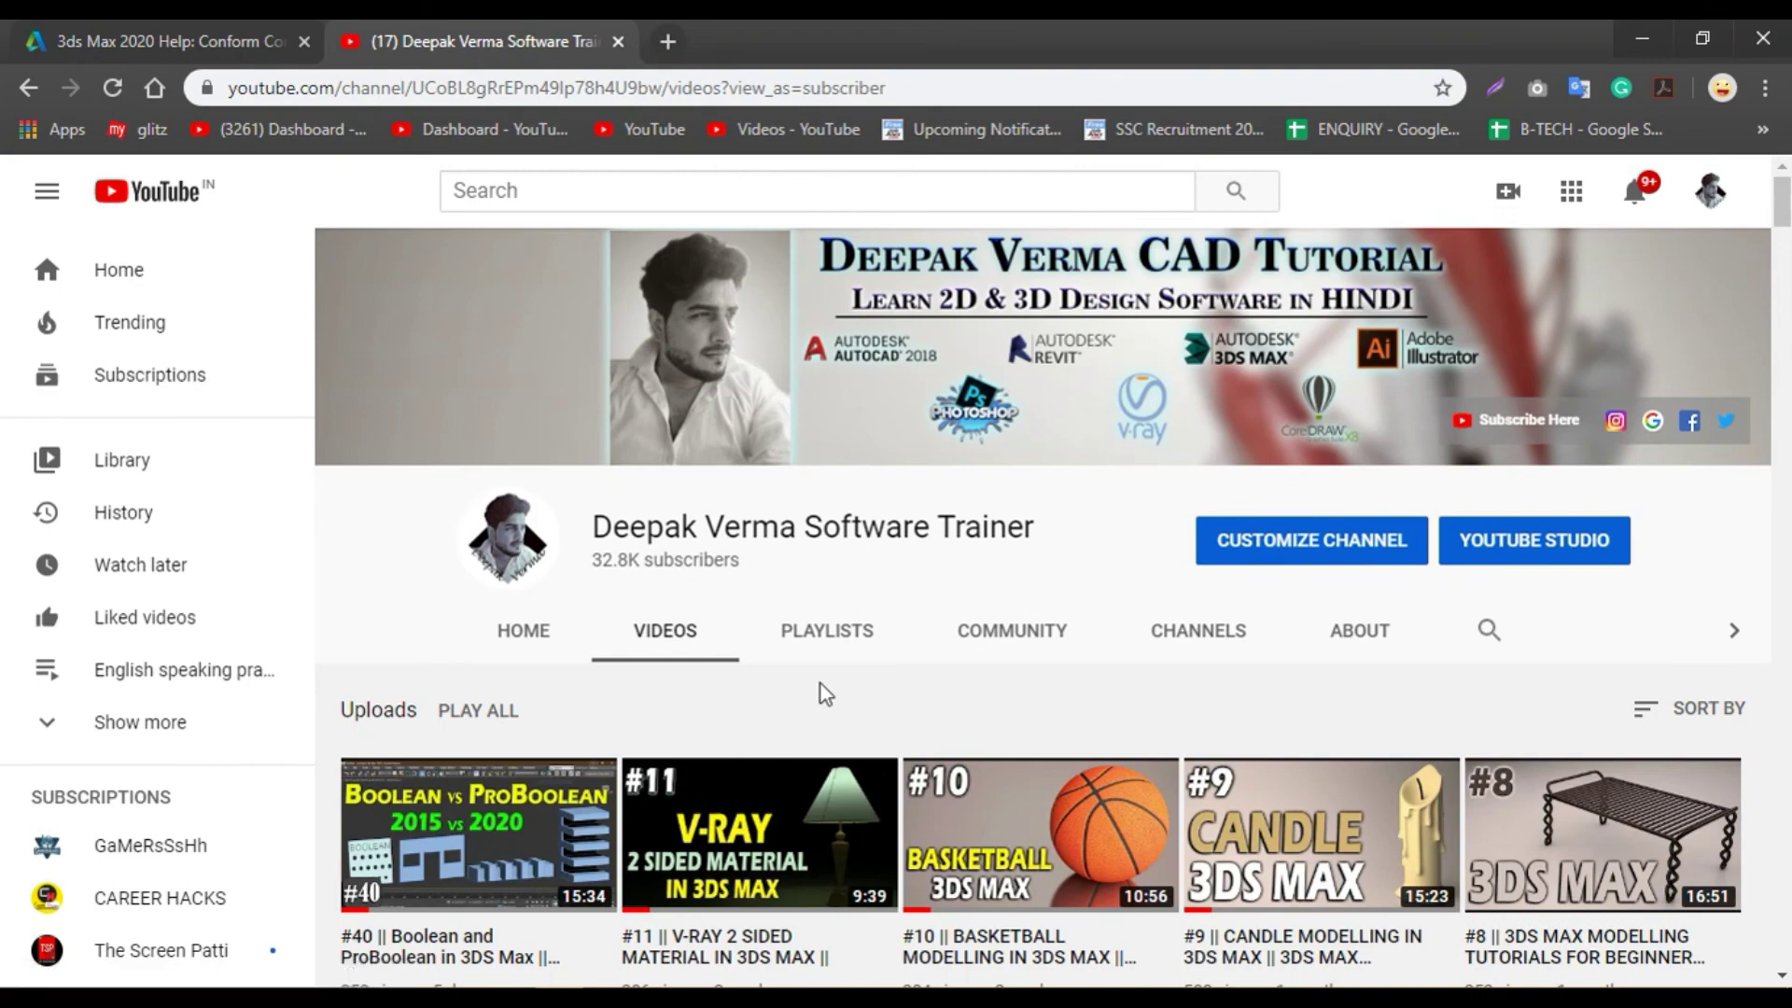
pyautogui.scroll(-1, 822, 686)
pyautogui.scroll(-3, 825, 685)
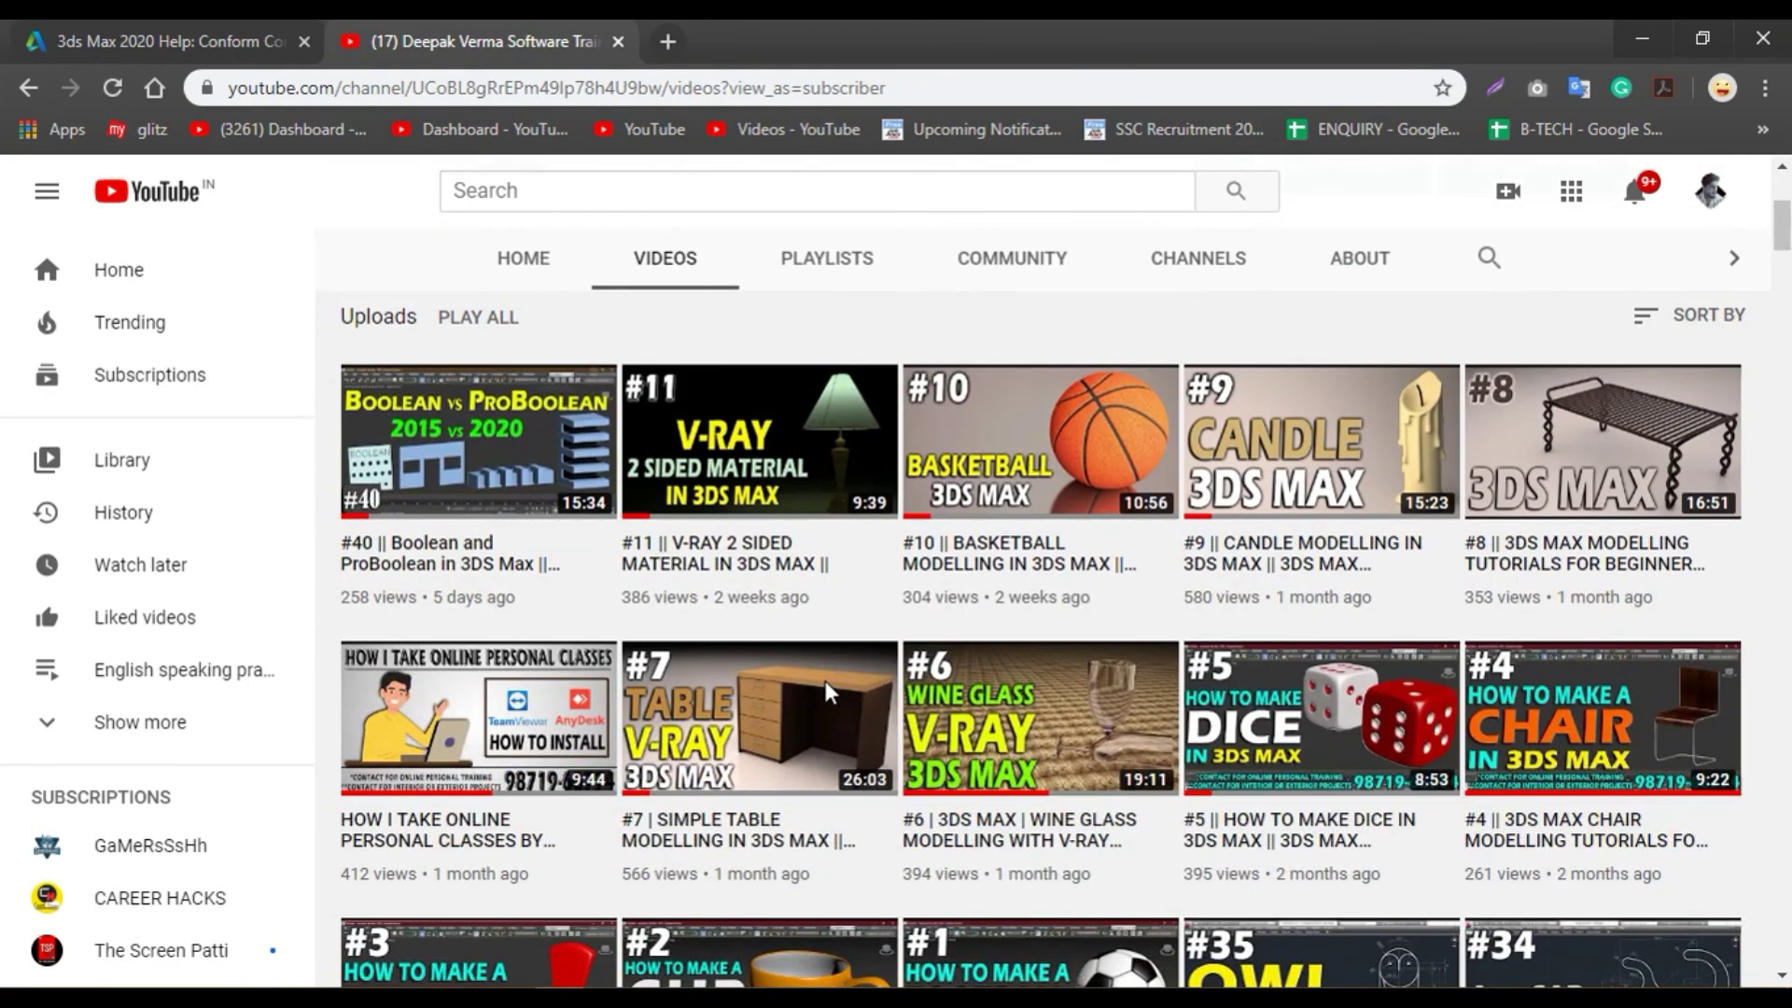